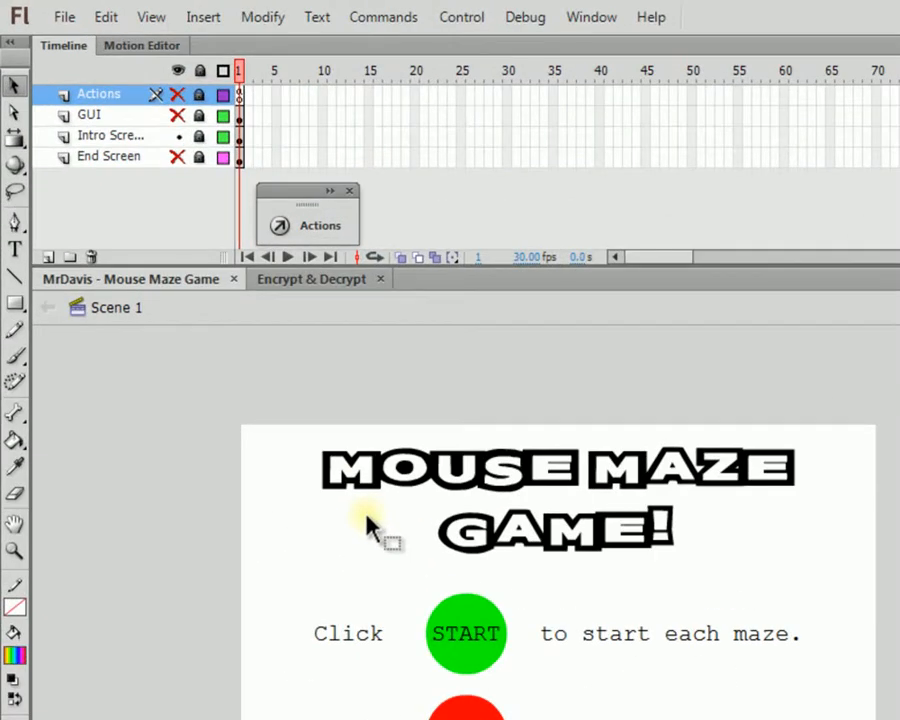
# - Add a new layer named BG beneath the End Screen layer on the main timeline
pyautogui.click(48, 258)
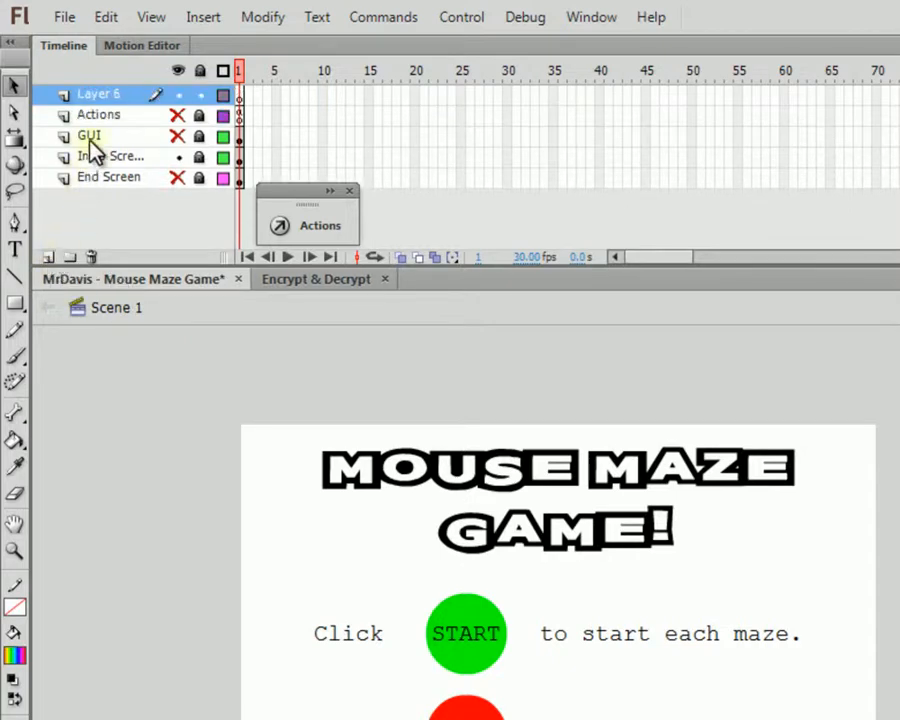
pyautogui.moveTo(111, 141); pyautogui.dragTo(110, 214)
pyautogui.doubleClick(110, 181)
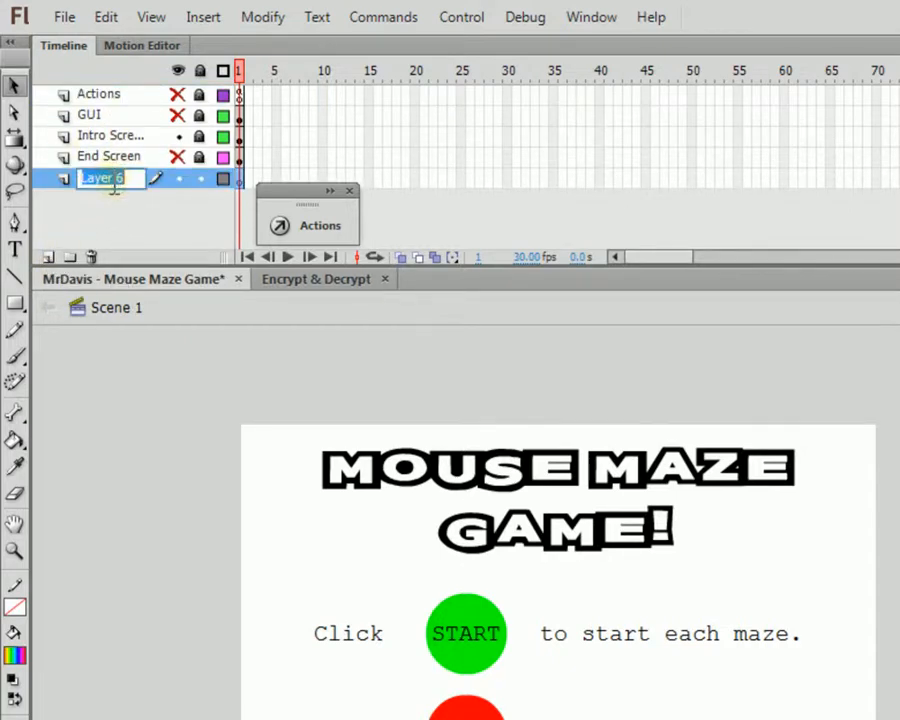
pyautogui.write('BG')
pyautogui.press('Return')
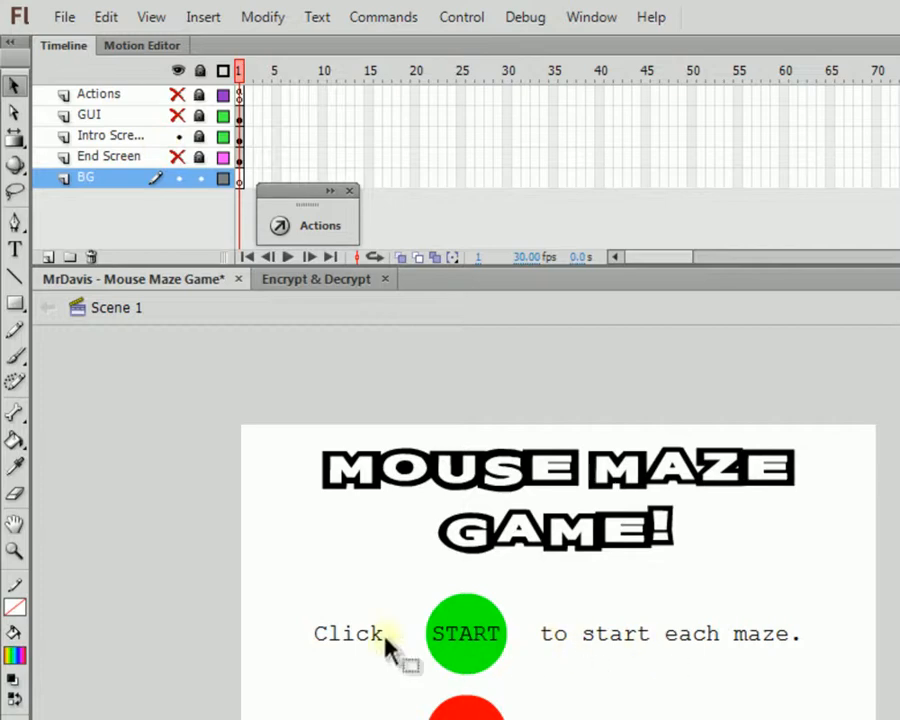
# - Draw a small rectangle without a stroke and with the rainbow gradient fill on the BG layer
pyautogui.click(15, 304)
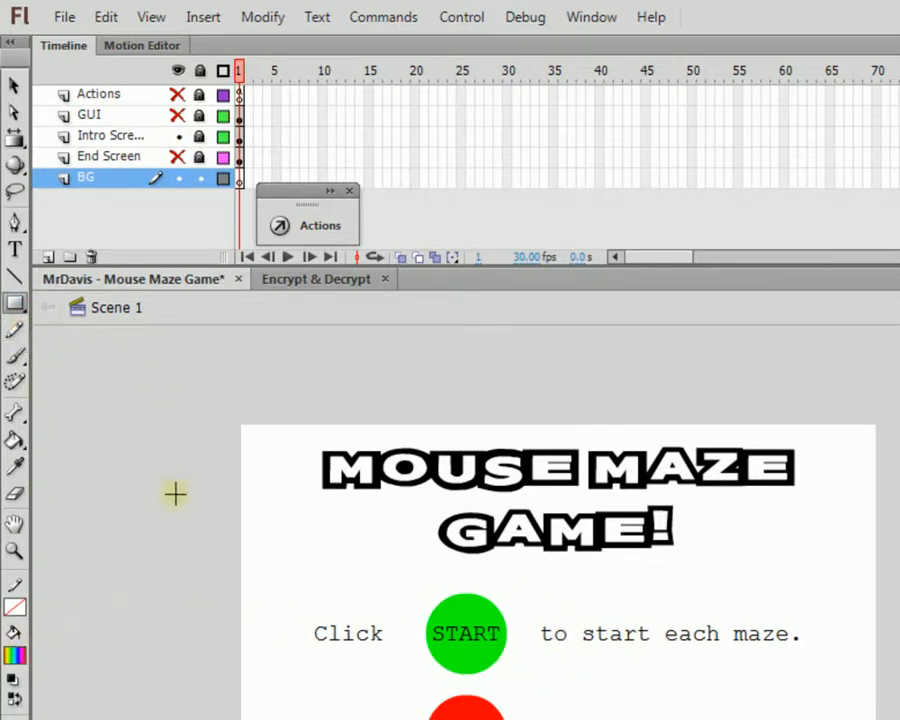
pyautogui.click(15, 607)
pyautogui.click(334, 426)
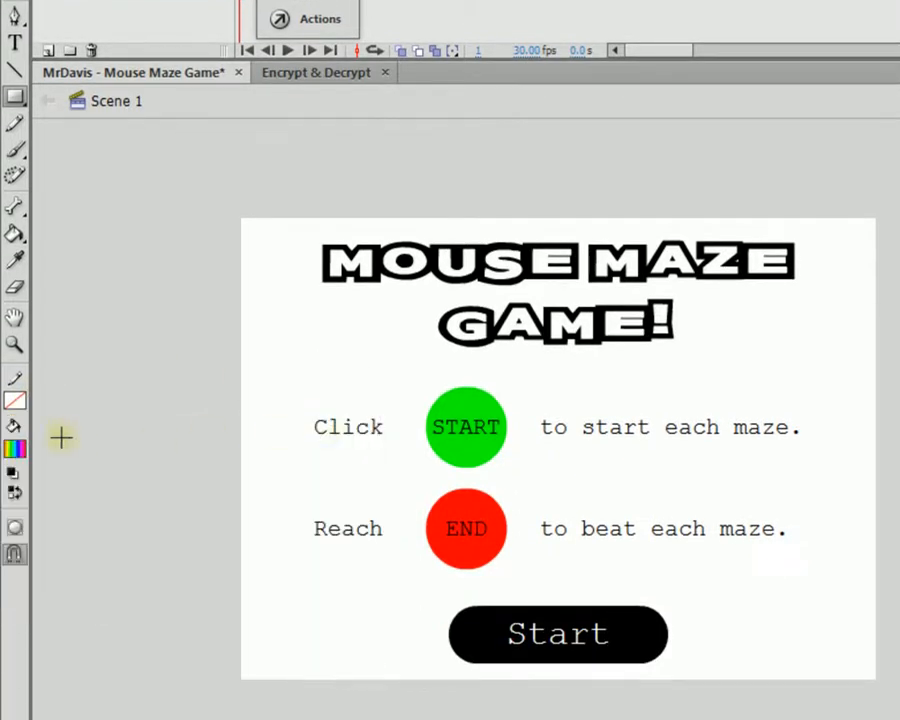
pyautogui.click(15, 449)
pyautogui.click(116, 700)
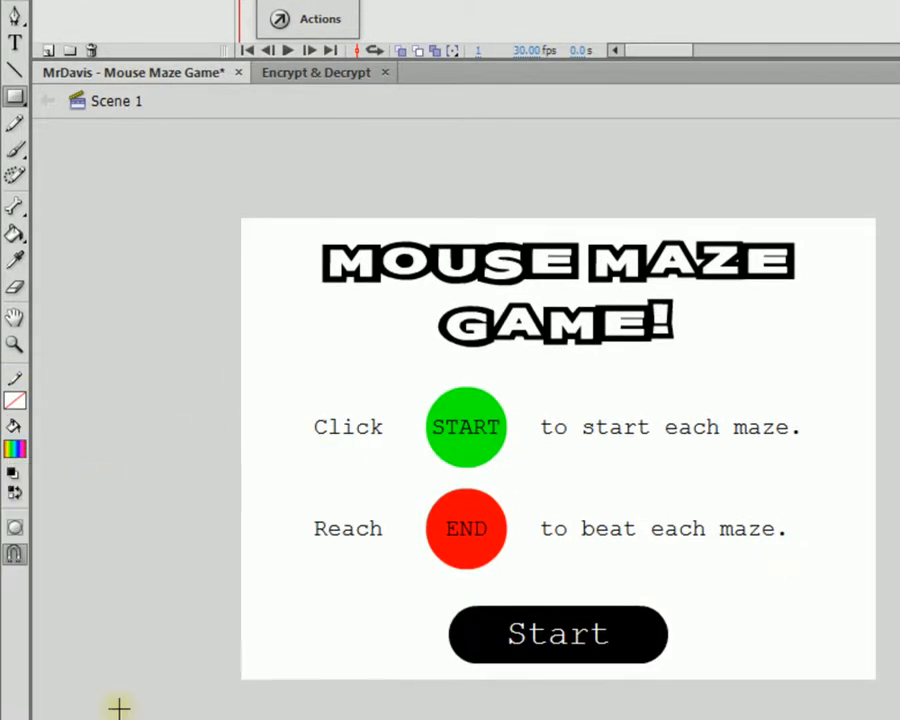
pyautogui.moveTo(332, 345); pyautogui.dragTo(368, 428)
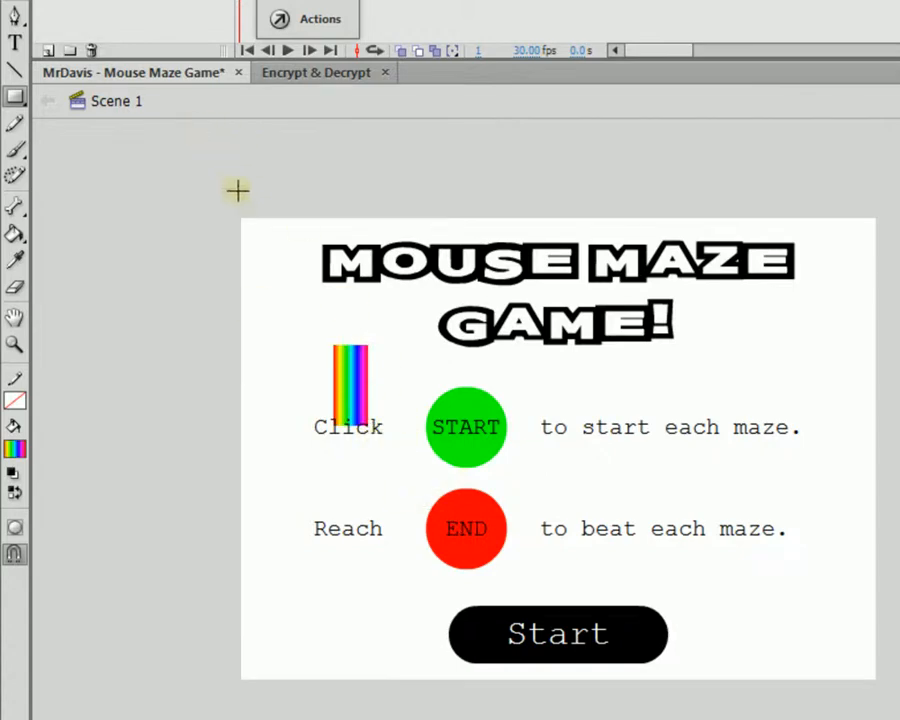
# - Match the rainbow rectangle's width and height to the stage and center it horizontally and vertically
pyautogui.press('v')
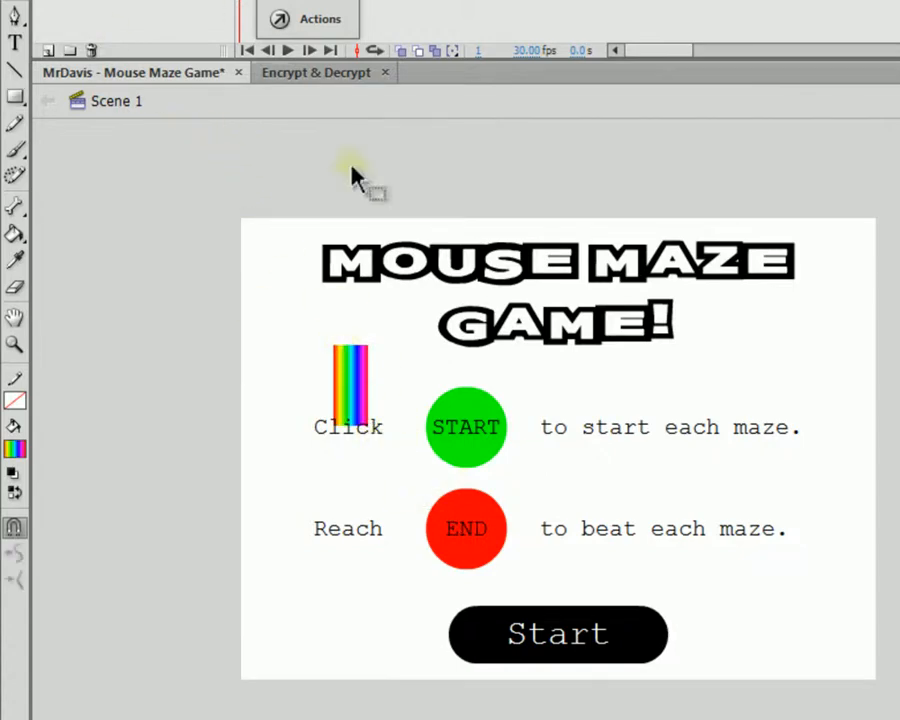
pyautogui.click(340, 402)
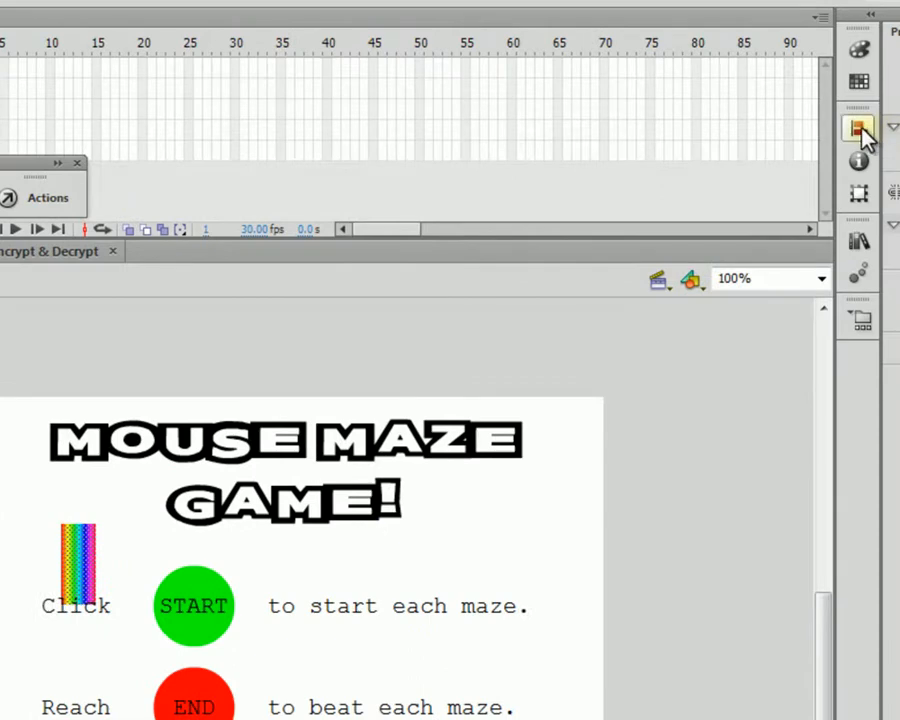
pyautogui.click(860, 129)
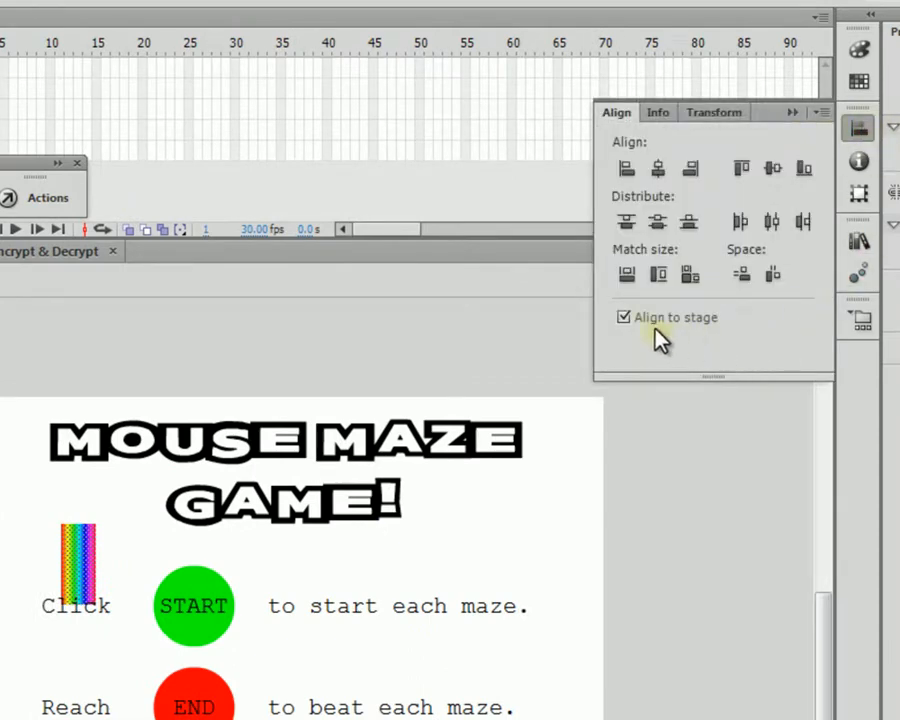
pyautogui.click(690, 276)
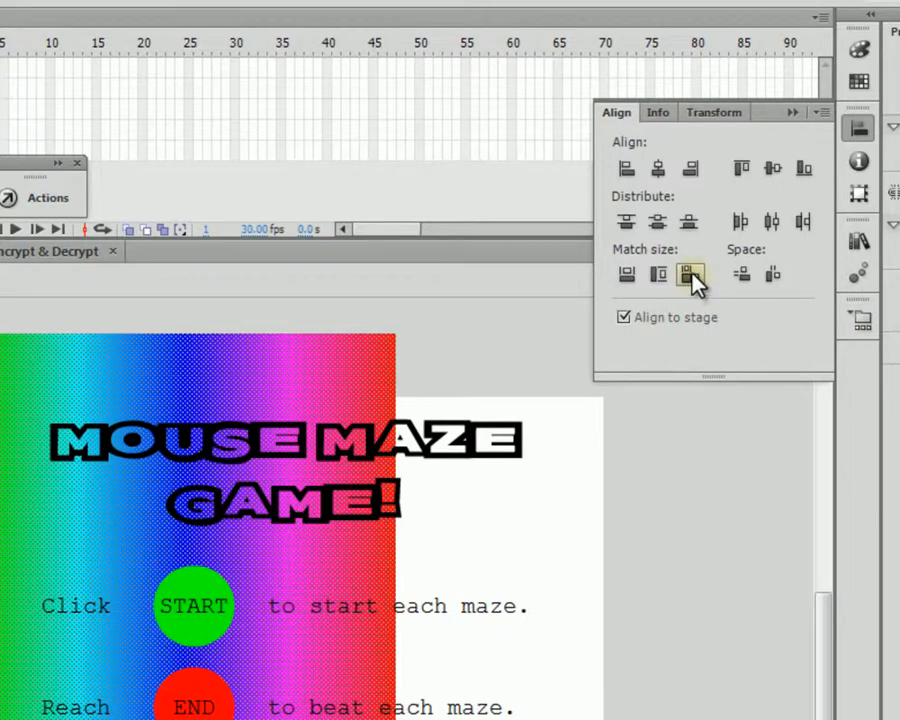
pyautogui.click(660, 170)
pyautogui.click(773, 170)
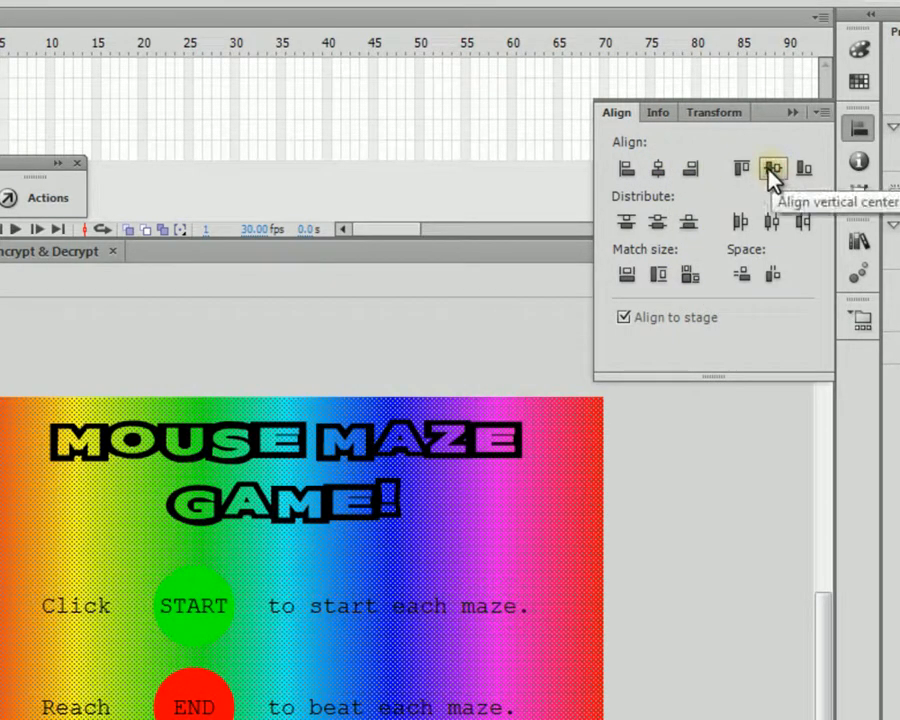
pyautogui.hotkey('ctrl', 'k')
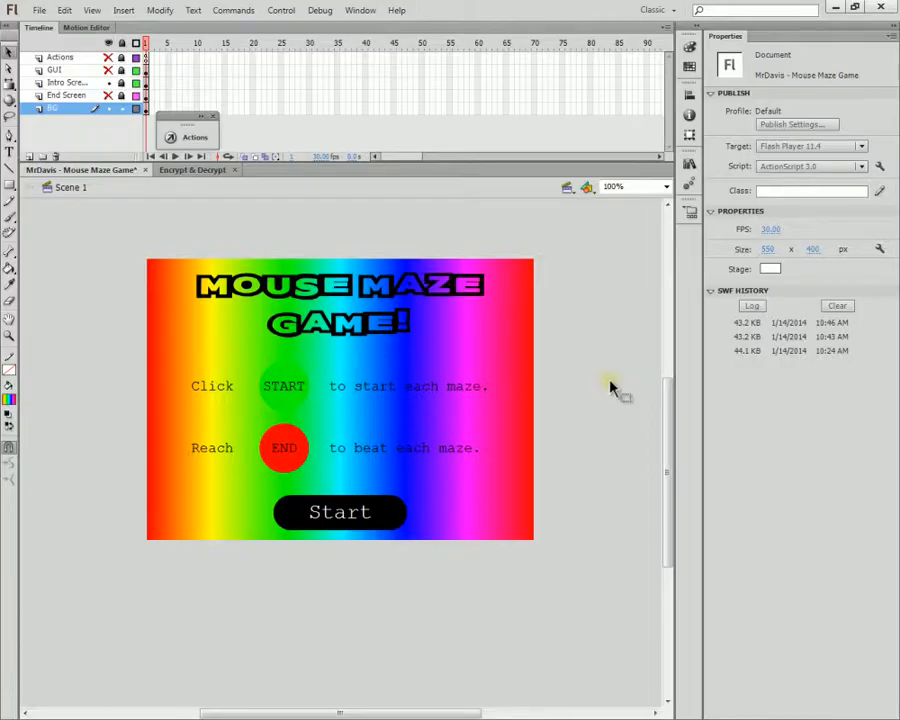
# - Test the movie by playing through the first maze to check the background in each maze, and close the preview
pyautogui.hotkey('ctrl', 'Return')
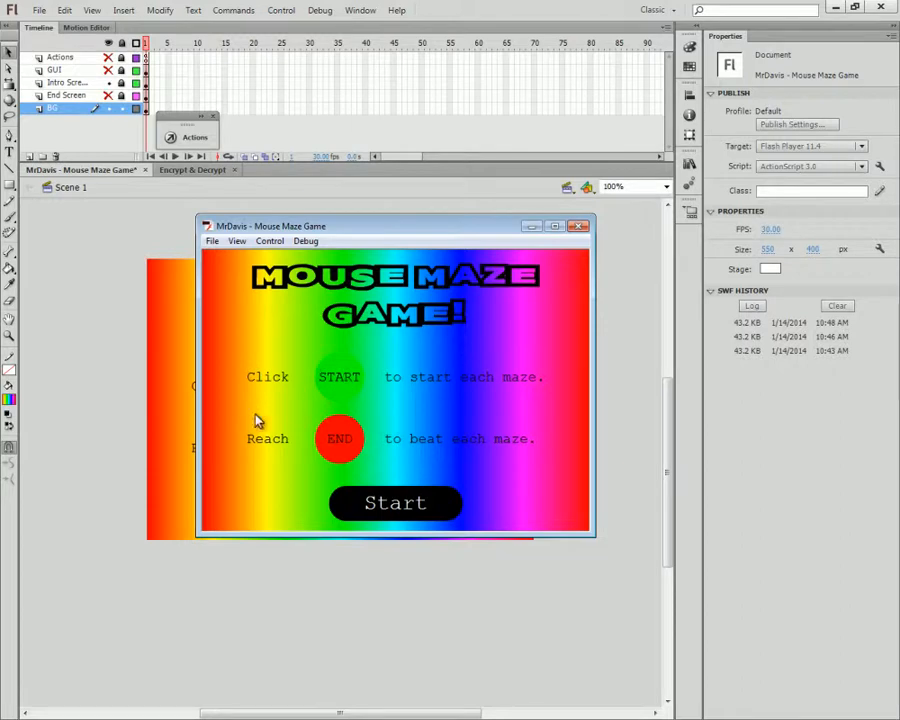
pyautogui.click(382, 505)
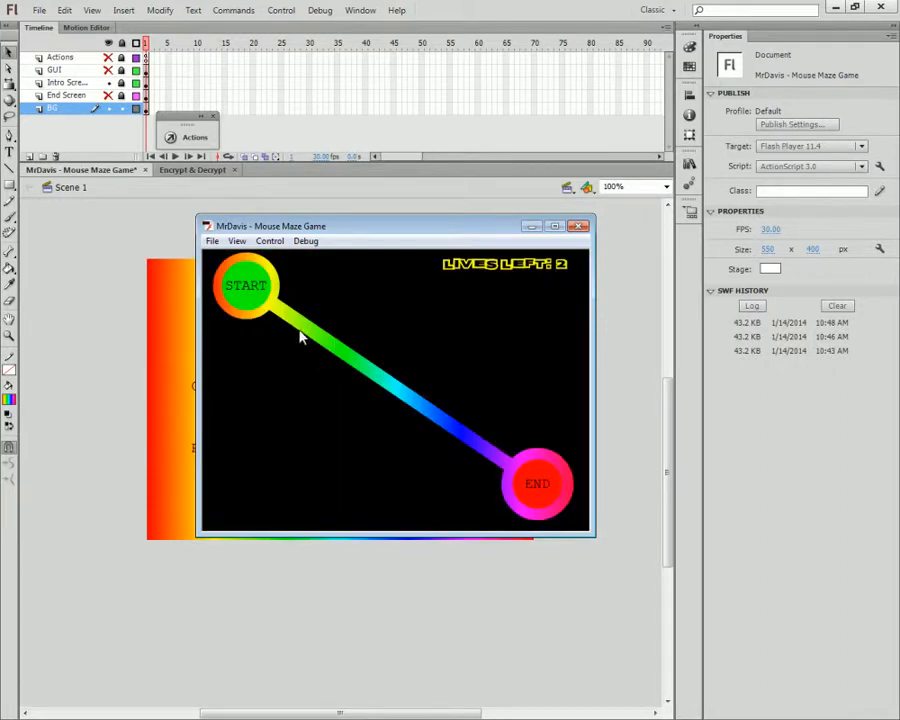
pyautogui.click(266, 304)
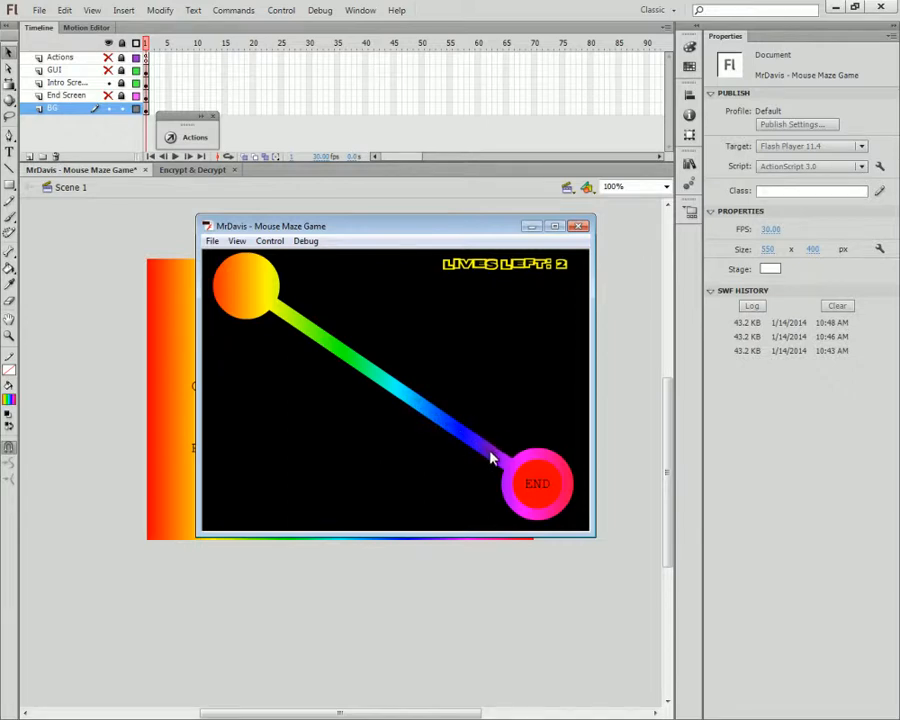
pyautogui.click(538, 477)
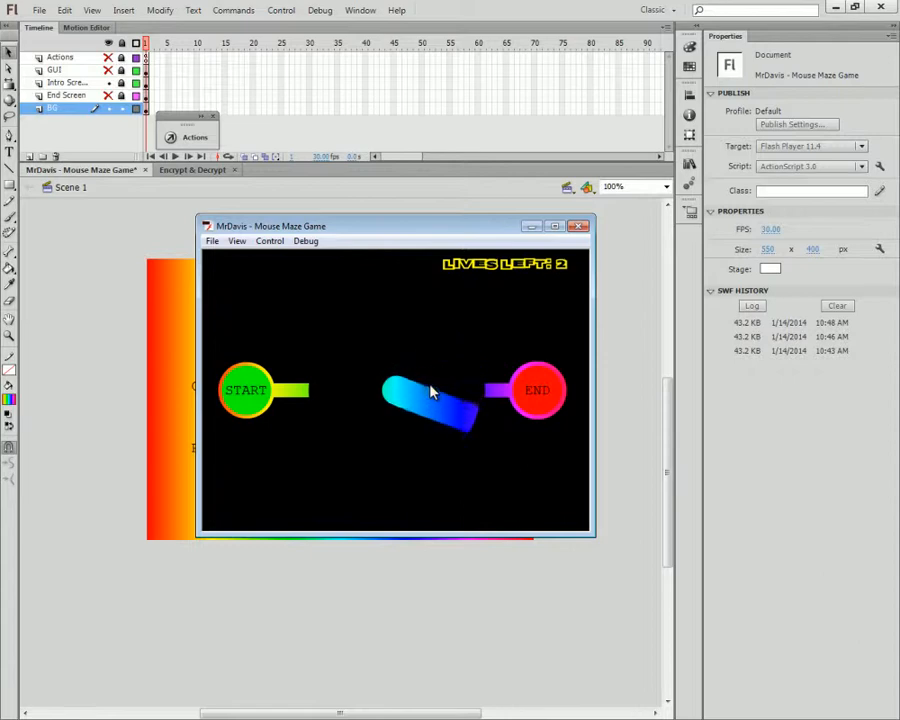
pyautogui.click(578, 226)
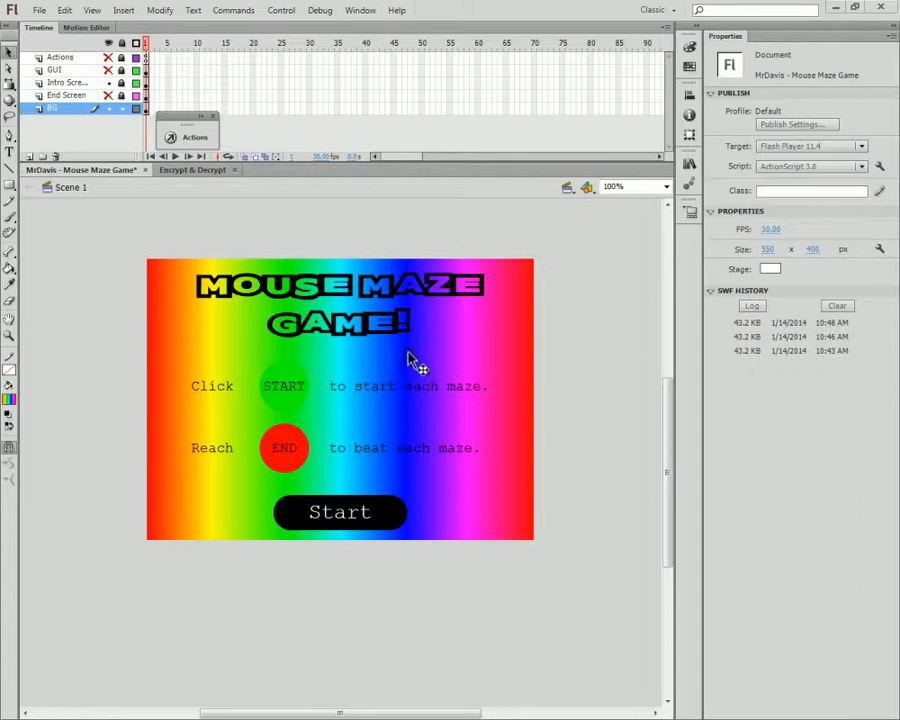
# - Delete the BG layer from the main timeline and open the Maze1 library symbol for editing
pyautogui.click(55, 157)
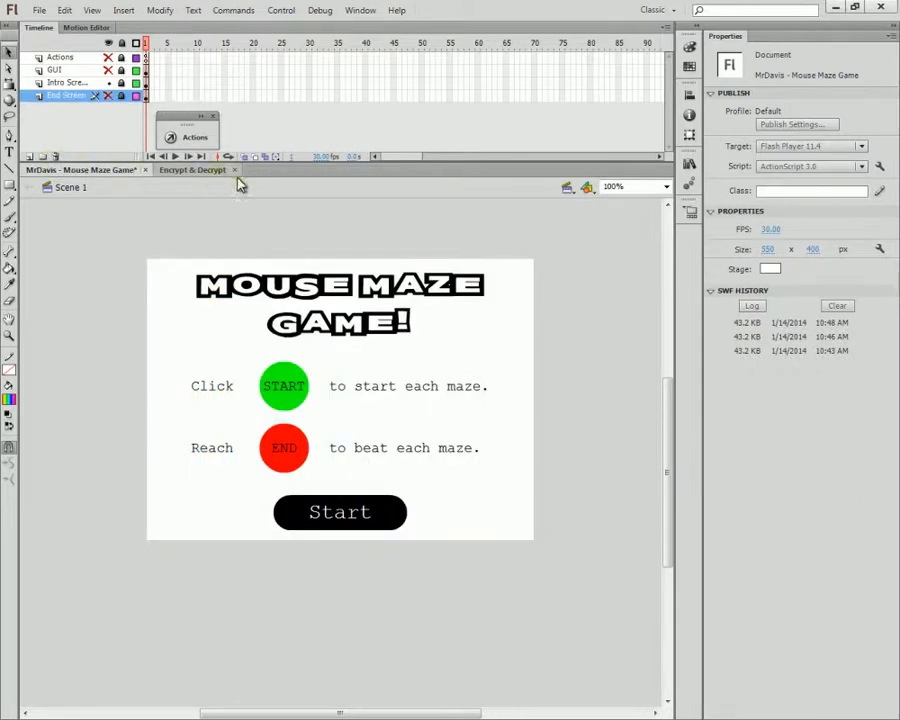
pyautogui.click(690, 165)
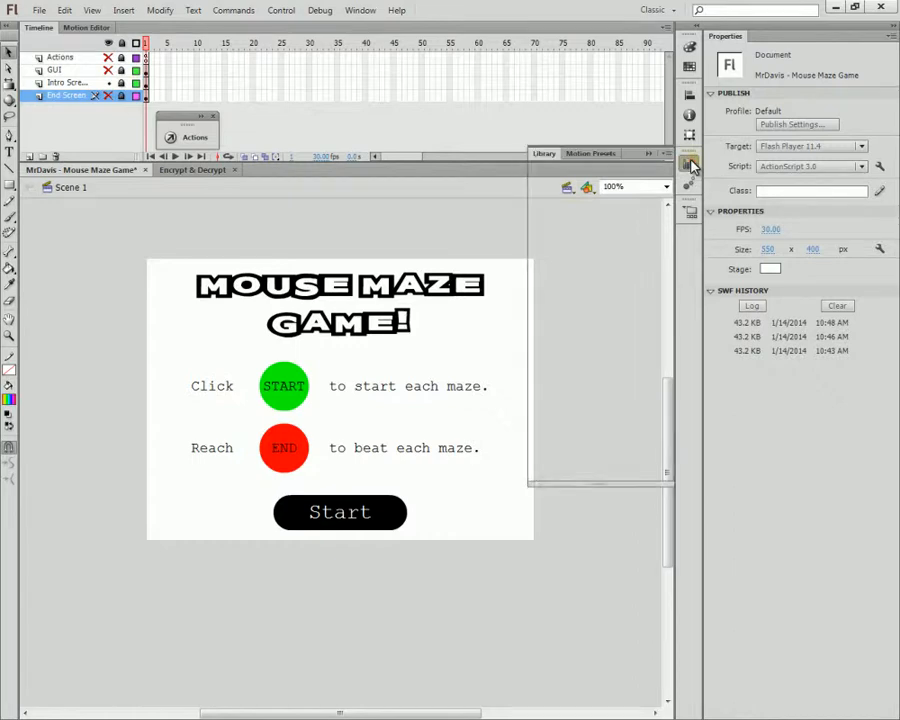
pyautogui.click(621, 388)
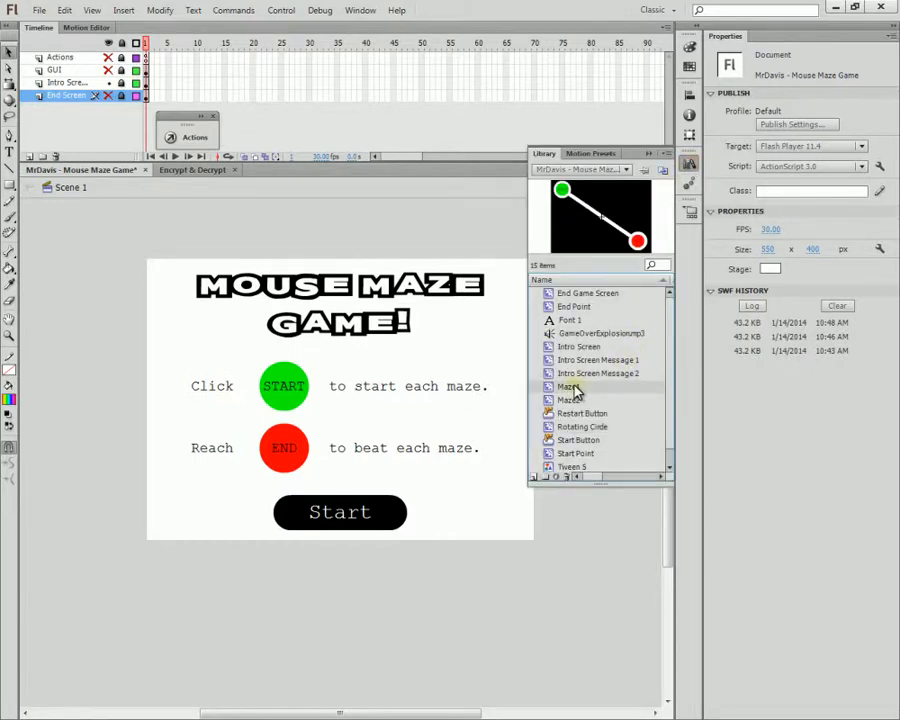
pyautogui.doubleClick(600, 248)
# - Add a layer named BG beneath the Base layer in Maze1 and lock the Points and Base layers
pyautogui.click(90, 104)
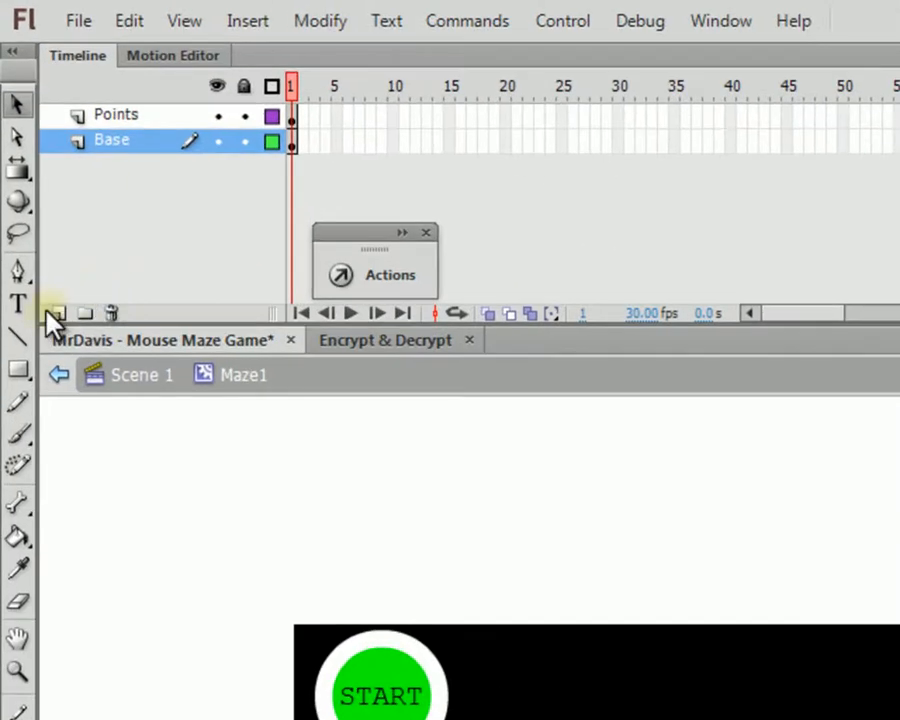
pyautogui.click(29, 156)
pyautogui.moveTo(89, 72); pyautogui.dragTo(80, 100)
pyautogui.moveTo(160, 203); pyautogui.dragTo(155, 178)
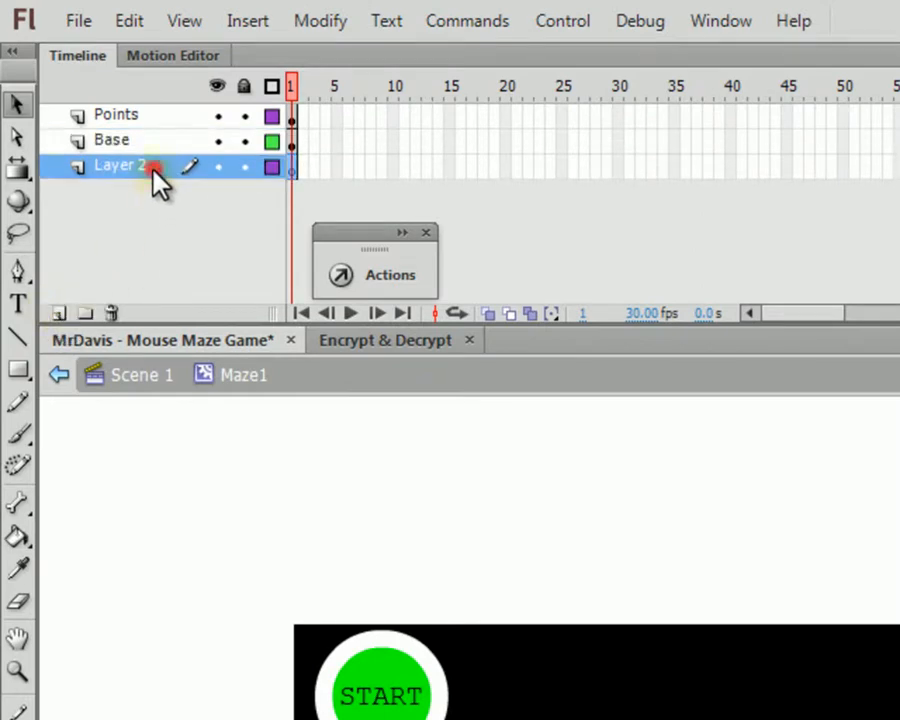
pyautogui.doubleClick(160, 170)
pyautogui.write('BG')
pyautogui.press('Return')
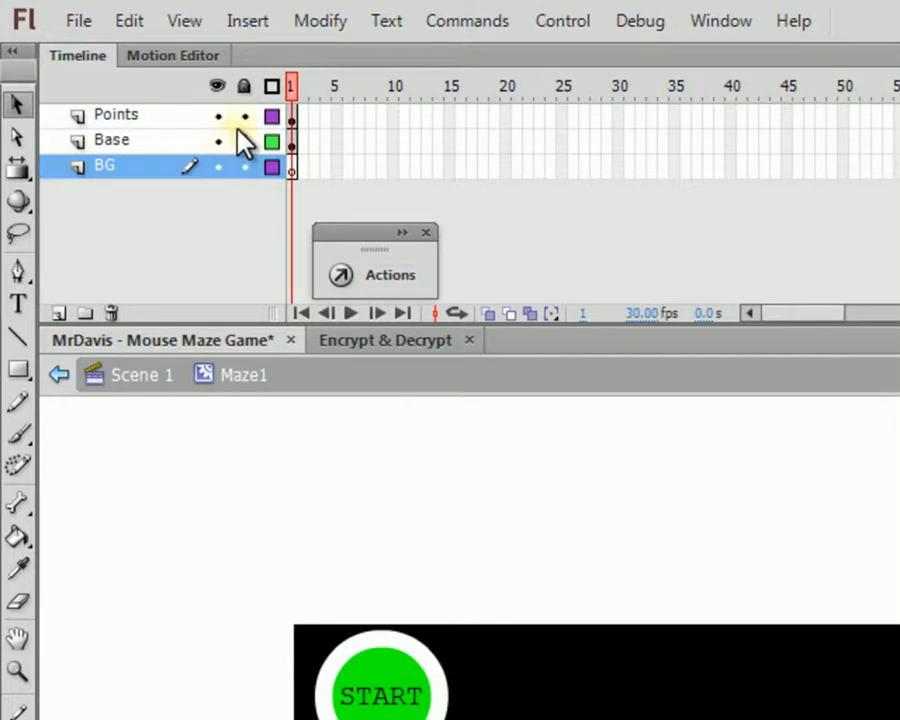
pyautogui.moveTo(244, 141); pyautogui.dragTo(244, 116)
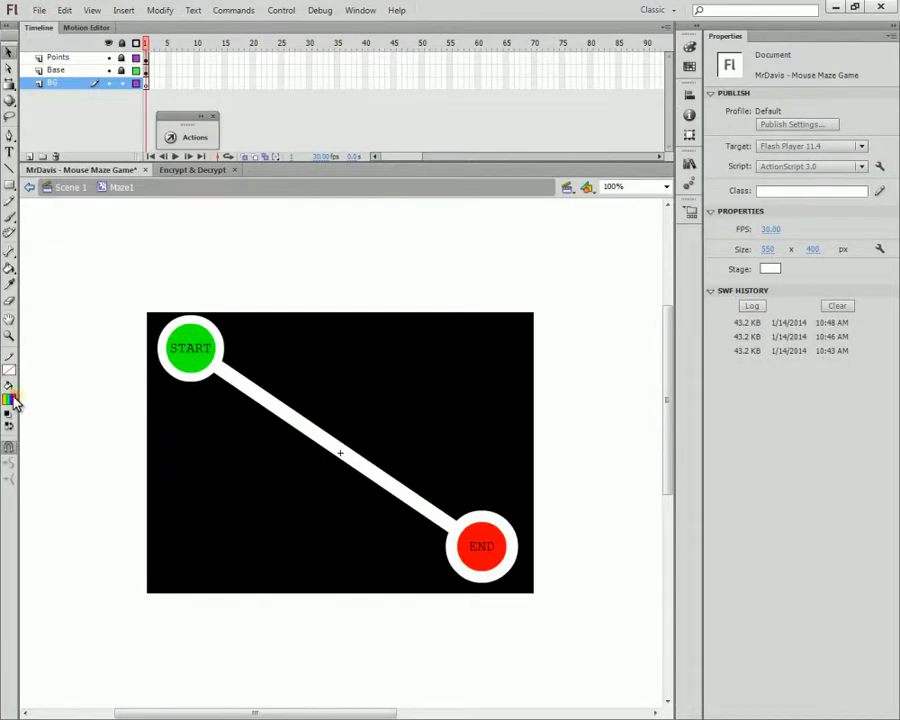
# - Set the fill color to blue and draw a small rectangle behind the maze path on the BG layer
pyautogui.click(9, 398)
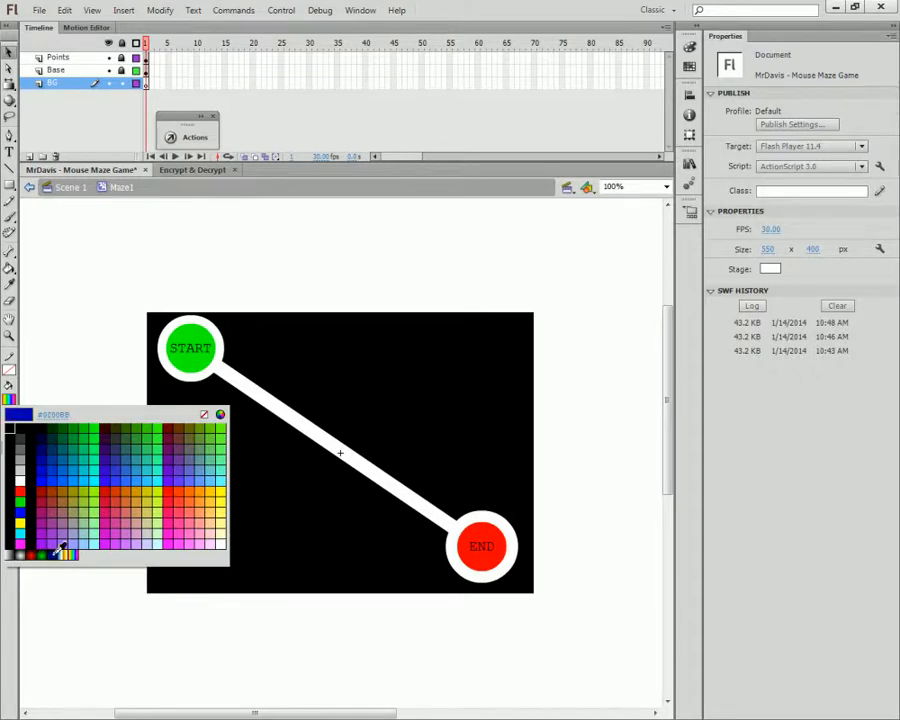
pyautogui.click(44, 472)
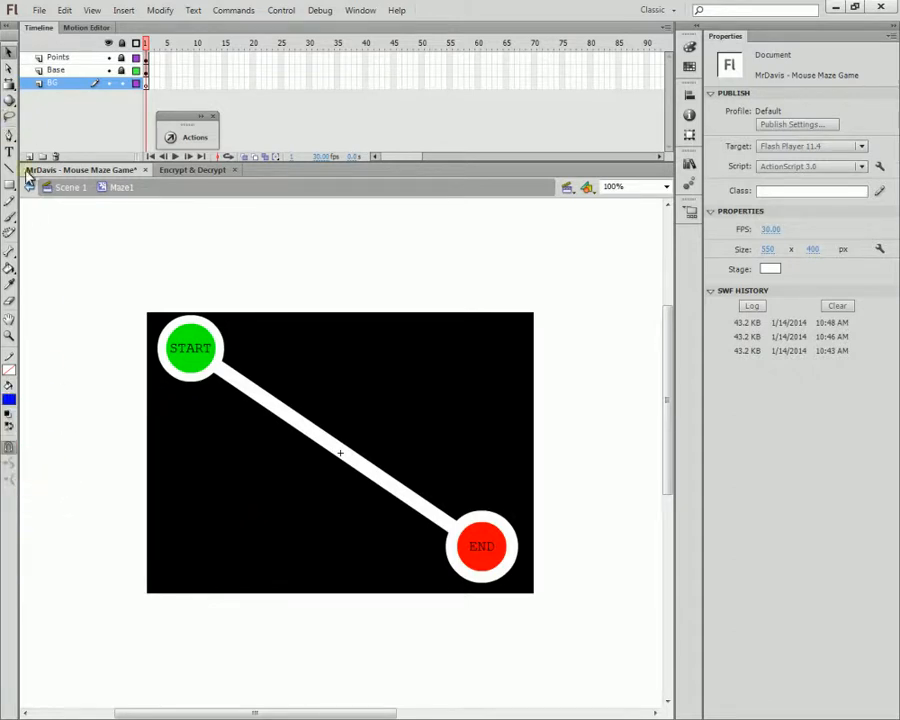
pyautogui.click(10, 187)
pyautogui.moveTo(248, 381); pyautogui.dragTo(313, 437)
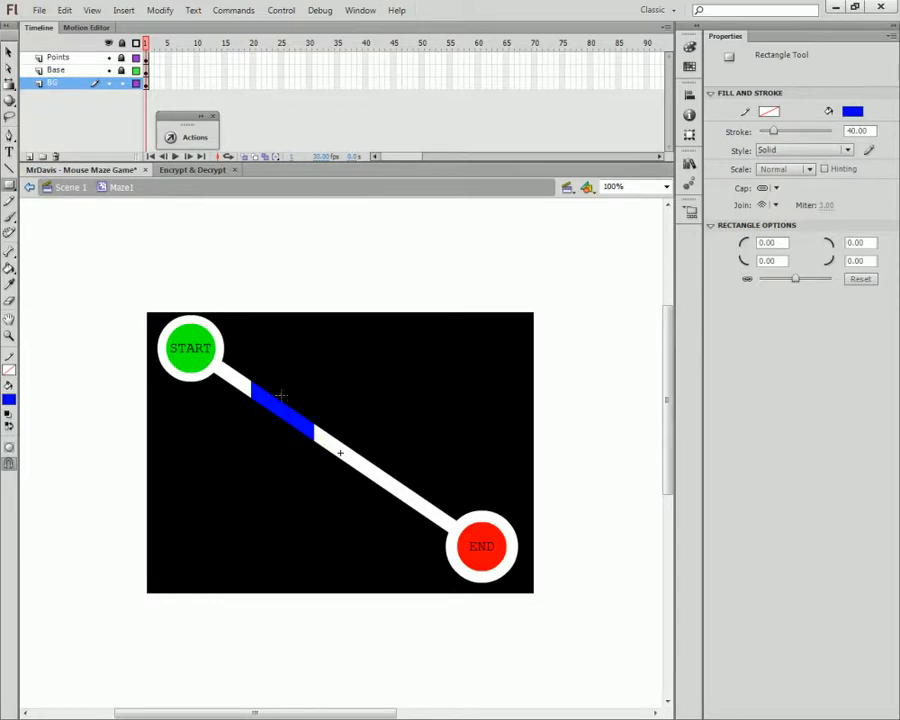
# - Center the blue rectangle horizontally and vertically in Maze1 with Align to stage
pyautogui.click(9, 53)
pyautogui.moveTo(389, 292); pyautogui.dragTo(178, 580)
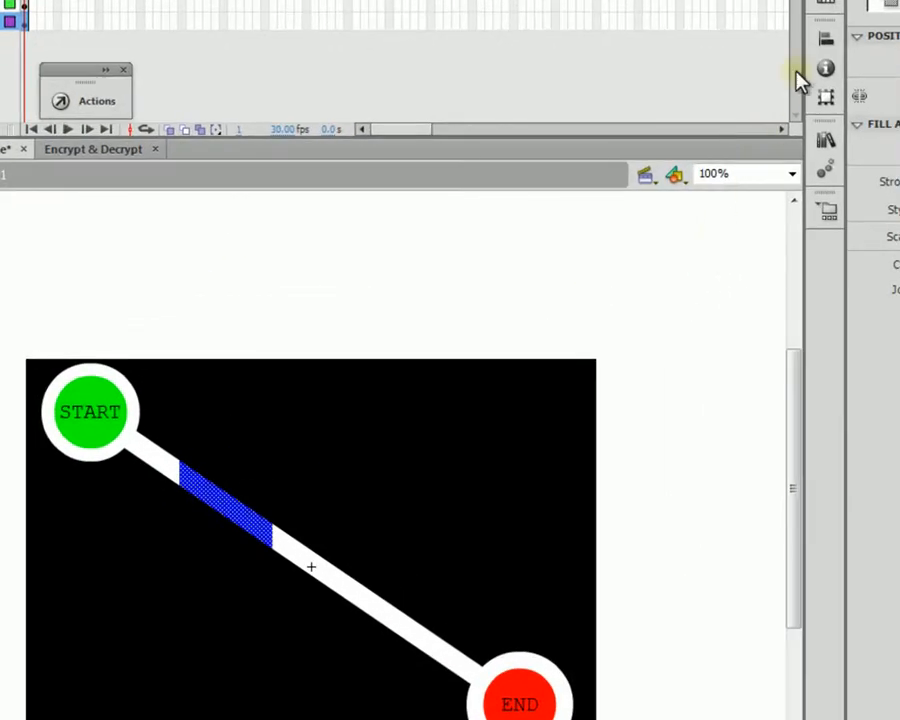
pyautogui.click(690, 95)
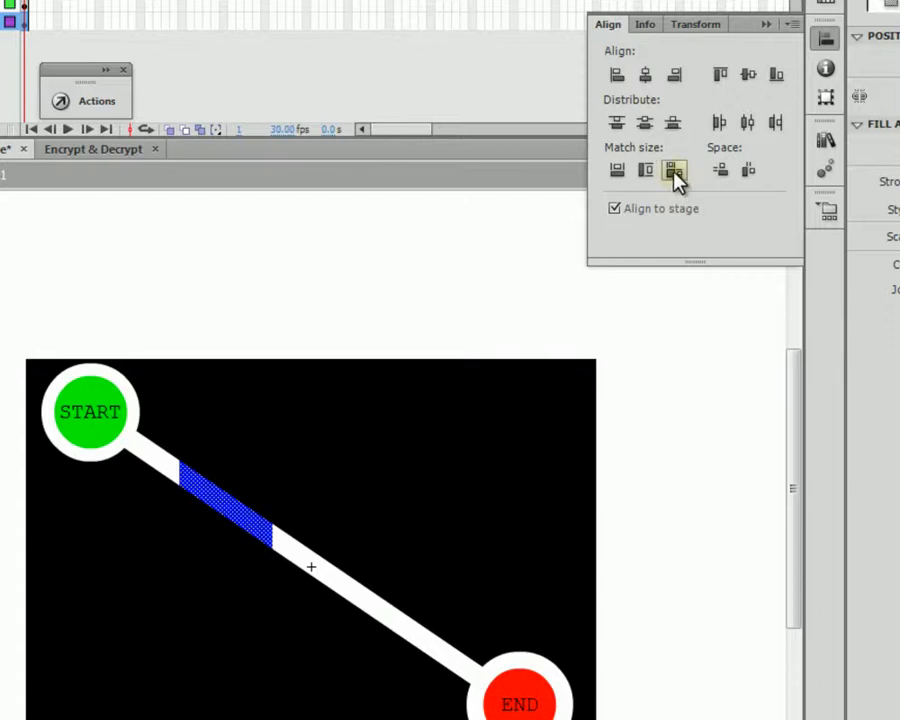
pyautogui.click(653, 80)
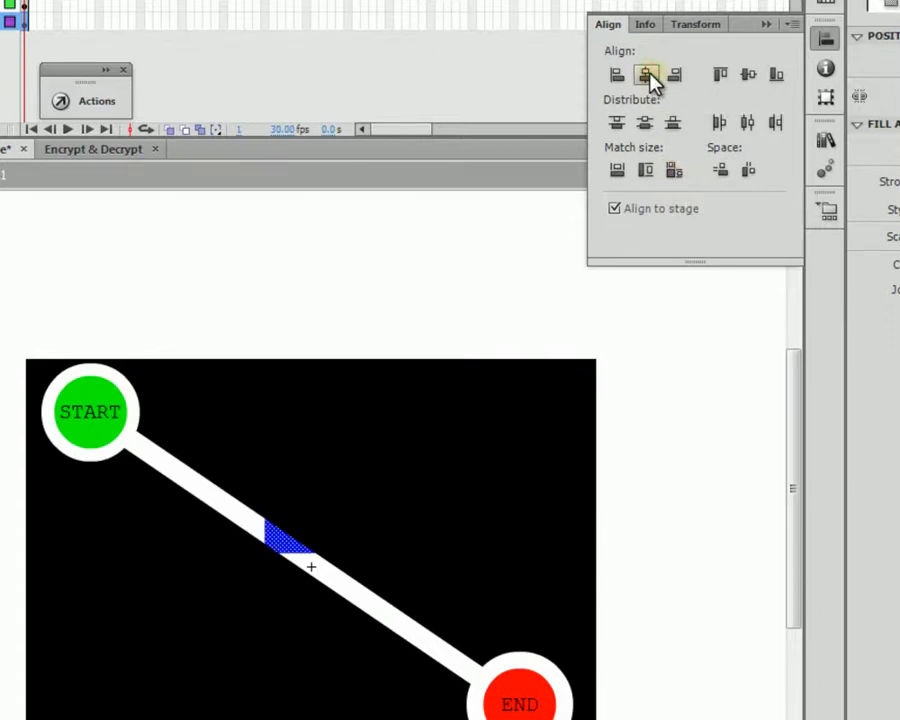
pyautogui.click(748, 78)
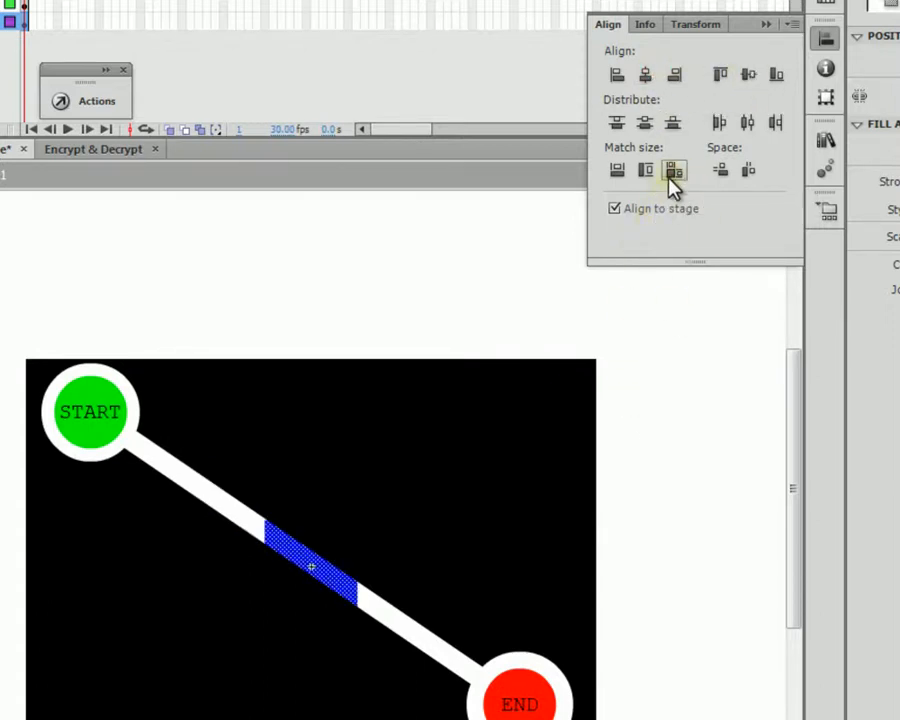
pyautogui.click(693, 426)
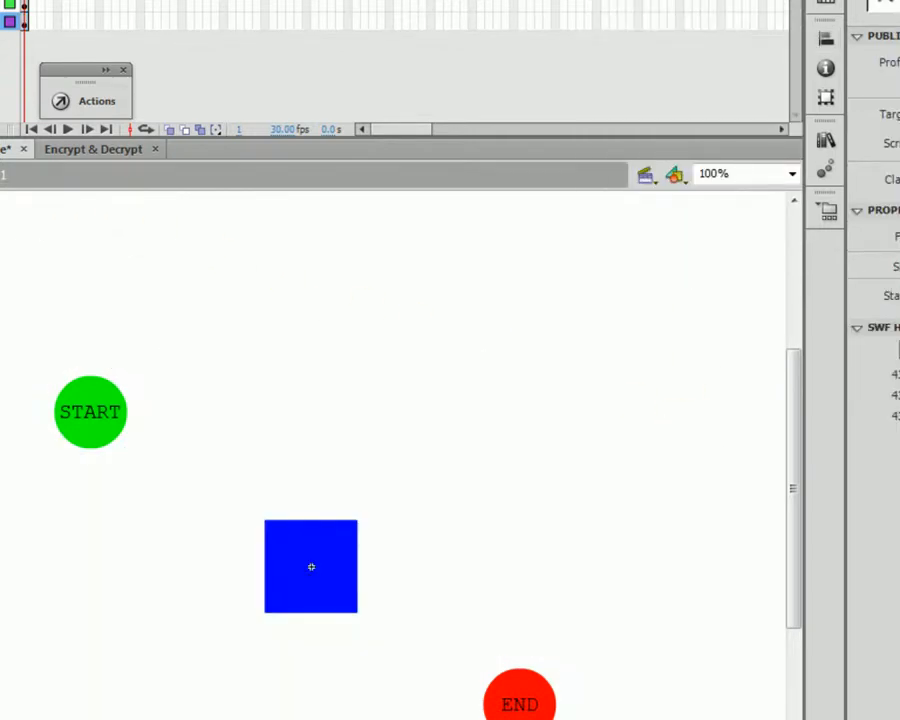
# - Show the Base layer and delete the blue rectangle from the BG layer
pyautogui.click(109, 70)
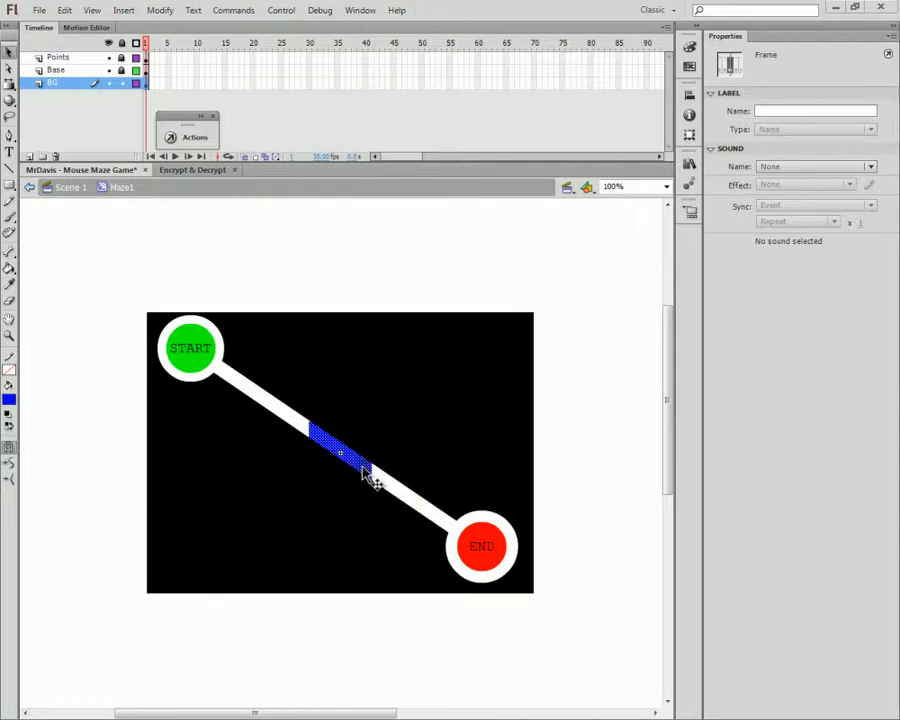
pyautogui.press('Delete')
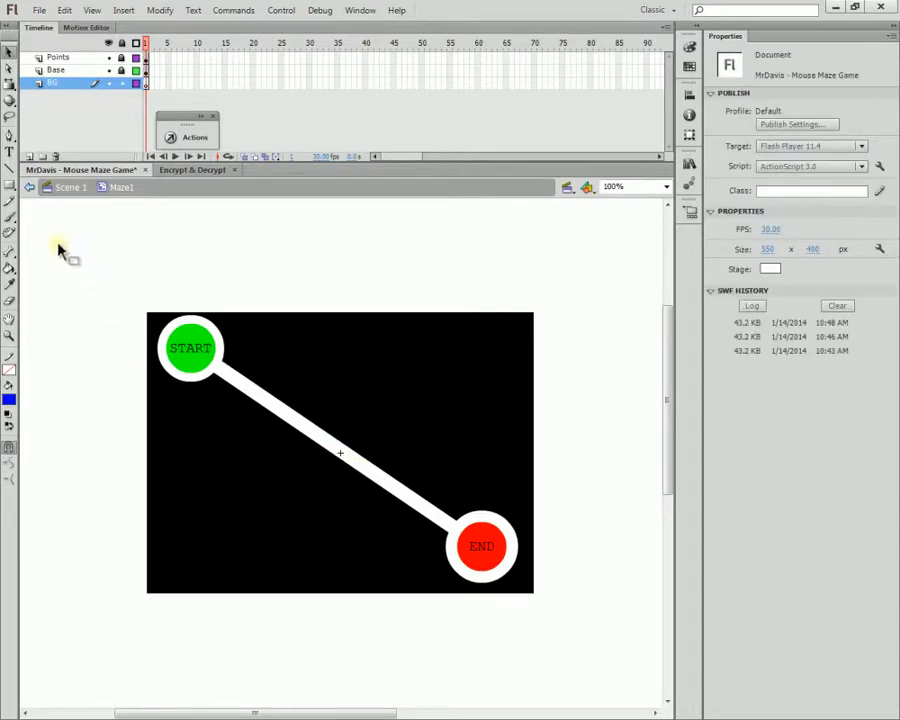
# - Add a layer named work above the Actions layer in Scene 1 and hide the Intro Screen layer
pyautogui.click(30, 187)
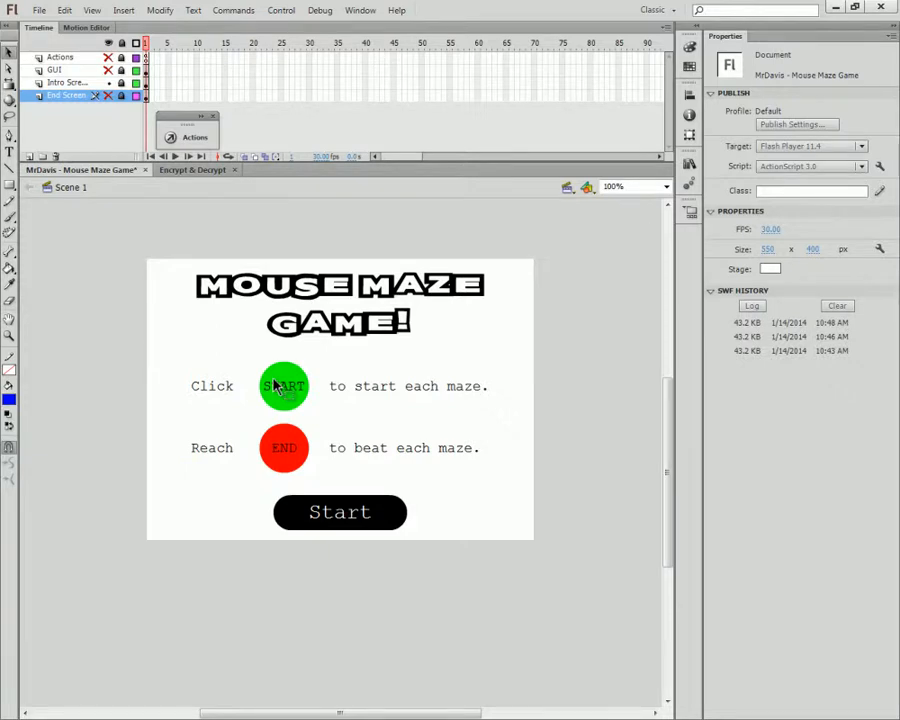
pyautogui.click(55, 57)
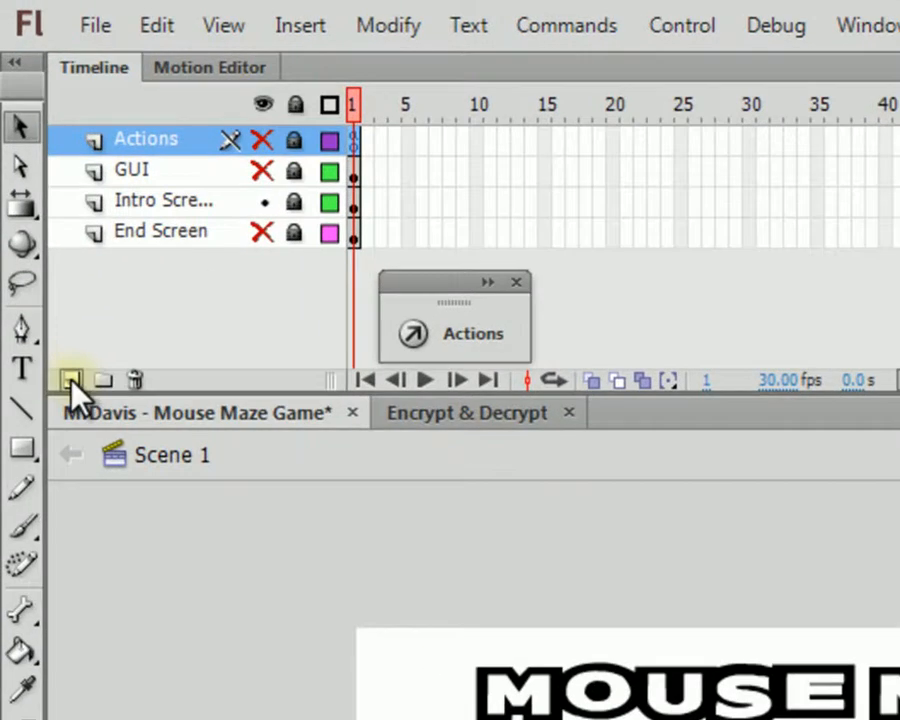
pyautogui.click(70, 382)
pyautogui.doubleClick(145, 145)
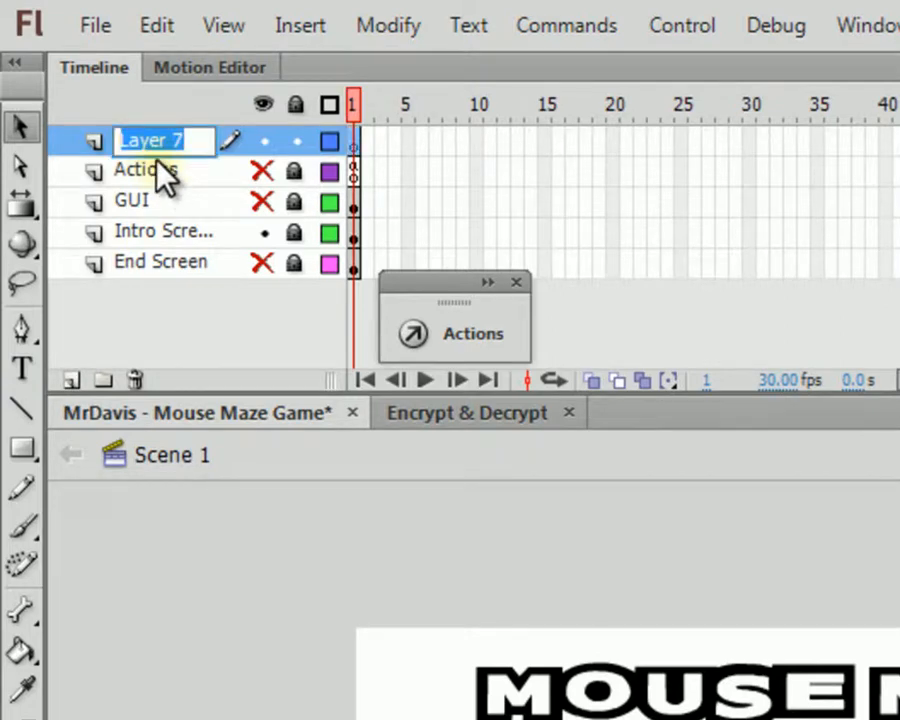
pyautogui.write('work')
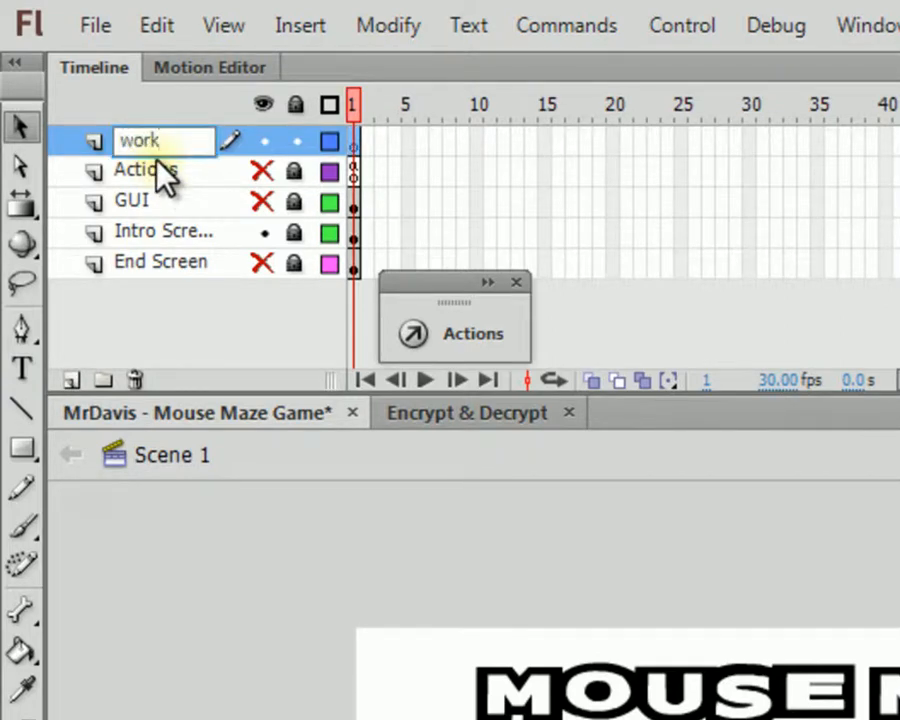
pyautogui.press('Return')
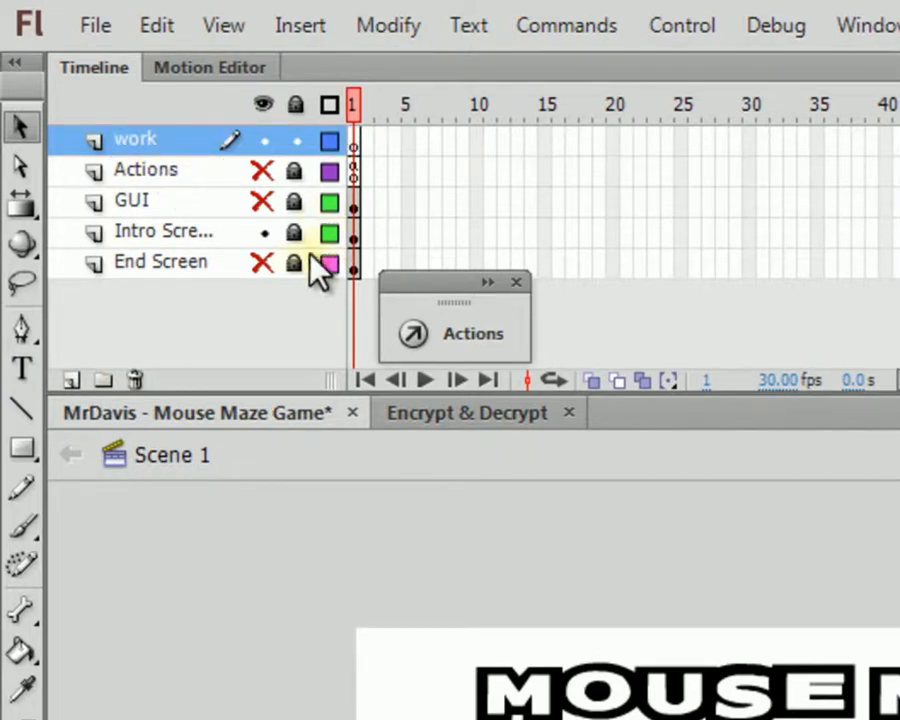
pyautogui.click(263, 232)
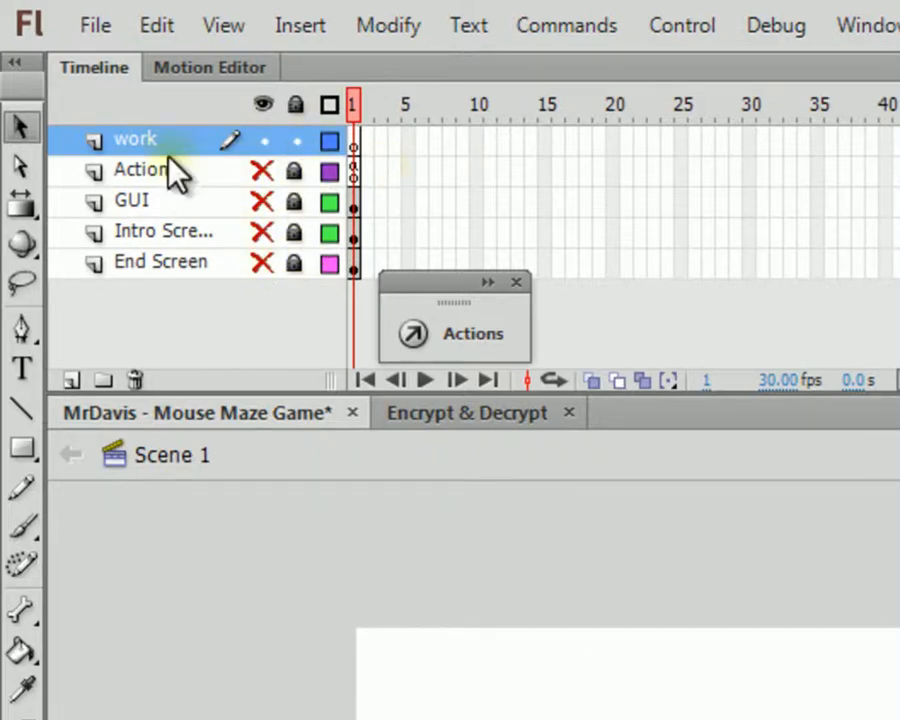
# - Draw a small blue square without a stroke on the work layer with the Rectangle tool
pyautogui.click(22, 450)
pyautogui.moveTo(631, 719); pyautogui.dragTo(684, 719)
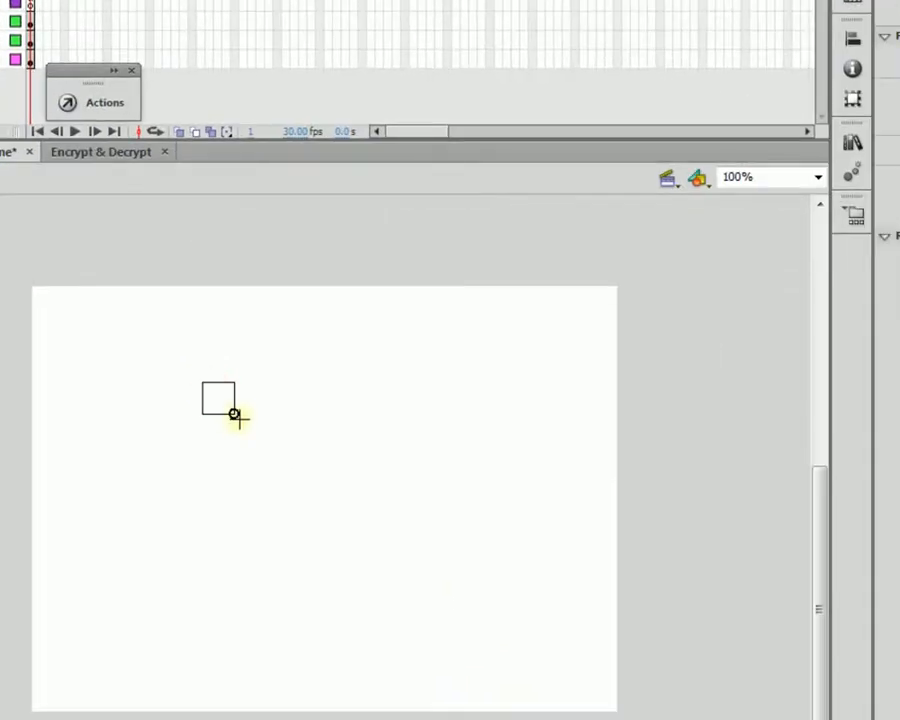
pyautogui.moveTo(234, 414); pyautogui.dragTo(234, 414)
pyautogui.press('v')
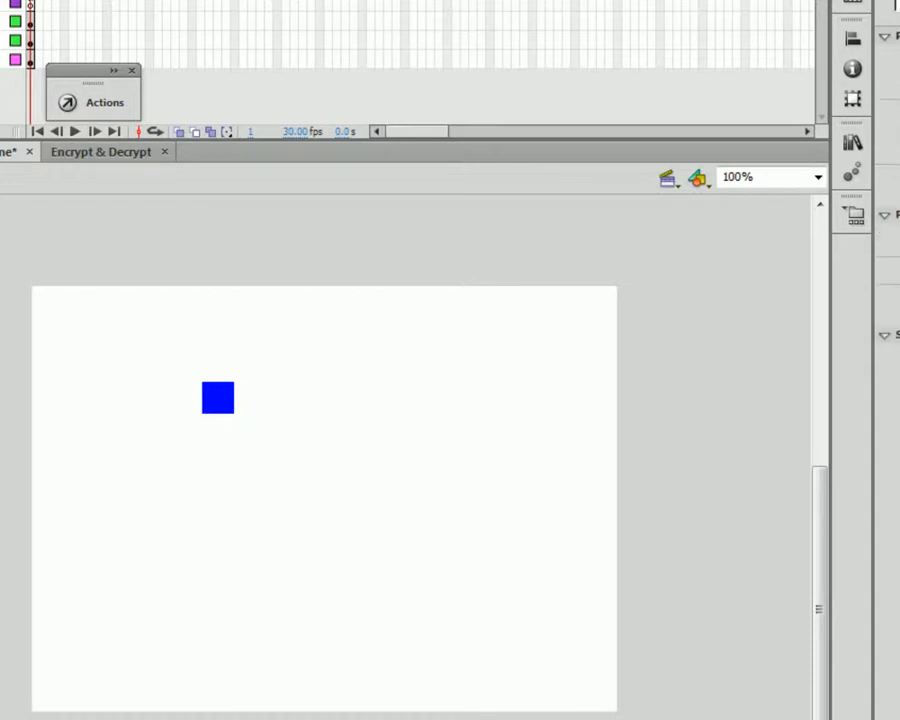
# - Center the blue square on the stage both horizontally and vertically, and match its width and height to the stage
pyautogui.moveTo(378, 281)
pyautogui.mouseDown()
pyautogui.moveTo(102, 500)
pyautogui.moveTo(130, 515)
pyautogui.mouseUp()
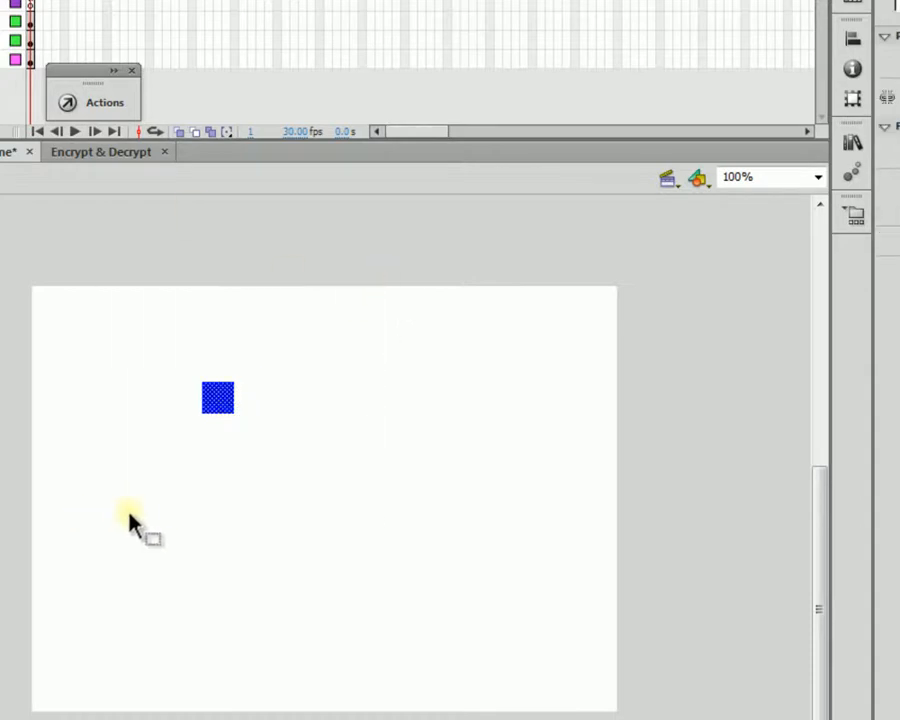
pyautogui.click(847, 50)
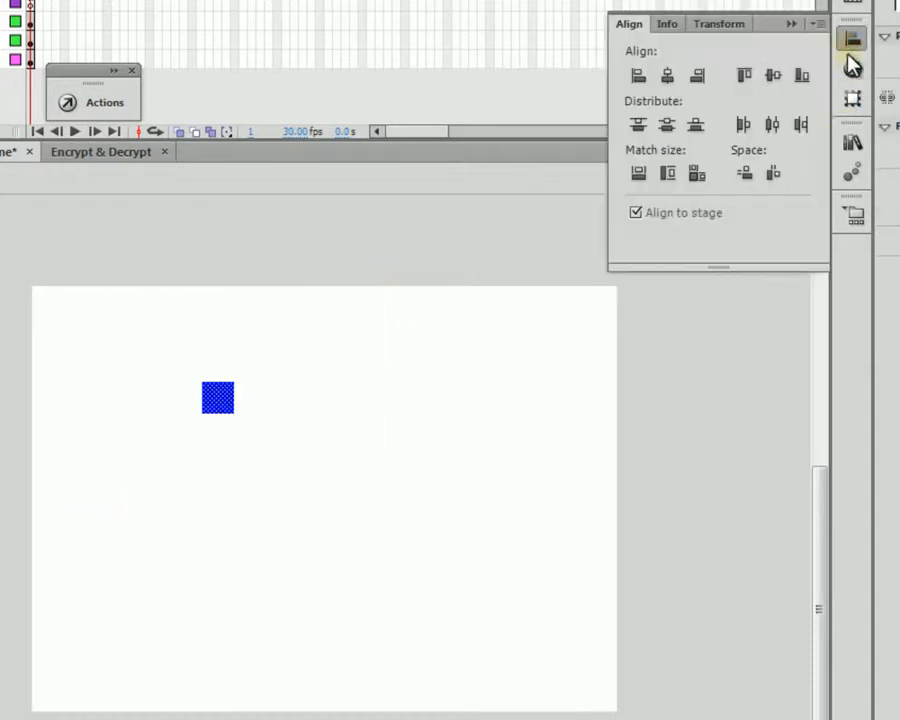
pyautogui.click(672, 80)
pyautogui.click(774, 80)
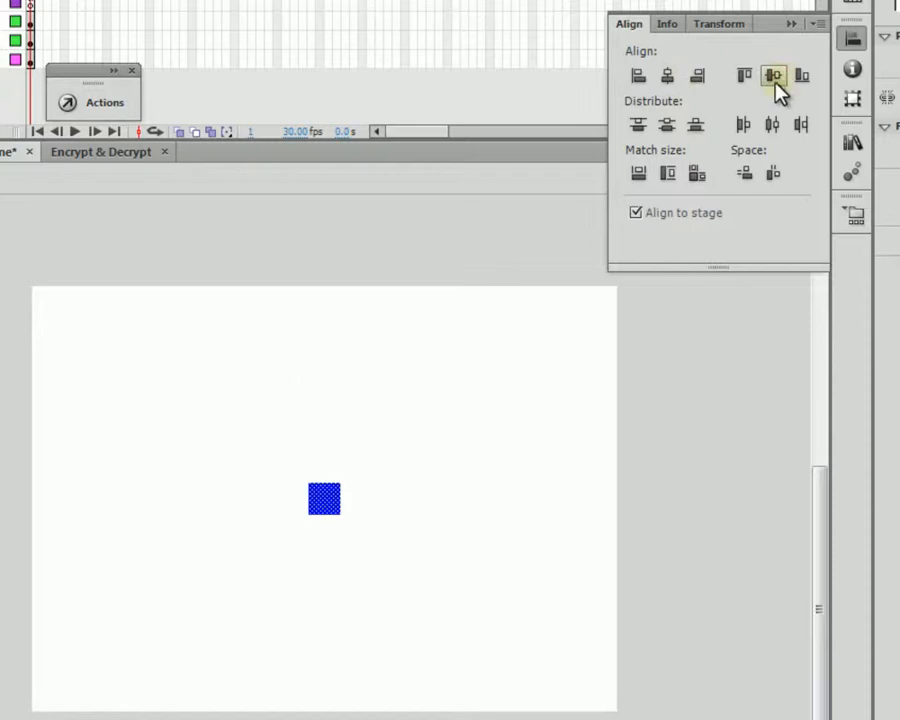
pyautogui.click(697, 176)
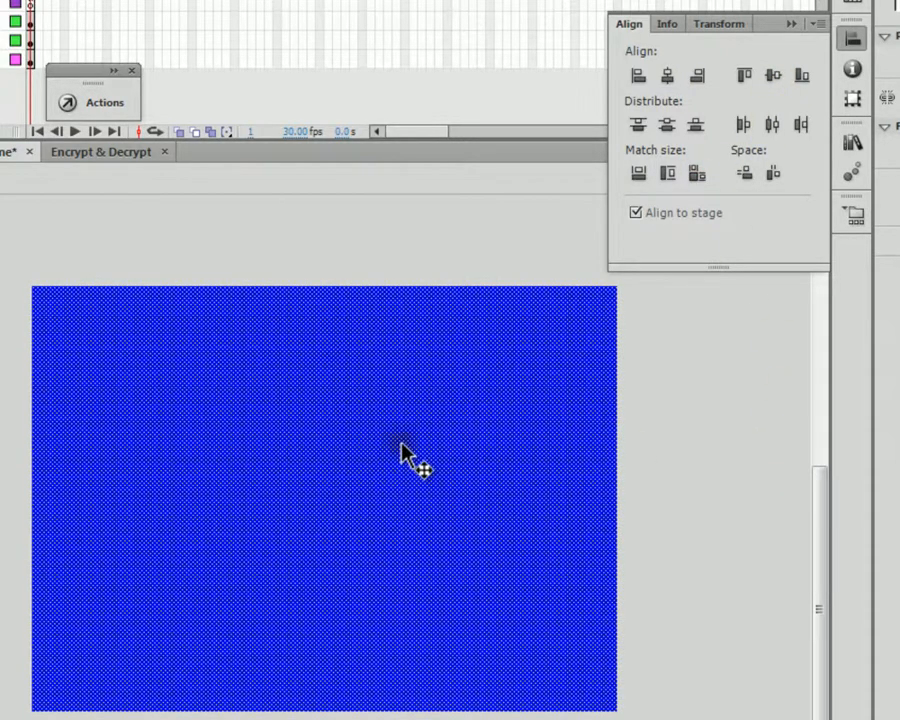
# - Cut the blue rectangle from Scene 1 and paste it in place on the BG layer of the Maze1 symbol
pyautogui.rightClick(362, 480)
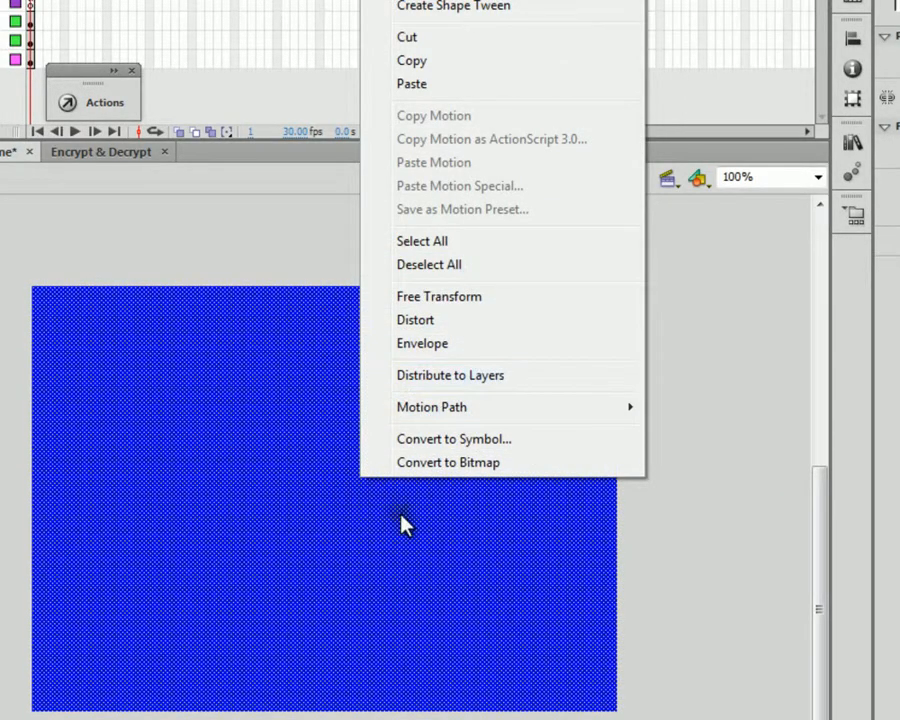
pyautogui.click(432, 37)
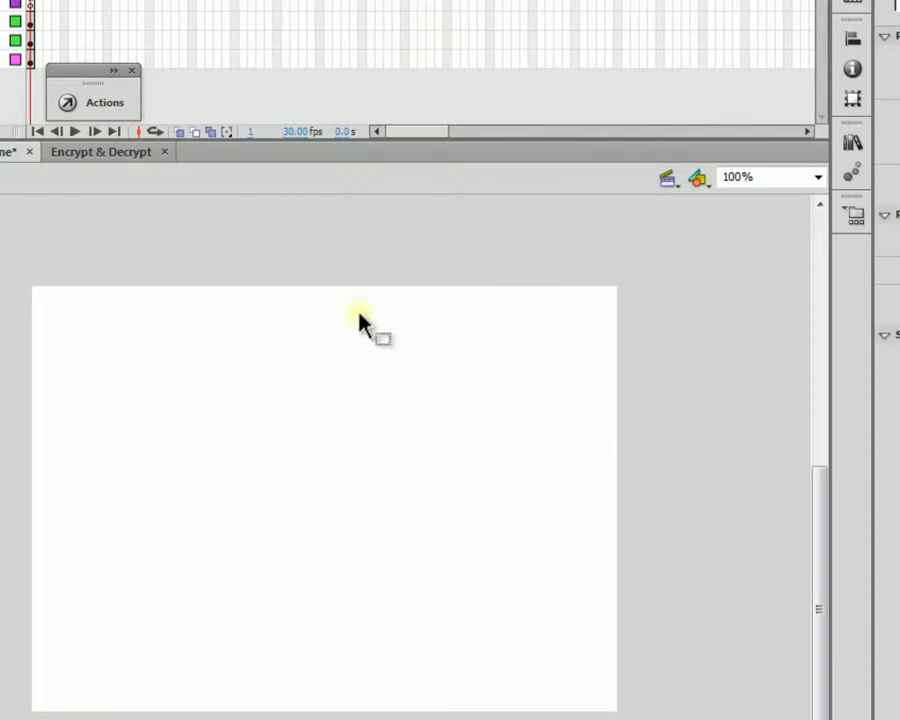
pyautogui.click(853, 142)
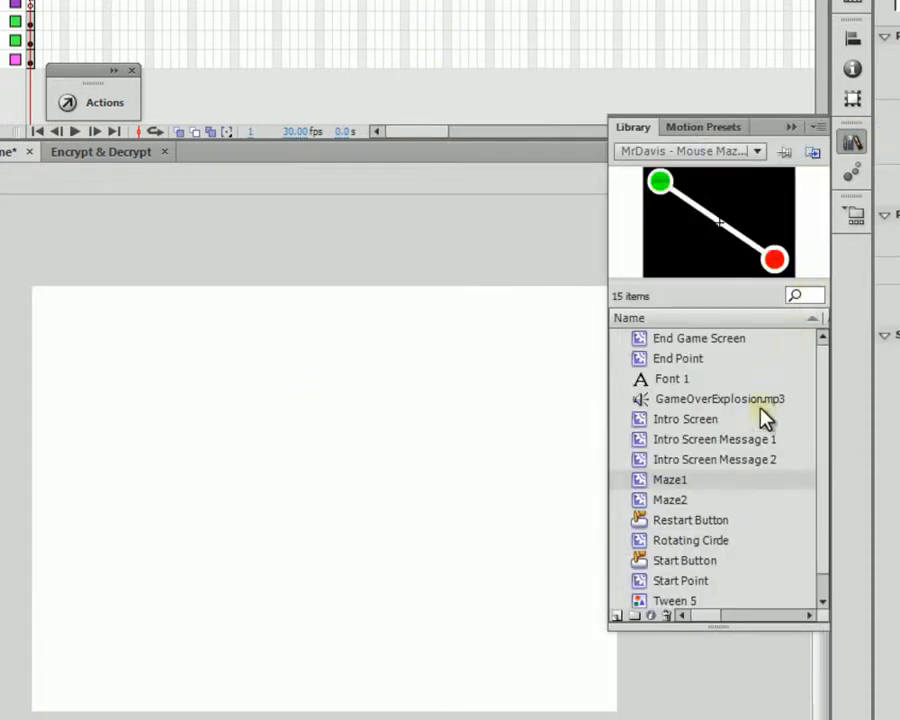
pyautogui.doubleClick(727, 211)
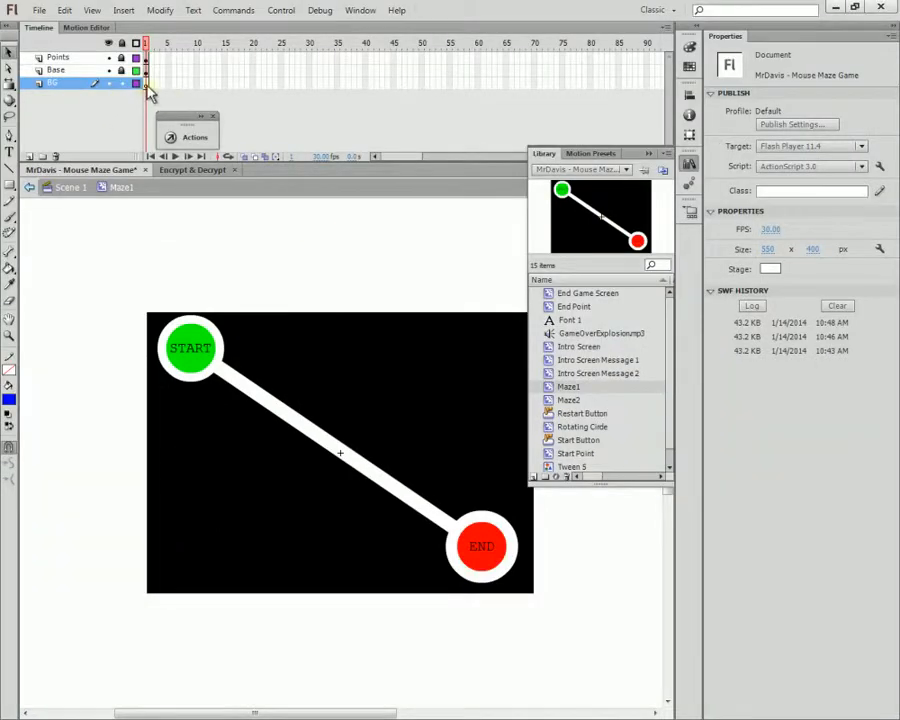
pyautogui.click(147, 84)
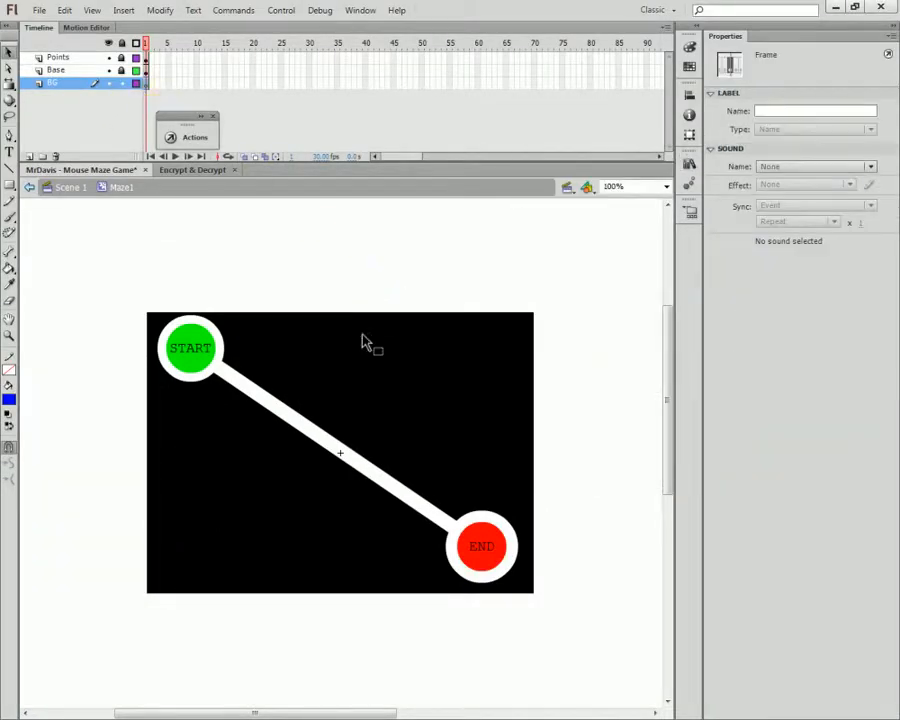
pyautogui.rightClick(327, 390)
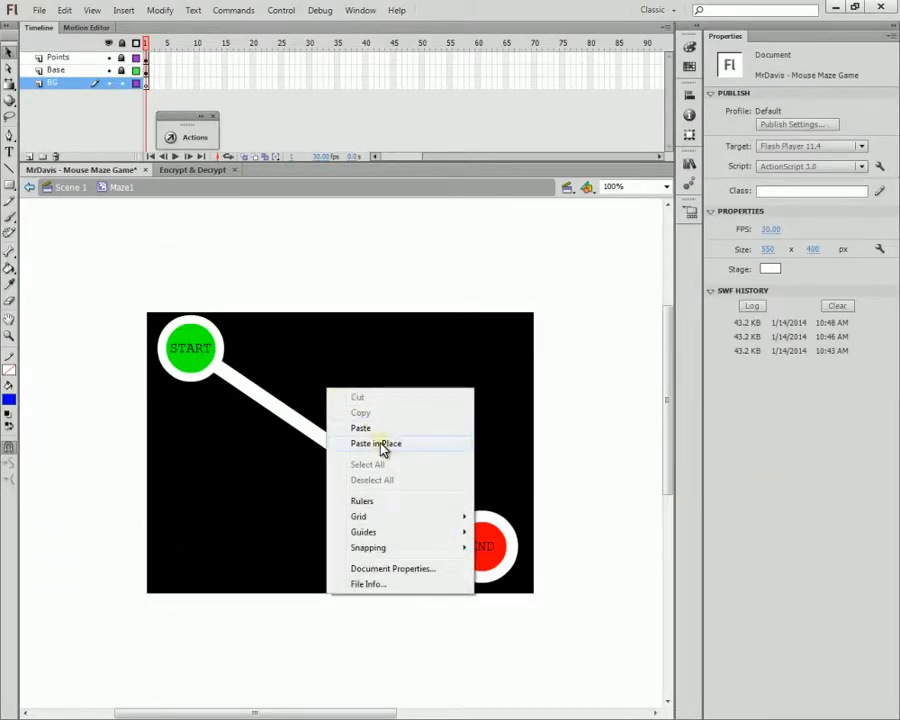
pyautogui.click(415, 446)
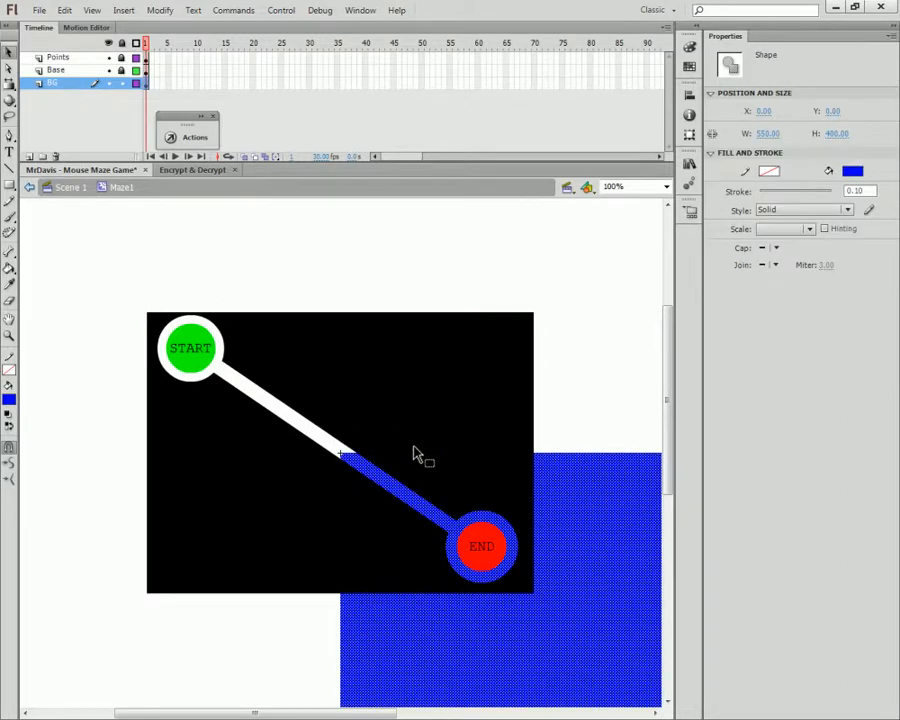
# - Center the pasted blue rectangle horizontally and vertically behind the maze in Maze1
pyautogui.click(690, 96)
pyautogui.click(567, 120)
pyautogui.click(637, 120)
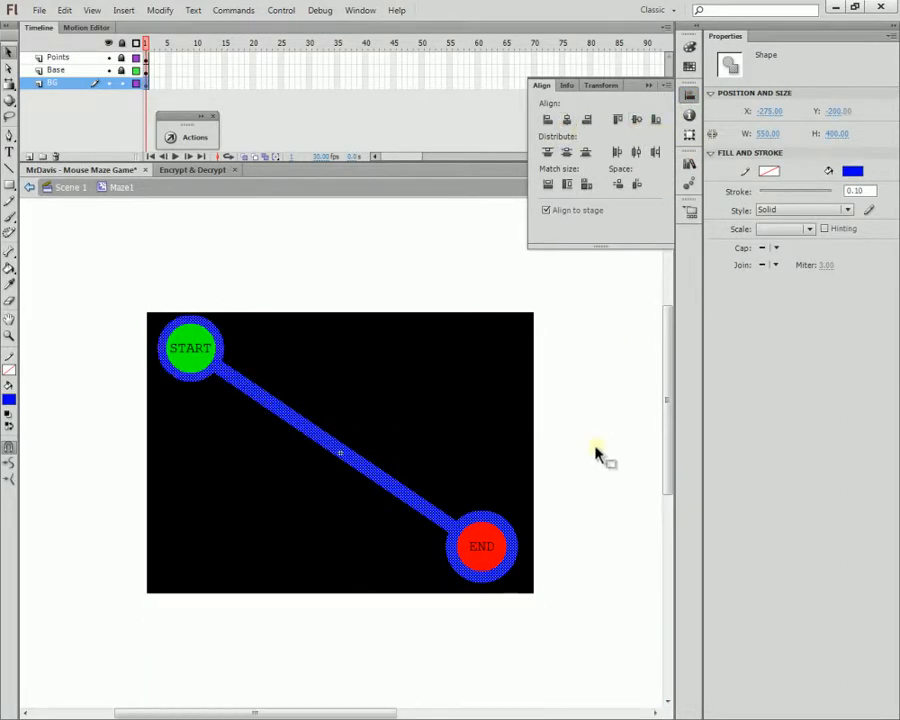
pyautogui.click(580, 462)
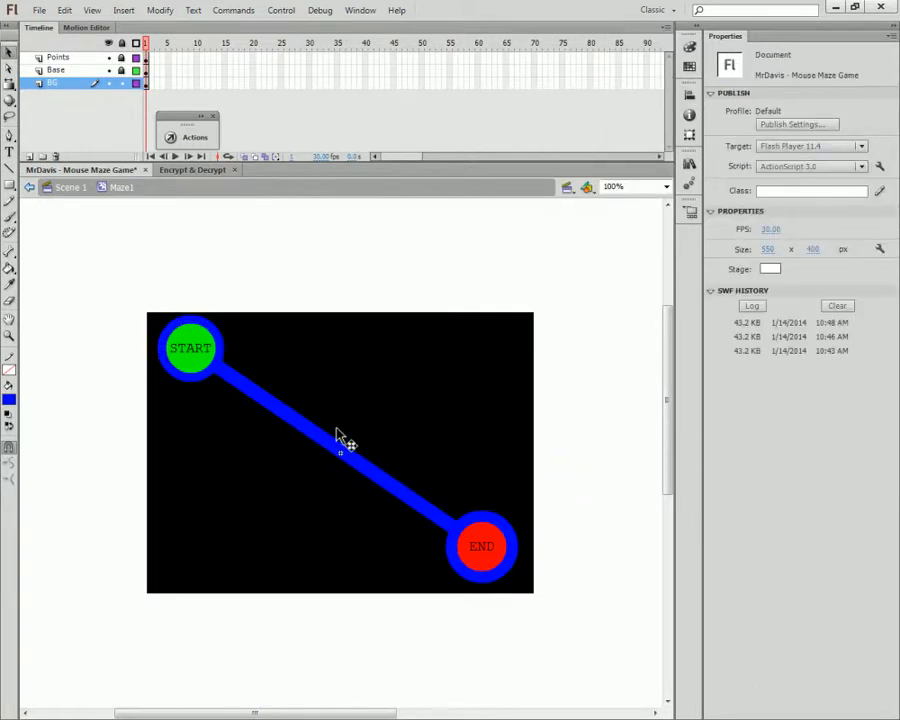
# - Test the movie, start the game to check the first maze's background, and close the test window
pyautogui.hotkey('ctrl', 'Return')
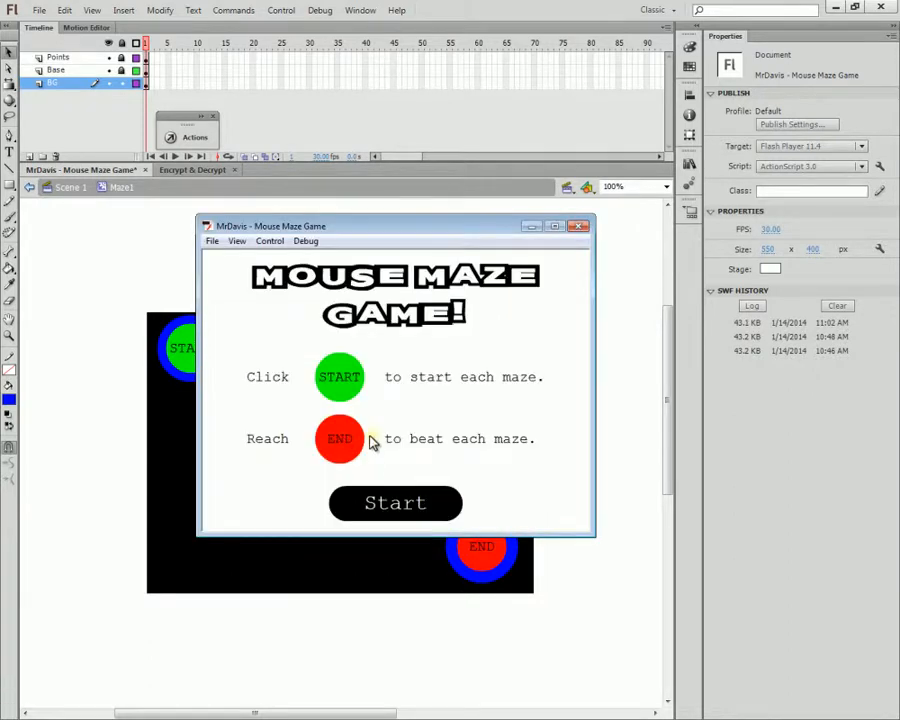
pyautogui.click(444, 502)
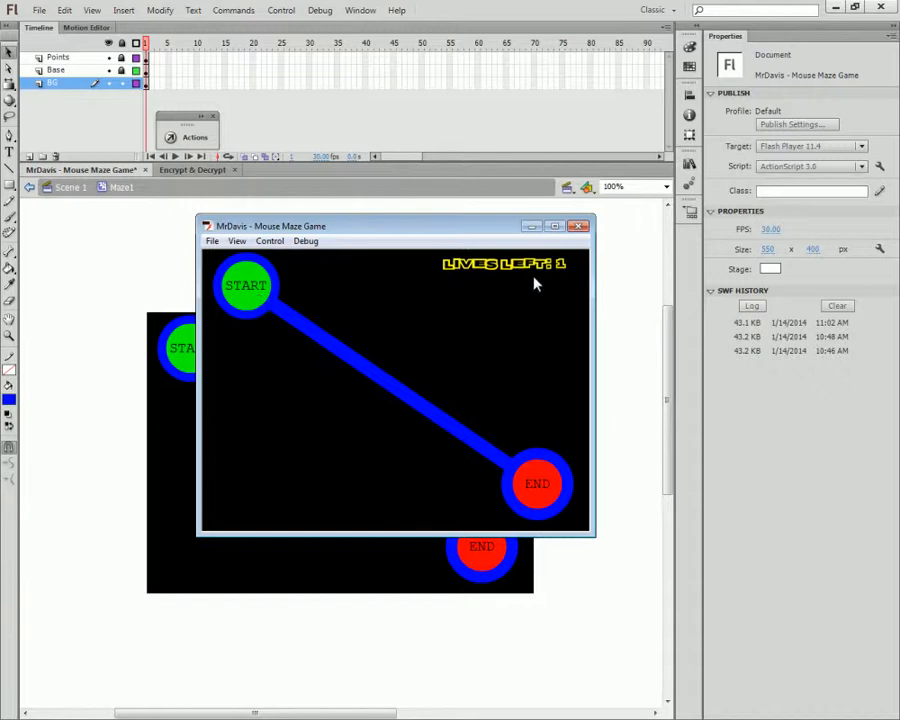
pyautogui.click(578, 226)
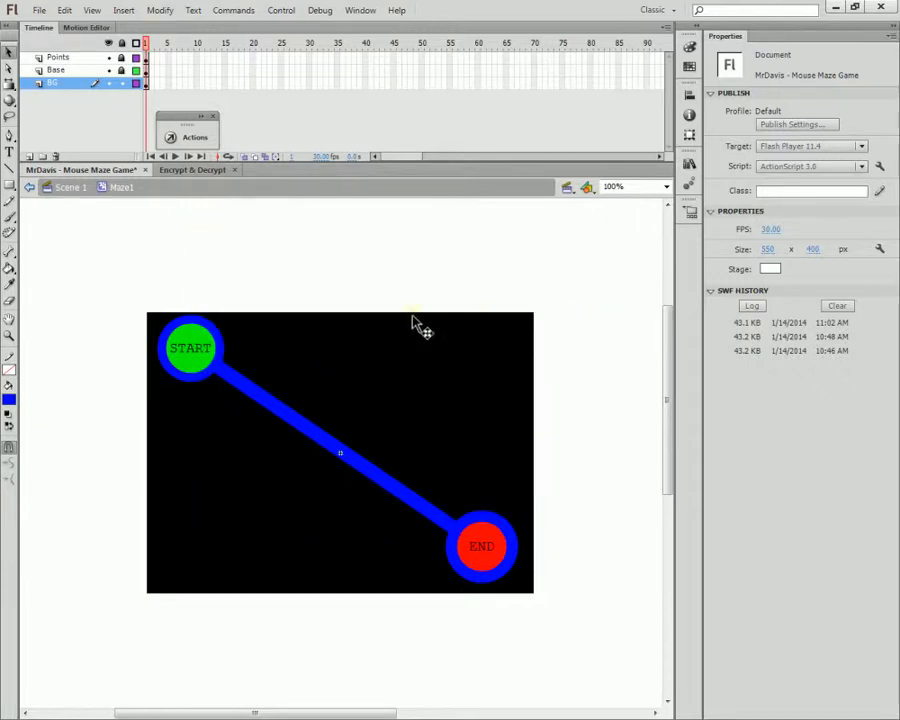
# - Return to Scene 1, open the script on frame 1 of the Actions layer, and go to the updateGame function
pyautogui.click(33, 190)
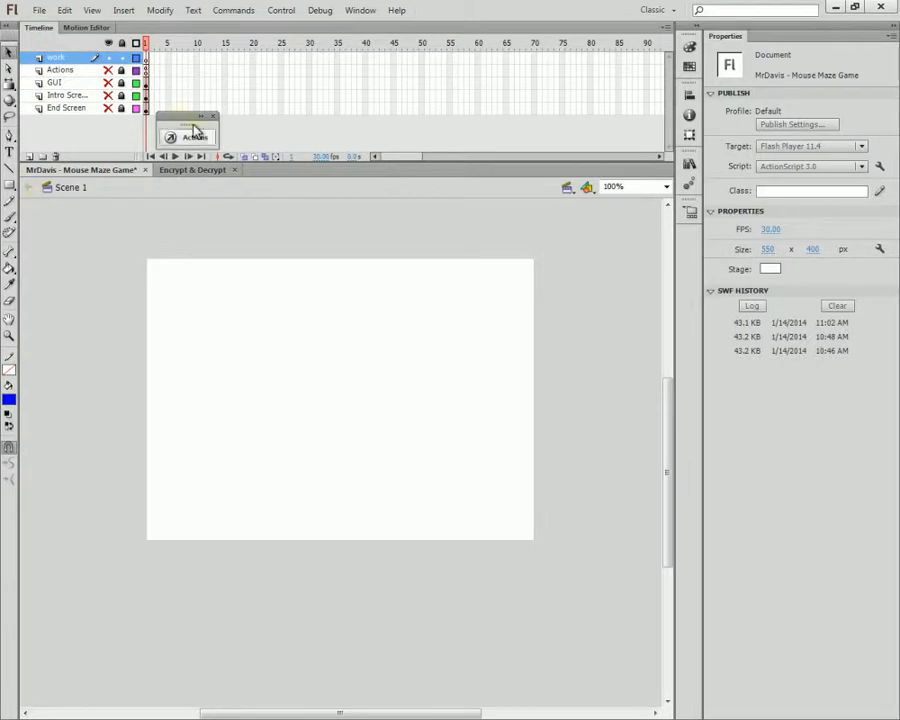
pyautogui.click(146, 70)
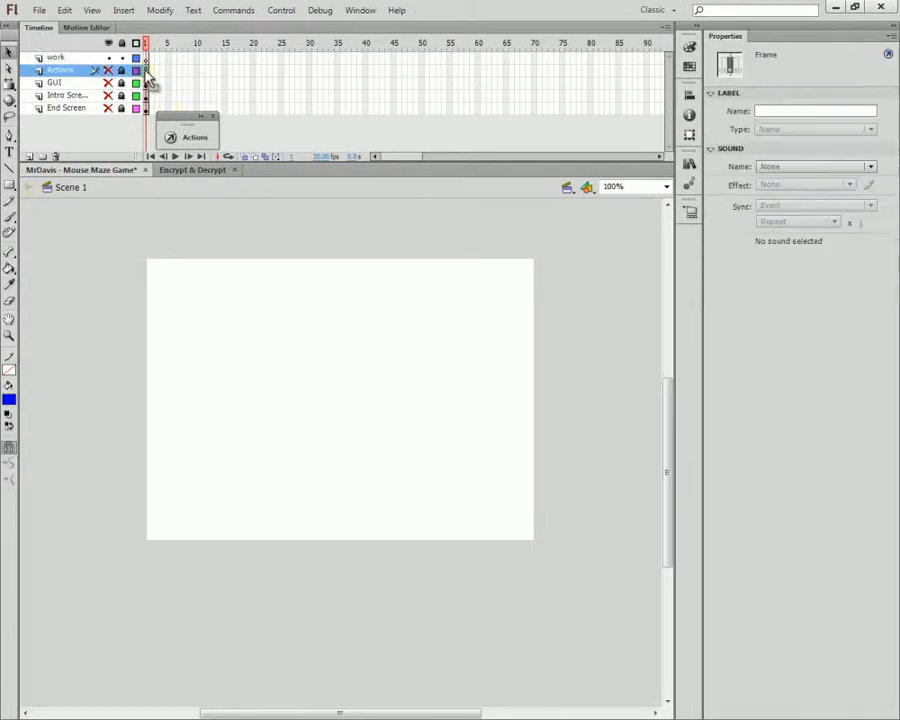
pyautogui.click(193, 138)
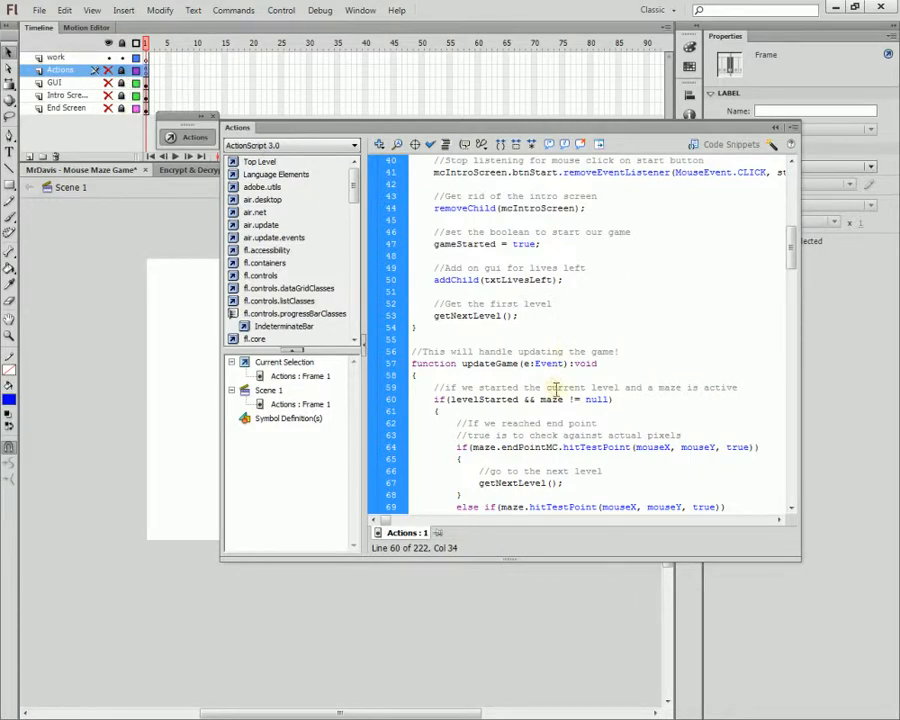
pyautogui.scroll(-2, 512, 376)
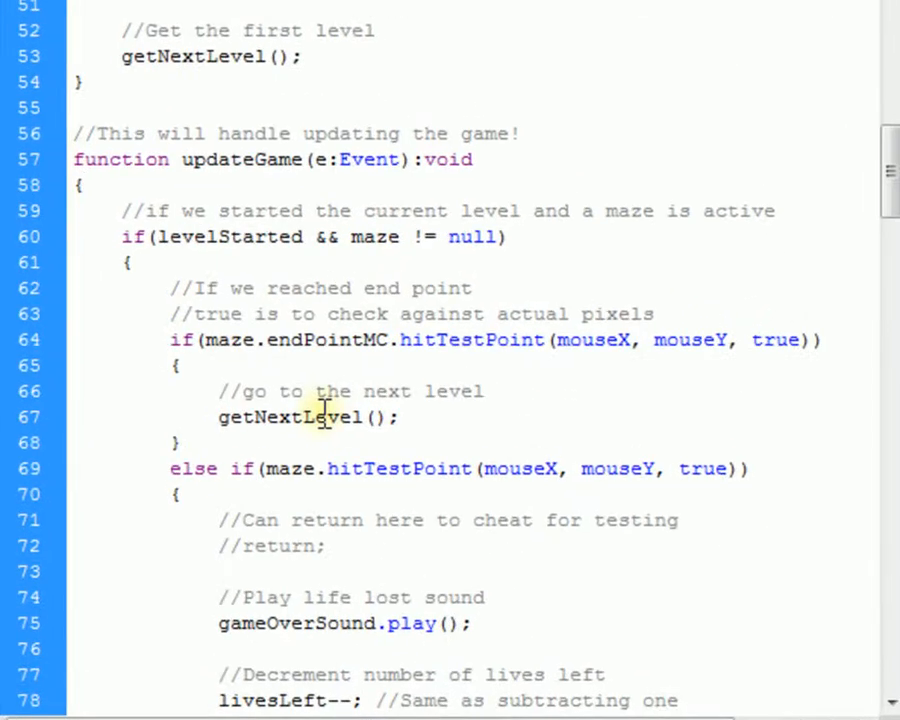
pyautogui.scroll(-1, 346, 366)
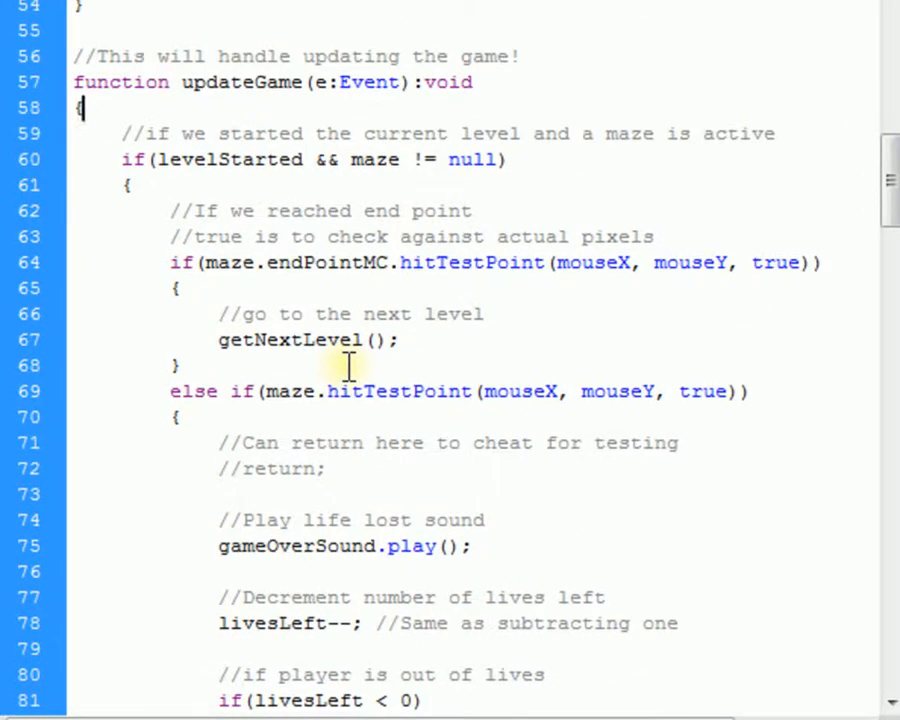
pyautogui.scroll(-1, 408, 382)
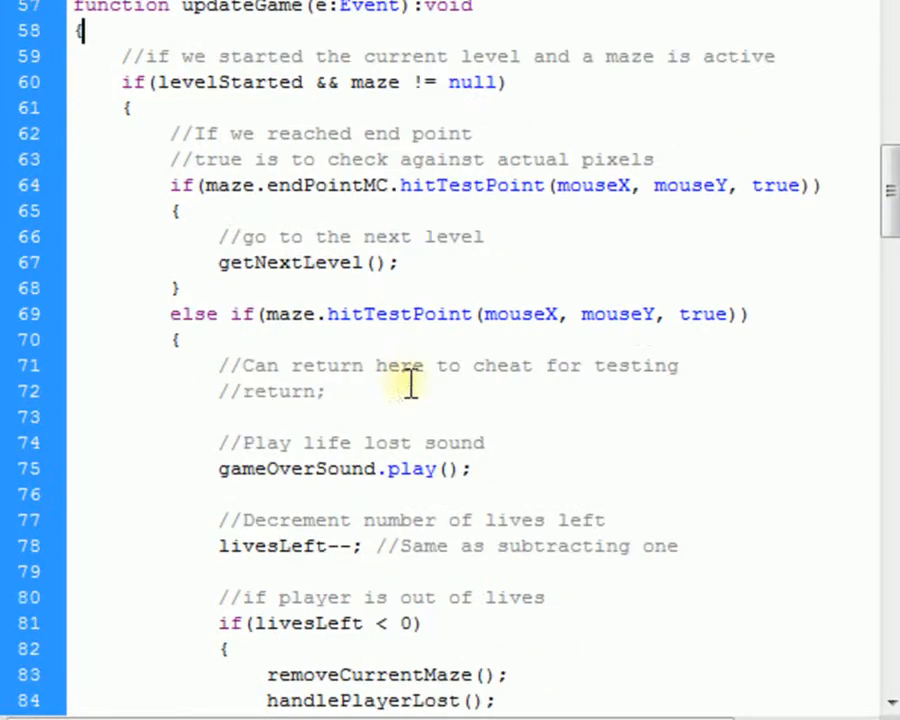
# - Examine the hitTestPoint checks for maze.endPointMC and for the maze itself in updateGame
pyautogui.moveTo(206, 186); pyautogui.dragTo(396, 188)
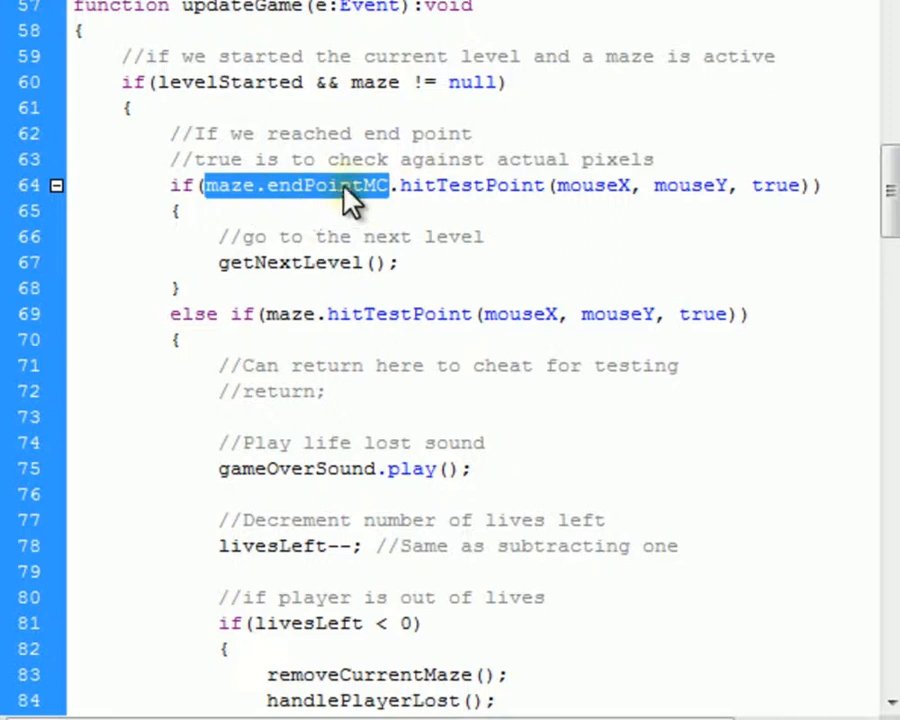
pyautogui.doubleClick(354, 205)
pyautogui.doubleClick(257, 188)
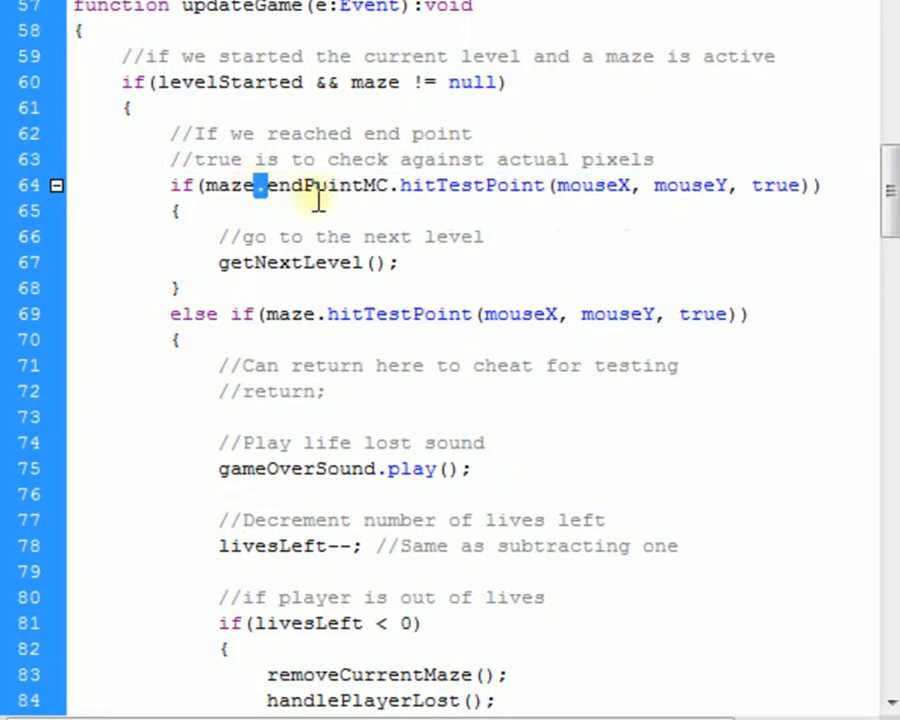
pyautogui.moveTo(404, 265); pyautogui.dragTo(221, 268)
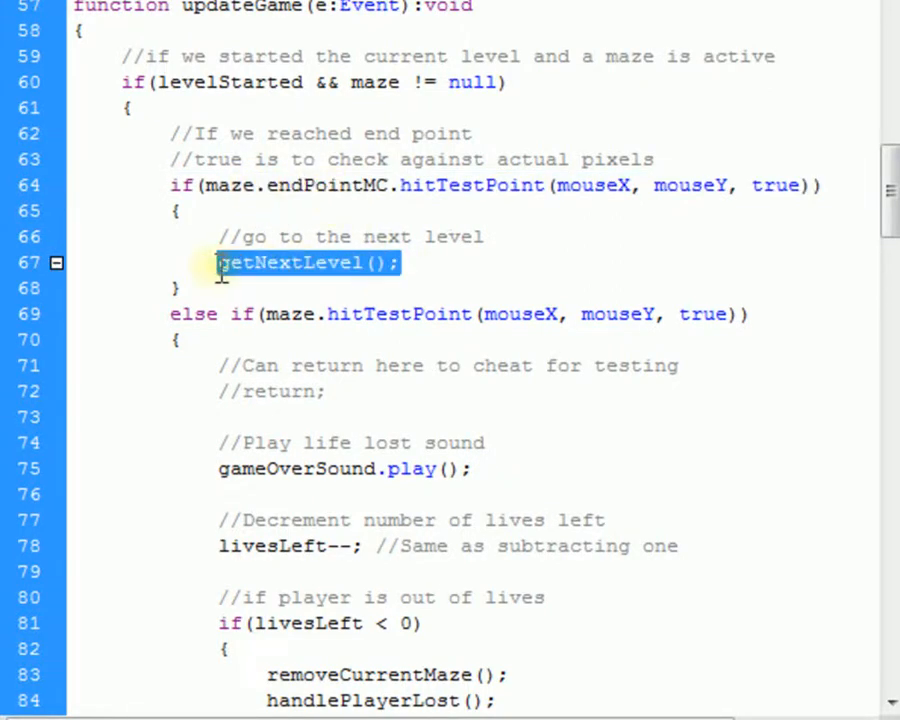
pyautogui.click(223, 266)
pyautogui.doubleClick(285, 314)
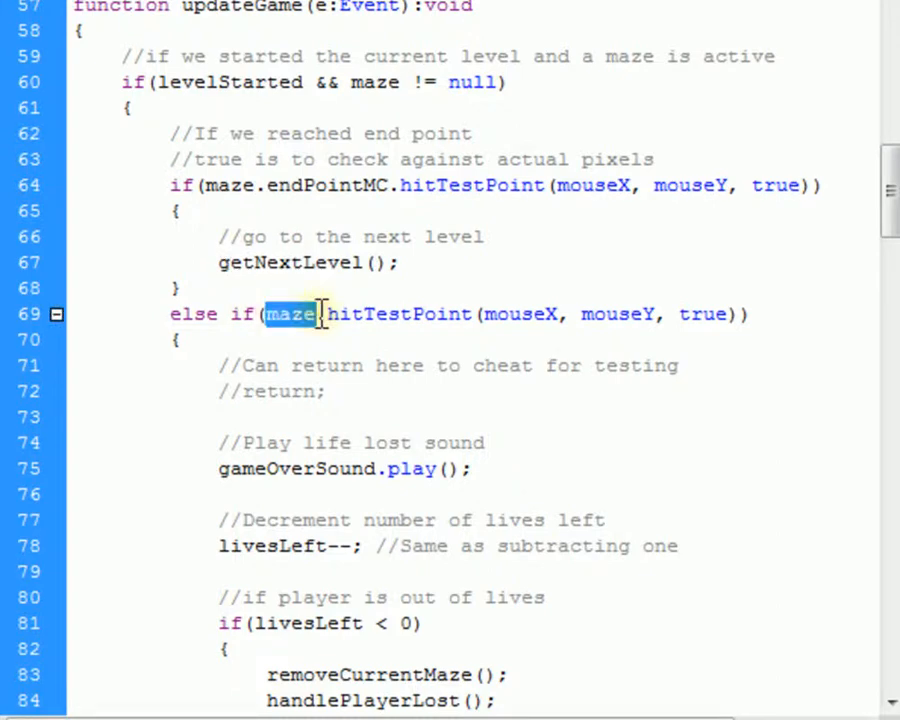
pyautogui.click(411, 316)
pyautogui.scroll(-1, 314, 372)
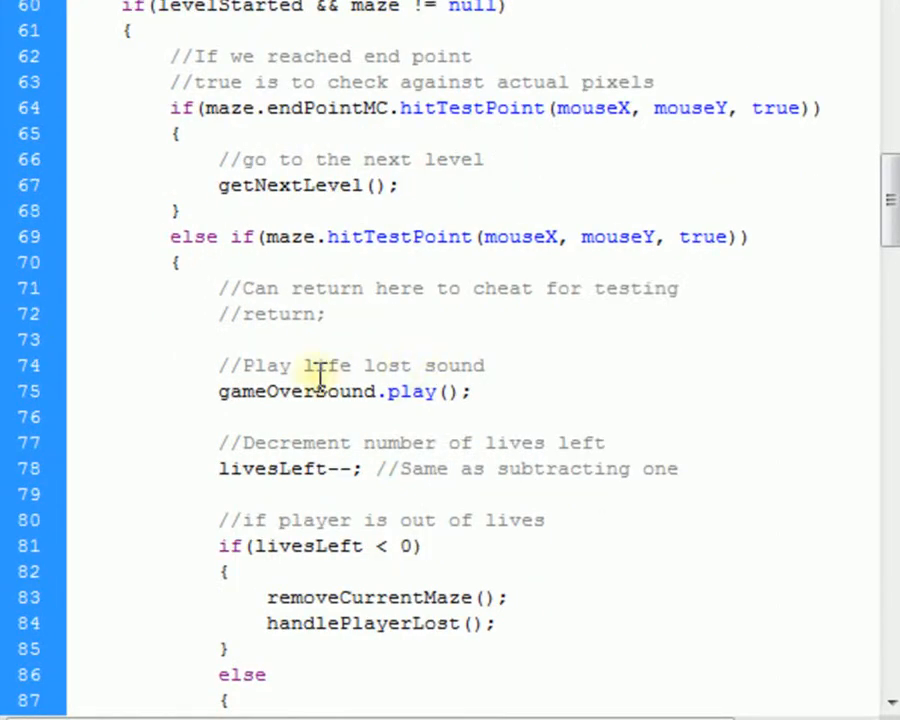
# - Open the Maze1 symbol from the library for editing, lock its BG layer, and unlock its Base layer
pyautogui.scroll(1, 355, 422)
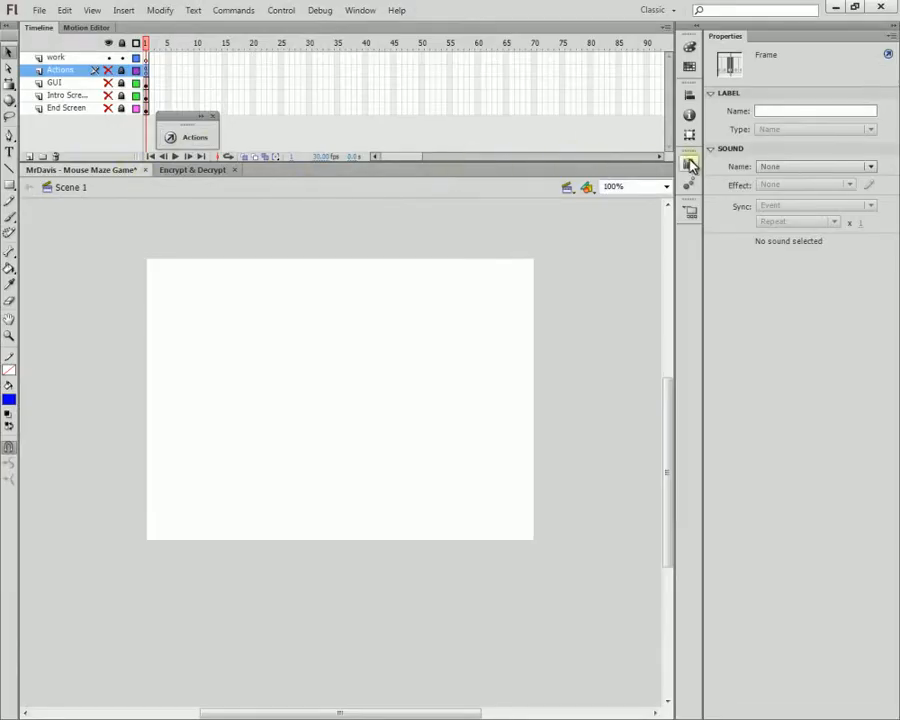
pyautogui.click(690, 165)
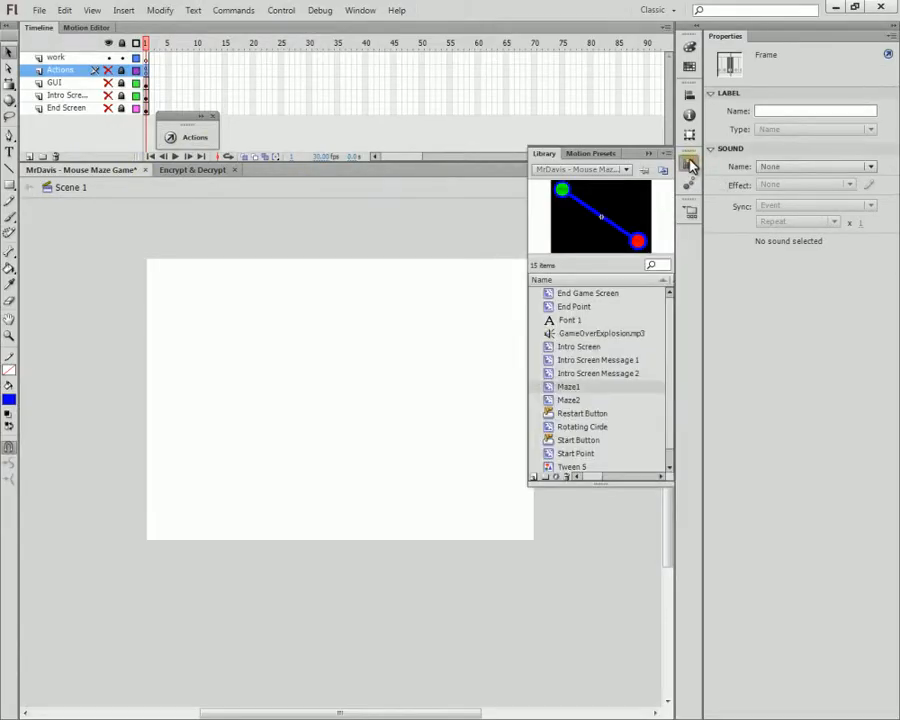
pyautogui.doubleClick(589, 246)
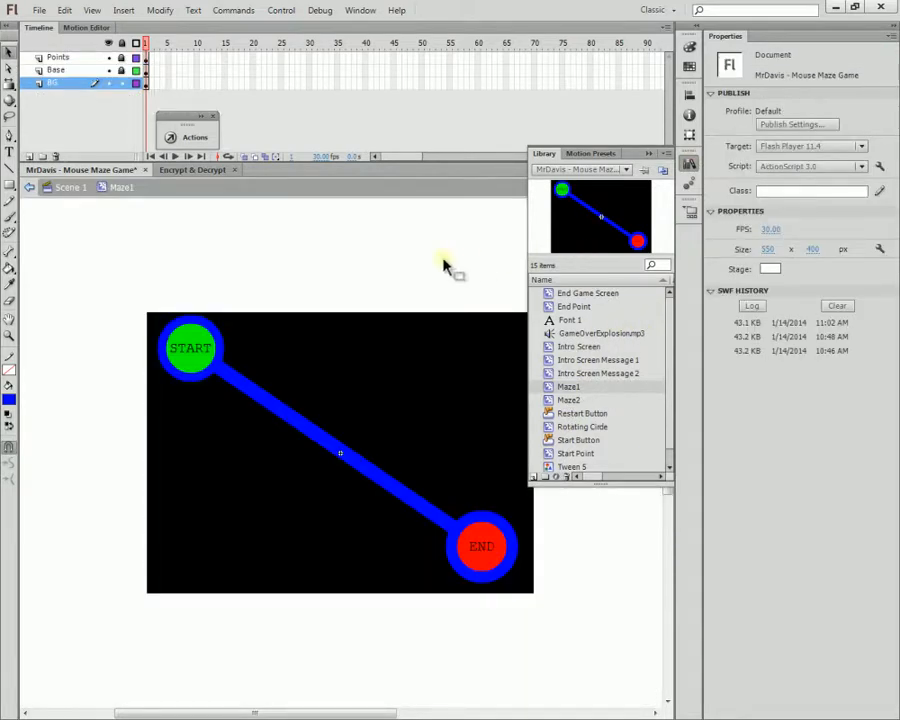
pyautogui.click(400, 256)
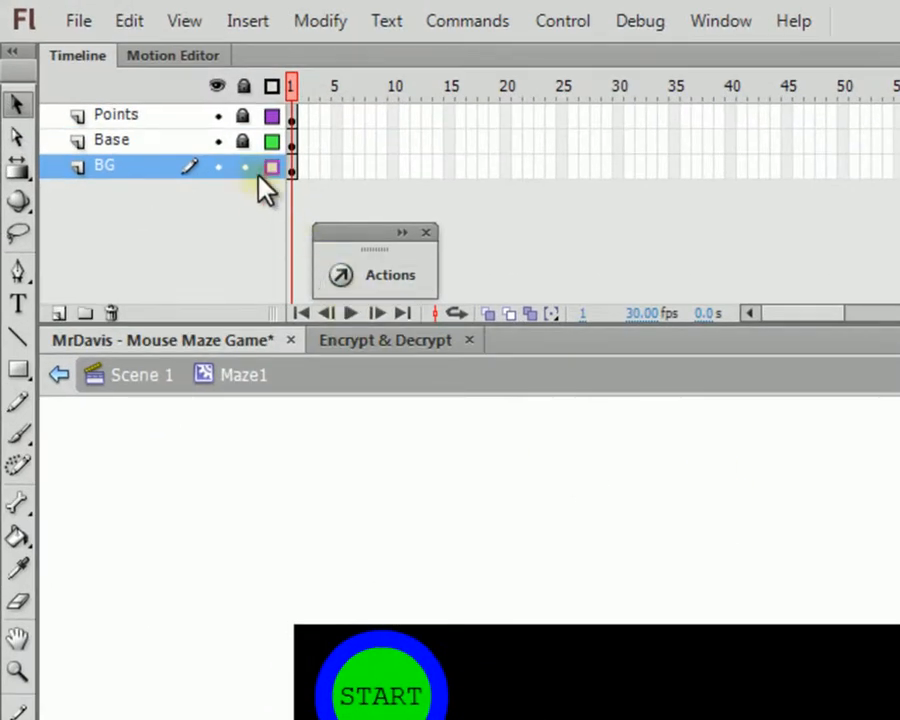
pyautogui.click(271, 167)
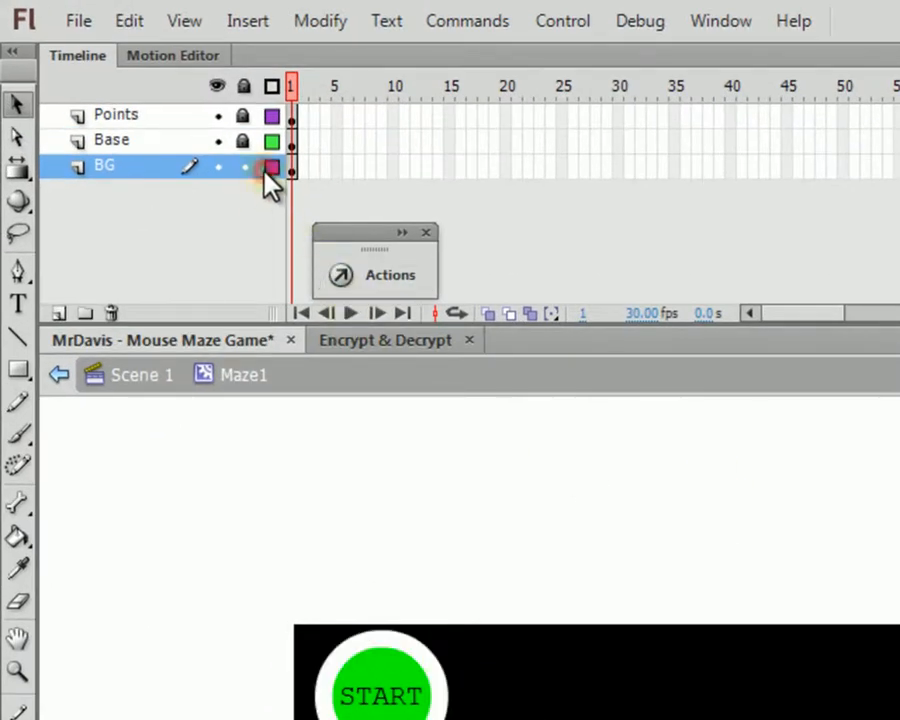
pyautogui.click(244, 167)
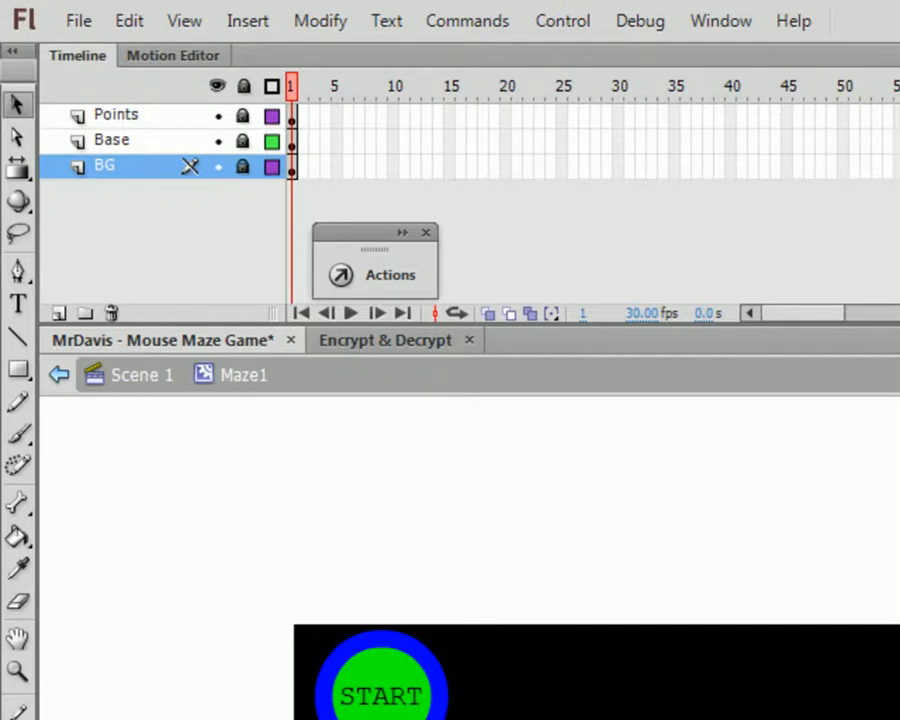
pyautogui.click(242, 141)
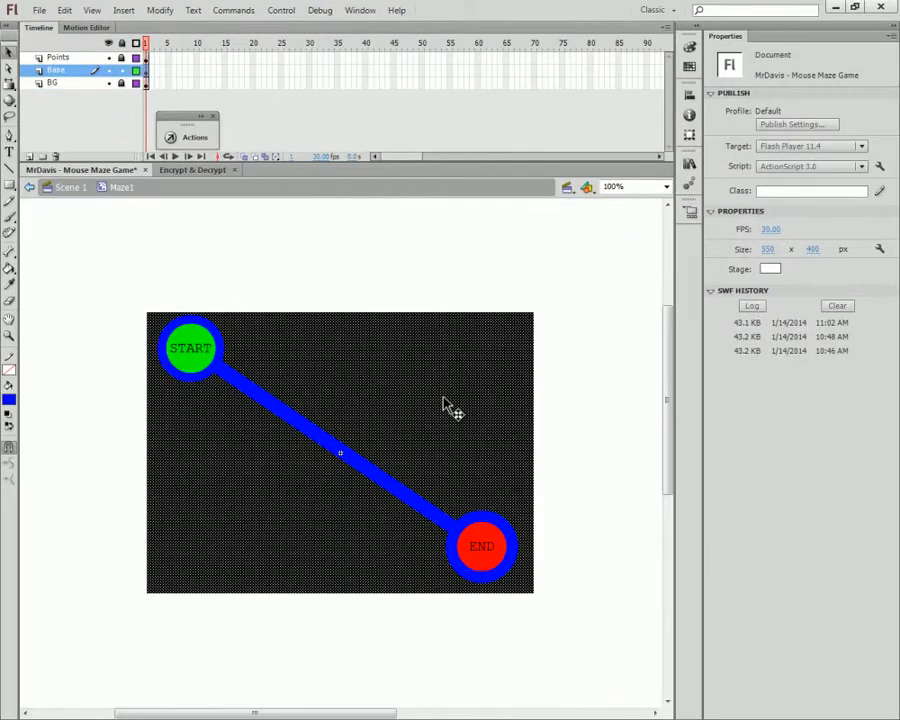
# - Convert the black maze shape on the Base layer into a movie clip symbol named "Maze1 Hit"
pyautogui.click(442, 406)
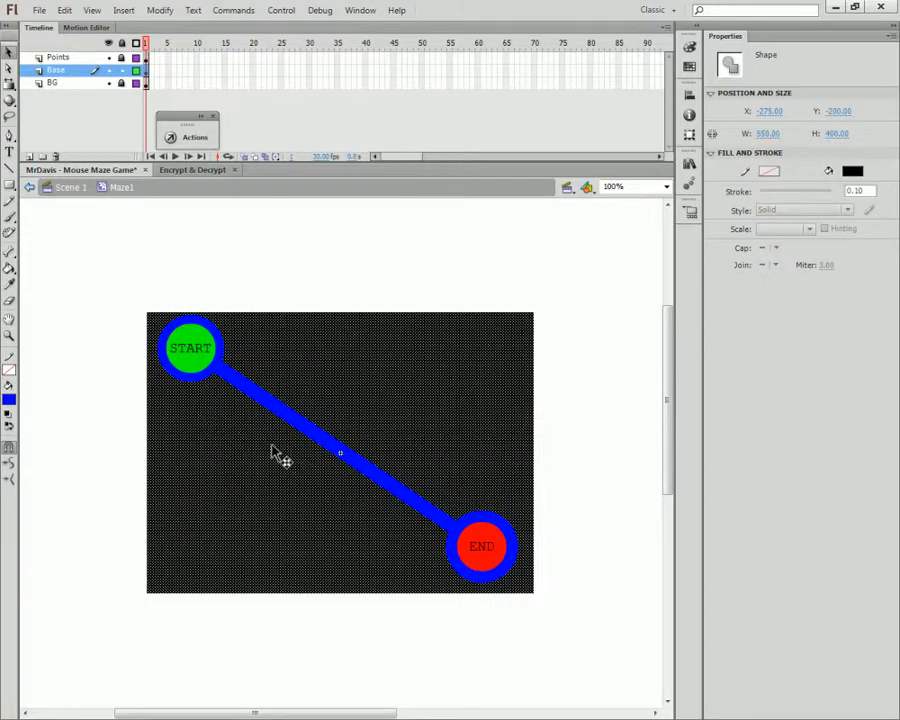
pyautogui.press('F8')
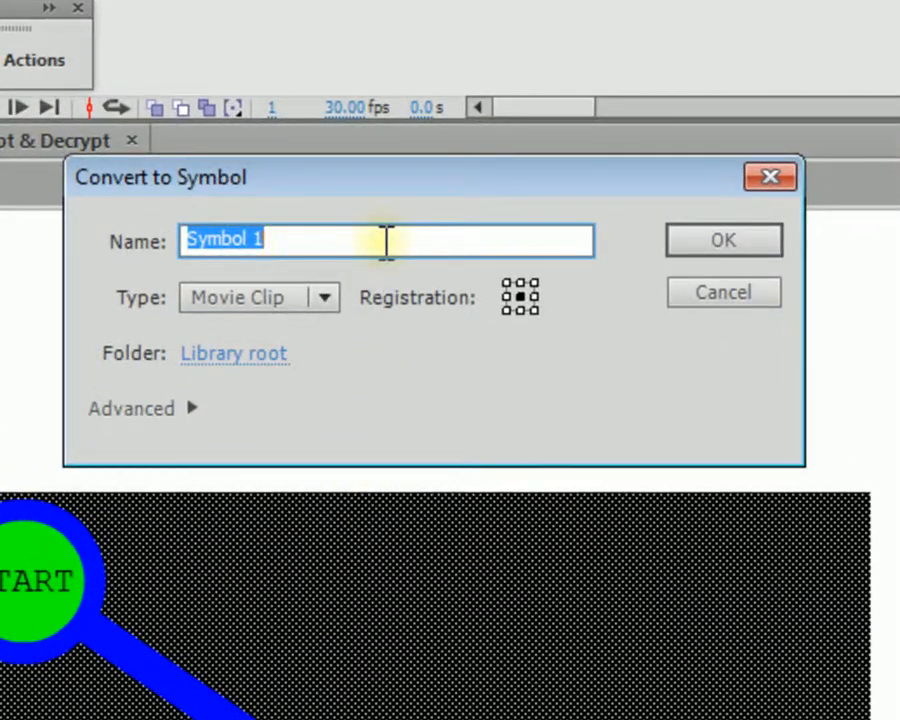
pyautogui.write('Maze 1 H')
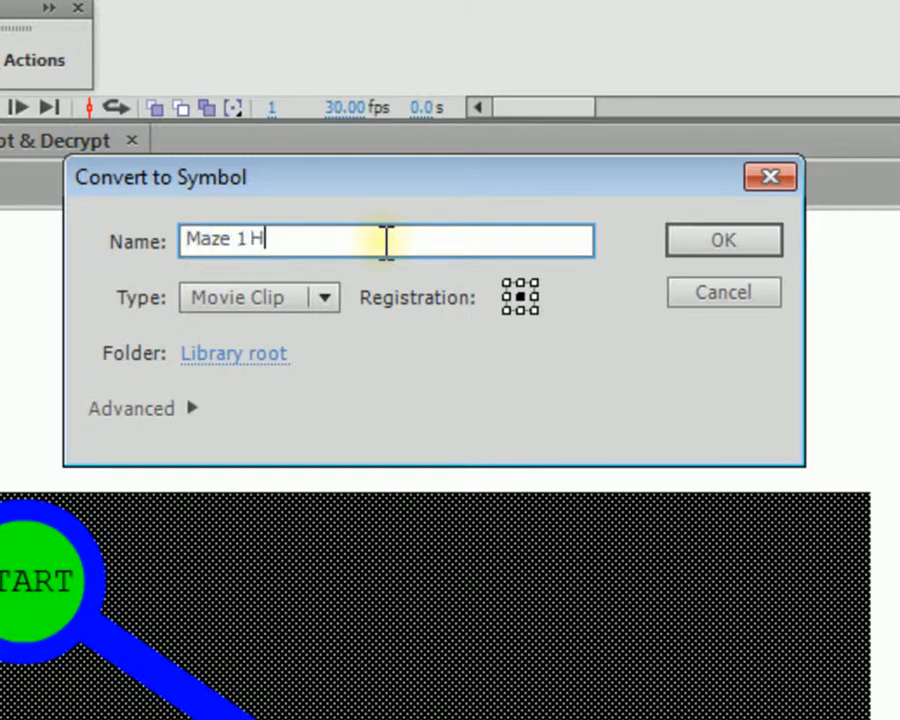
pyautogui.write('ir')
pyautogui.press('Left')
pyautogui.press('Left')
pyautogui.press('Left')
pyautogui.press('BackSpace')
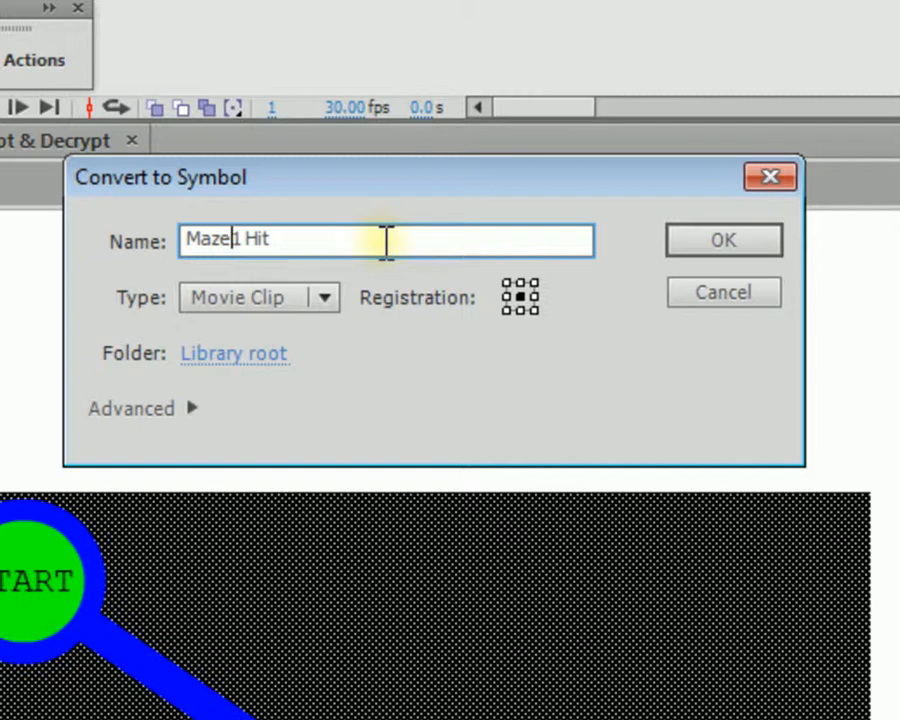
pyautogui.click(247, 239)
pyautogui.moveTo(248, 239); pyautogui.dragTo(151, 247)
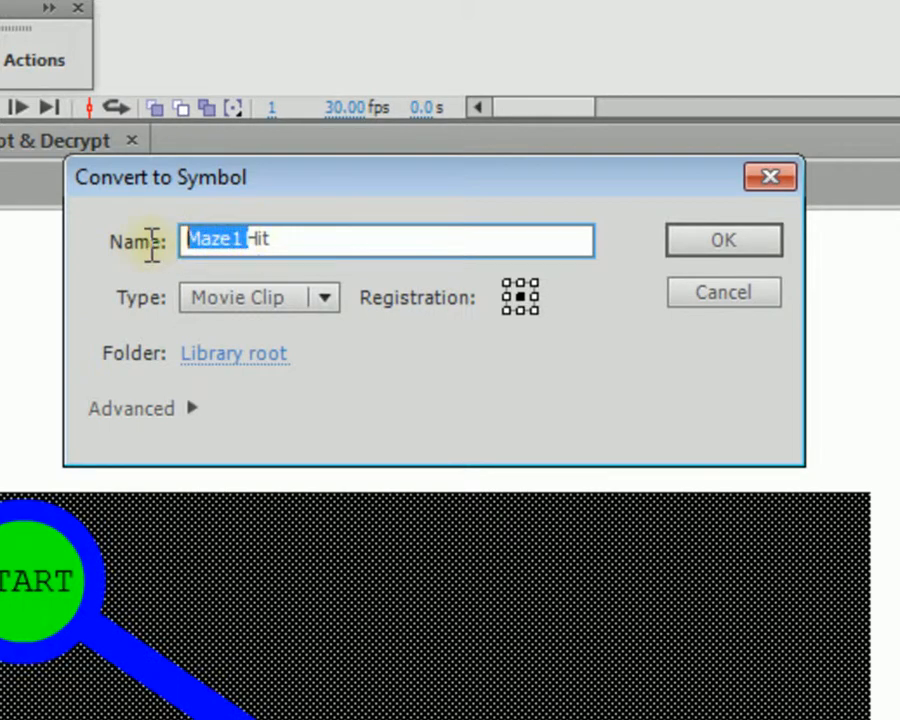
pyautogui.click(343, 249)
pyautogui.moveTo(343, 249); pyautogui.dragTo(258, 258)
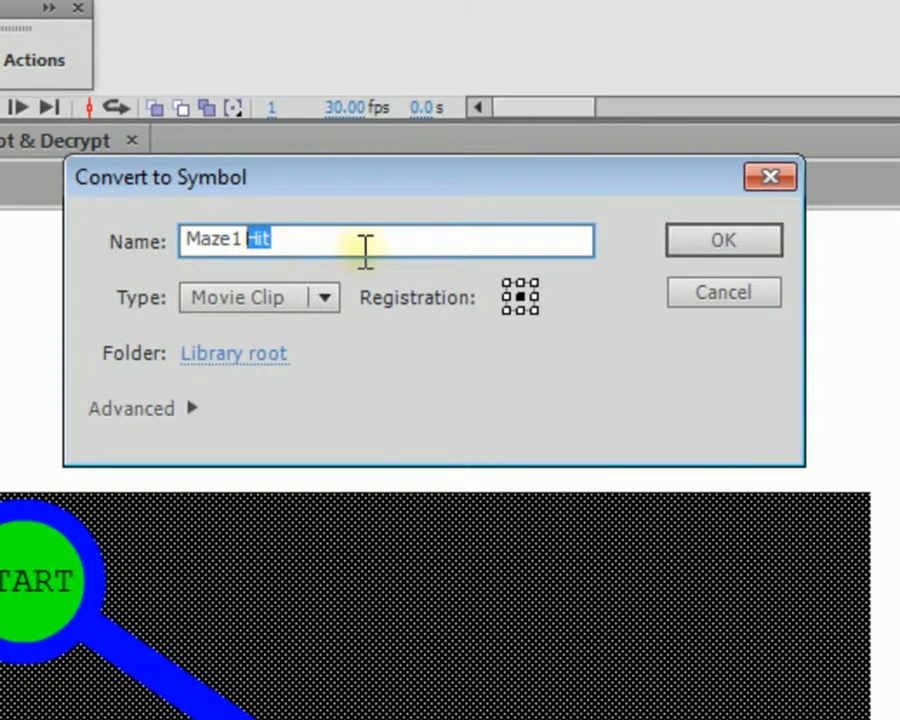
pyautogui.click(327, 249)
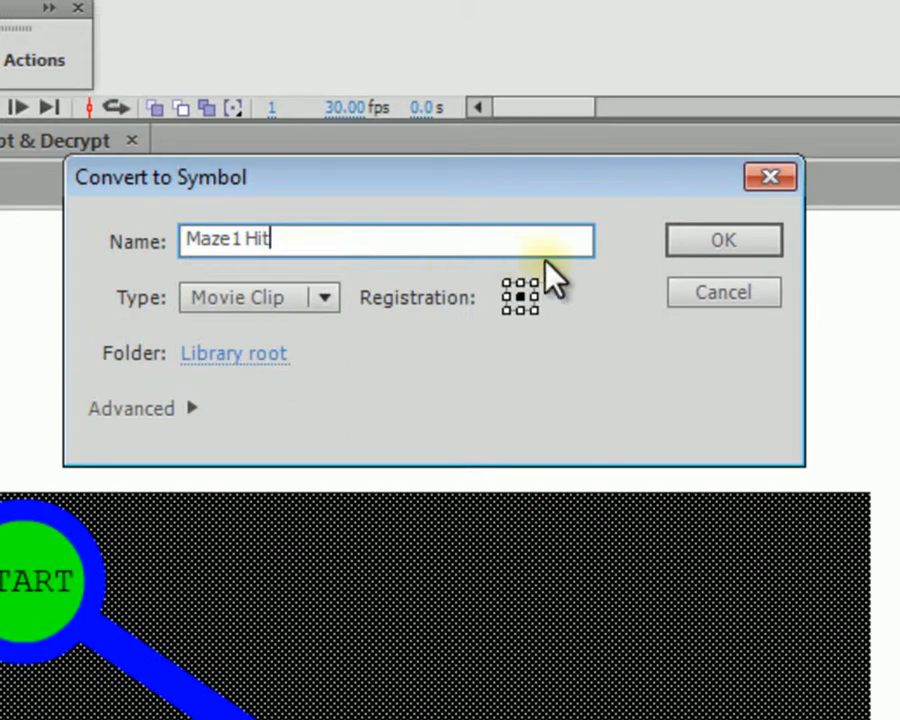
pyautogui.click(697, 246)
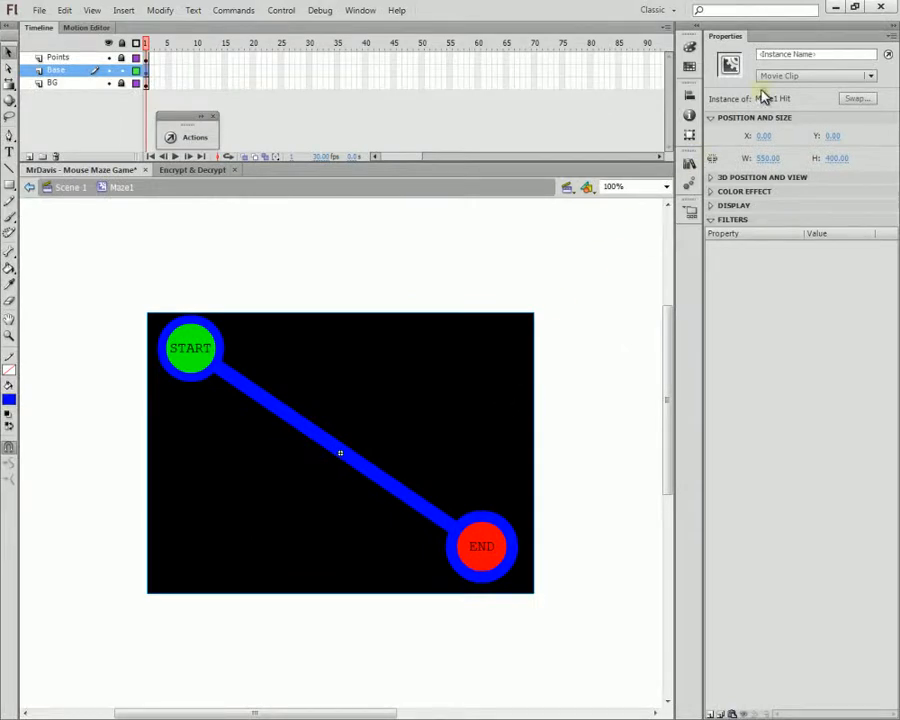
# - Give the Maze1 Hit movie clip the instance name "hit"
pyautogui.click(780, 55)
pyautogui.write('hit')
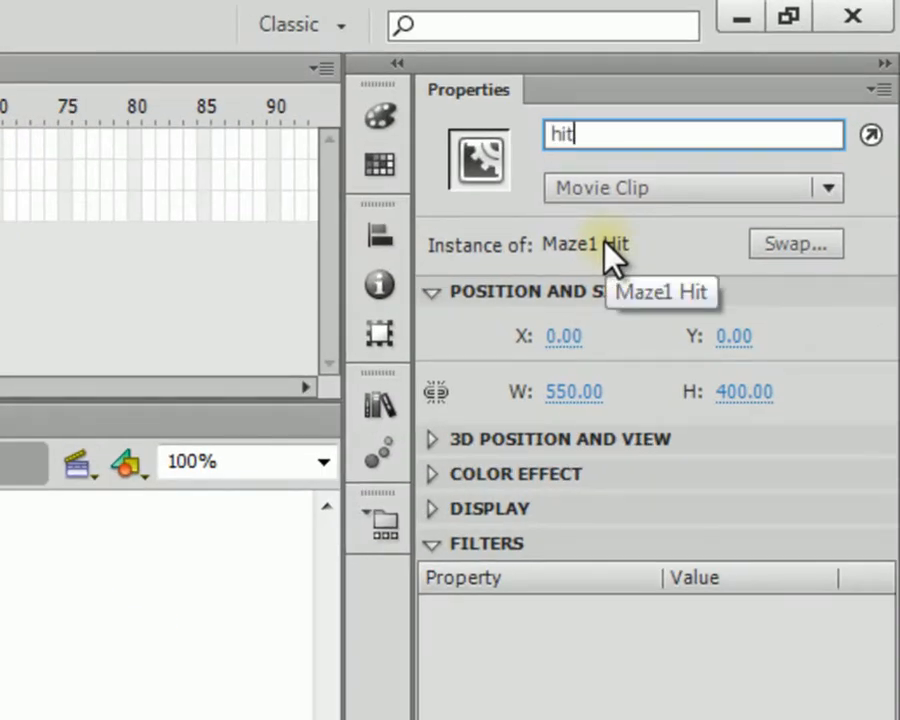
pyautogui.press('Return')
pyautogui.press('Escape')
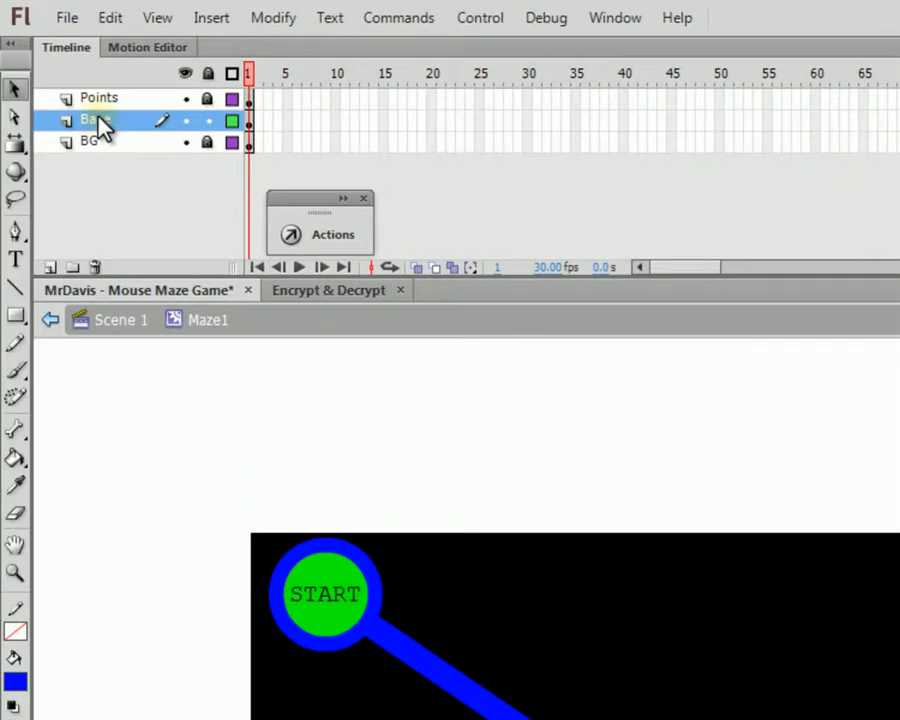
# - Rename the Base layer of Maze1 as "hit" and save the document
pyautogui.doubleClick(101, 120)
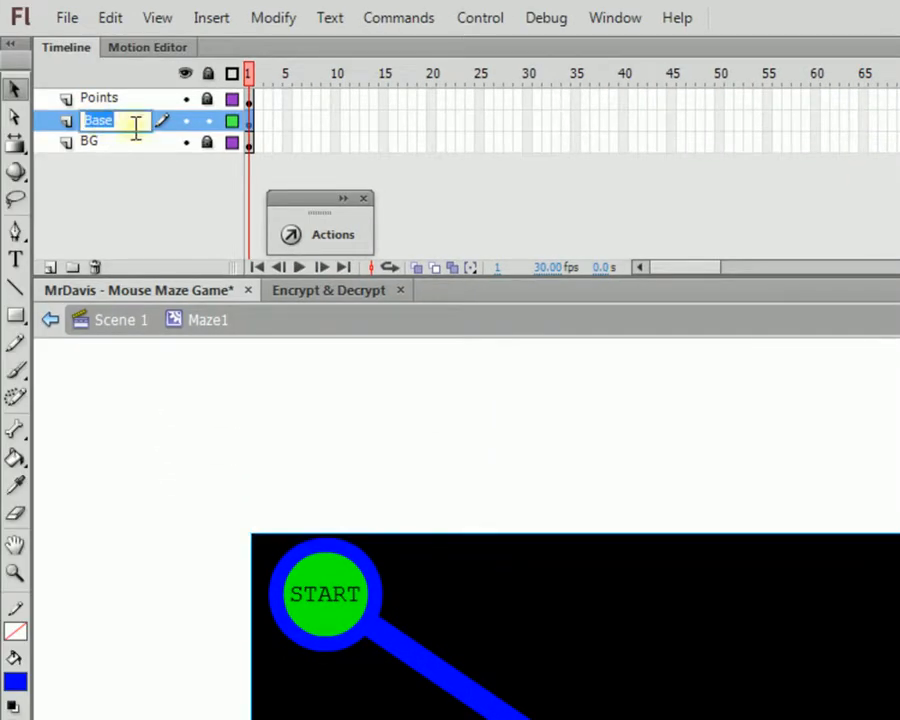
pyautogui.write('hit')
pyautogui.press('Return')
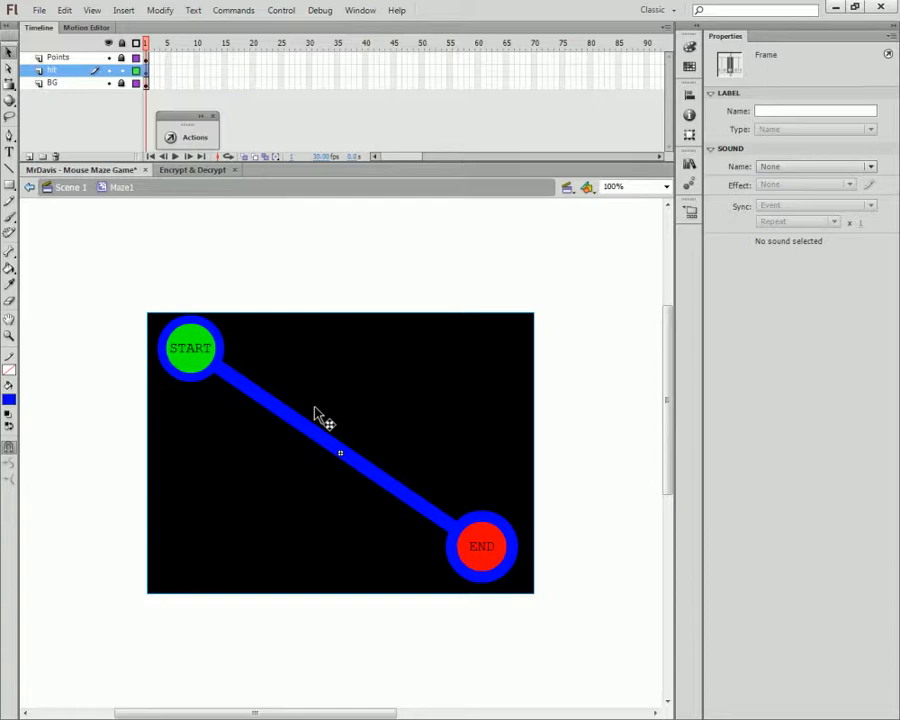
pyautogui.hotkey('ctrl', 's')
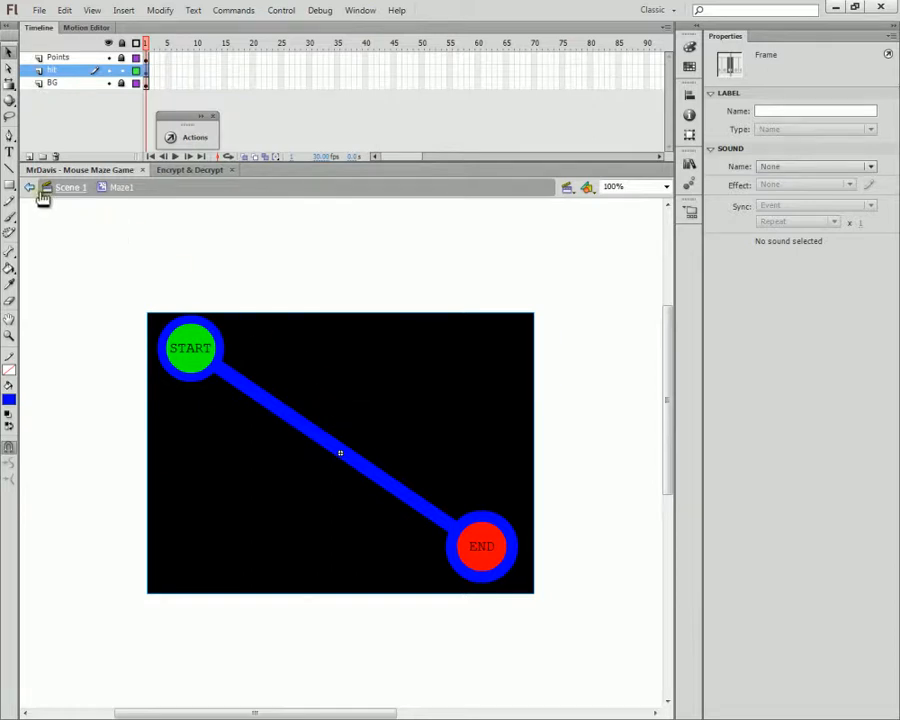
# - Return to Scene 1 and open the script on frame 1 of the Actions layer at the updateGame function
pyautogui.click(32, 189)
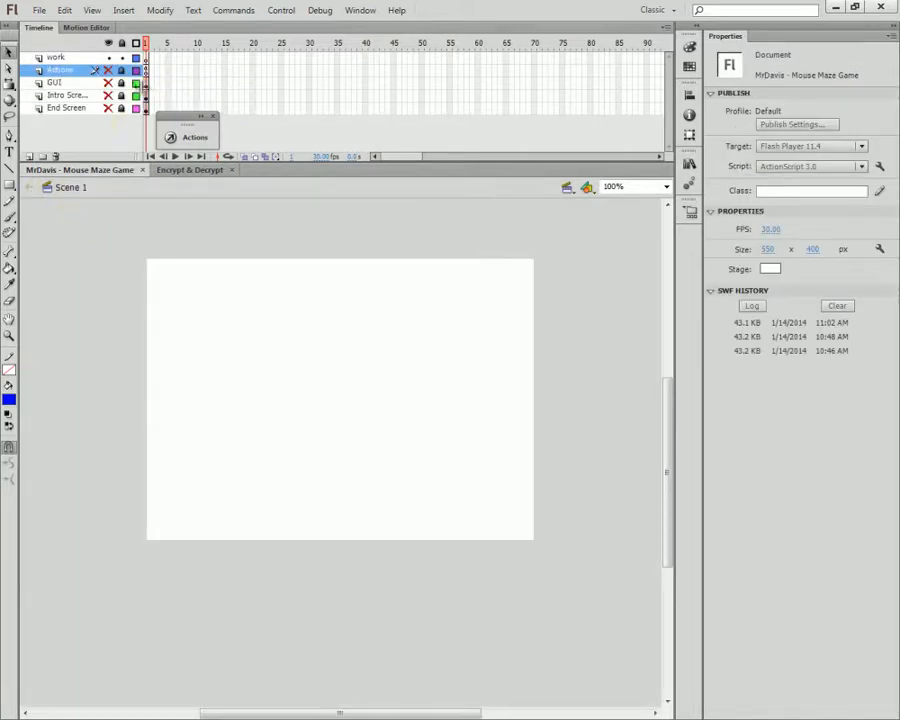
pyautogui.click(146, 70)
pyautogui.click(195, 137)
pyautogui.click(502, 336)
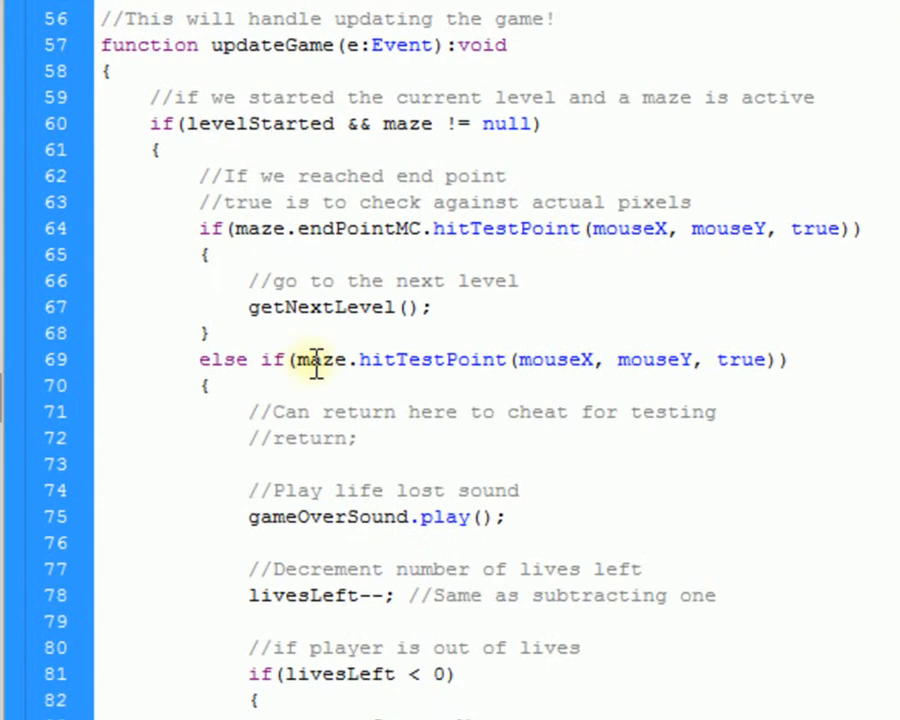
# - Change the maze collision check on line 69 of updateGame to maze.hit.hitTestPoint
pyautogui.doubleClick(508, 328)
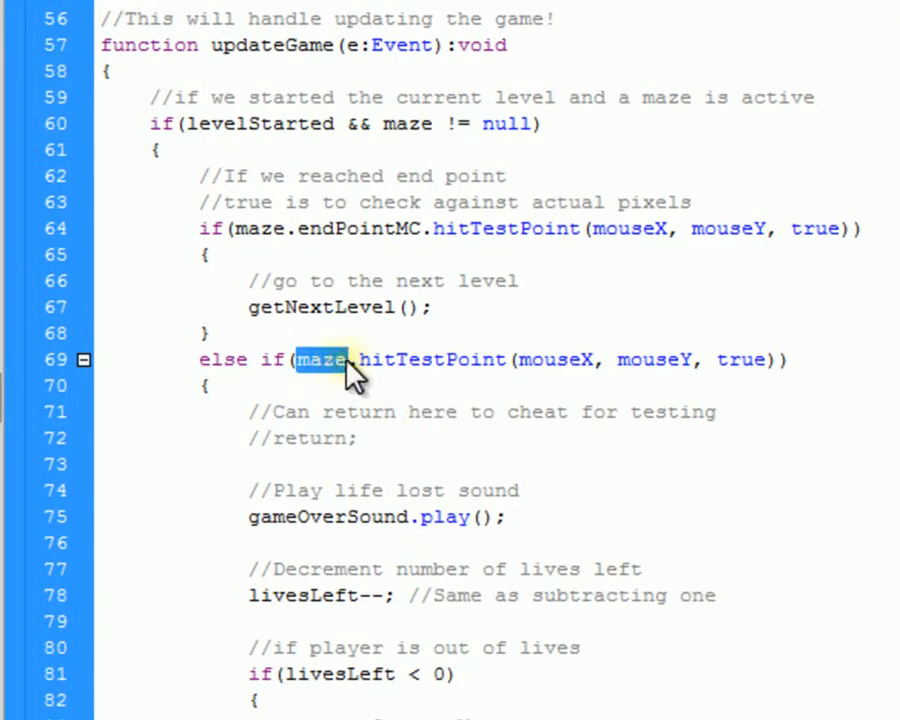
pyautogui.doubleClick(546, 328)
pyautogui.click(350, 355)
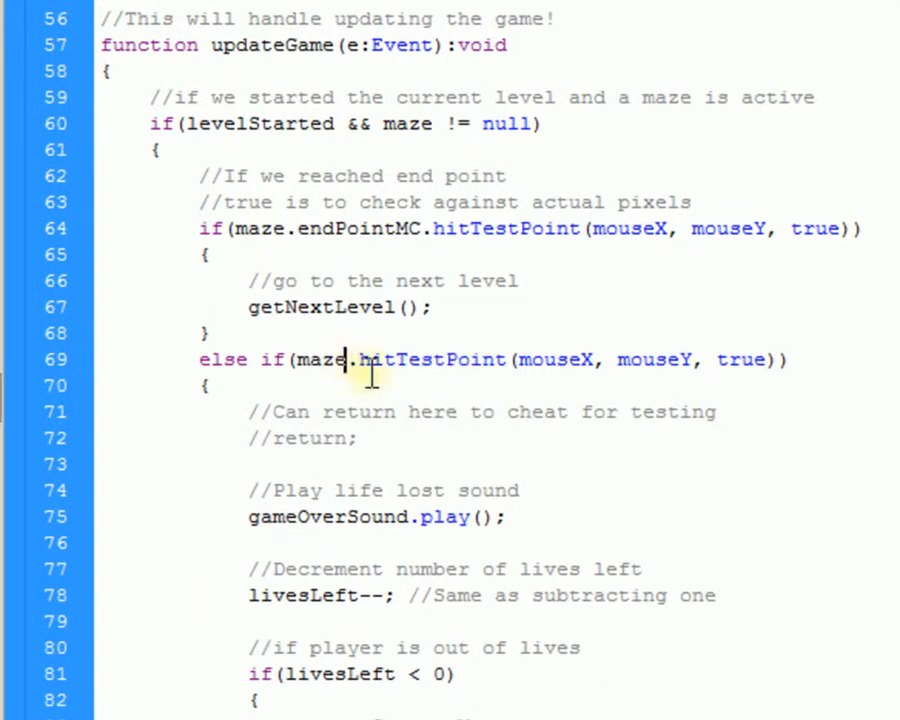
pyautogui.moveTo(347, 360); pyautogui.dragTo(513, 372)
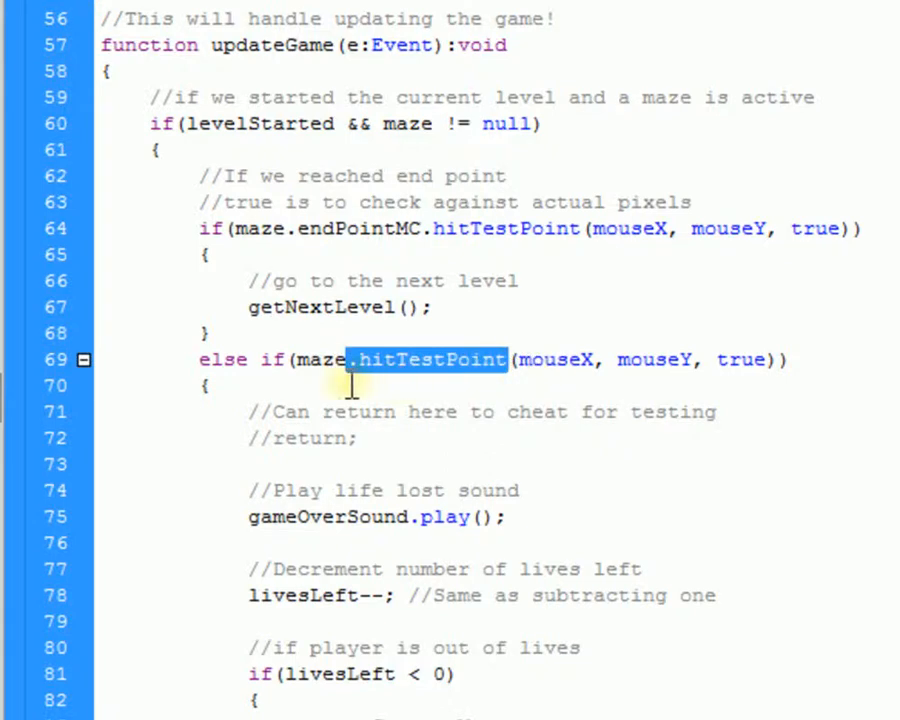
pyautogui.moveTo(355, 366); pyautogui.dragTo(362, 390)
pyautogui.hotkey('ctrl', 'z')
pyautogui.click(358, 367)
pyautogui.write('hit.')
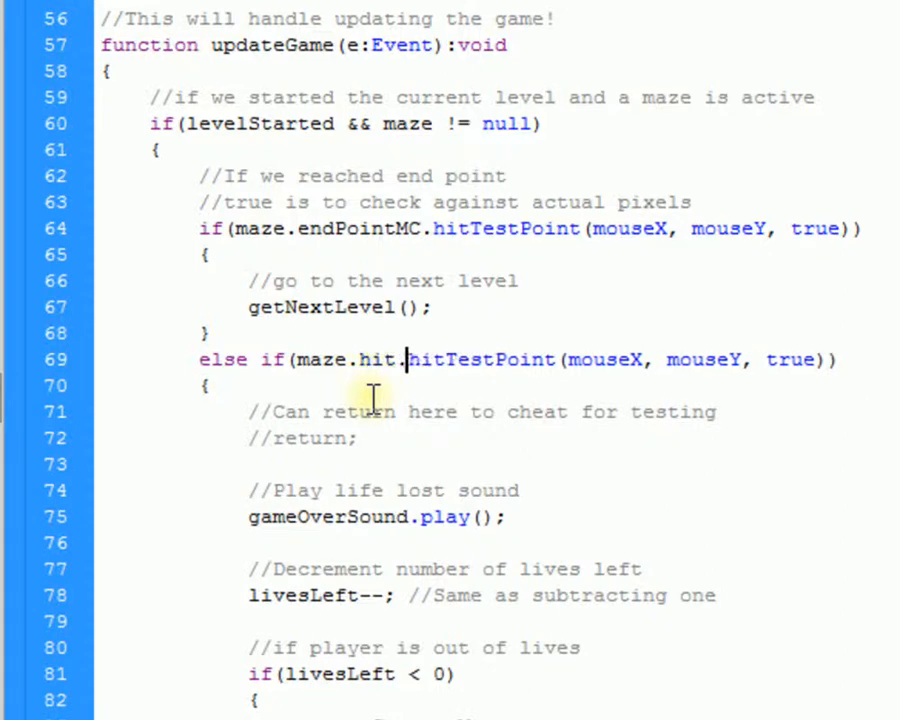
# - Compare the maze.endPointMC check with the maze.hit check in updateGame, and save the document
pyautogui.click(373, 234)
pyautogui.doubleClick(373, 234)
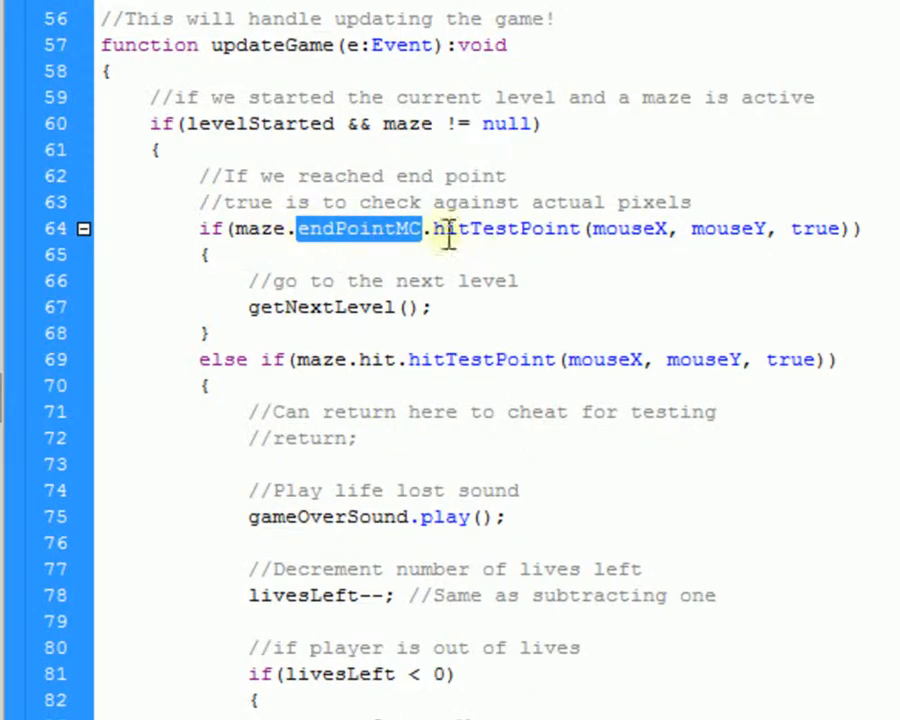
pyautogui.click(316, 230)
pyautogui.moveTo(309, 229); pyautogui.dragTo(436, 244)
pyautogui.click(434, 252)
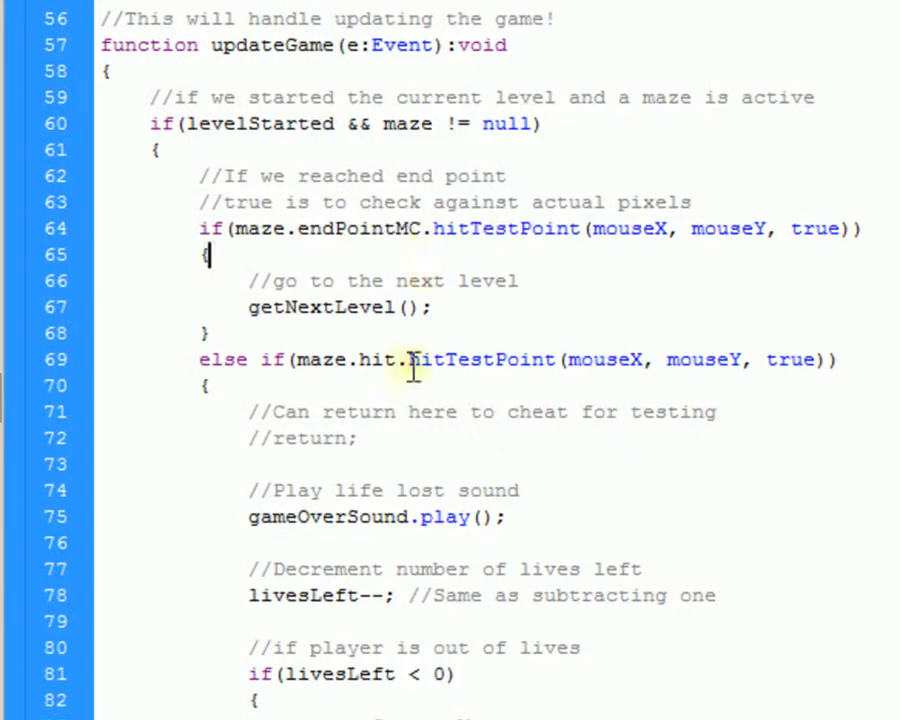
pyautogui.doubleClick(373, 366)
pyautogui.click(366, 372)
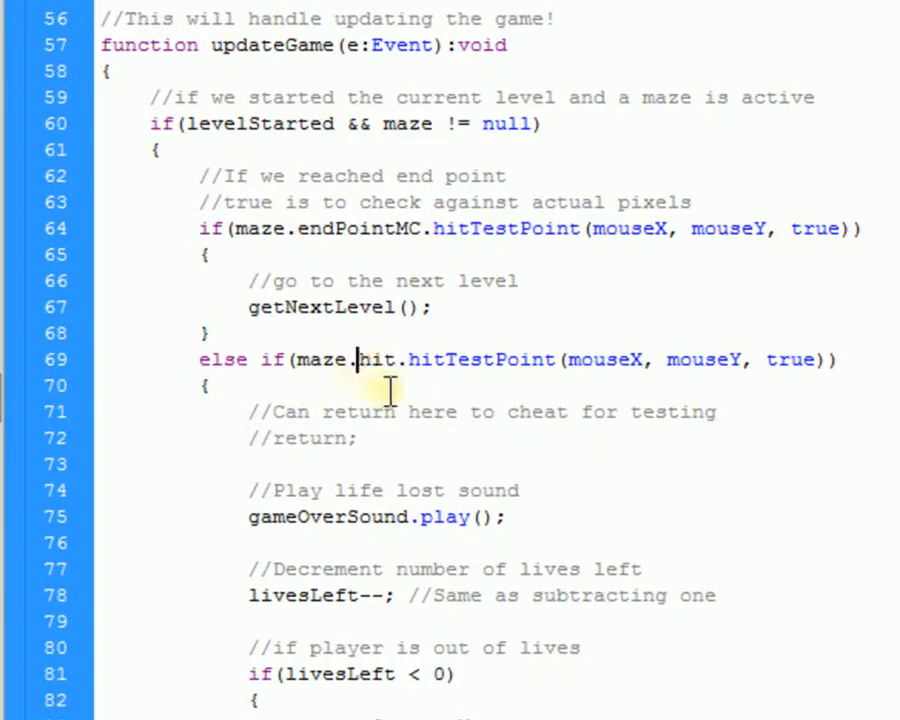
pyautogui.hotkey('ctrl', 's')
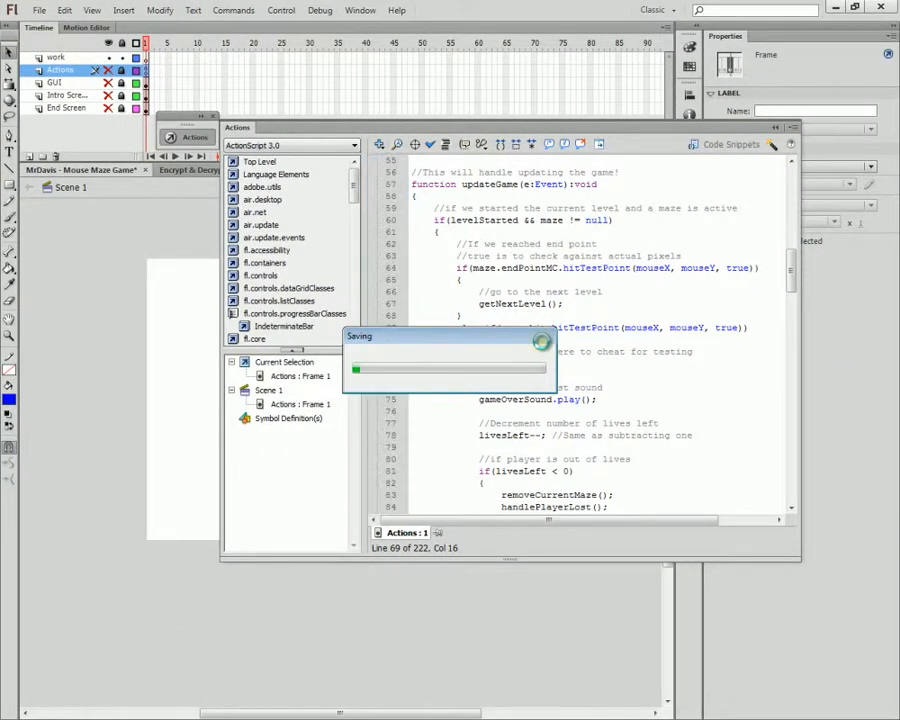
# - Test the movie and play the first maze, touching the black wall once before following the blue path to the end point
pyautogui.hotkey('ctrl', 'Return')
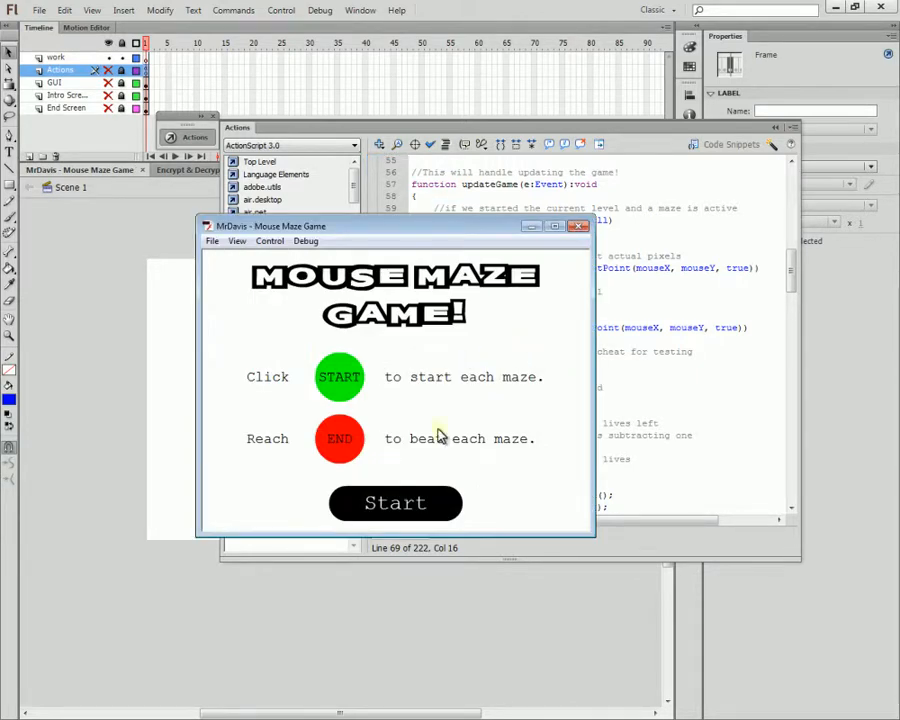
pyautogui.click(423, 512)
pyautogui.click(266, 303)
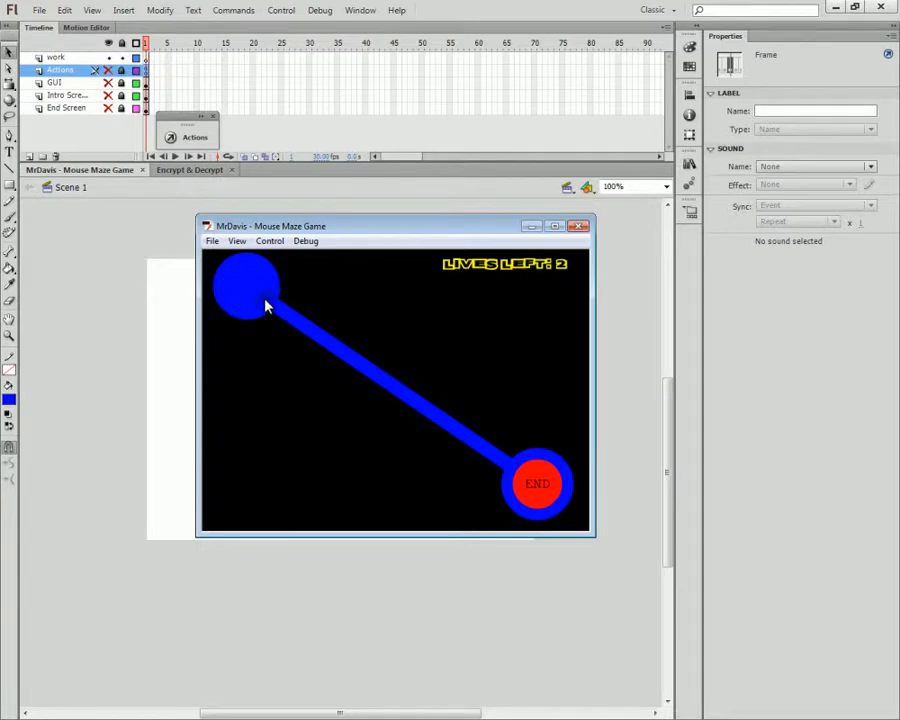
pyautogui.moveTo(294, 284)
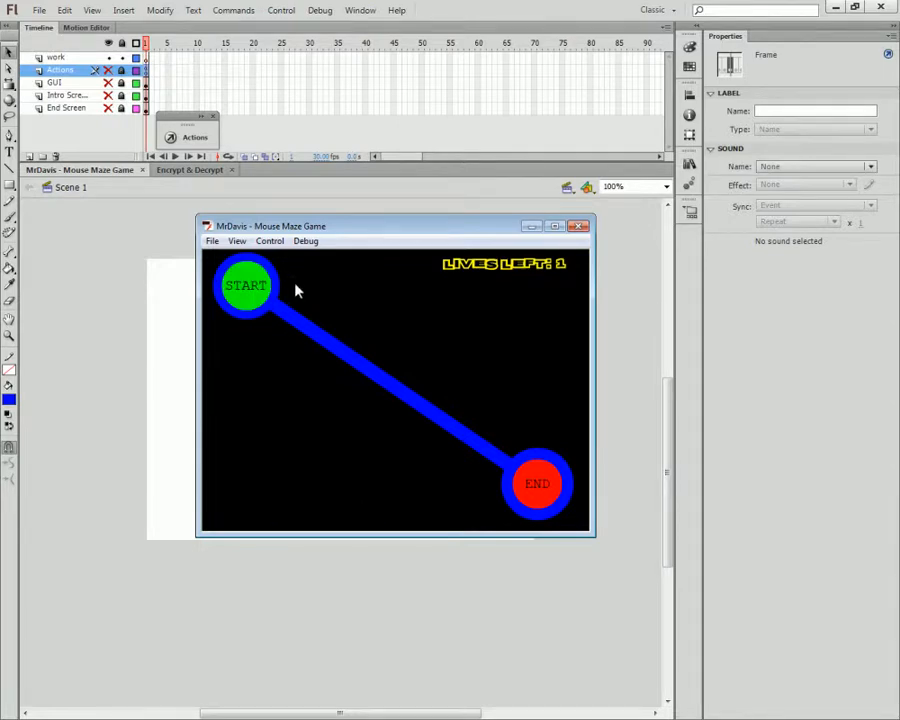
pyautogui.click(266, 303)
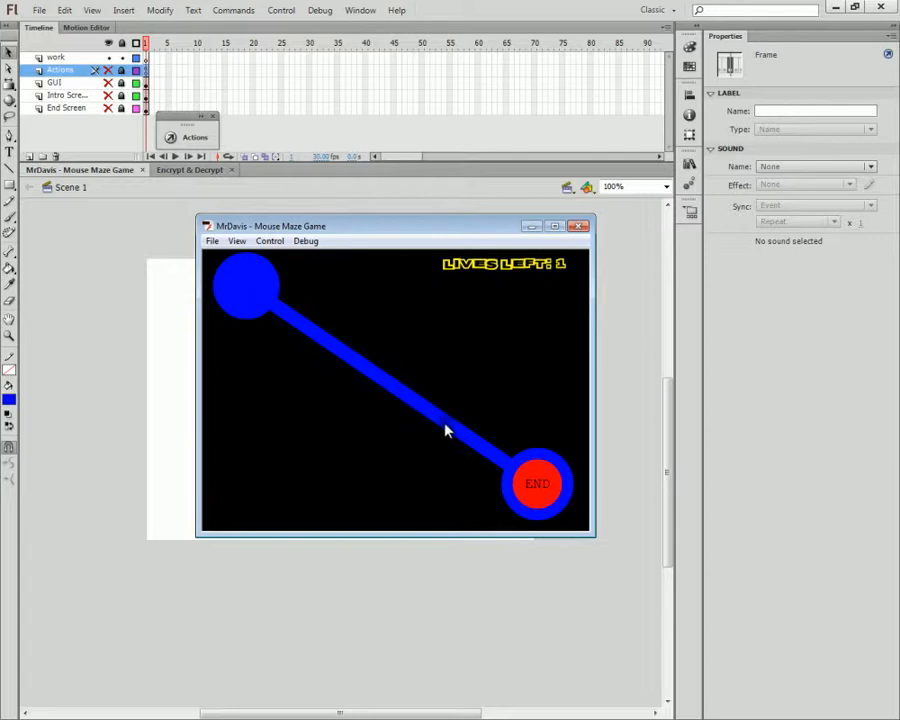
pyautogui.moveTo(534, 493)
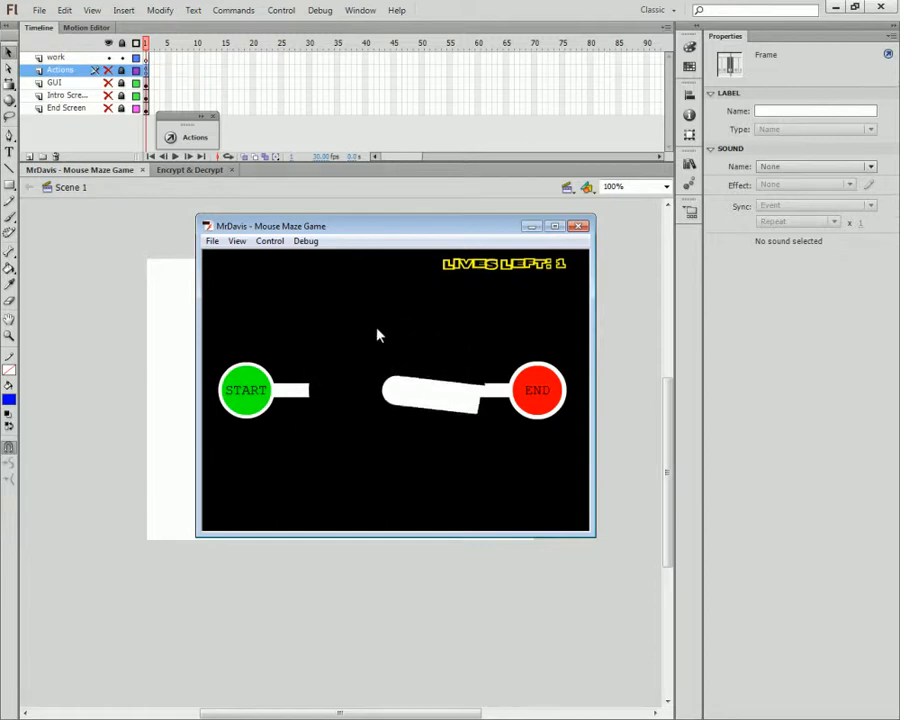
# - Close the test movie and open the Maze2 symbol from the library for editing
pyautogui.click(579, 228)
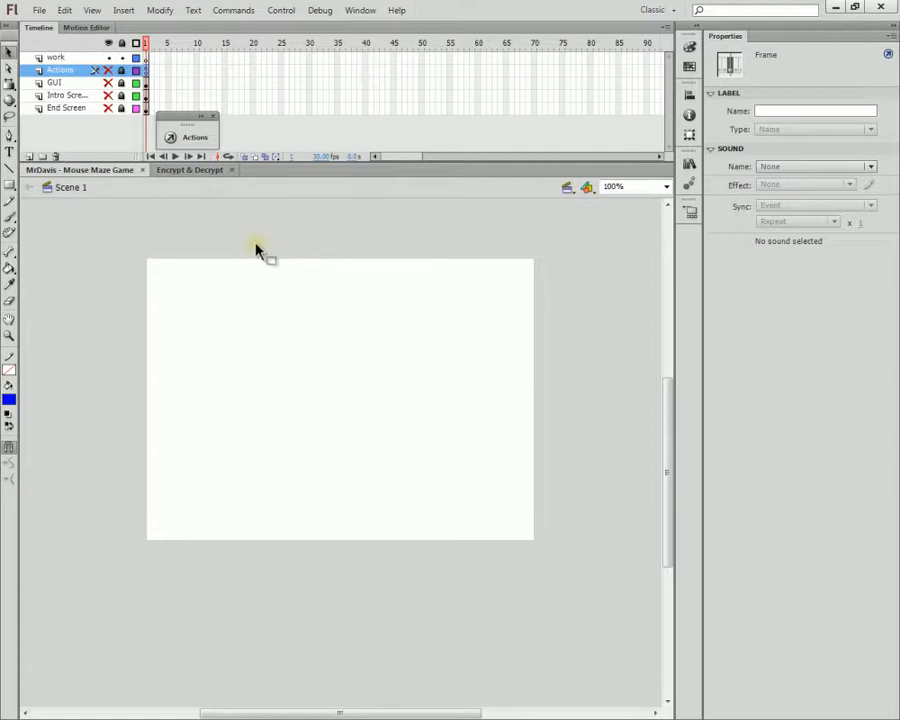
pyautogui.click(689, 163)
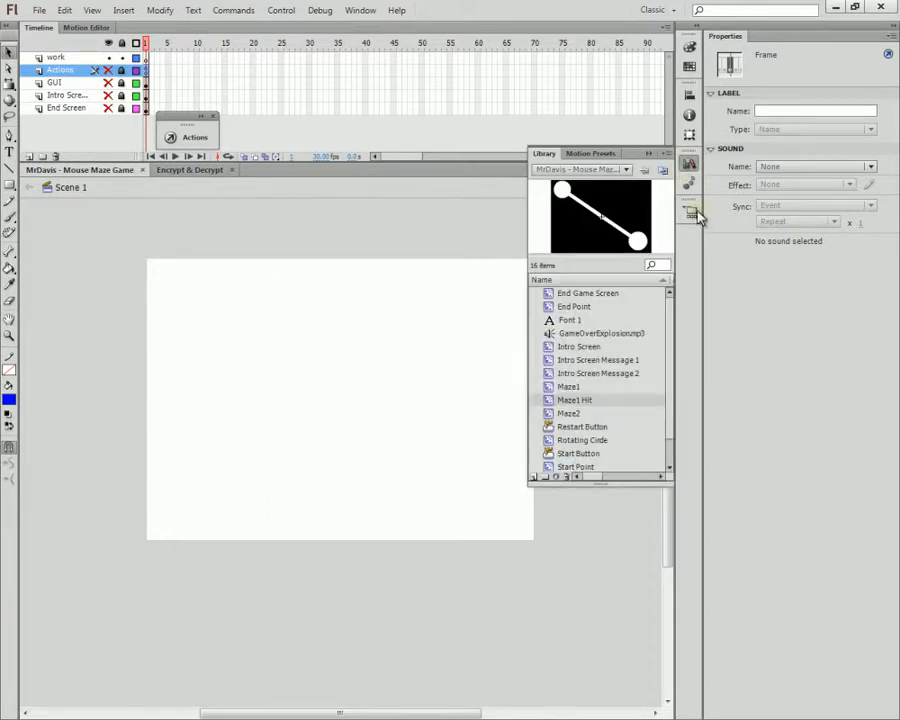
pyautogui.click(588, 414)
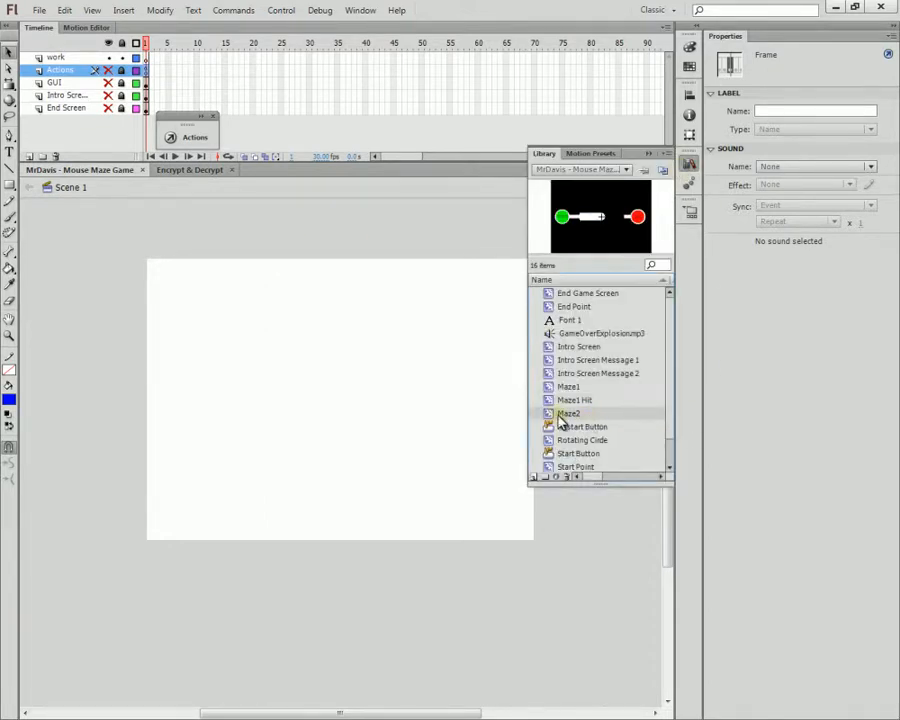
pyautogui.doubleClick(546, 413)
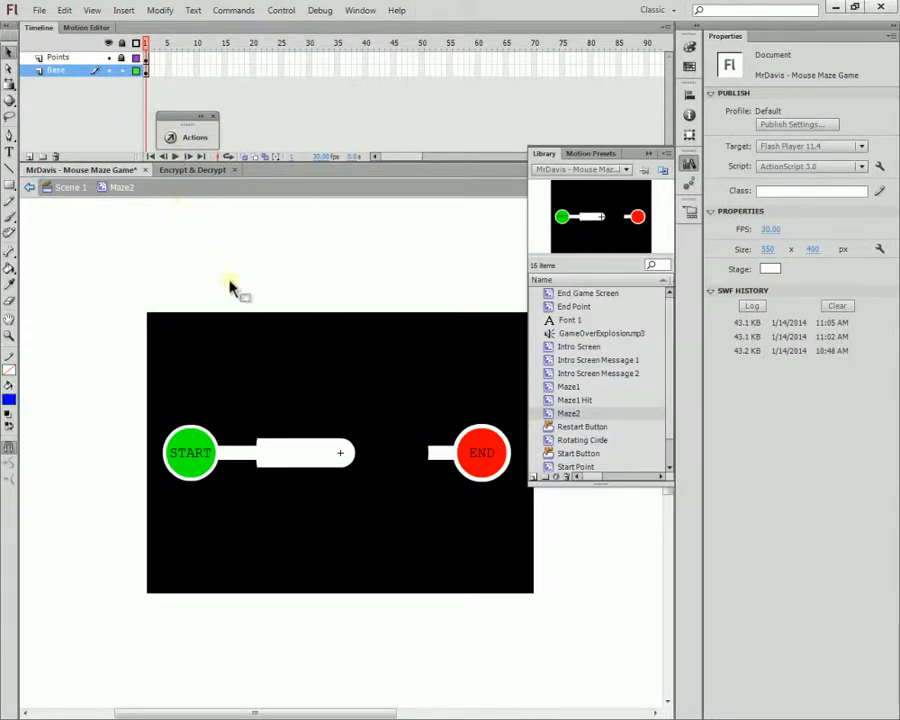
pyautogui.click(257, 325)
pyautogui.click(271, 259)
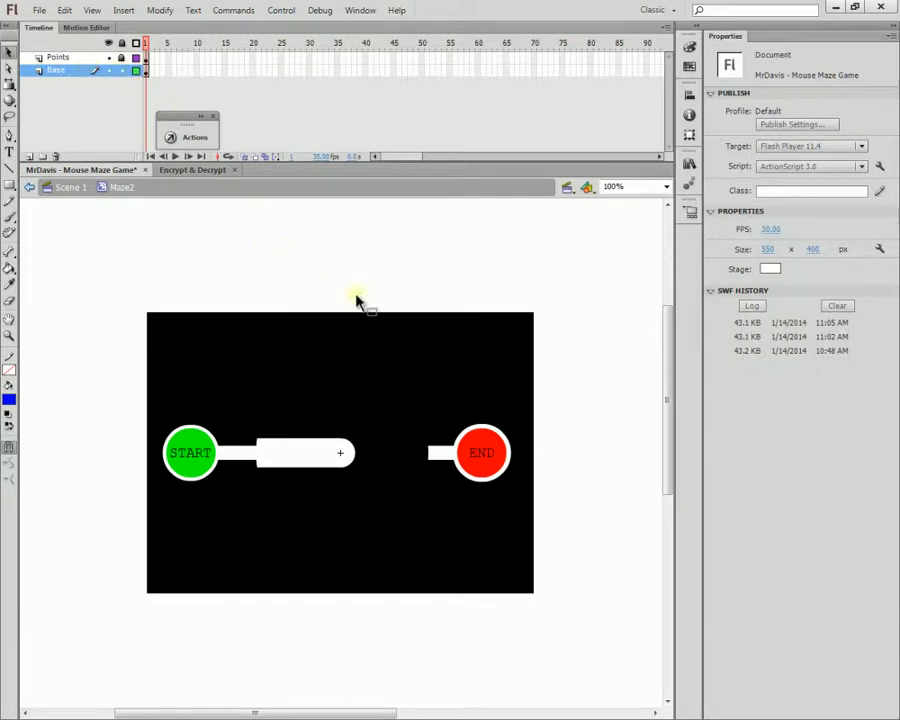
# - Convert all artwork on Maze2's Base layer into a movie clip symbol named Maze2 Hit
pyautogui.hotkey('ctrl', 'a')
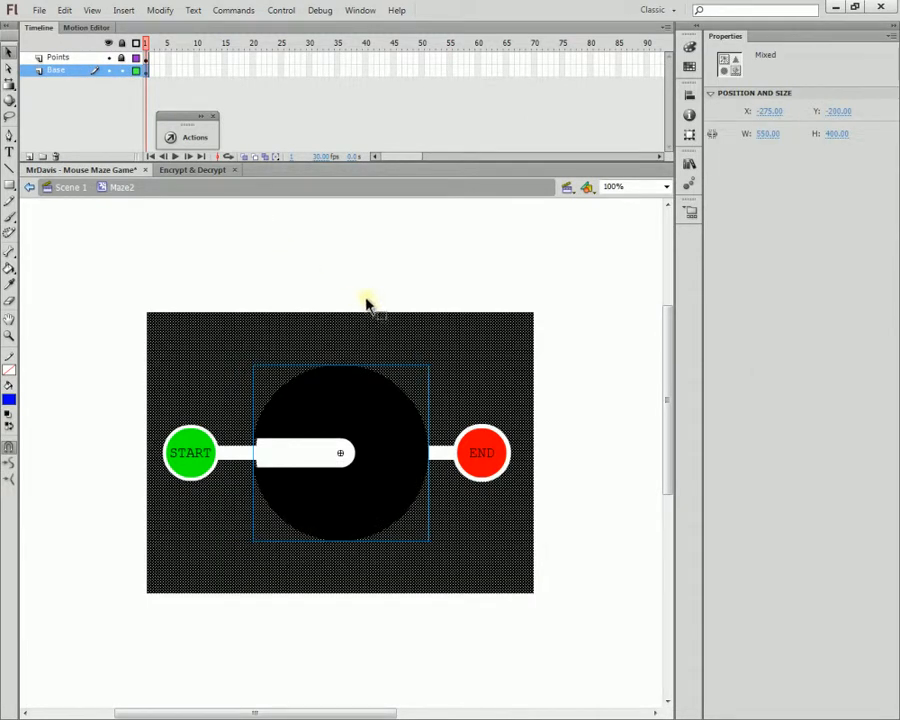
pyautogui.press('F8')
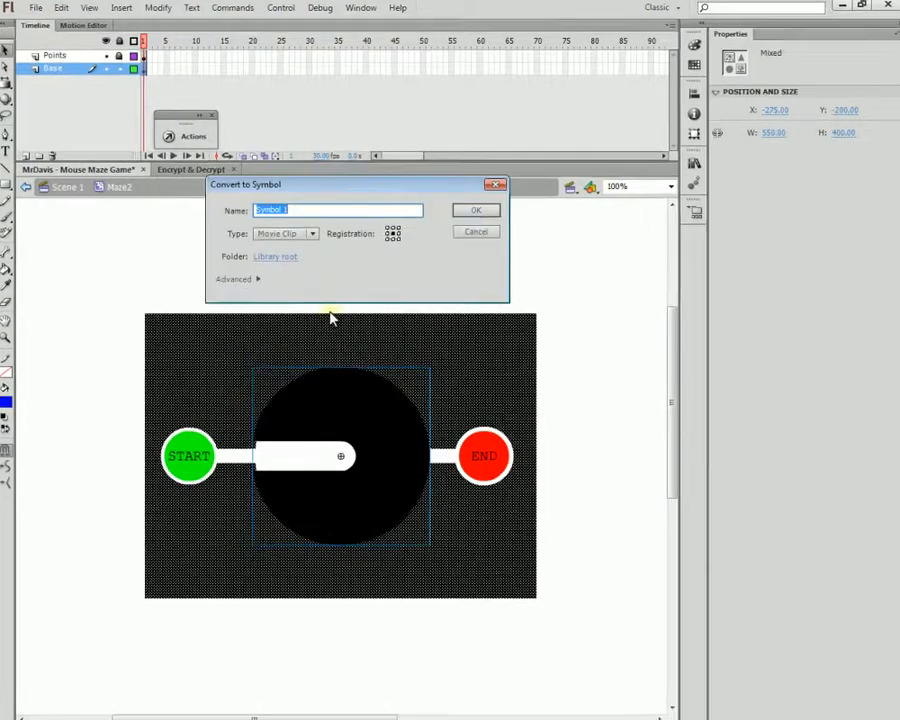
pyautogui.write('Maz')
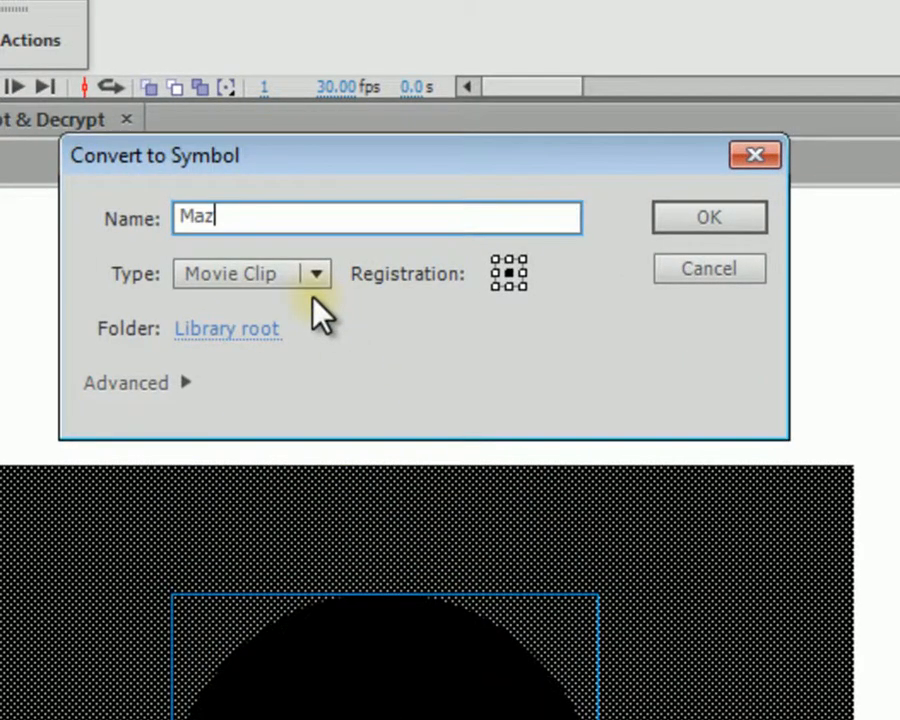
pyautogui.write('e2 Hit')
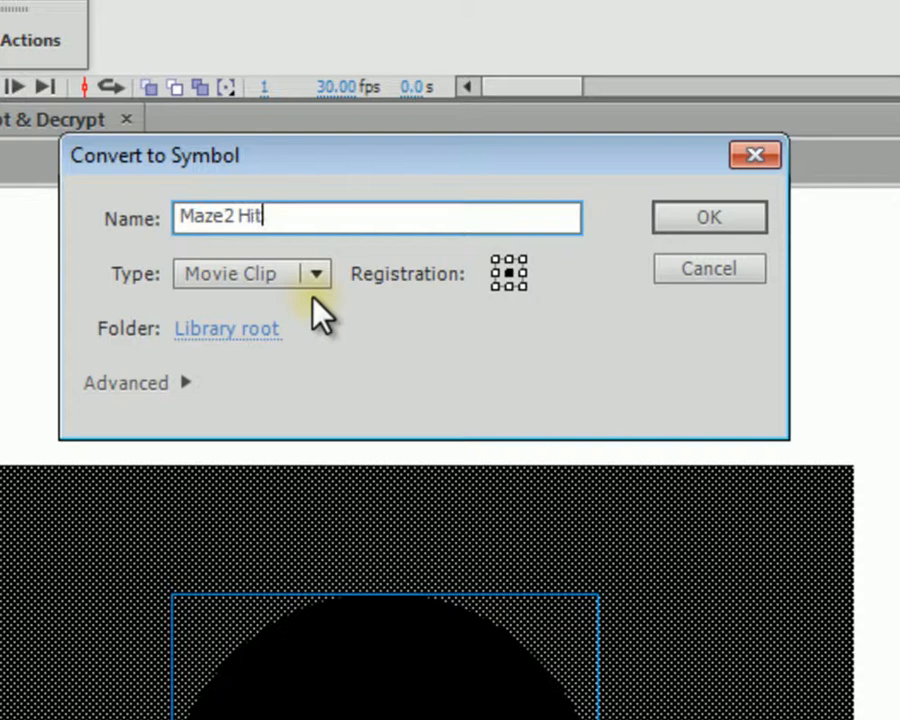
pyautogui.click(688, 228)
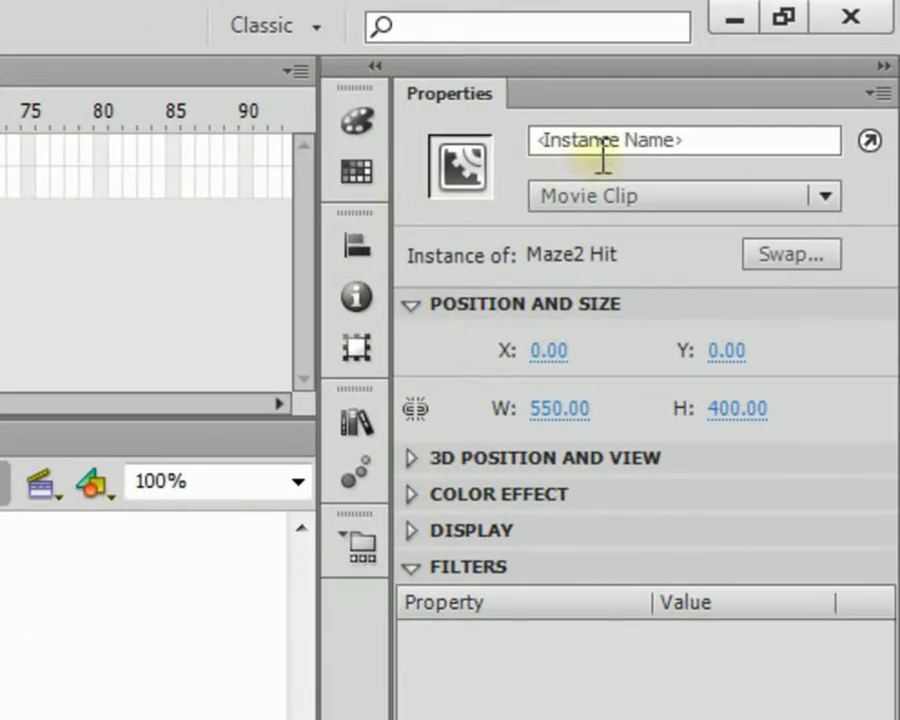
# - Give the Maze2 Hit clip the instance name hit and save the document
pyautogui.click(766, 58)
pyautogui.write('hit')
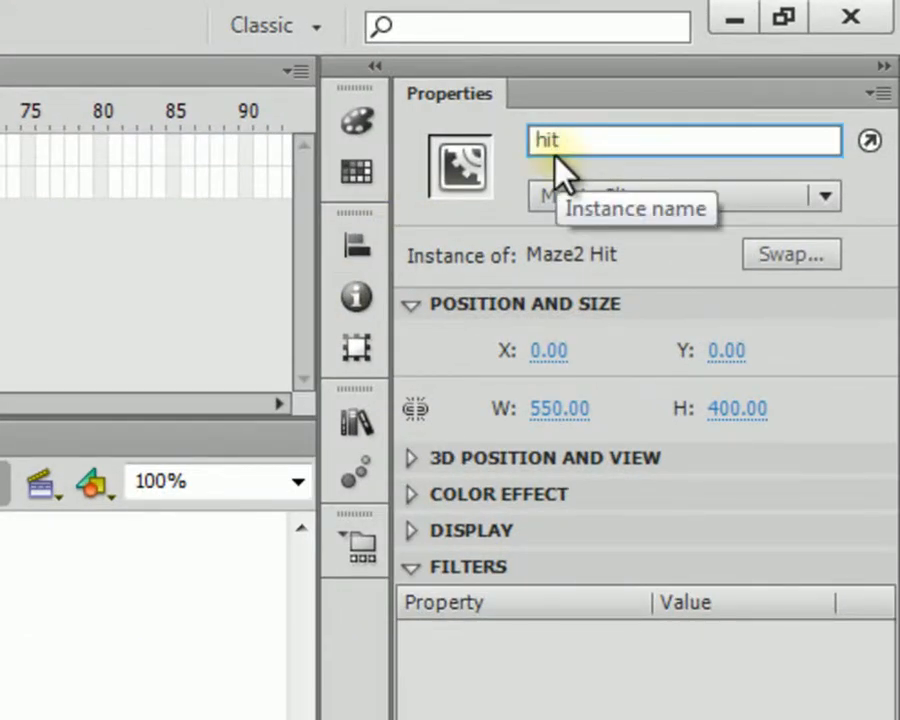
pyautogui.press('Return')
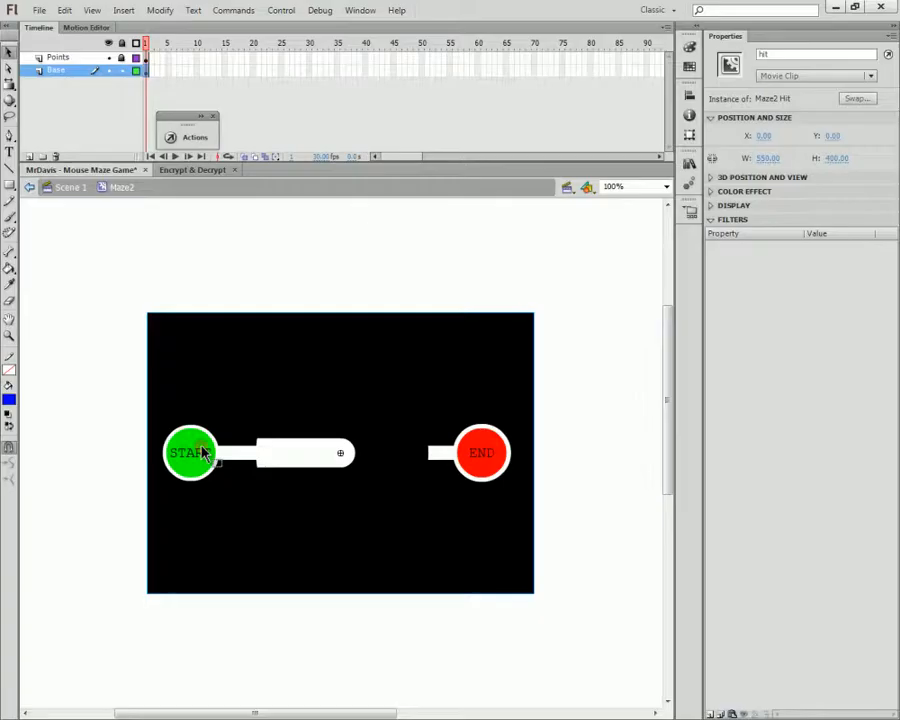
pyautogui.click(202, 448)
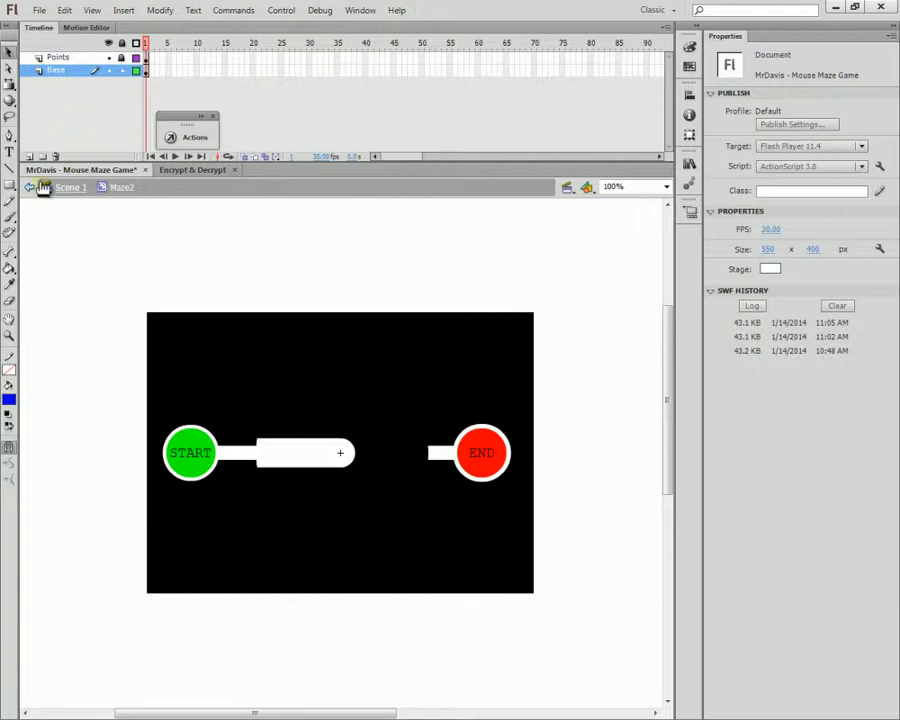
pyautogui.hotkey('ctrl', 's')
# - Open the Maze1 symbol, lock its hit layer, unlock BG, and copy the blue background shape
pyautogui.click(690, 168)
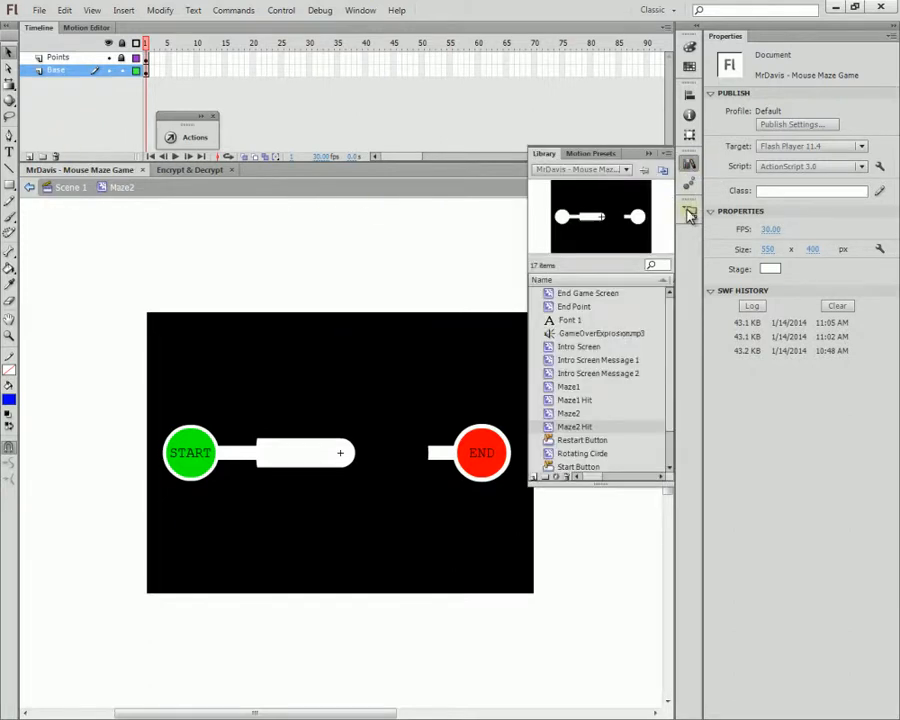
pyautogui.click(575, 389)
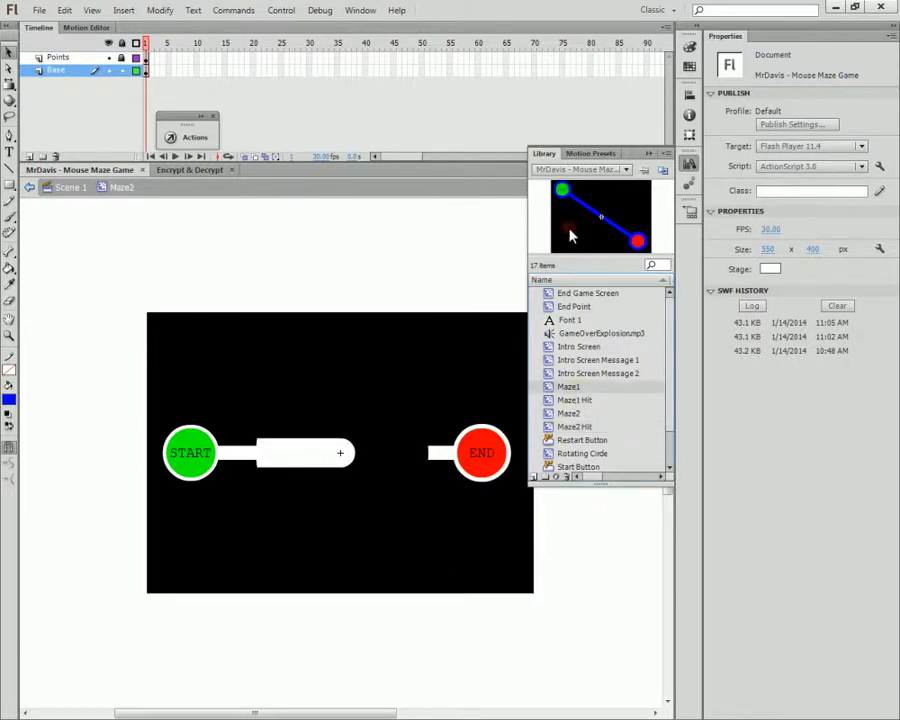
pyautogui.doubleClick(568, 236)
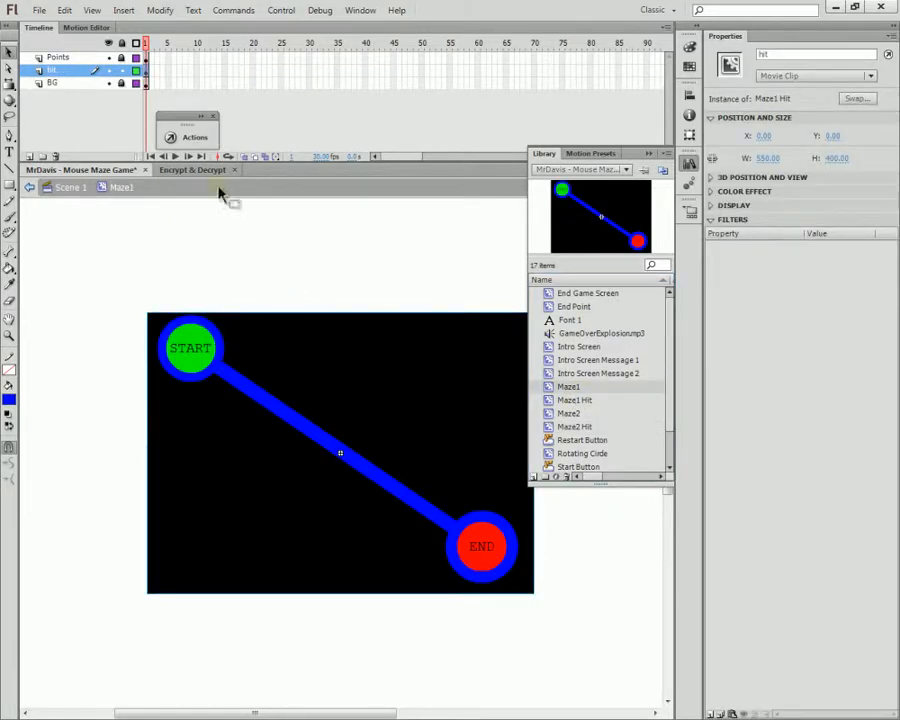
pyautogui.click(122, 71)
pyautogui.click(122, 82)
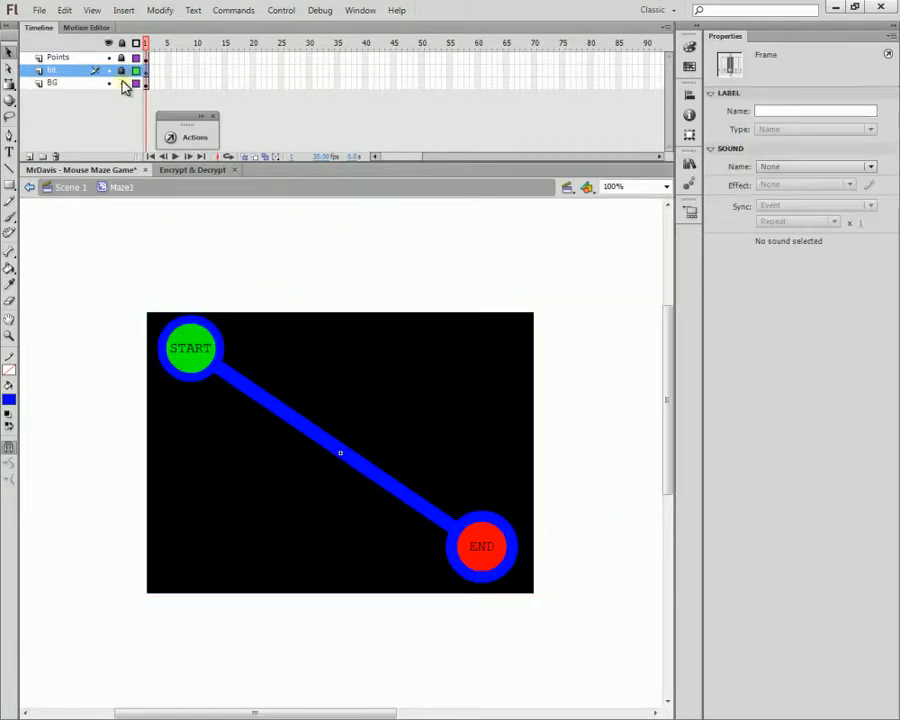
pyautogui.click(311, 437)
pyautogui.rightClick(311, 437)
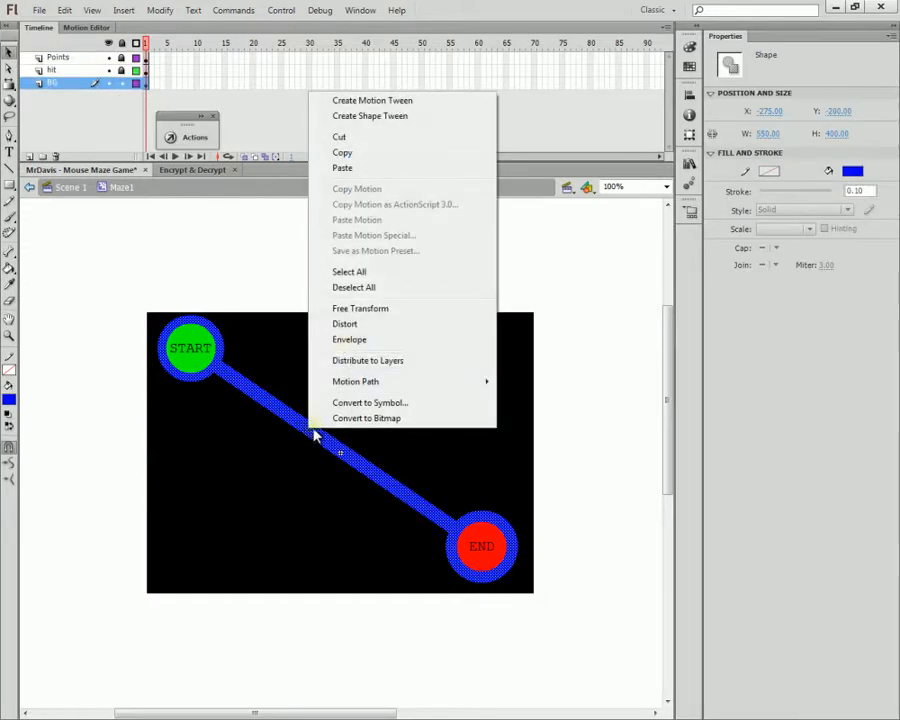
pyautogui.click(343, 151)
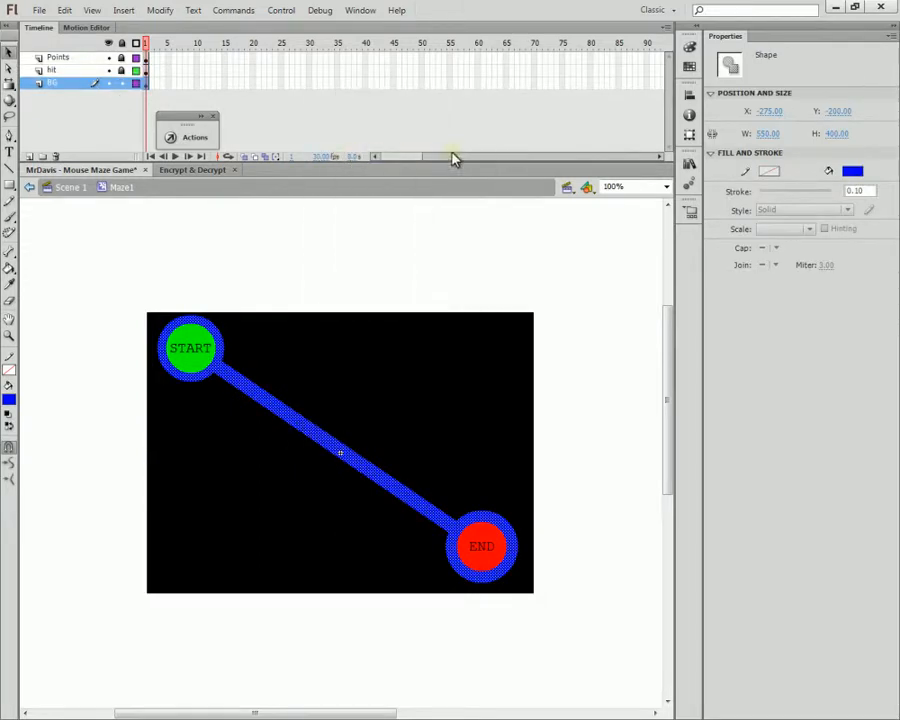
# - Reopen the Maze2 symbol and add a layer named BG beneath the Base layer
pyautogui.click(689, 163)
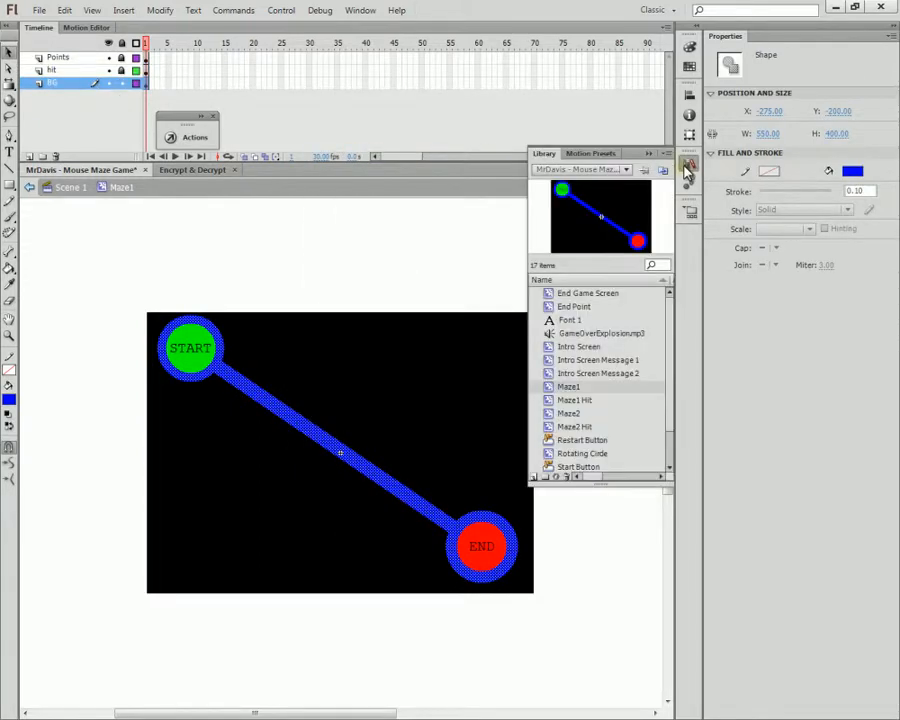
pyautogui.click(569, 413)
pyautogui.doubleClick(569, 413)
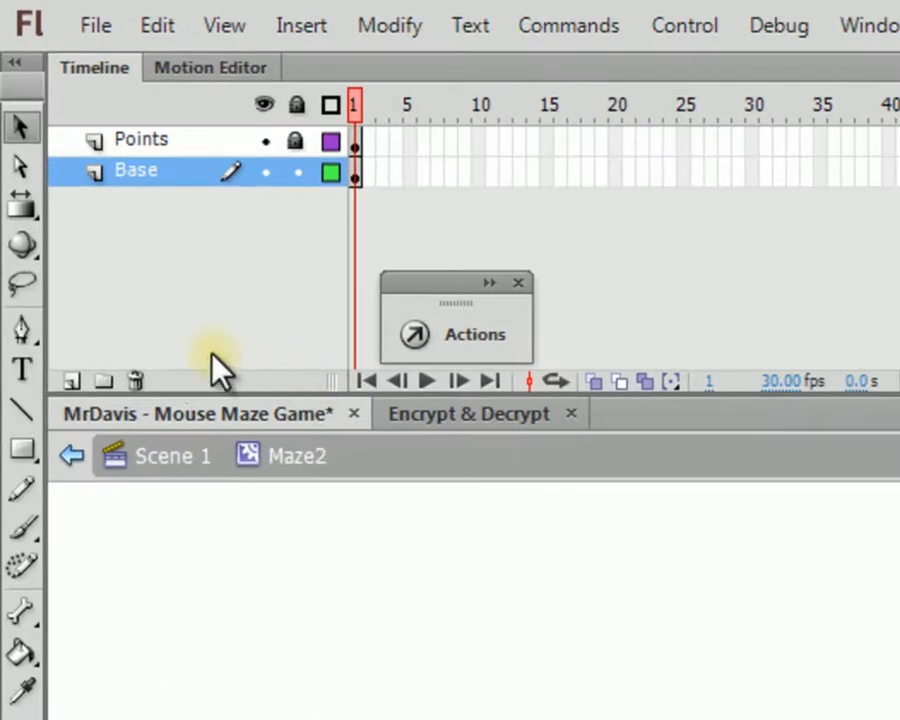
pyautogui.click(71, 381)
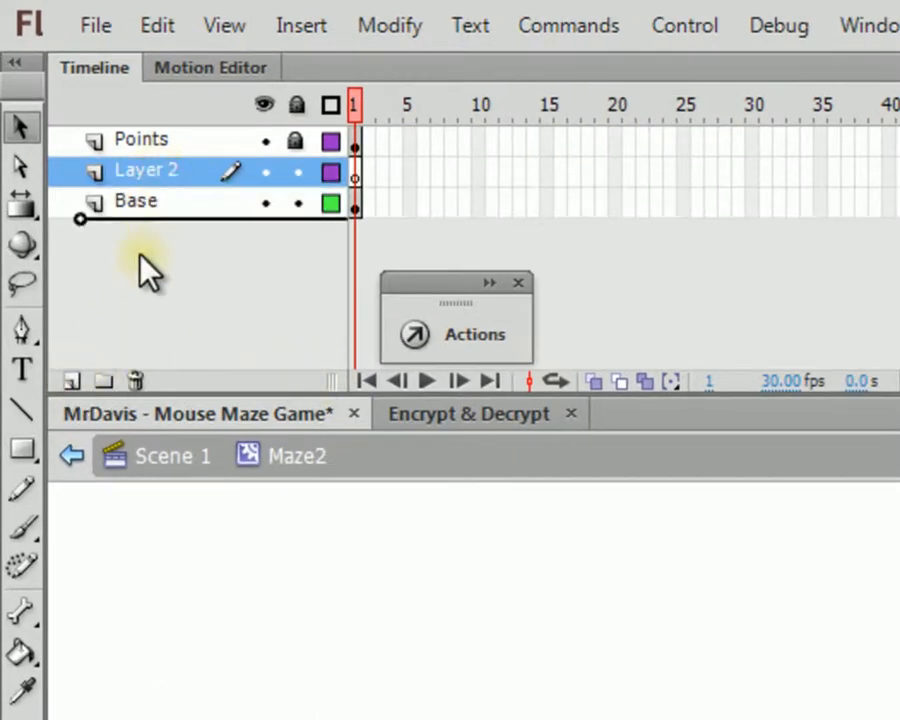
pyautogui.moveTo(140, 252); pyautogui.dragTo(141, 207)
pyautogui.doubleClick(152, 205)
pyautogui.write('BG')
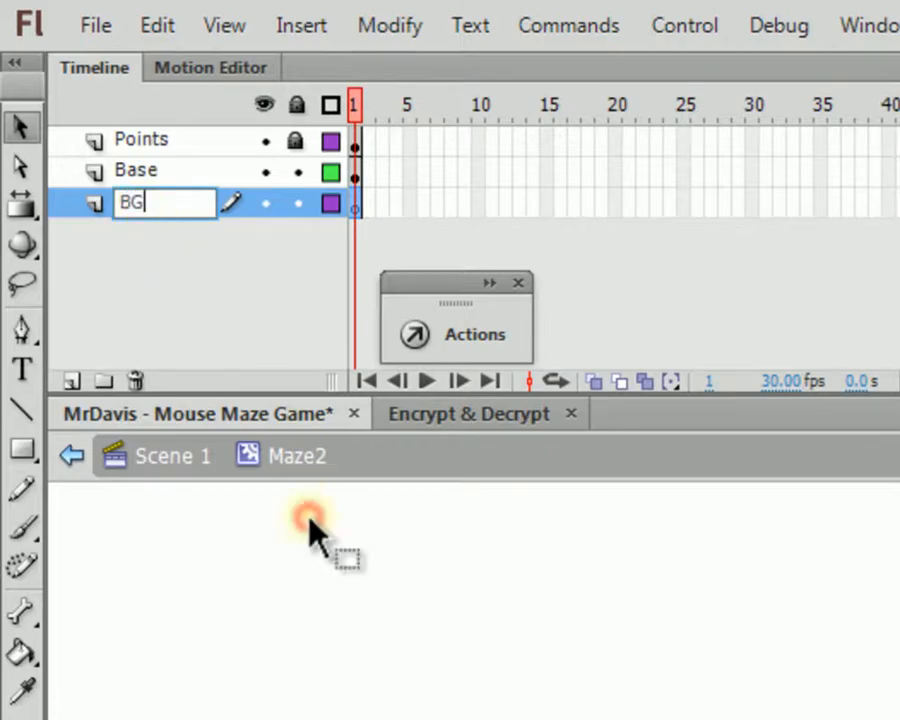
pyautogui.press('Return')
# - Lock Maze2's Base layer and paste the copied blue background in place on the BG layer
pyautogui.rightClick(337, 388)
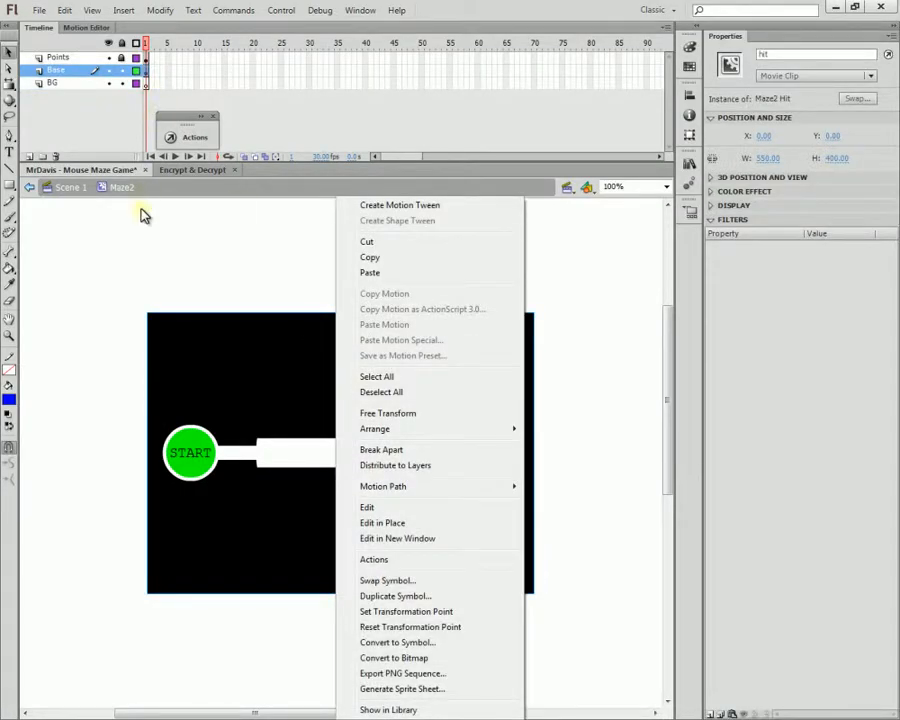
pyautogui.click(122, 70)
pyautogui.click(150, 83)
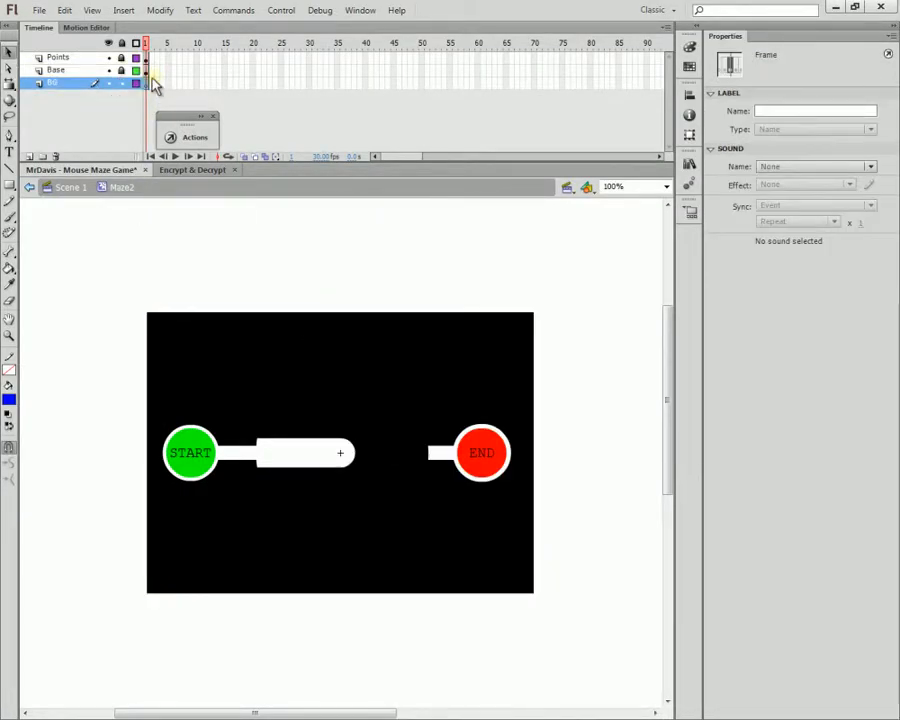
pyautogui.rightClick(291, 459)
pyautogui.click(340, 510)
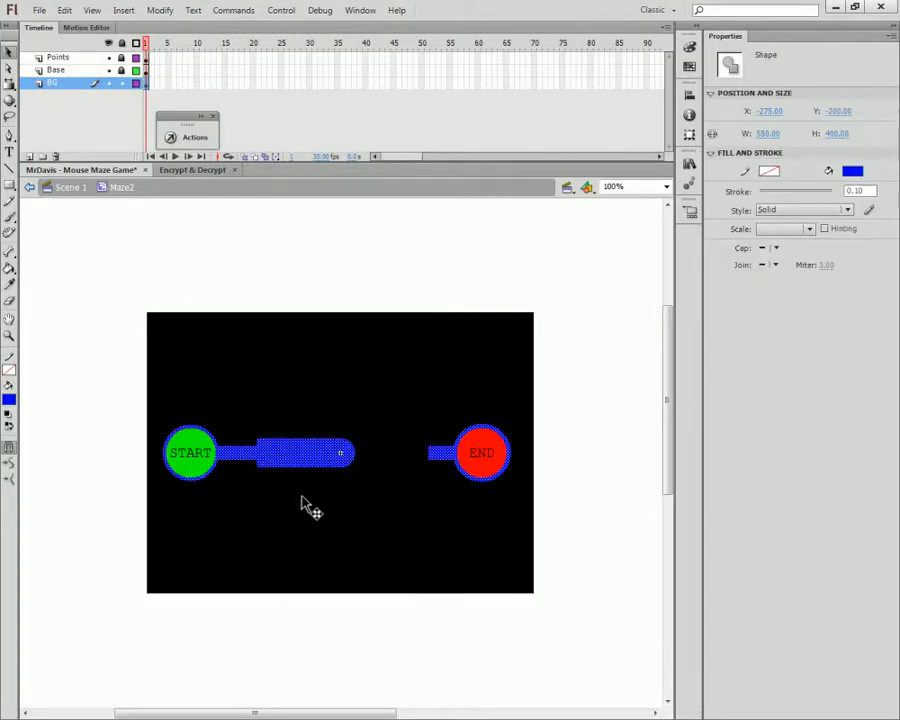
# - Change the pasted background's fill to the blue radial gradient and deselect the shape
pyautogui.click(12, 402)
pyautogui.click(60, 545)
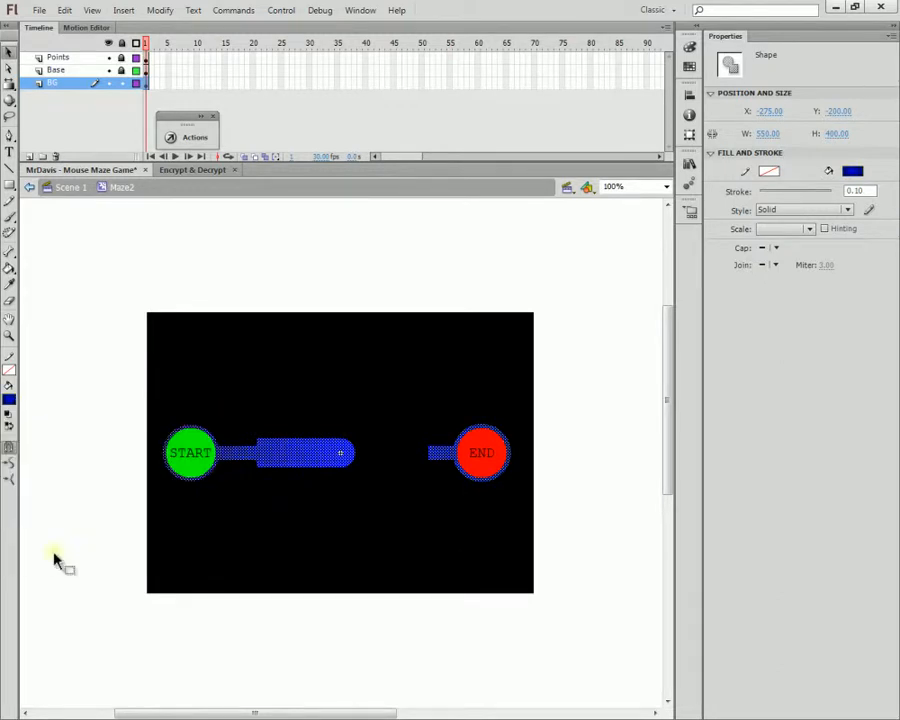
pyautogui.click(57, 560)
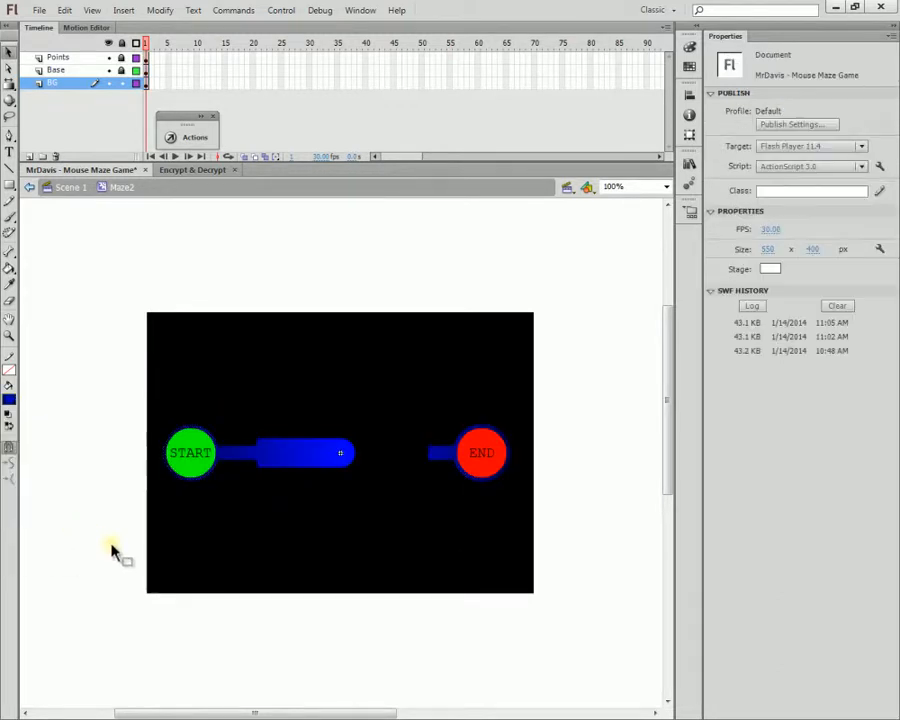
# - Set the current fill colour to the green gradient with nothing selected, and save the document
pyautogui.click(9, 399)
pyautogui.click(47, 551)
pyautogui.hotkey('ctrl', 's')
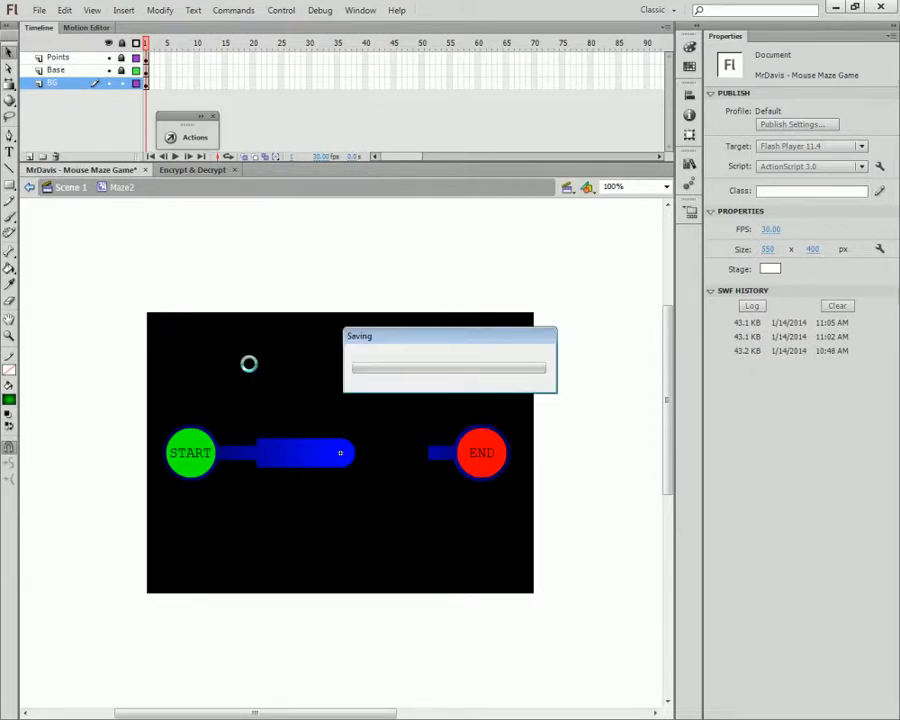
# - Test the movie, play through the first maze, try the second maze with its rotating path, and close the test
pyautogui.hotkey('ctrl', 'Return')
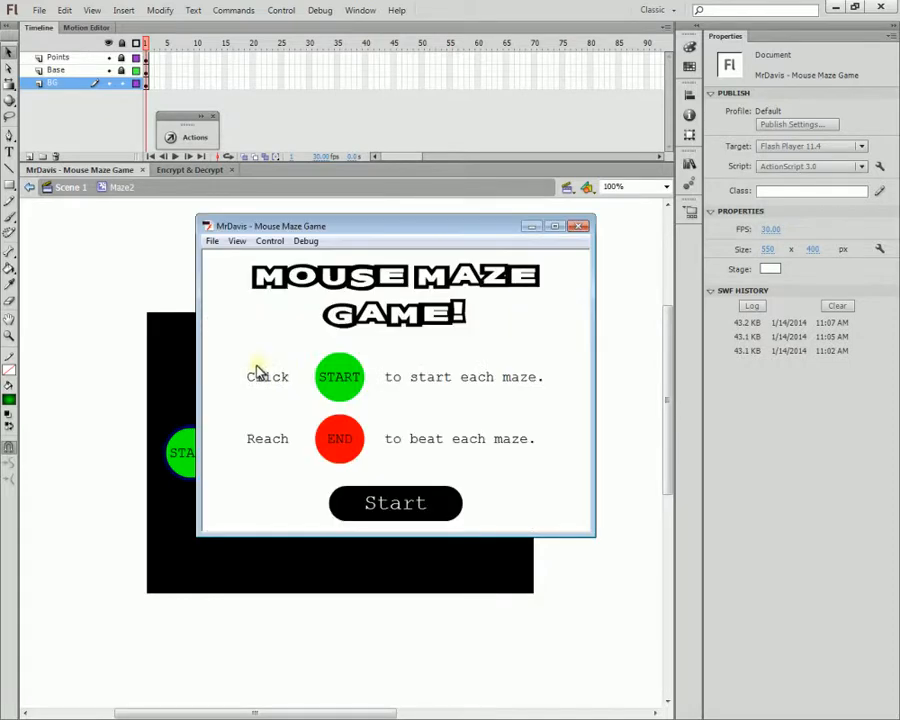
pyautogui.click(407, 525)
pyautogui.click(264, 302)
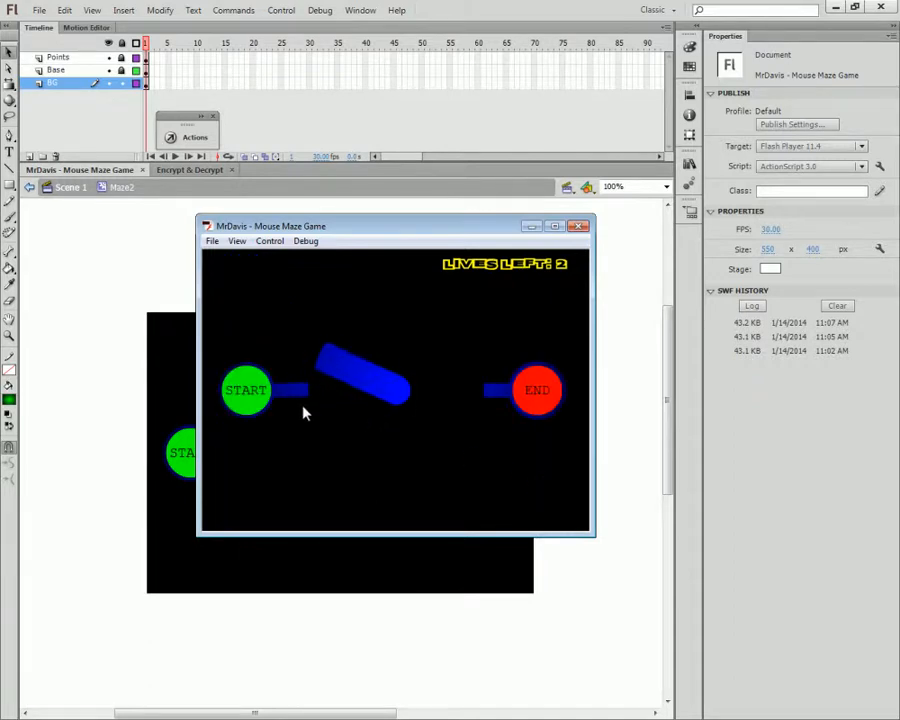
pyautogui.click(259, 398)
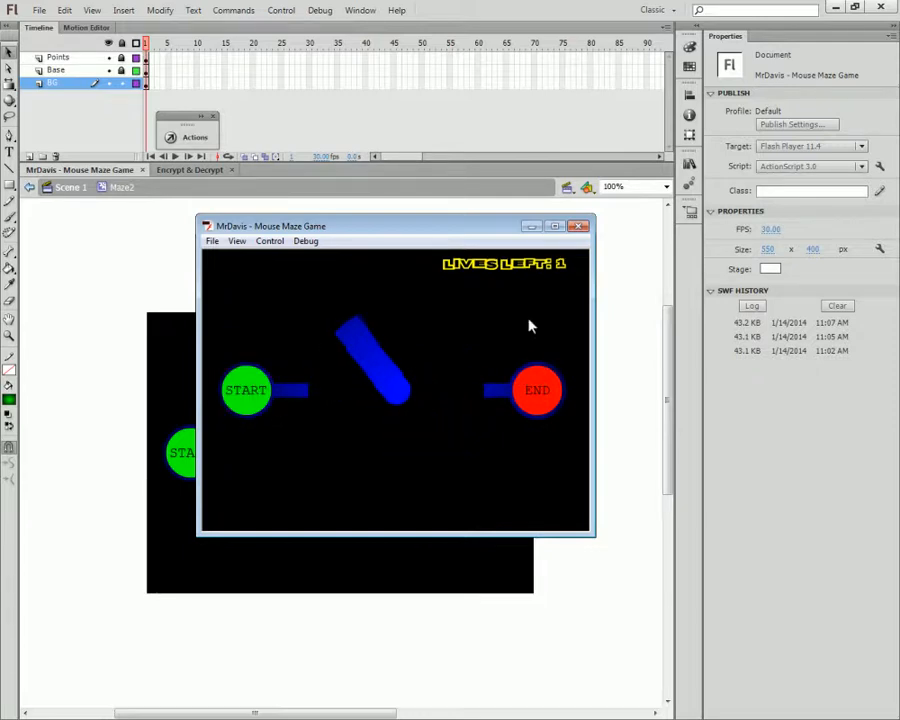
pyautogui.click(579, 226)
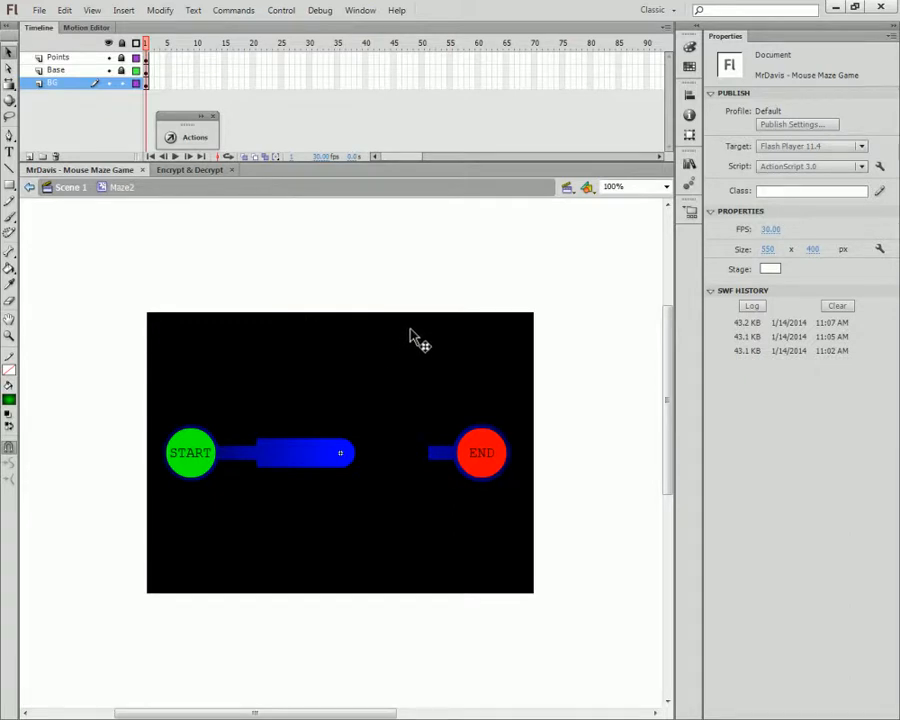
# - Review the ActionScript linkage and class name in the Maze2 symbol's properties, then leave them unchanged
pyautogui.click(689, 165)
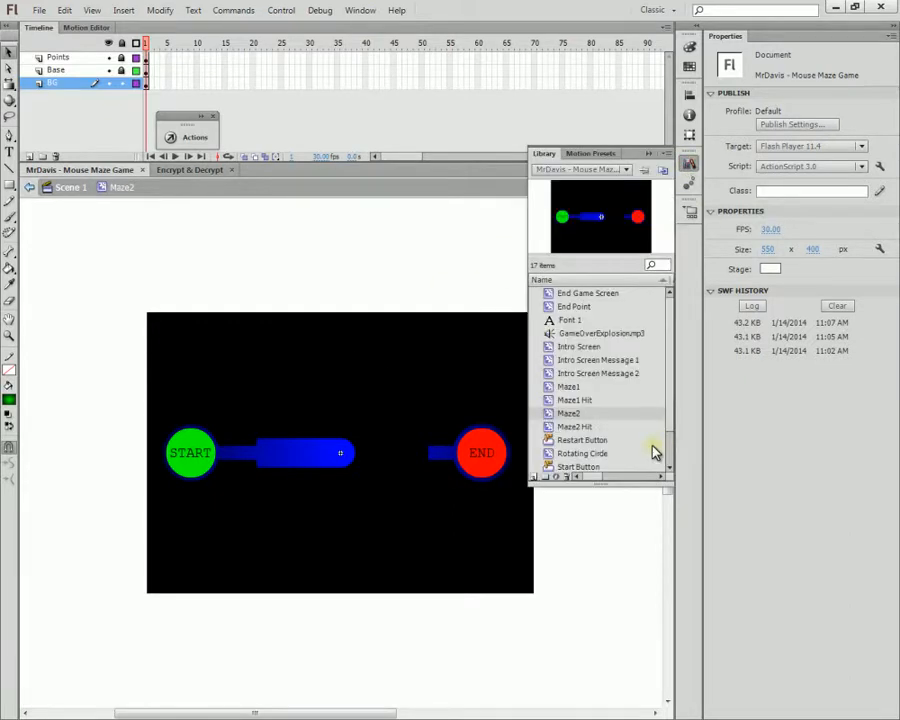
pyautogui.rightClick(568, 413)
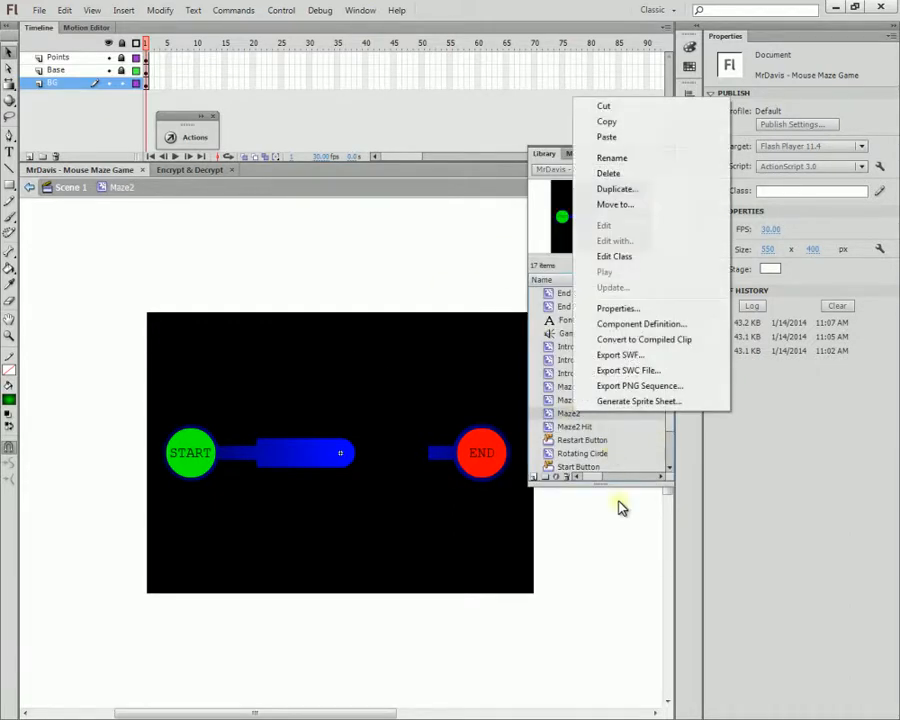
pyautogui.click(616, 309)
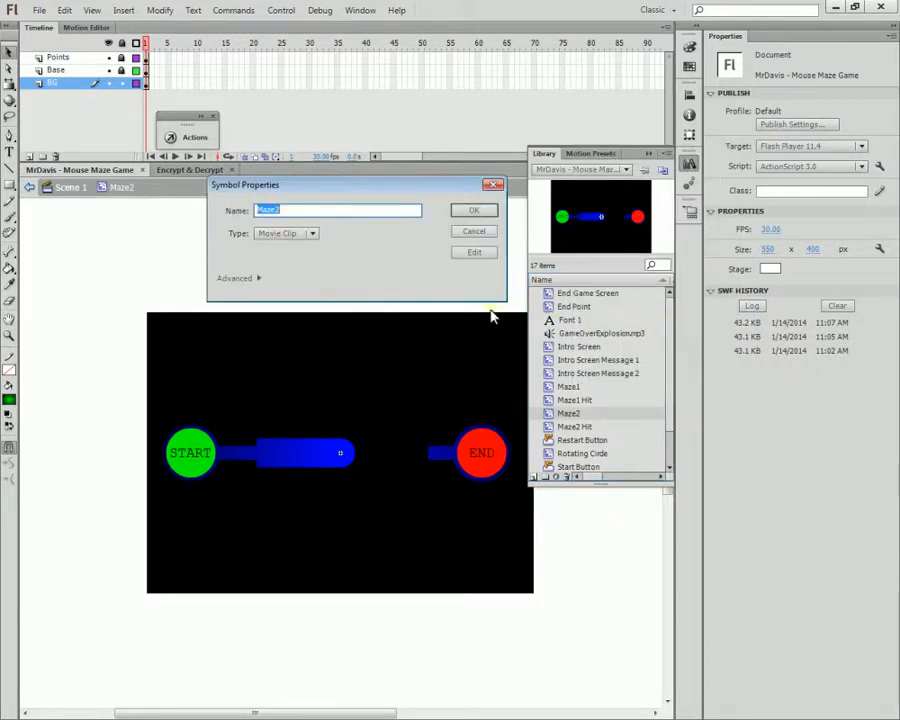
pyautogui.click(260, 279)
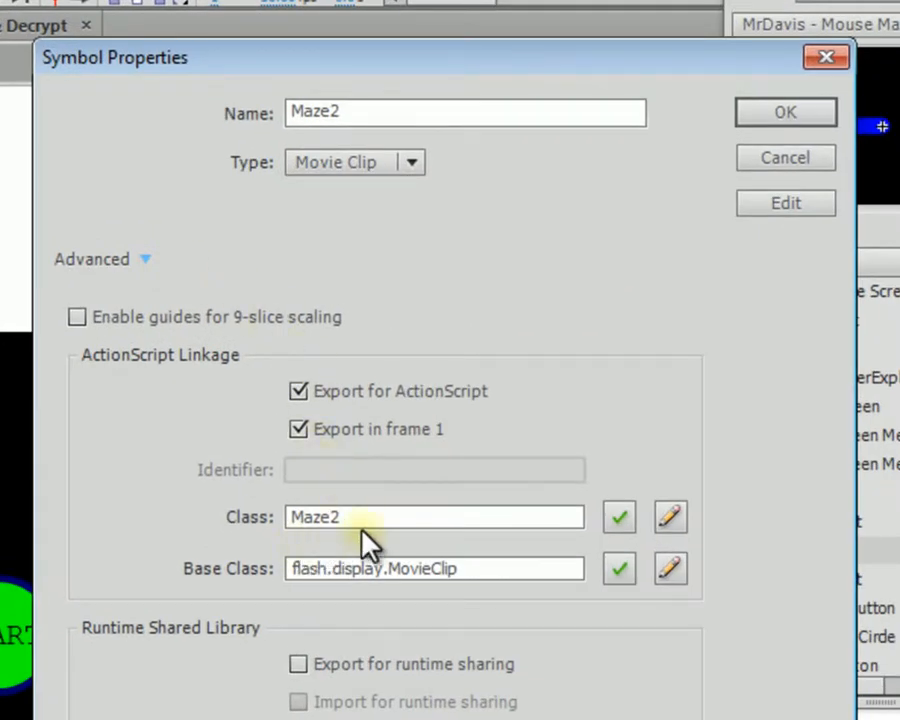
pyautogui.moveTo(350, 518); pyautogui.dragTo(151, 526)
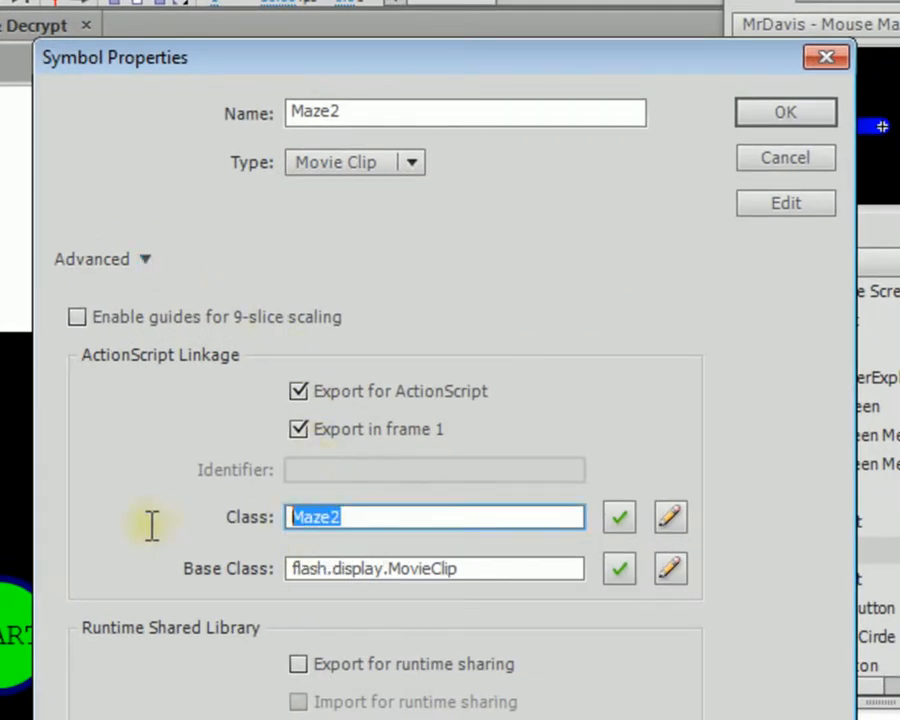
pyautogui.click(312, 512)
pyautogui.moveTo(323, 517); pyautogui.dragTo(201, 518)
pyautogui.moveTo(333, 522); pyautogui.dragTo(231, 516)
pyautogui.moveTo(378, 519); pyautogui.dragTo(330, 530)
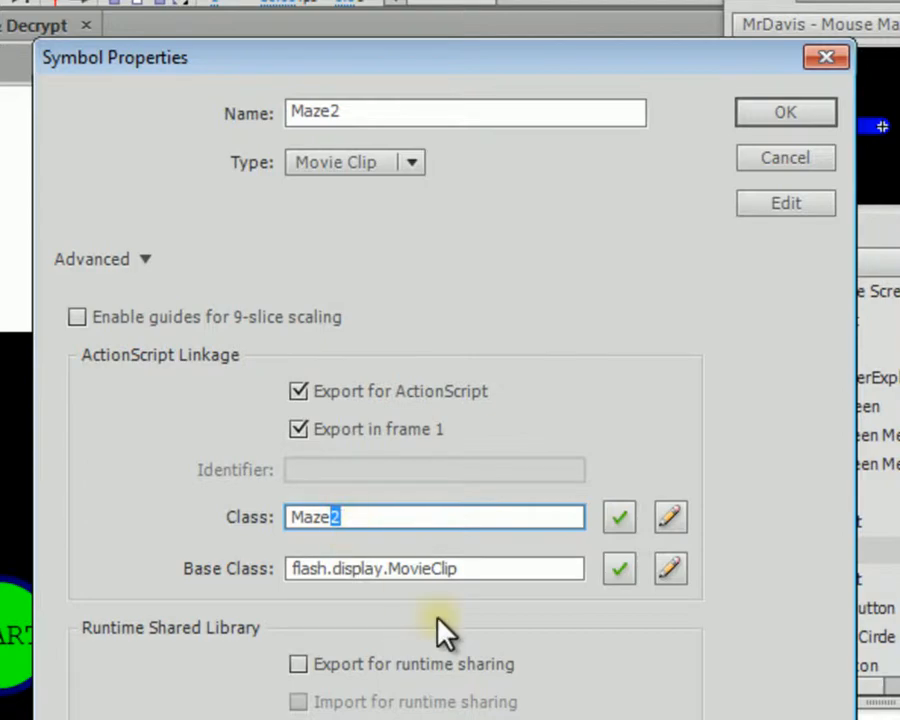
pyautogui.click(802, 160)
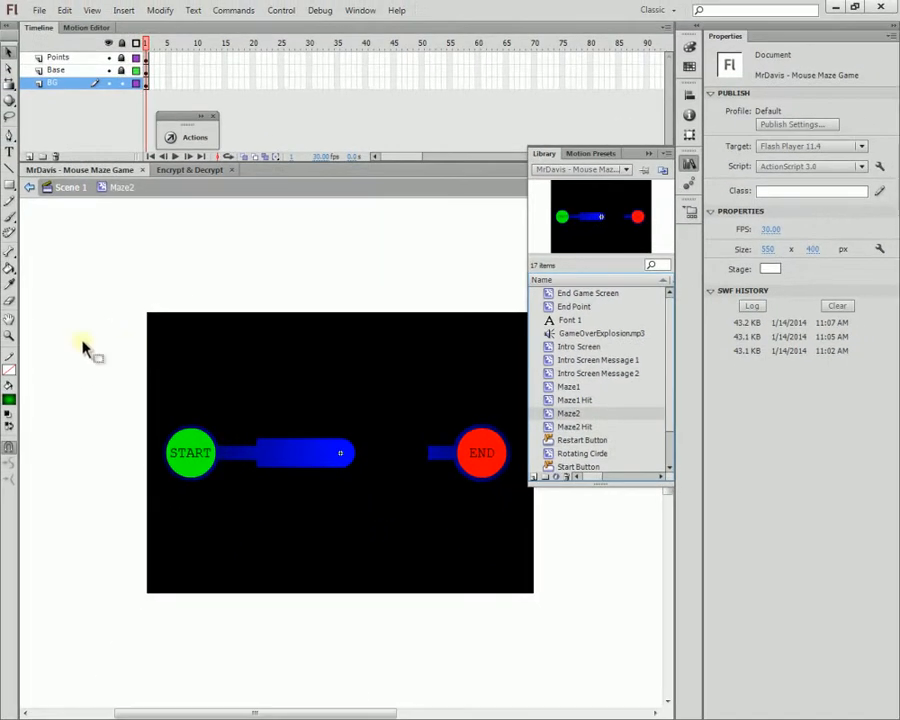
pyautogui.click(35, 366)
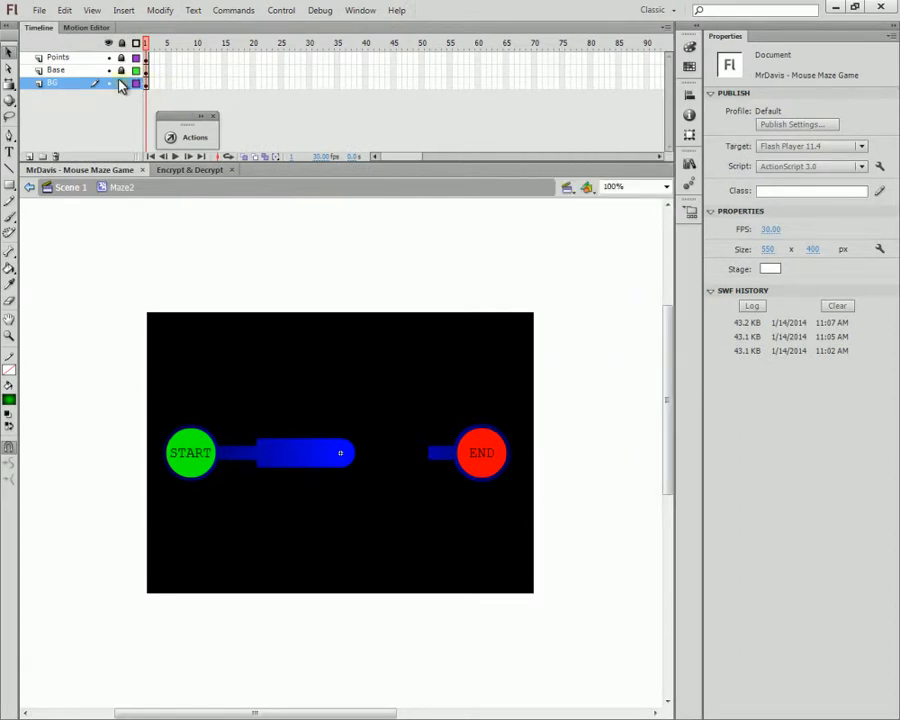
# - Check the instance names of the walls clip, the START point and the END point inside Maze2, relocking the Base layer
pyautogui.click(335, 350)
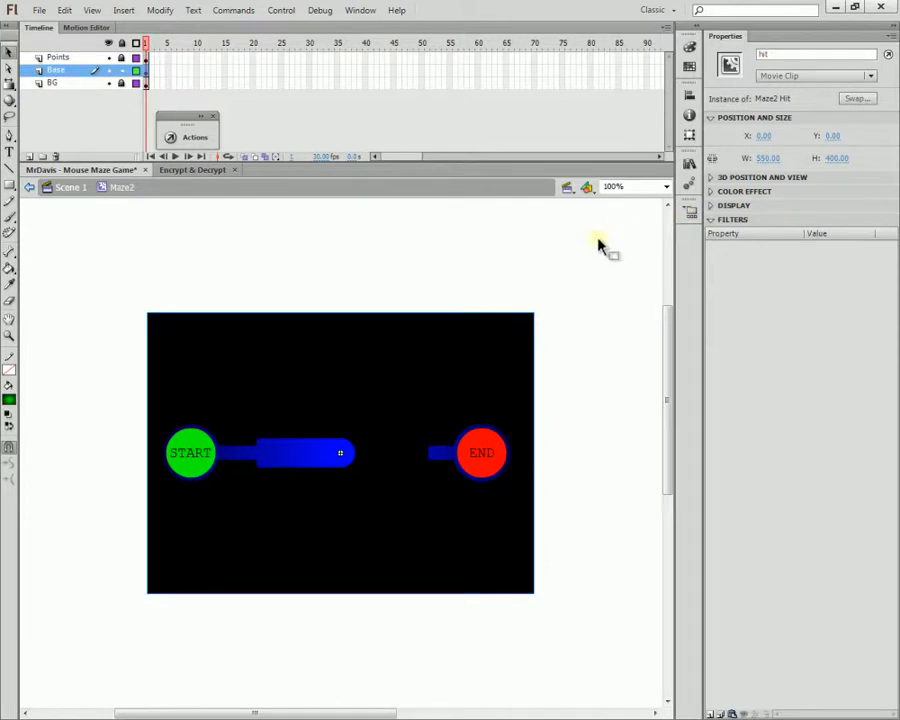
pyautogui.click(121, 70)
pyautogui.click(185, 449)
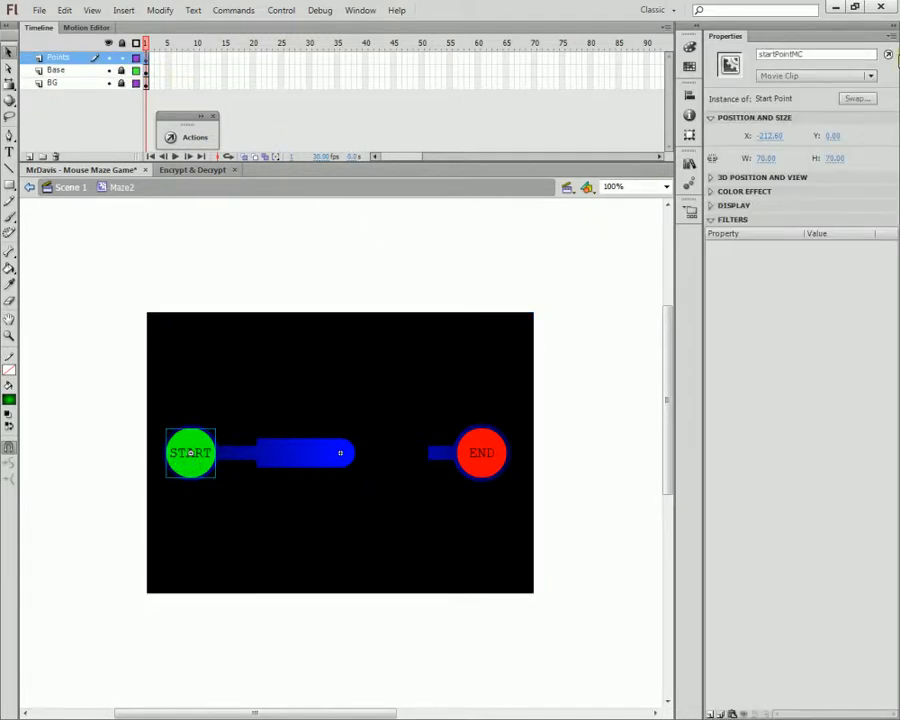
pyautogui.click(498, 446)
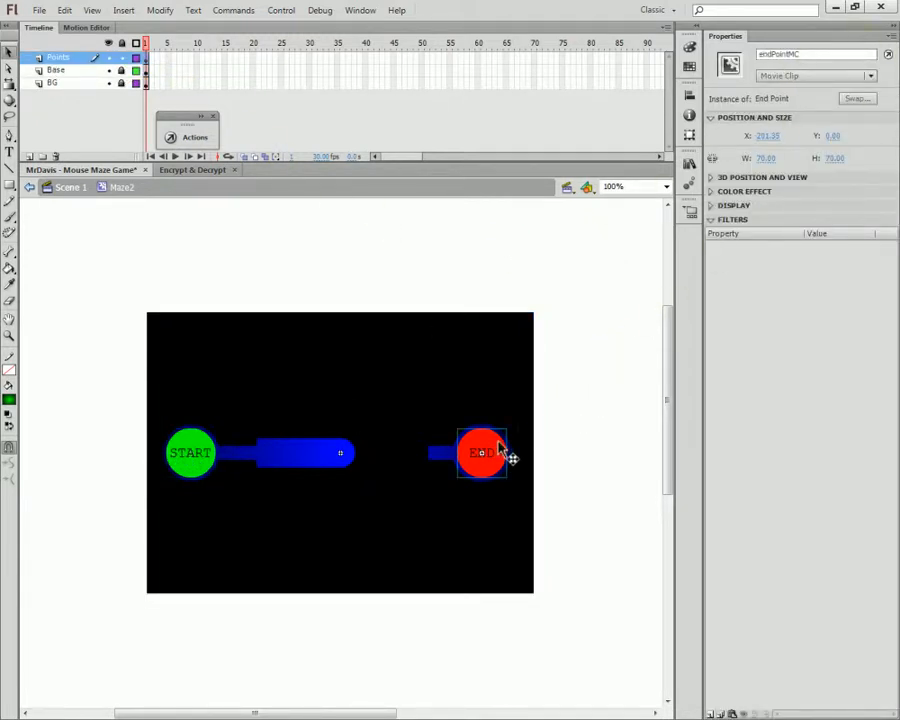
pyautogui.click(121, 58)
pyautogui.click(121, 58)
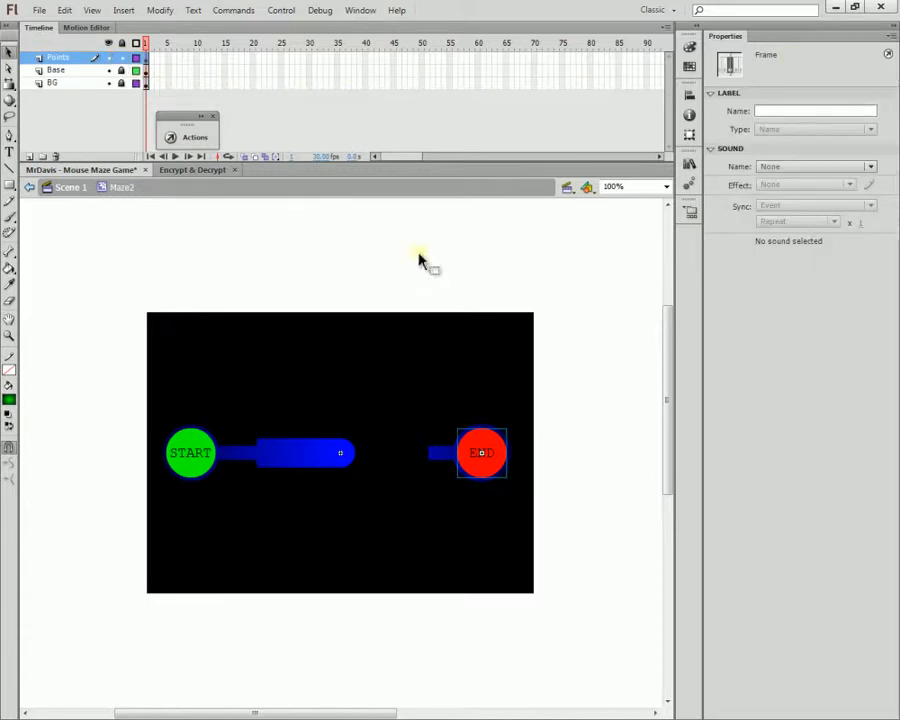
pyautogui.click(482, 440)
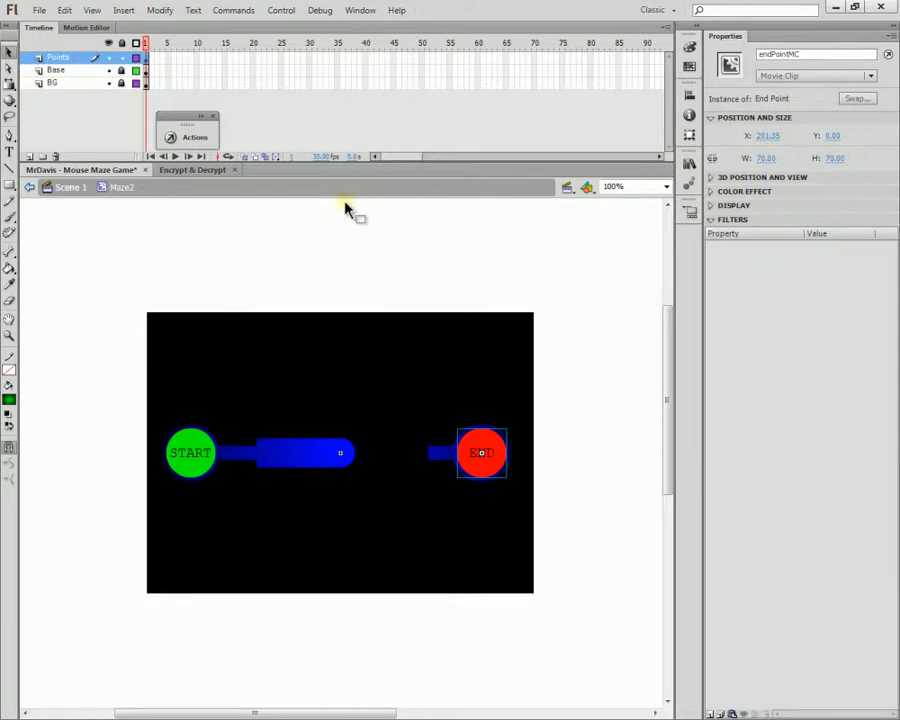
# - Lock Maze2's Points layer, save the document and return to Scene 1
pyautogui.click(121, 58)
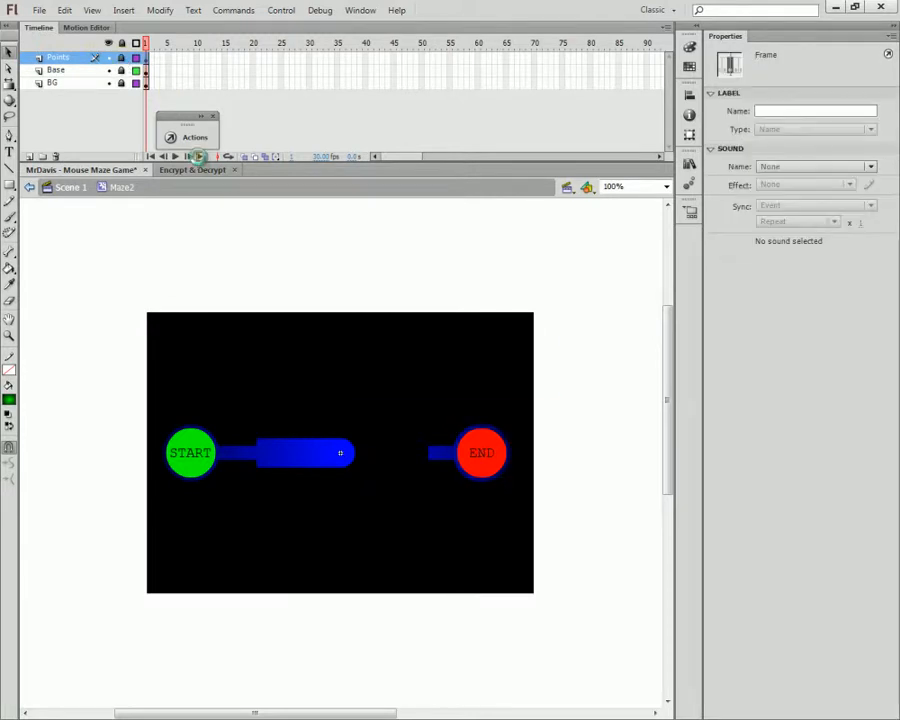
pyautogui.hotkey('ctrl', 's')
pyautogui.click(29, 187)
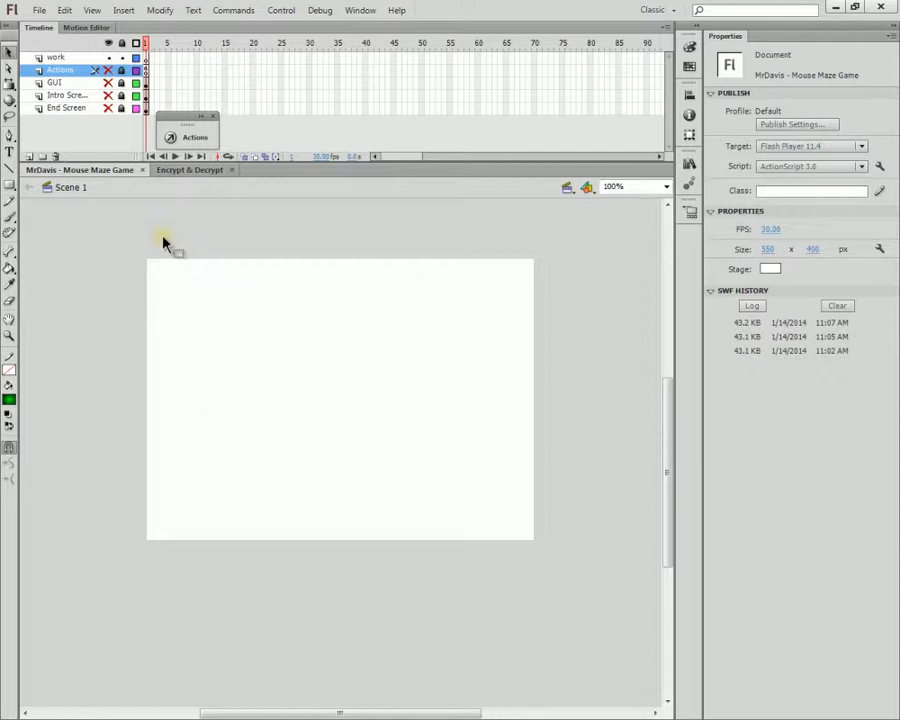
# - Start duplicating the Maze2 symbol from the library and name the copy Maze3
pyautogui.click(688, 166)
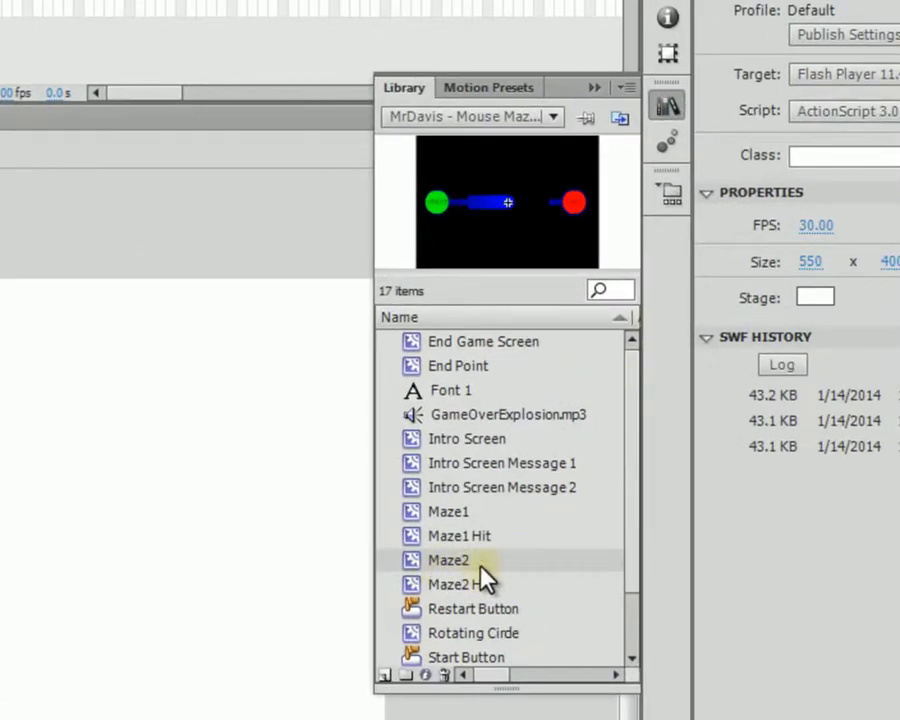
pyautogui.rightClick(465, 563)
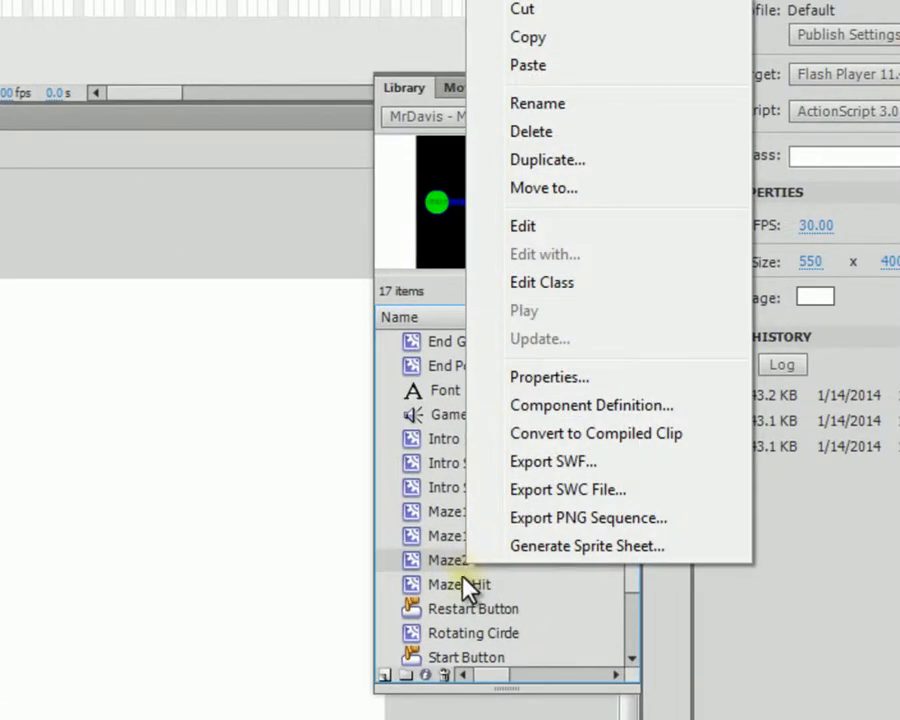
pyautogui.click(547, 160)
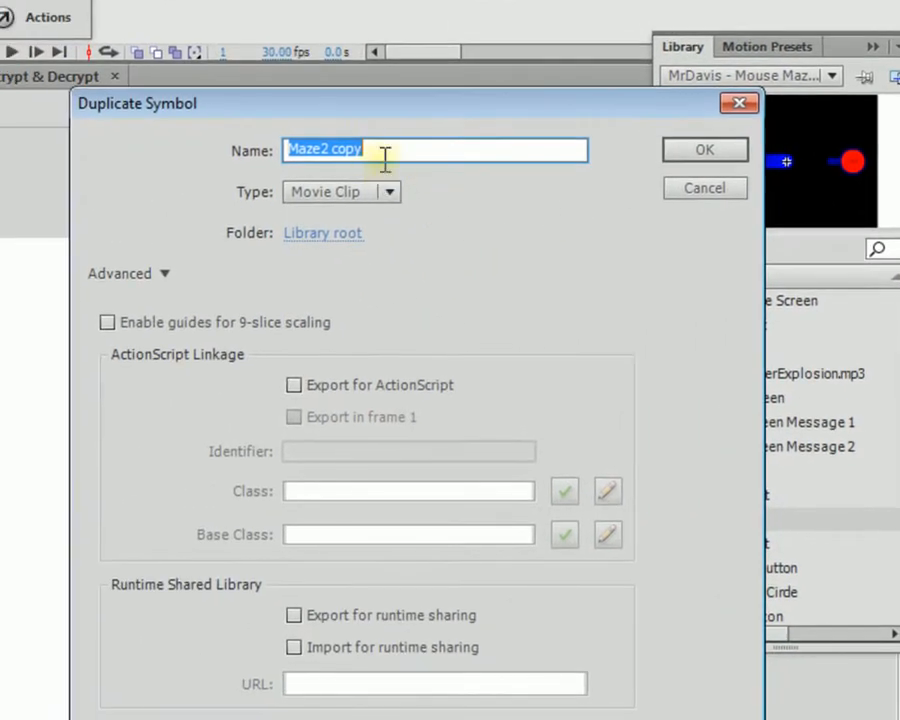
pyautogui.moveTo(166, 186); pyautogui.dragTo(112, 195)
pyautogui.press('BackSpace')
pyautogui.press('BackSpace')
pyautogui.write('3')
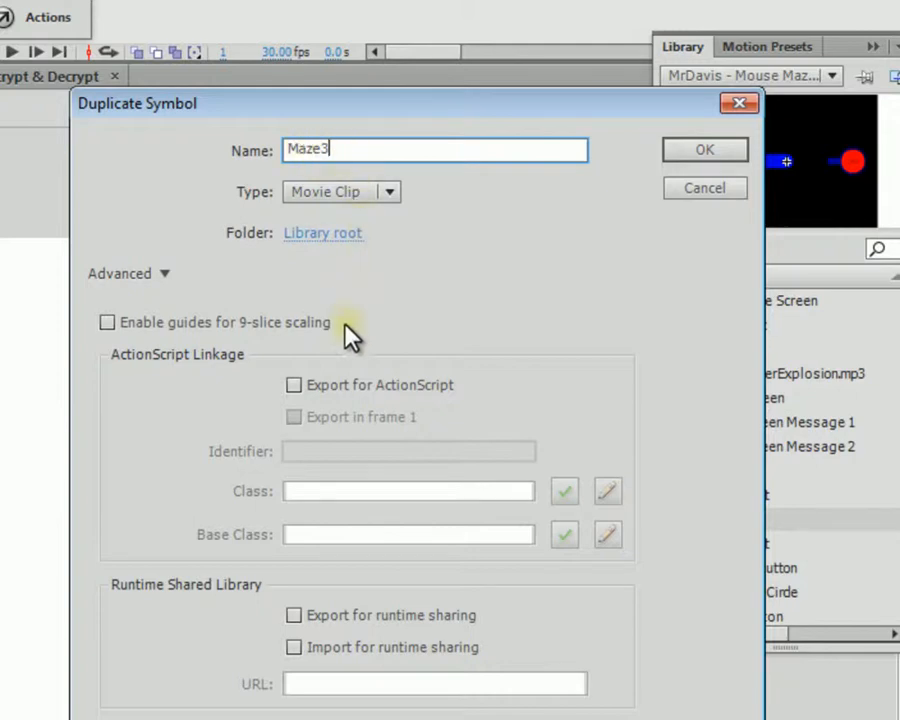
# - Enable Export for ActionScript for the duplicate with the class Maze3 and create the symbol
pyautogui.click(311, 376)
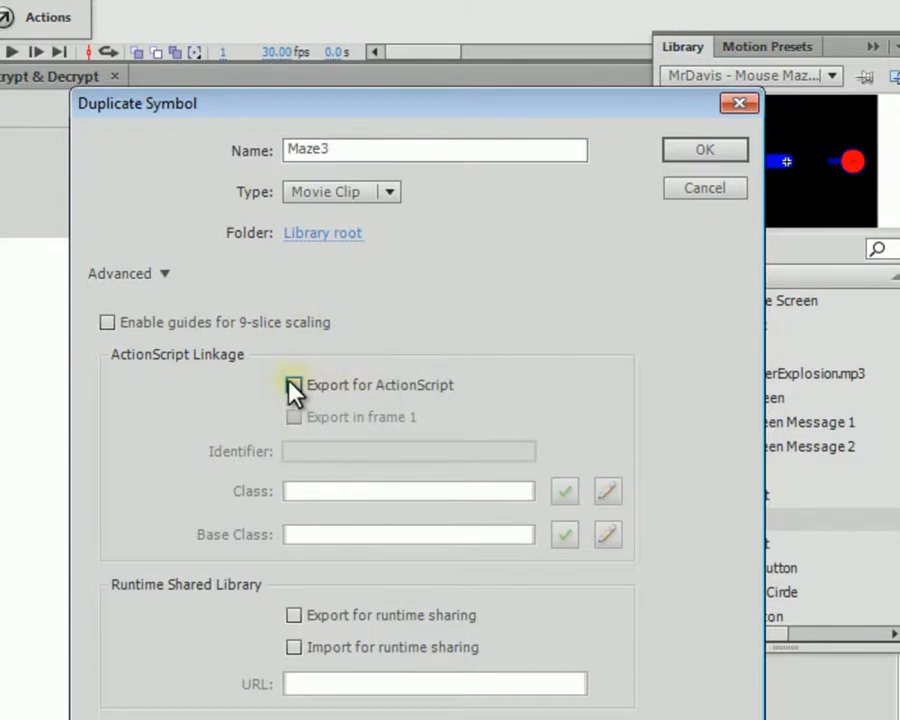
pyautogui.click(293, 386)
pyautogui.doubleClick(344, 492)
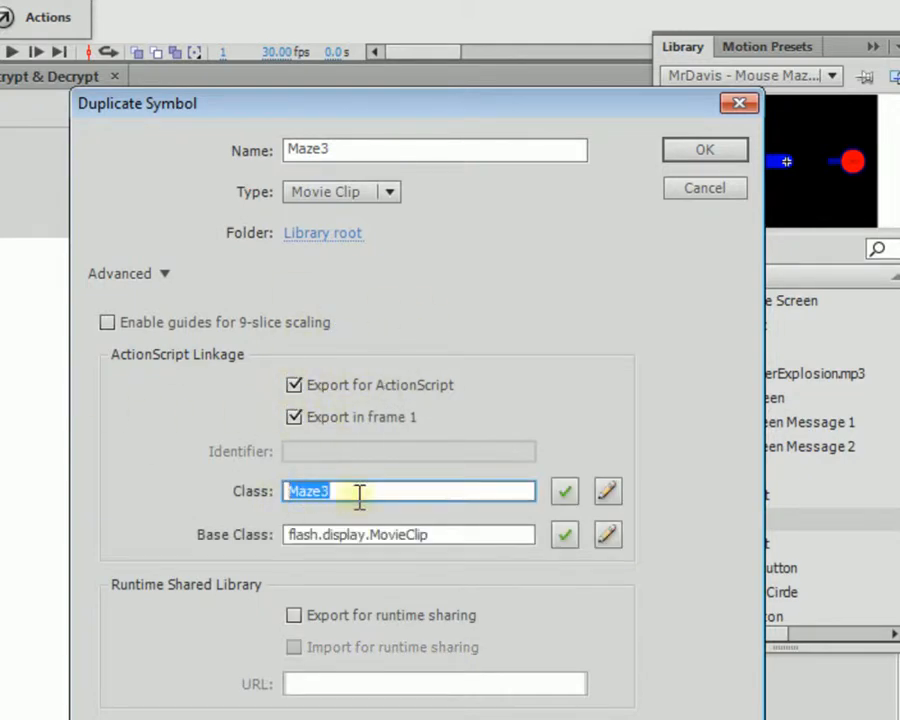
pyautogui.click(338, 491)
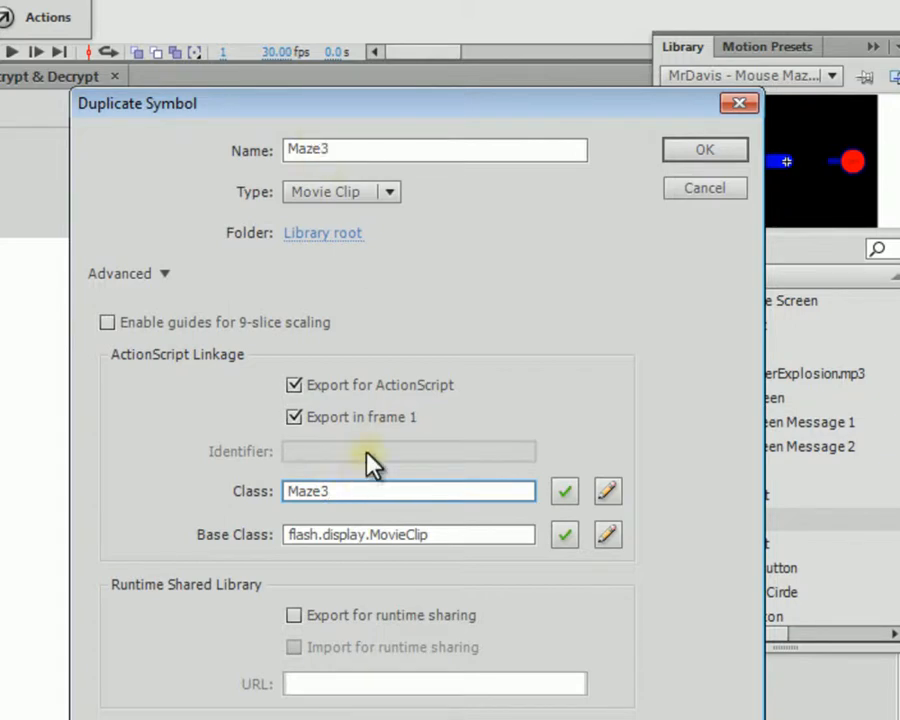
pyautogui.click(690, 157)
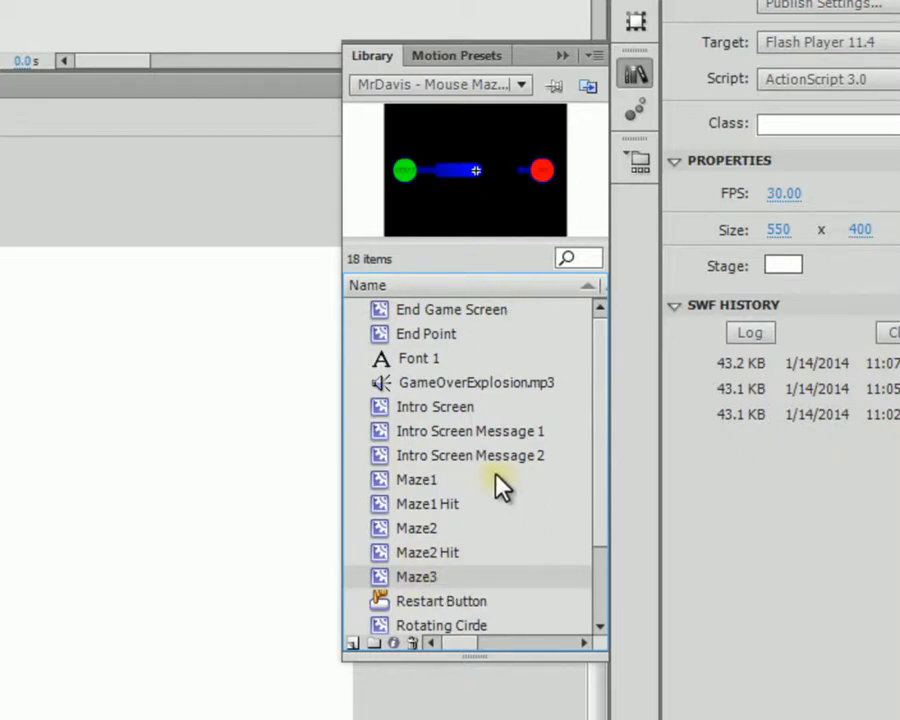
# - Open the Maze3 symbol and change the background shape's fill on its BG layer to the green radial gradient
pyautogui.doubleClick(482, 225)
pyautogui.click(335, 448)
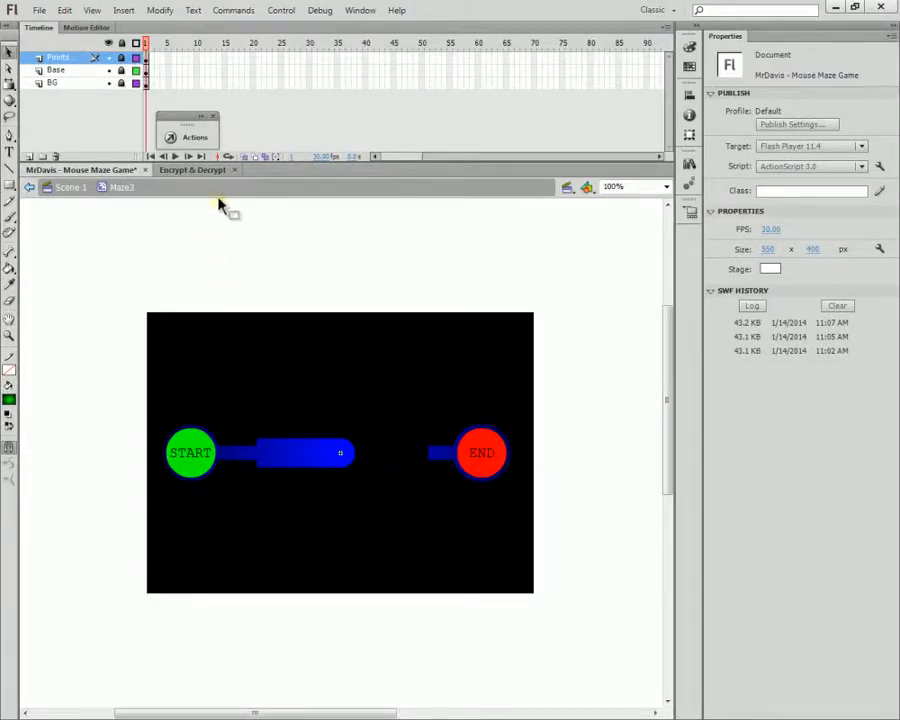
pyautogui.click(282, 457)
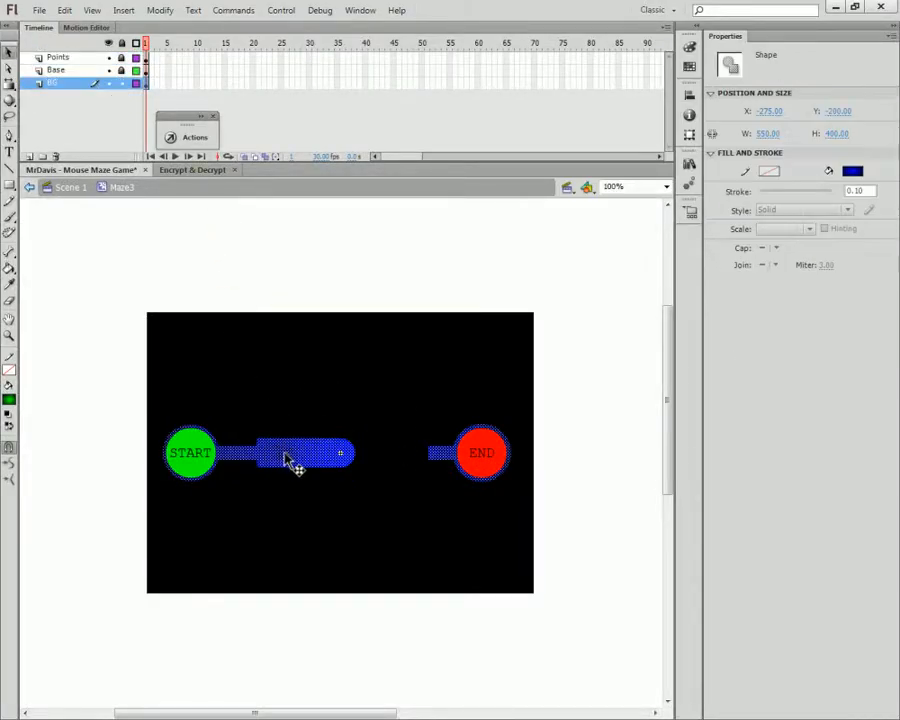
pyautogui.click(11, 398)
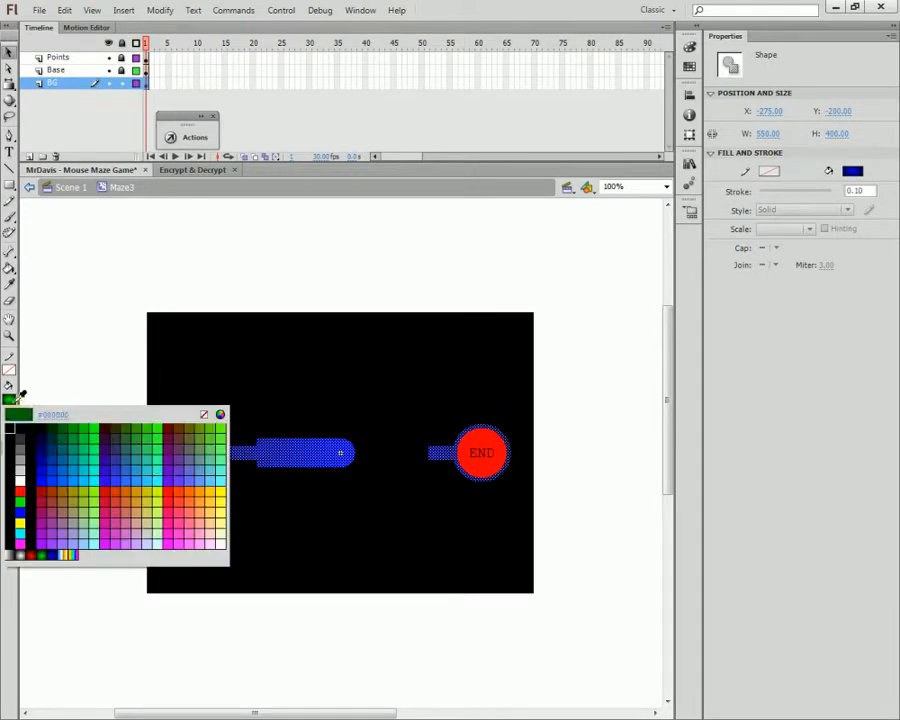
pyautogui.click(42, 555)
pyautogui.click(70, 524)
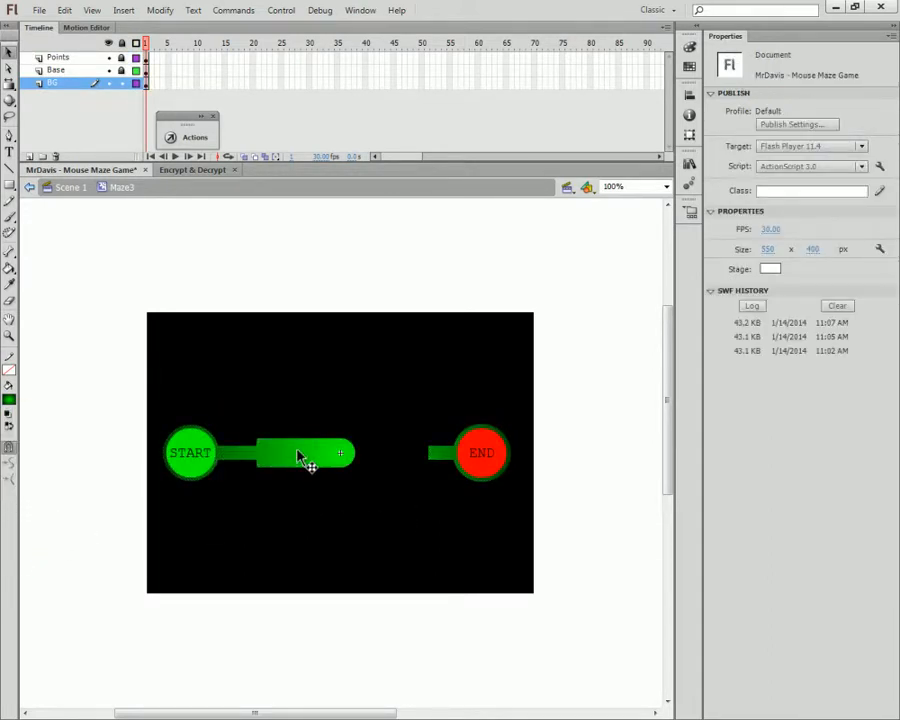
# - Lock Maze3's BG layer and delete the black walls clip from the Base layer
pyautogui.click(121, 83)
pyautogui.click(370, 384)
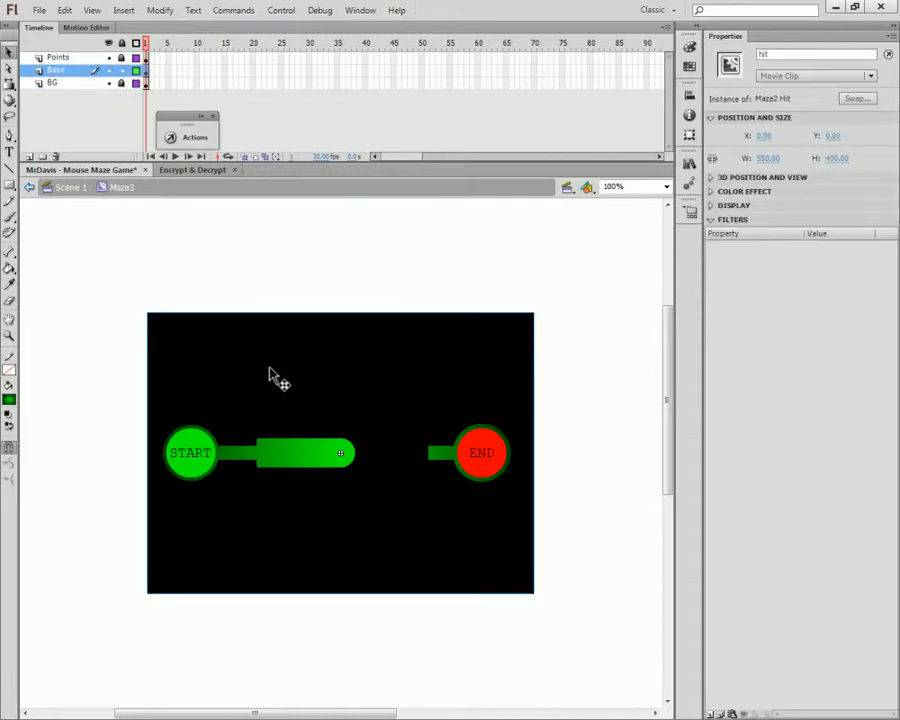
pyautogui.press('Delete')
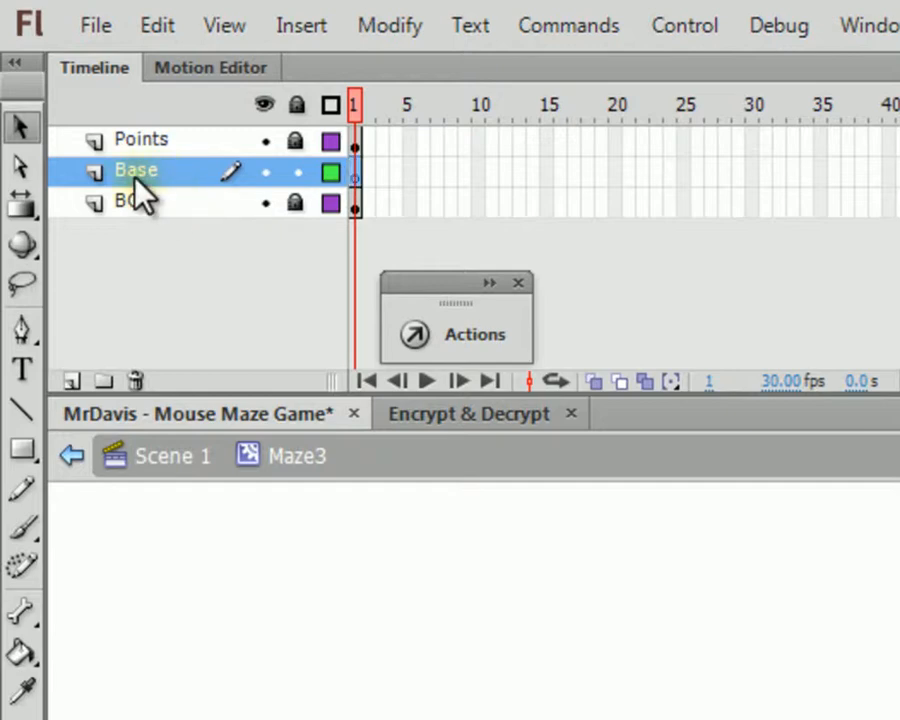
# - Rename Maze3's emptied Base layer to "hit"
pyautogui.doubleClick(136, 174)
pyautogui.write('H')
pyautogui.press('BackSpace')
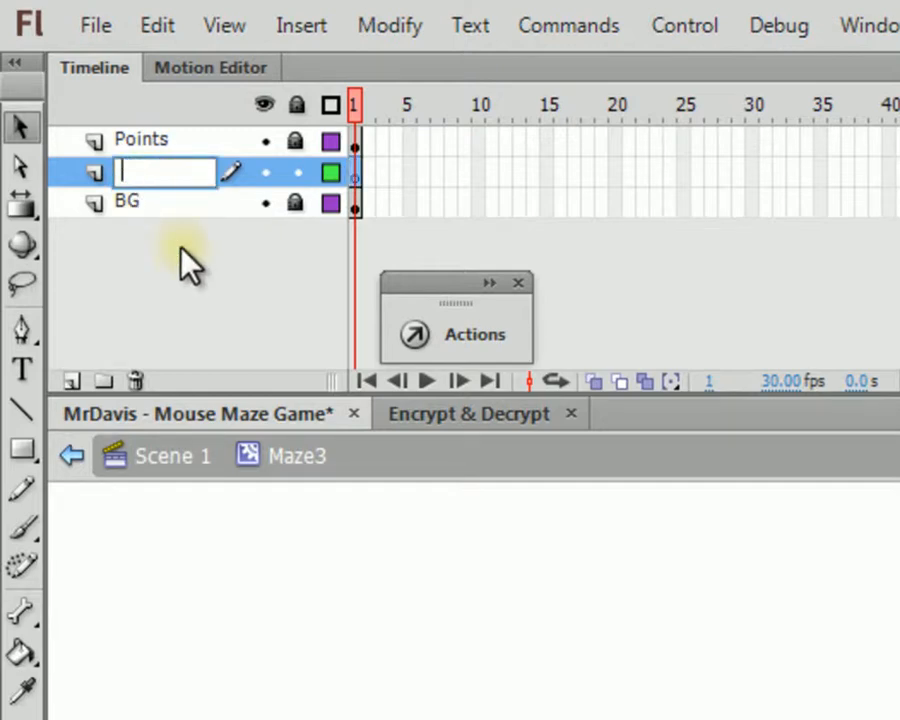
pyautogui.write('hit')
pyautogui.press('Return')
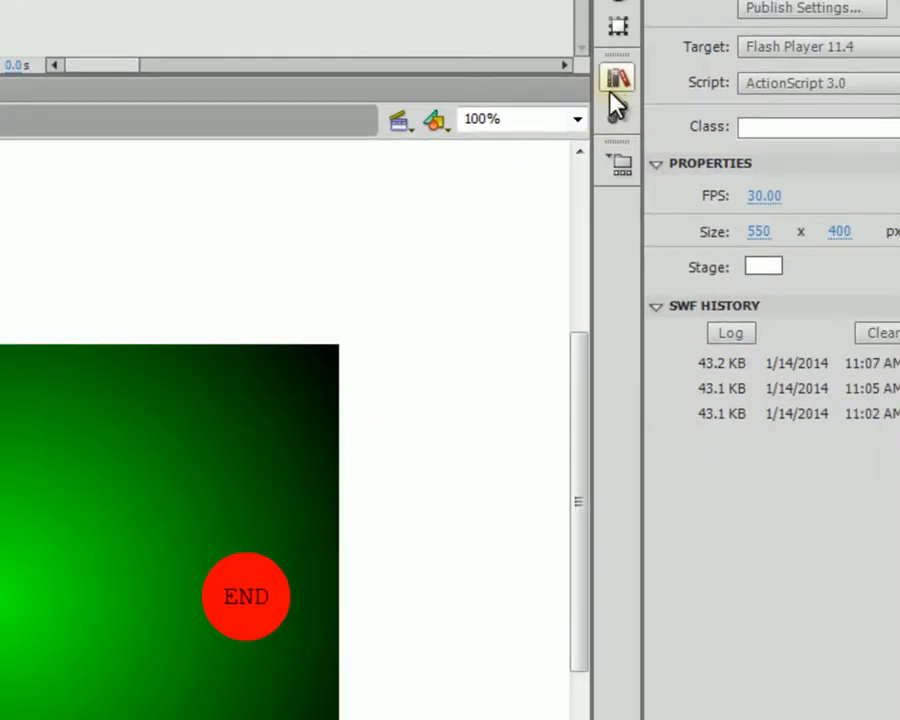
# - Open the Maze2 symbol from the library and rename its Base layer to "hit"
pyautogui.click(616, 84)
pyautogui.click(433, 530)
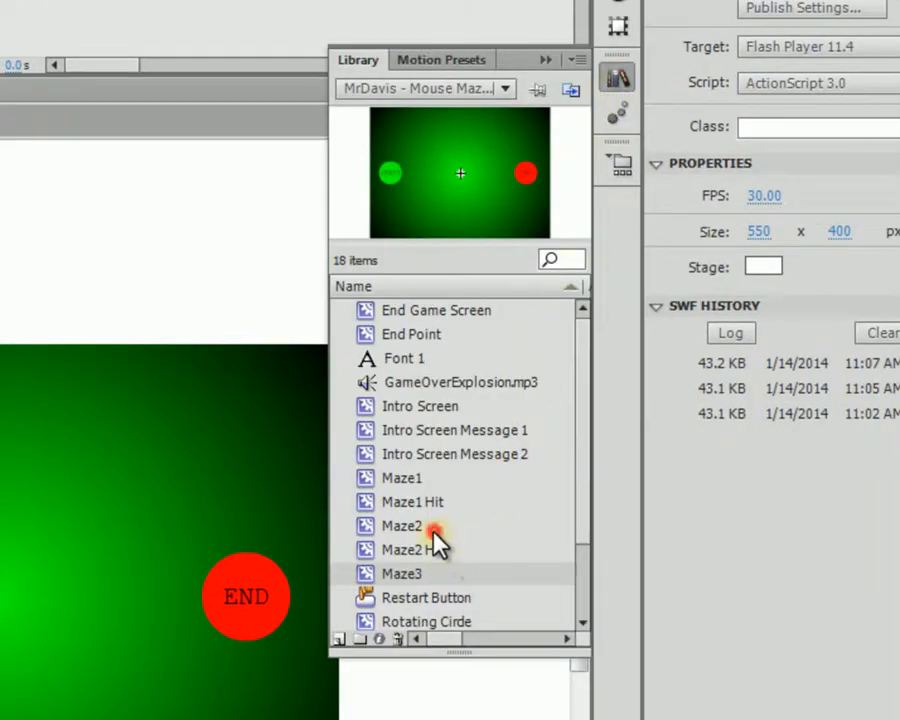
pyautogui.doubleClick(460, 174)
pyautogui.doubleClick(106, 136)
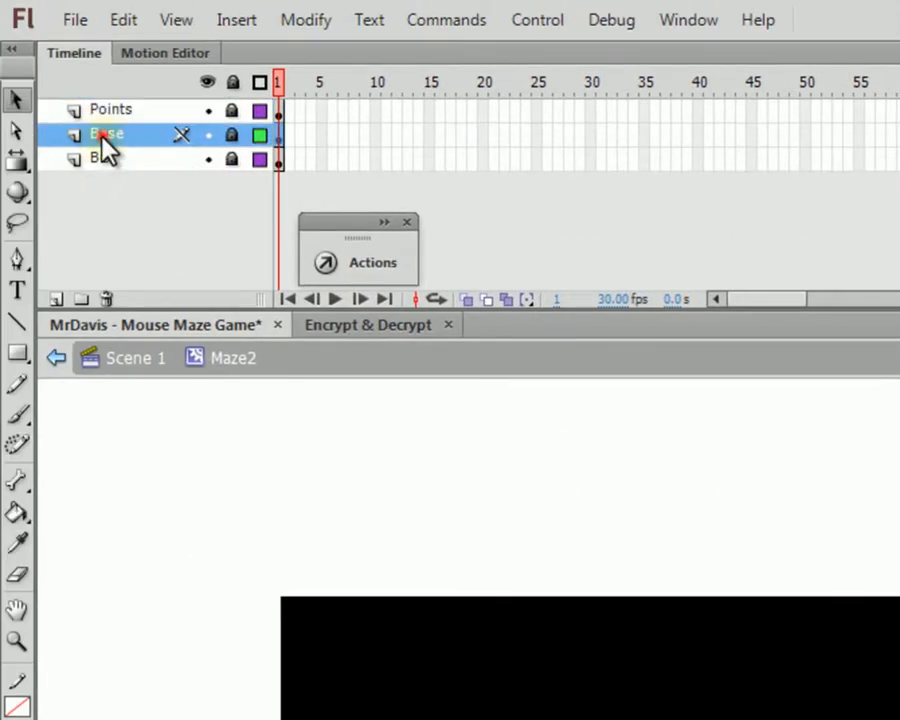
pyautogui.write('hit')
pyautogui.press('Return')
# - Open the Maze3 symbol from the library for editing
pyautogui.click(757, 95)
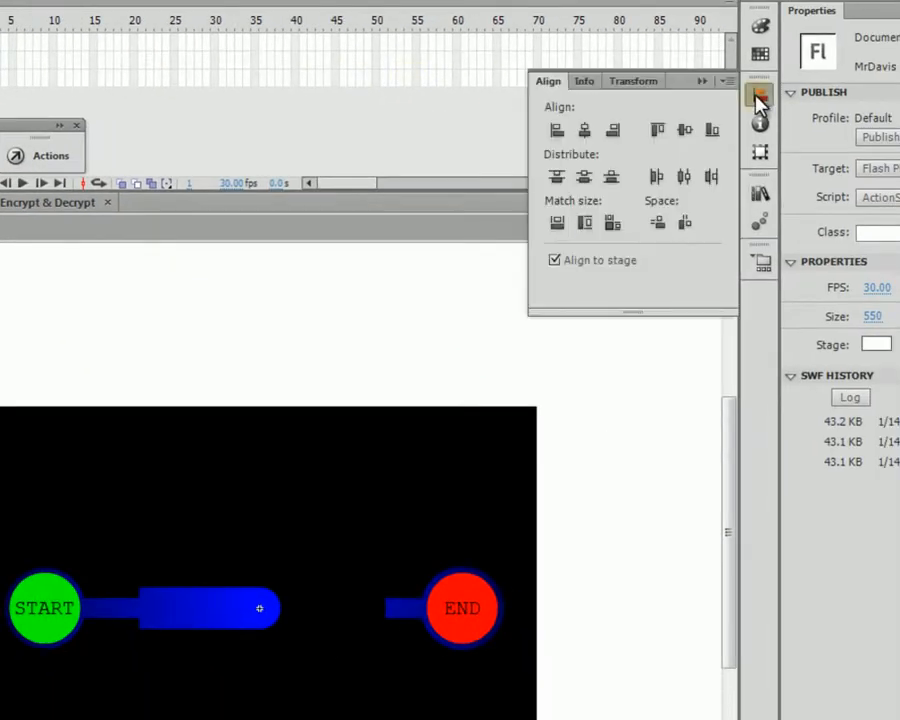
pyautogui.click(760, 192)
pyautogui.click(618, 590)
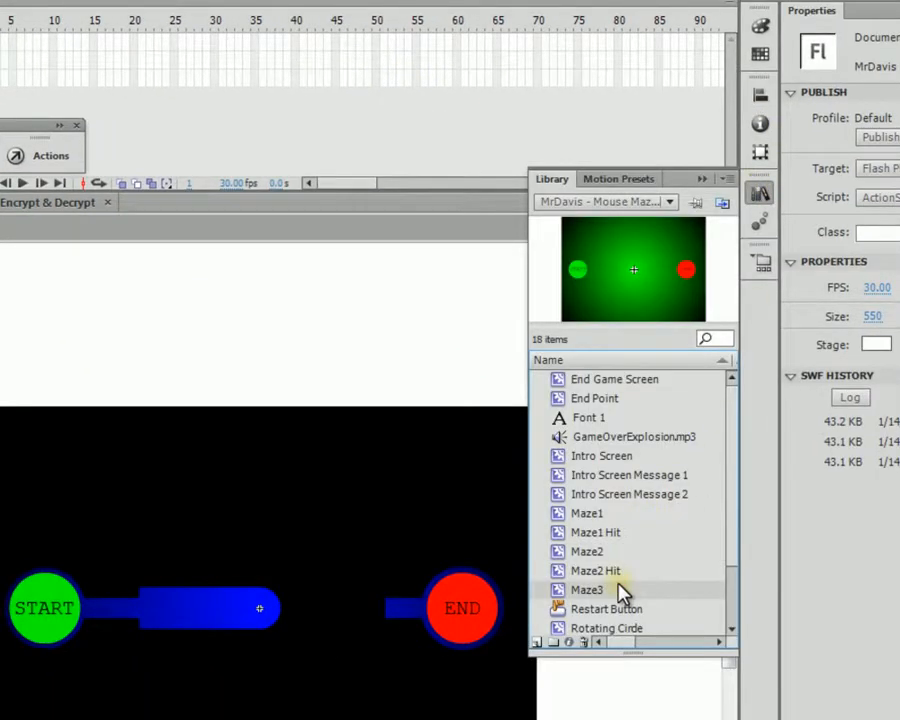
pyautogui.doubleClick(633, 317)
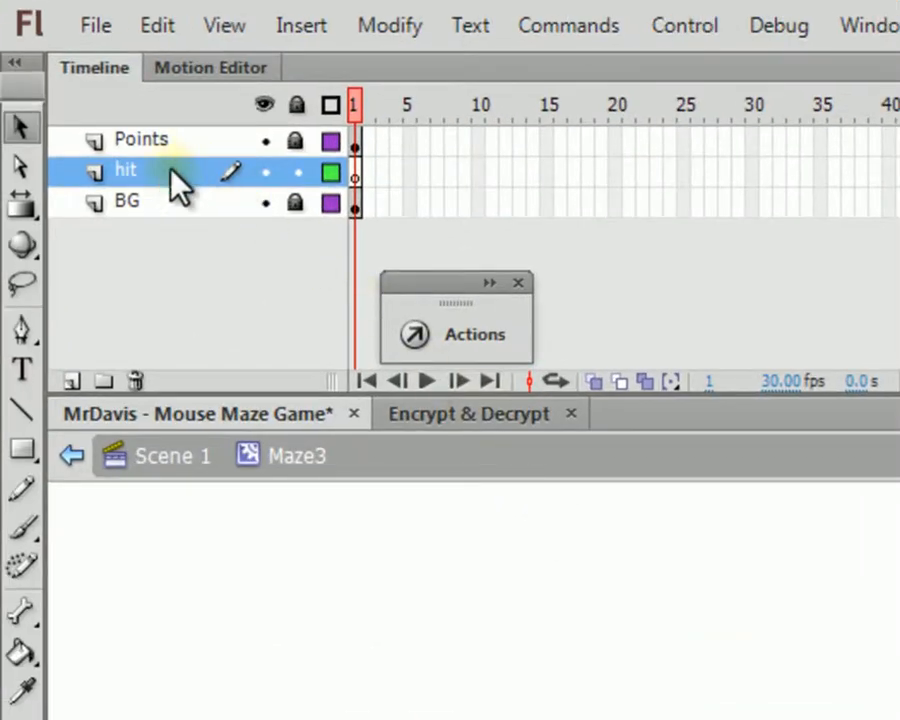
pyautogui.click(549, 629)
pyautogui.click(445, 337)
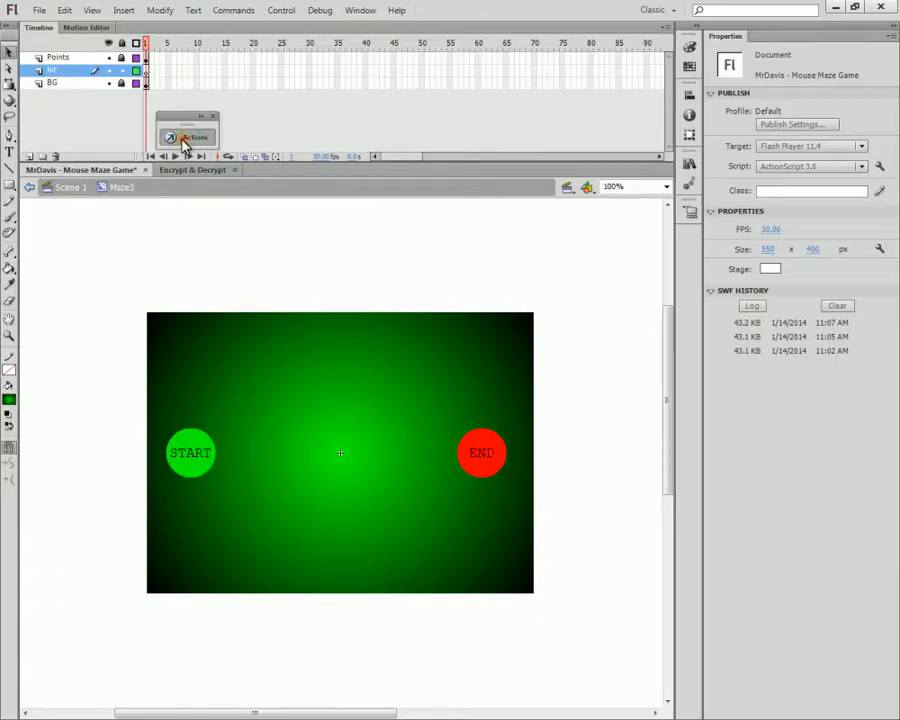
pyautogui.click(184, 138)
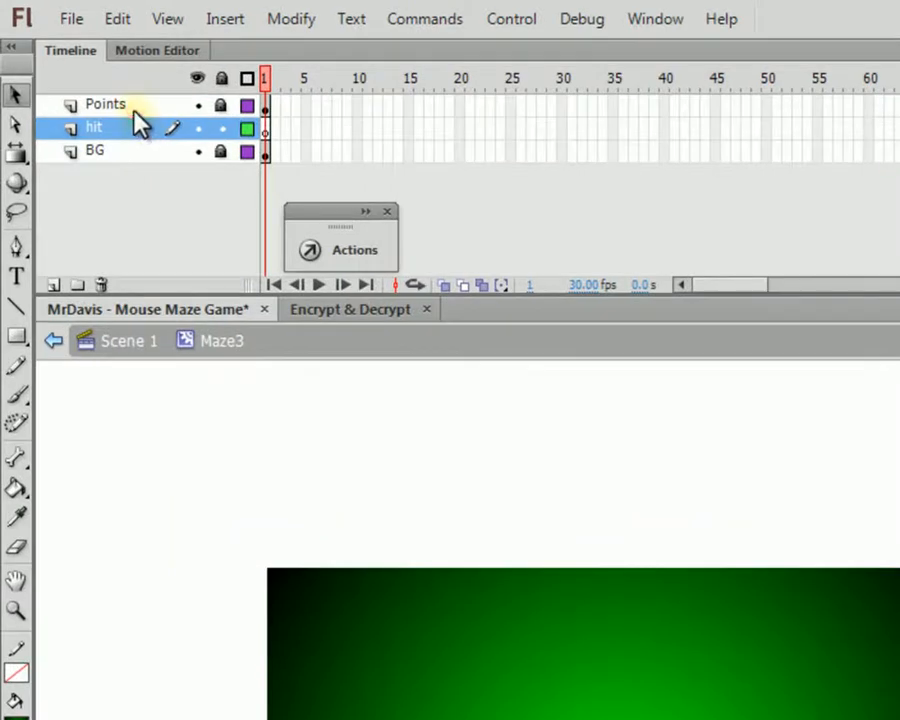
# - Add two new layers above the Points layer in Maze3, keeping their default names
pyautogui.click(72, 58)
pyautogui.click(54, 286)
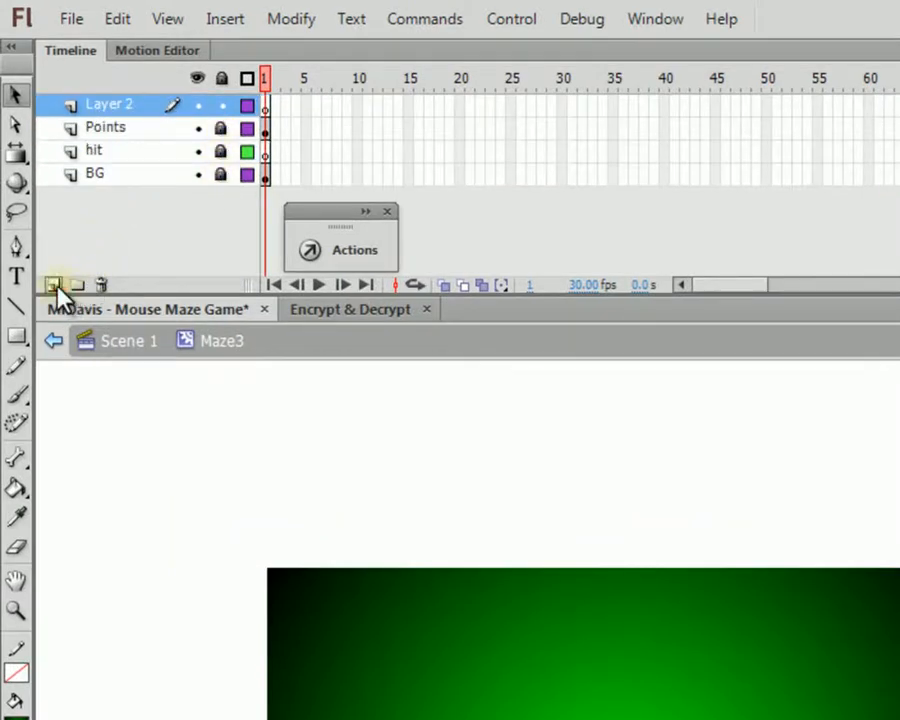
pyautogui.doubleClick(112, 106)
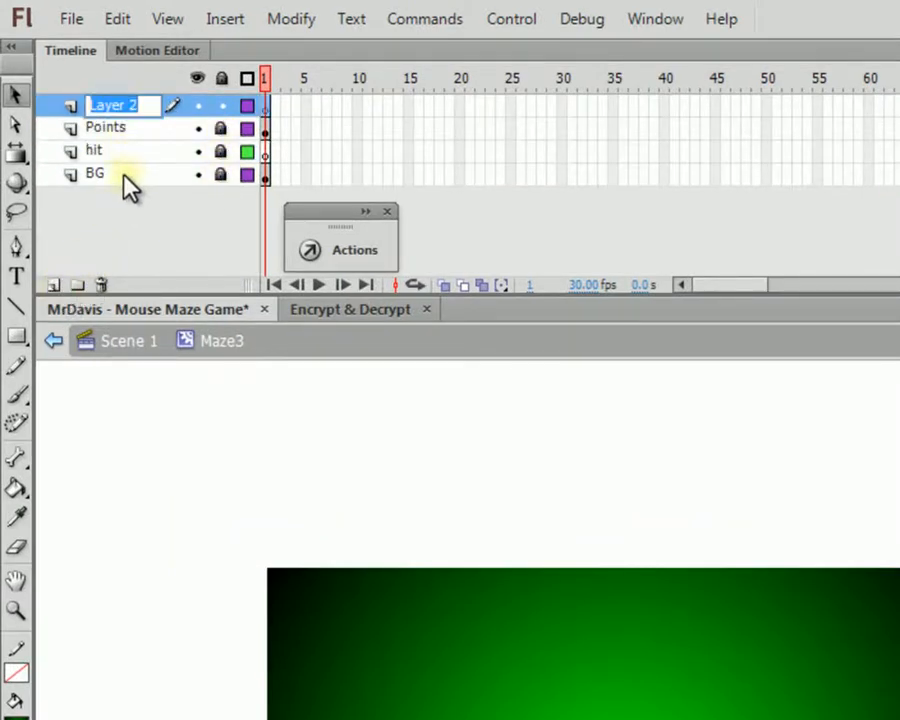
pyautogui.press('Return')
pyautogui.click(54, 286)
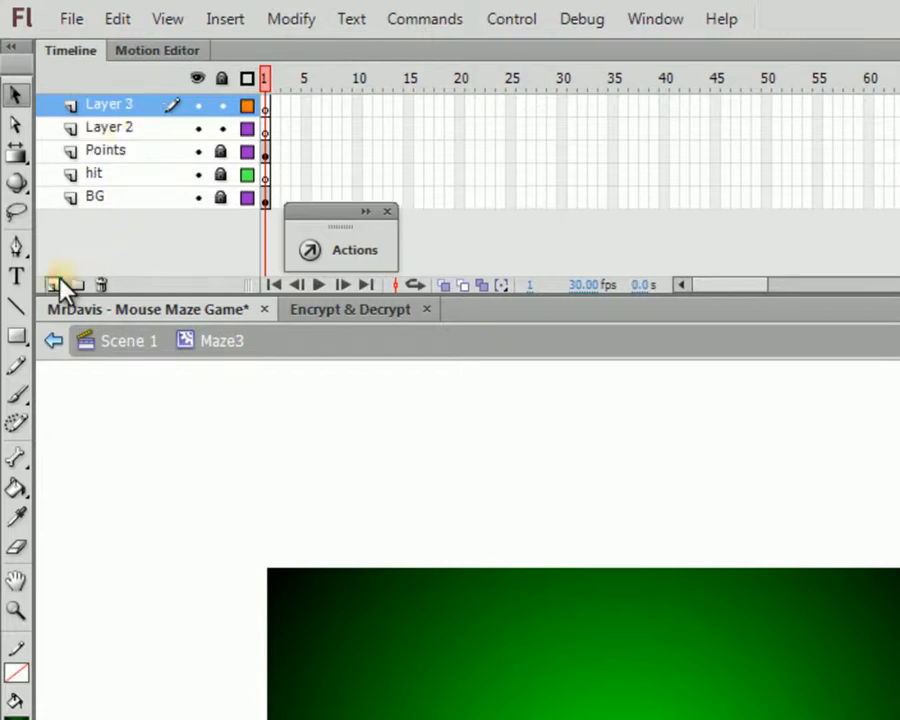
# - Draw a large yellow circle without a stroke on Layer 2 using the Oval tool, between the START and END points
pyautogui.click(135, 130)
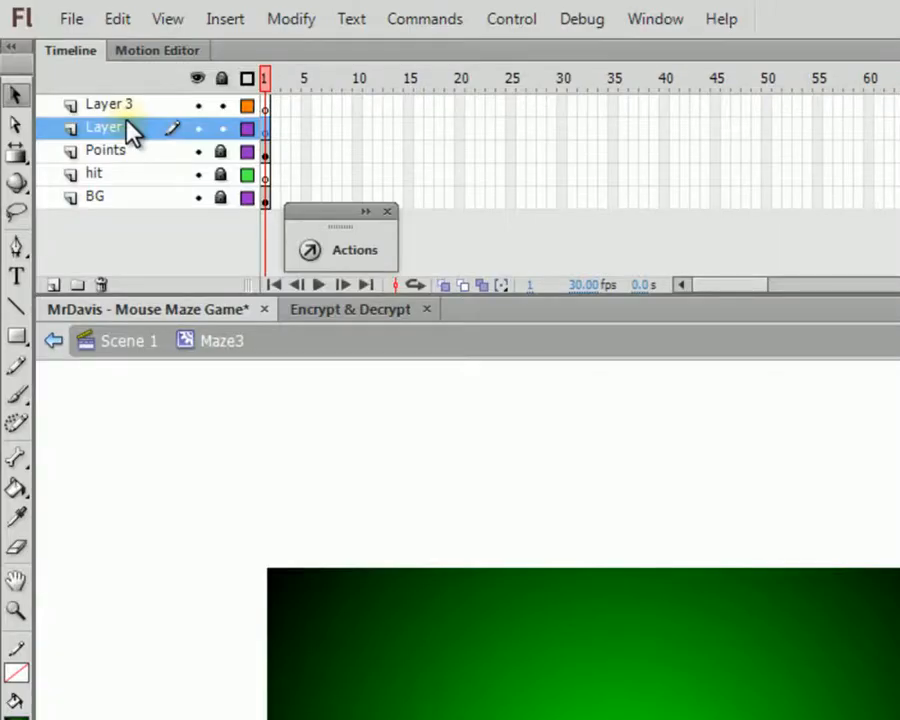
pyautogui.click(24, 340)
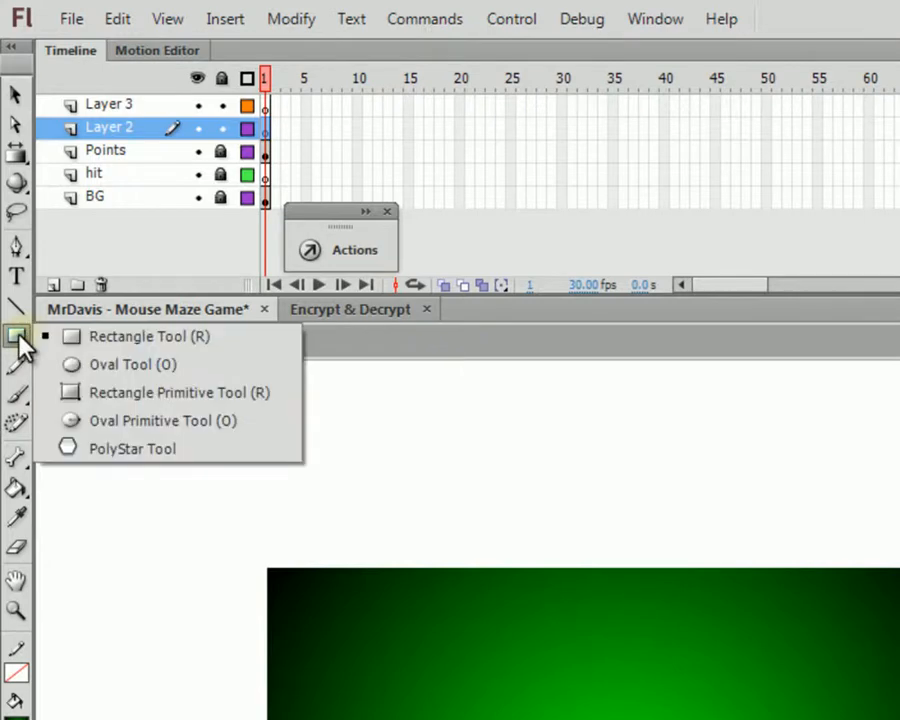
pyautogui.click(99, 365)
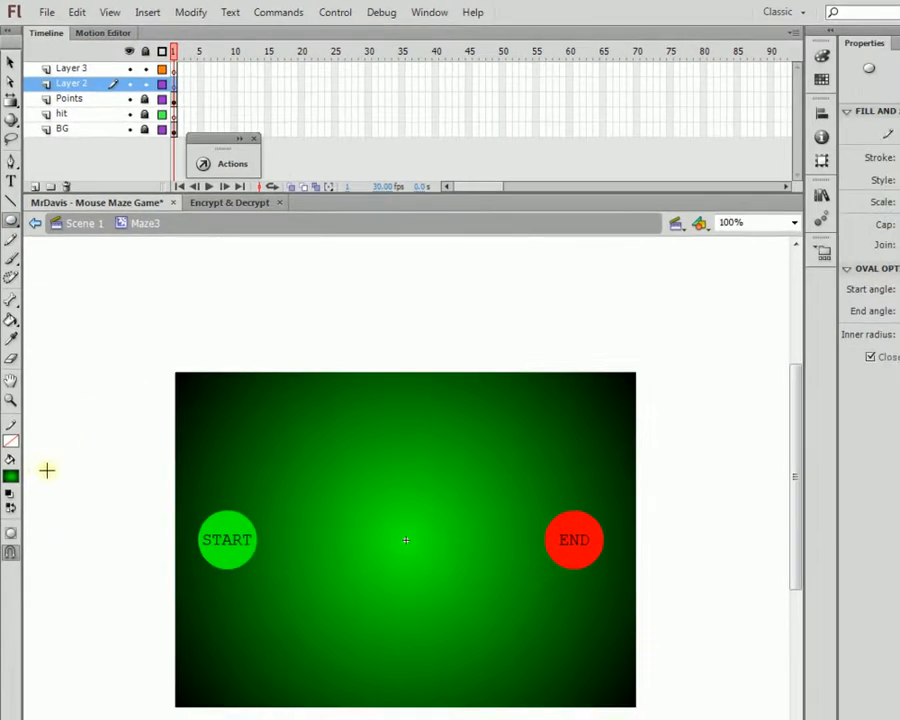
pyautogui.click(11, 478)
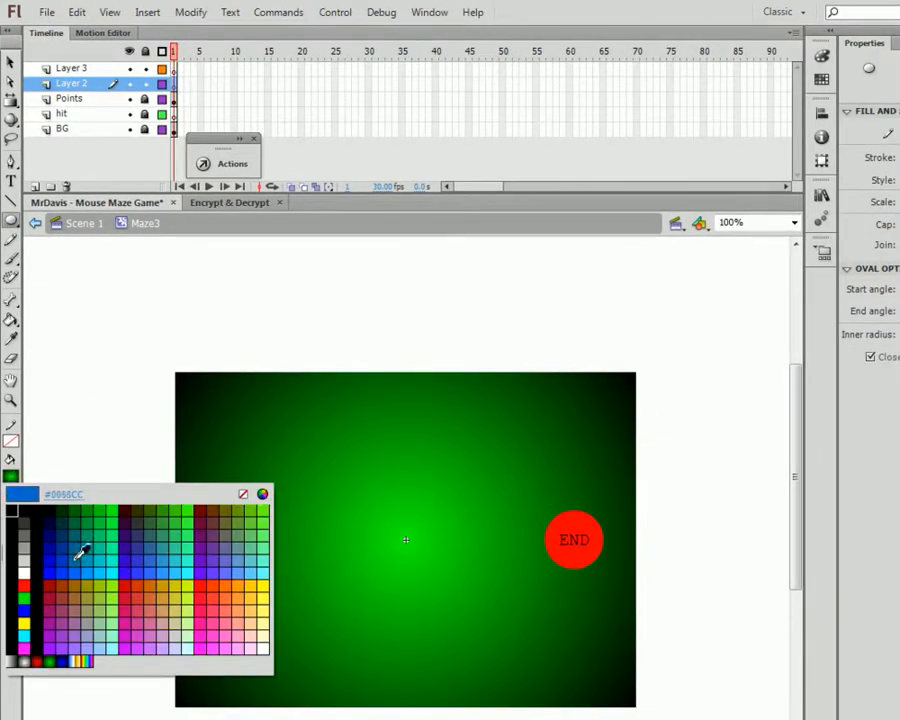
pyautogui.click(27, 615)
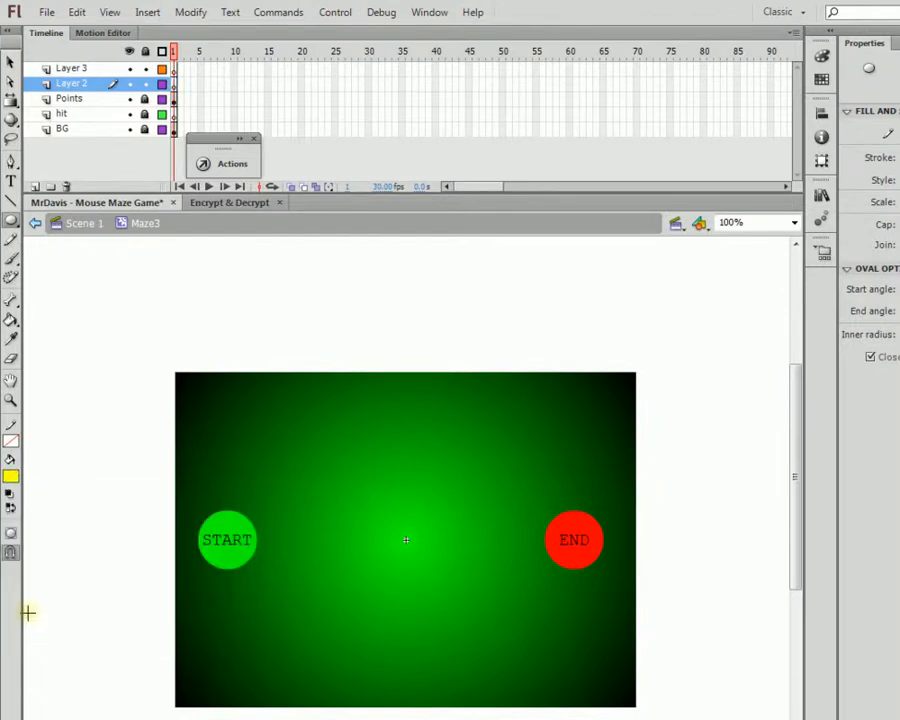
pyautogui.click(11, 443)
pyautogui.click(241, 460)
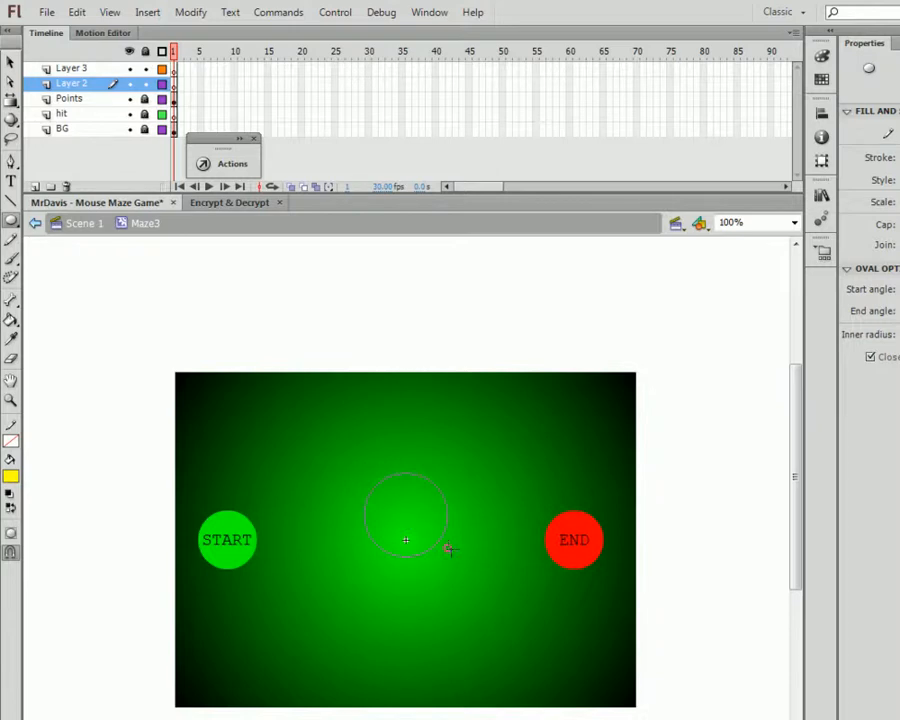
pyautogui.moveTo(440, 541); pyautogui.dragTo(463, 574)
# - Move the yellow circle slightly down inside the background and place a copy of it below, overlapping the background's lower edge
pyautogui.click(10, 62)
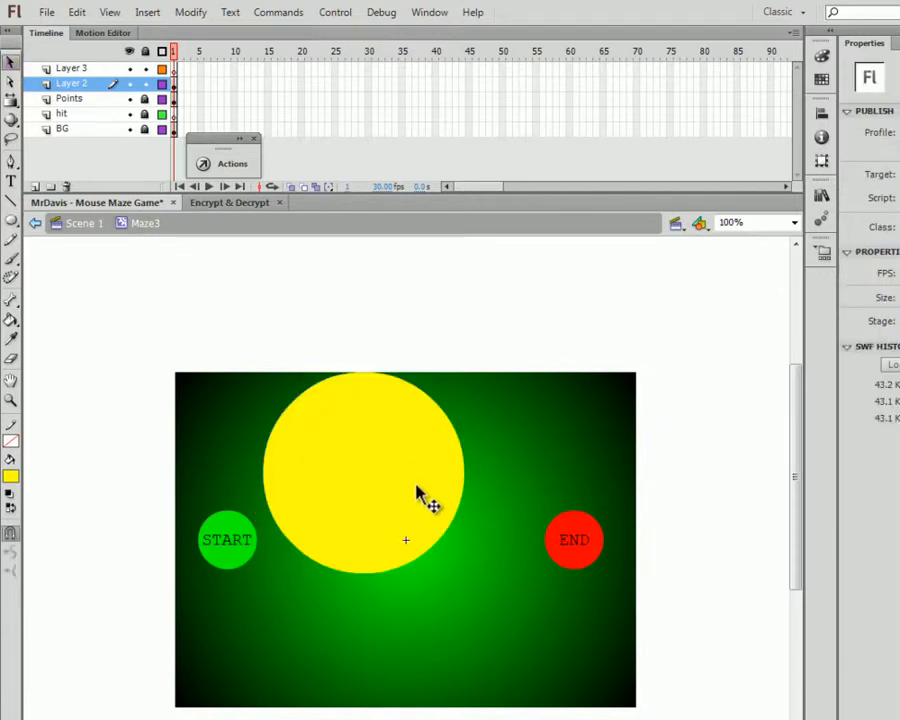
pyautogui.moveTo(415, 485)
pyautogui.mouseDown()
pyautogui.moveTo(421, 514)
pyautogui.moveTo(421, 506)
pyautogui.mouseUp()
pyautogui.click(477, 578)
pyautogui.click(388, 526)
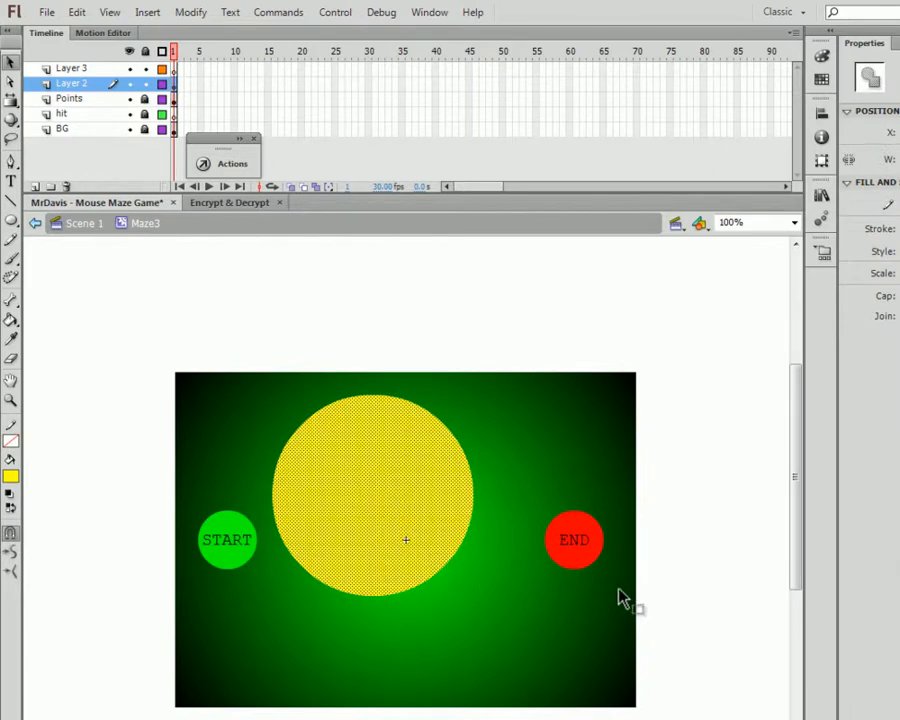
pyautogui.moveTo(404, 522); pyautogui.dragTo(542, 719)
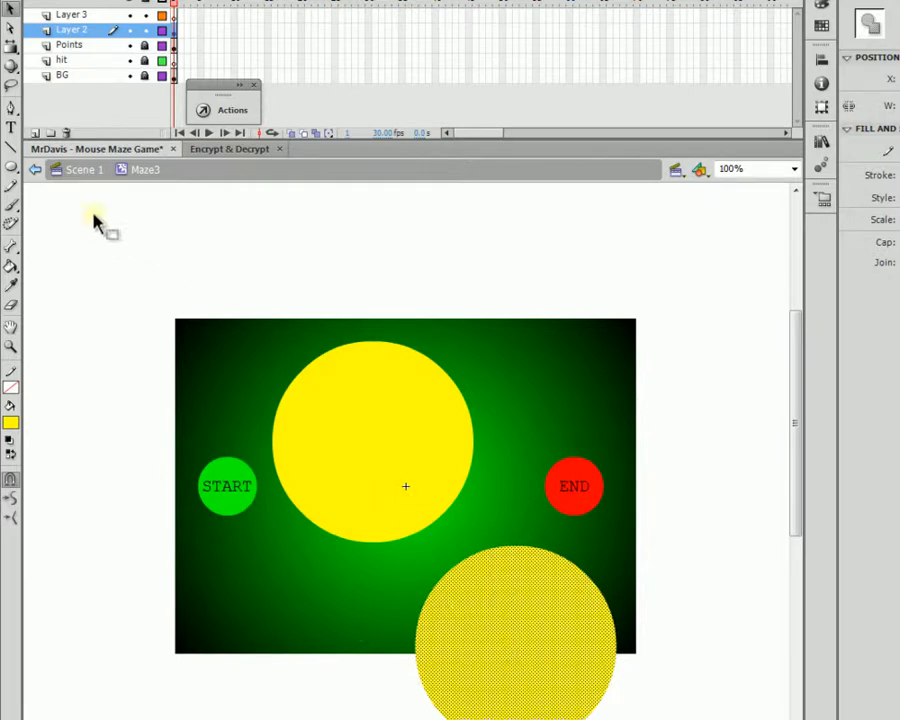
# - Scale the copied circle down proportionally to about 168.5 px wide with Free Transform, keeping it below the large circle
pyautogui.click(10, 47)
pyautogui.click(36, 62)
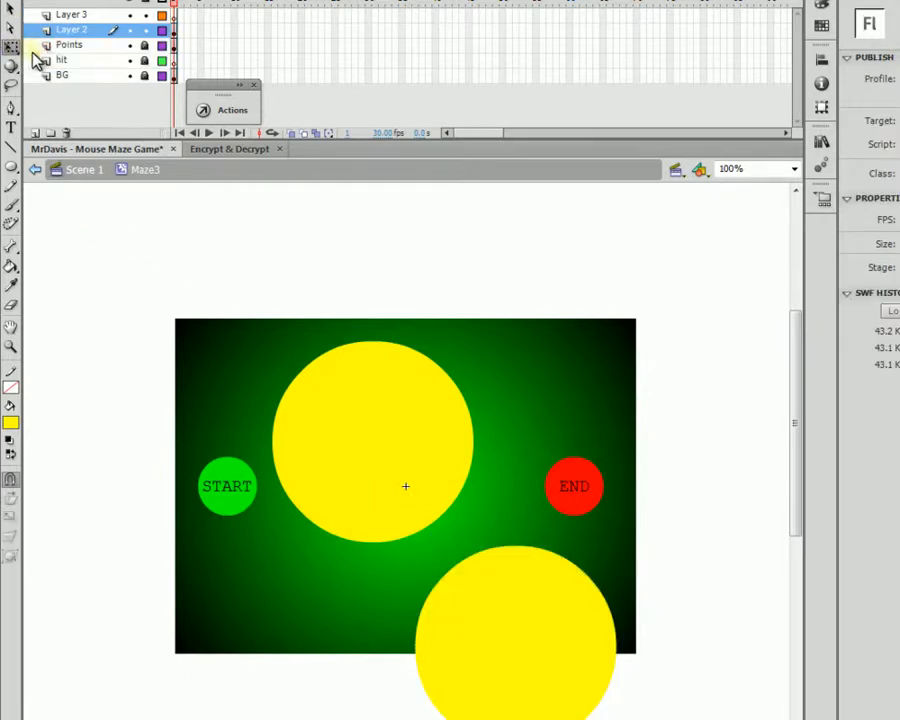
pyautogui.click(540, 688)
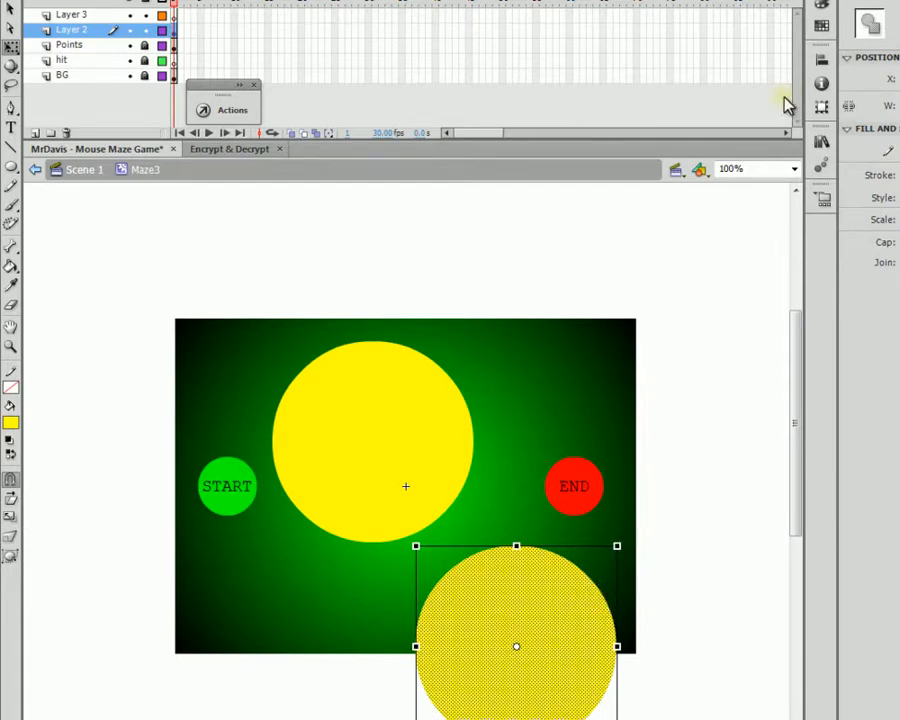
pyautogui.click(822, 106)
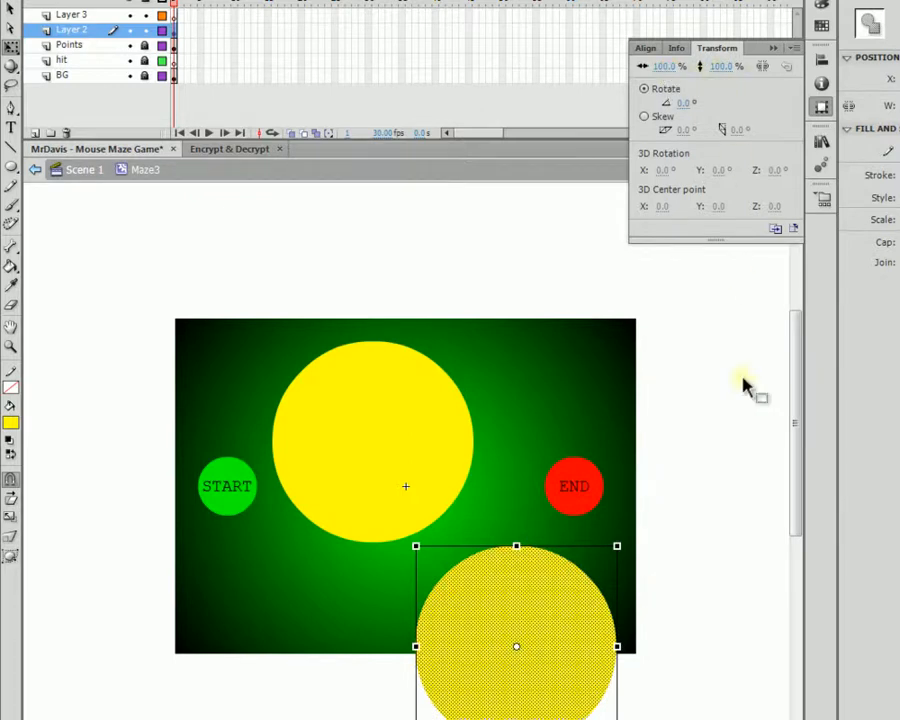
pyautogui.moveTo(616, 545); pyautogui.dragTo(554, 580)
pyautogui.moveTo(490, 703); pyautogui.dragTo(512, 640)
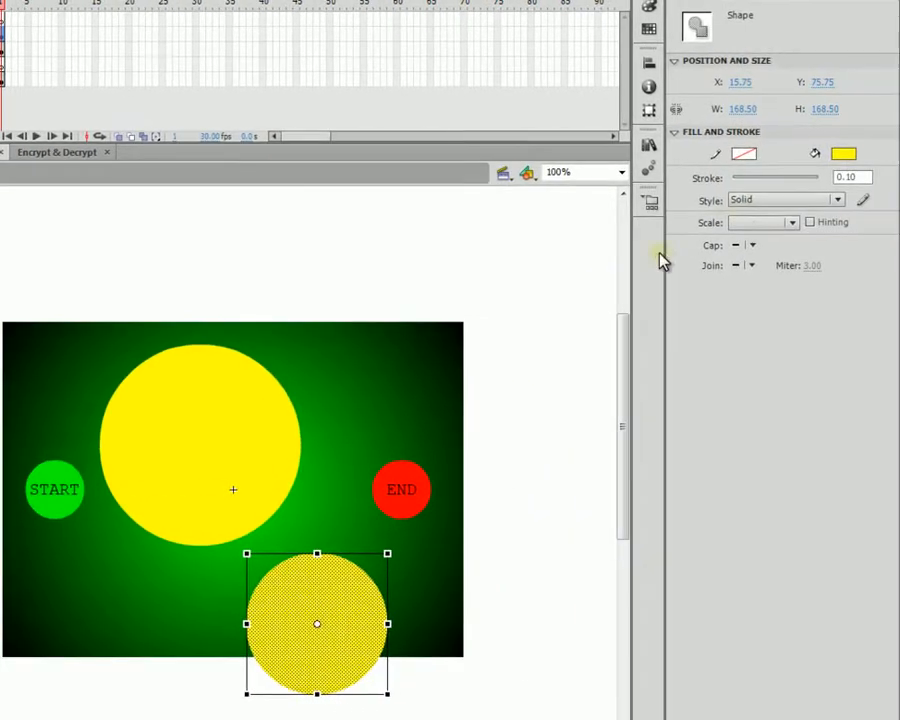
# - Change the smaller circle's fill to solid cyan and deselect it
pyautogui.click(843, 153)
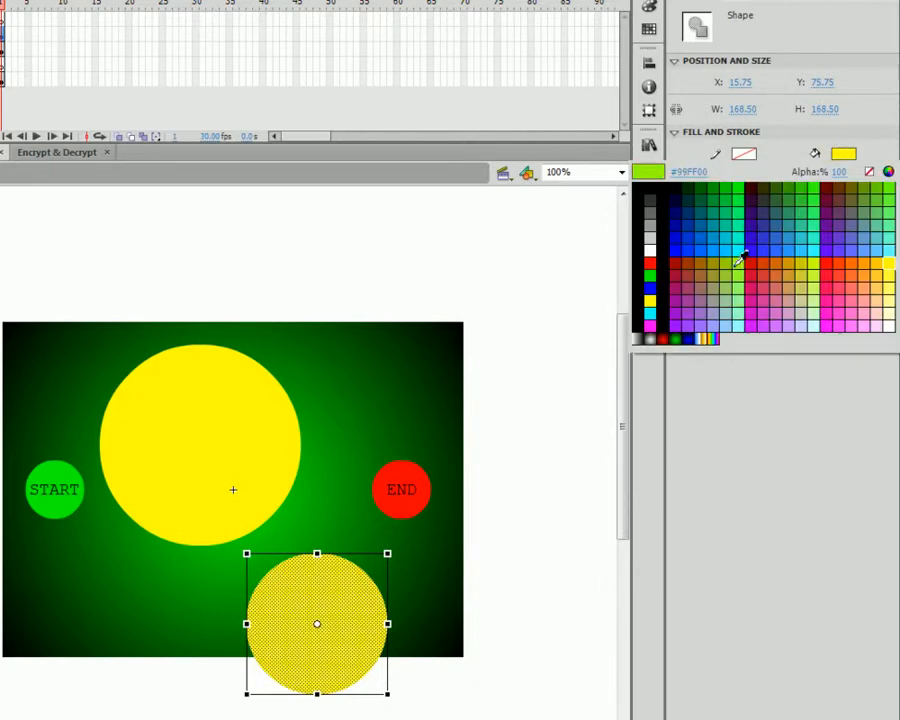
pyautogui.click(652, 251)
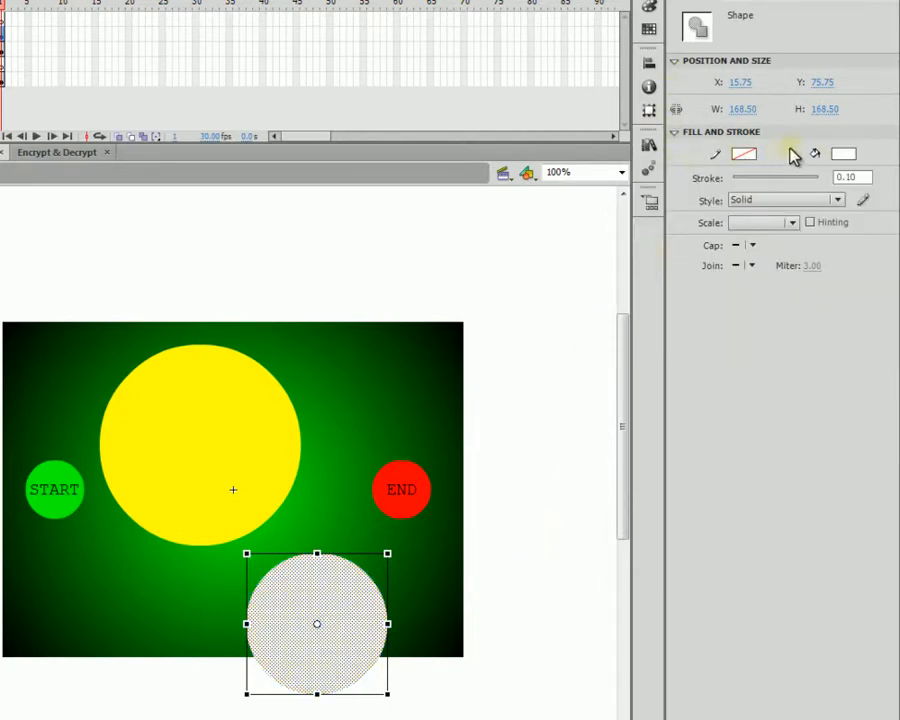
pyautogui.click(843, 153)
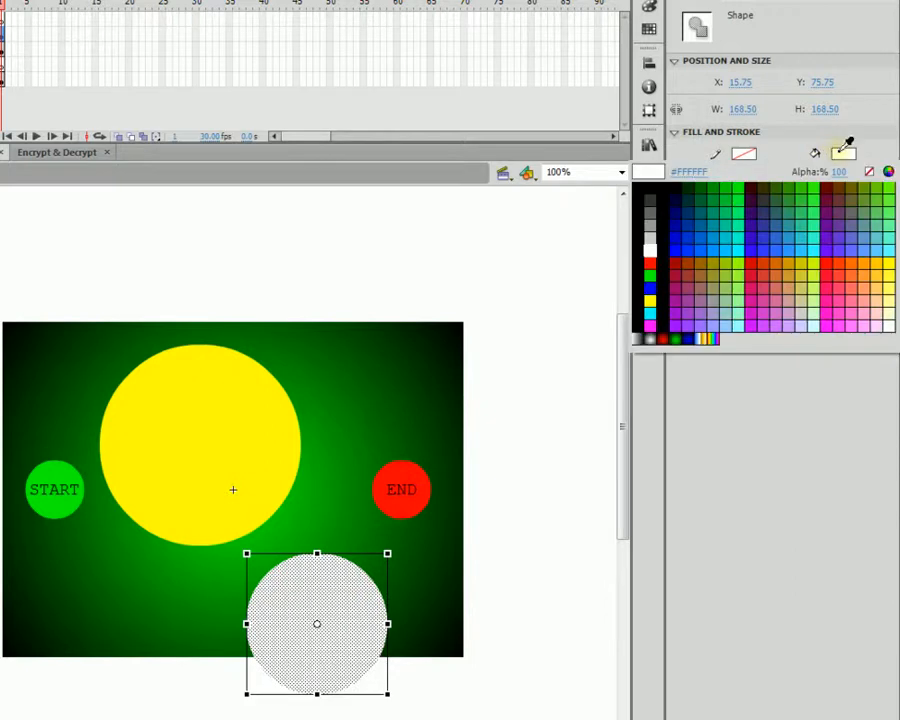
pyautogui.click(650, 312)
pyautogui.click(493, 643)
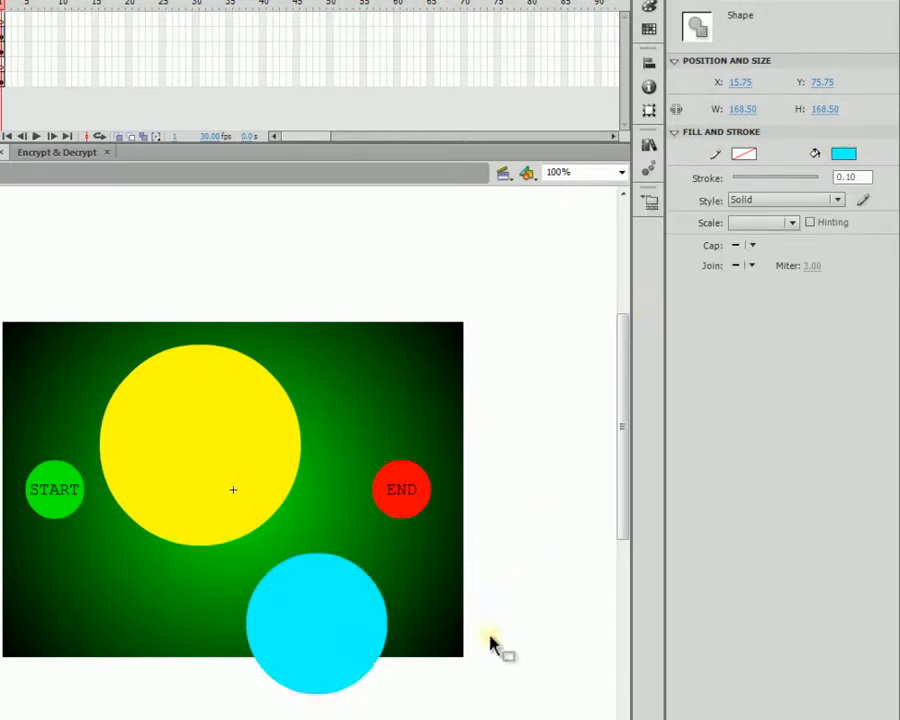
# - Select both circles and align them to the stage's horizontal and vertical centre, with the cyan circle inside the yellow one
pyautogui.click(362, 646)
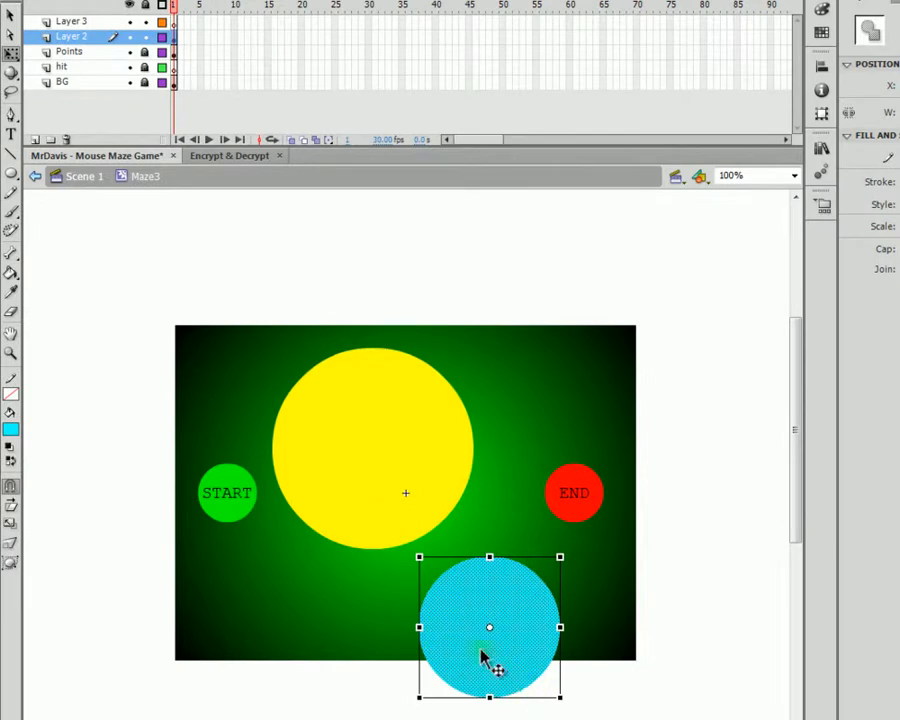
pyautogui.keyDown('shift'); pyautogui.click(378, 468); pyautogui.keyUp('shift')
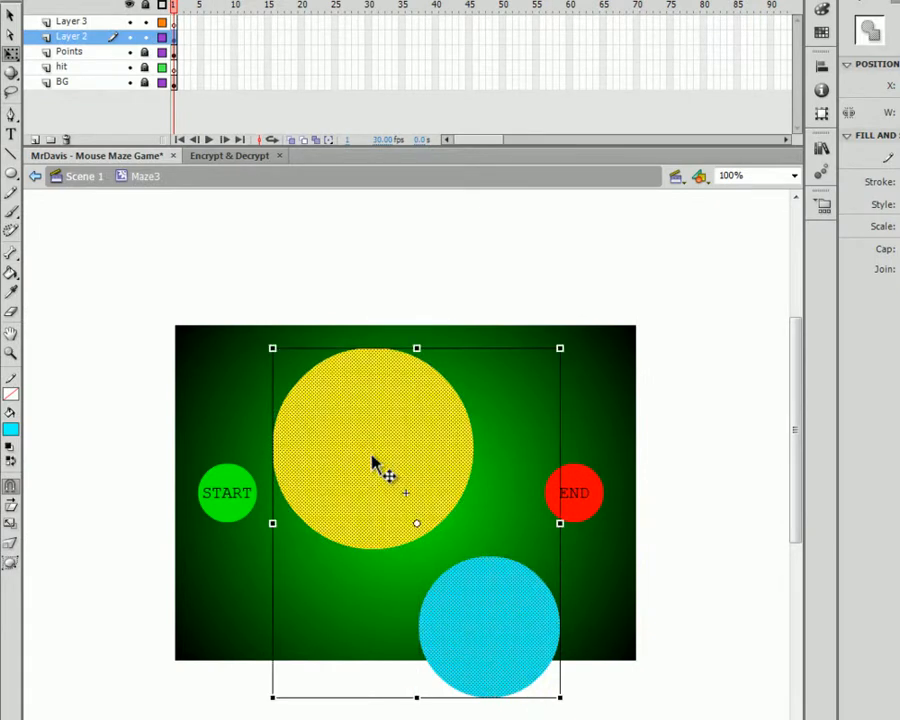
pyautogui.click(819, 68)
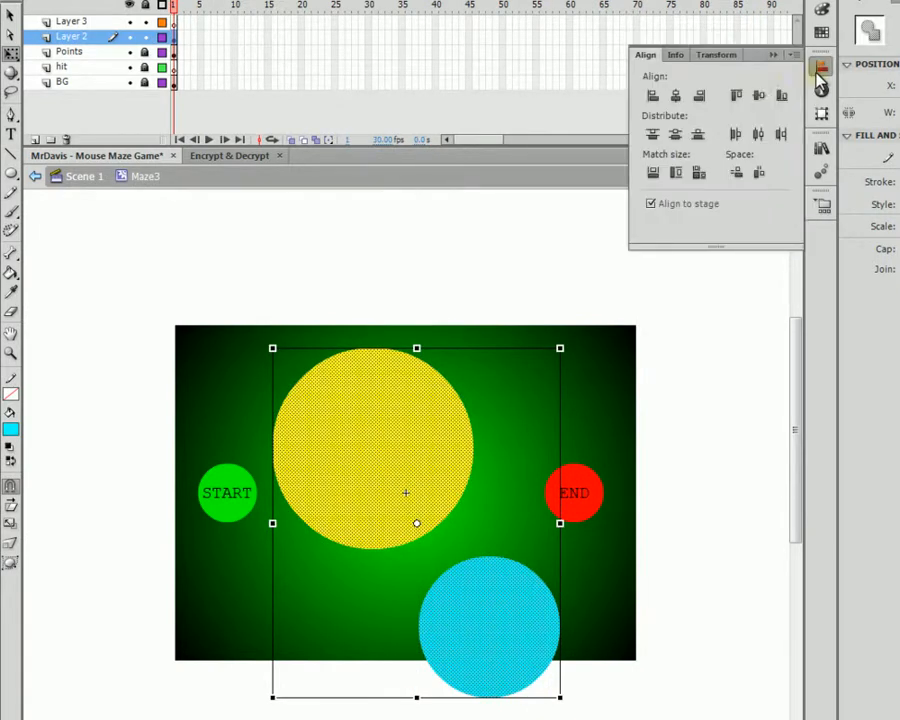
pyautogui.click(676, 95)
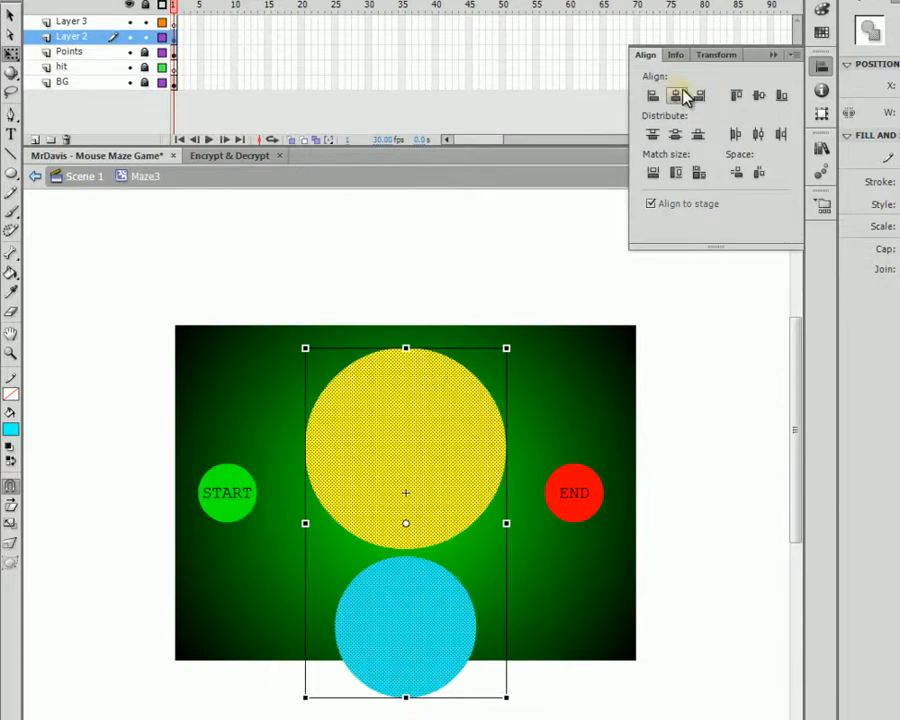
pyautogui.click(759, 95)
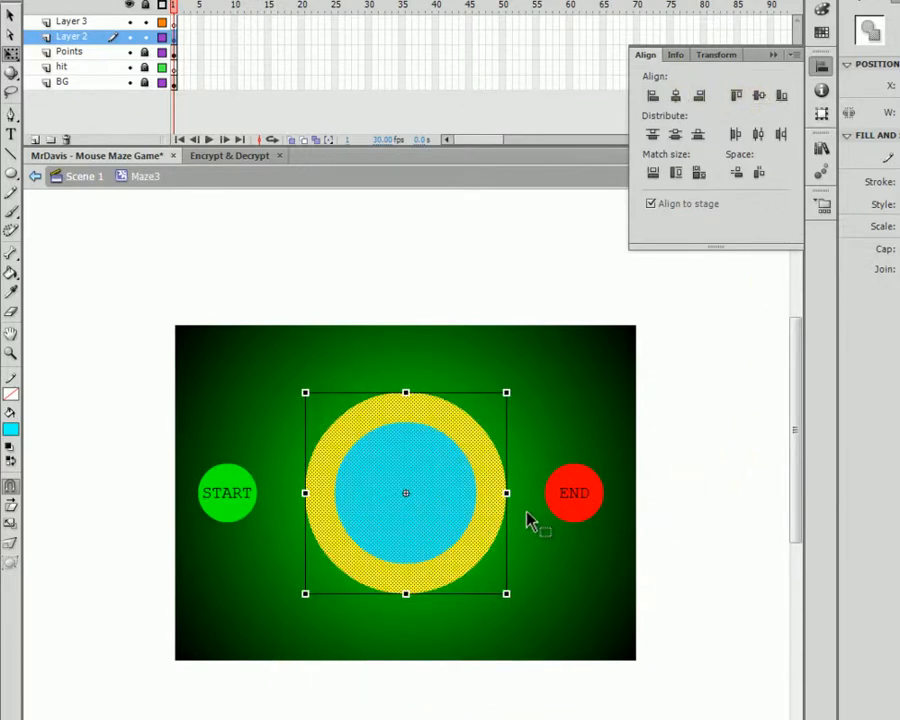
pyautogui.click(584, 550)
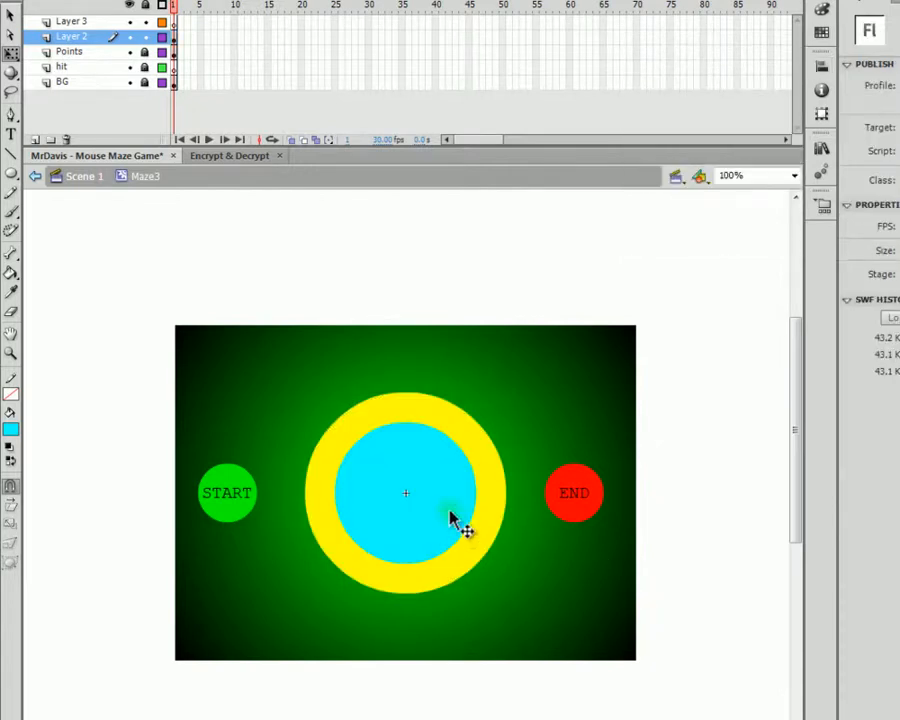
# - Try moving the cyan circle off the yellow one, and undo the move
pyautogui.moveTo(450, 505); pyautogui.dragTo(588, 370)
pyautogui.hotkey('ctrl', 'z')
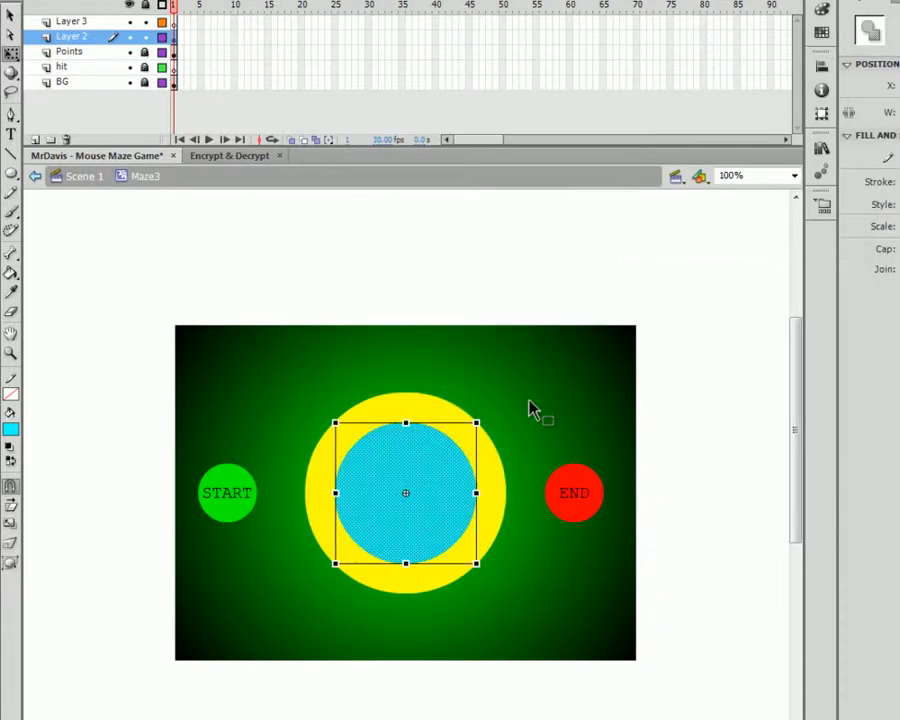
# - Draw a small test oval above START with Object Drawing mode on, and undo it
pyautogui.click(12, 173)
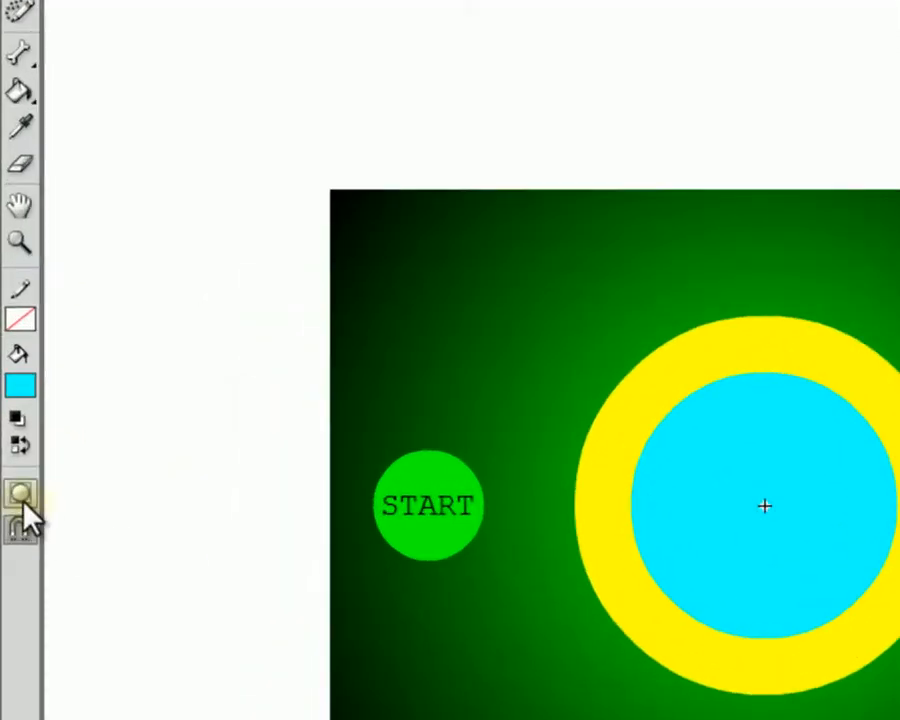
pyautogui.click(22, 498)
pyautogui.moveTo(450, 223); pyautogui.dragTo(512, 300)
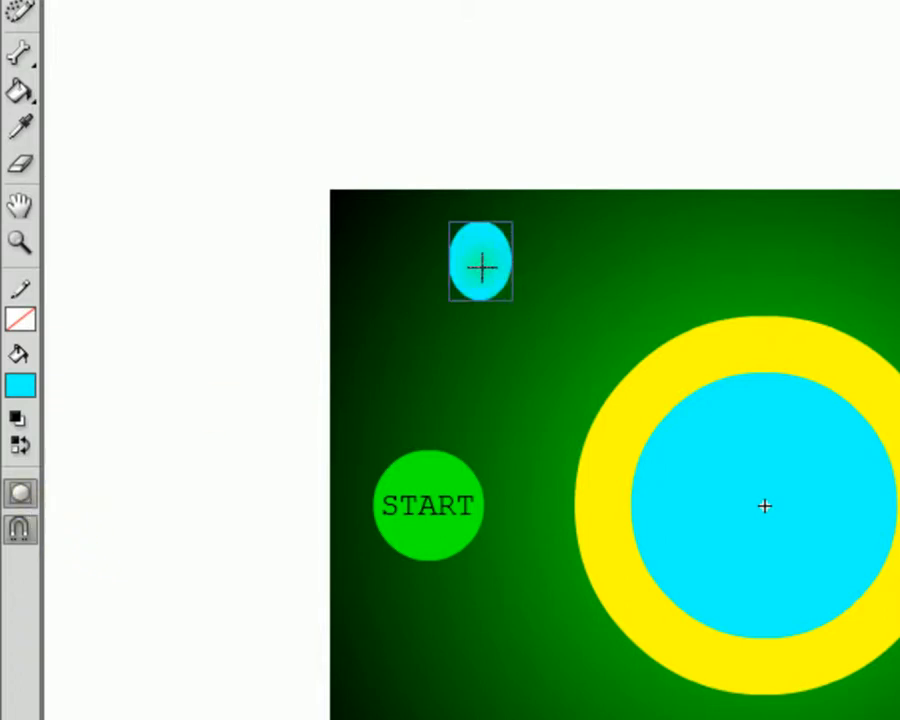
pyautogui.hotkey('ctrl', 'z')
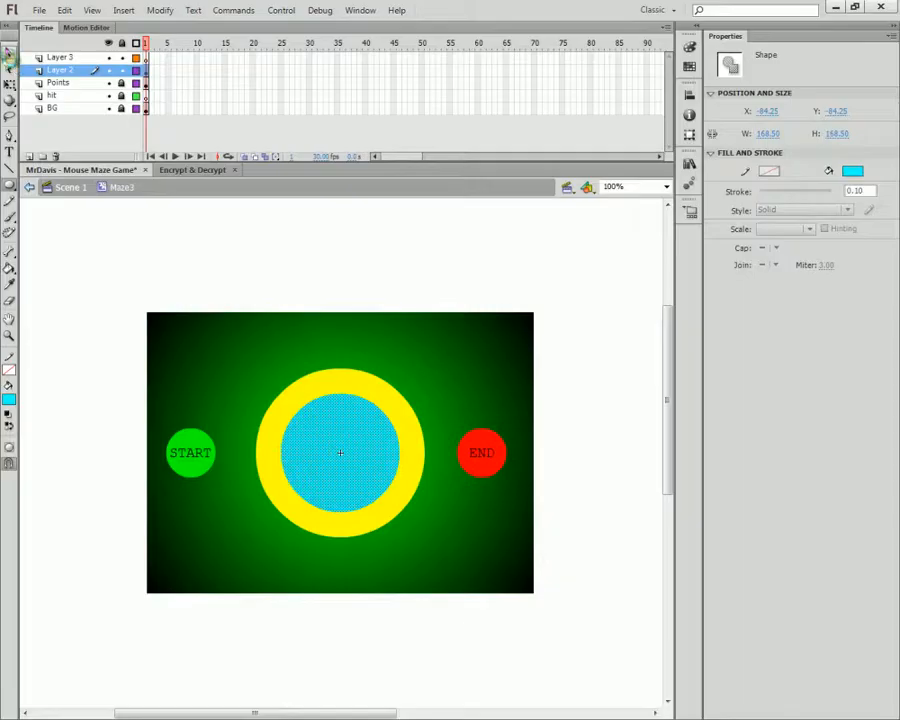
# - Delete the cyan circle so that the yellow circle becomes an open ring
pyautogui.click(9, 54)
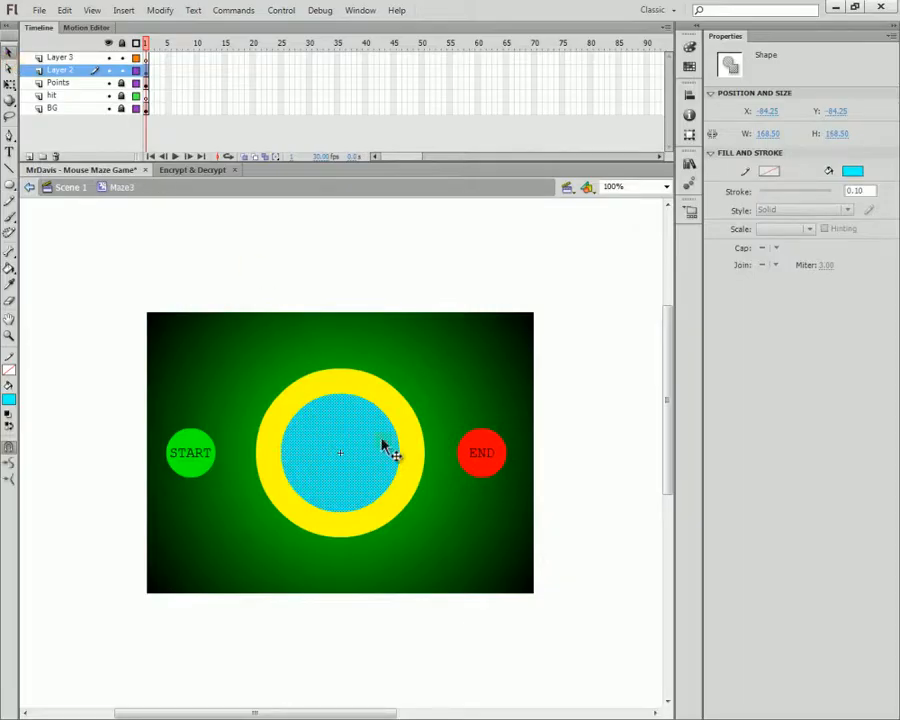
pyautogui.press('Delete')
# - Enlarge the yellow ring to about 360 × 360 px and move it over START to about X -251, Y -180
pyautogui.click(343, 519)
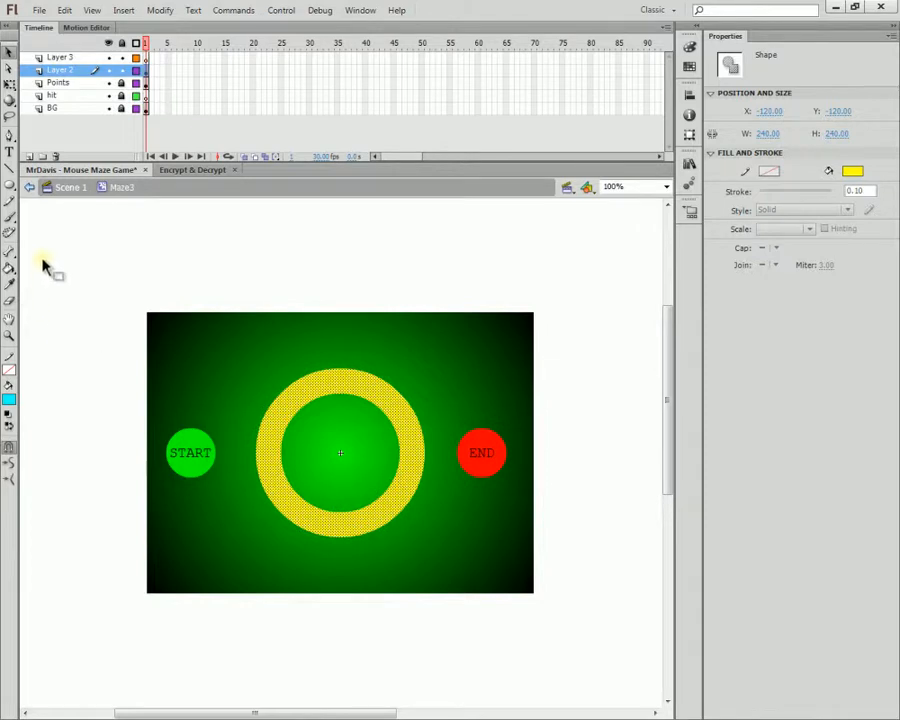
pyautogui.click(9, 84)
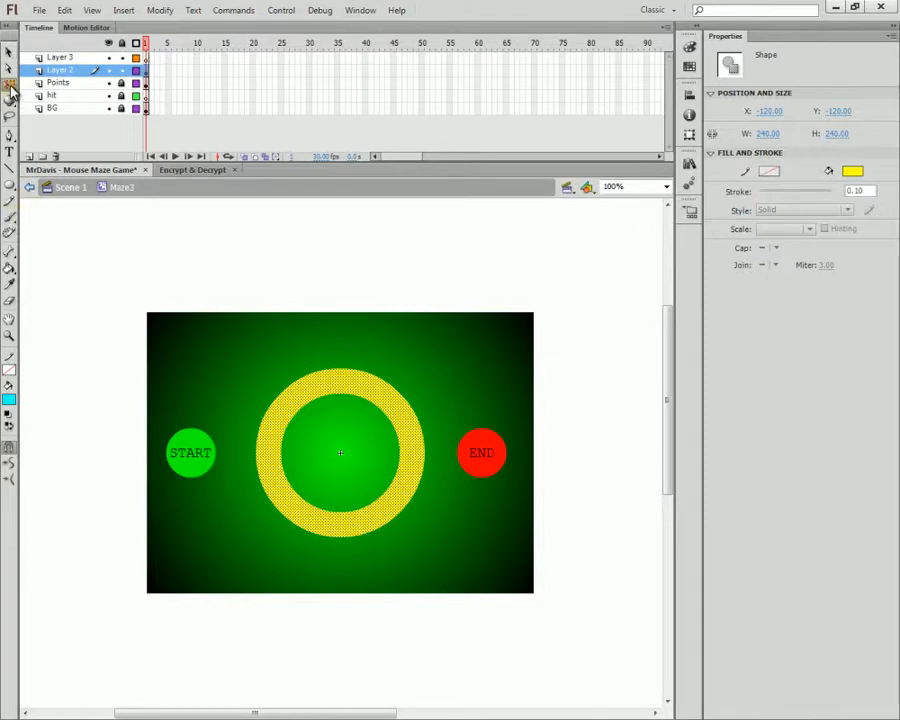
pyautogui.moveTo(255, 369); pyautogui.dragTo(183, 328)
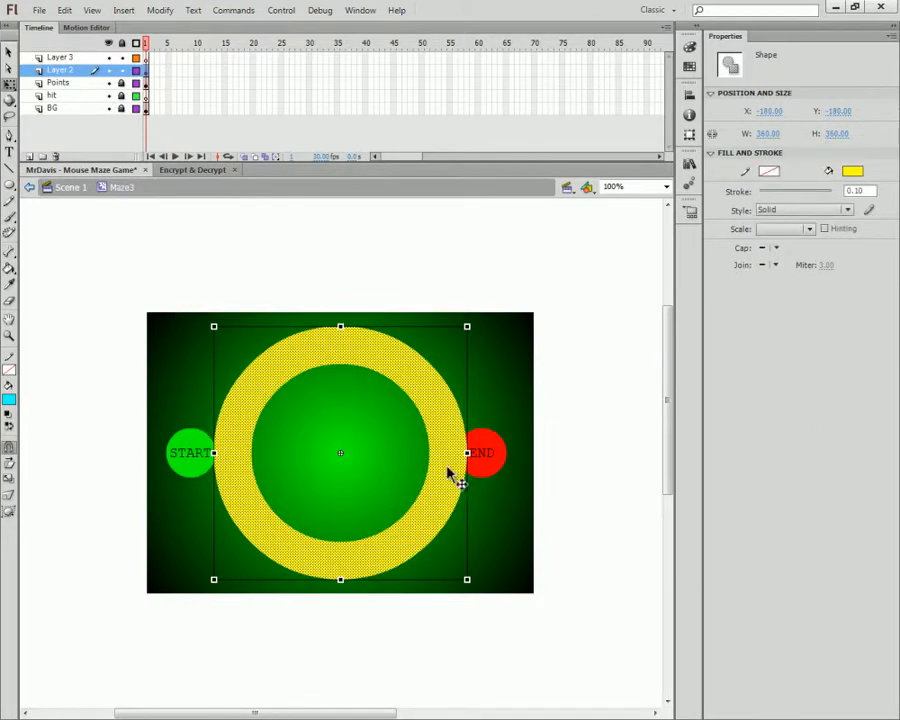
pyautogui.moveTo(448, 472); pyautogui.dragTo(402, 474)
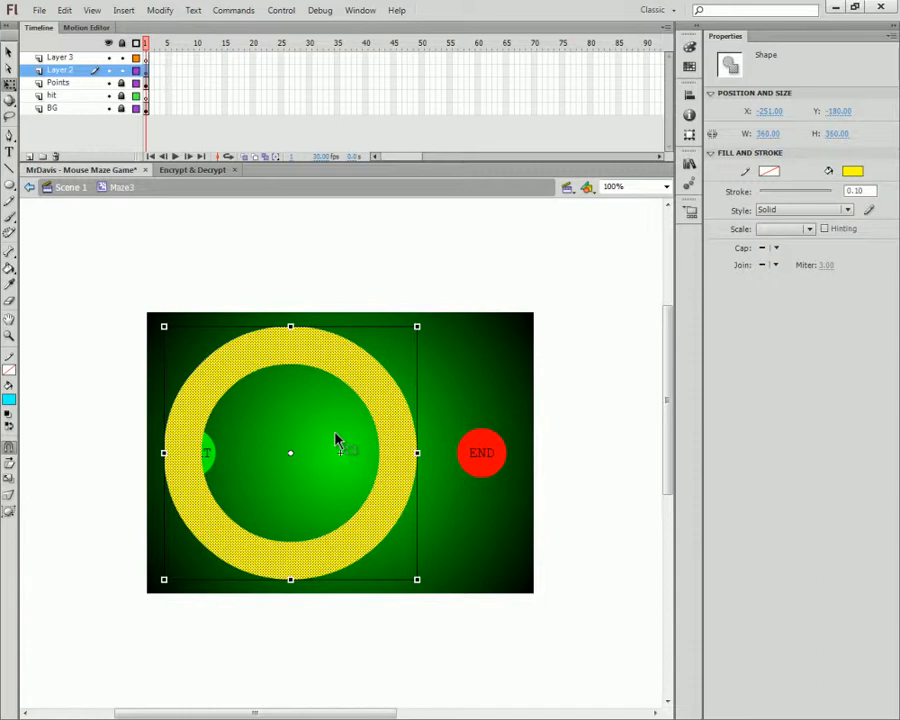
pyautogui.click(458, 515)
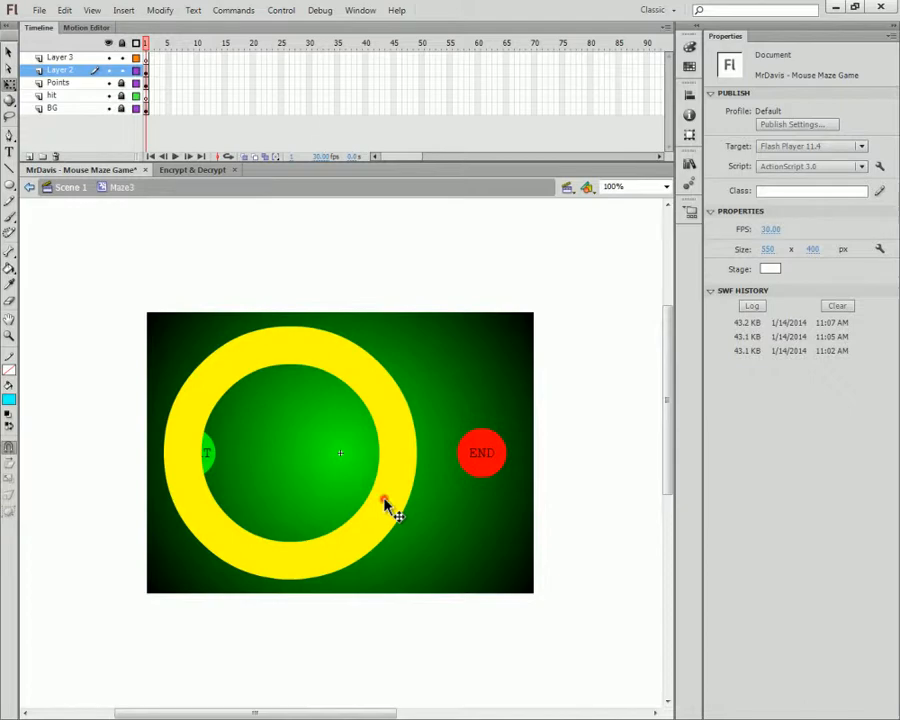
# - Copy the yellow ring, lock Layer 2, and paste the copy onto Layer 3
pyautogui.click(385, 502)
pyautogui.rightClick(385, 502)
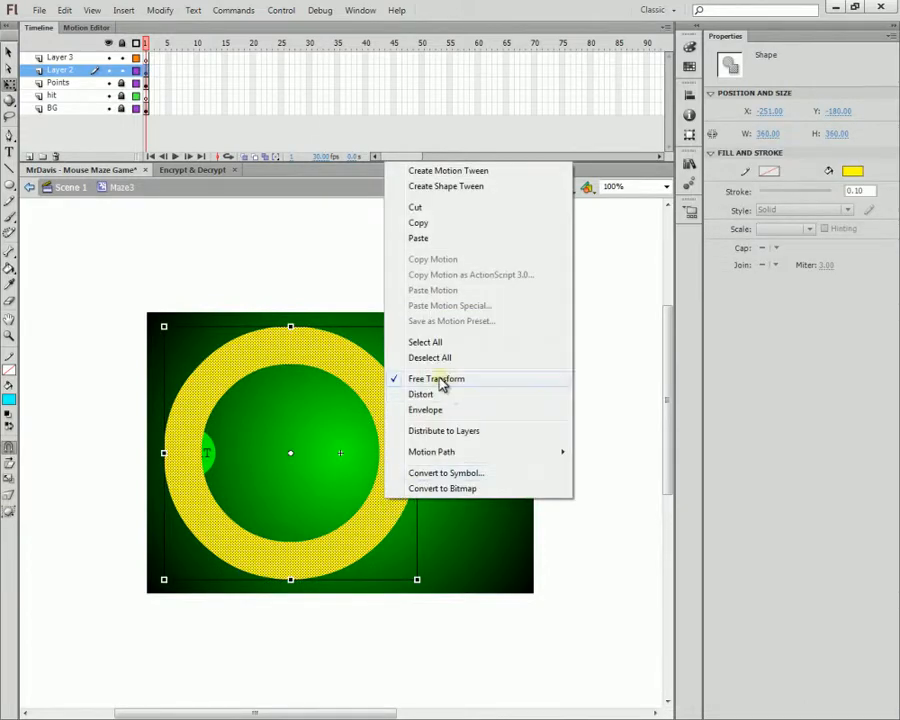
pyautogui.click(441, 222)
pyautogui.click(121, 70)
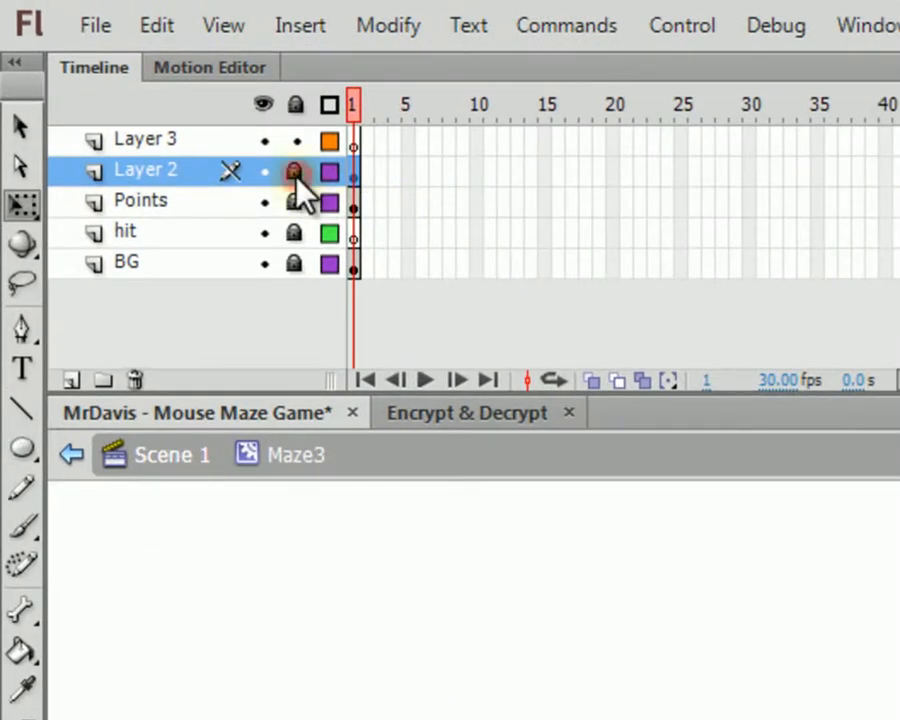
pyautogui.click(158, 141)
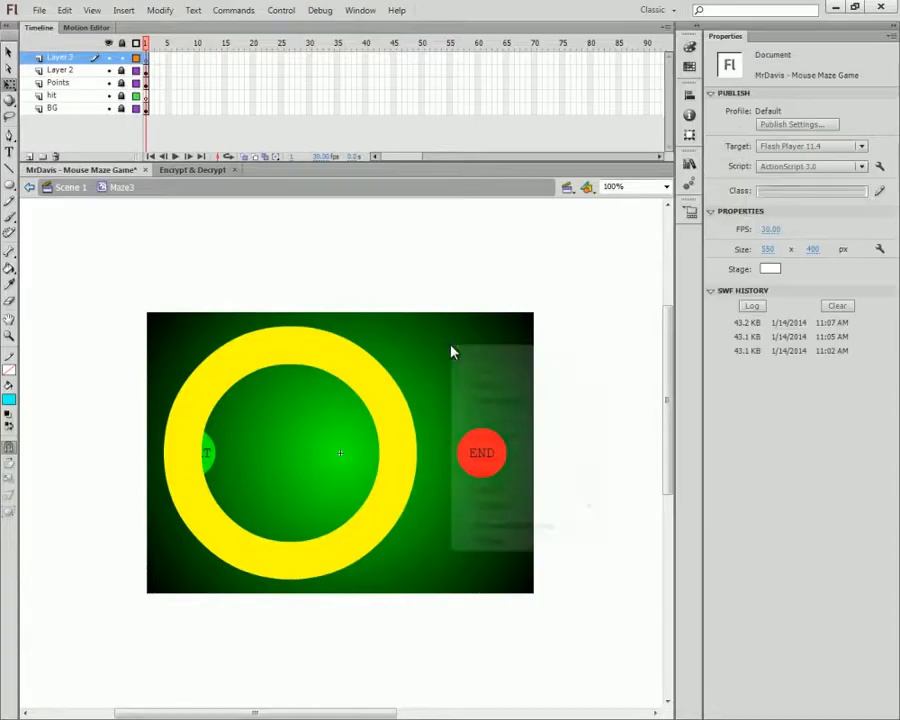
pyautogui.rightClick(450, 348)
pyautogui.click(483, 387)
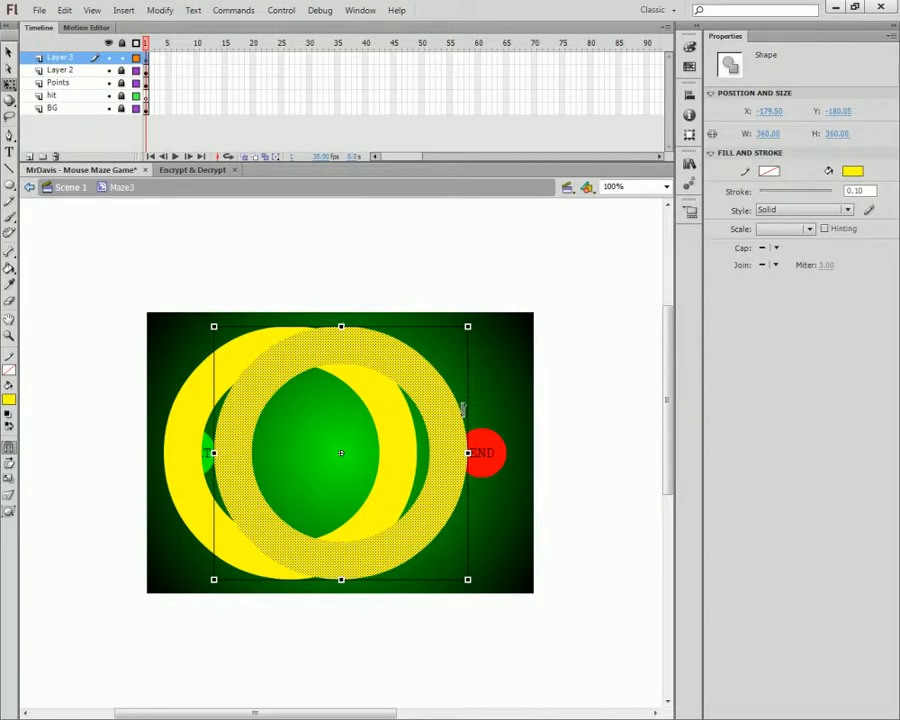
# - Move the Layer 3 ring towards END to about X -51, Y -184, still overlapping the Layer 2 ring
pyautogui.click(501, 372)
pyautogui.moveTo(435, 391); pyautogui.dragTo(409, 347)
pyautogui.moveTo(463, 316); pyautogui.dragTo(553, 360)
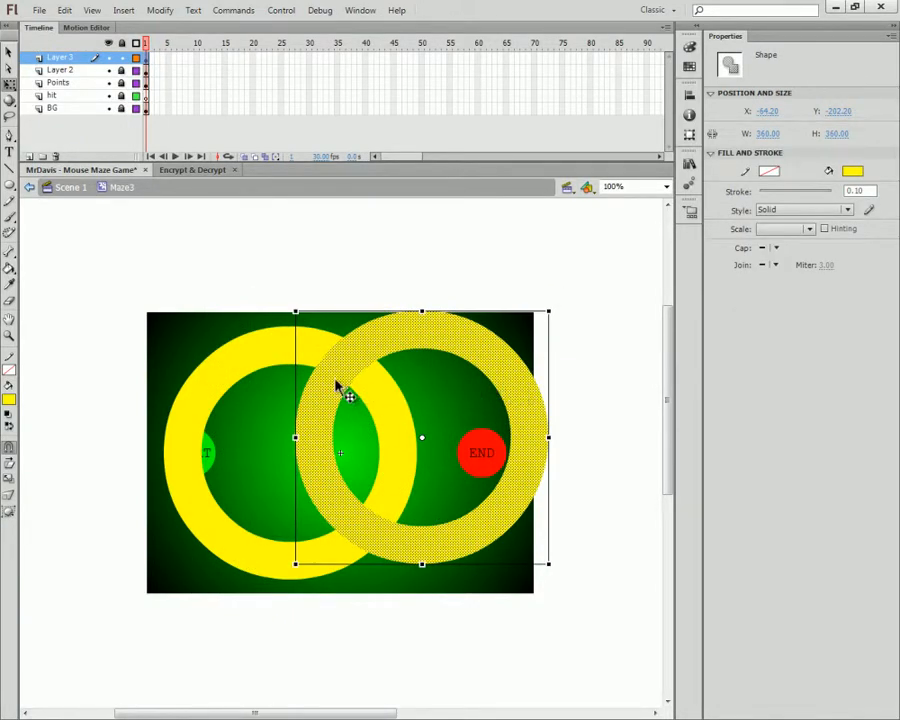
pyautogui.moveTo(336, 384)
pyautogui.mouseDown()
pyautogui.moveTo(205, 400)
pyautogui.moveTo(325, 402)
pyautogui.moveTo(312, 405)
pyautogui.moveTo(336, 397)
pyautogui.mouseUp()
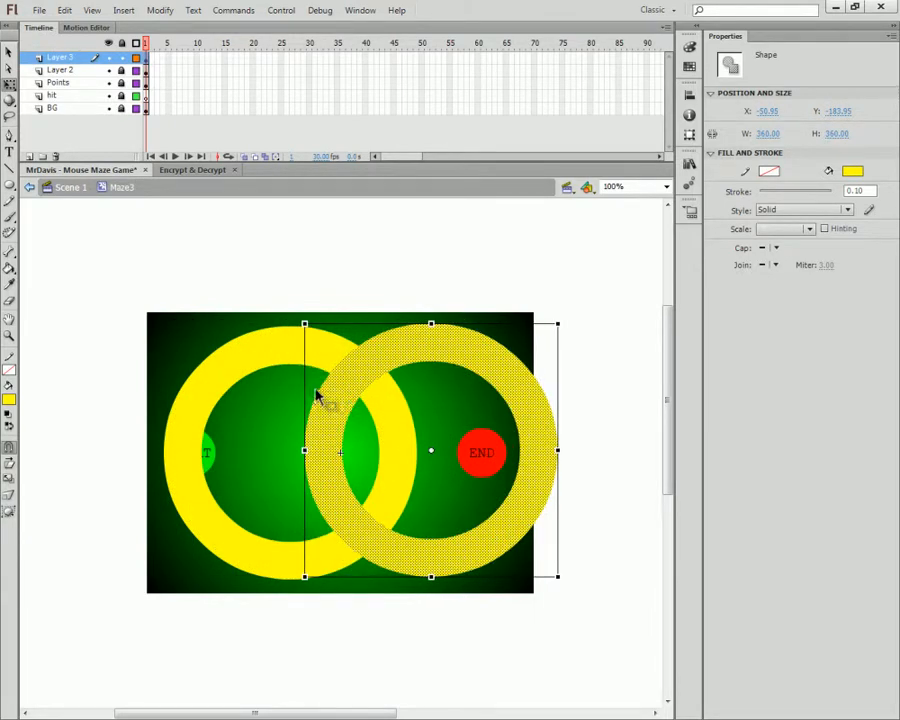
pyautogui.click(128, 361)
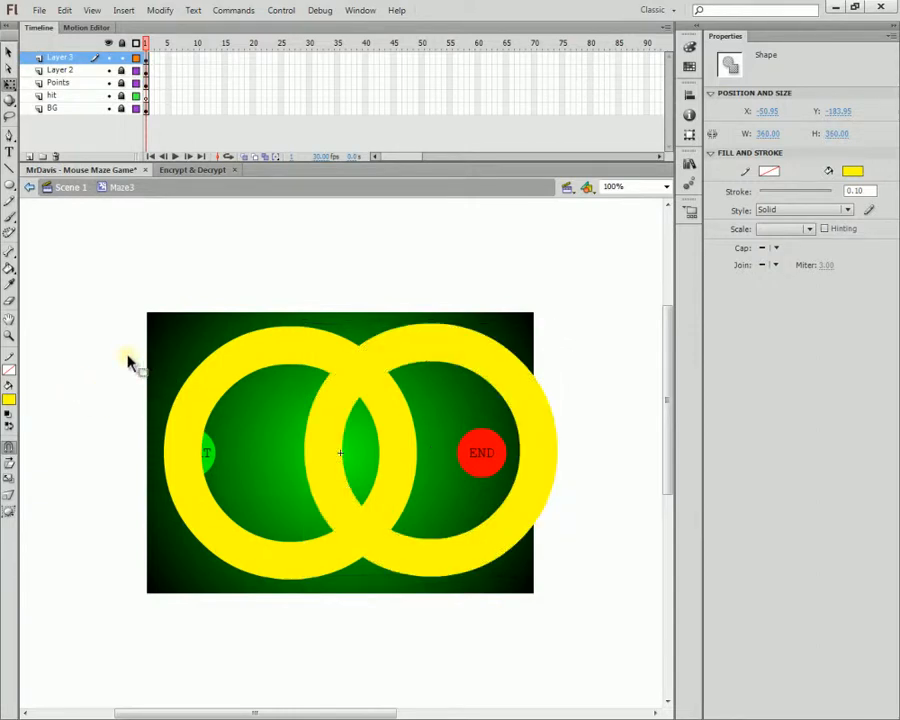
# - Draw a borderless cyan rectangle about 240 × 450 px on Layer 3, covering the END-side half of the second ring
pyautogui.click(9, 400)
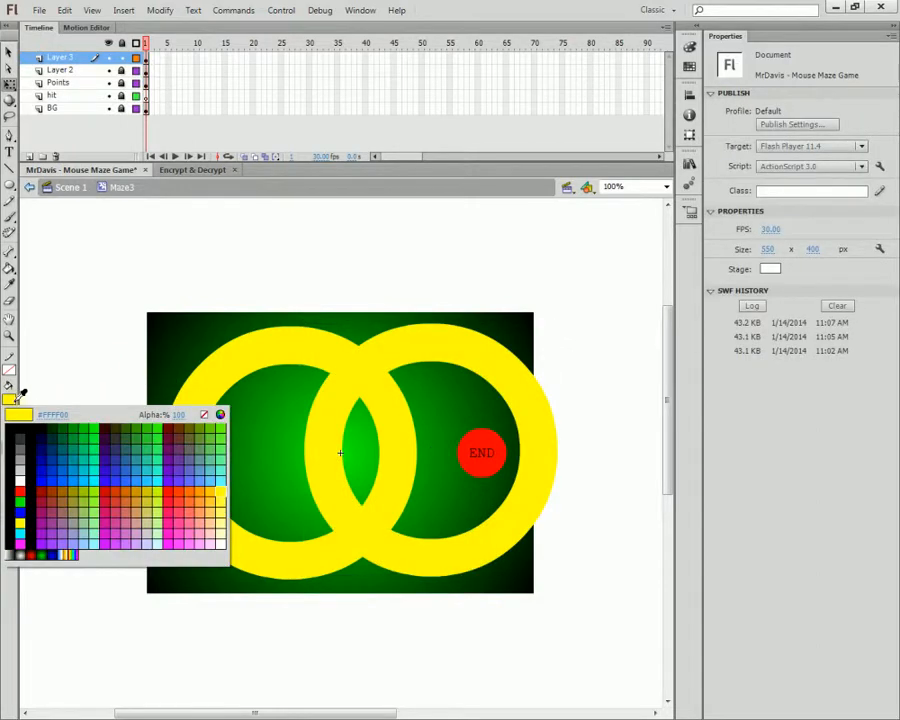
pyautogui.click(30, 524)
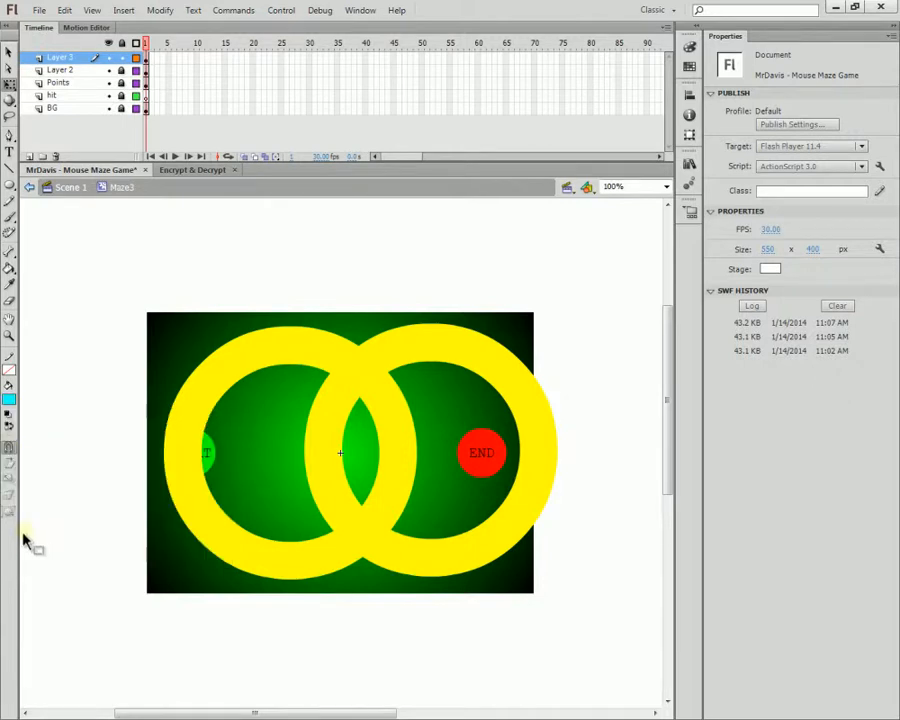
pyautogui.click(10, 189)
pyautogui.click(36, 187)
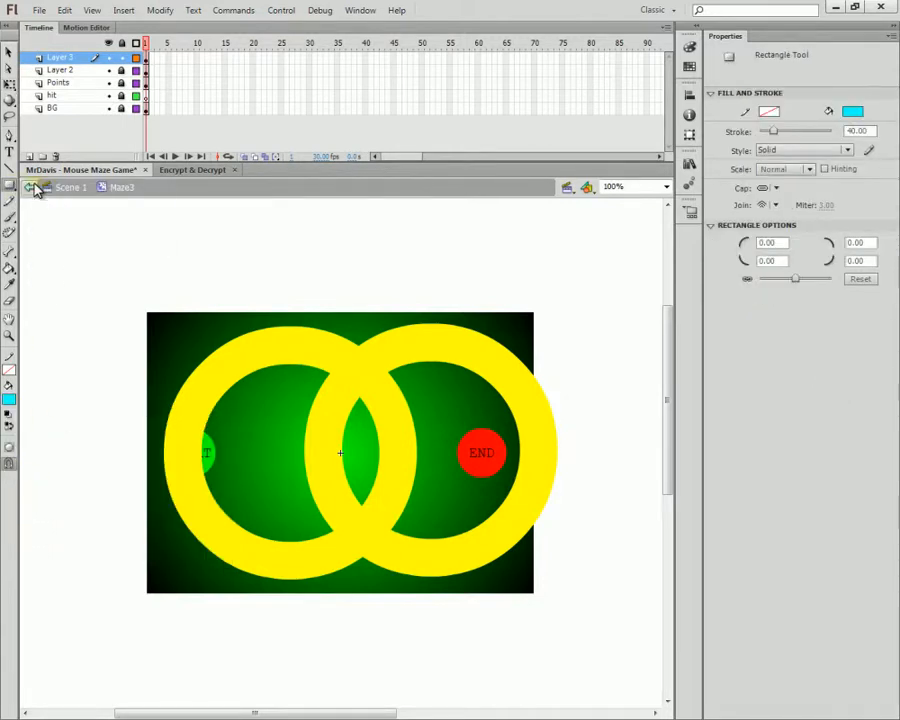
pyautogui.moveTo(600, 285); pyautogui.dragTo(432, 601)
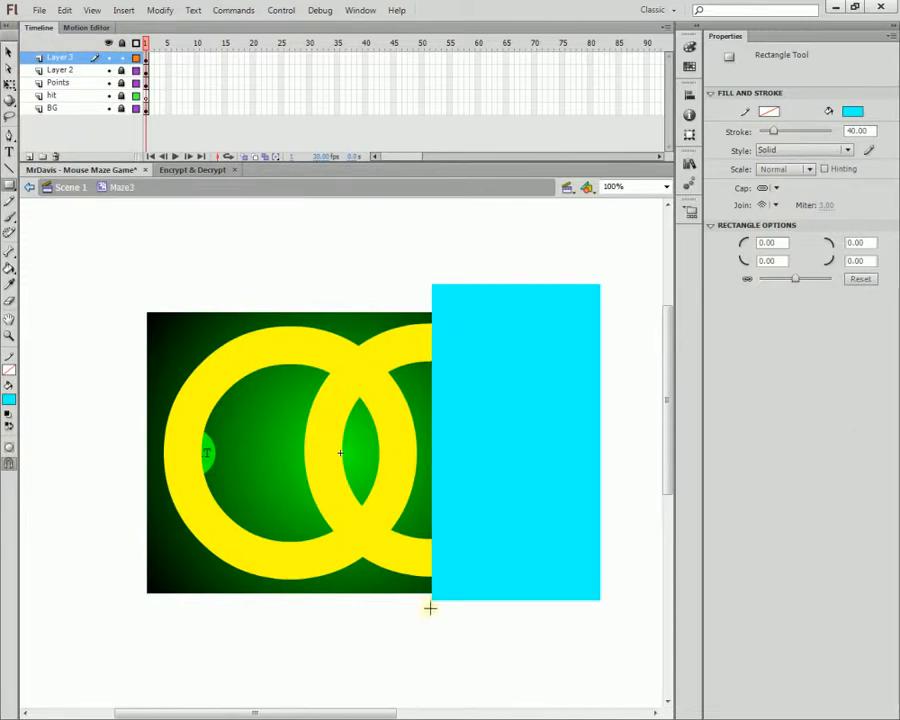
# - Delete the cyan rectangle to cut the ring in half, and move the remaining half ring to about X -88, Y -178
pyautogui.click(8, 51)
pyautogui.click(493, 420)
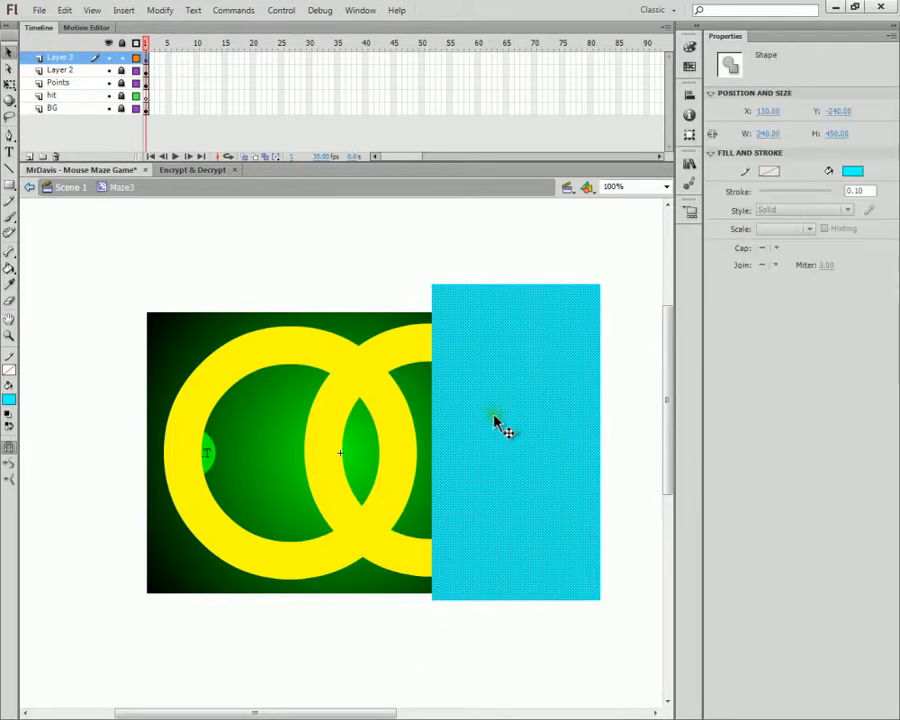
pyautogui.press('Delete')
pyautogui.moveTo(381, 362); pyautogui.dragTo(355, 365)
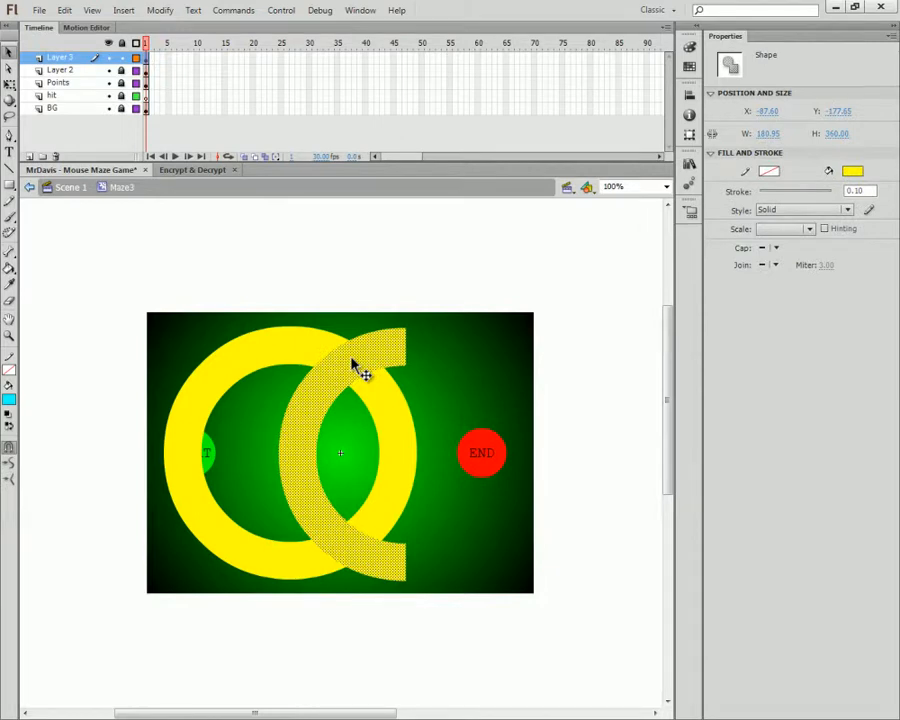
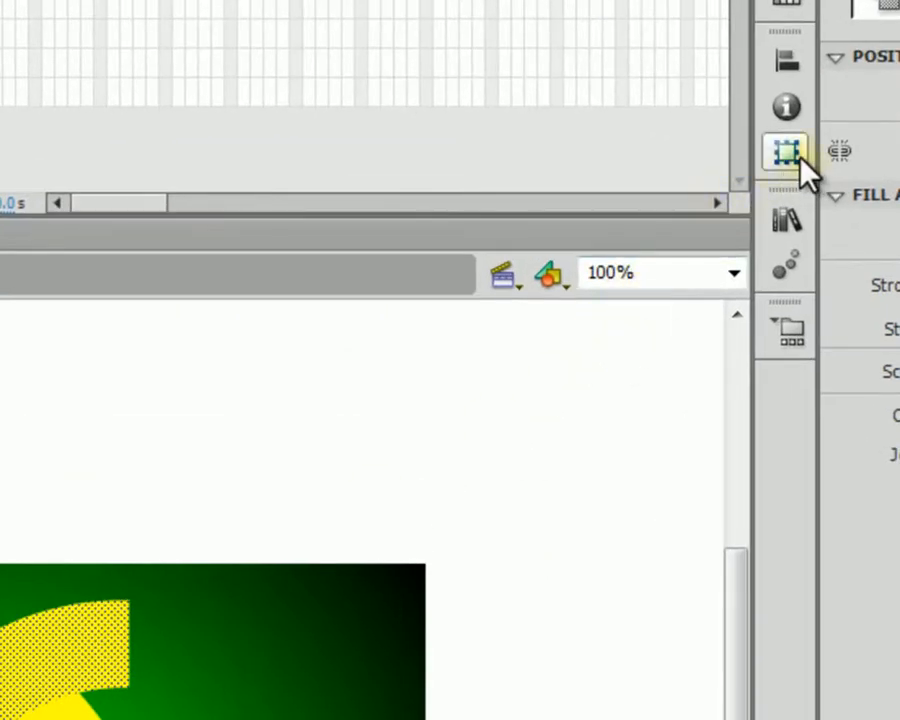
# - Scale the half ring to 75% in width and height and move it inside the large ring, its lower end overlapping the ring
pyautogui.click(800, 162)
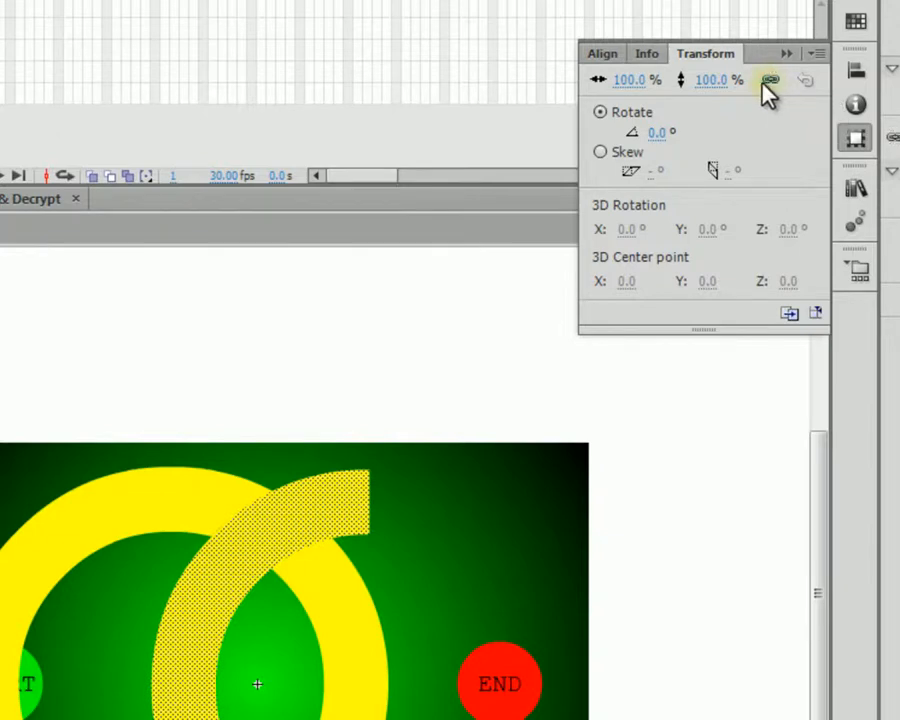
pyautogui.click(627, 80)
pyautogui.write('75')
pyautogui.press('Return')
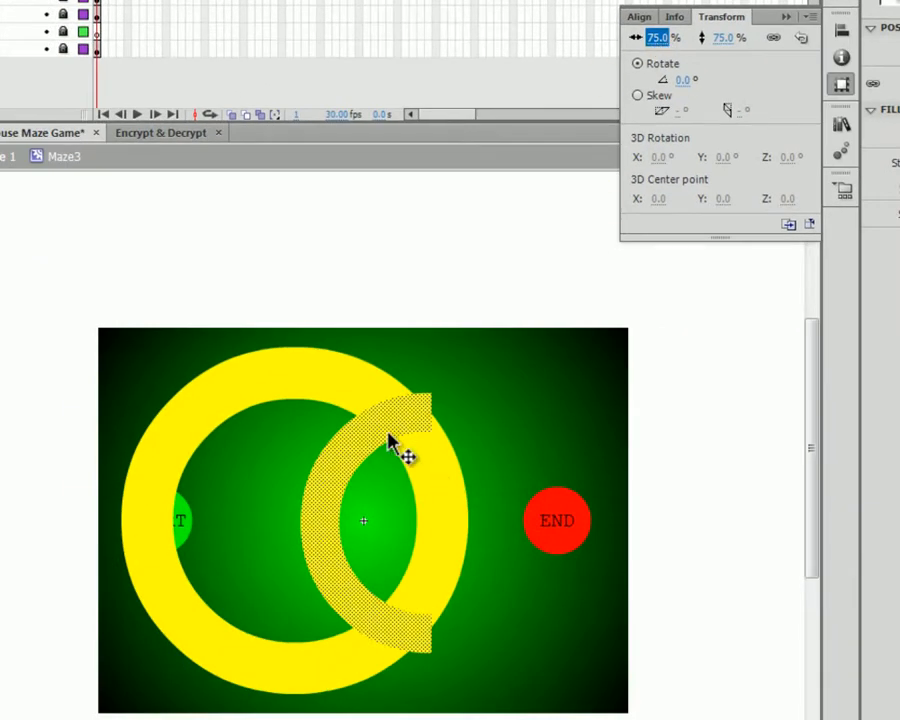
pyautogui.moveTo(390, 440)
pyautogui.mouseDown()
pyautogui.moveTo(325, 492)
pyautogui.moveTo(281, 466)
pyautogui.moveTo(268, 471)
pyautogui.mouseUp()
# - Scale the half ring to 60% in width and height and shift it slightly towards START
pyautogui.click(840, 84)
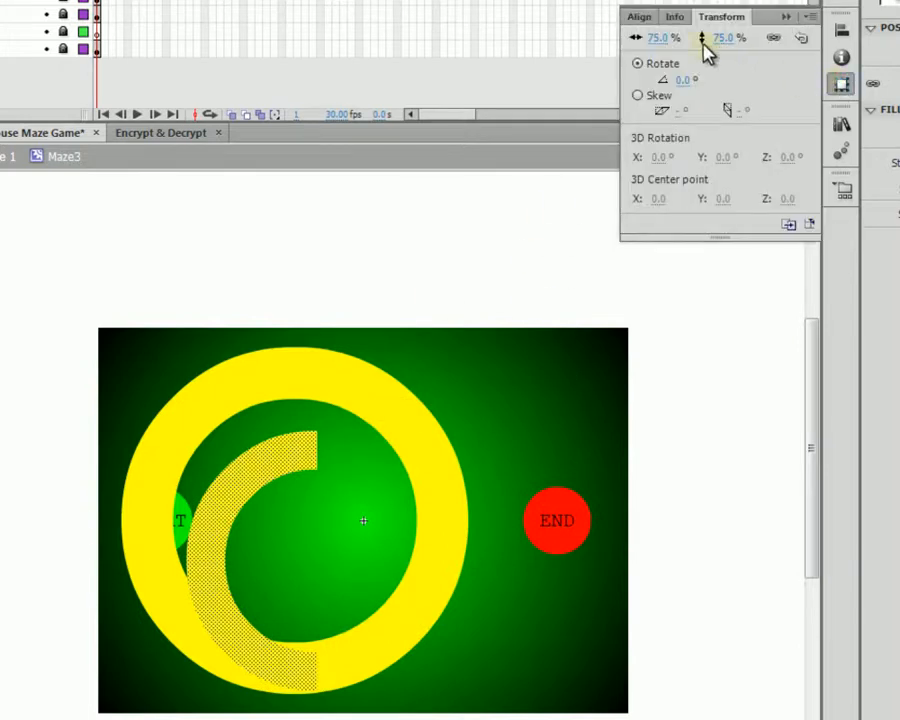
pyautogui.click(657, 37)
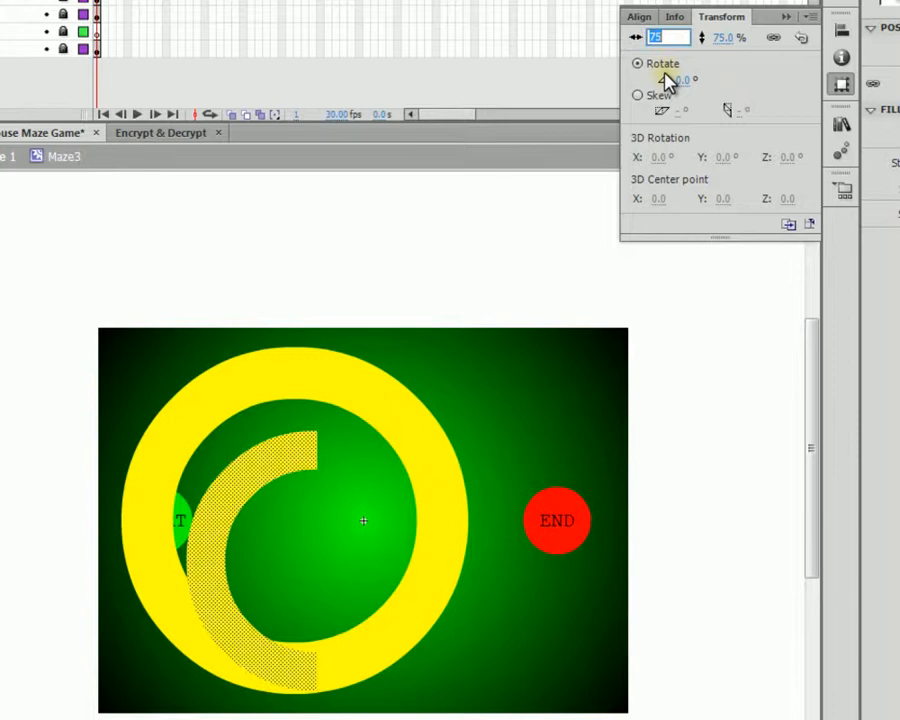
pyautogui.write('60')
pyautogui.press('Return')
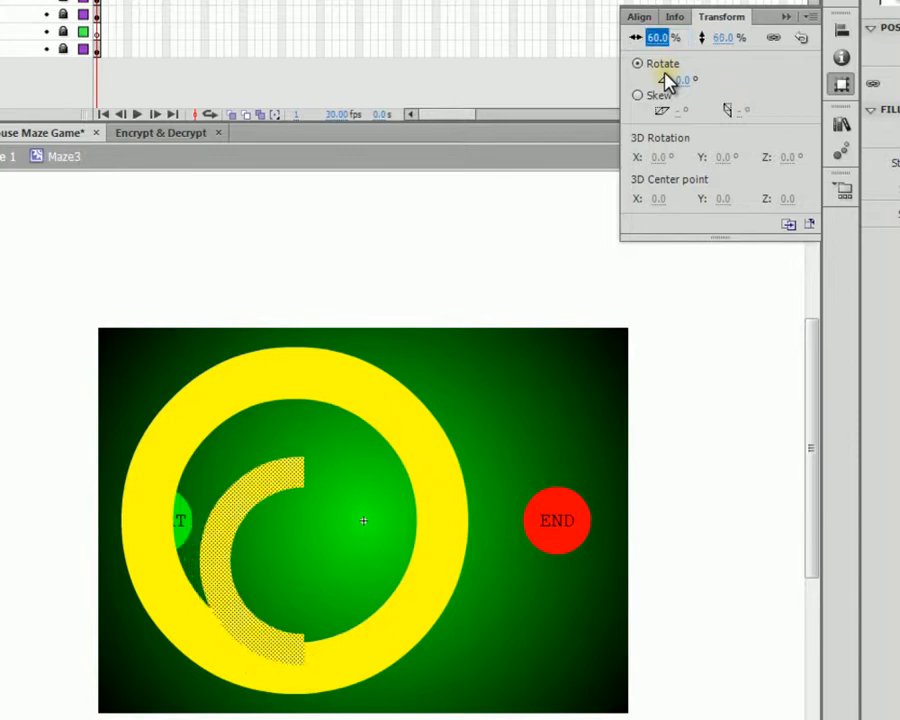
pyautogui.moveTo(237, 515); pyautogui.dragTo(228, 521)
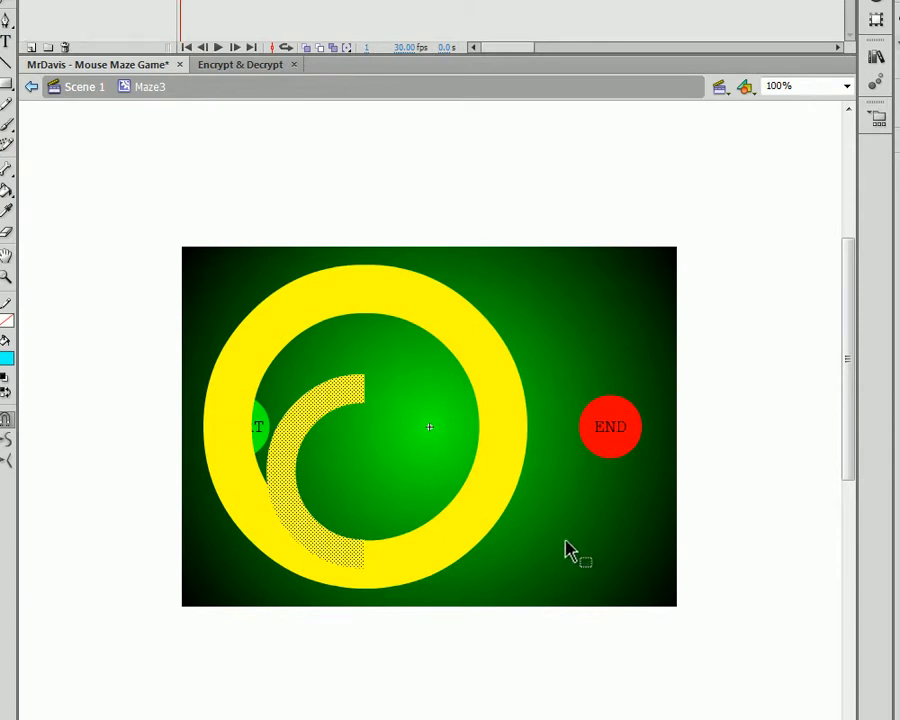
# - Paste a copy of the small half ring, rotate it 180°, and place it against the large ring's upper END side
pyautogui.hotkey('ctrl', 'v')
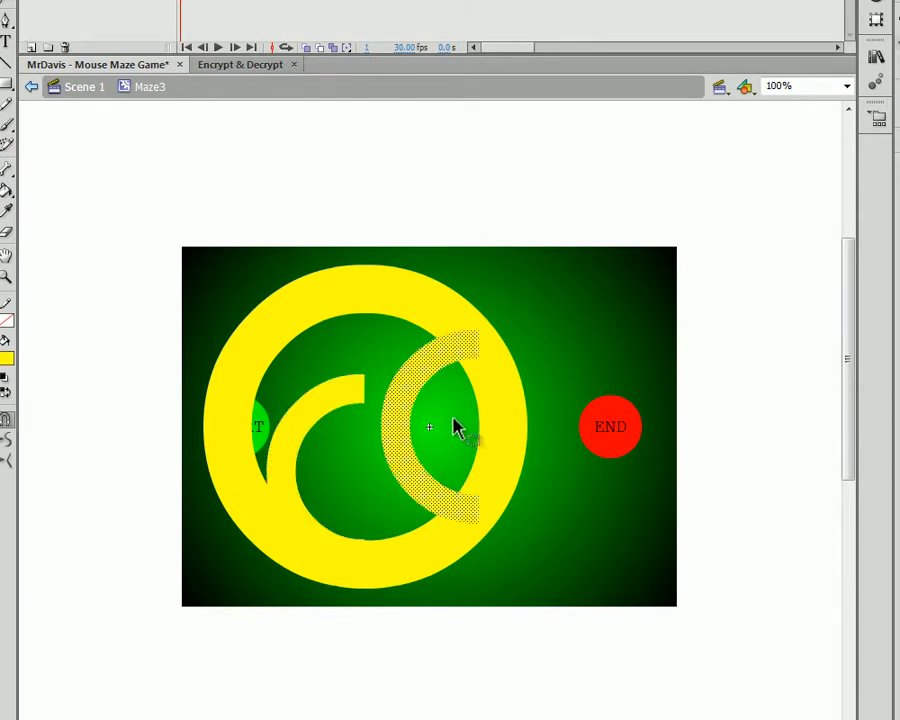
pyautogui.press('q')
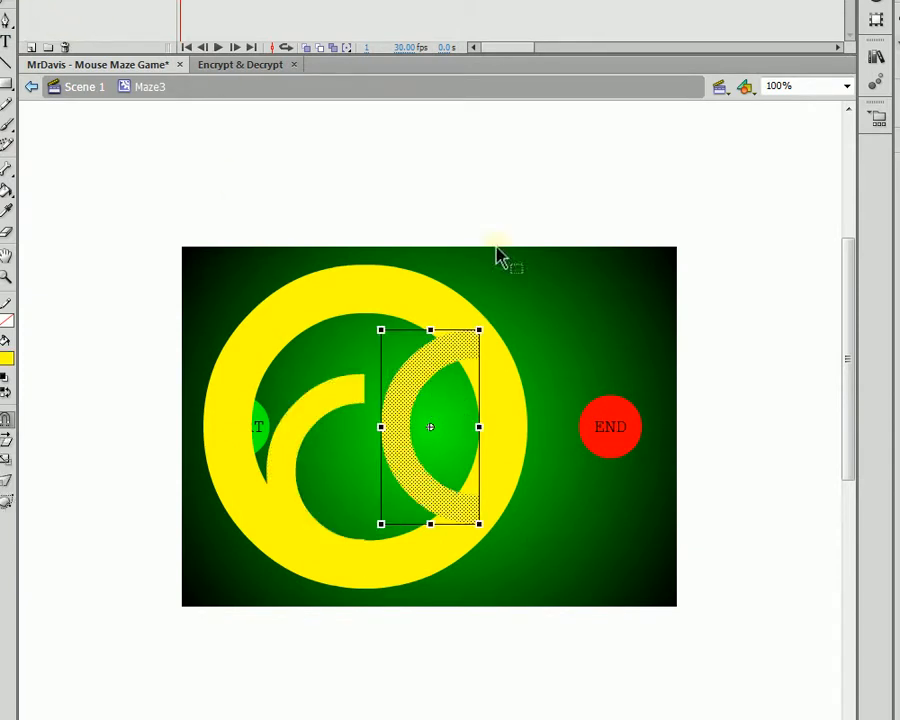
pyautogui.moveTo(490, 318)
pyautogui.mouseDown()
pyautogui.moveTo(526, 484)
pyautogui.moveTo(367, 516)
pyautogui.mouseUp()
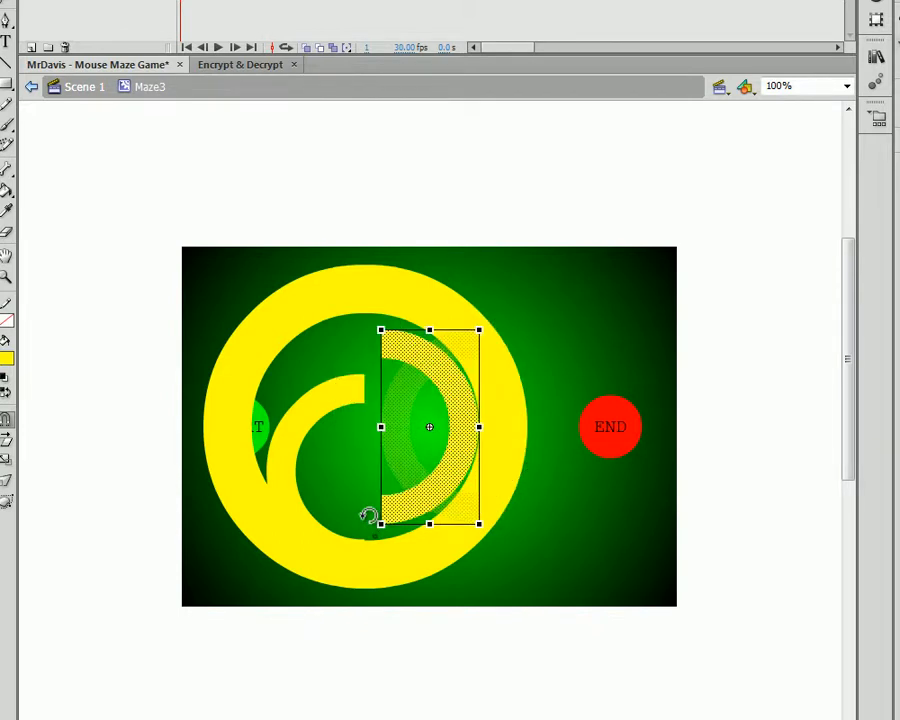
pyautogui.click(490, 467)
pyautogui.moveTo(472, 452); pyautogui.dragTo(454, 398)
pyautogui.click(686, 556)
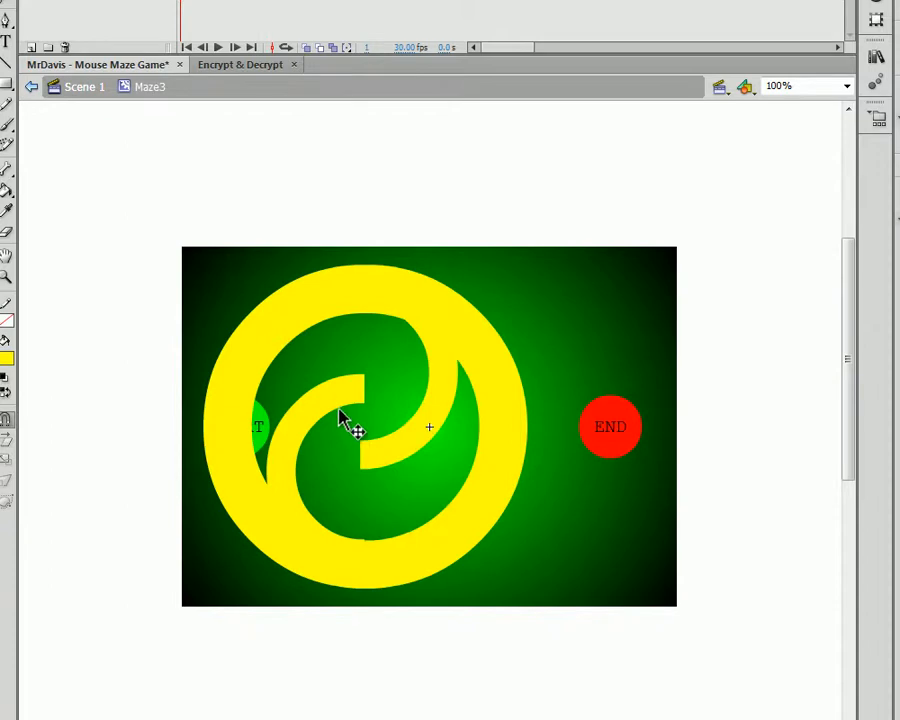
# - Nudge the START-side half ring down to widen the gap between the two arcs
pyautogui.click(338, 409)
pyautogui.hotkey('shift', 'Down')
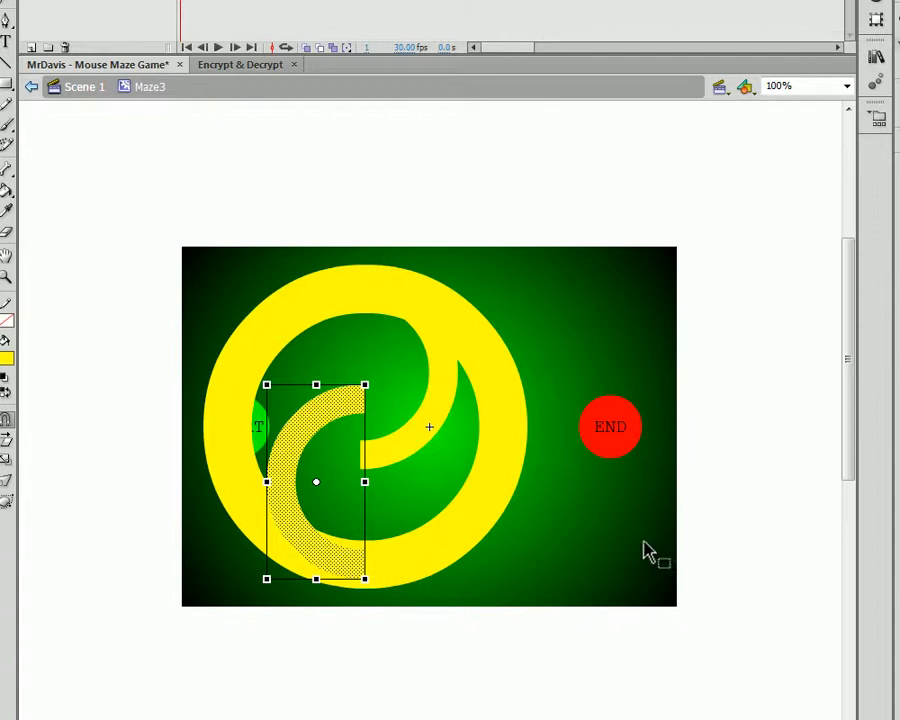
# - View Layer 3's two half rings as outlines to check their overlap with the large ring, and restore the solid display
pyautogui.click(424, 432)
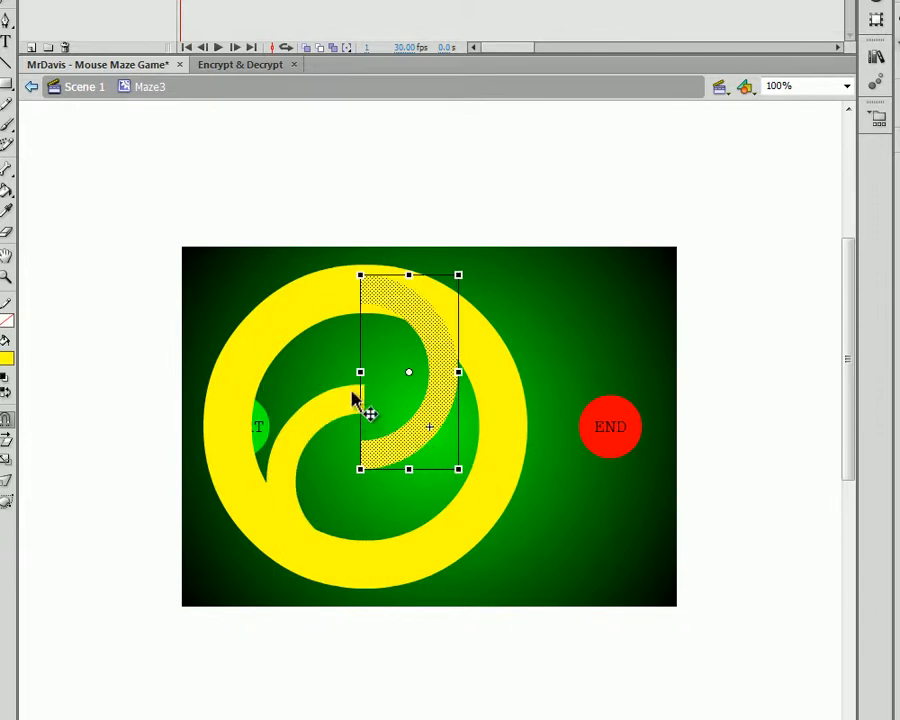
pyautogui.click(337, 405)
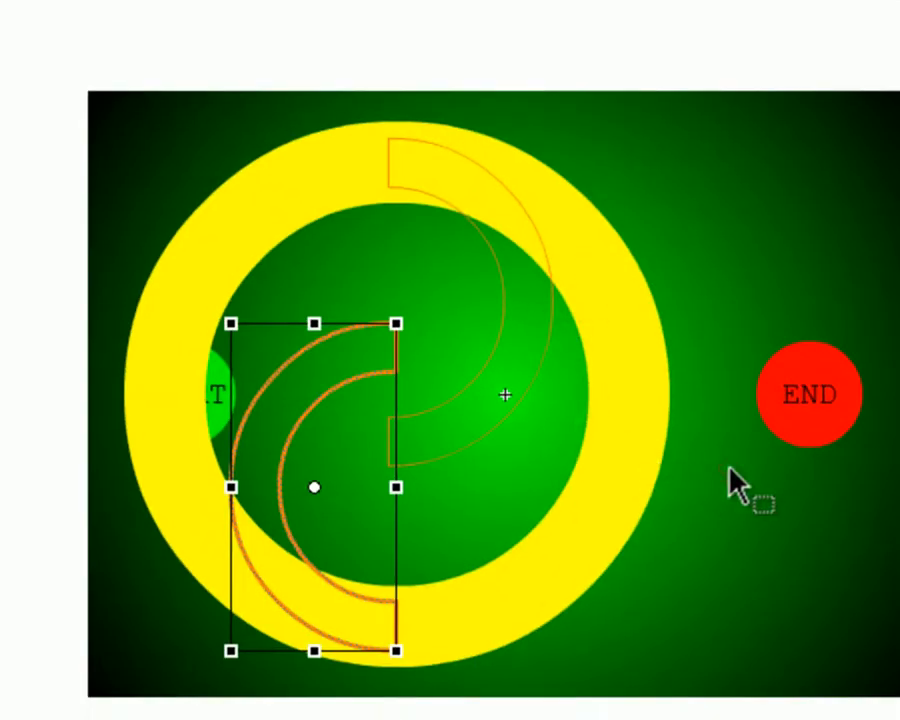
pyautogui.click(737, 485)
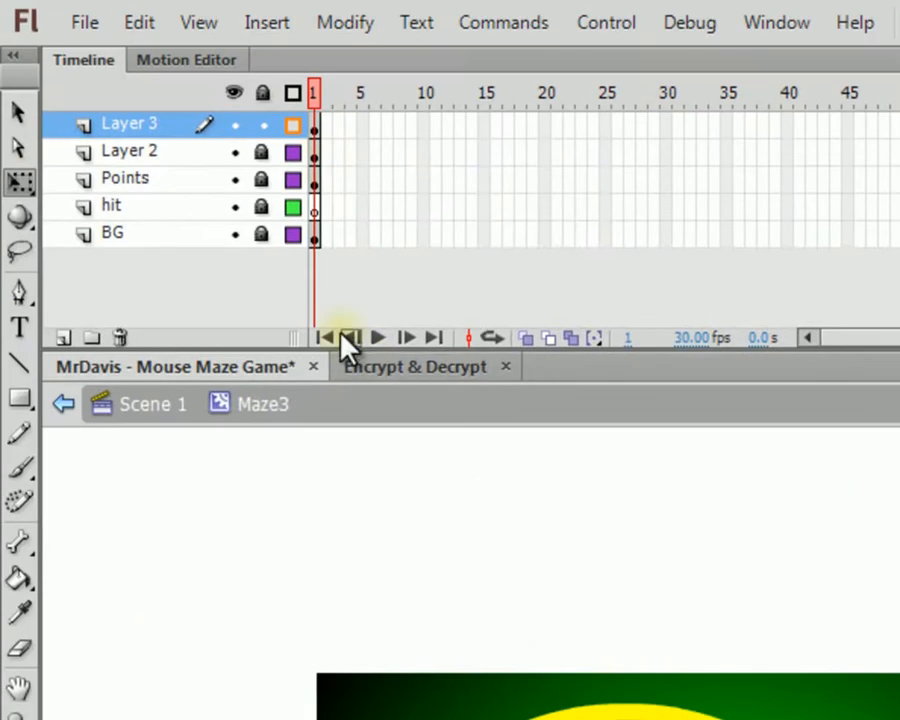
pyautogui.click(295, 127)
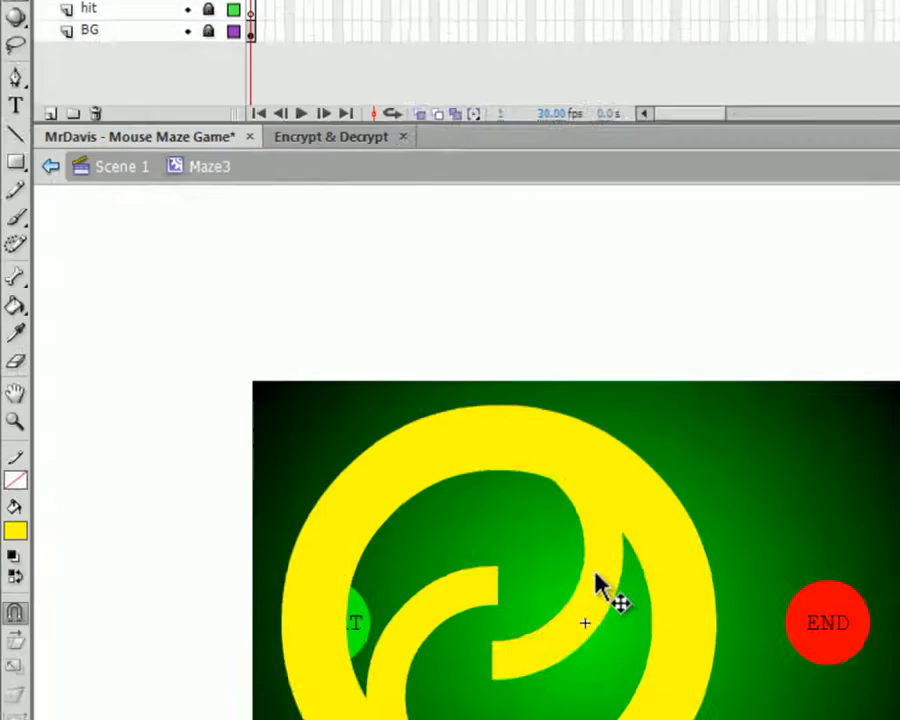
# - Fill both half rings on Layer 3 with cyan and unlock Layer 2, which holds the large ring
pyautogui.click(470, 456)
pyautogui.keyDown('shift'); pyautogui.click(397, 445); pyautogui.keyUp('shift')
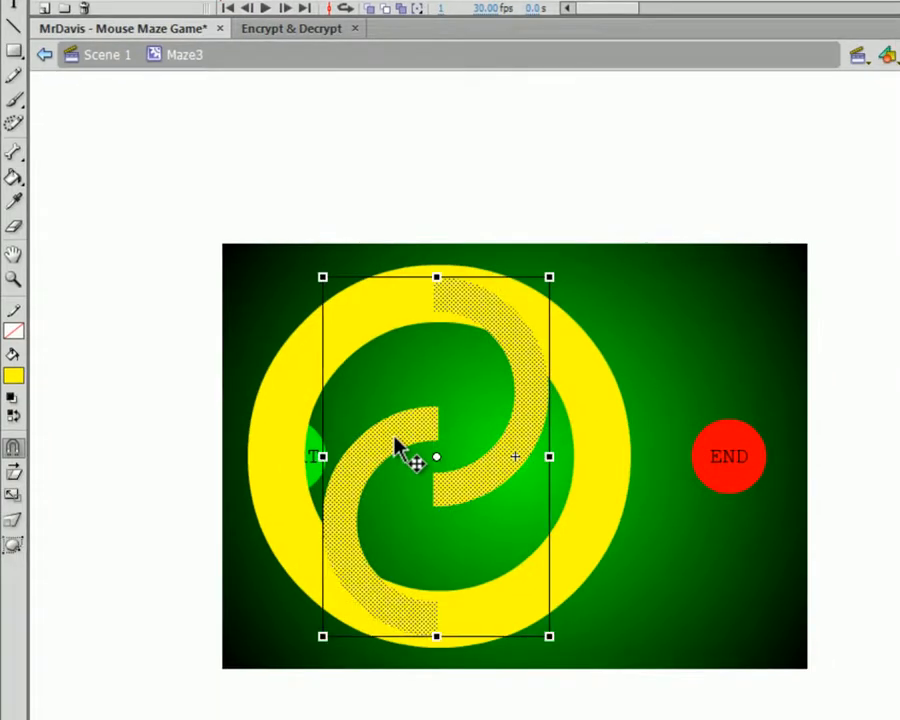
pyautogui.click(515, 449)
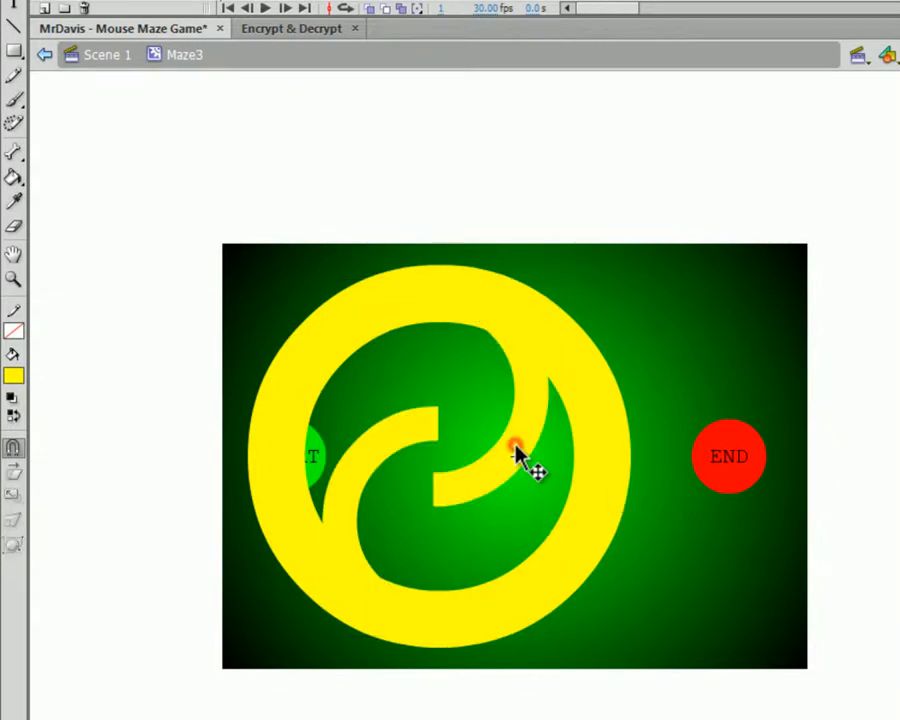
pyautogui.click(515, 449)
pyautogui.keyDown('shift'); pyautogui.click(401, 450); pyautogui.keyUp('shift')
pyautogui.click(13, 376)
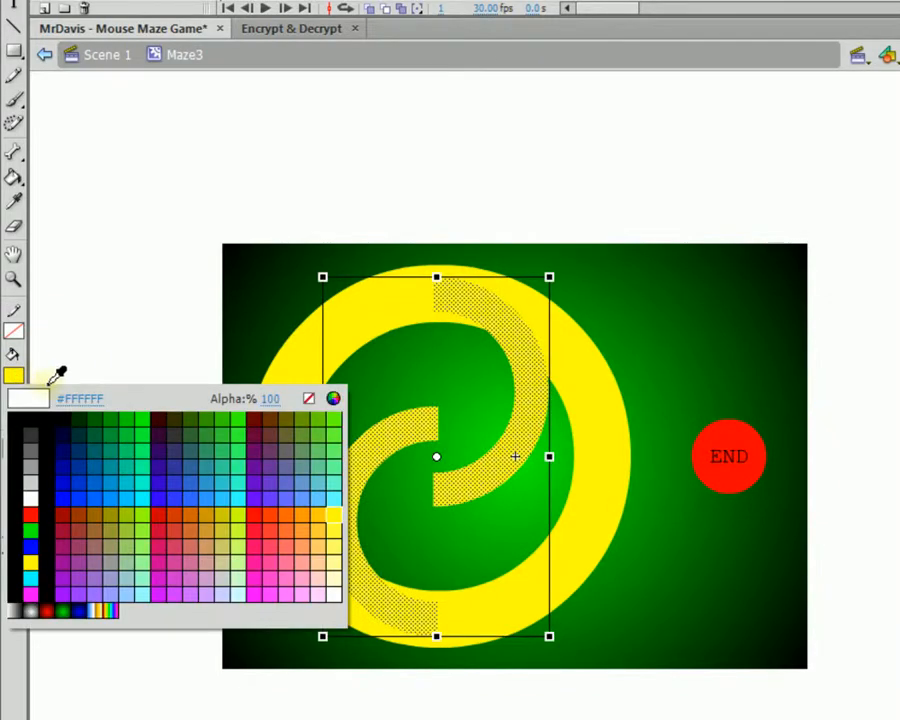
pyautogui.click(30, 577)
pyautogui.click(673, 532)
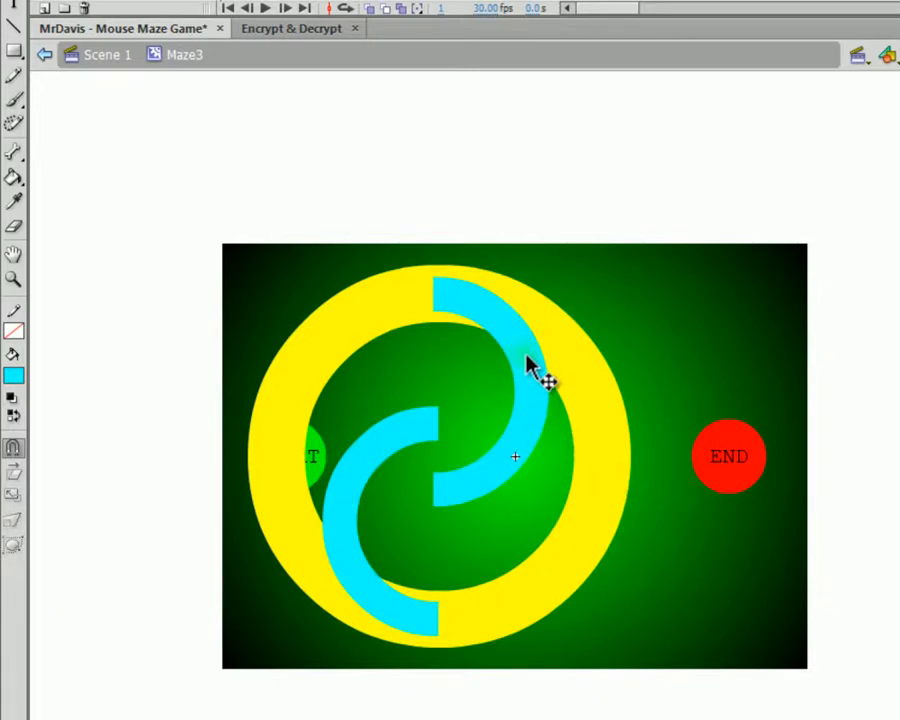
pyautogui.click(436, 430)
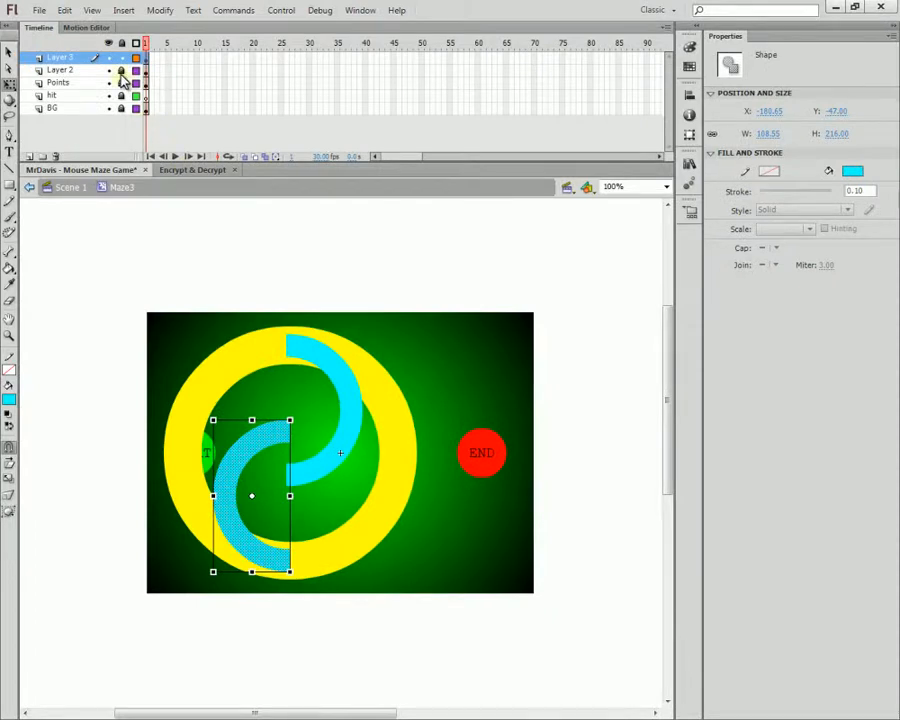
pyautogui.click(121, 71)
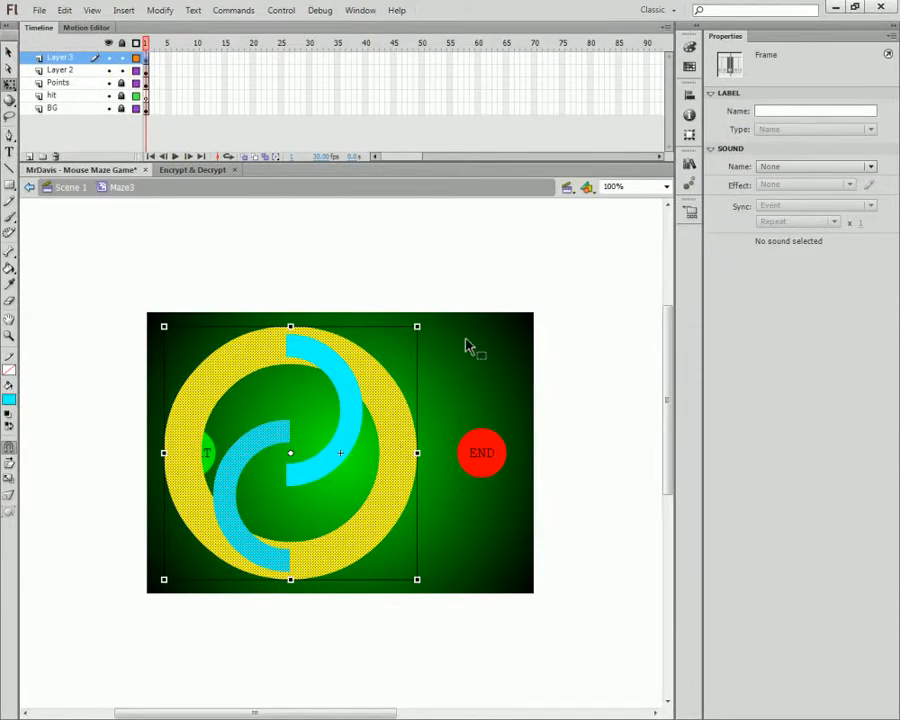
# - Try to center the large ring and both overlapping half rings horizontally on the stage
pyautogui.moveTo(465, 242); pyautogui.dragTo(130, 623)
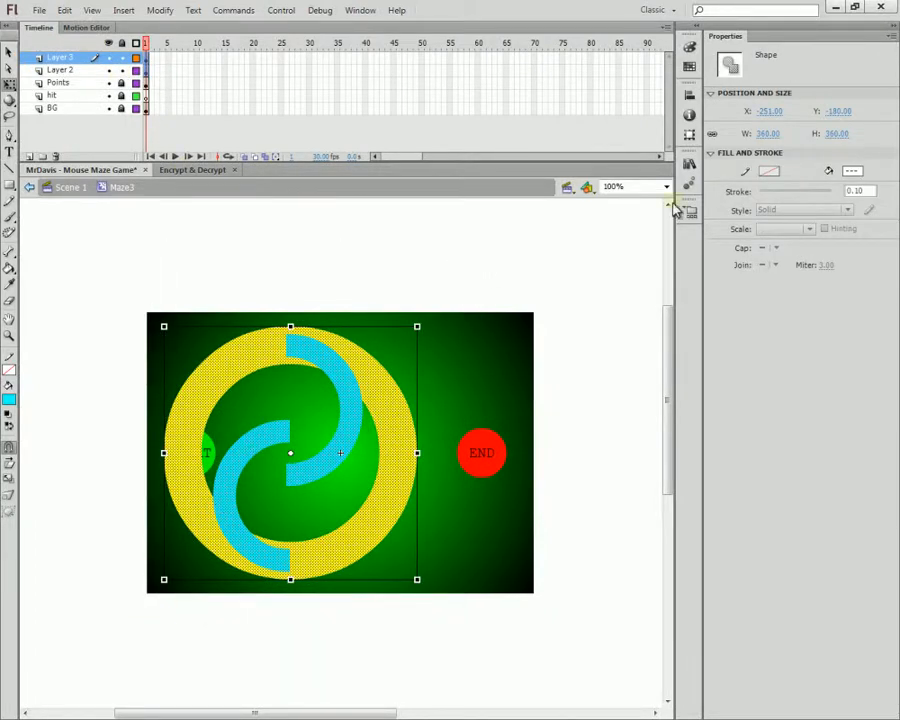
pyautogui.click(689, 98)
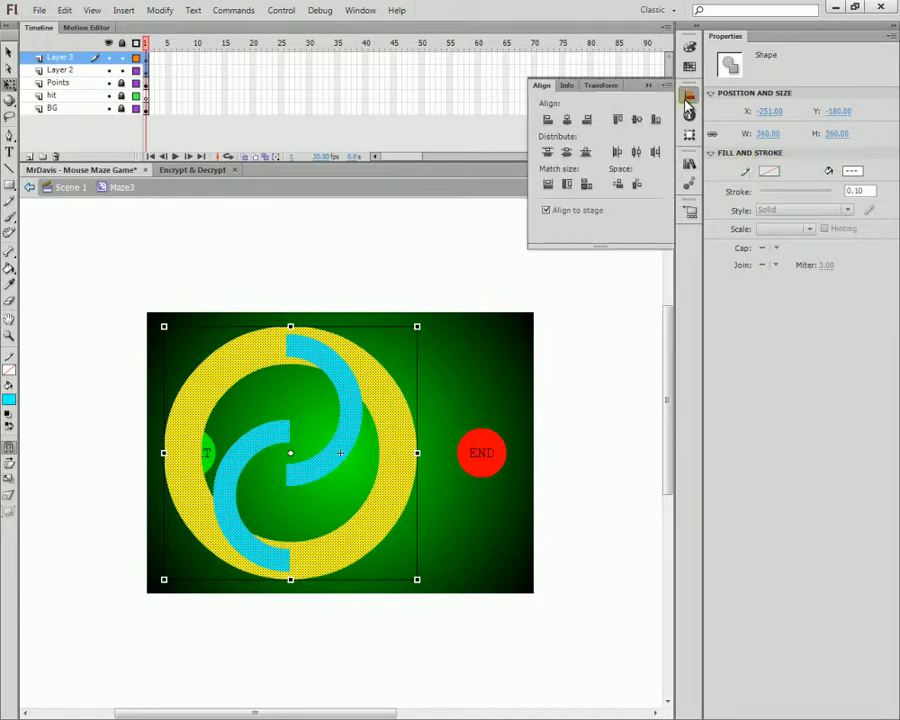
pyautogui.click(565, 118)
pyautogui.click(593, 403)
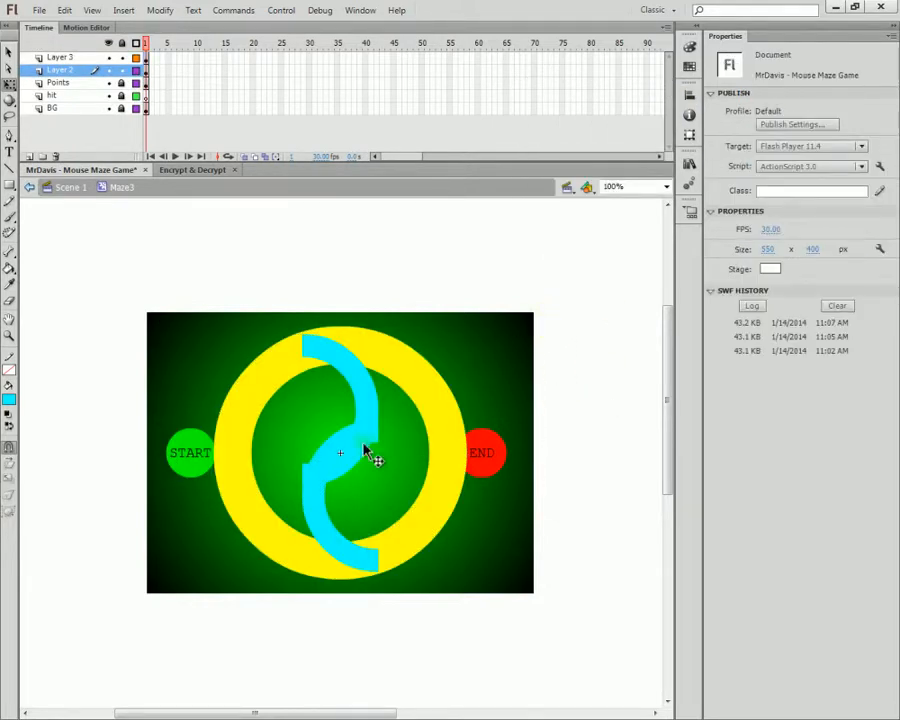
pyautogui.click(366, 453)
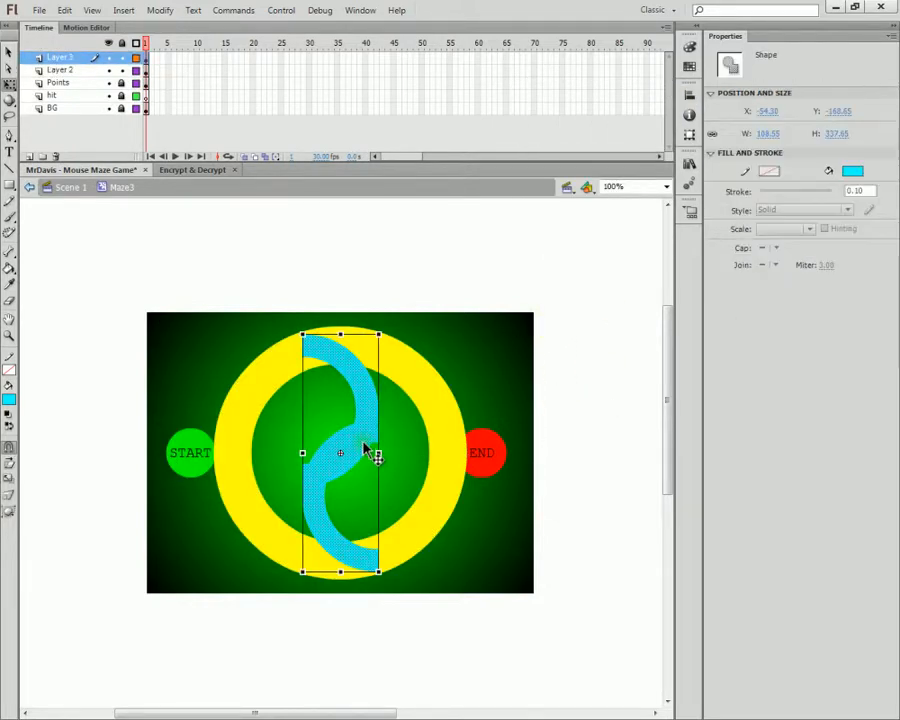
pyautogui.click(402, 477)
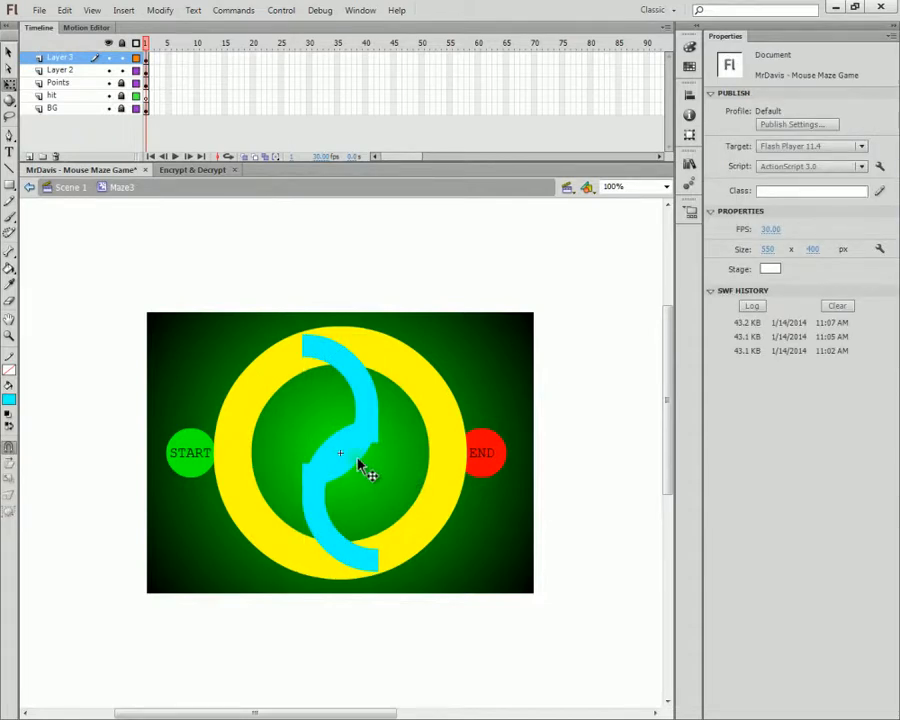
# - Undo the horizontal centering of the large ring and half rings, and clear the selection
pyautogui.hotkey('ctrl', 'z')
pyautogui.hotkey('ctrl', 'z')
pyautogui.hotkey('ctrl', 'z')
pyautogui.hotkey('ctrl', 'z')
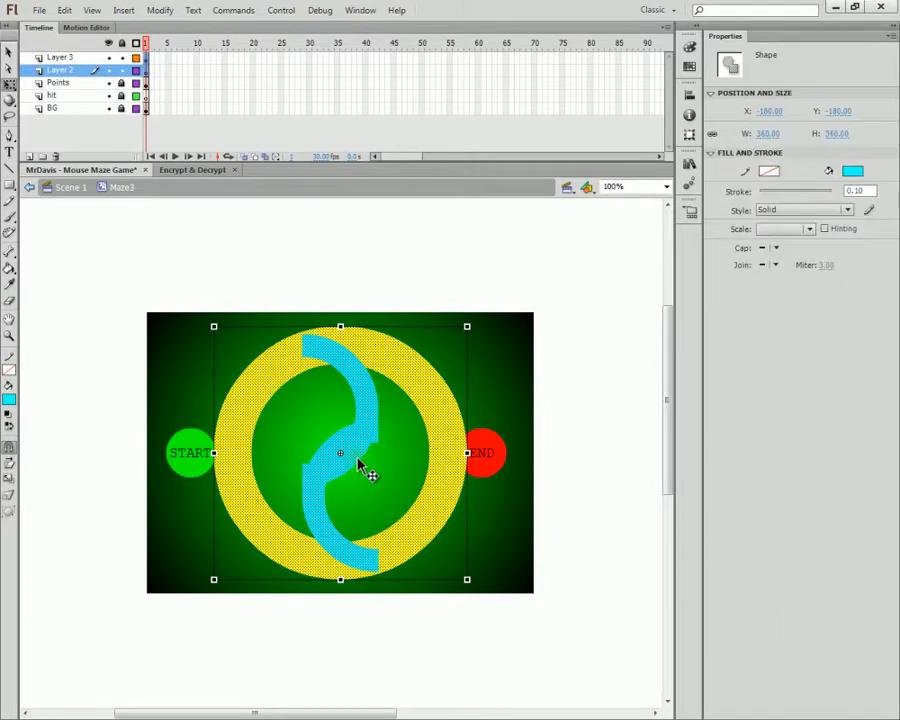
pyautogui.hotkey('ctrl', 'z')
pyautogui.click(556, 508)
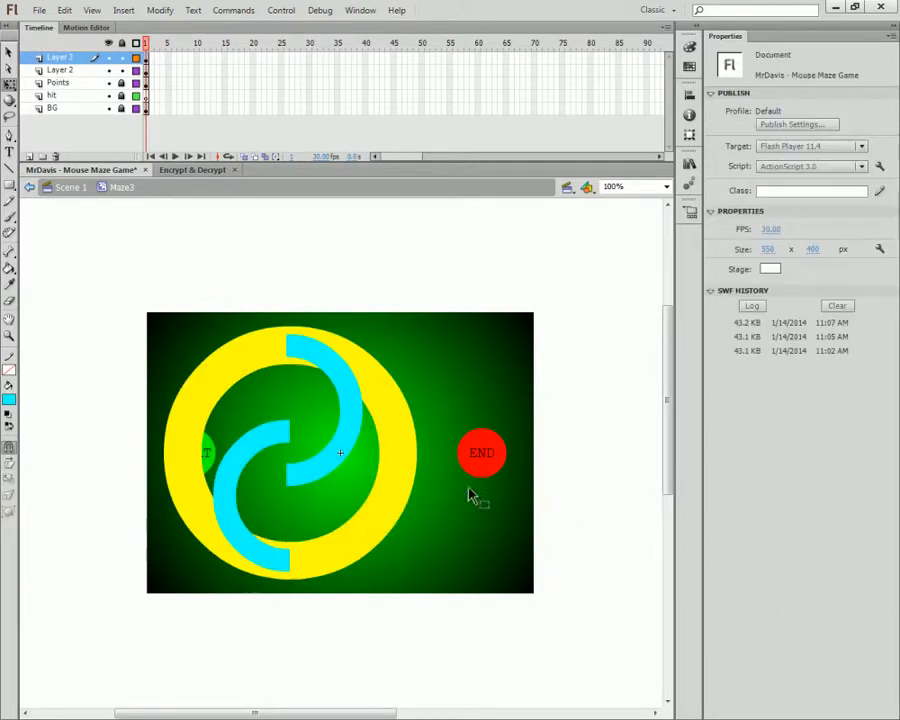
# - Separate the half rings by moving the upper one up to about Y -237 and the lower one down to about Y 31
pyautogui.moveTo(352, 414); pyautogui.dragTo(362, 373)
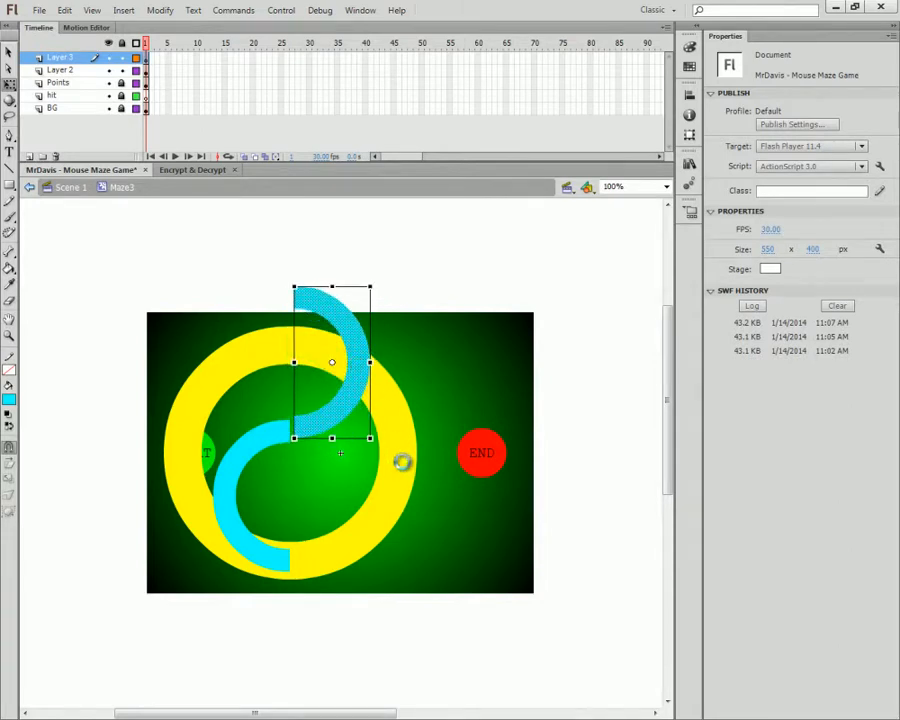
pyautogui.click(402, 462)
pyautogui.moveTo(270, 453); pyautogui.dragTo(330, 503)
pyautogui.click(446, 516)
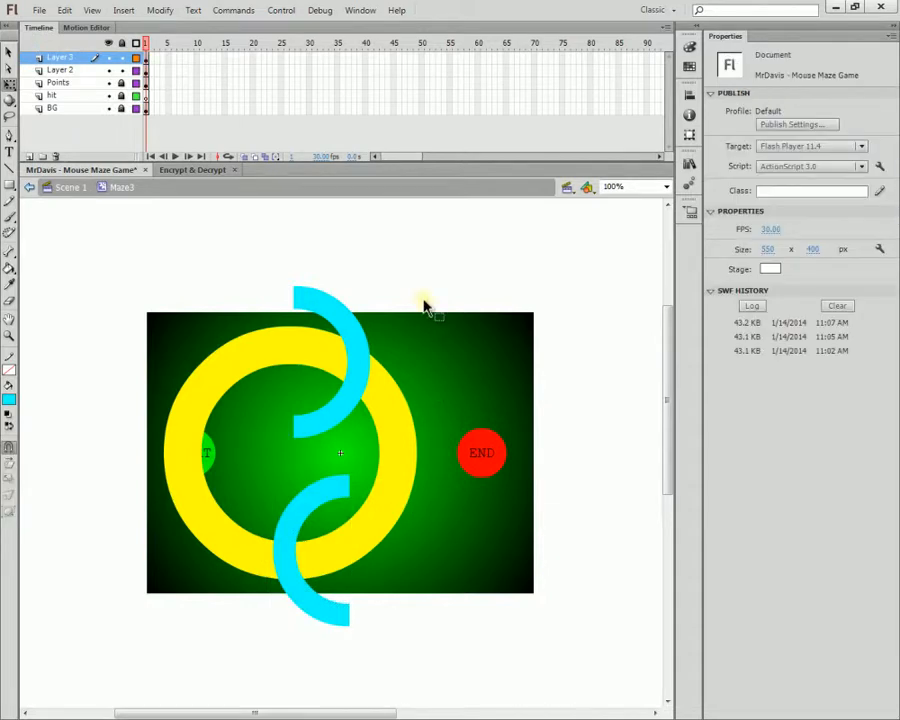
# - Select the whole large ring with both separated half rings and center them horizontally on the stage
pyautogui.moveTo(443, 291); pyautogui.dragTo(193, 572)
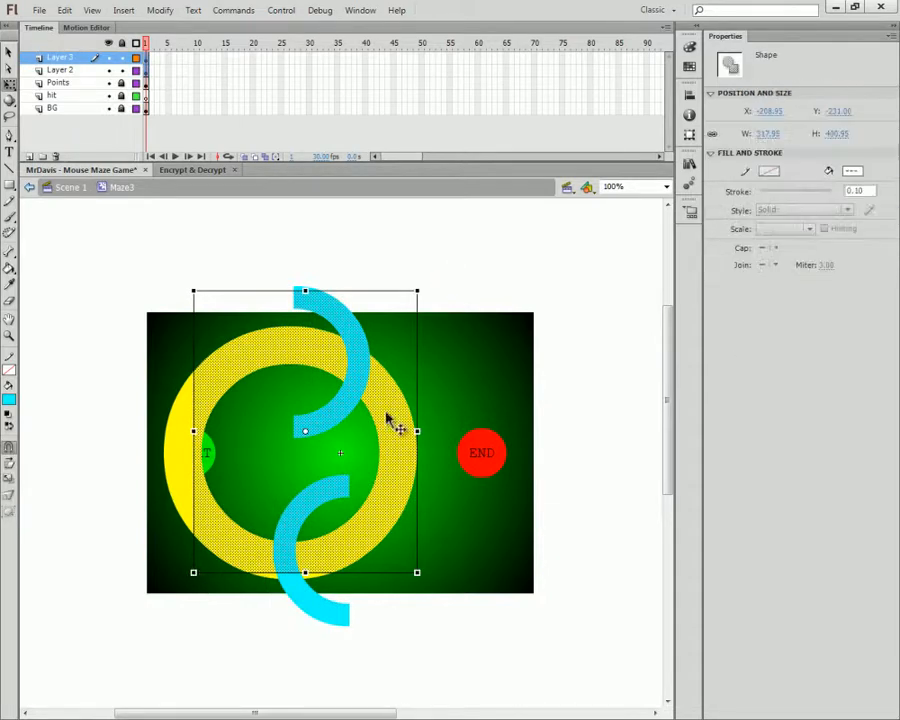
pyautogui.click(442, 308)
pyautogui.moveTo(449, 235); pyautogui.dragTo(145, 532)
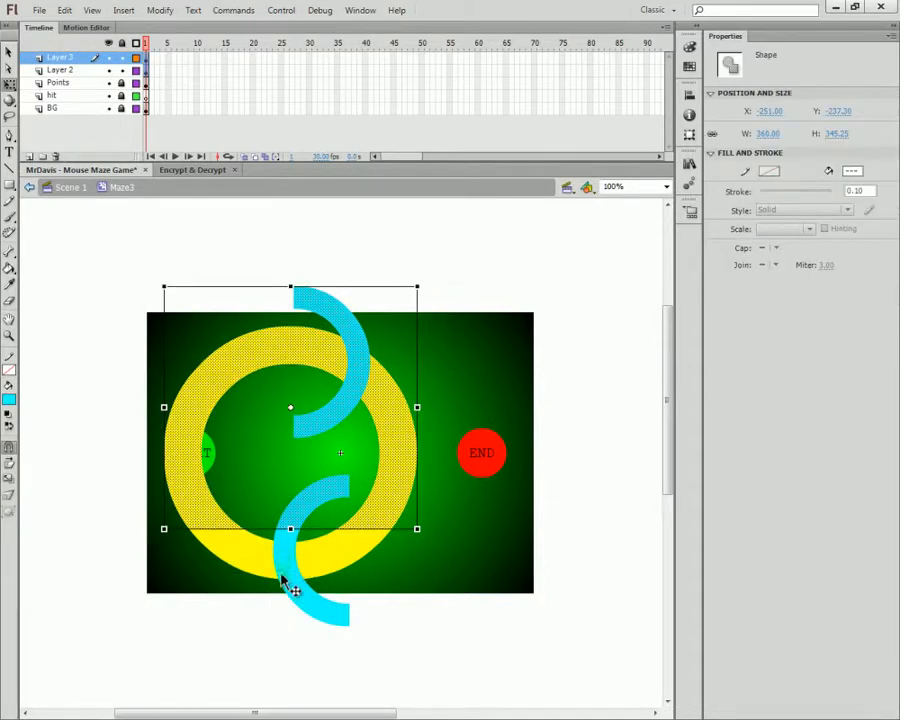
pyautogui.click(408, 365)
pyautogui.moveTo(454, 222); pyautogui.dragTo(80, 703)
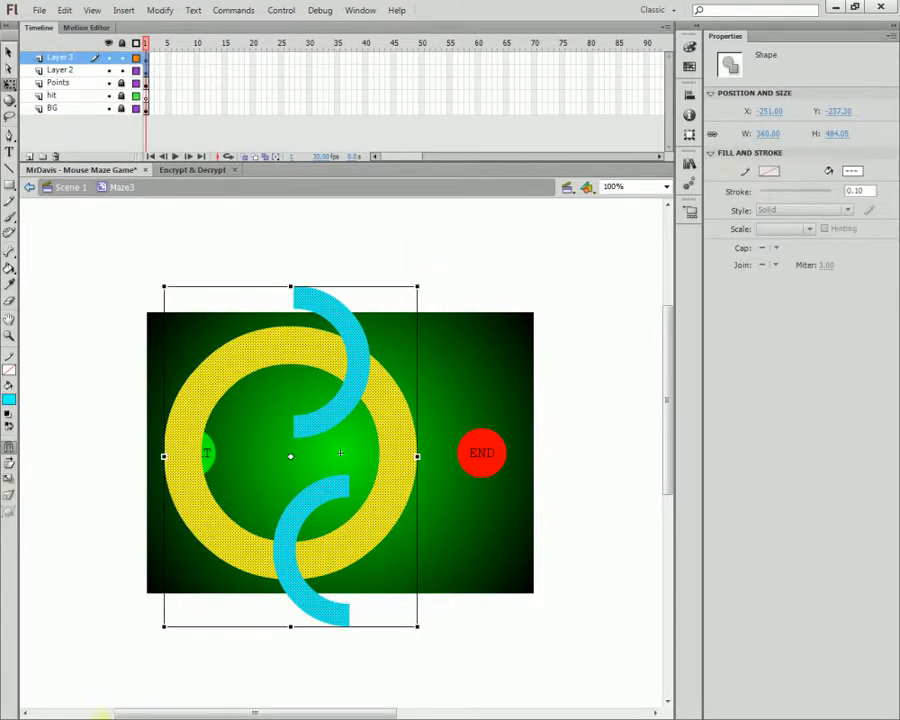
pyautogui.click(689, 94)
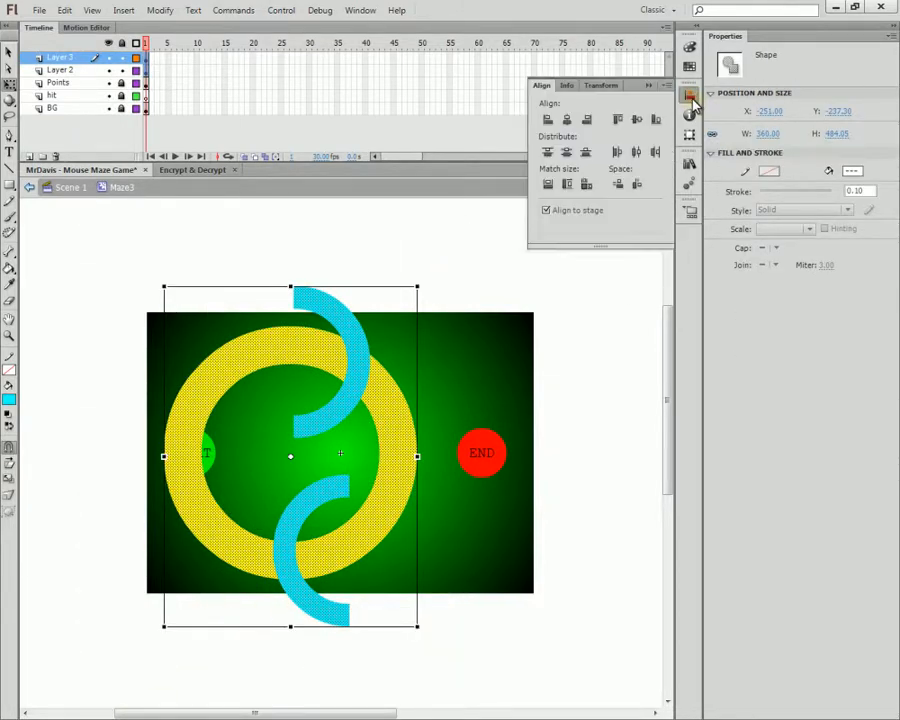
pyautogui.click(567, 120)
pyautogui.click(564, 378)
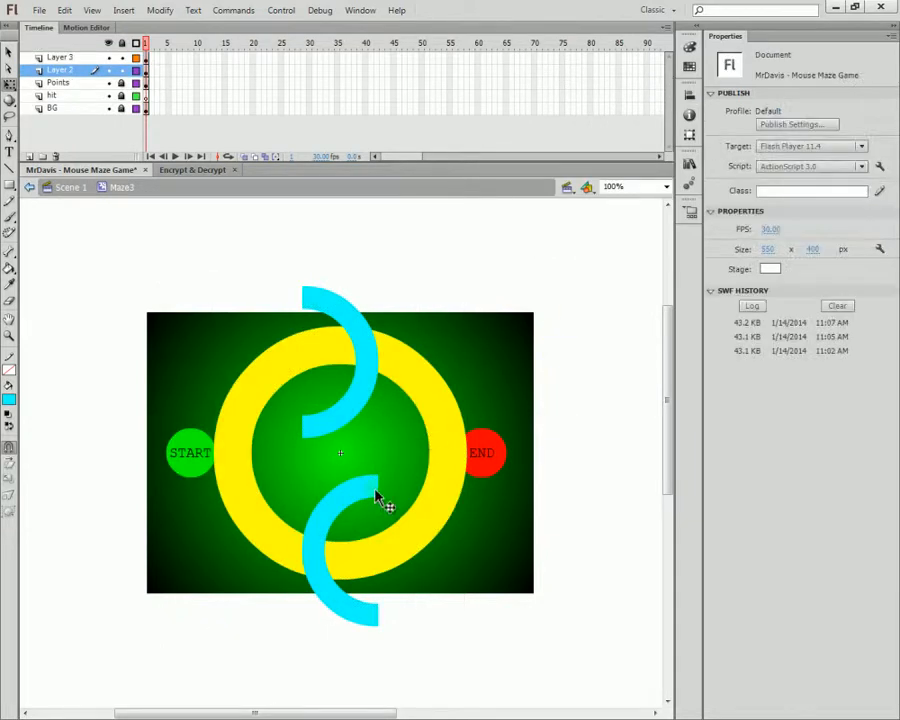
# - Bring the half rings closer vertically, placing the lower one at about Y 2 and the upper one at about Y -213
pyautogui.click(358, 495)
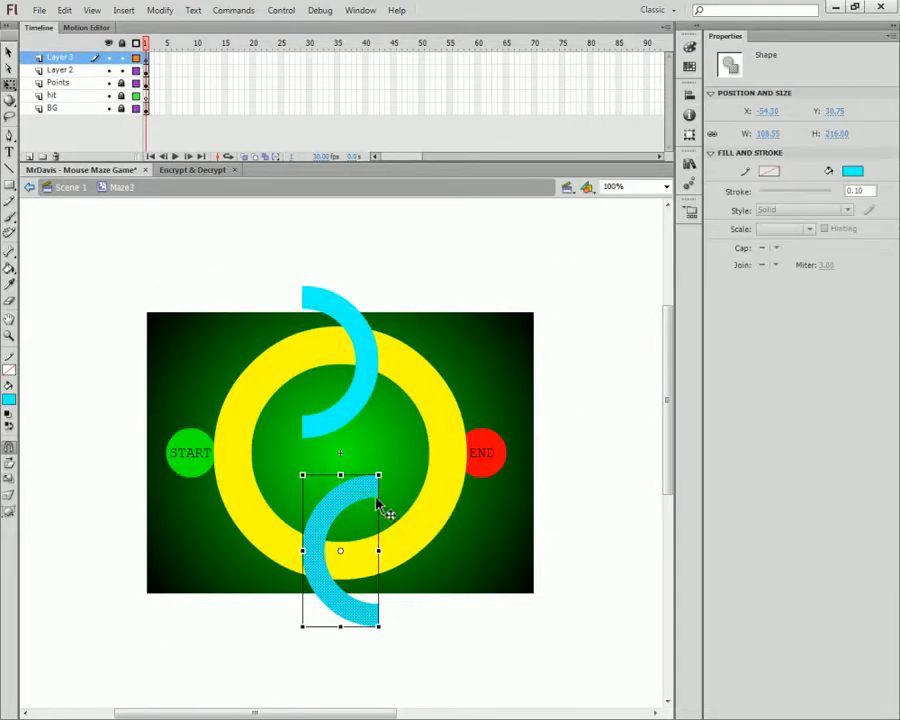
pyautogui.moveTo(378, 503); pyautogui.dragTo(355, 481)
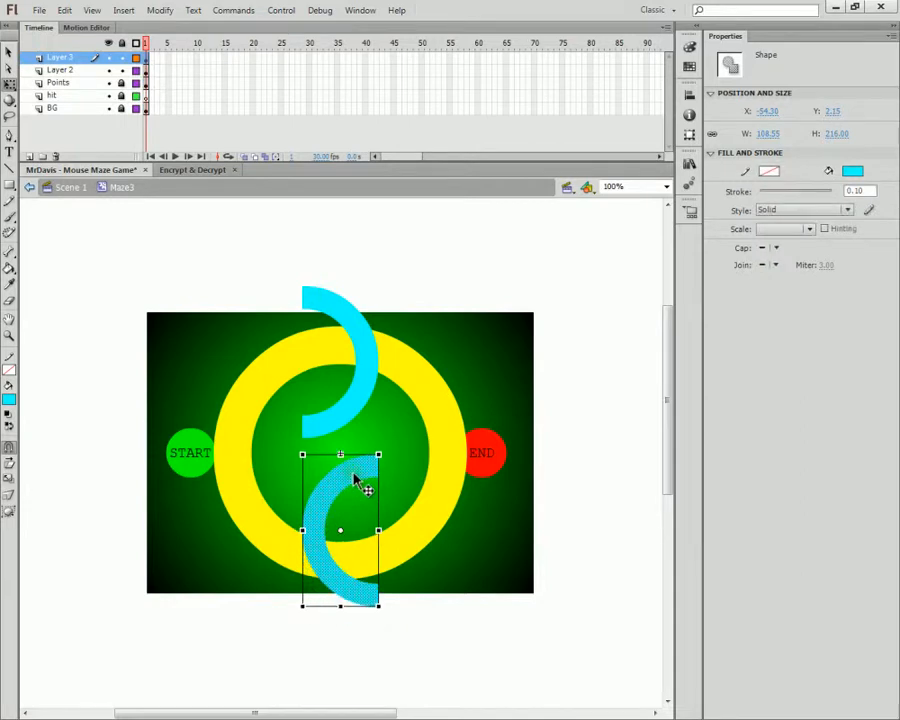
pyautogui.click(377, 391)
pyautogui.moveTo(377, 393); pyautogui.dragTo(370, 409)
pyautogui.click(430, 530)
pyautogui.click(529, 587)
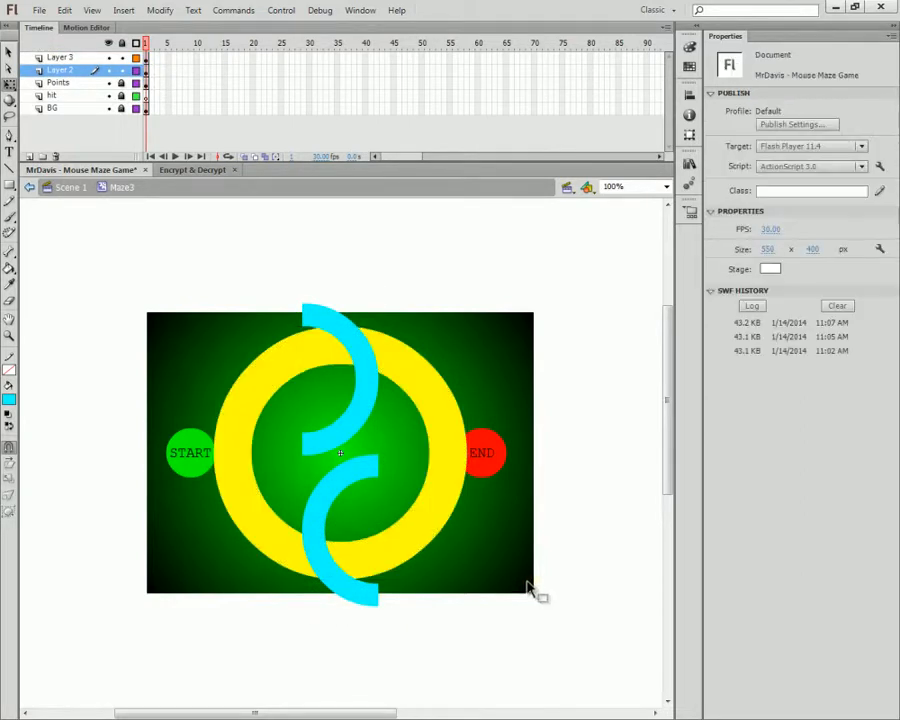
# - Shift the lower half ring 30 px horizontally towards START
pyautogui.click(365, 482)
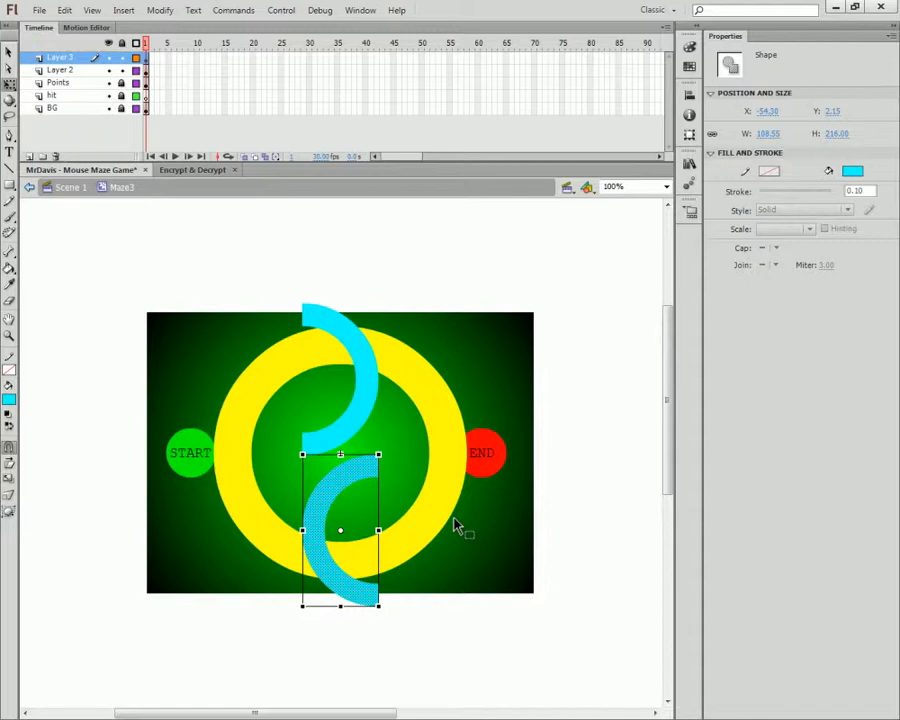
pyautogui.hotkey('shift', 'Left')
pyautogui.hotkey('shift', 'Left')
pyautogui.hotkey('shift', 'Left')
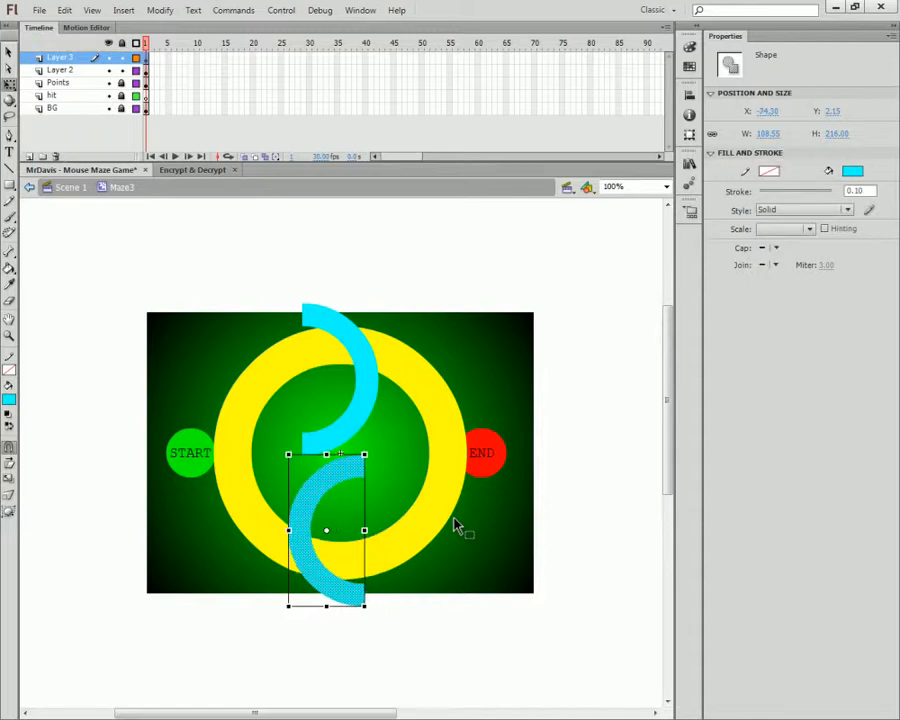
pyautogui.click(348, 424)
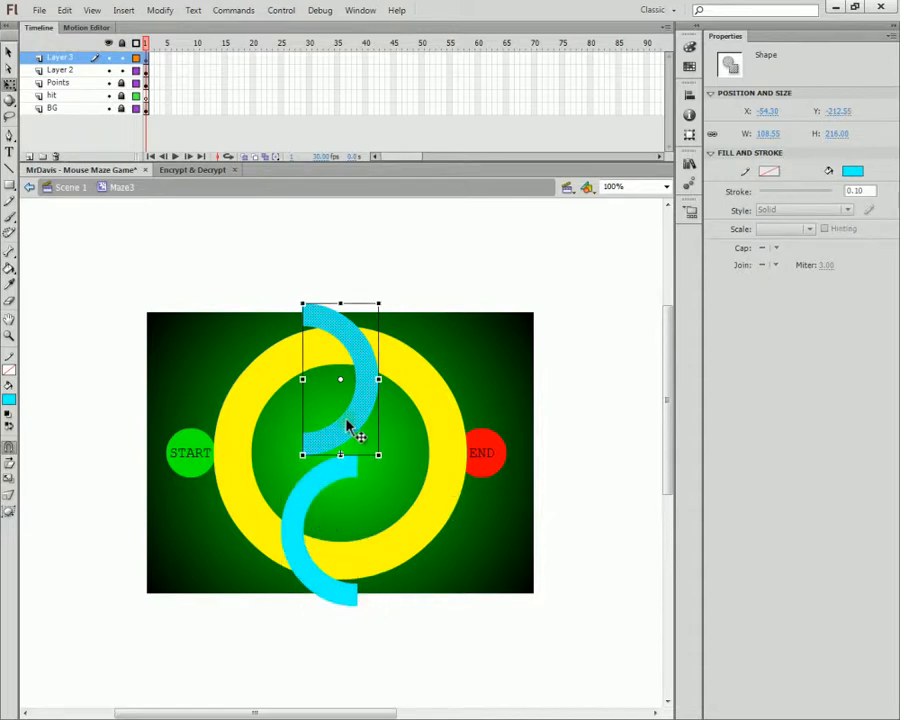
pyautogui.click(307, 518)
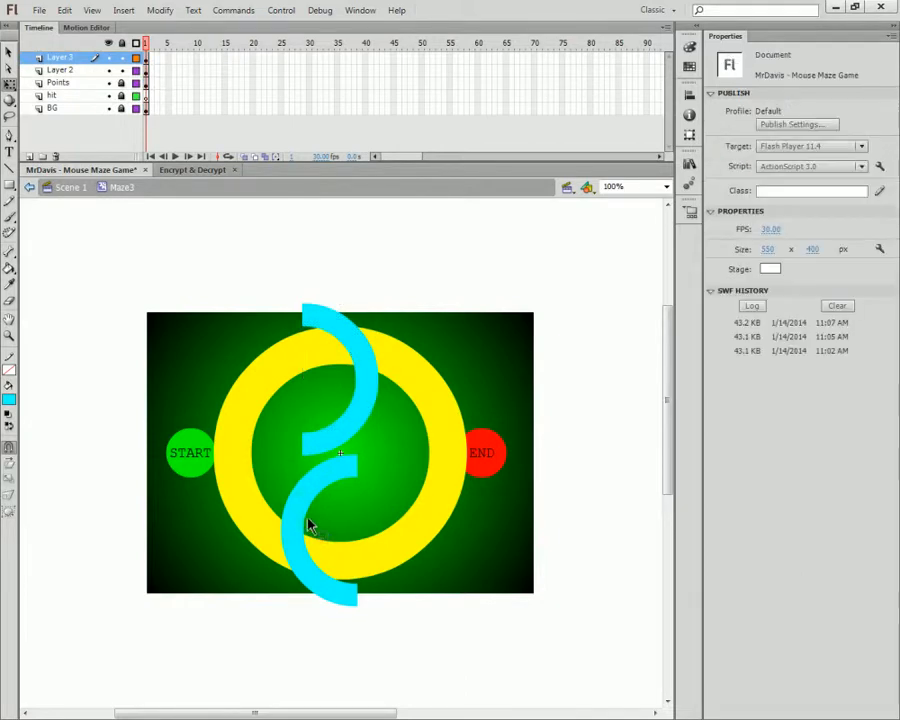
# - Shift the upper half ring 30 px horizontally towards END
pyautogui.click(366, 410)
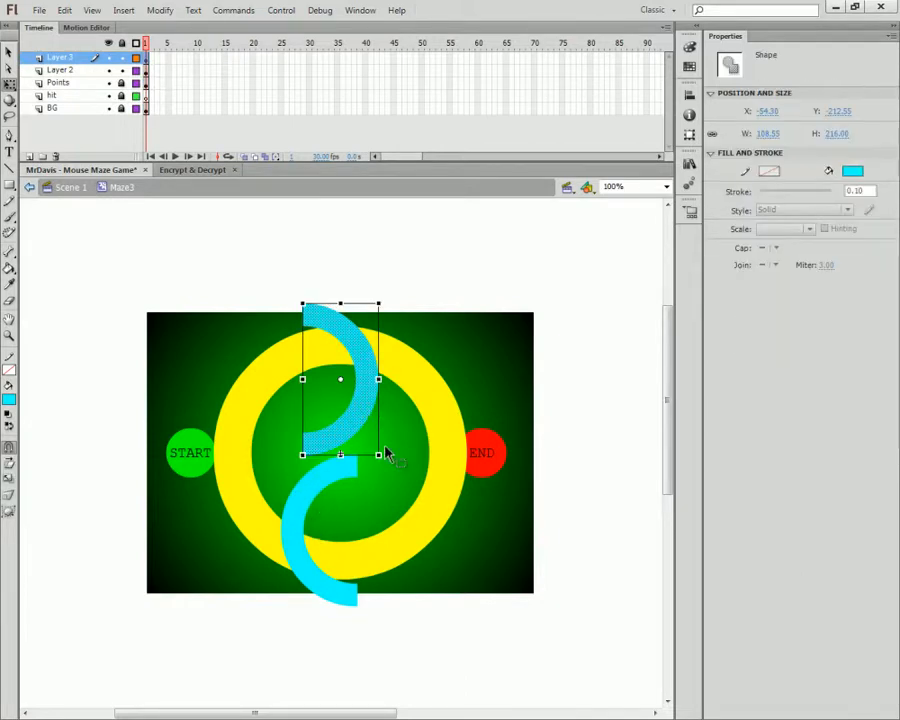
pyautogui.hotkey('shift', 'Right')
pyautogui.hotkey('shift', 'Right')
pyautogui.hotkey('shift', 'Right')
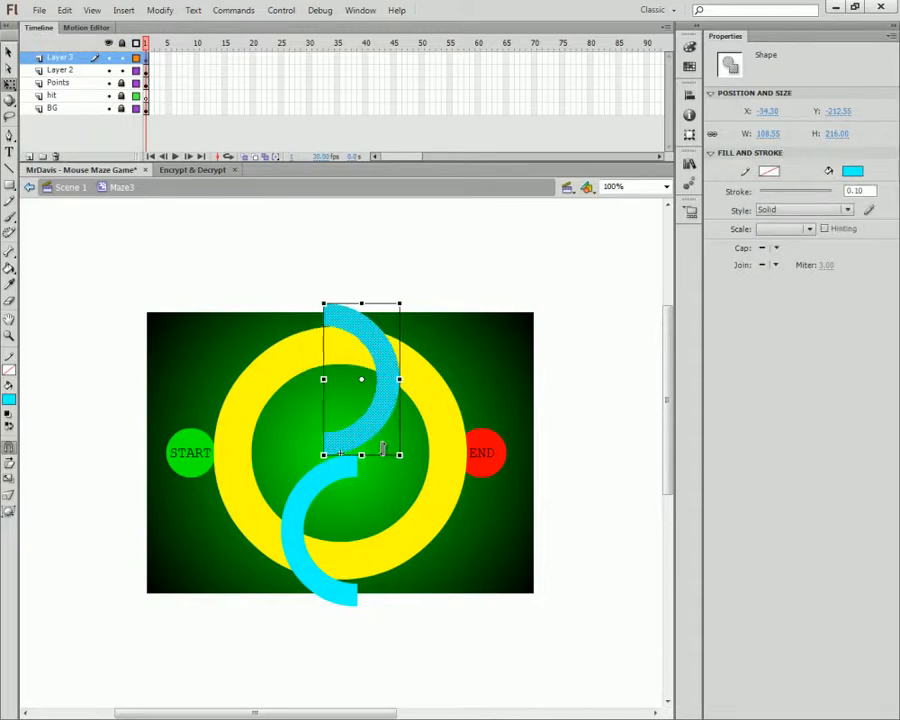
pyautogui.click(387, 487)
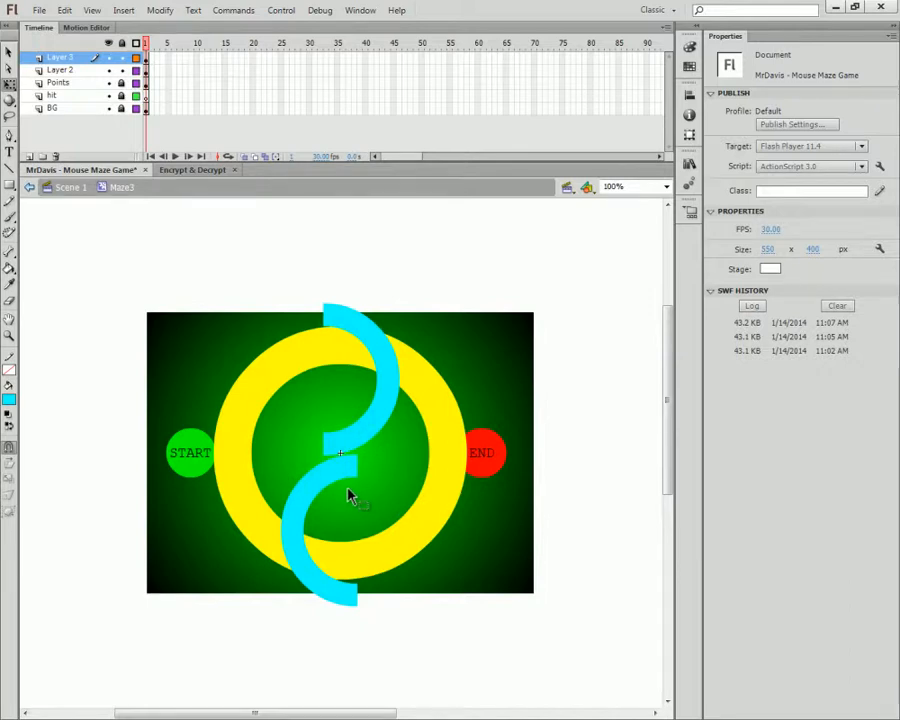
# - Nudge the lower half ring a further 20 px towards START, to X -104.30
pyautogui.click(354, 487)
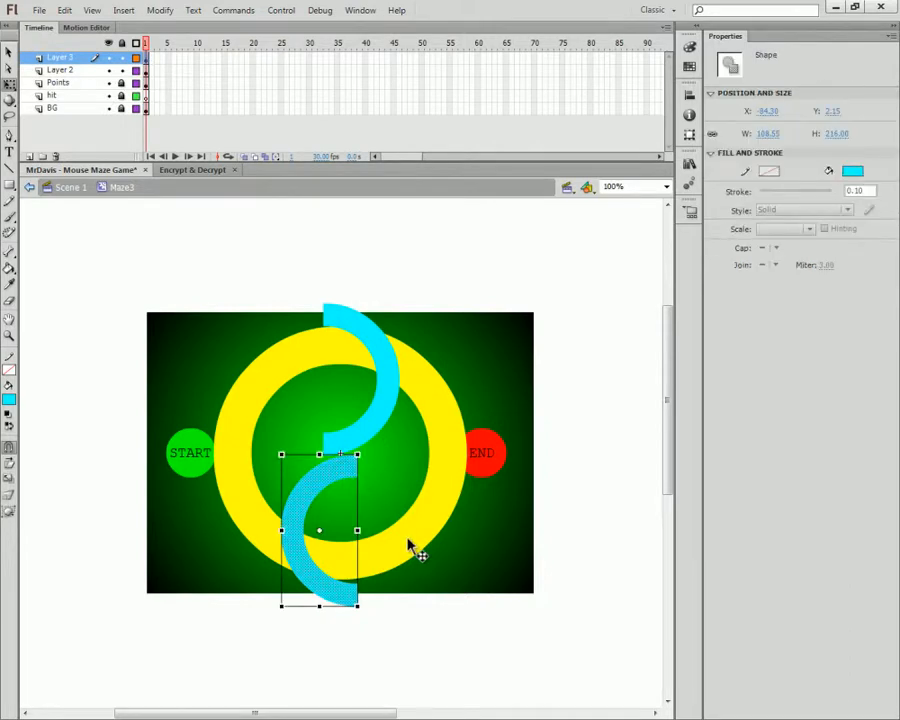
pyautogui.press('Left')
pyautogui.press('Left')
pyautogui.press('Left')
pyautogui.press('Left')
pyautogui.press('Left')
pyautogui.press('Left')
pyautogui.press('Left')
pyautogui.press('Left')
pyautogui.press('Left')
pyautogui.press('Left')
pyautogui.press('Left')
pyautogui.press('Left')
pyautogui.press('Left')
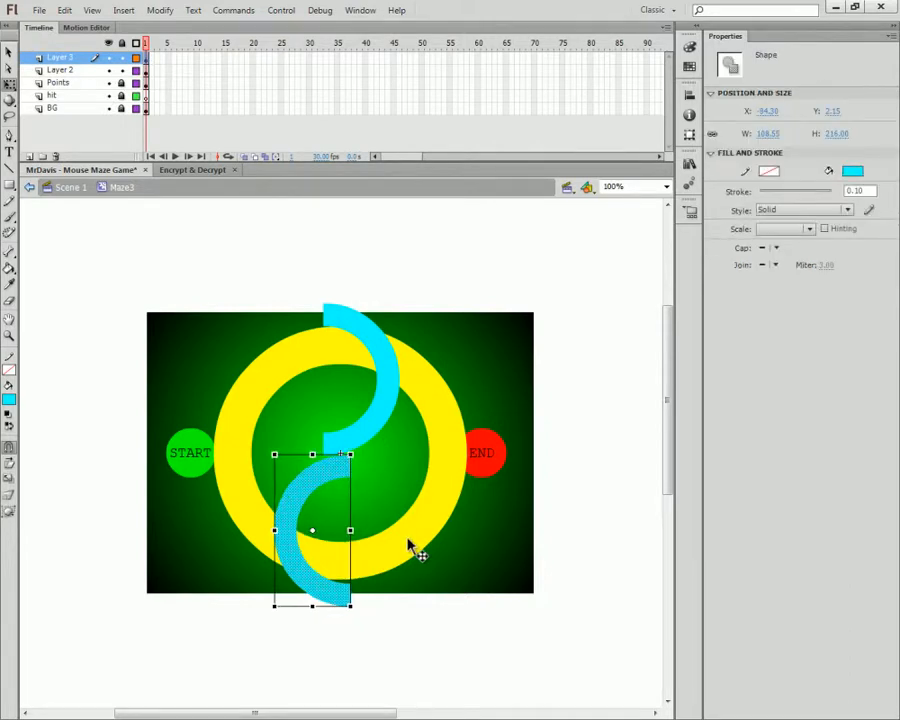
pyautogui.click(392, 547)
# - Nudge the upper half ring a further 20 px towards END to mirror the lower one's offset
pyautogui.click(391, 438)
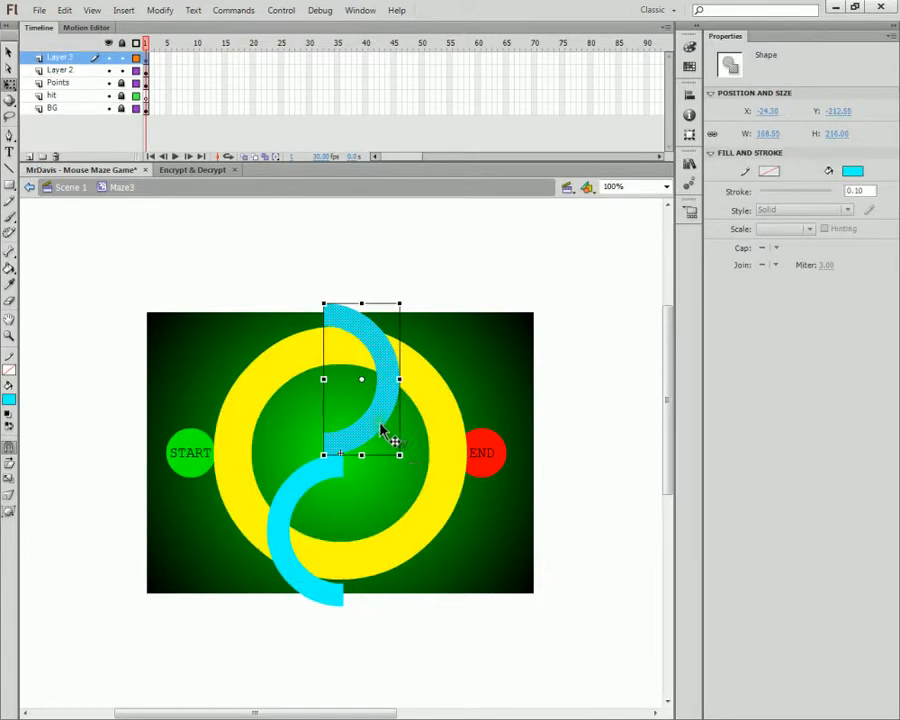
pyautogui.press('Right')
pyautogui.press('Right')
pyautogui.press('Right')
pyautogui.press('Right')
pyautogui.press('Right')
pyautogui.press('Right')
pyautogui.press('Right')
pyautogui.press('Right')
pyautogui.press('Right')
pyautogui.press('Right')
pyautogui.press('Right')
pyautogui.press('Right')
pyautogui.press('Right')
pyautogui.click(497, 557)
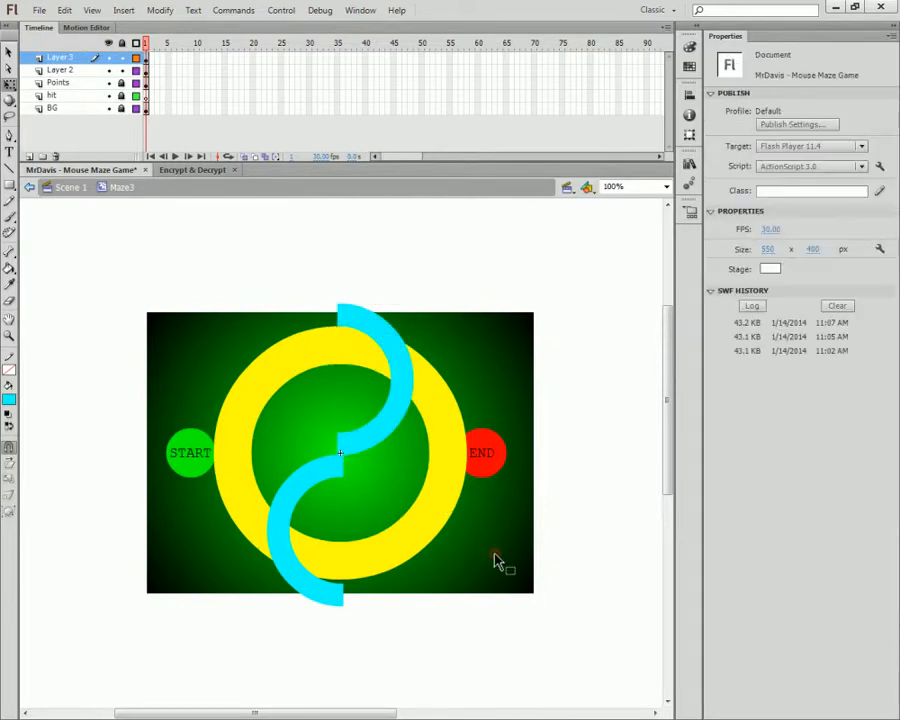
# - Undo the last 20 px horizontal nudges of both cyan half rings and deselect the shapes
pyautogui.click(320, 500)
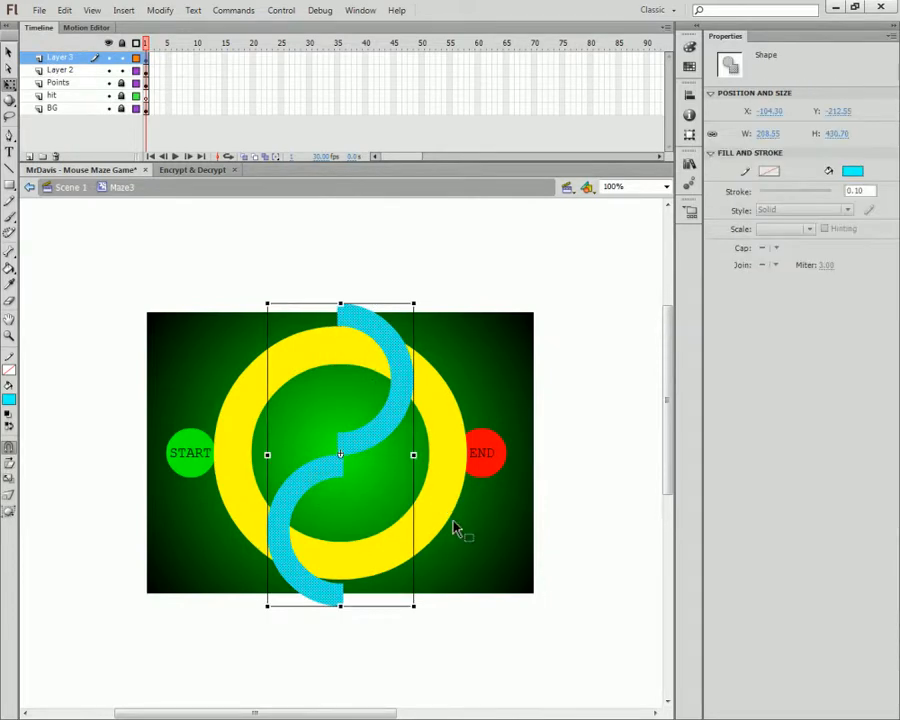
pyautogui.click(494, 556)
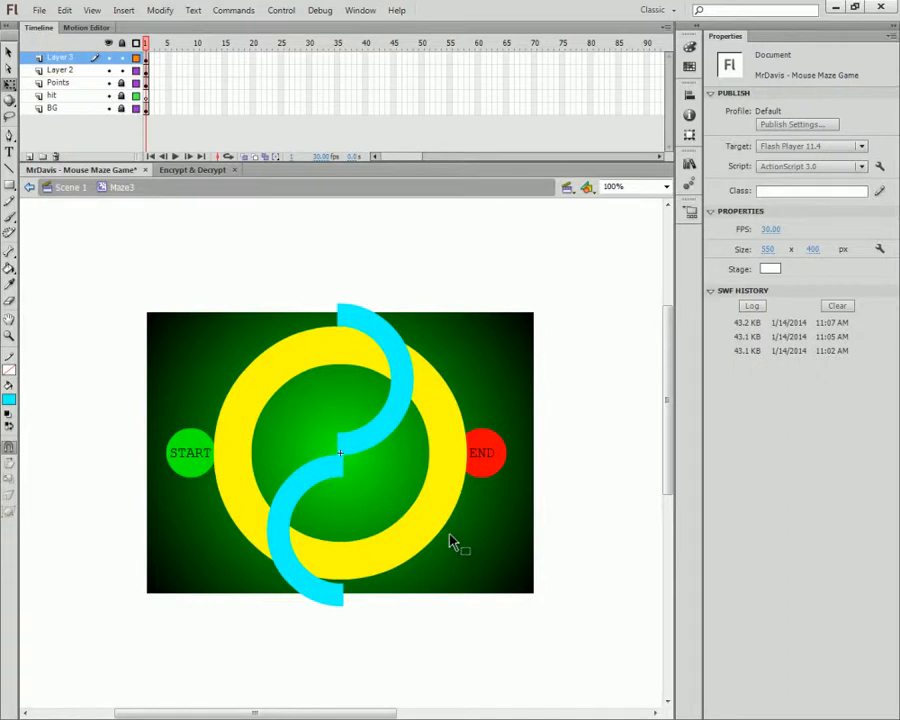
pyautogui.hotkey('ctrl', 'z')
pyautogui.hotkey('ctrl', 'z')
pyautogui.hotkey('ctrl', 'z')
pyautogui.hotkey('ctrl', 'z')
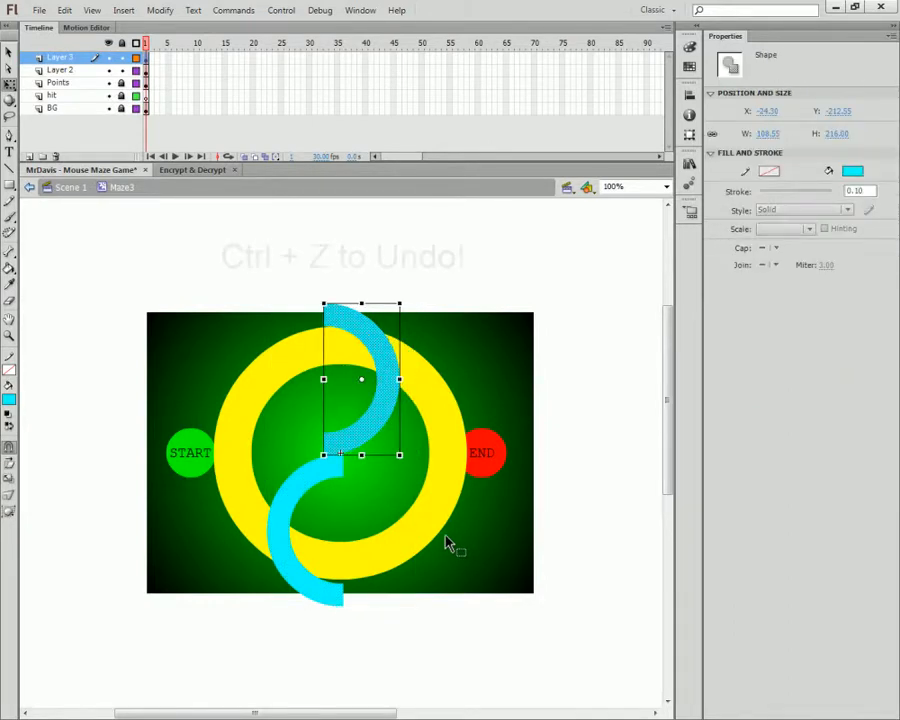
pyautogui.hotkey('ctrl', 'z')
pyautogui.hotkey('ctrl', 'z')
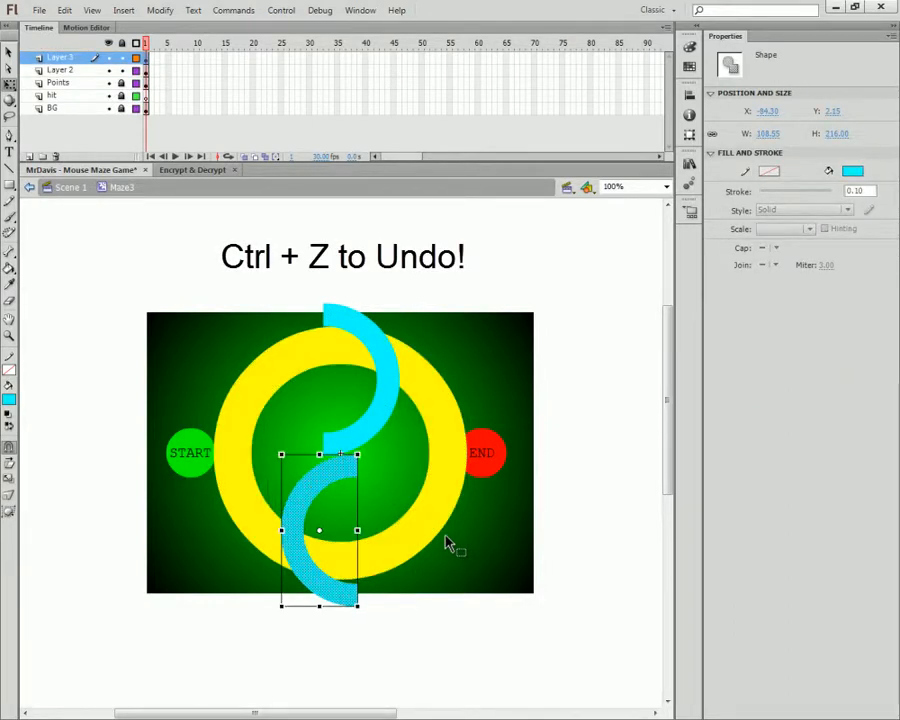
pyautogui.click(460, 543)
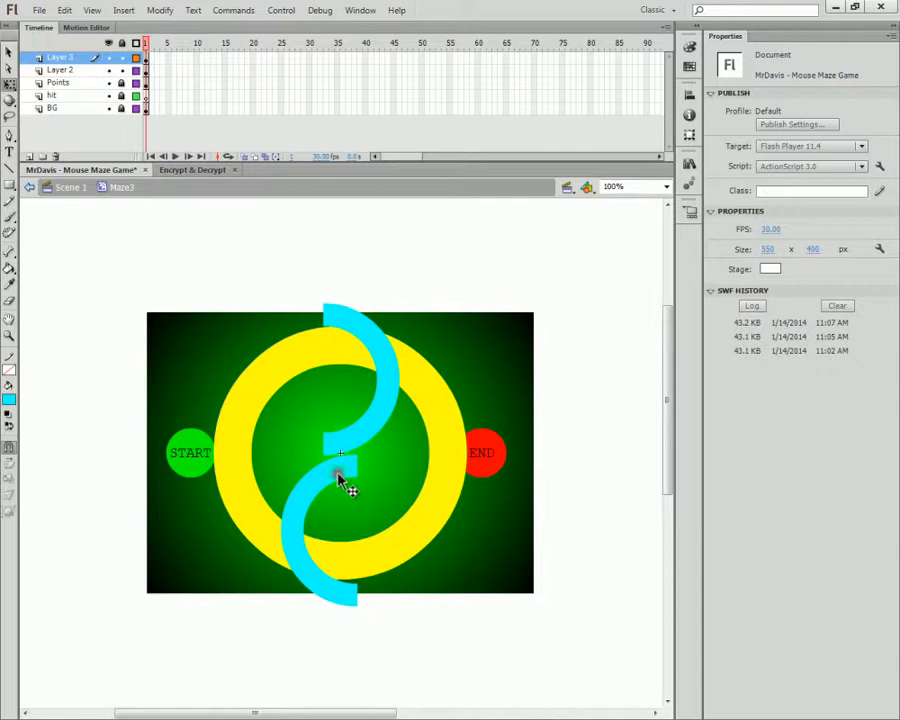
# - Raise the lower half ring 90 px to Y -87.85, into the yellow ring's interior
pyautogui.click(344, 482)
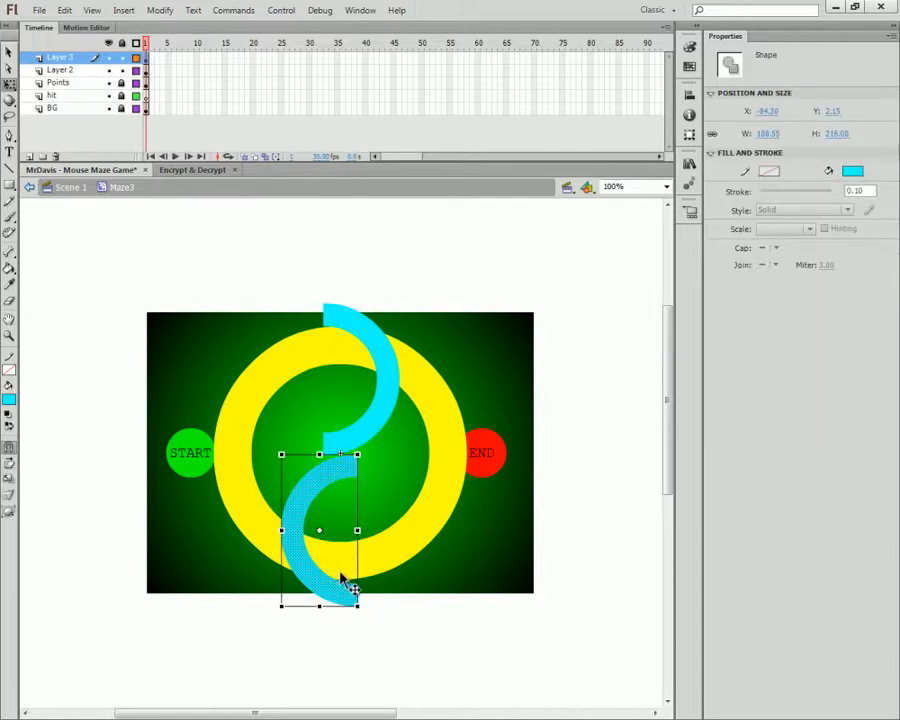
pyautogui.hotkey('shift', 'Up')
pyautogui.hotkey('shift', 'Up')
pyautogui.hotkey('shift', 'Up')
pyautogui.hotkey('shift', 'Up')
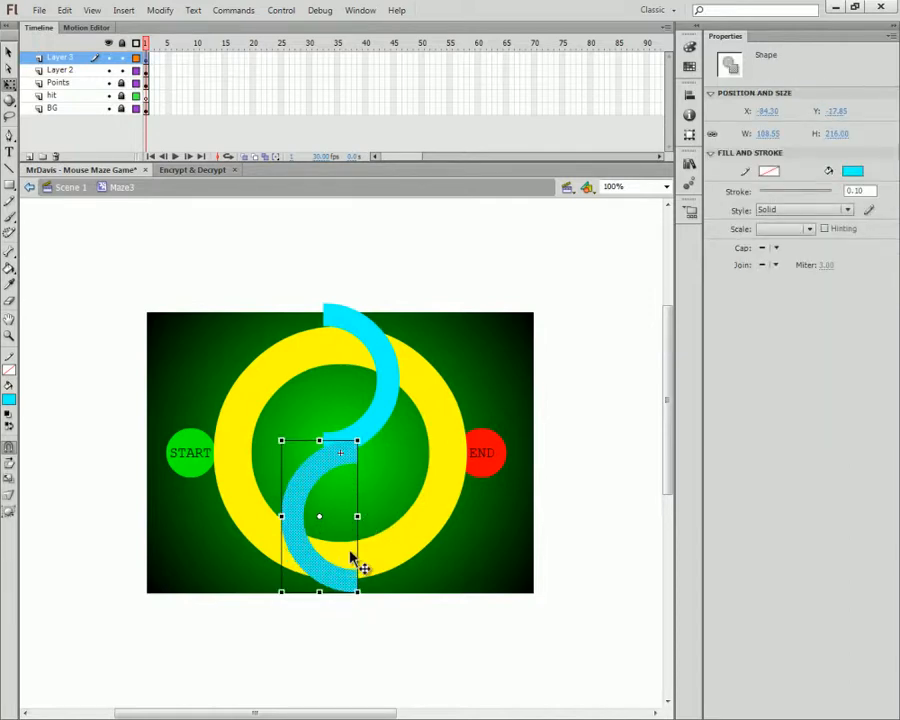
pyautogui.hotkey('shift', 'Up')
pyautogui.hotkey('shift', 'Up')
pyautogui.hotkey('shift', 'Up')
pyautogui.hotkey('shift', 'Up')
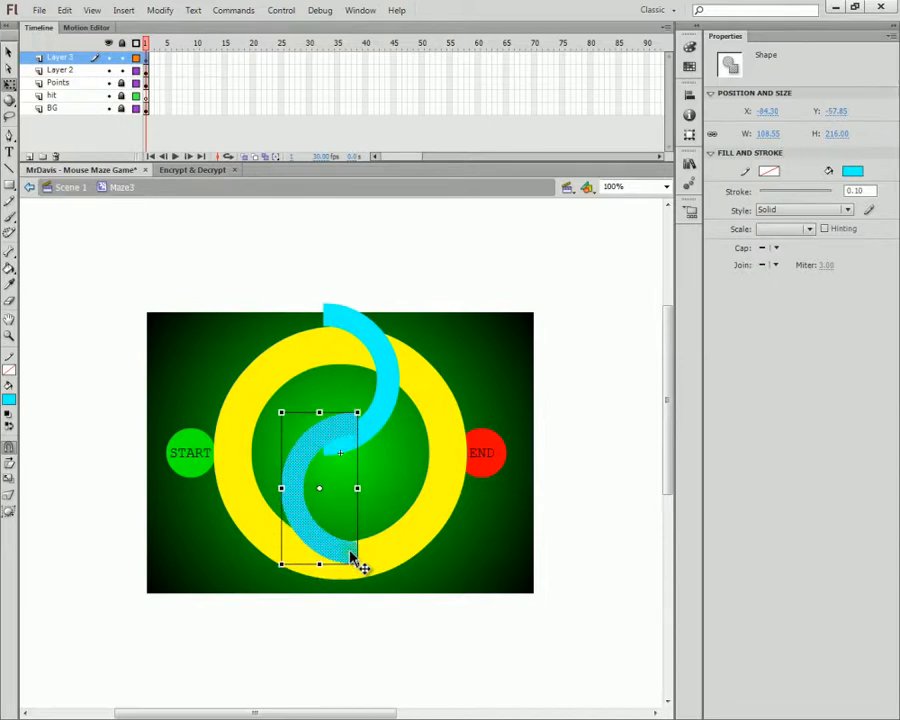
# - Lower the upper half ring 50 px to Y -162.55 so its outer end overlaps the yellow ring
pyautogui.click(379, 417)
pyautogui.hotkey('shift', 'Down')
pyautogui.hotkey('shift', 'Down')
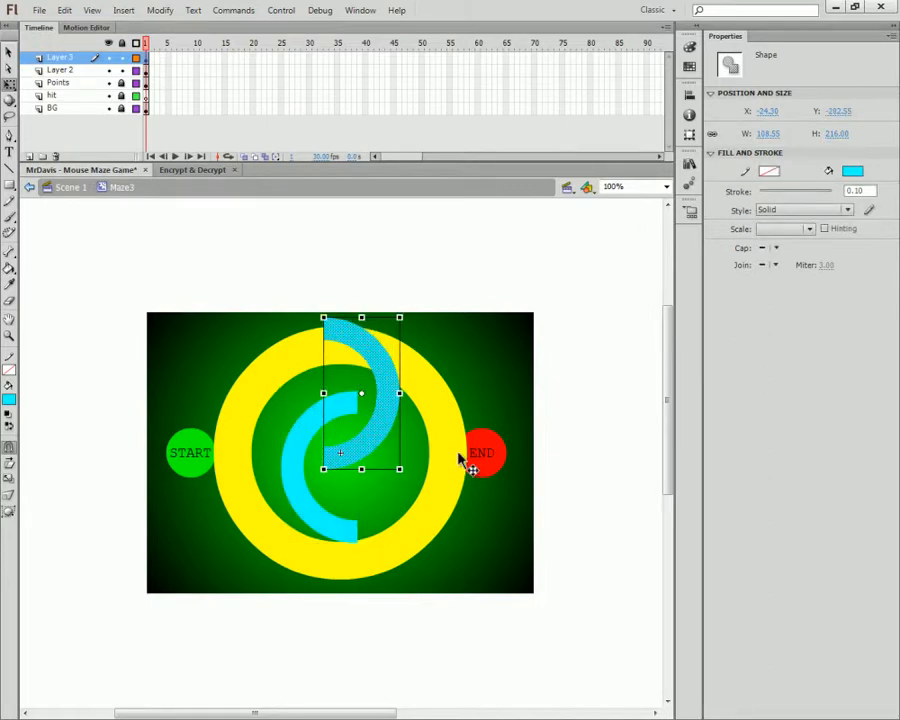
pyautogui.hotkey('shift', 'Down')
pyautogui.hotkey('shift', 'Down')
pyautogui.hotkey('shift', 'Down')
pyautogui.hotkey('shift', 'Down')
pyautogui.hotkey('shift', 'Down')
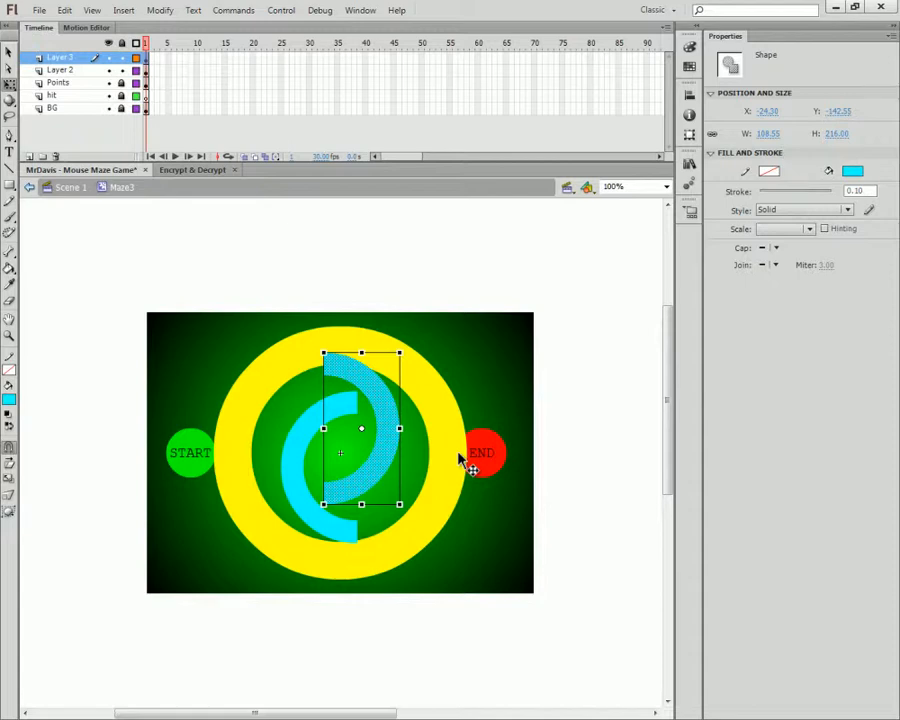
pyautogui.hotkey('shift', 'Up')
pyautogui.hotkey('shift', 'Up')
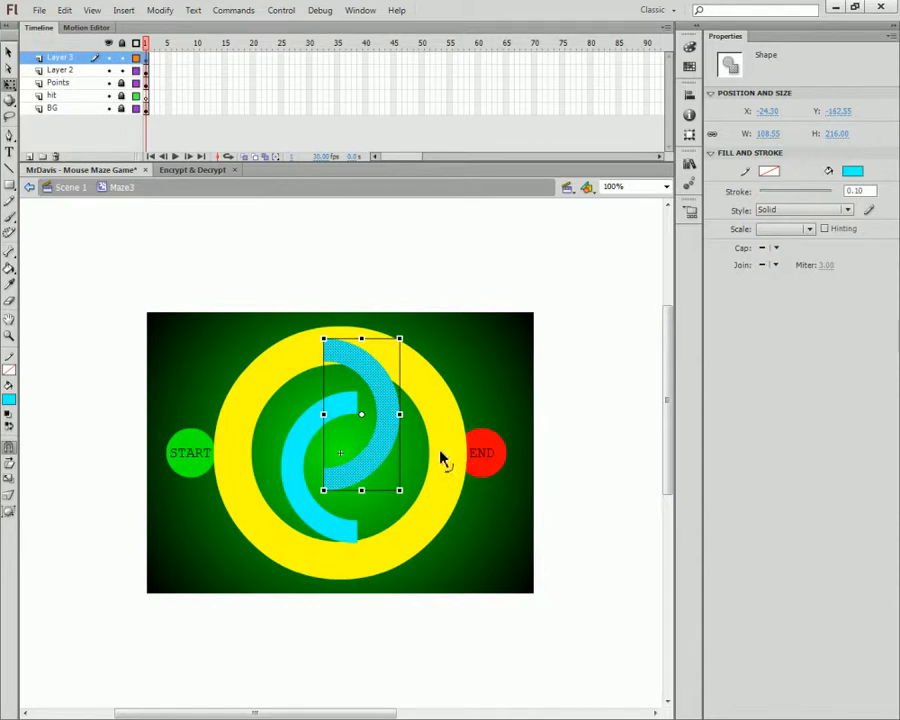
# - Move the lower half ring back down 40 px to Y -47.85 so its outer end overlaps the yellow ring
pyautogui.moveTo(305, 474); pyautogui.dragTo(319, 490)
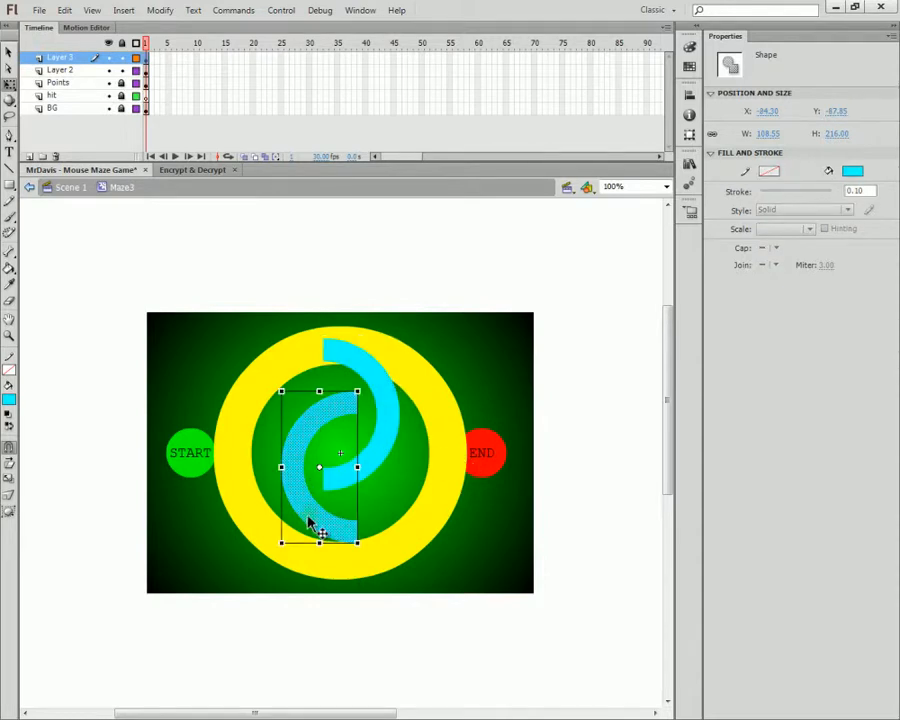
pyautogui.hotkey('shift', 'Down')
pyautogui.hotkey('shift', 'Down')
pyautogui.hotkey('shift', 'Down')
pyautogui.hotkey('shift', 'Down')
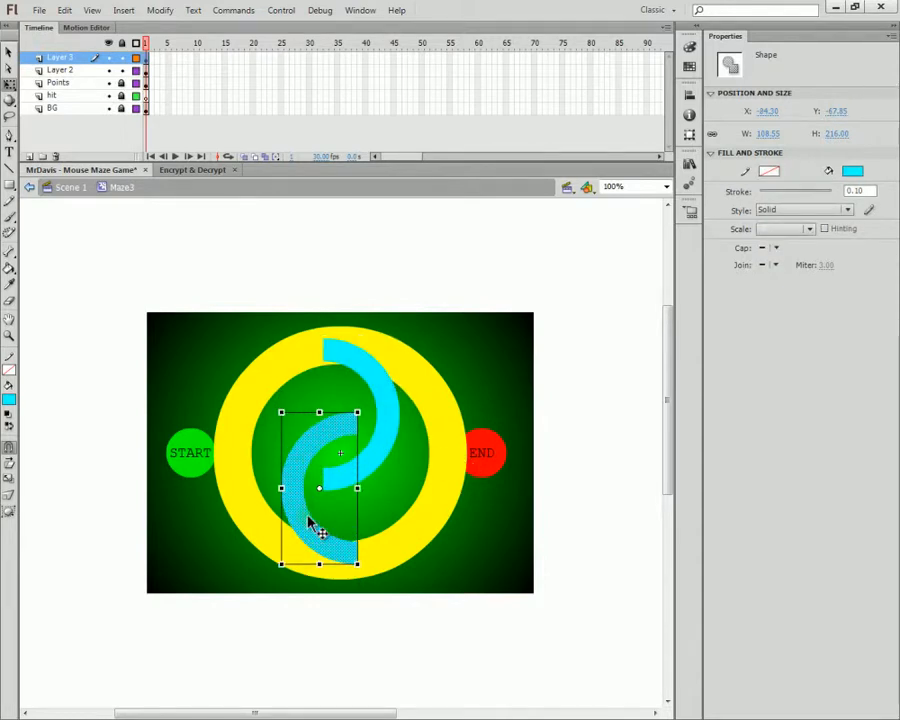
pyautogui.click(410, 518)
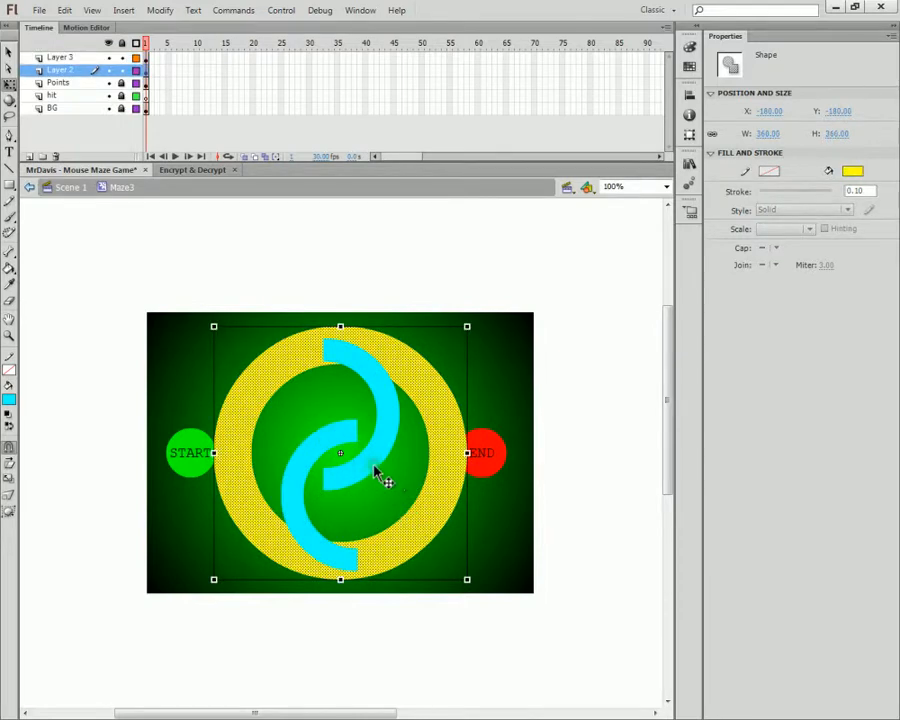
# - Spread the half rings 10 px each horizontally, the upper towards END to X -14.30 and the lower towards START to X -94.30
pyautogui.click(369, 458)
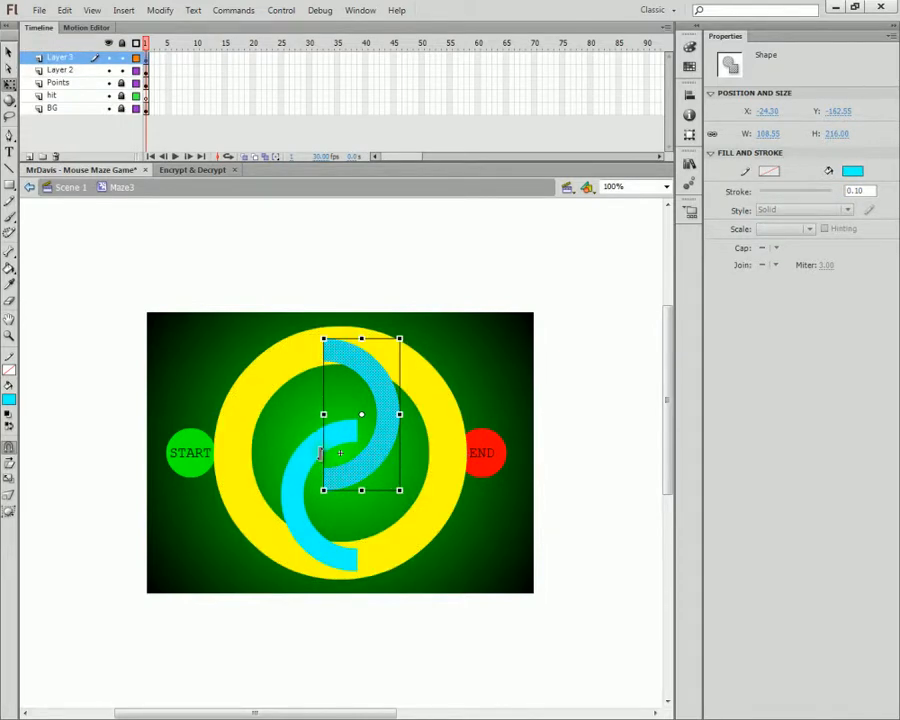
pyautogui.hotkey('shift', 'Right')
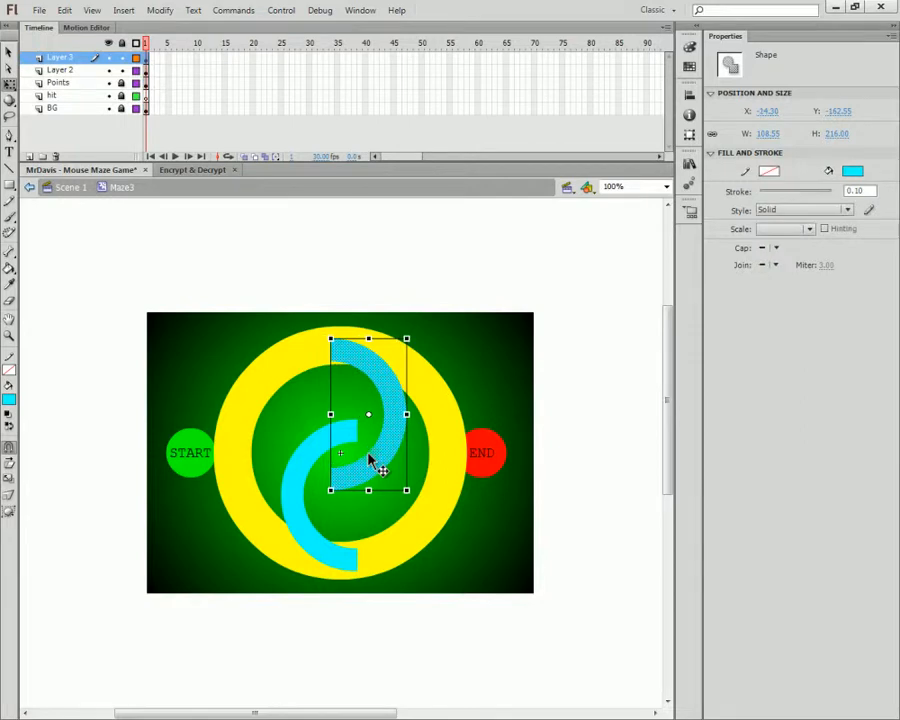
pyautogui.click(312, 451)
pyautogui.hotkey('shift', 'Left')
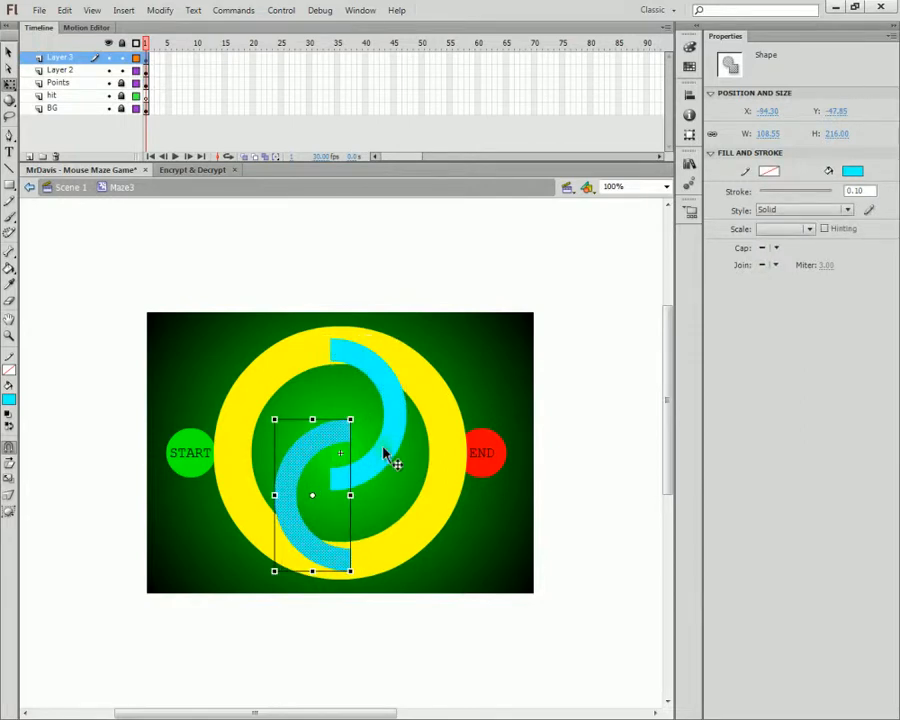
# - Spread the half rings a further 20 px each, the upper to X 5.70 and the lower to X -114.30
pyautogui.click(396, 466)
pyautogui.hotkey('shift', 'Right')
pyautogui.hotkey('shift', 'Right')
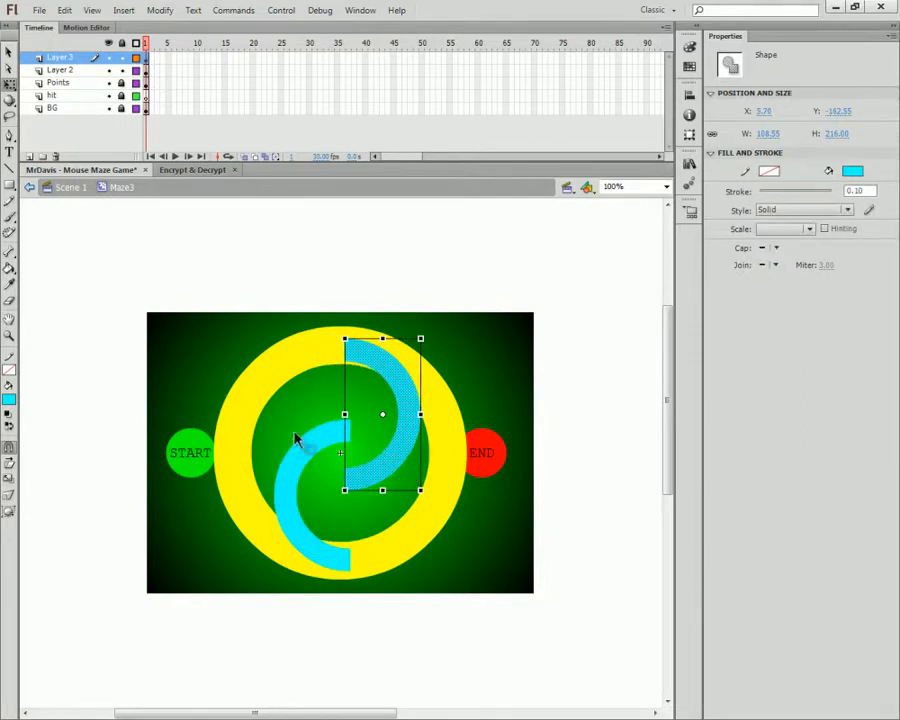
pyautogui.click(311, 459)
pyautogui.hotkey('shift', 'Left')
pyautogui.hotkey('shift', 'Left')
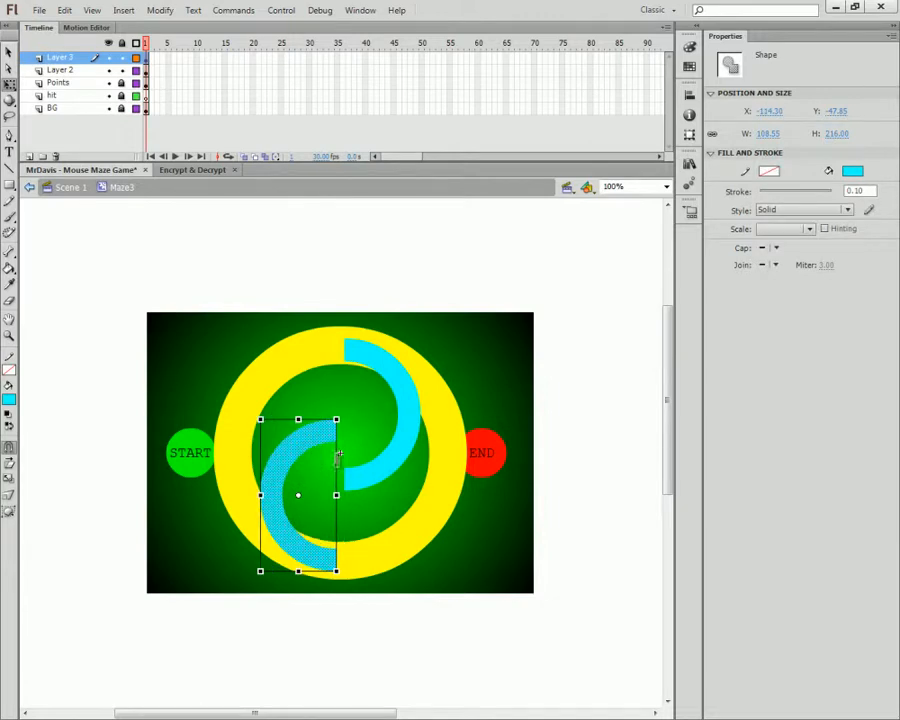
pyautogui.click(380, 507)
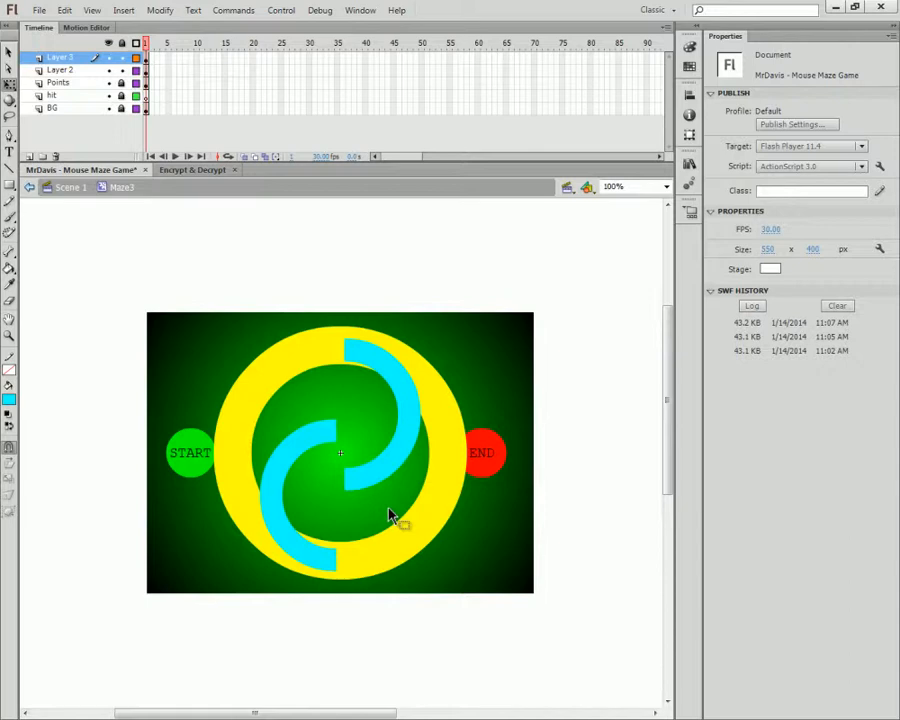
# - Recolor both cyan half rings with the yellow sampled from the large ring using the Eyedropper, then deselect them
pyautogui.click(311, 450)
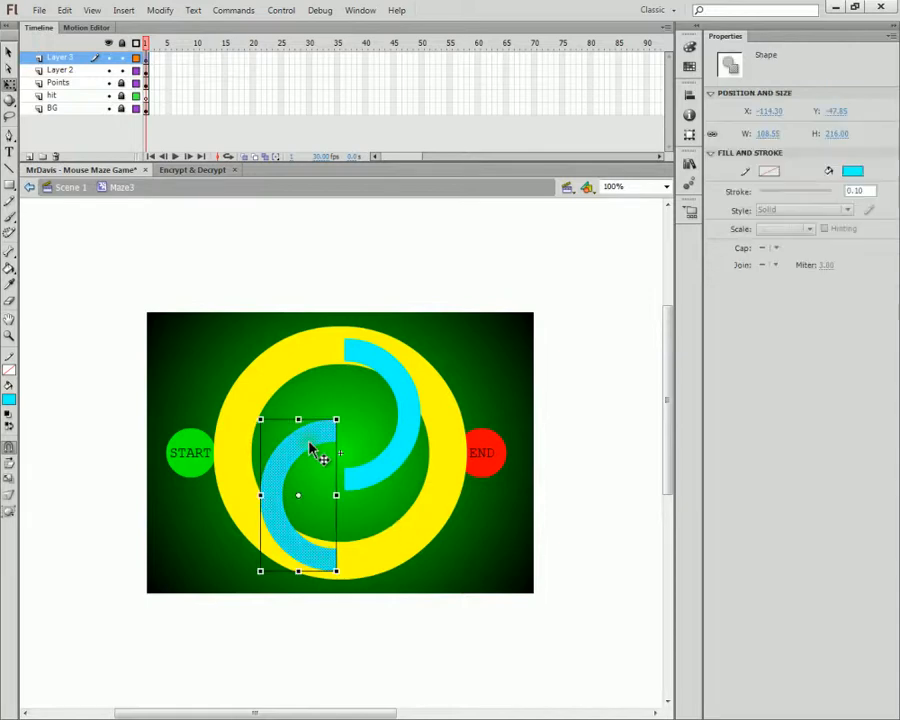
pyautogui.keyDown('shift'); pyautogui.click(405, 455); pyautogui.keyUp('shift')
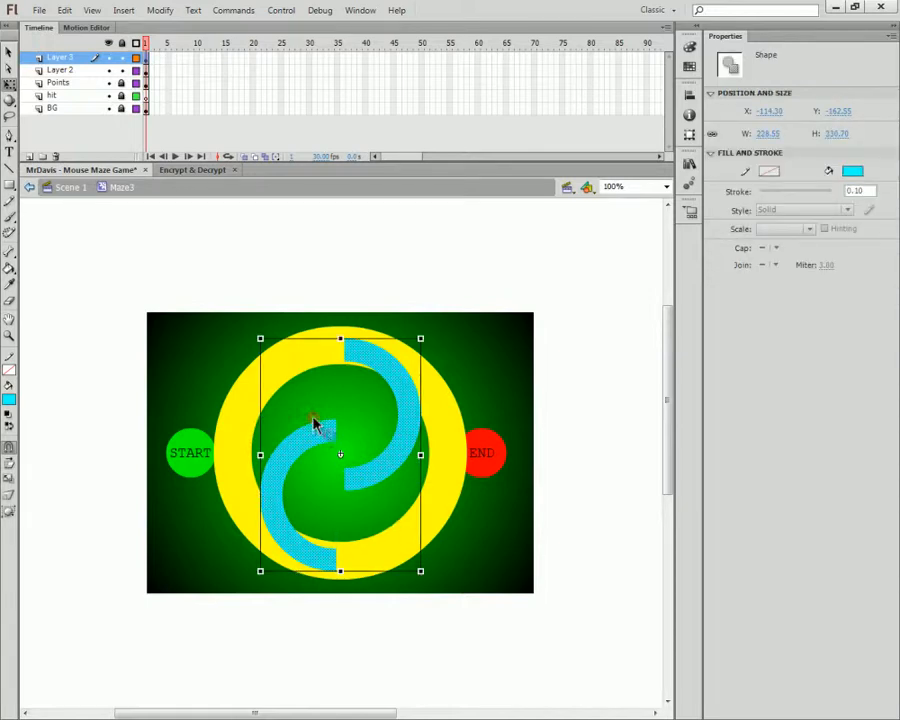
pyautogui.click(314, 421)
pyautogui.keyDown('shift'); pyautogui.click(405, 442); pyautogui.keyUp('shift')
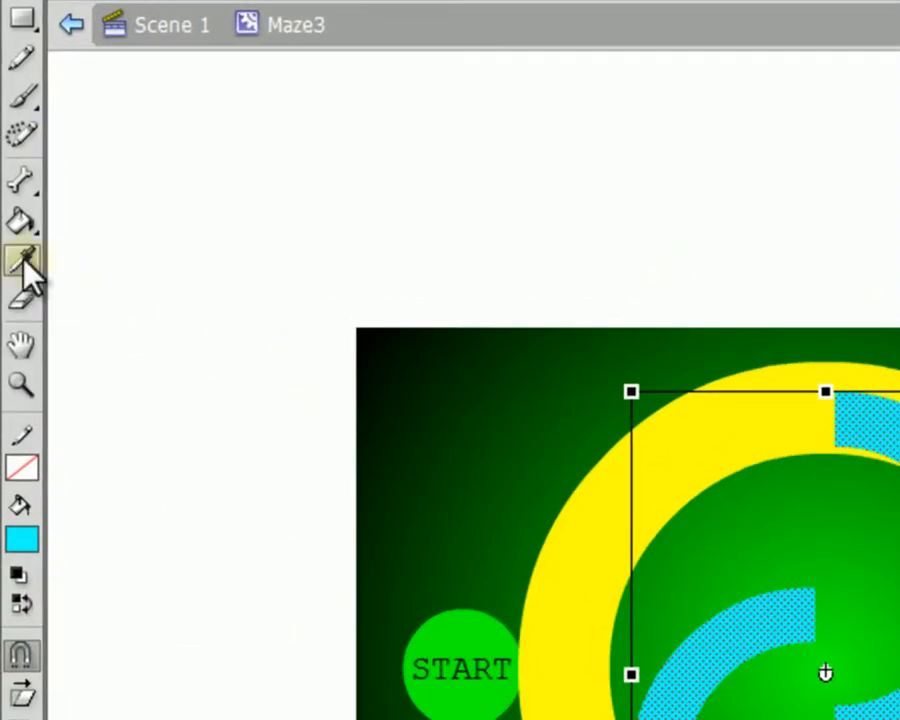
pyautogui.click(24, 262)
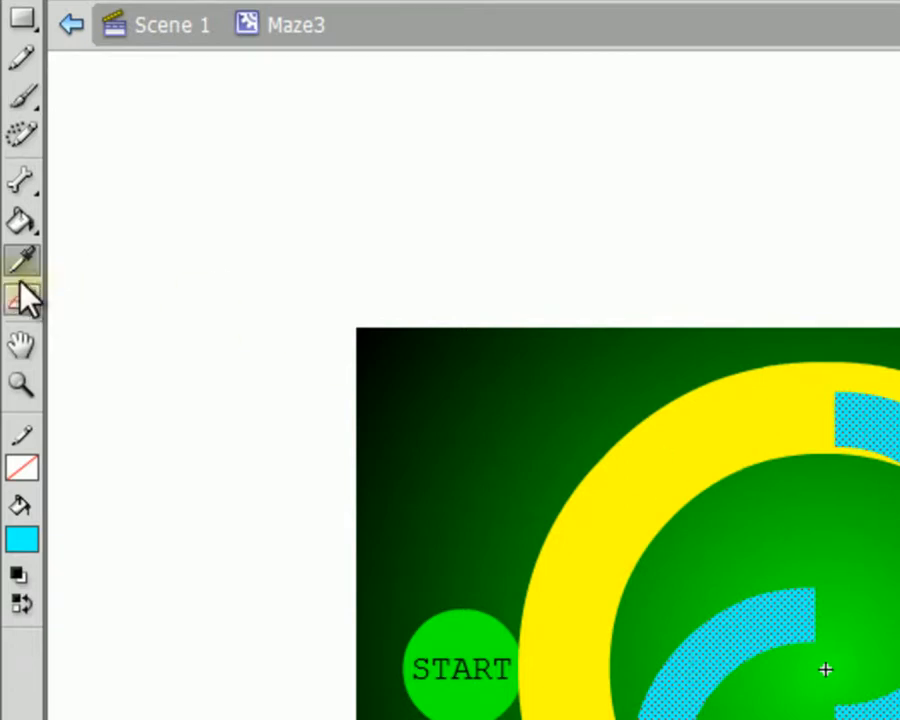
pyautogui.click(668, 495)
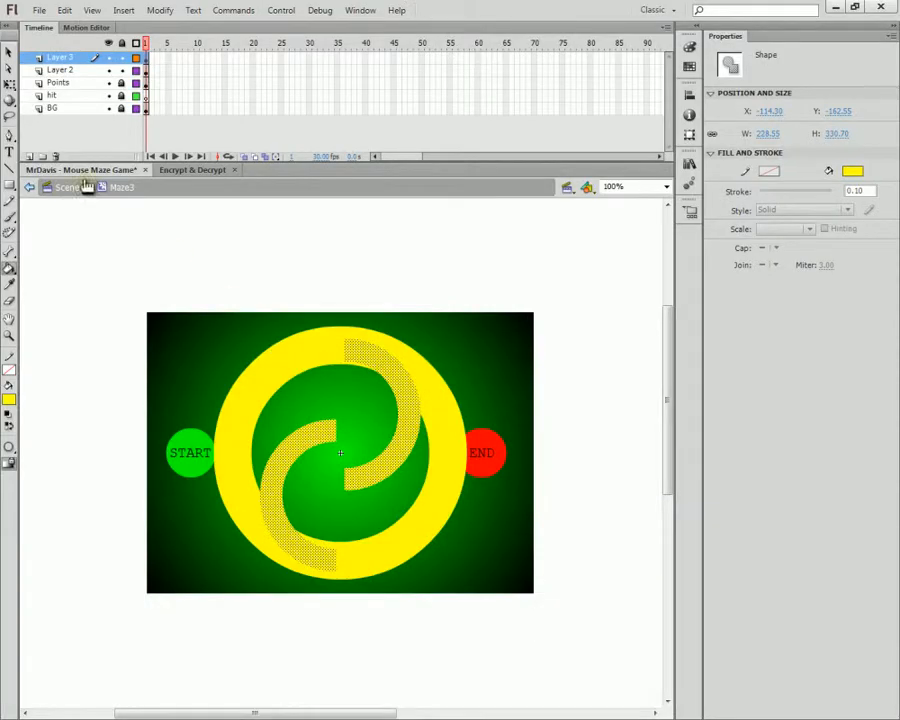
pyautogui.click(9, 53)
pyautogui.click(273, 301)
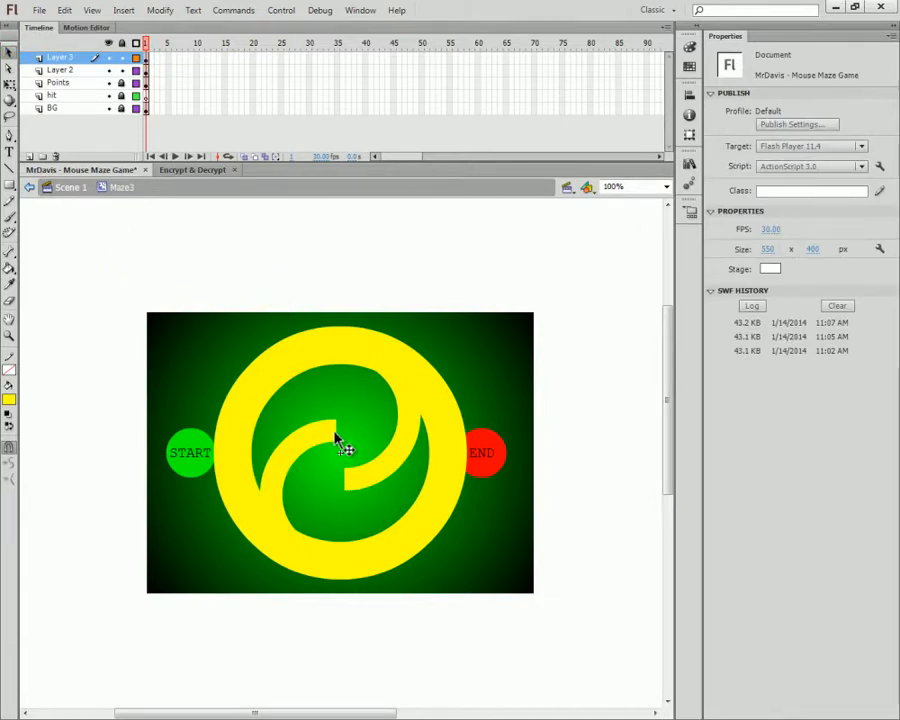
# - Cut both half rings from Layer 3 and paste them in place on Layer 2 with the large ring
pyautogui.click(324, 436)
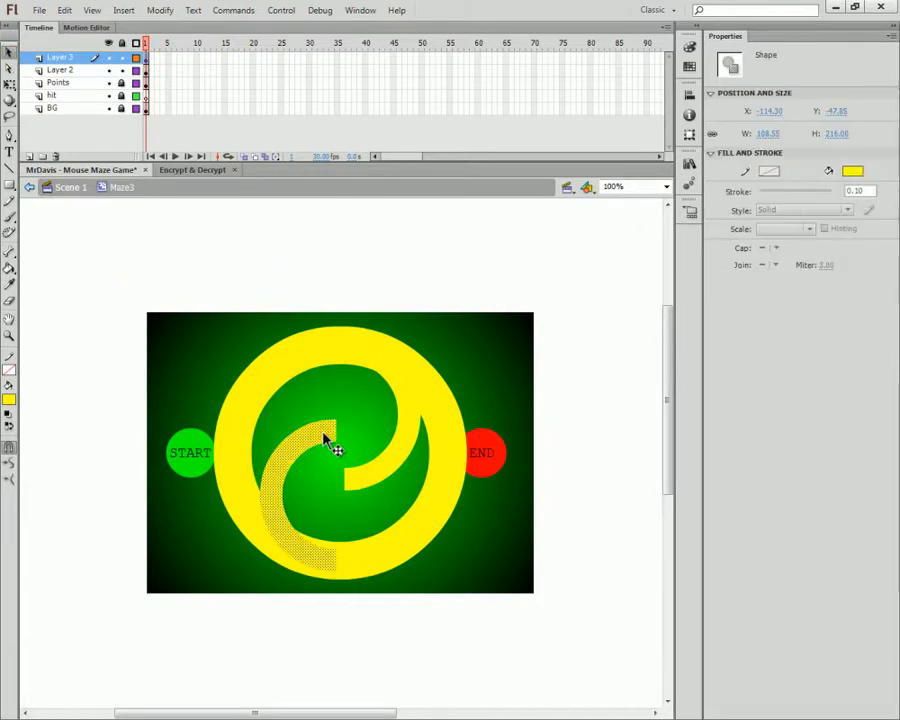
pyautogui.keyDown('shift'); pyautogui.click(382, 470); pyautogui.keyUp('shift')
pyautogui.rightClick(373, 470)
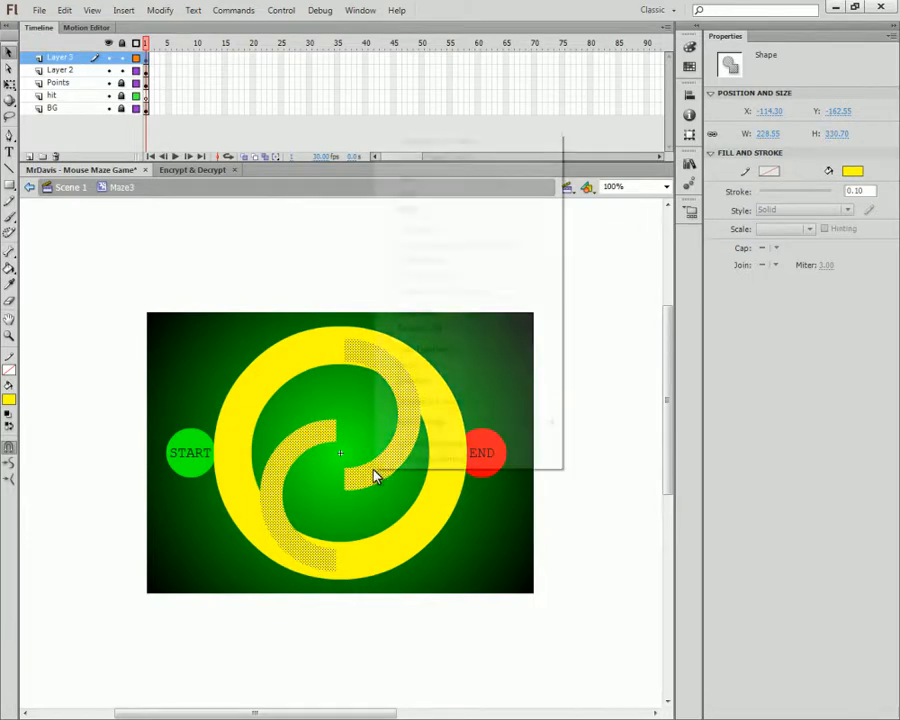
pyautogui.click(401, 180)
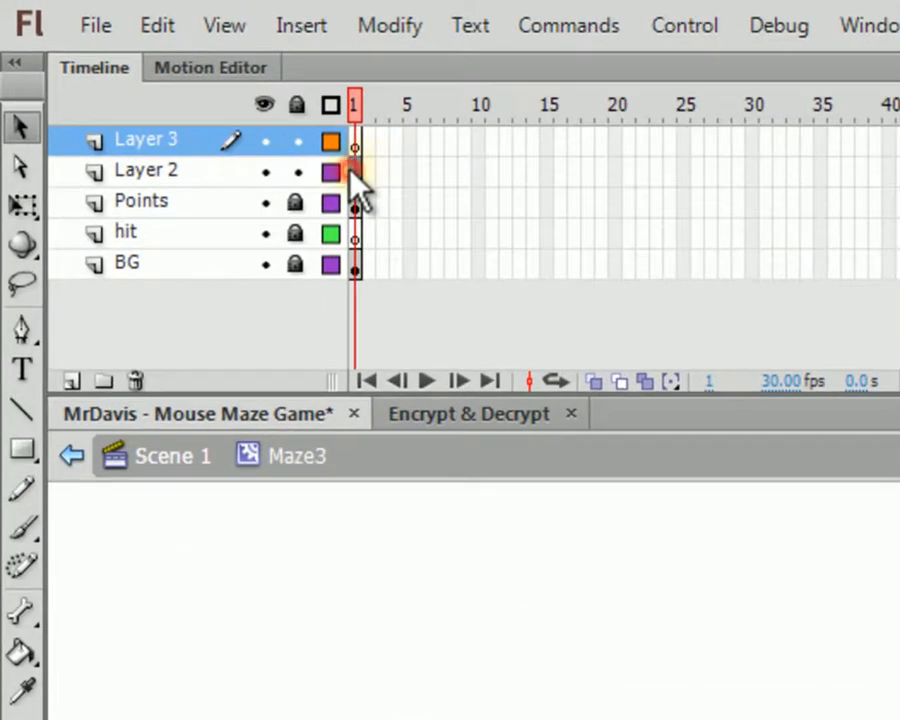
pyautogui.click(146, 70)
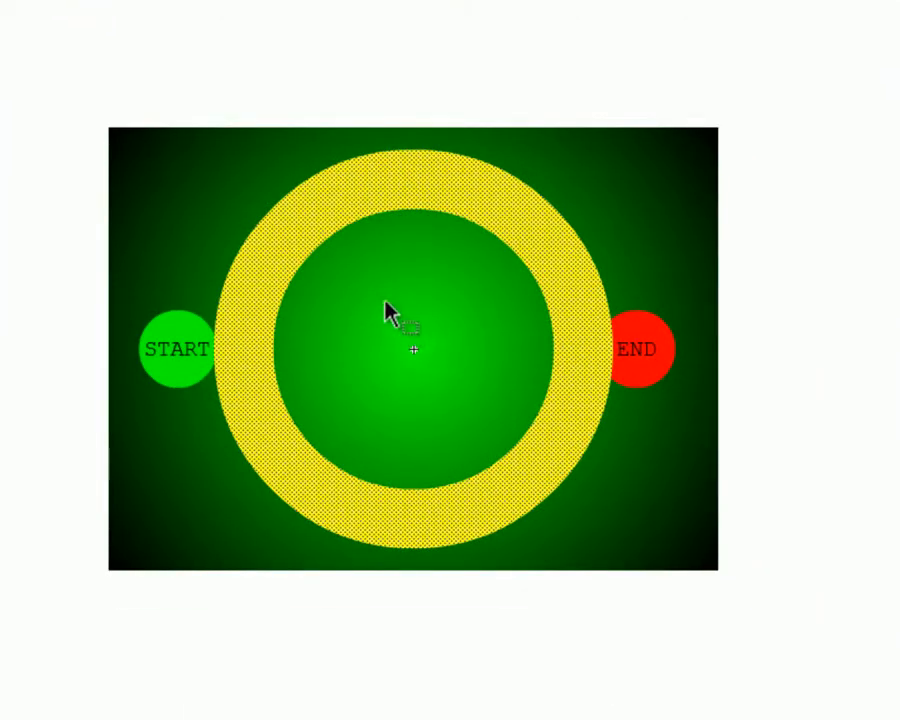
pyautogui.rightClick(391, 305)
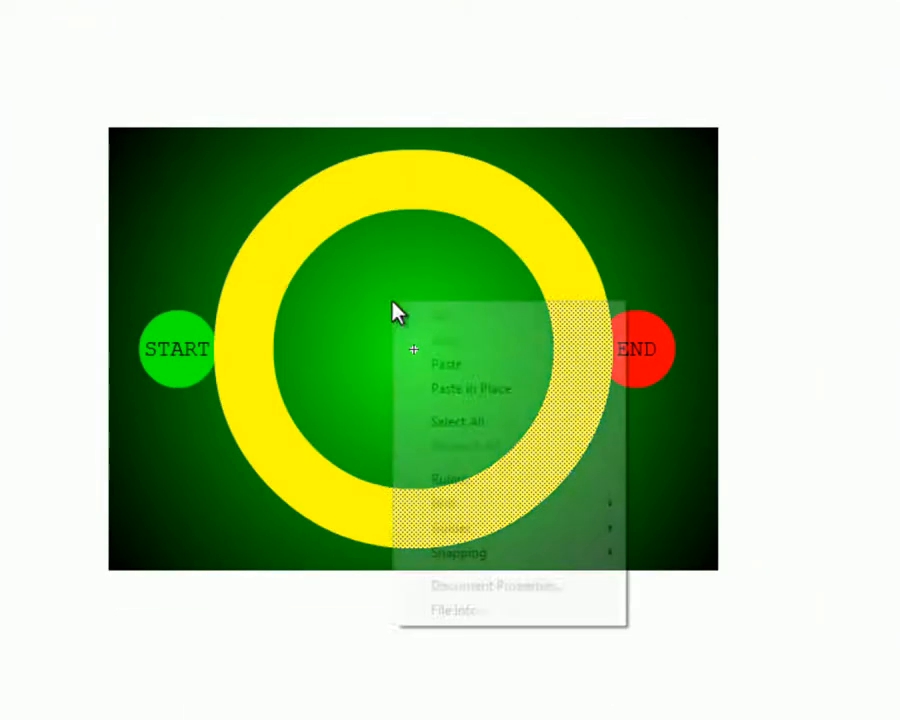
pyautogui.click(483, 390)
pyautogui.click(632, 476)
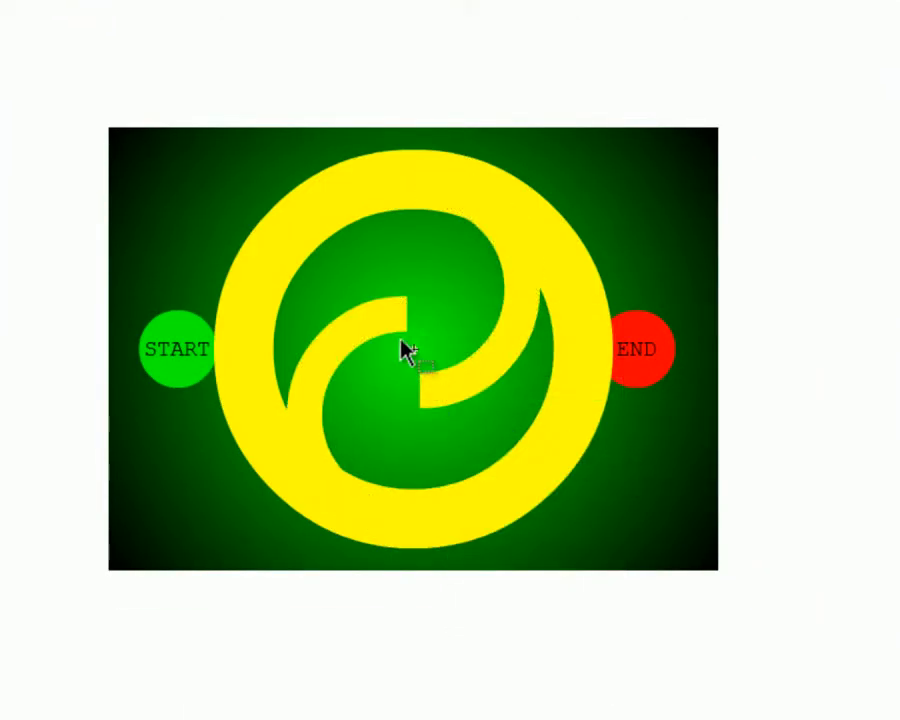
# - Select all the merged wall artwork to check it, then delete the empty Layer 3
pyautogui.hotkey('ctrl', 'a')
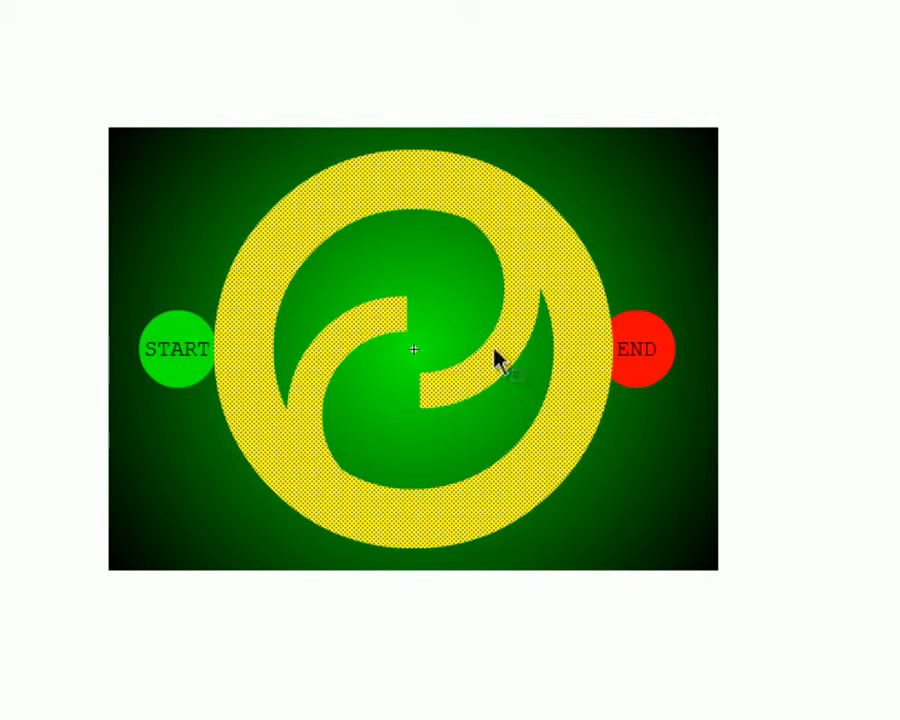
pyautogui.click(412, 446)
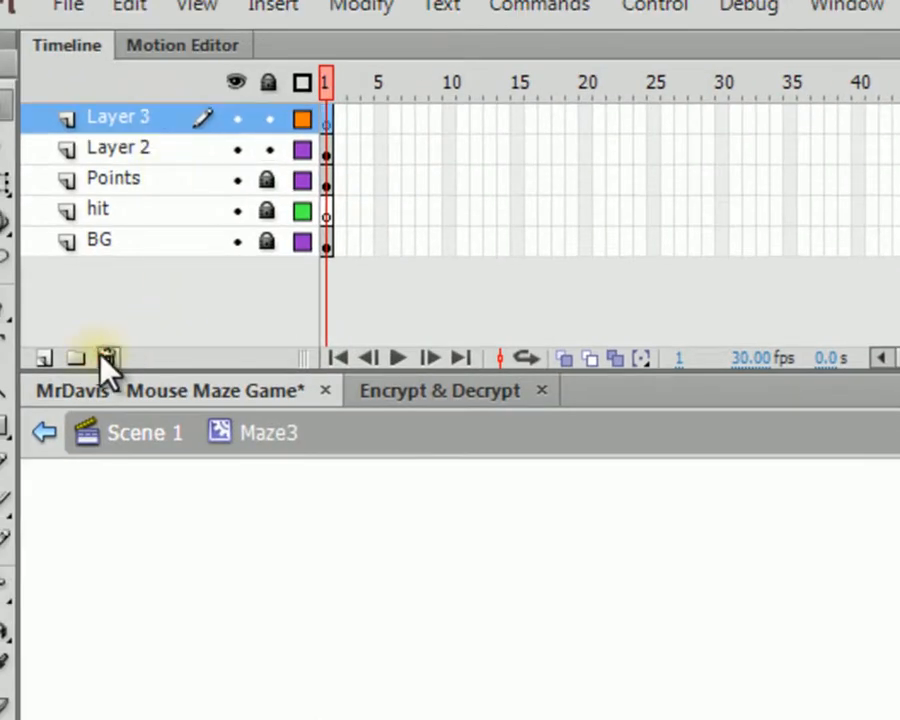
pyautogui.click(107, 356)
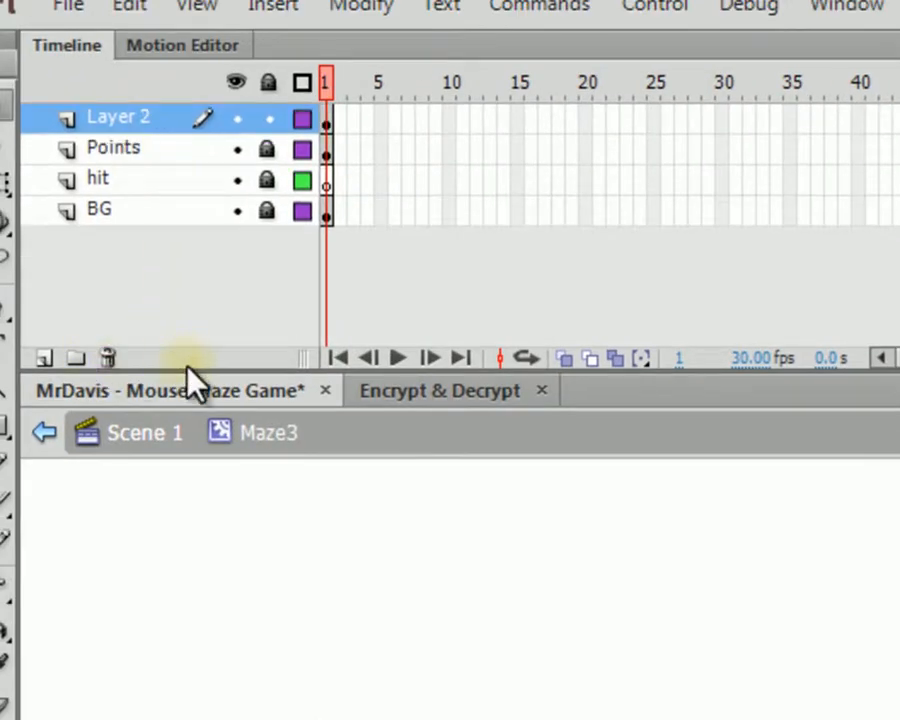
# - Cut the complete yellow wall artwork from Layer 2 and delete the emptied layer
pyautogui.click(322, 119)
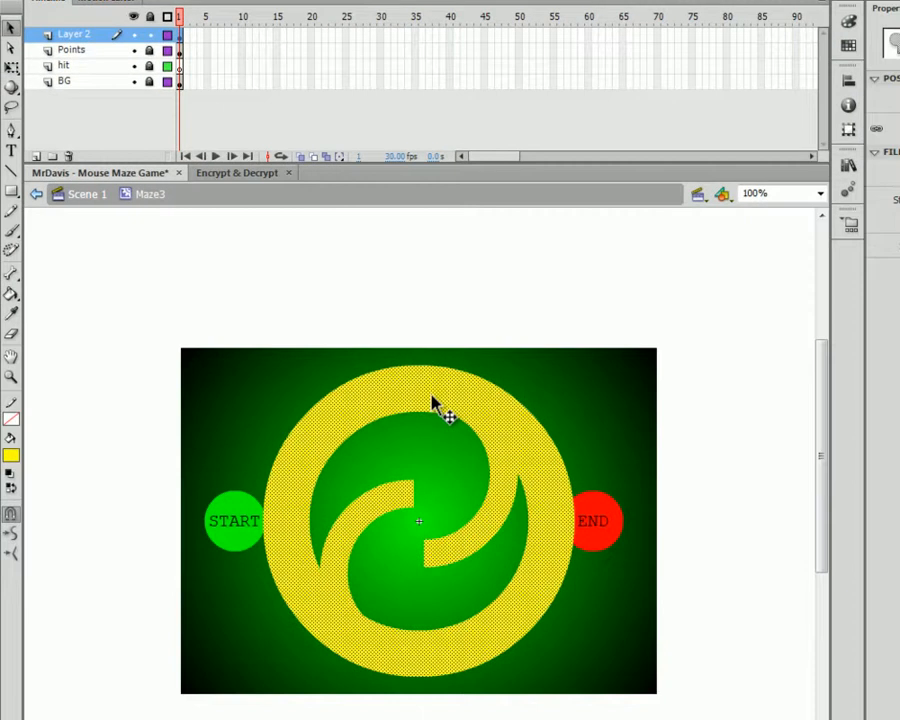
pyautogui.rightClick(433, 400)
pyautogui.click(480, 448)
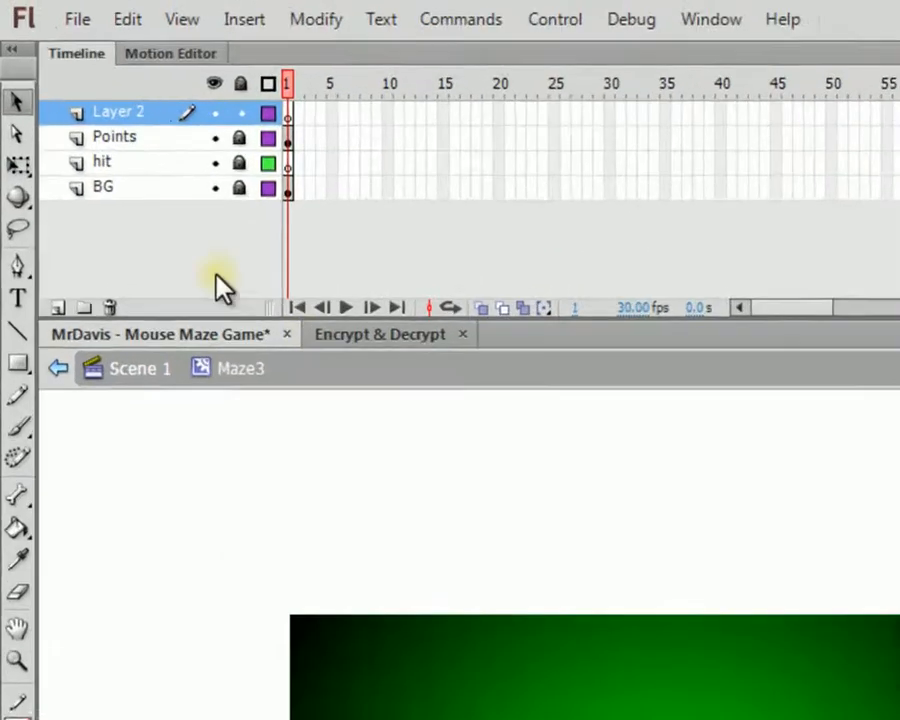
pyautogui.click(114, 311)
# - Paste the wall artwork in place on the hit layer's first frame and deselect it
pyautogui.click(156, 142)
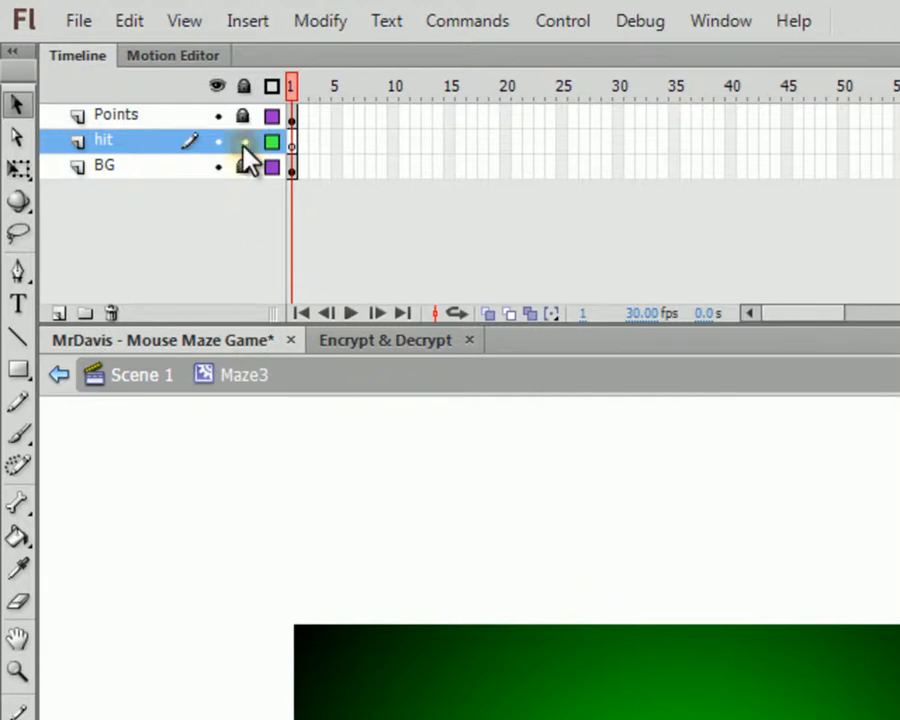
pyautogui.click(292, 144)
pyautogui.rightClick(340, 330)
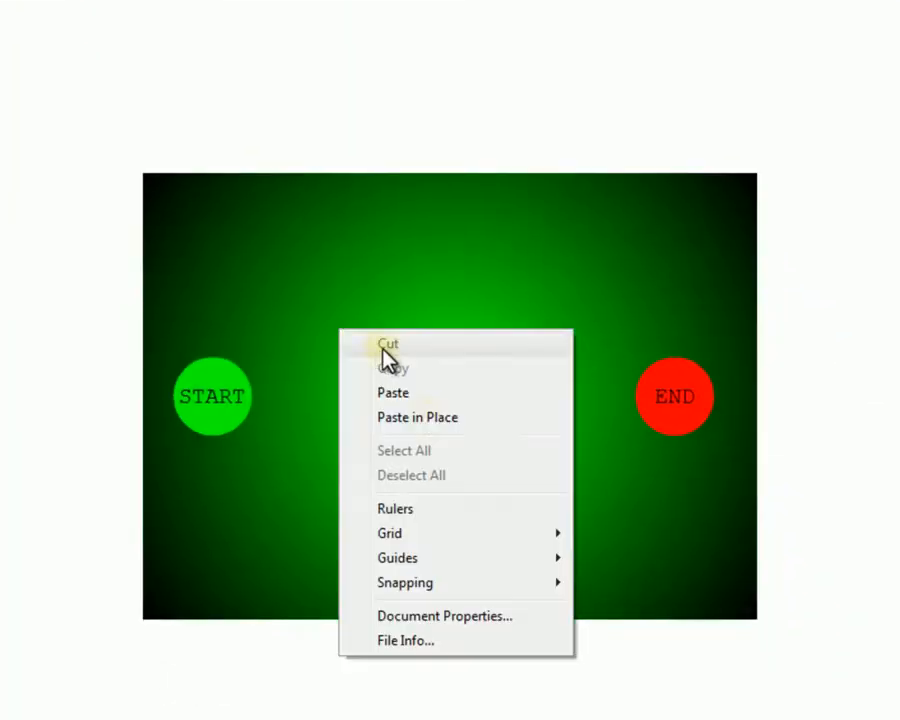
pyautogui.click(425, 417)
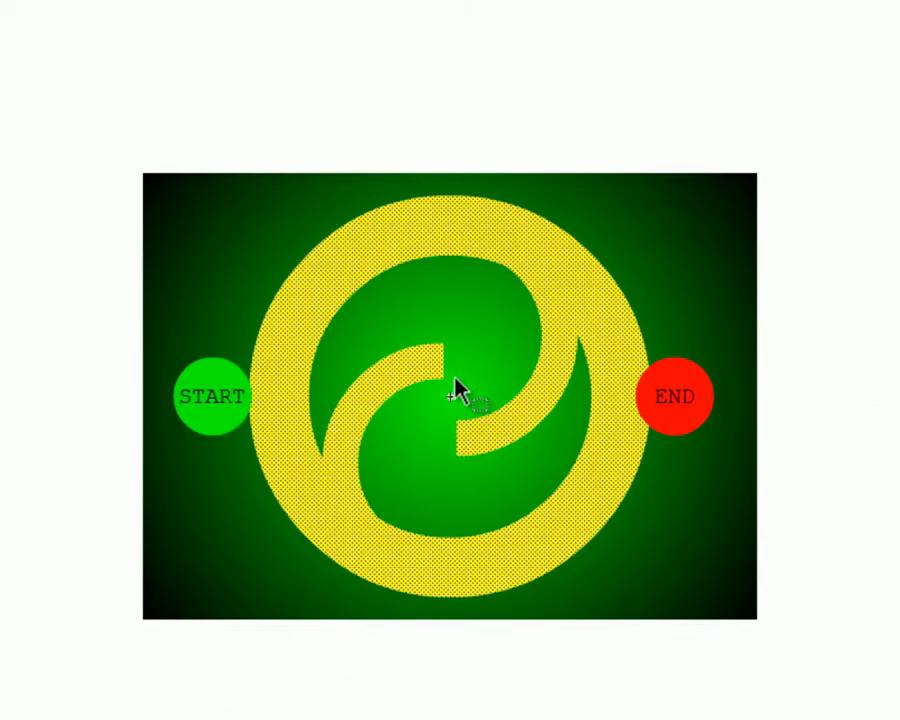
pyautogui.click(678, 499)
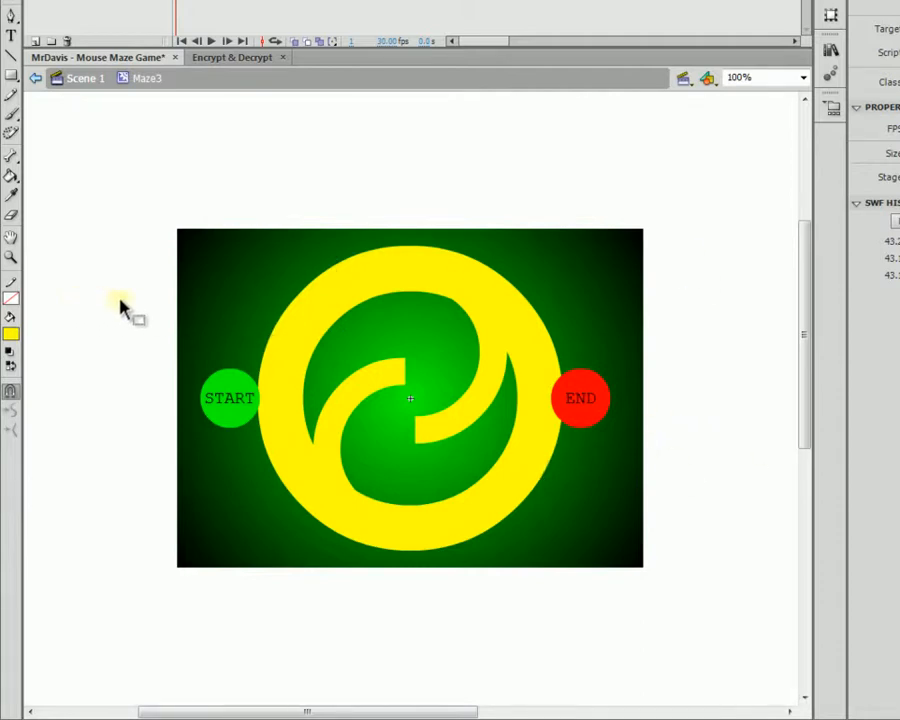
# - Try cutting a gap through the ring's lower-right wall by drawing a cyan rectangle across it and deleting the rectangle
pyautogui.click(10, 75)
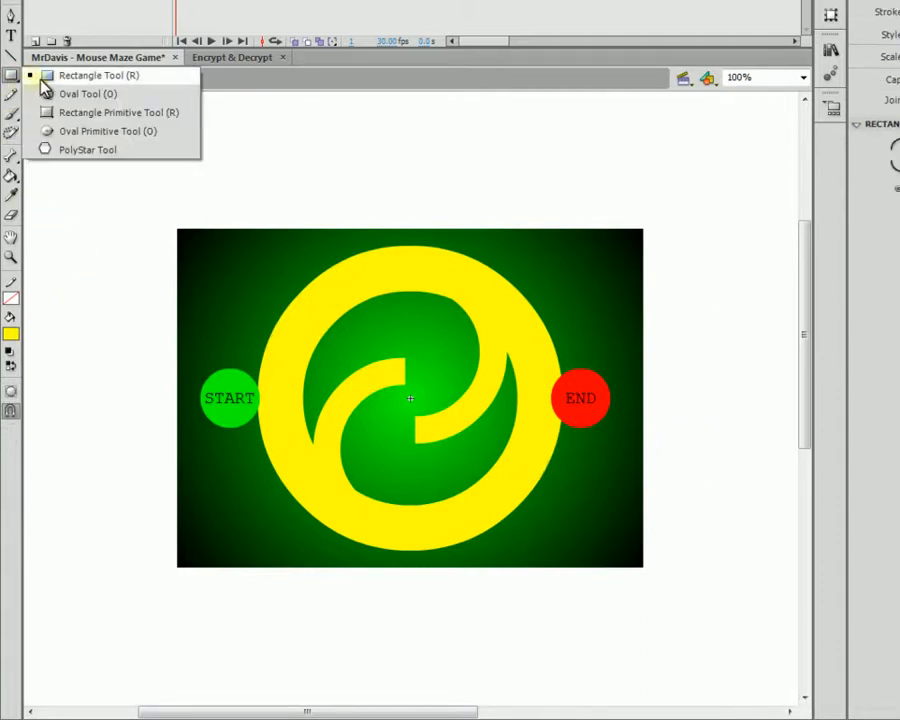
pyautogui.click(42, 80)
pyautogui.click(10, 333)
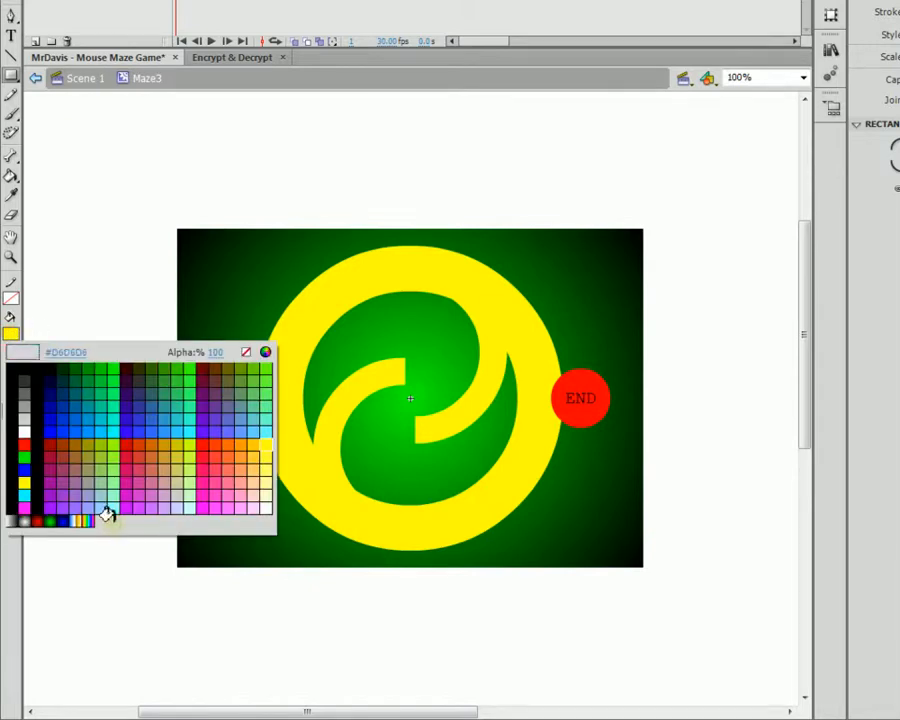
pyautogui.click(33, 495)
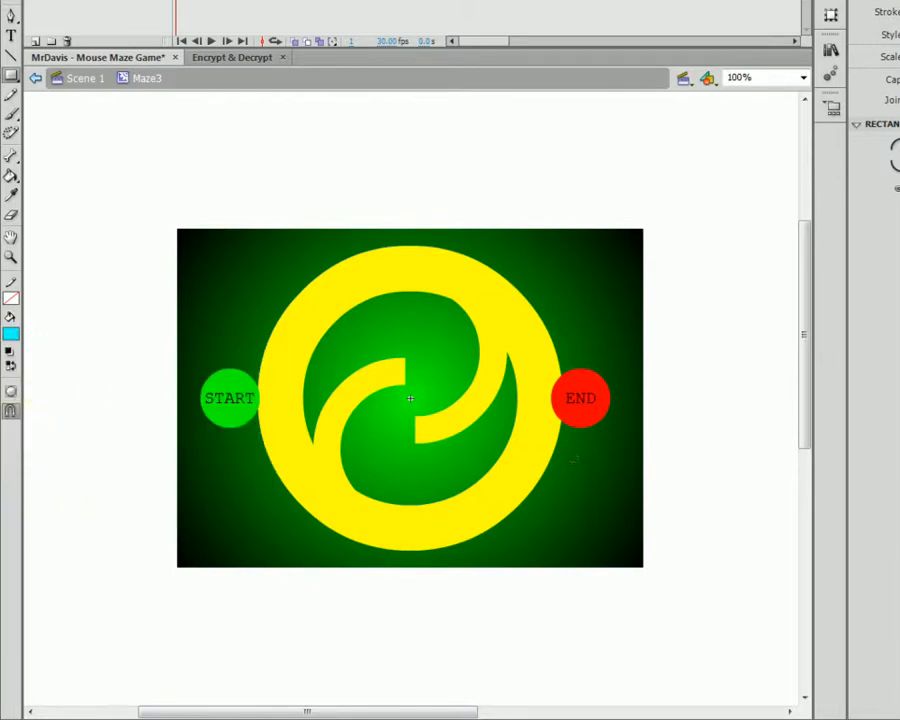
pyautogui.moveTo(578, 439); pyautogui.dragTo(470, 483)
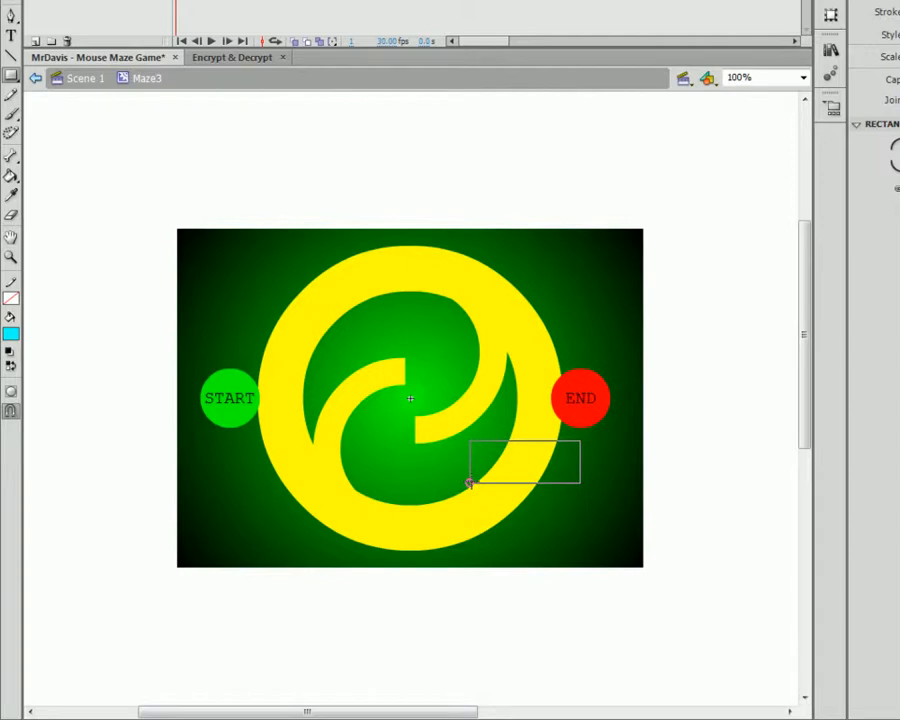
pyautogui.moveTo(469, 483); pyautogui.dragTo(461, 484)
pyautogui.press('v')
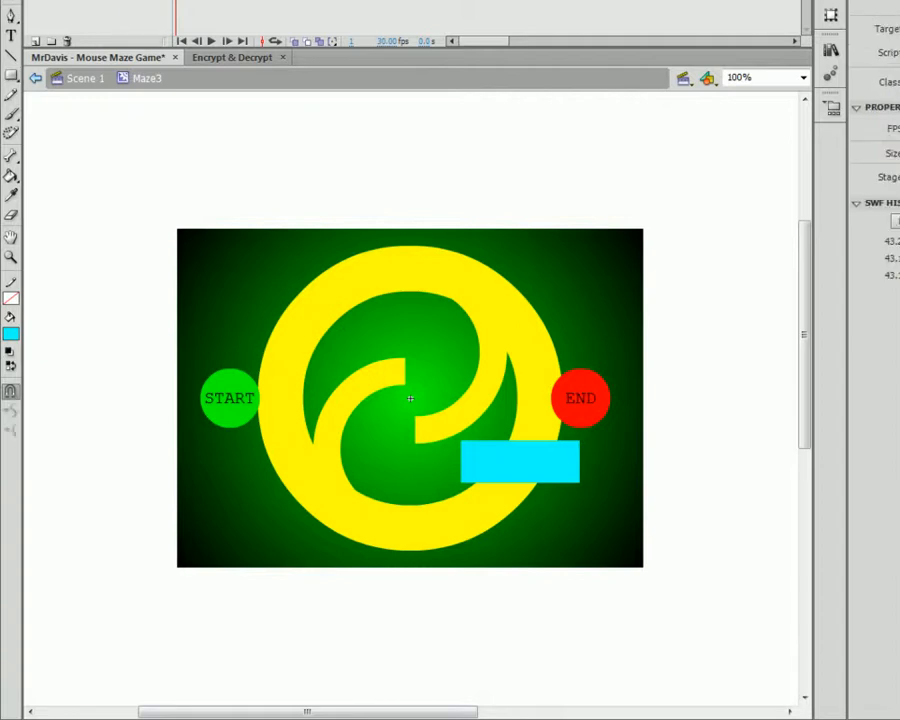
pyautogui.click(527, 478)
pyautogui.press('Delete')
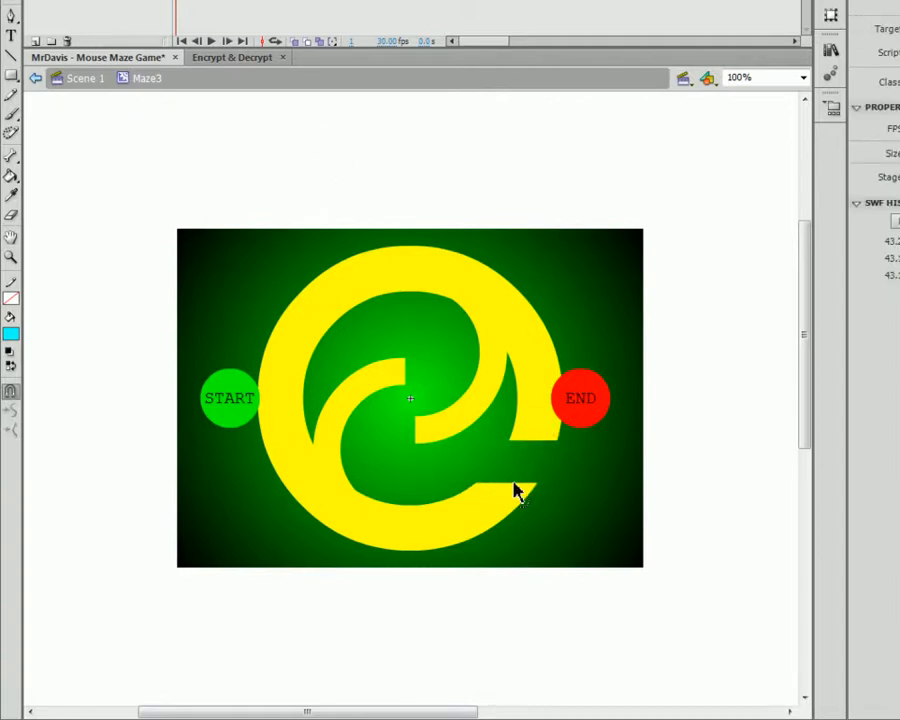
# - Move the notched wall shape toward the START circle to demonstrate the cut, then deselect and reselect it
pyautogui.click(530, 479)
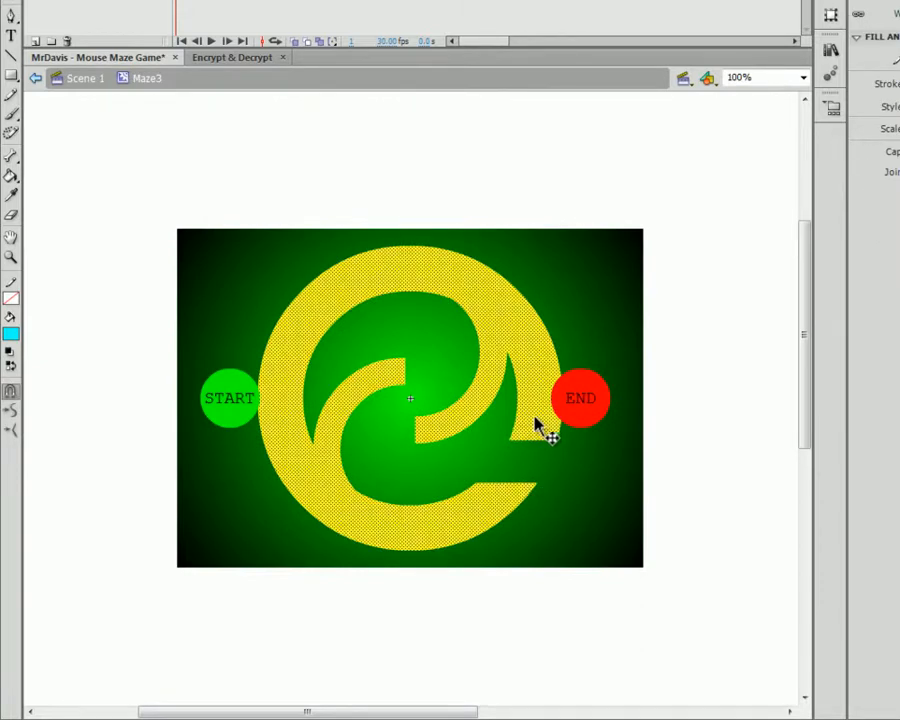
pyautogui.moveTo(542, 422); pyautogui.dragTo(352, 418)
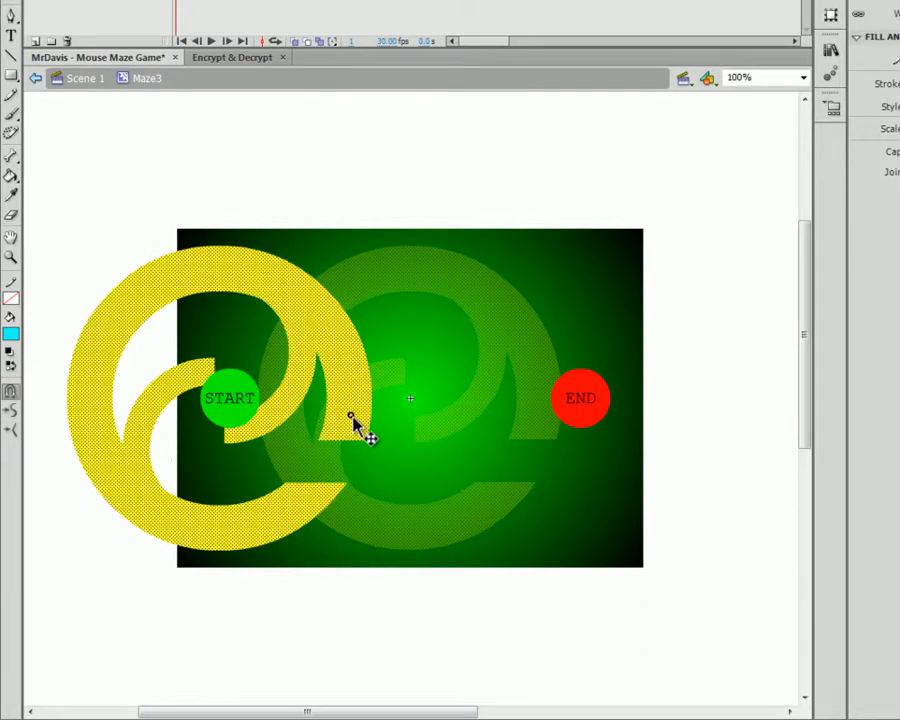
pyautogui.click(422, 458)
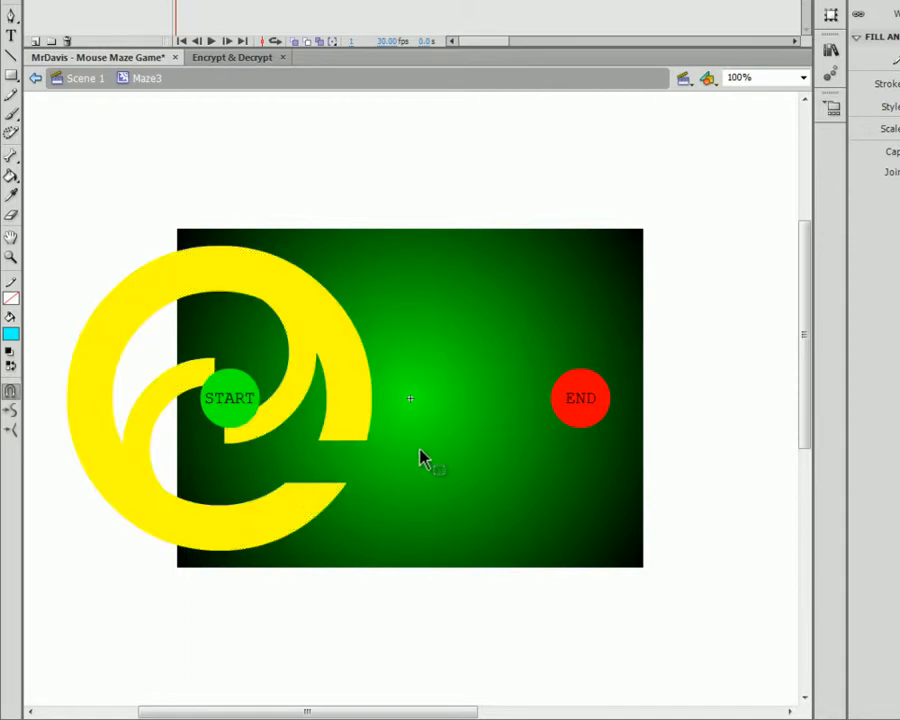
pyautogui.click(349, 428)
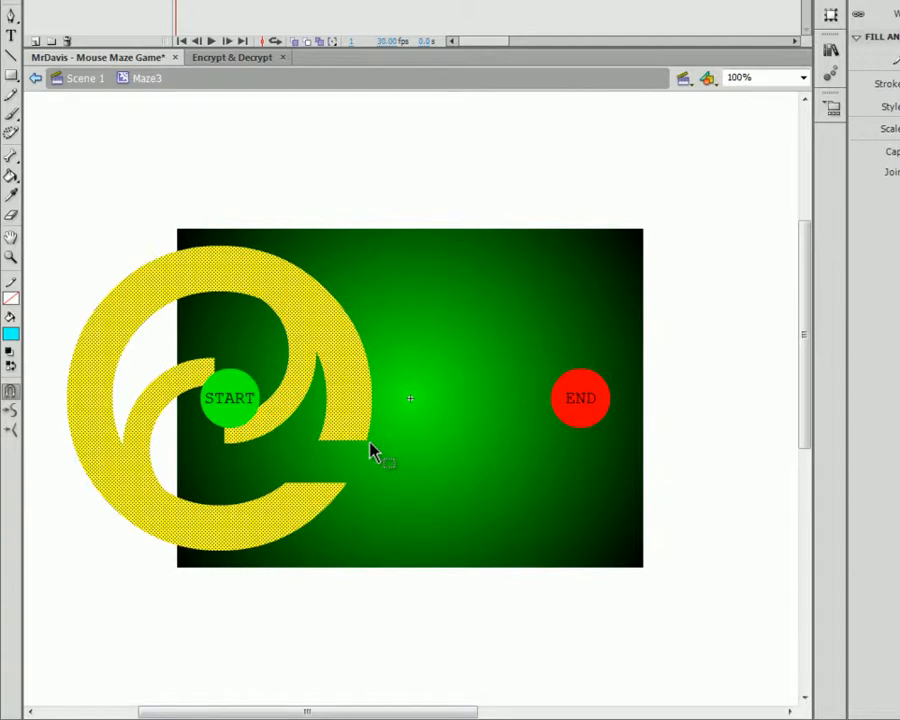
# - Undo the wall move and the rectangular cut through the ring
pyautogui.click(478, 492)
pyautogui.hotkey('ctrl', 'z')
pyautogui.hotkey('ctrl', 'z')
pyautogui.hotkey('ctrl', 'z')
pyautogui.hotkey('ctrl', 'z')
pyautogui.hotkey('ctrl', 'z')
pyautogui.hotkey('ctrl', 'z')
pyautogui.hotkey('ctrl', 'z')
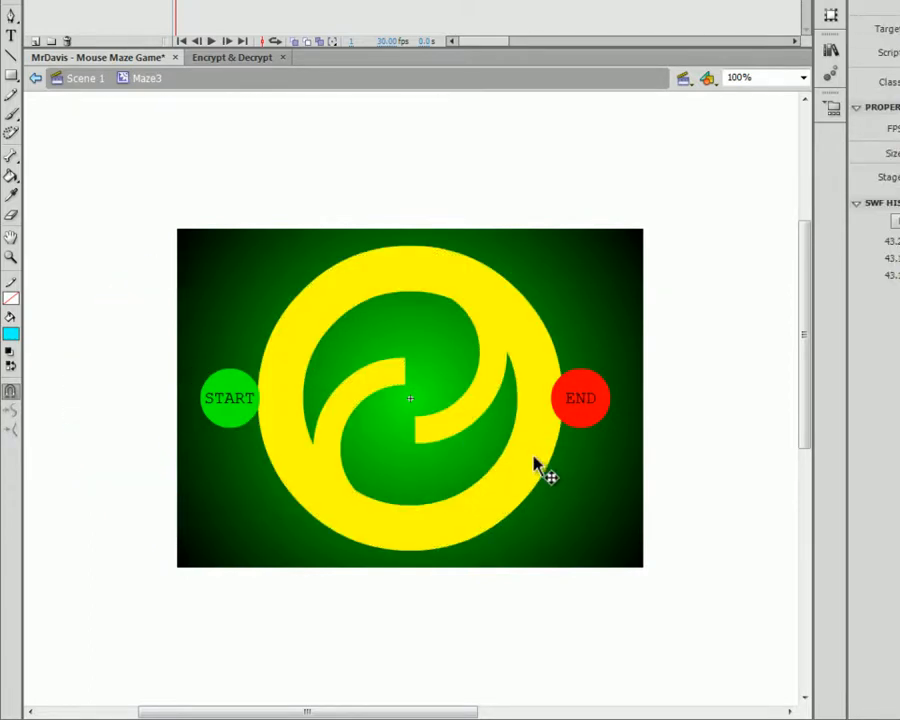
# - Hide the Points layer and draw a cyan rectangle about 70 by 50 px across the background's right edge, beside the ring
pyautogui.click(544, 443)
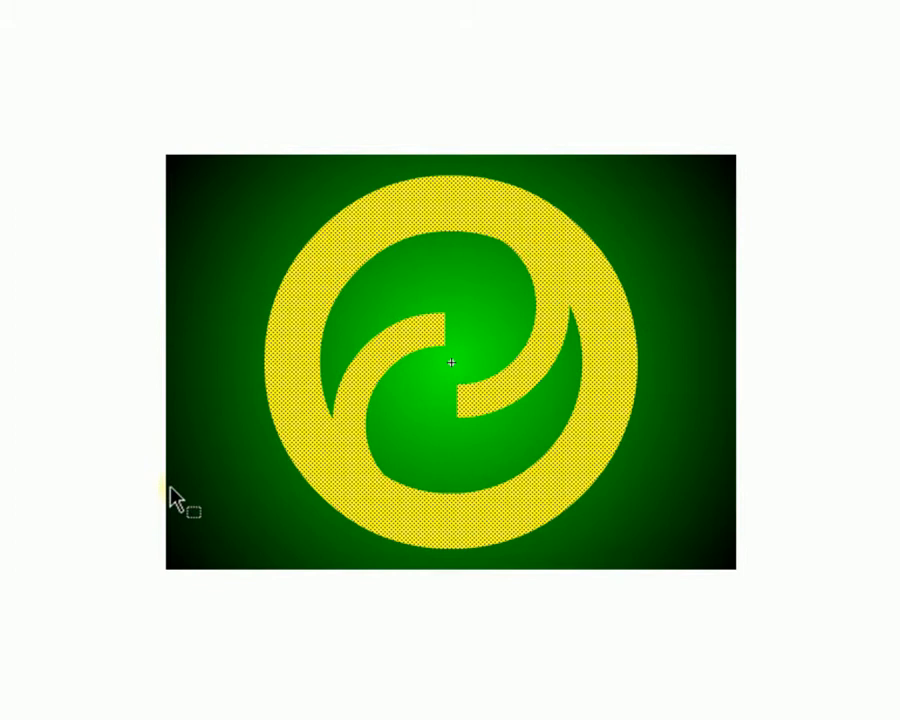
pyautogui.click(704, 408)
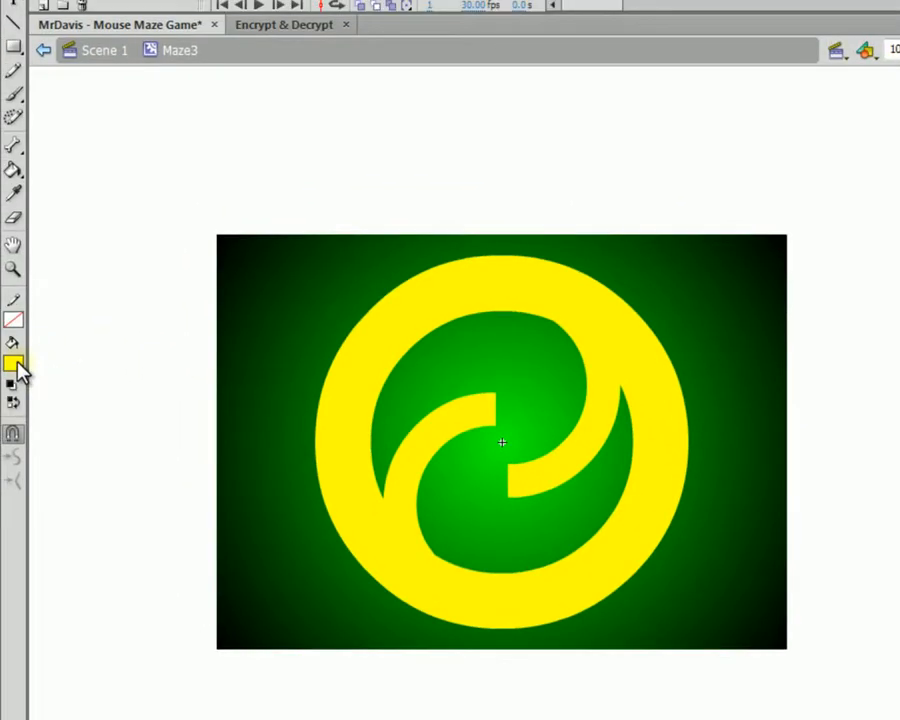
pyautogui.click(13, 362)
pyautogui.click(29, 556)
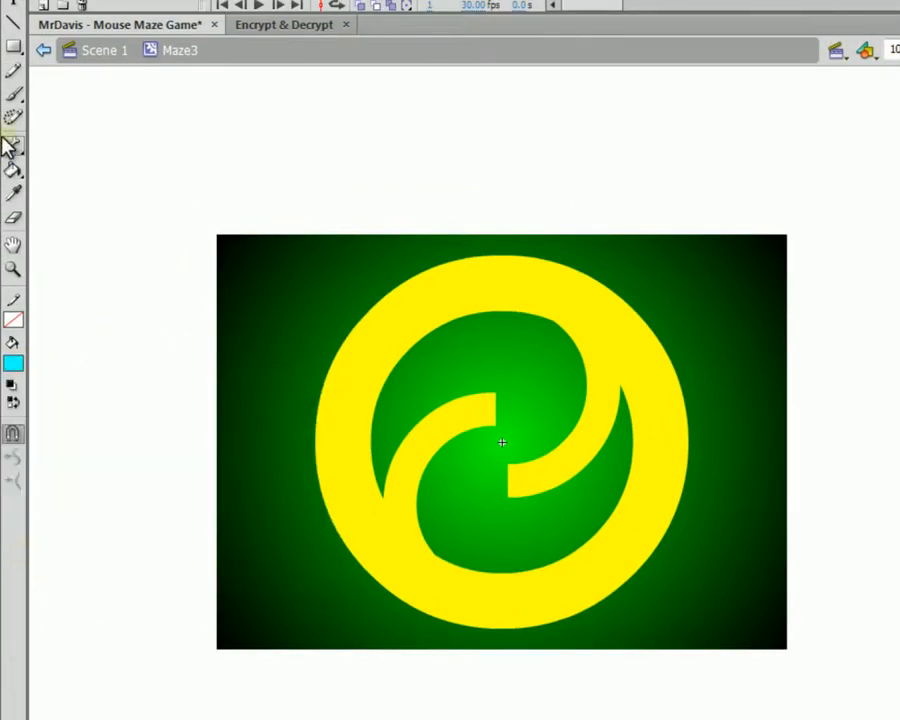
pyautogui.click(13, 46)
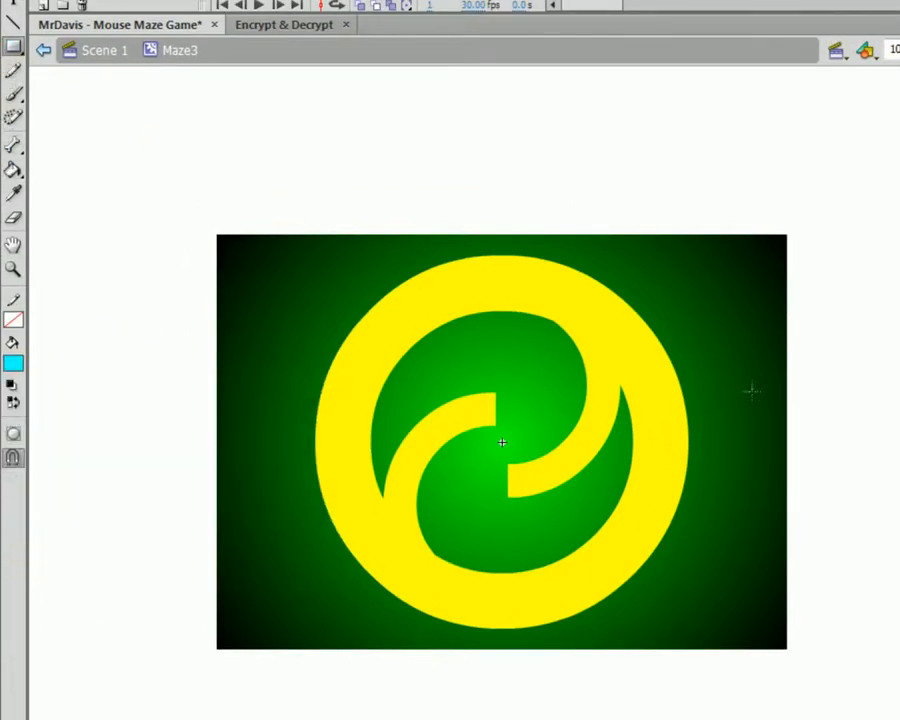
pyautogui.moveTo(751, 410); pyautogui.dragTo(823, 463)
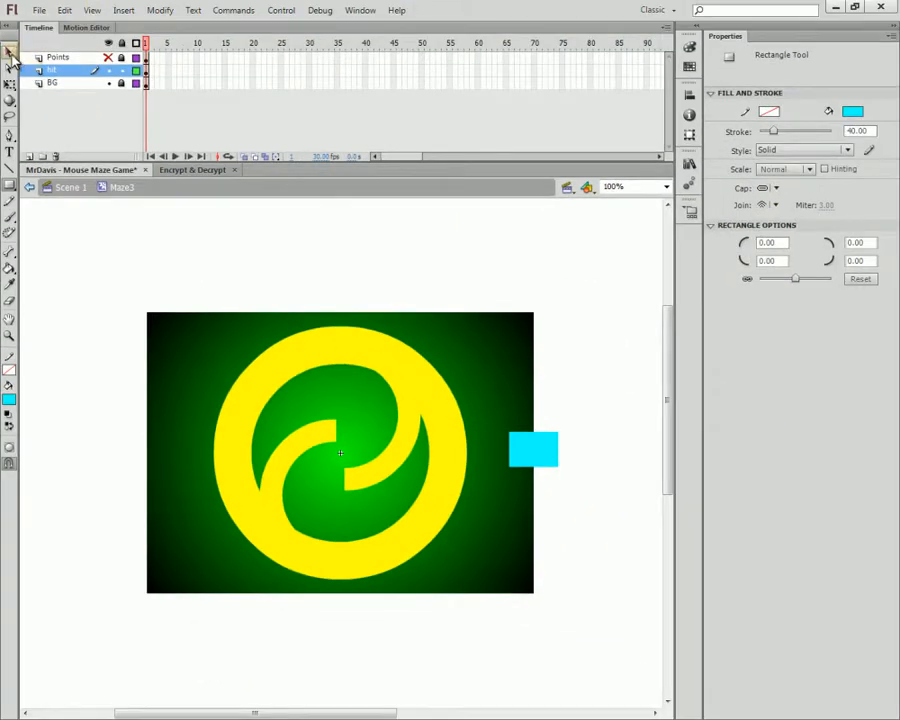
pyautogui.press('v')
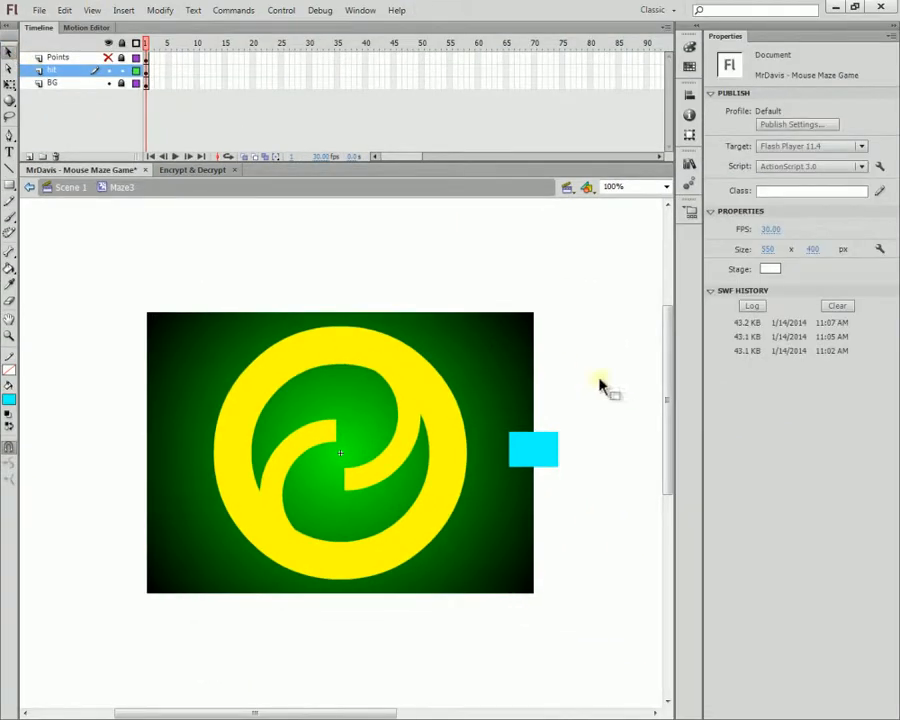
# - Center the cyan rectangle vertically on the stage, then select the wall shape to check its alignment
pyautogui.moveTo(631, 380); pyautogui.dragTo(495, 507)
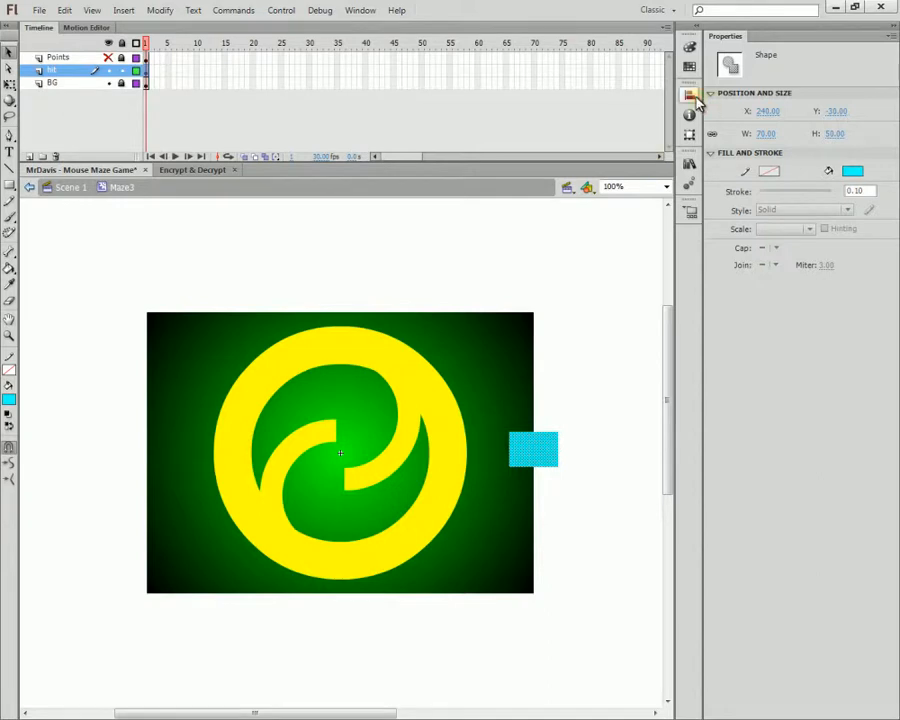
pyautogui.click(689, 95)
pyautogui.click(650, 91)
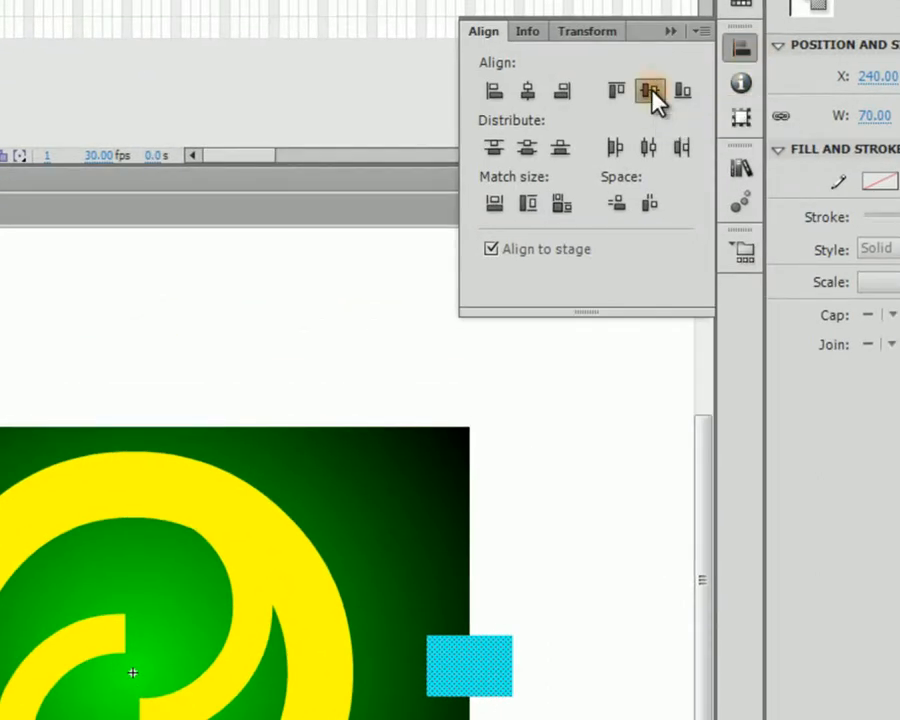
pyautogui.moveTo(387, 329); pyautogui.dragTo(0, 719)
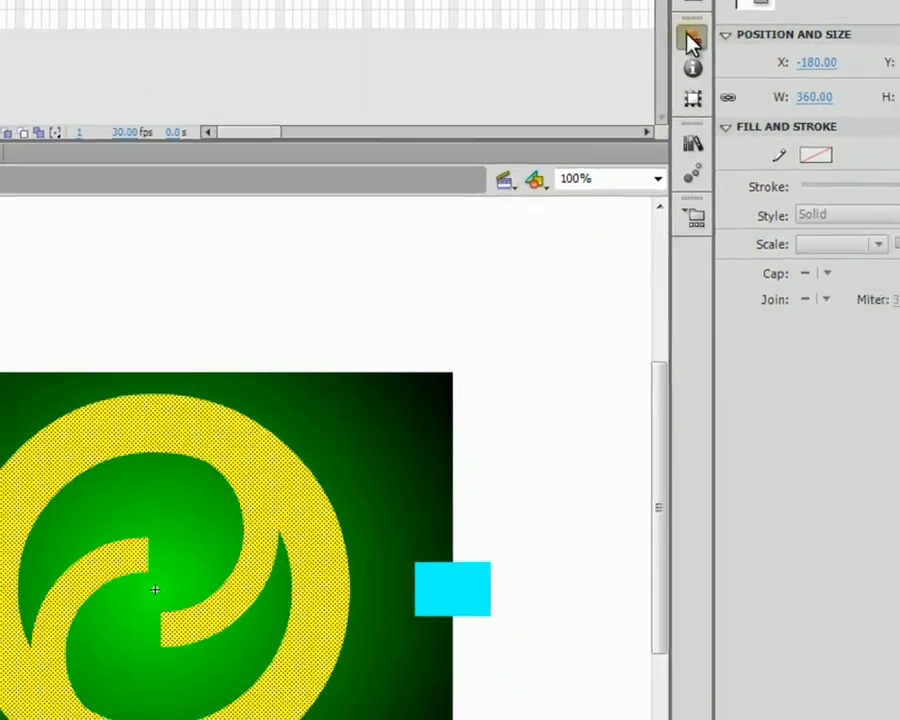
pyautogui.click(741, 50)
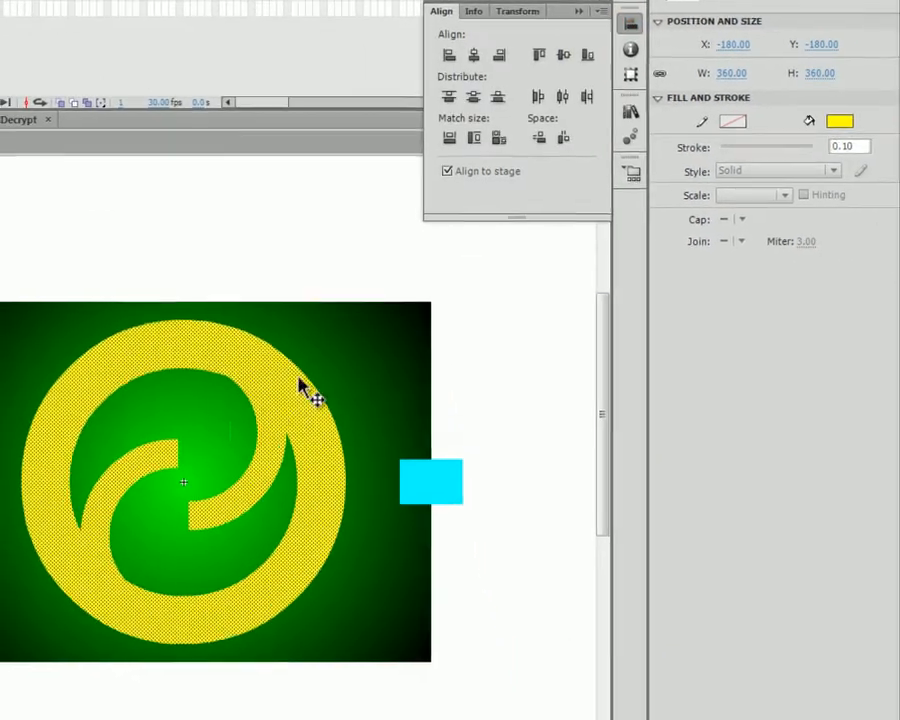
# - Move the cyan rectangle horizontally onto the ring's right wall at X 115, Y -25, and leave it selected
pyautogui.moveTo(510, 435); pyautogui.dragTo(392, 548)
pyautogui.moveTo(440, 488); pyautogui.dragTo(332, 490)
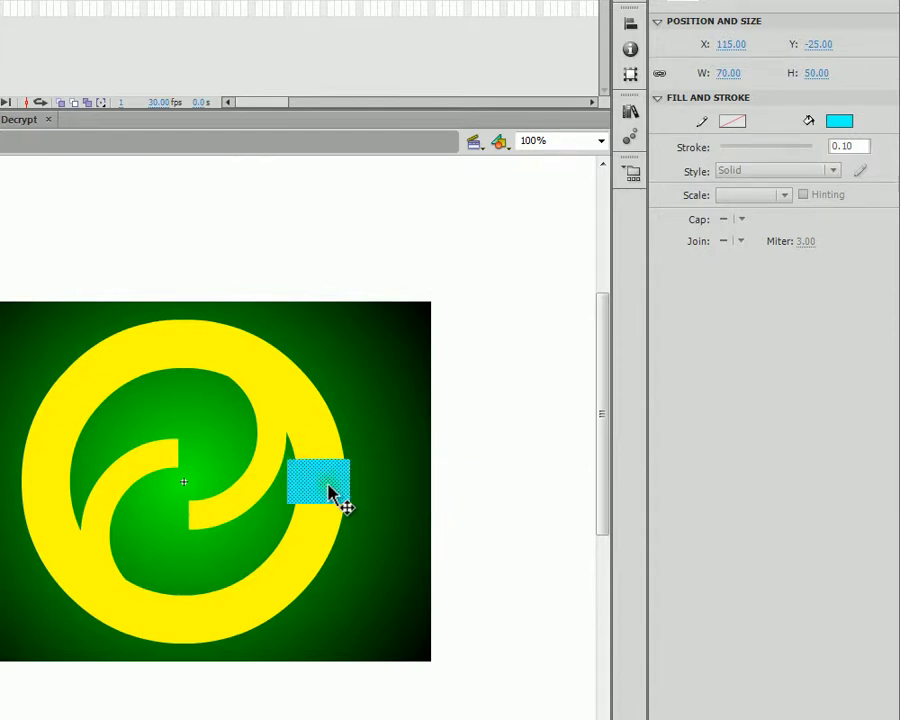
pyautogui.click(400, 530)
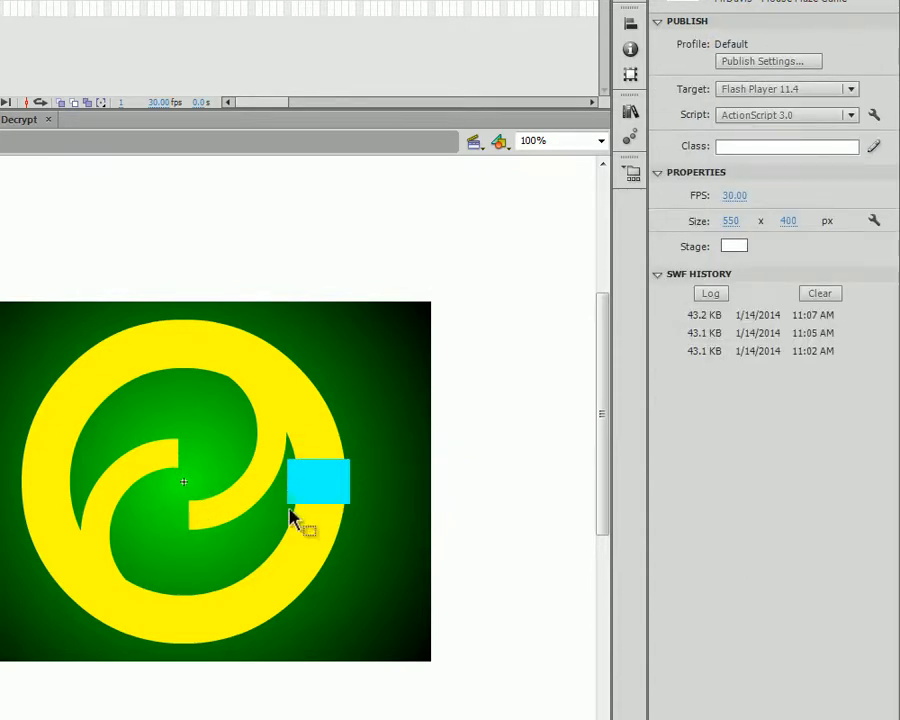
pyautogui.click(340, 495)
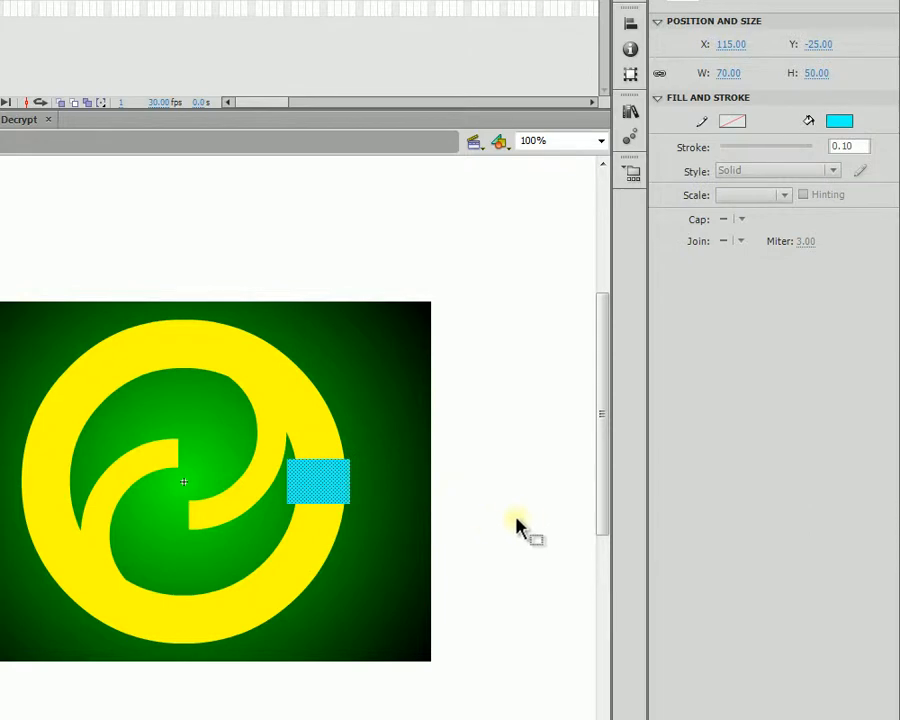
# - Delete the cyan rectangle to cut an opening through the right side of the yellow ring, and save the document
pyautogui.press('Delete')
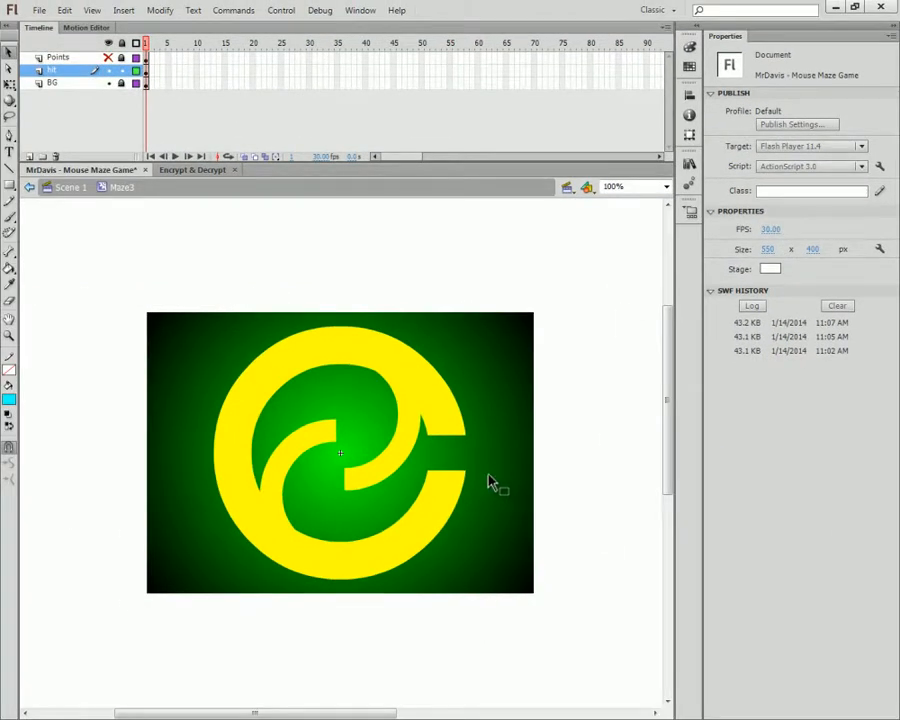
pyautogui.hotkey('ctrl', 's')
# - Convert the entire yellow maze shape into a movie clip symbol named YinYang with centre registration
pyautogui.moveTo(514, 291); pyautogui.dragTo(162, 602)
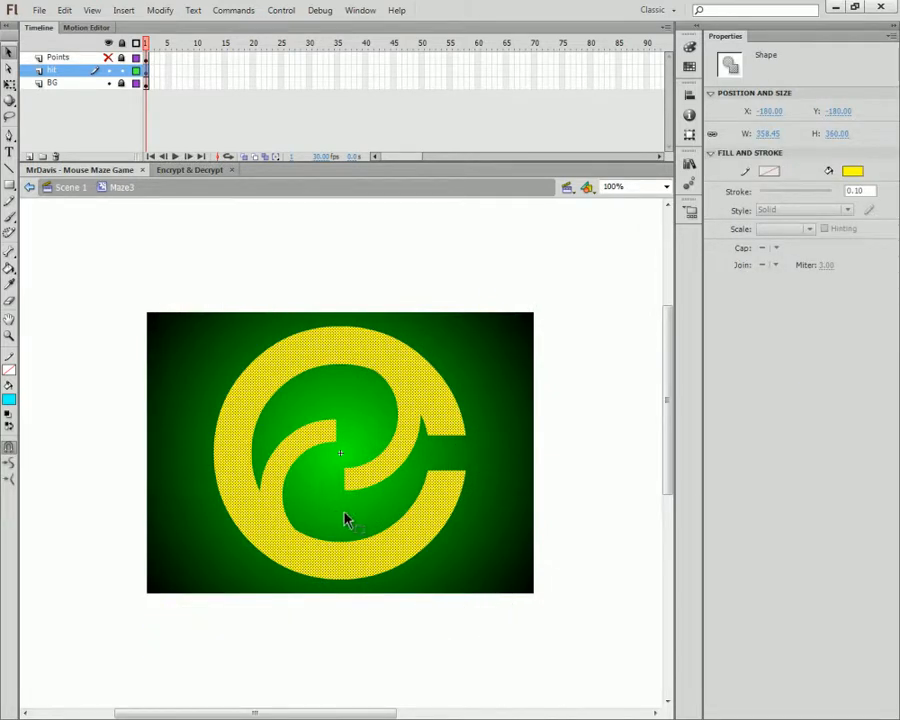
pyautogui.press('F8')
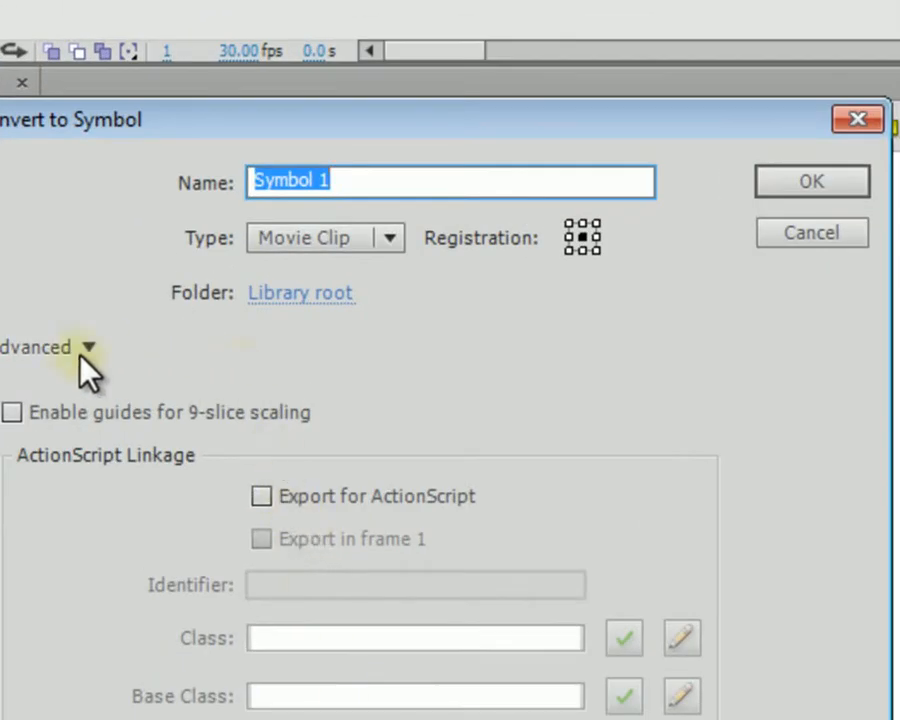
pyautogui.click(88, 348)
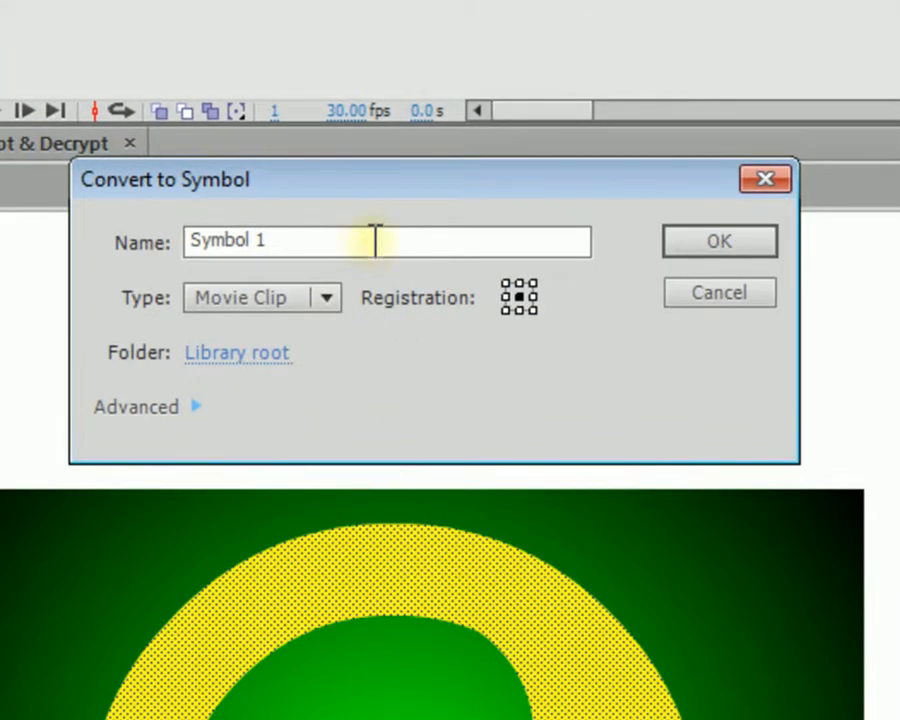
pyautogui.moveTo(375, 241); pyautogui.dragTo(20, 346)
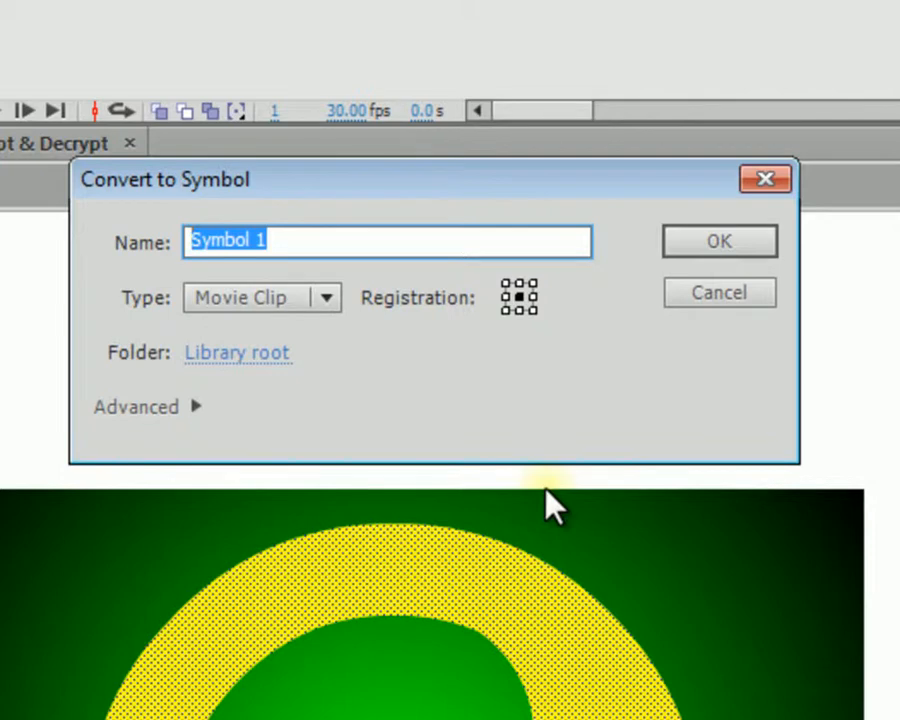
pyautogui.write('Ying')
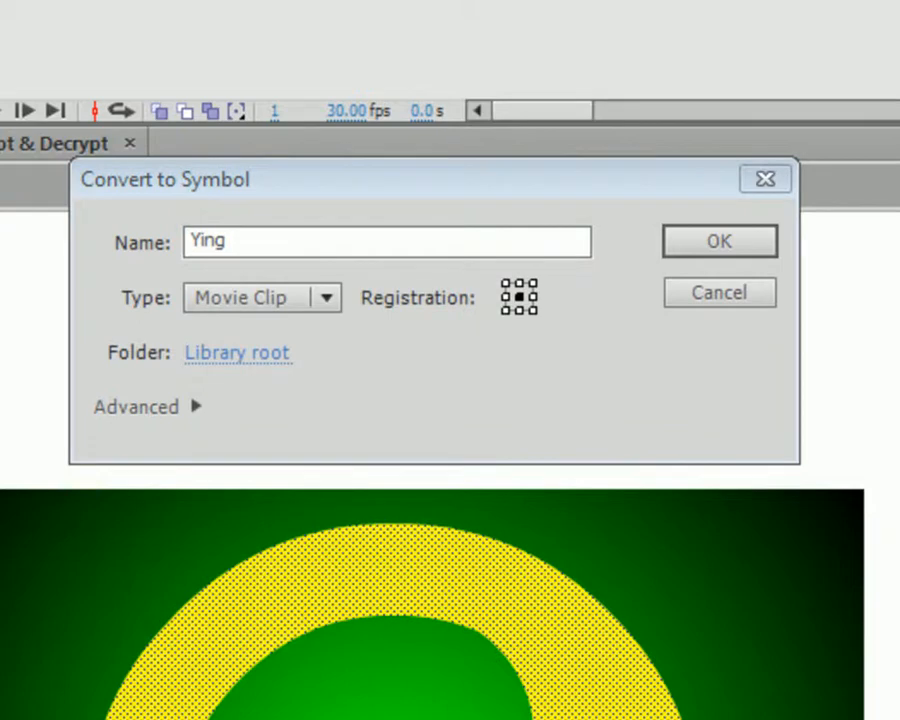
pyautogui.click(236, 242)
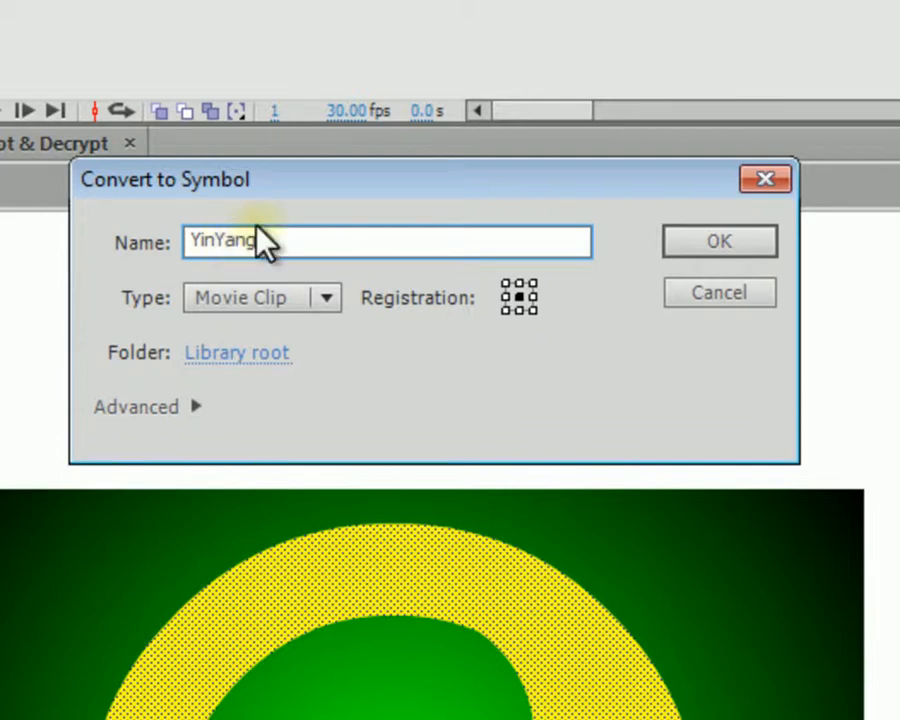
pyautogui.click(772, 243)
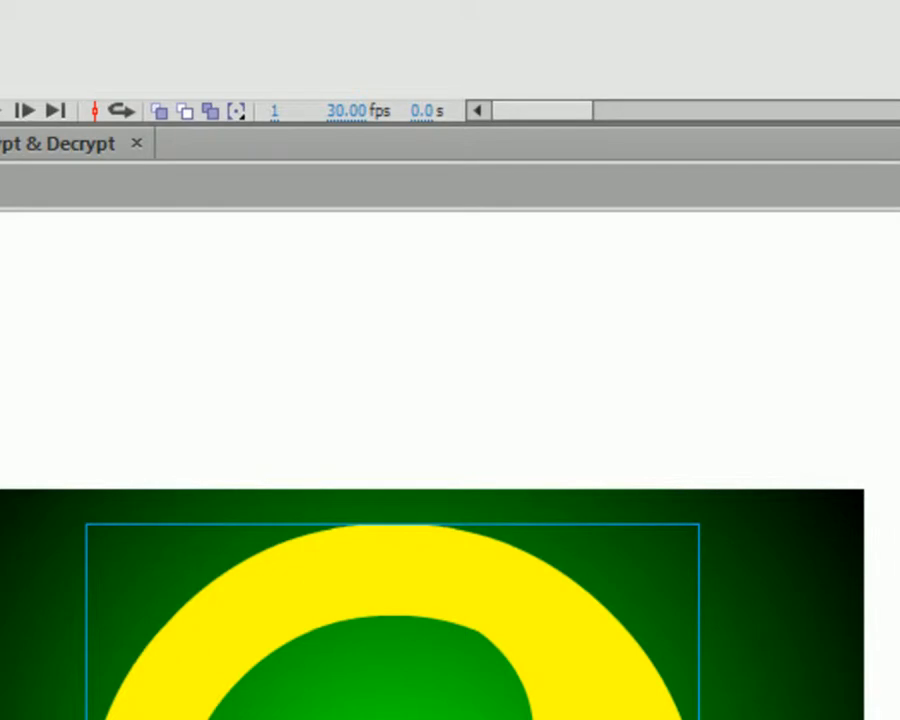
# - Move the YinYang clip left to about X -90 and place a duplicate beside it at about X 275
pyautogui.moveTo(445, 421); pyautogui.dragTo(381, 421)
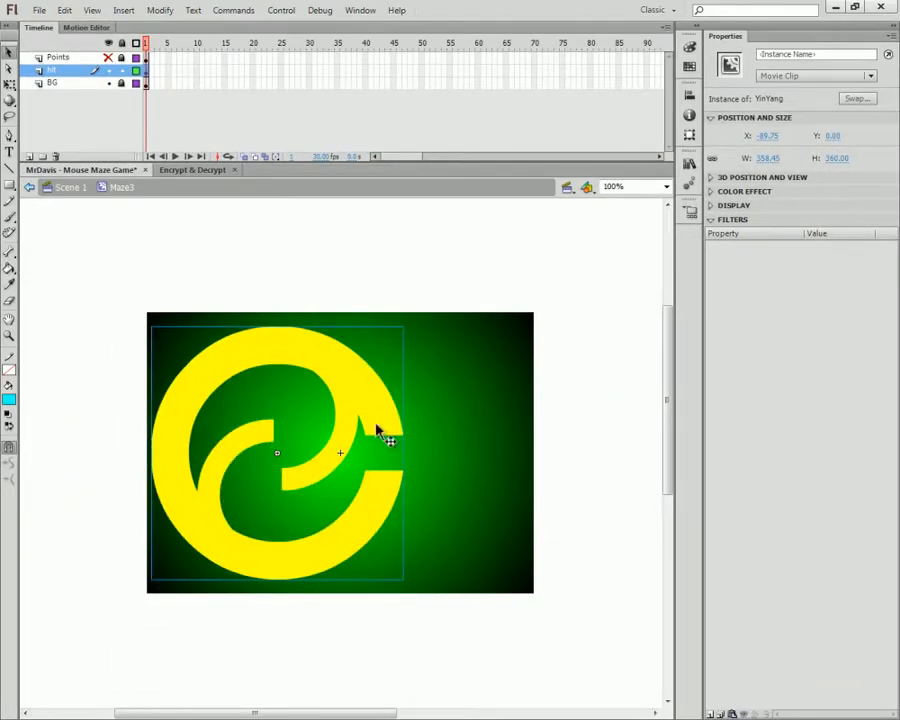
pyautogui.moveTo(350, 428); pyautogui.dragTo(622, 414)
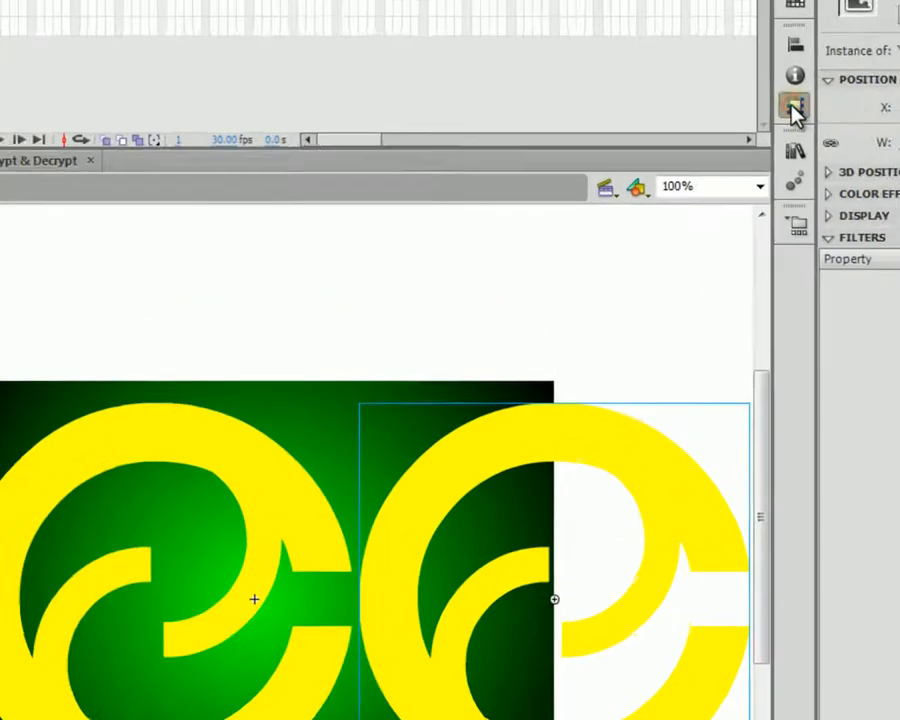
# - Mirror the duplicate YinYang clip horizontally by unlinking its scale proportions and setting the width scale to -100%
pyautogui.click(689, 137)
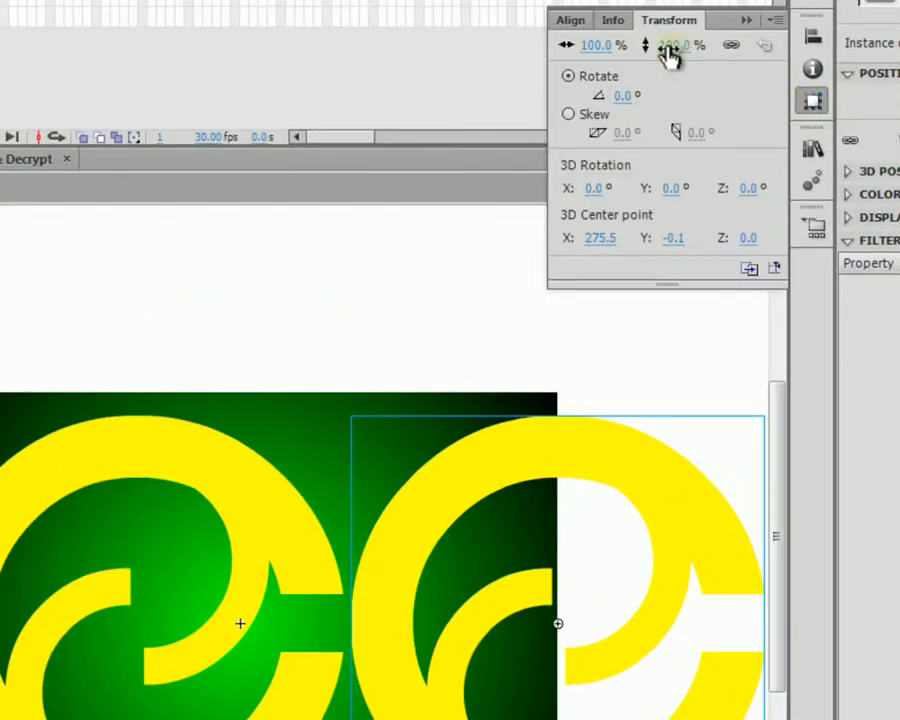
pyautogui.click(731, 47)
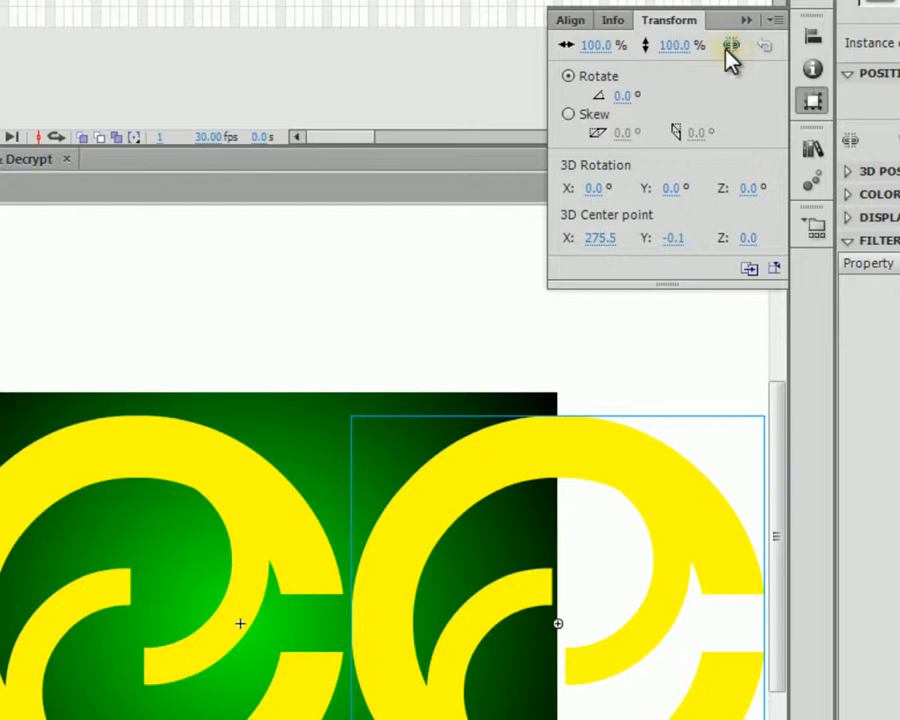
pyautogui.click(606, 48)
pyautogui.write('-100')
pyautogui.press('Return')
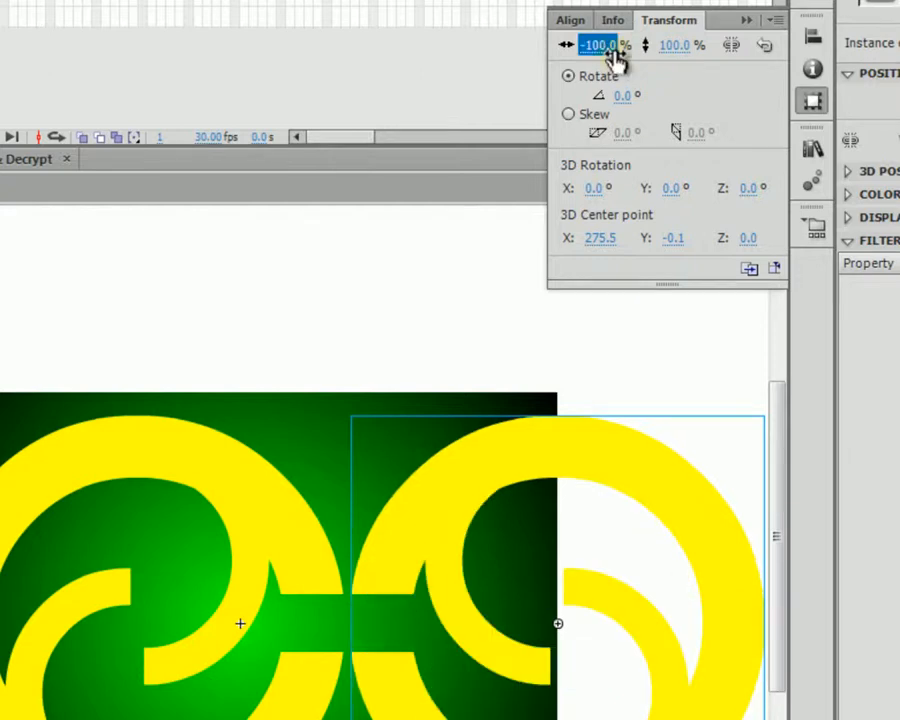
pyautogui.click(496, 422)
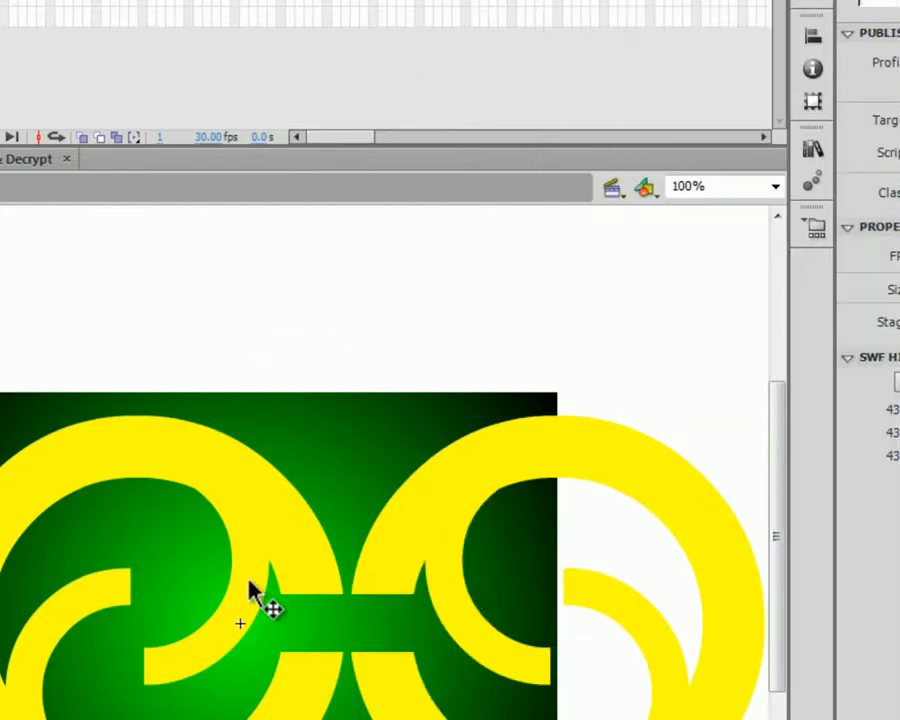
# - Move the mirrored clip left to about X 216 so it overlaps the original and their openings join
pyautogui.click(376, 580)
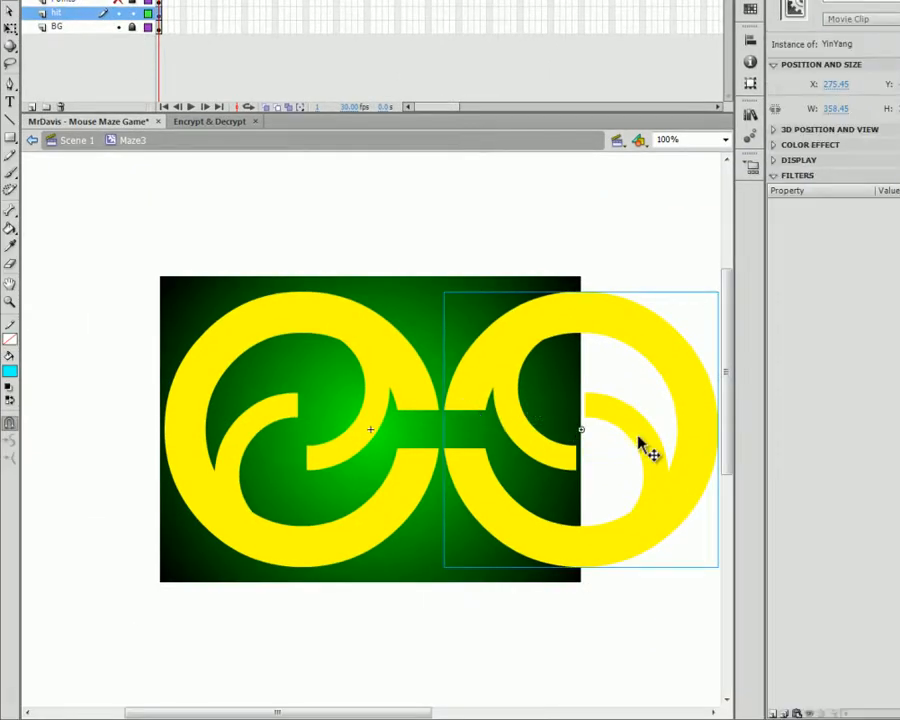
pyautogui.moveTo(638, 441); pyautogui.dragTo(590, 440)
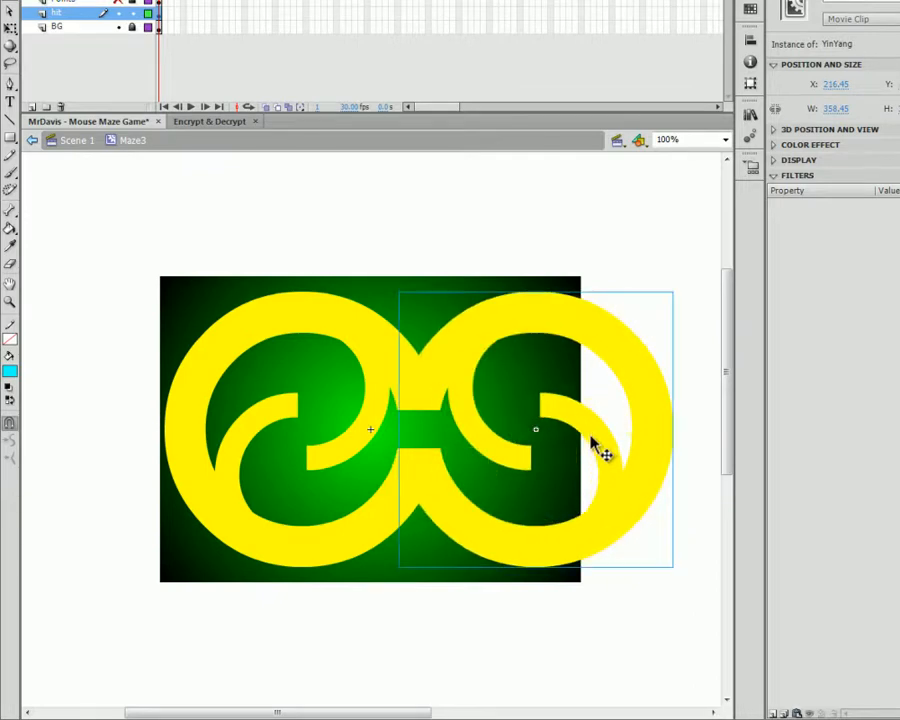
pyautogui.click(657, 536)
pyautogui.moveTo(607, 251); pyautogui.dragTo(262, 570)
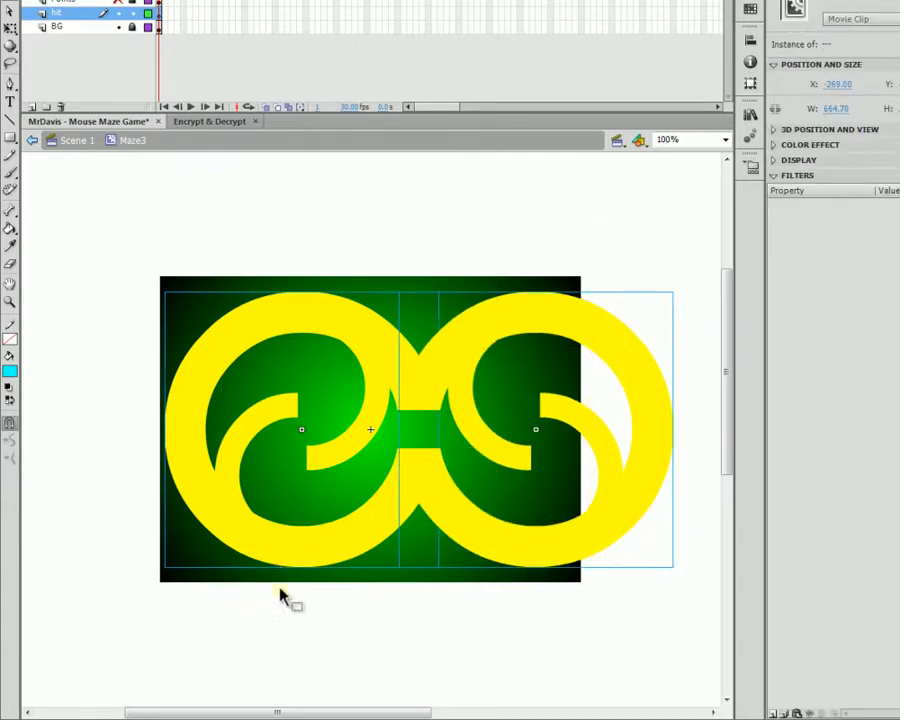
pyautogui.click(751, 44)
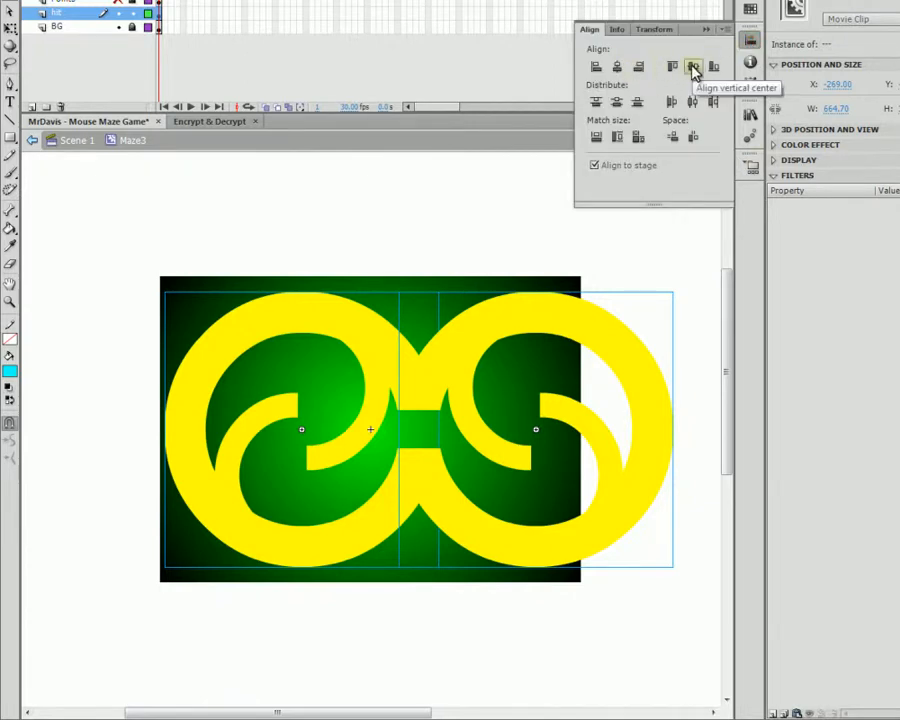
pyautogui.click(670, 272)
# - Convert both YinYang clips together into one movie clip symbol named Maze3 Hit
pyautogui.moveTo(665, 240); pyautogui.dragTo(360, 590)
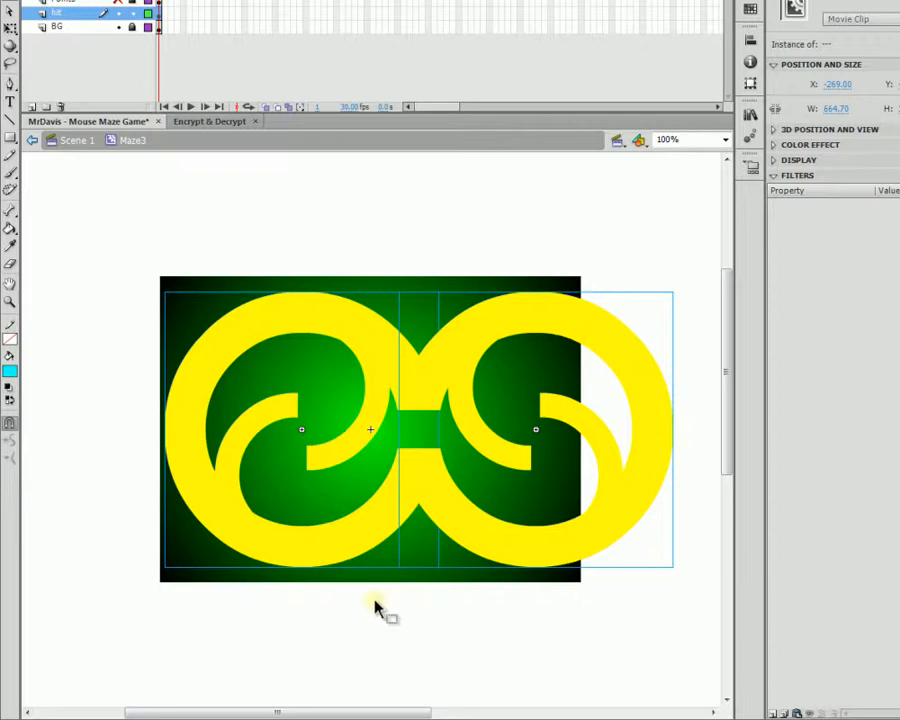
pyautogui.press('F8')
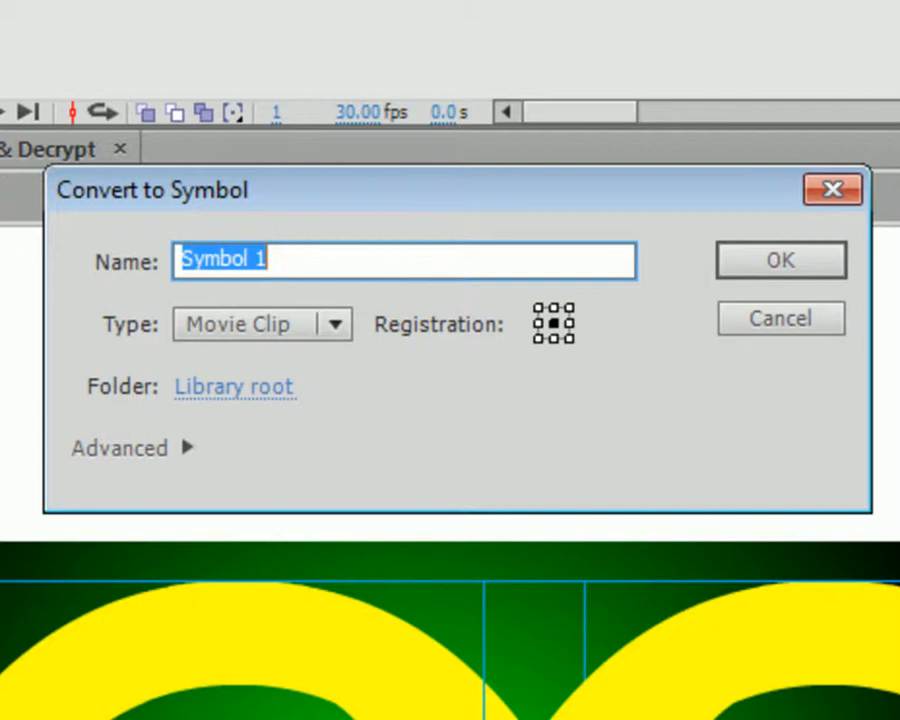
pyautogui.write('Maze')
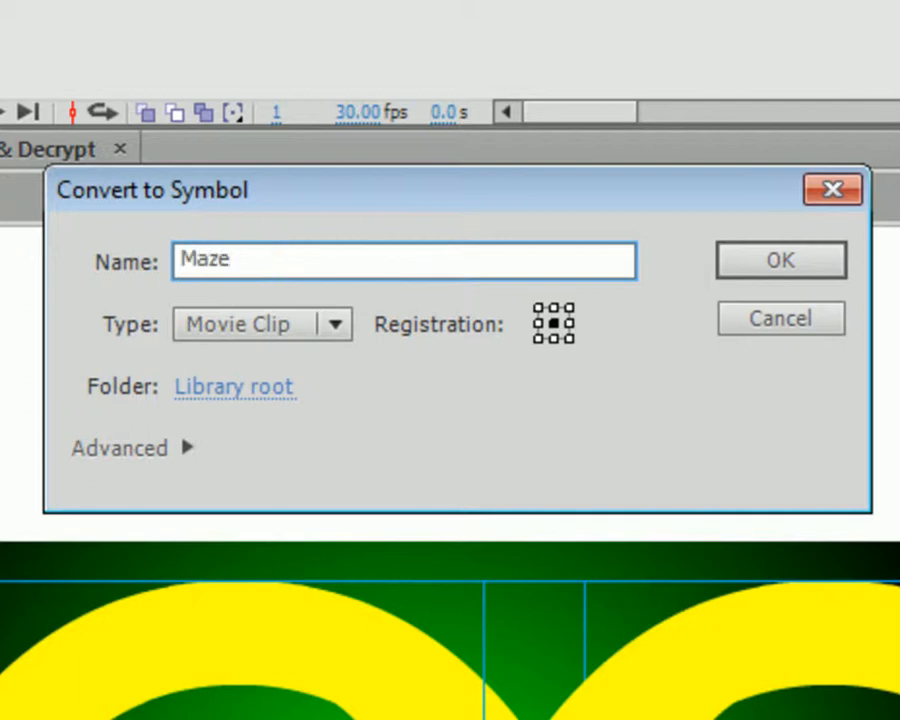
pyautogui.write('3 Hit')
pyautogui.press('Return')
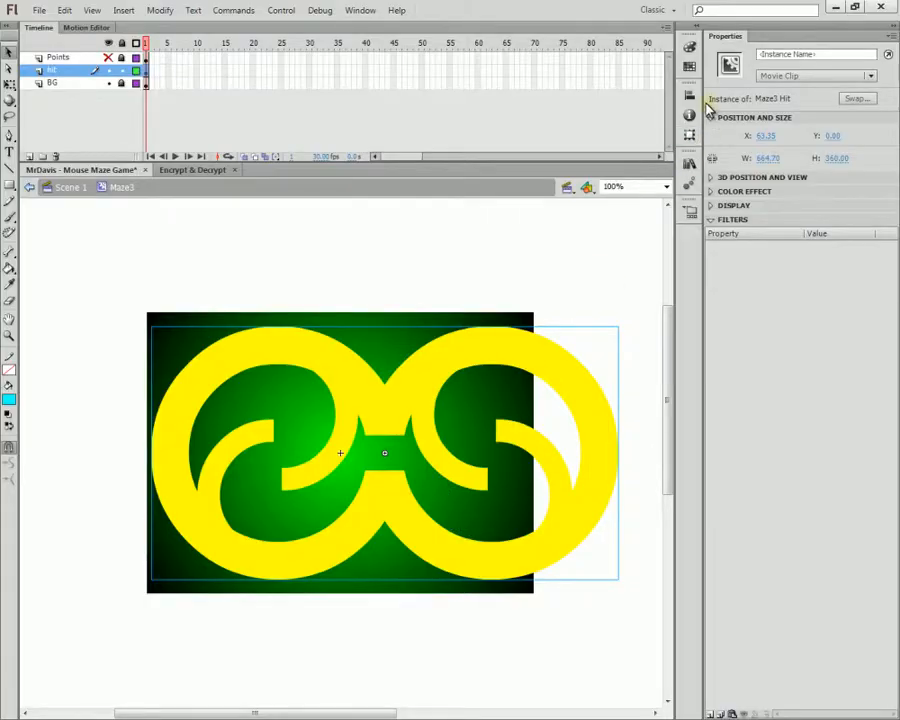
# - Centre the Maze3 Hit clip horizontally on the stage
pyautogui.click(689, 95)
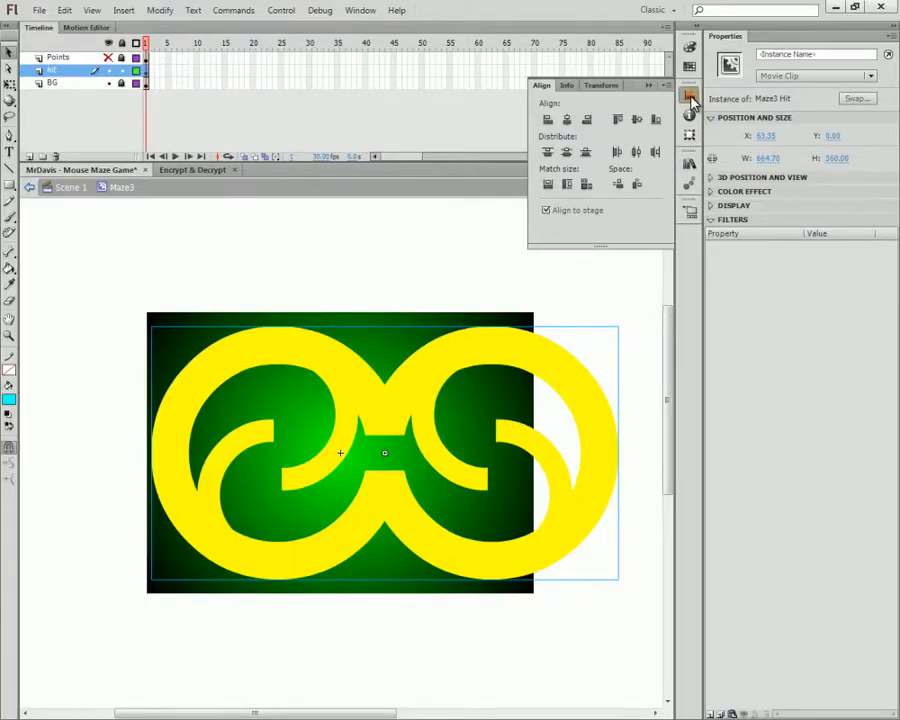
pyautogui.click(567, 119)
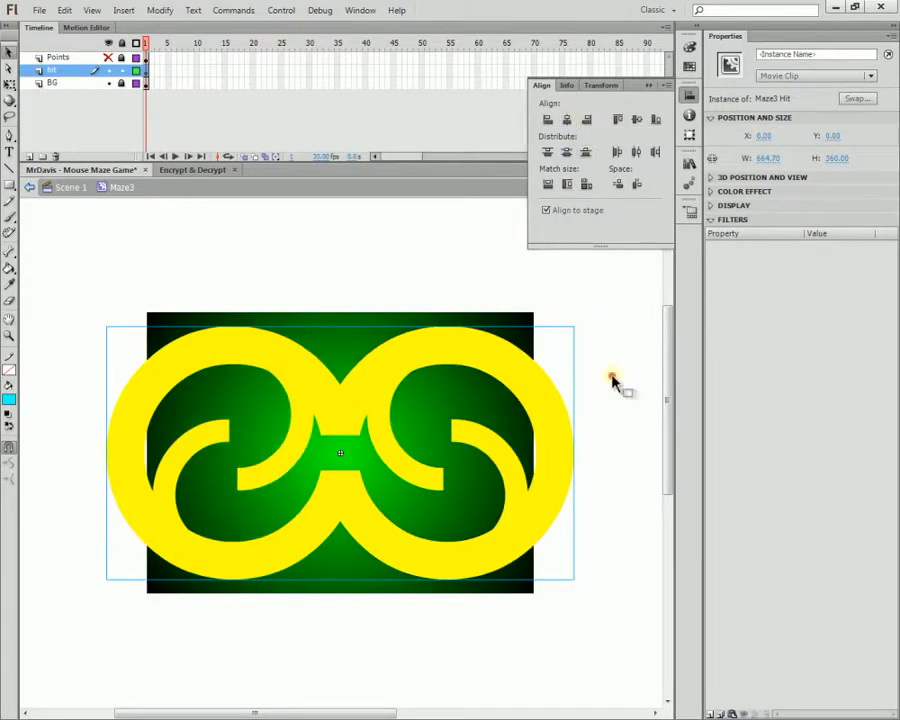
pyautogui.click(614, 382)
# - Scale the Maze3 Hit clip down proportionally to about 517 by 280 with Free Transform so it fits inside the green background
pyautogui.click(548, 410)
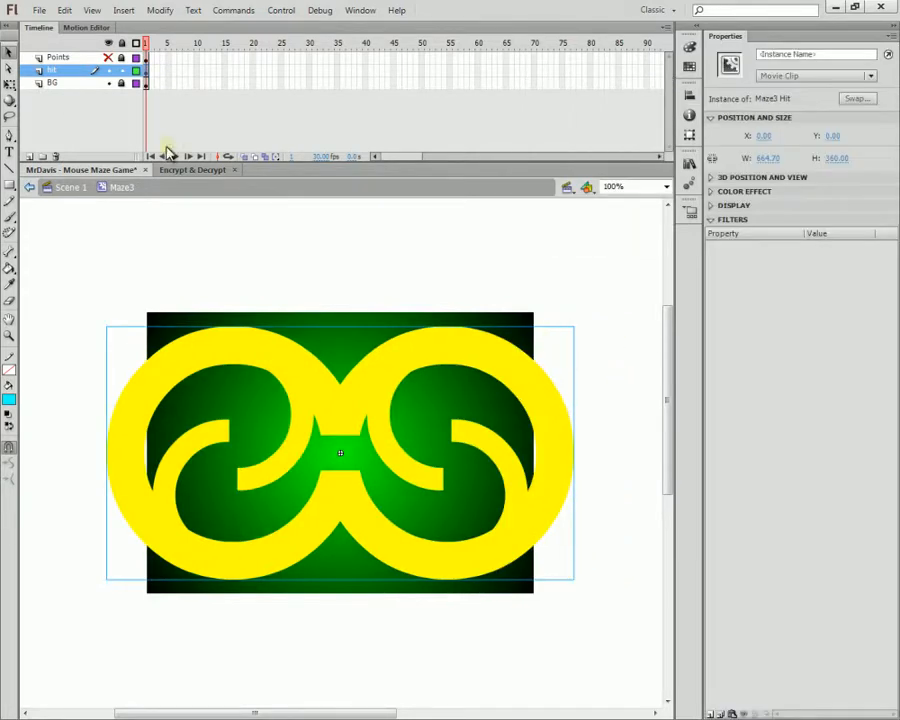
pyautogui.click(9, 84)
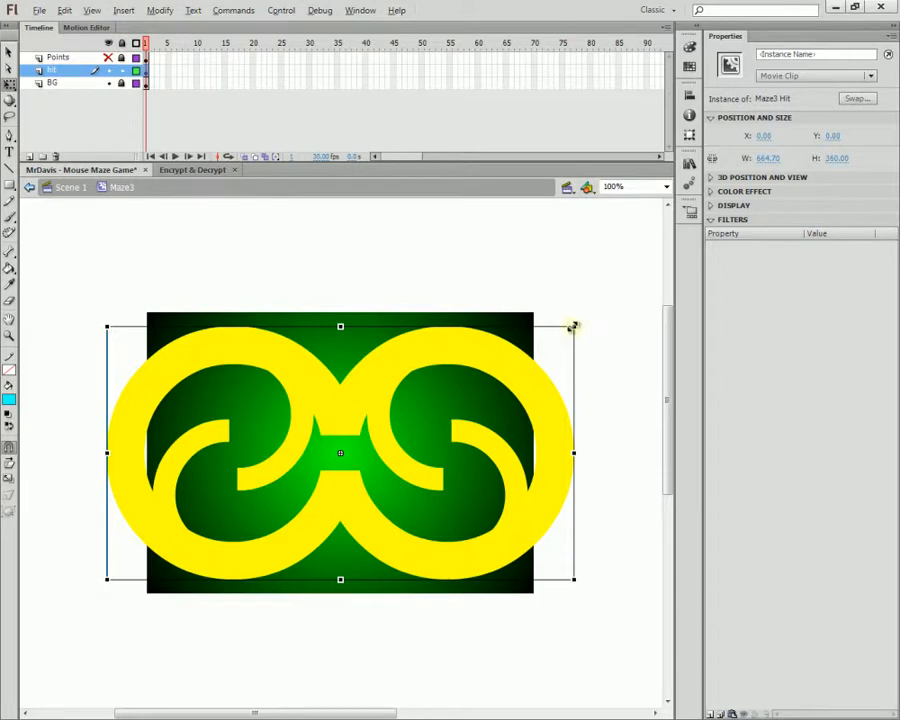
pyautogui.moveTo(573, 326); pyautogui.dragTo(541, 353)
pyautogui.click(588, 410)
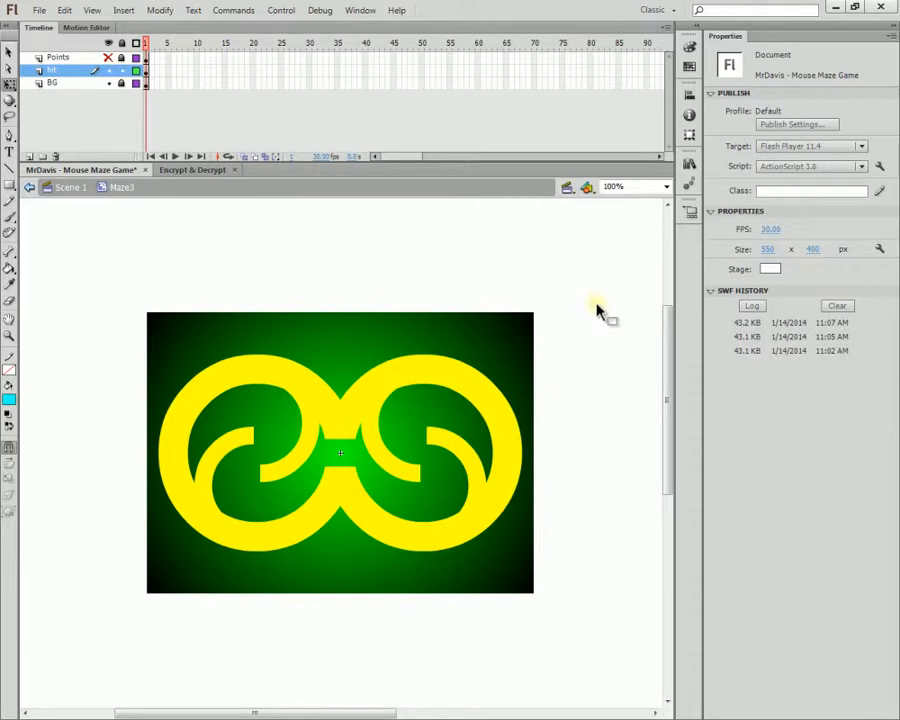
# - Give the Maze3 Hit clip the instance name hit
pyautogui.click(482, 416)
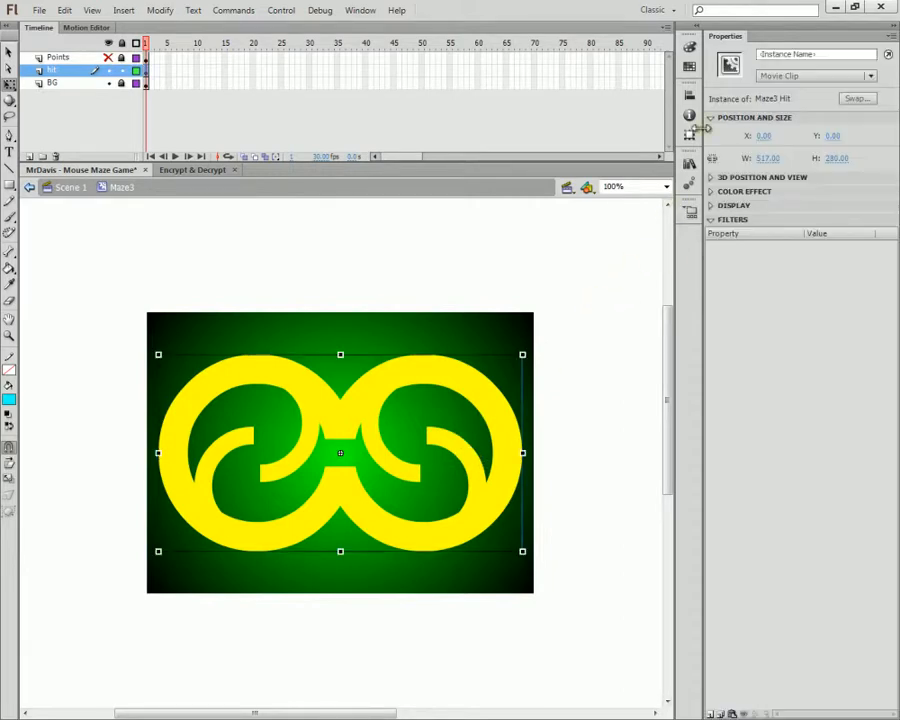
pyautogui.click(782, 54)
pyautogui.write('hit')
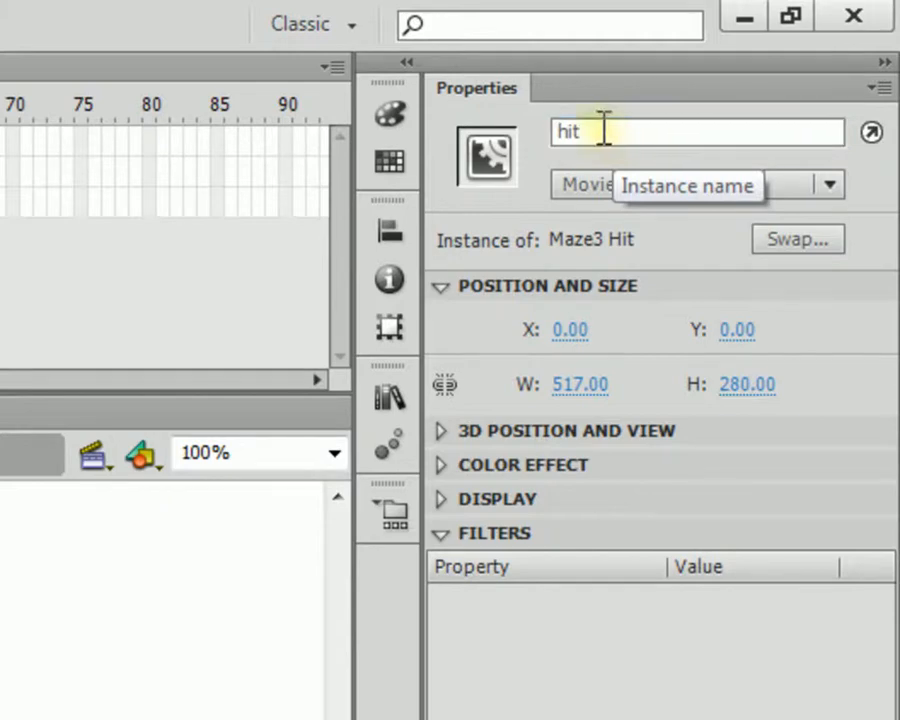
pyautogui.press('Return')
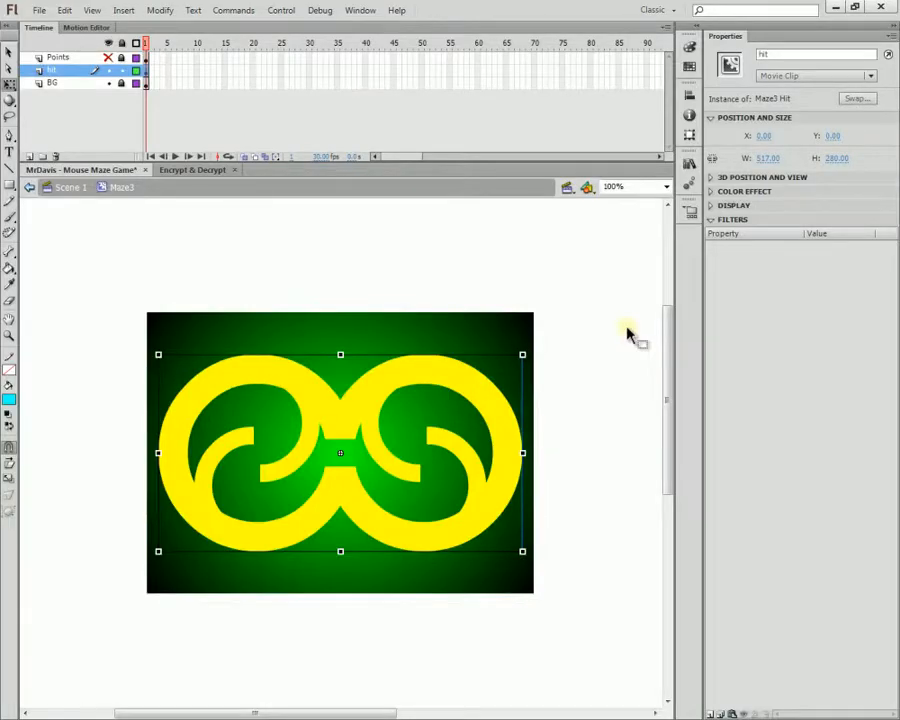
pyautogui.click(544, 358)
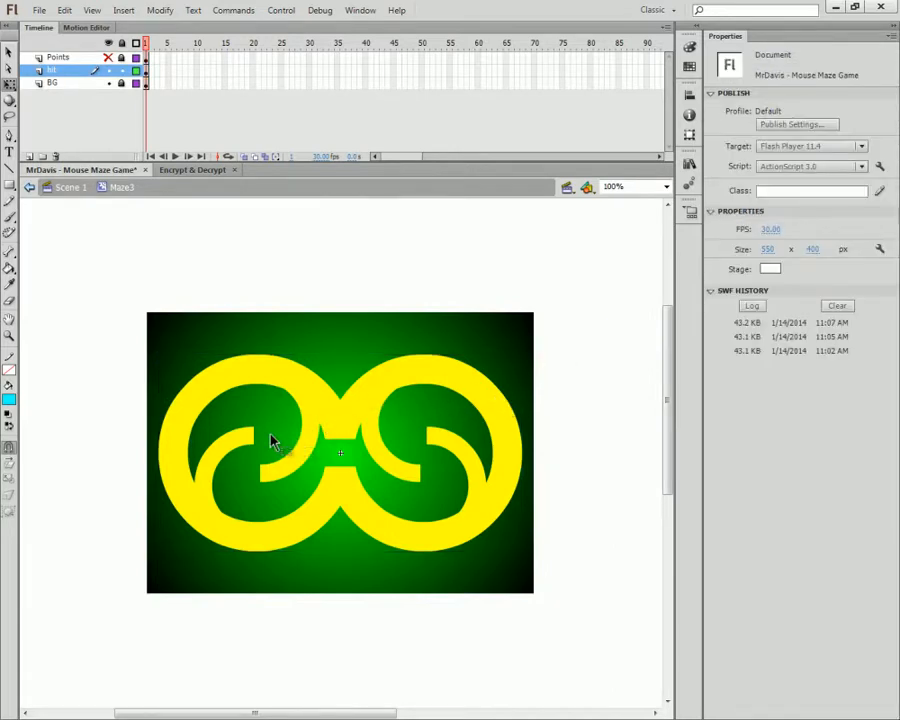
# - With the Points layer shown and unlocked and the hit layer locked, move the START point to about X -140, Y -70
pyautogui.click(108, 57)
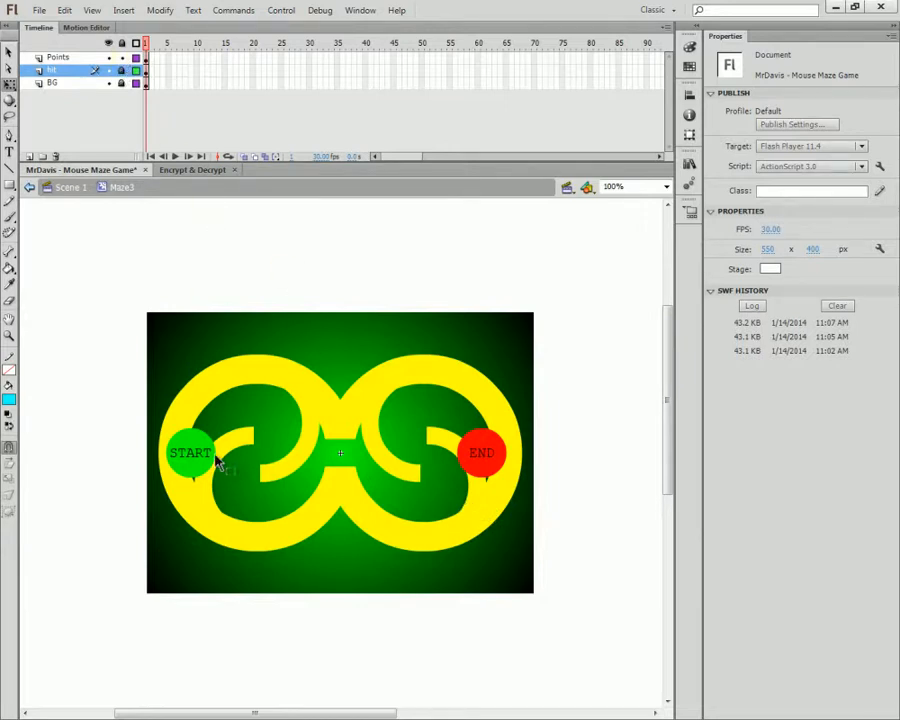
pyautogui.moveTo(200, 465); pyautogui.dragTo(249, 416)
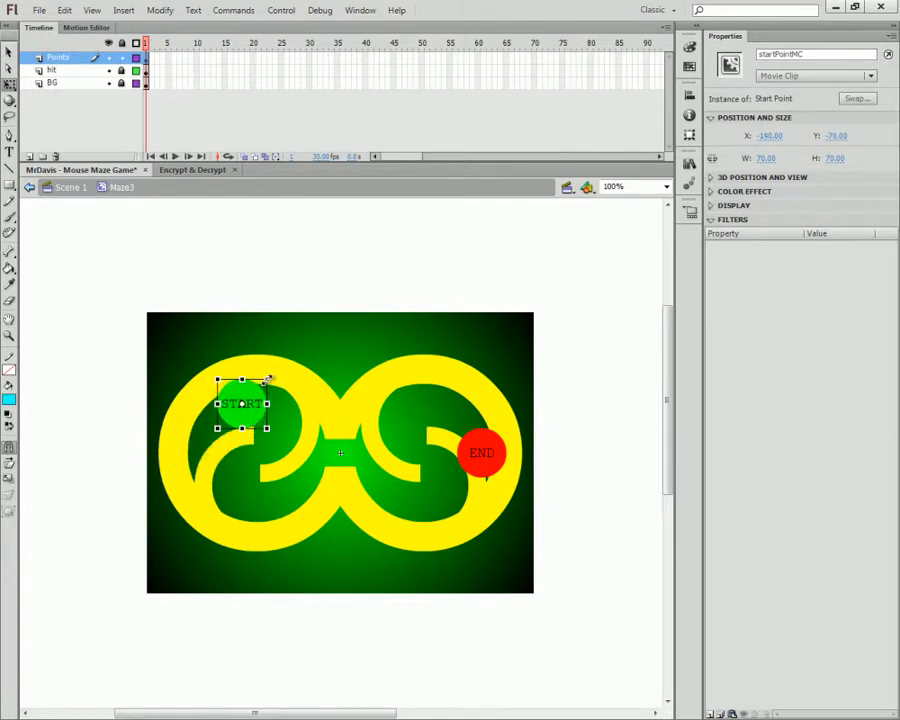
# - Add the END point to the START point's selection and open the transform settings for both
pyautogui.keyDown('shift'); pyautogui.click(484, 448); pyautogui.keyUp('shift')
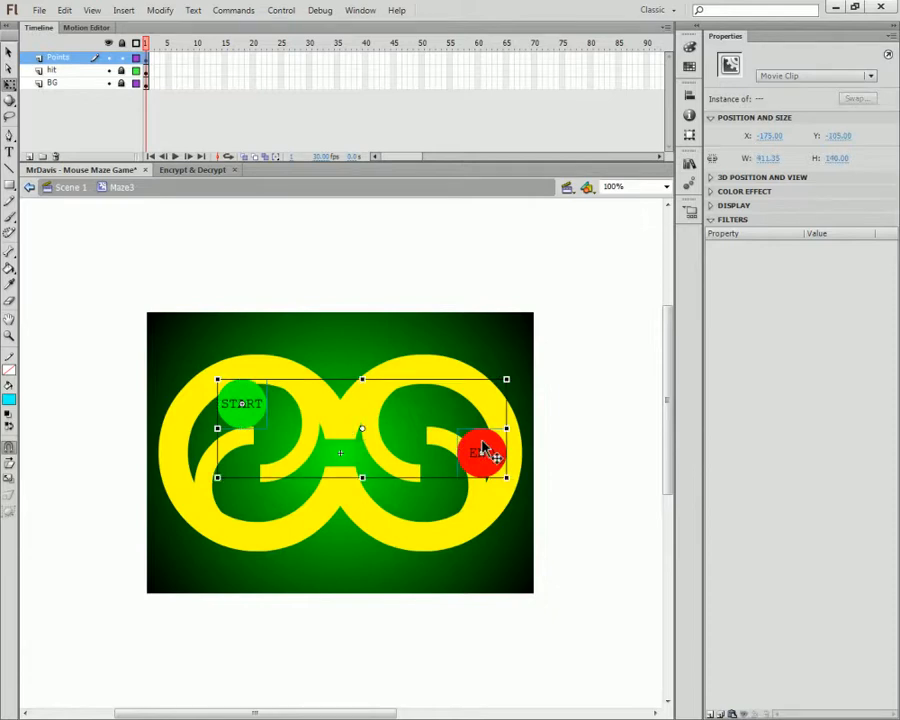
pyautogui.click(689, 137)
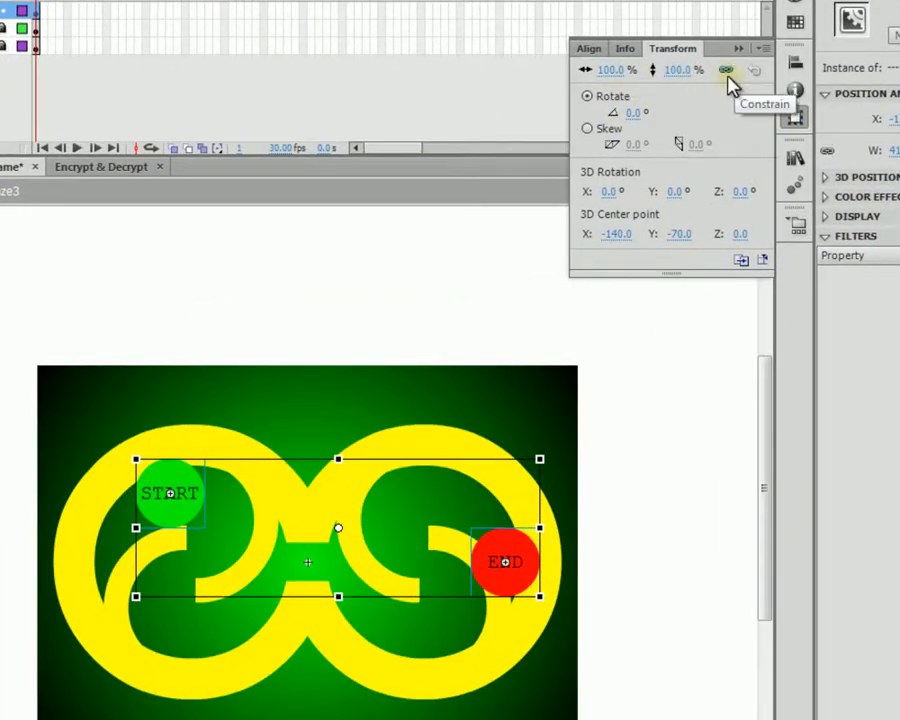
pyautogui.click(617, 71)
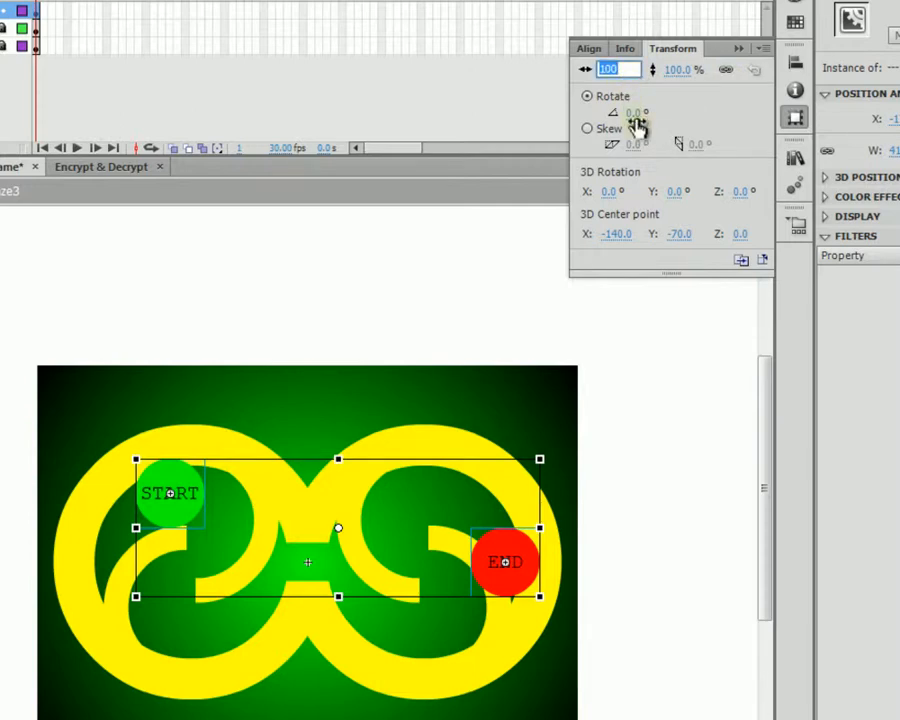
pyautogui.press('Return')
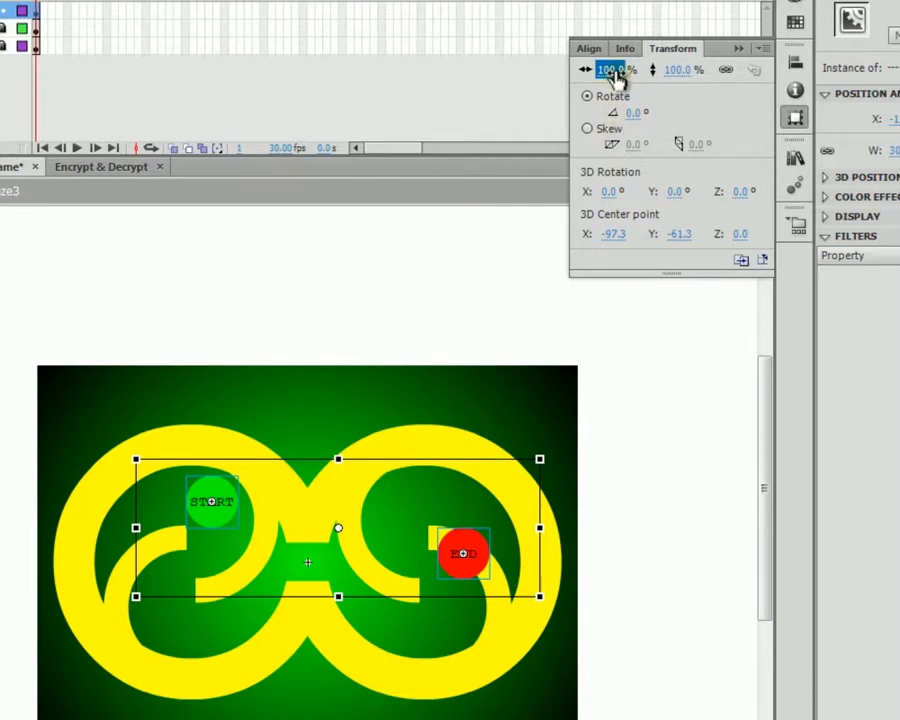
pyautogui.hotkey('ctrl', 'z')
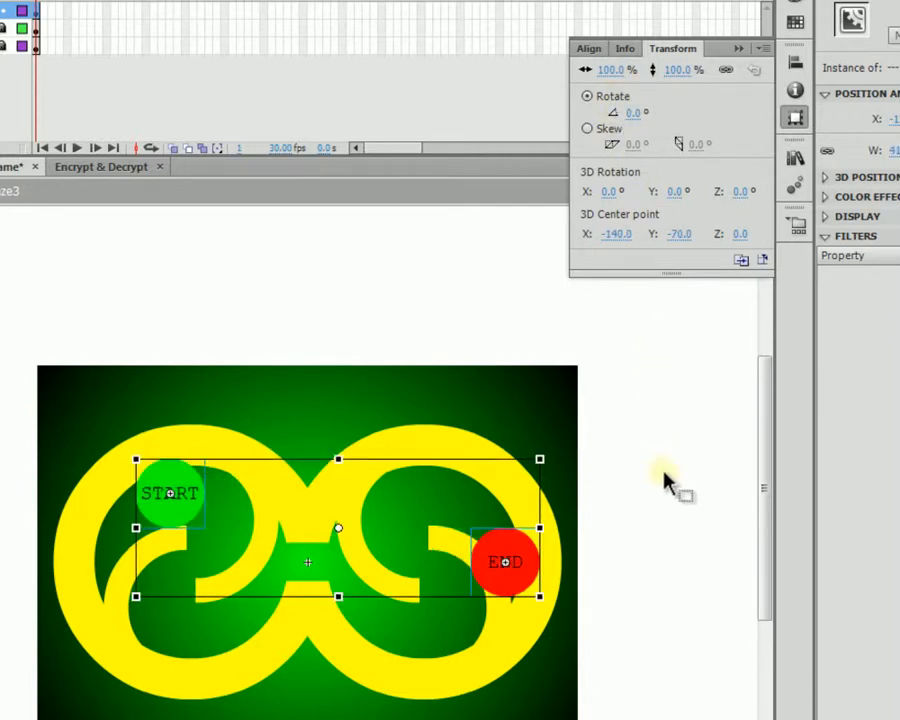
# - Scale the selected START and END points to 50% in width, then deselect them
pyautogui.click(622, 69)
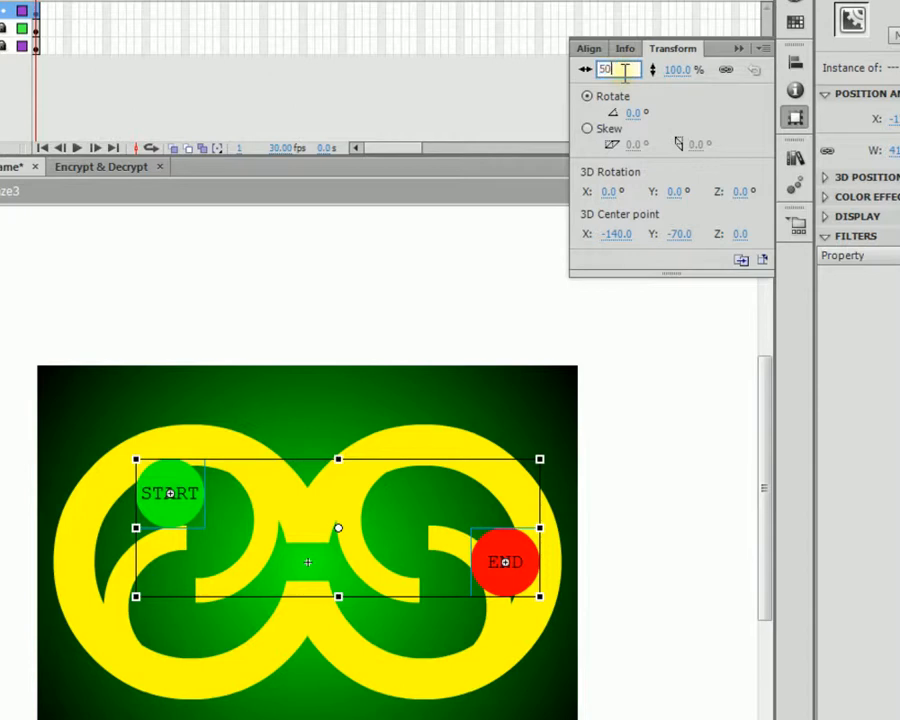
pyautogui.write('50')
pyautogui.press('Return')
pyautogui.click(690, 380)
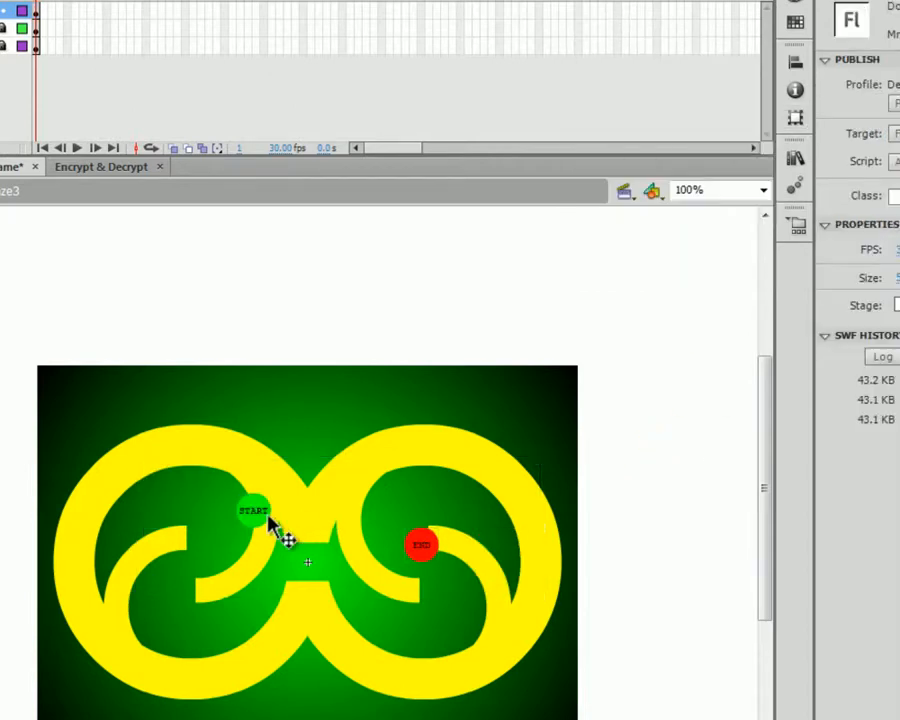
# - Move the START point into the left loop's upper outer pocket and the END point into the right loop's matching pocket
pyautogui.moveTo(270, 525); pyautogui.dragTo(159, 531)
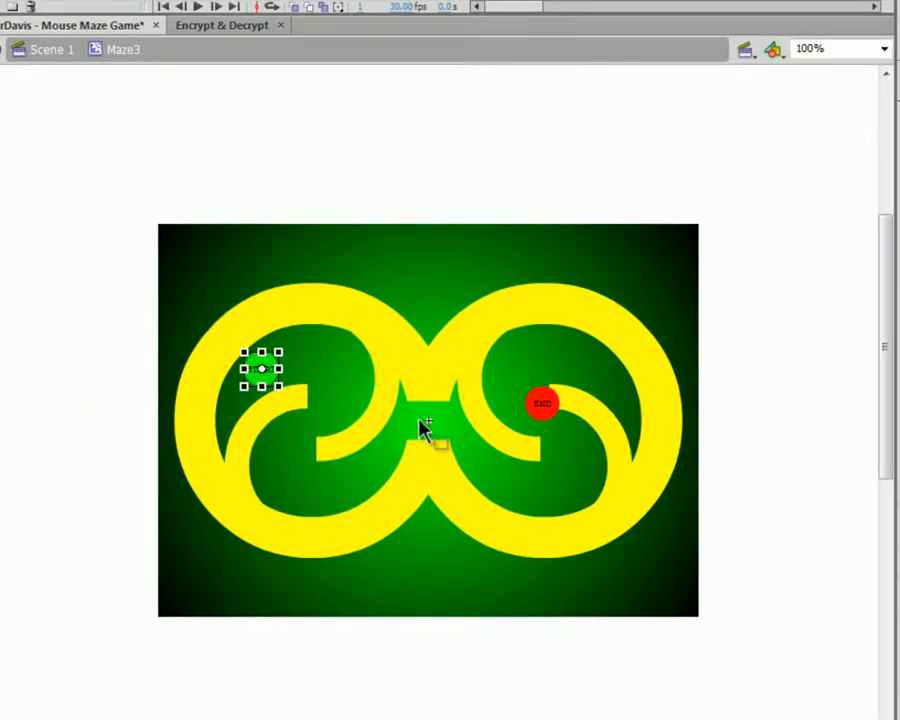
pyautogui.moveTo(558, 408); pyautogui.dragTo(624, 386)
pyautogui.click(768, 414)
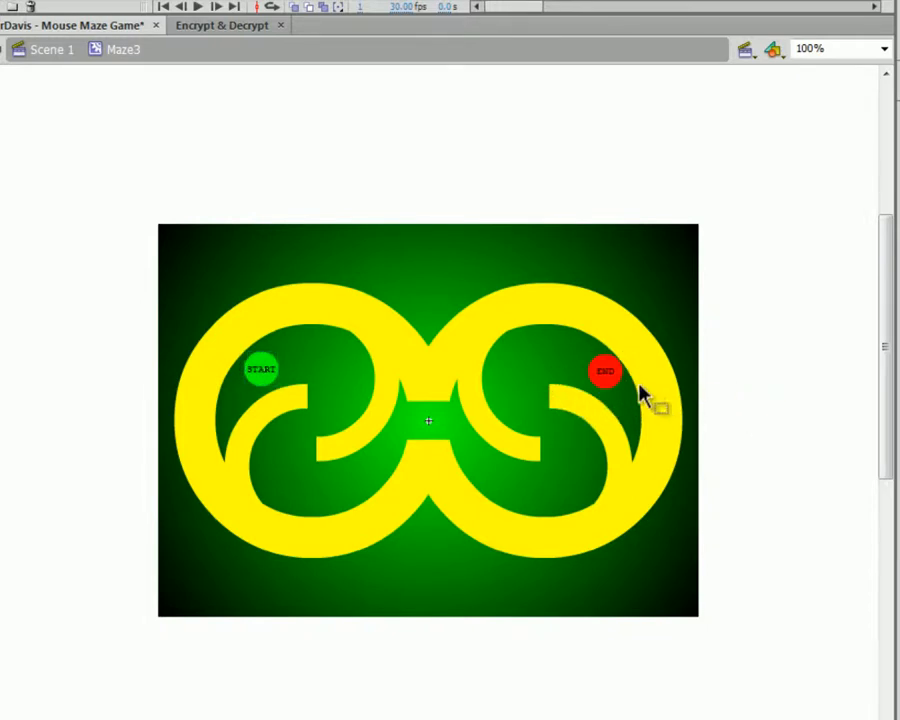
# - Nudge the END point down about 8 px so it sits clear inside the right loop's pocket
pyautogui.click(611, 377)
pyautogui.press('Down')
pyautogui.press('Down')
pyautogui.press('Down')
pyautogui.press('Down')
pyautogui.click(735, 417)
pyautogui.click(611, 378)
pyautogui.press('Down')
pyautogui.press('Down')
pyautogui.press('Down')
pyautogui.press('Down')
pyautogui.click(747, 436)
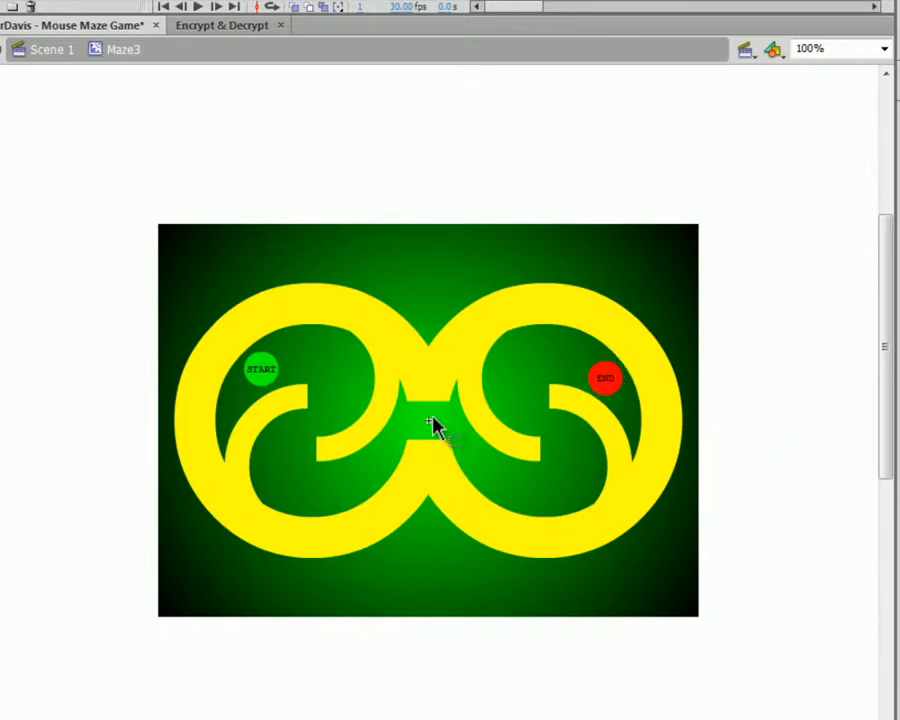
# - Nudge the START point down 2 px inside the left loop's pocket
pyautogui.click(275, 375)
pyautogui.press('Down')
pyautogui.press('Down')
pyautogui.click(322, 391)
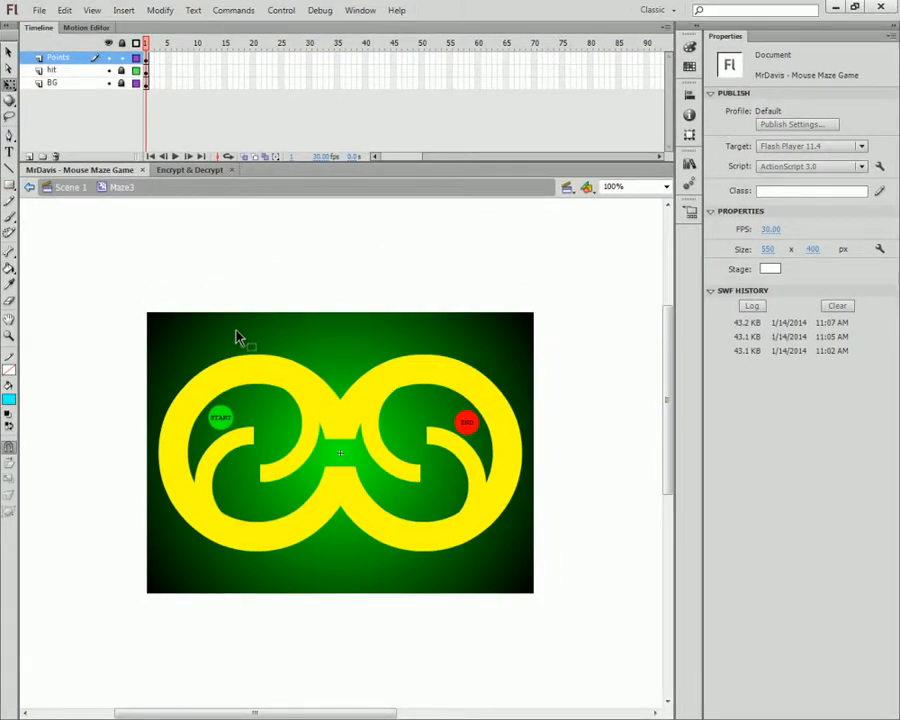
# - Return to Scene 1 and open the script on frame 1 of the Actions layer
pyautogui.click(31, 189)
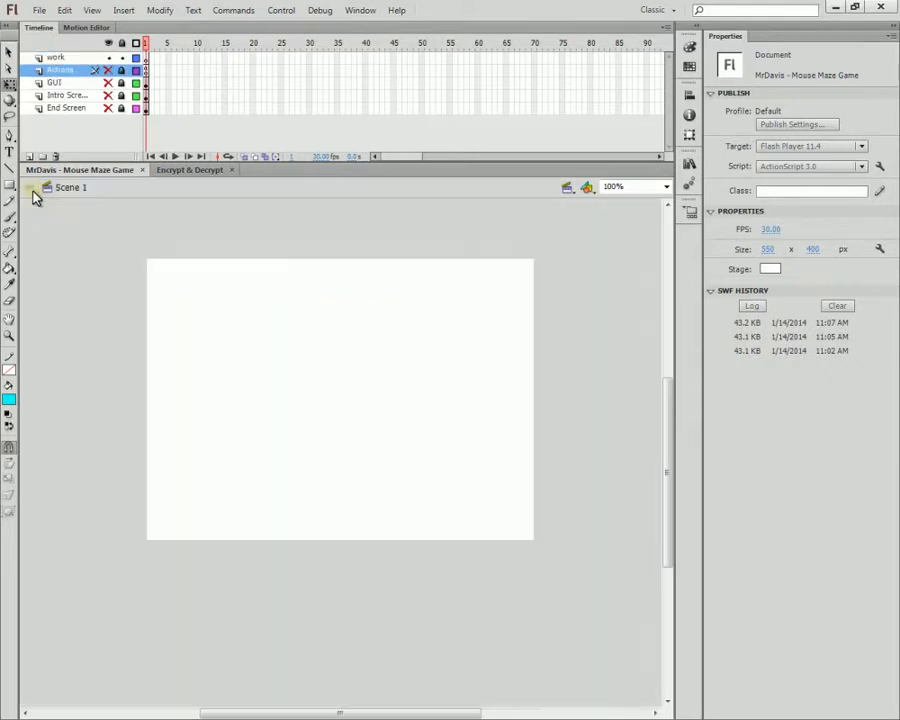
pyautogui.click(146, 71)
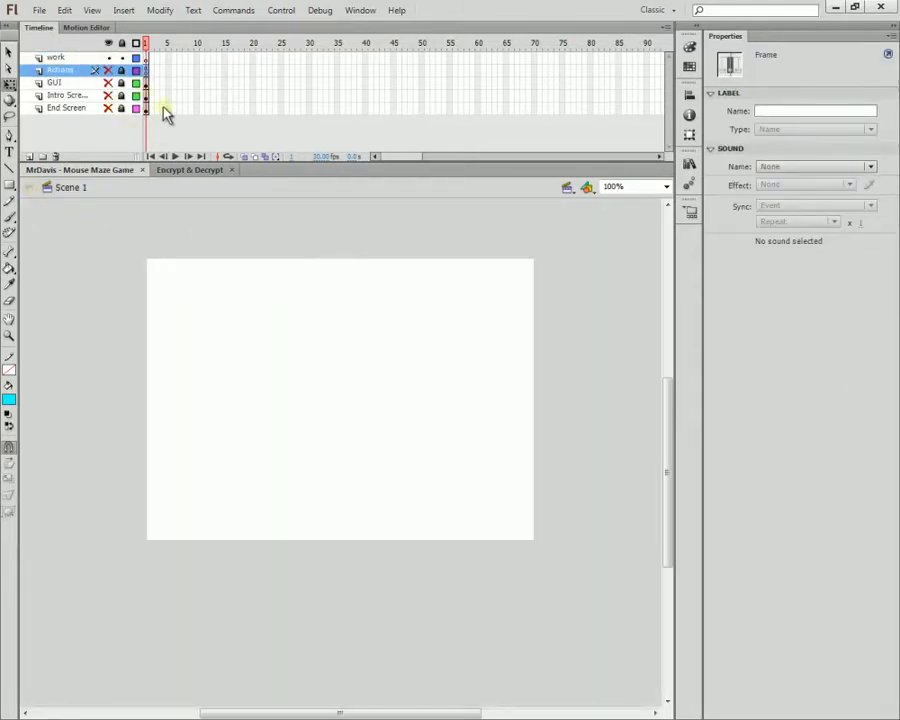
pyautogui.click(192, 171)
pyautogui.press('F9')
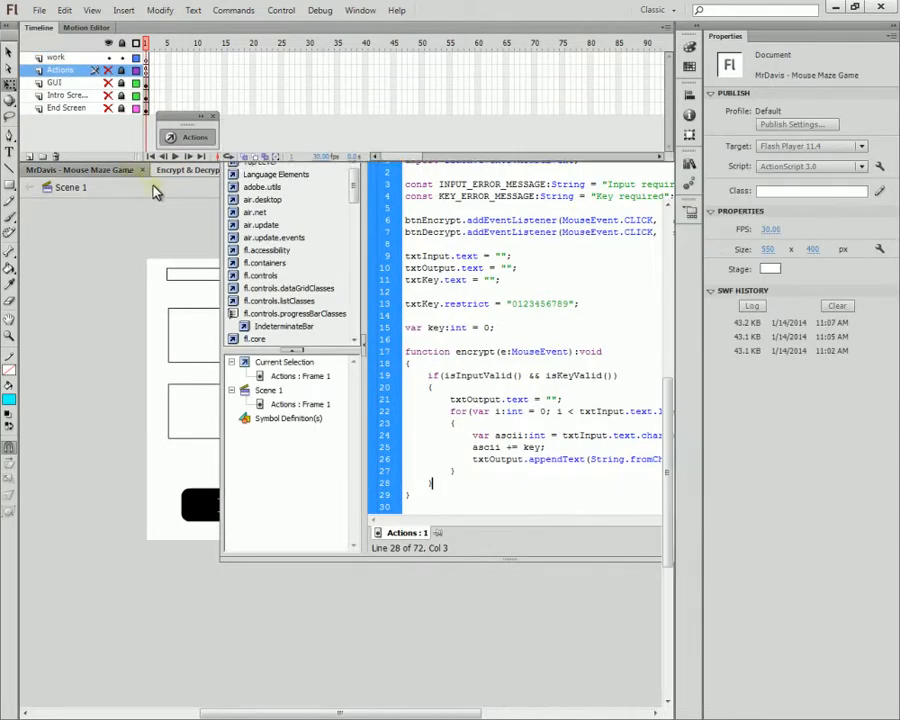
pyautogui.click(85, 170)
pyautogui.click(190, 137)
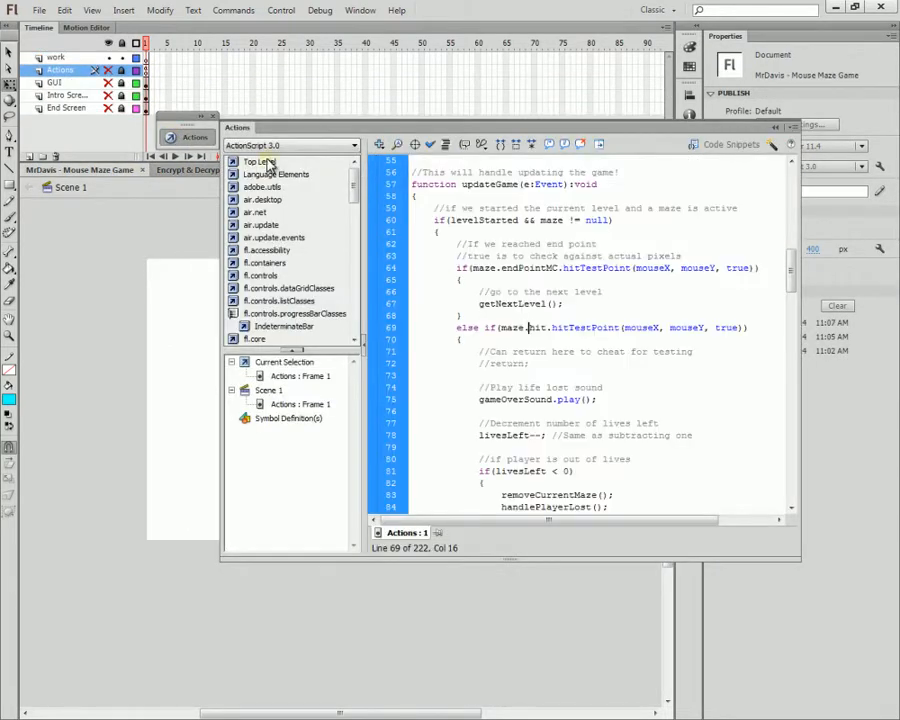
pyautogui.click(145, 72)
pyautogui.click(190, 136)
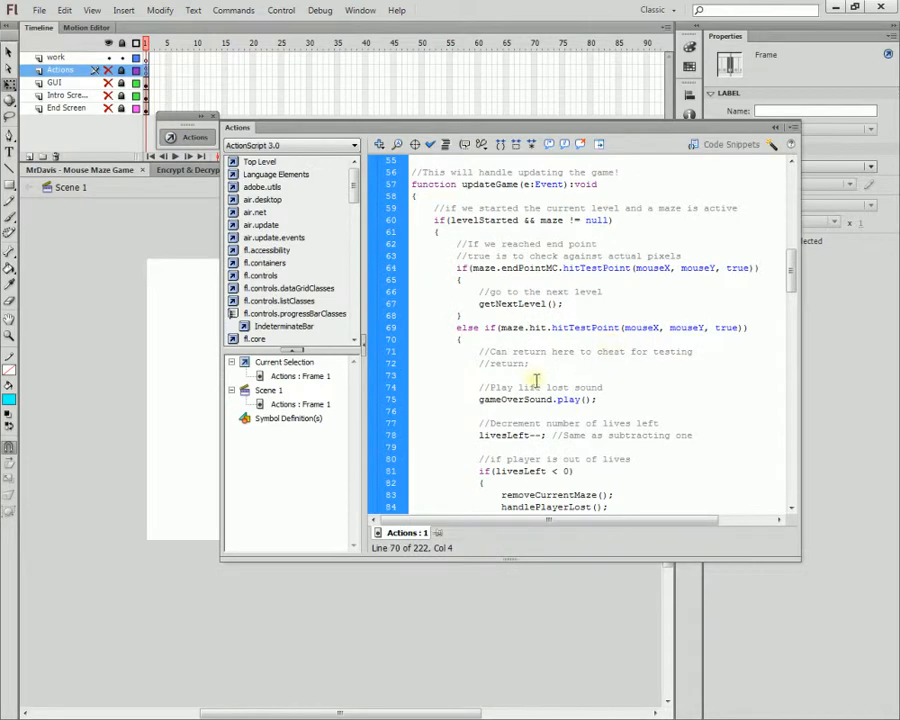
# - Set the livesLeft variable near the top of the script to 9
pyautogui.scroll(15, 548, 387)
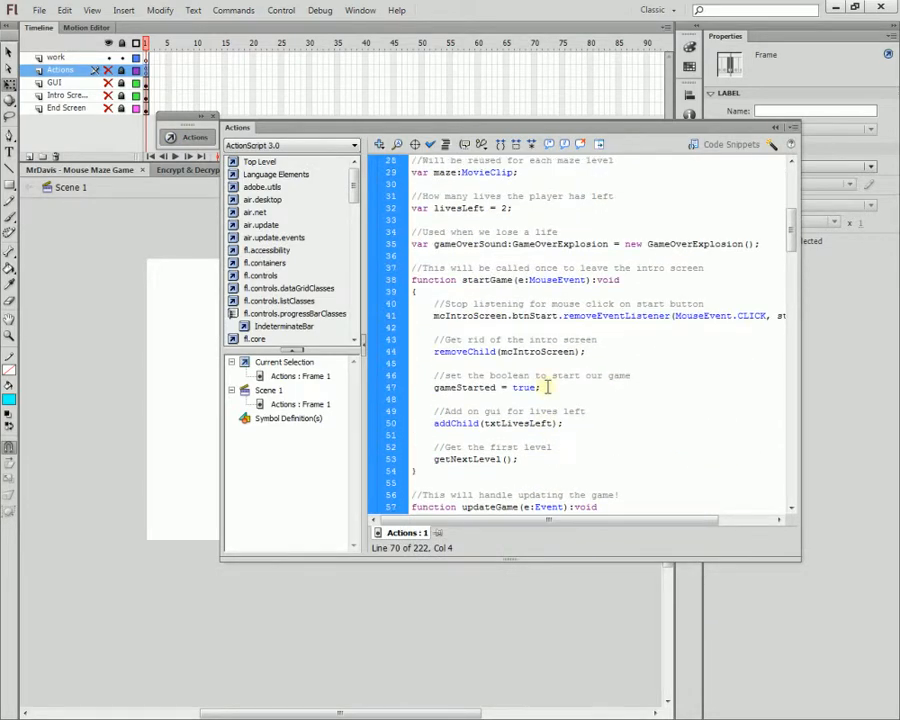
pyautogui.scroll(1, 548, 387)
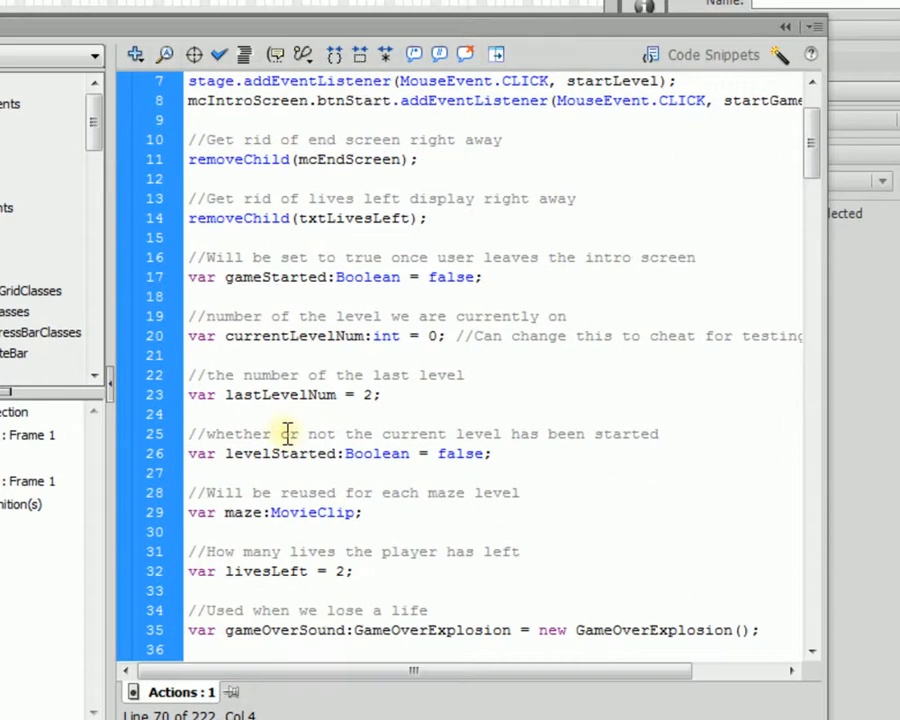
pyautogui.scroll(-1, 497, 465)
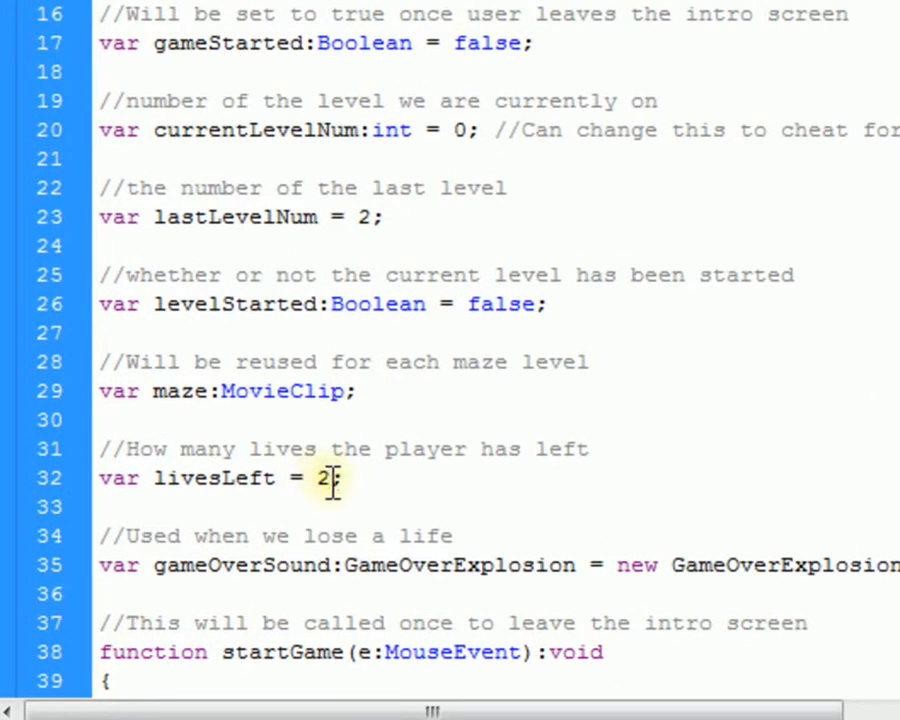
pyautogui.doubleClick(342, 511)
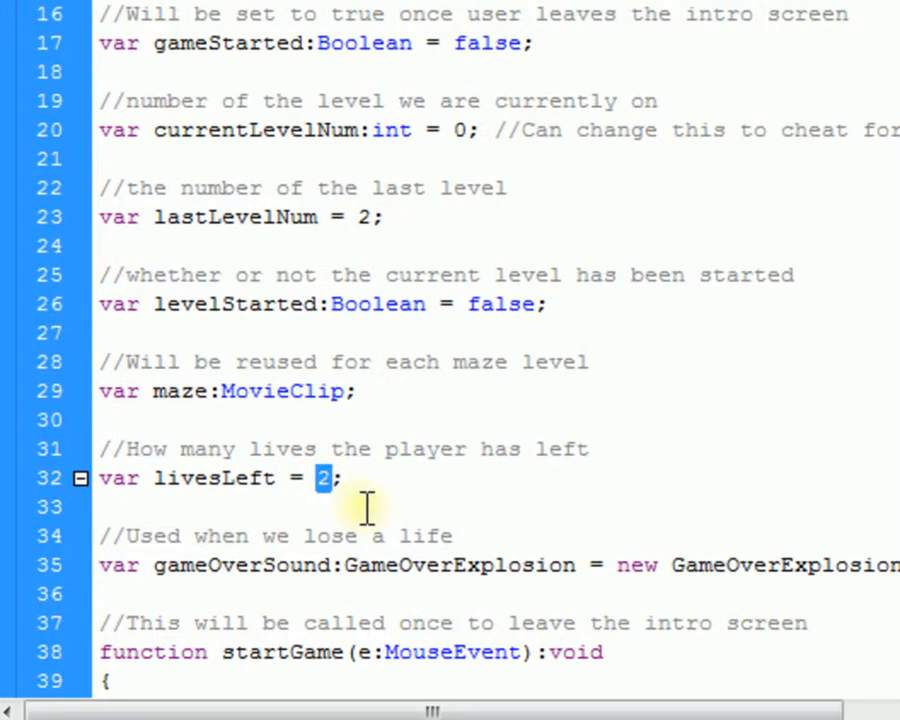
pyautogui.write('9')
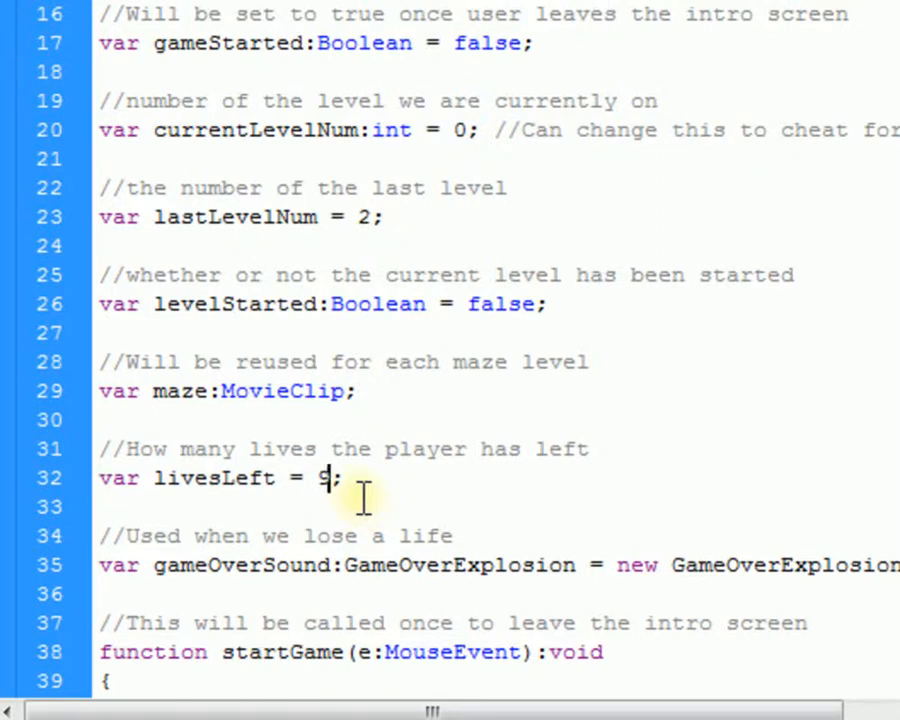
pyautogui.hotkey('ctrl', 'Return')
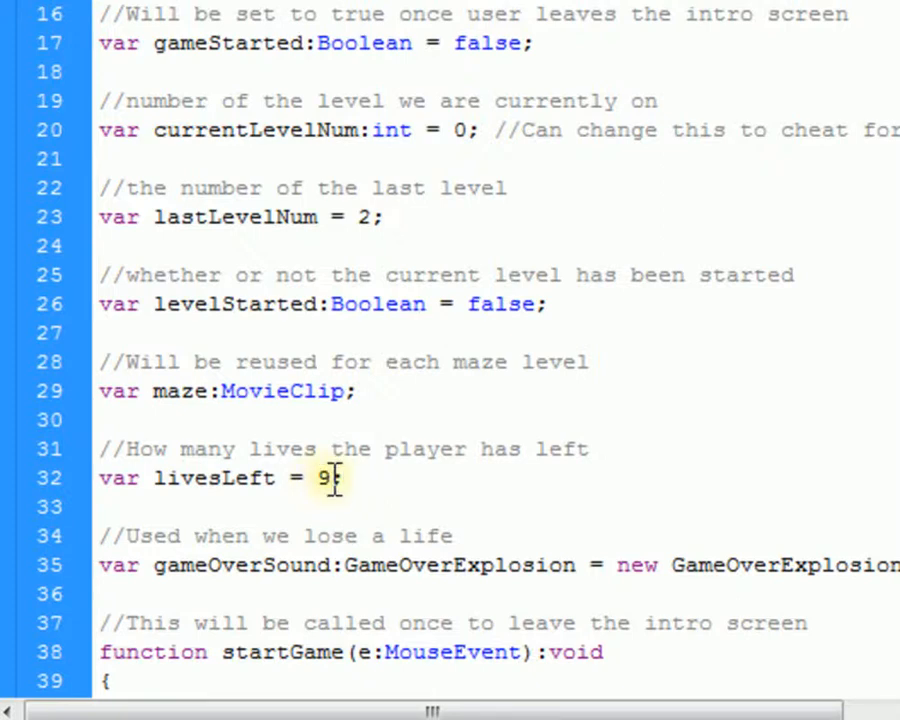
# - Set lastLevelNum to 3 and currentLevelNum to 2 in the script so testing starts at the third maze
pyautogui.doubleClick(368, 222)
pyautogui.write('3')
pyautogui.doubleClick(462, 129)
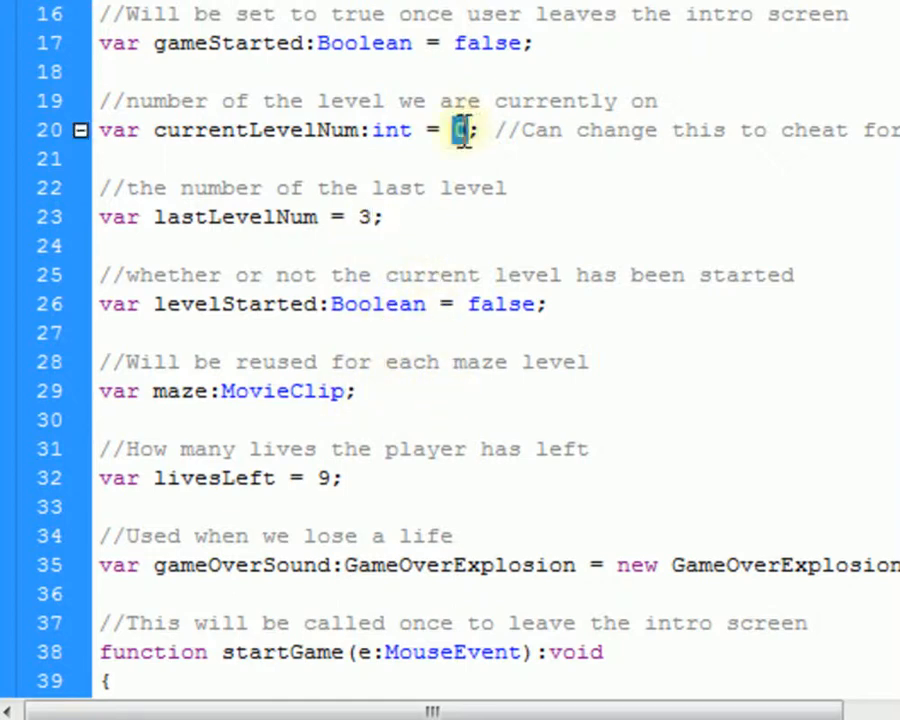
pyautogui.moveTo(665, 710); pyautogui.dragTo(450, 700)
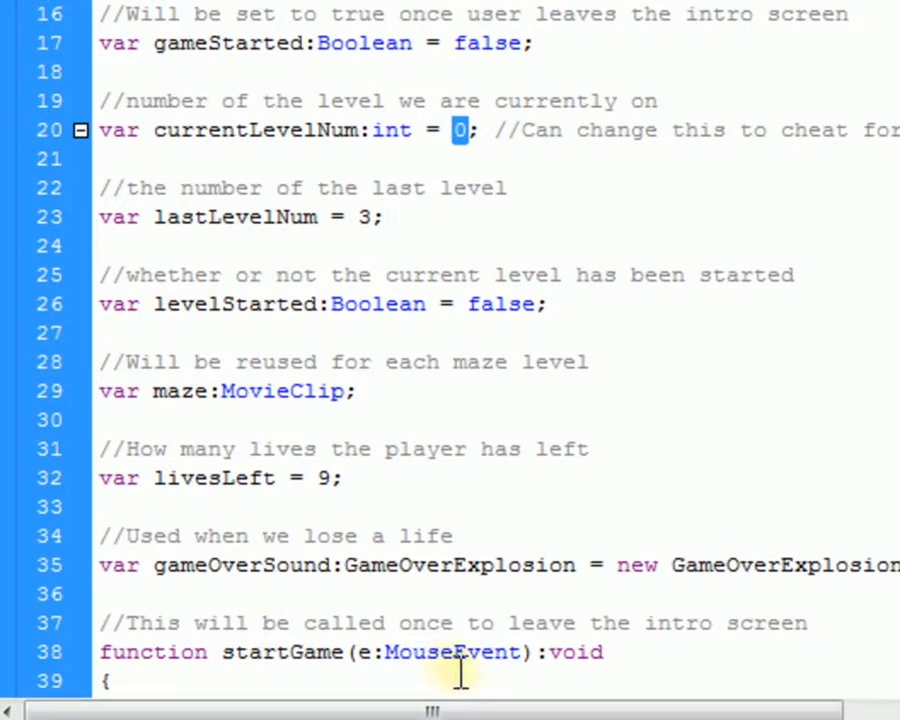
pyautogui.write('2')
# - Test the movie, play the third maze from START to END, return to the intro screen and close the player
pyautogui.hotkey('ctrl', 'Return')
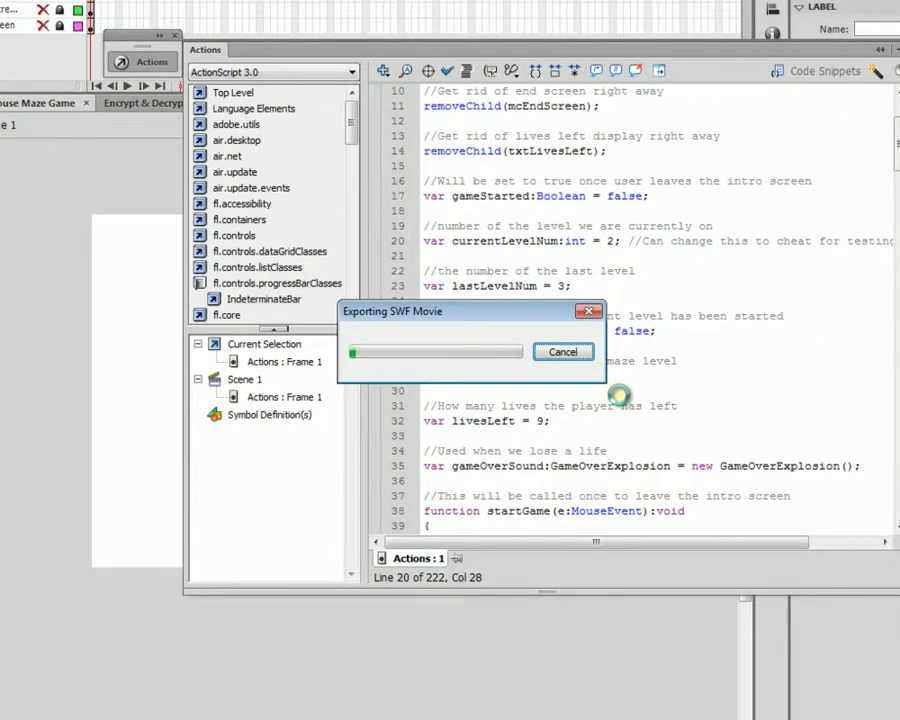
pyautogui.click(432, 523)
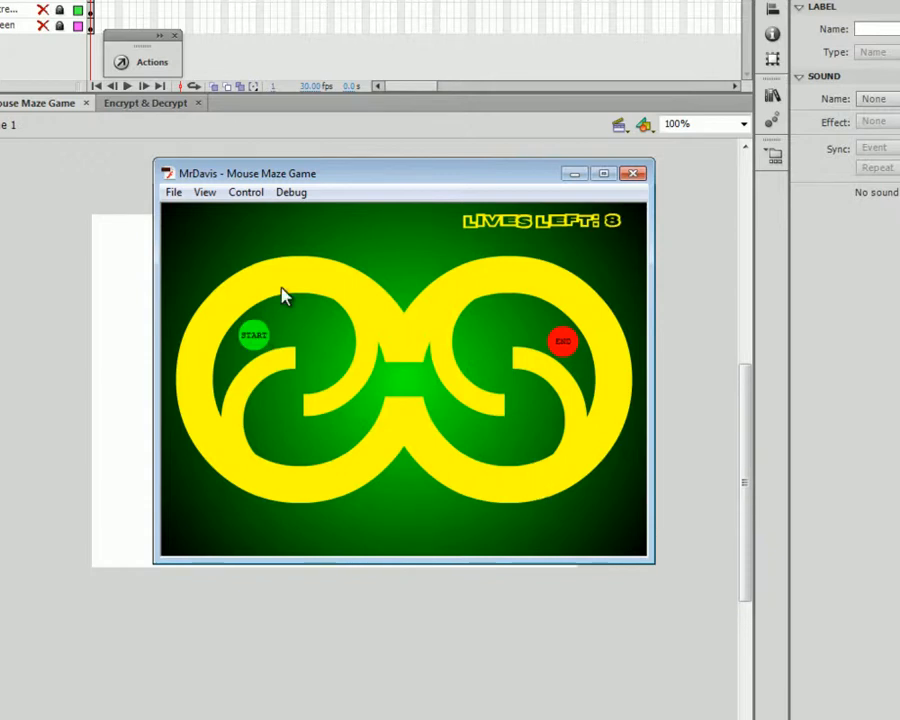
pyautogui.click(256, 338)
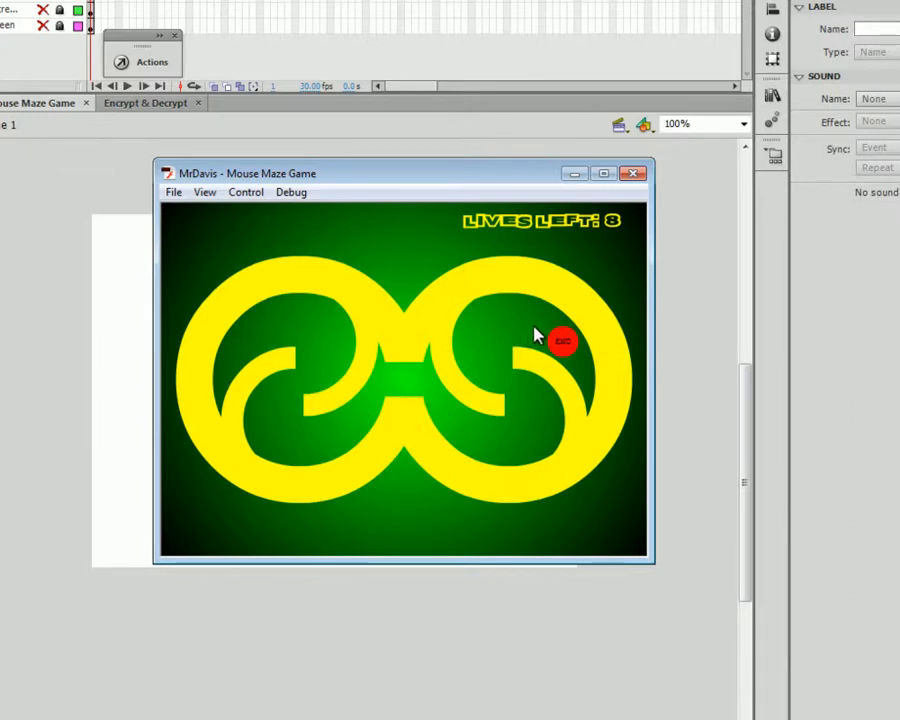
pyautogui.moveTo(563, 343)
pyautogui.click(452, 518)
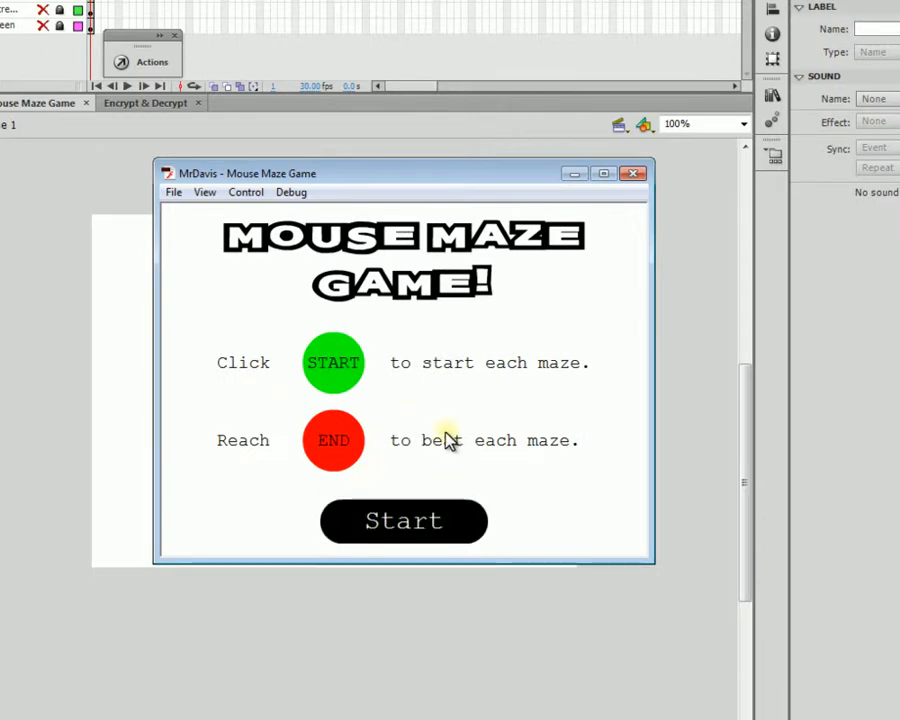
pyautogui.click(628, 177)
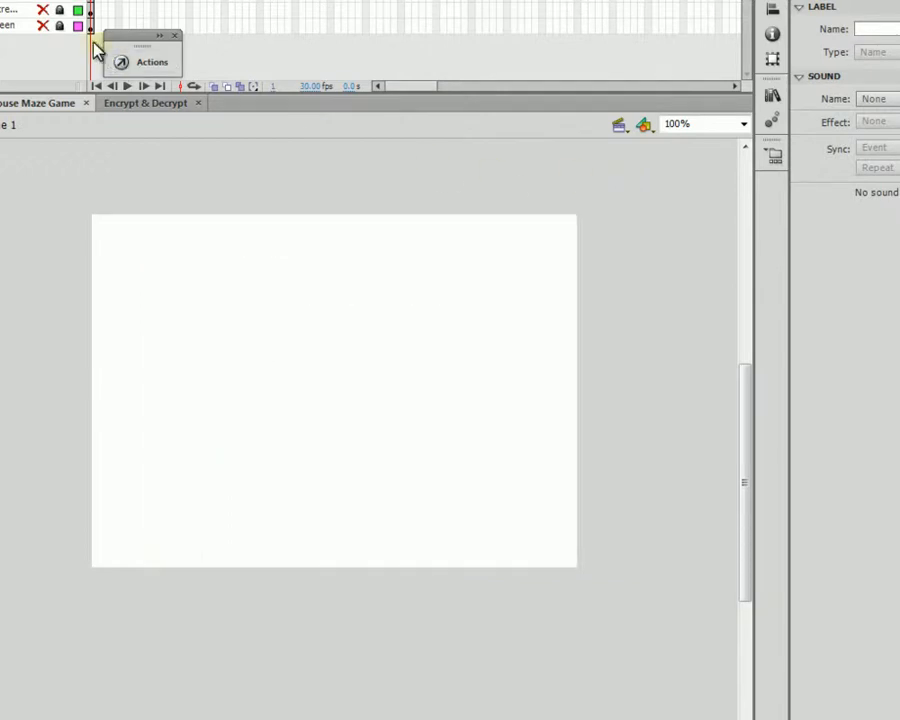
# - Open the Maze3 symbol from the library, lock its Points layer, unlock the hit layer and switch to the Selection tool
pyautogui.click(269, 181)
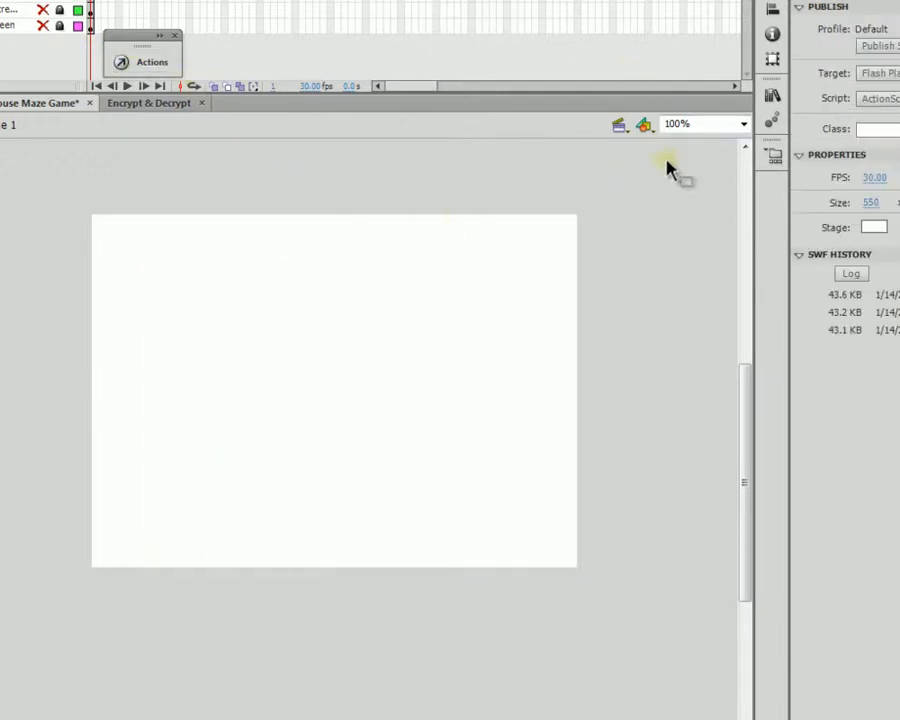
pyautogui.click(770, 93)
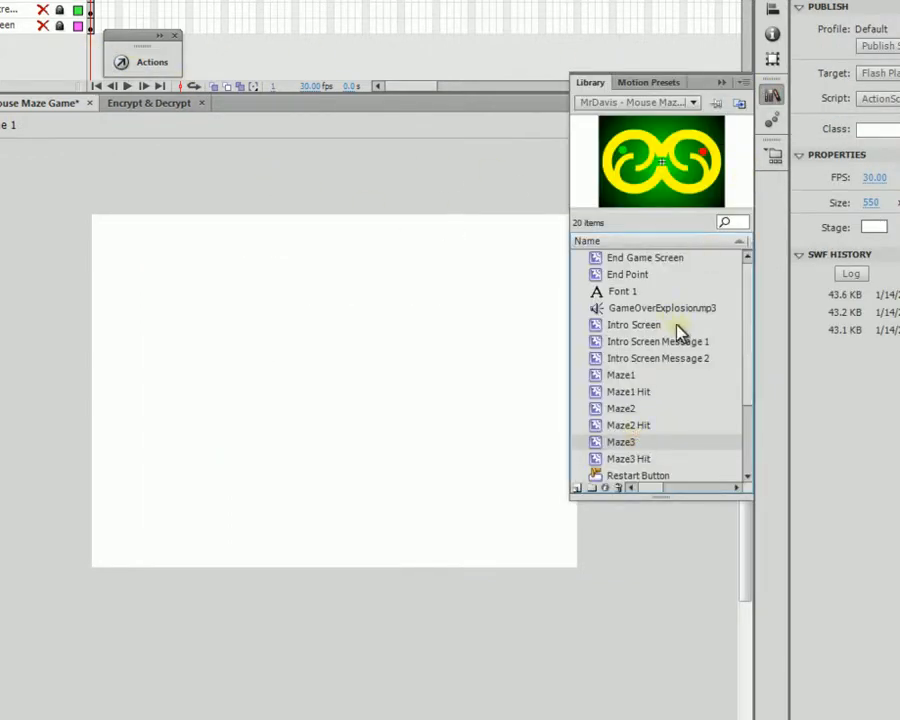
pyautogui.doubleClick(676, 203)
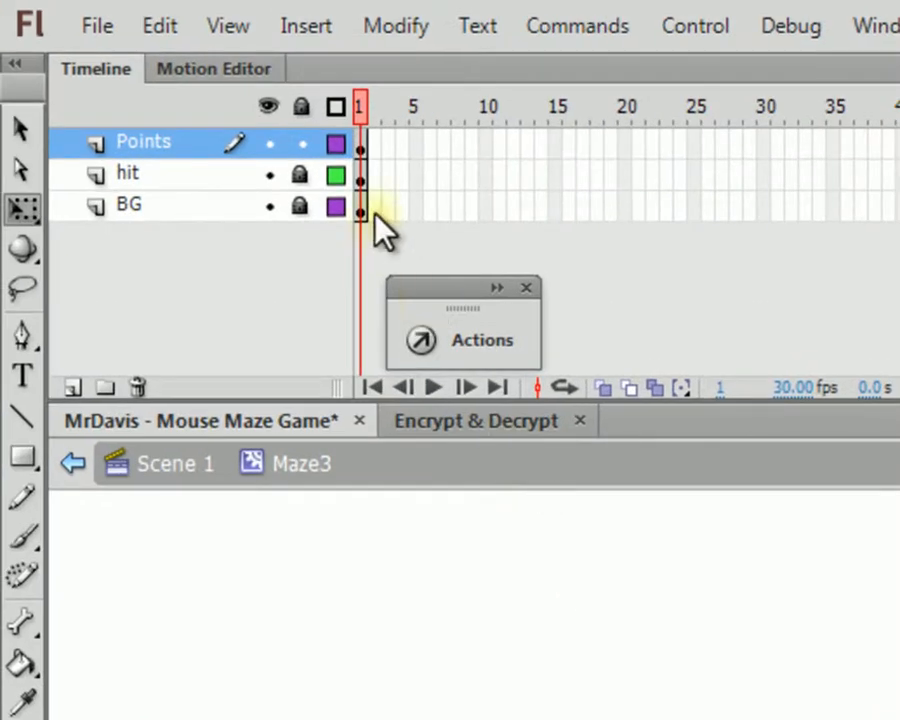
pyautogui.click(302, 144)
pyautogui.click(299, 176)
pyautogui.click(20, 130)
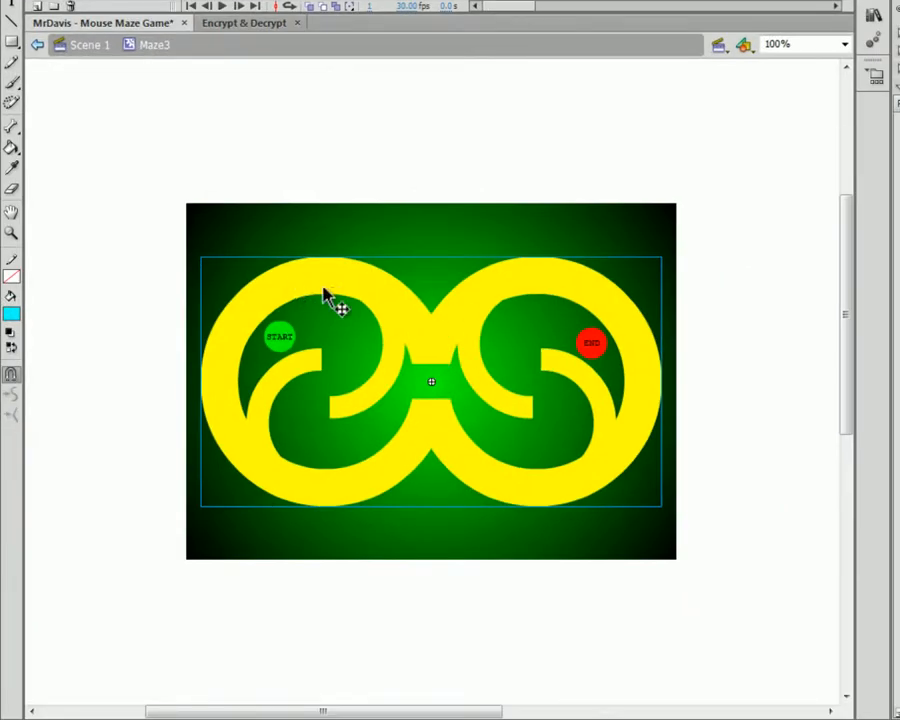
# - Inside the Maze3 Hit symbol, add a layer named Sweep above the maze walls and lock Layer 1
pyautogui.doubleClick(368, 332)
pyautogui.click(710, 274)
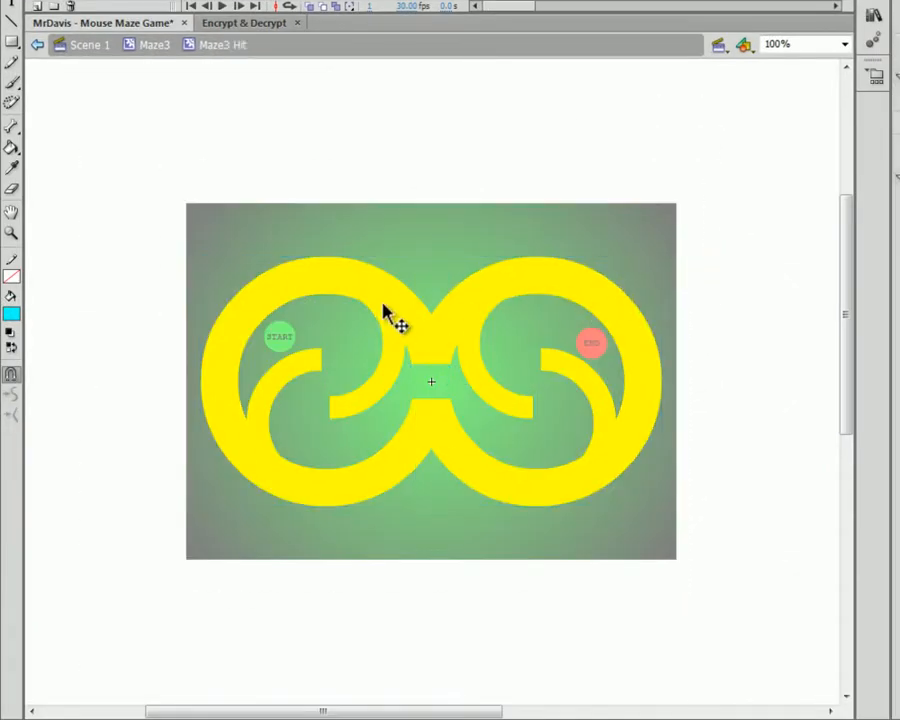
pyautogui.click(420, 331)
pyautogui.click(463, 364)
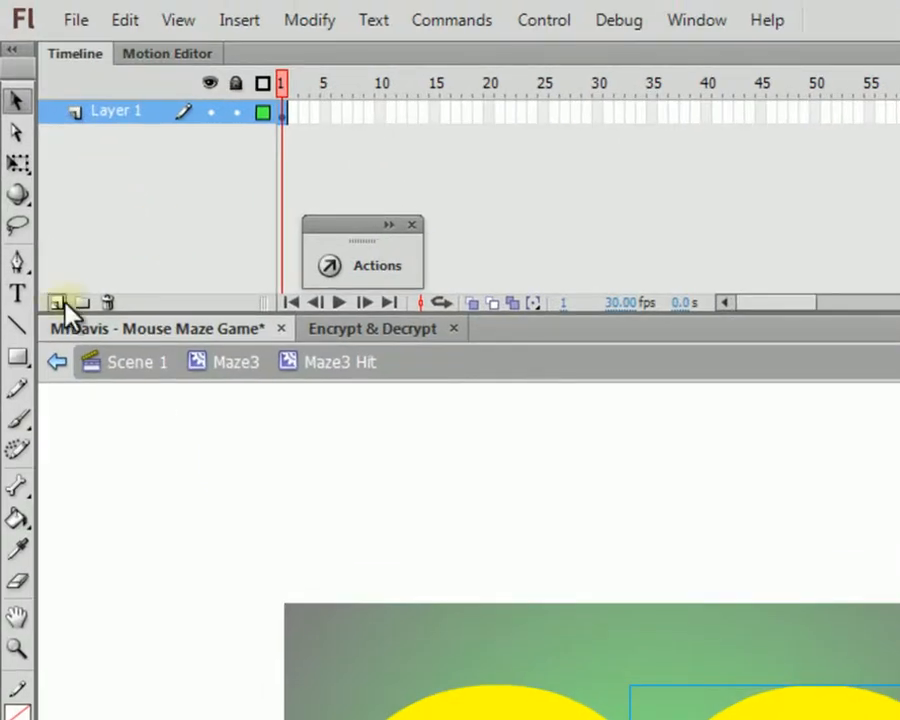
pyautogui.click(70, 205)
pyautogui.doubleClick(135, 113)
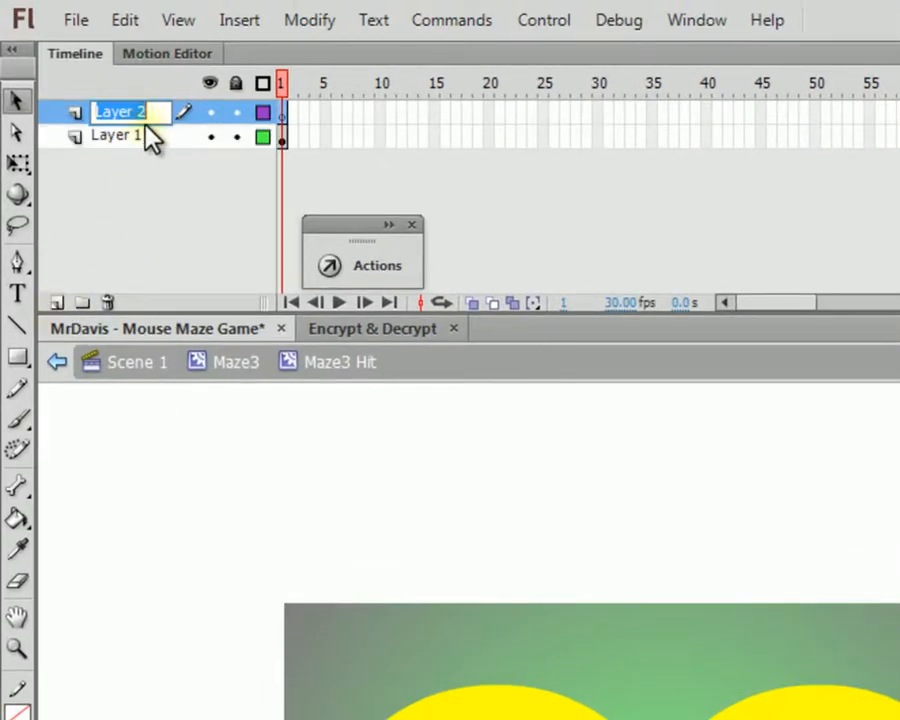
pyautogui.write('Sweep')
pyautogui.press('Return')
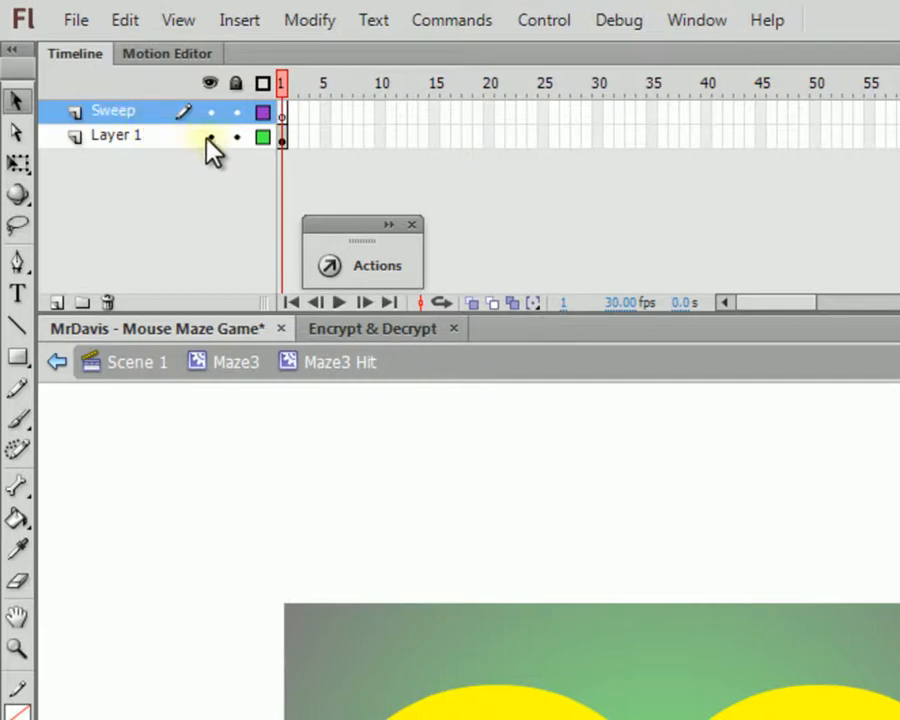
pyautogui.click(236, 136)
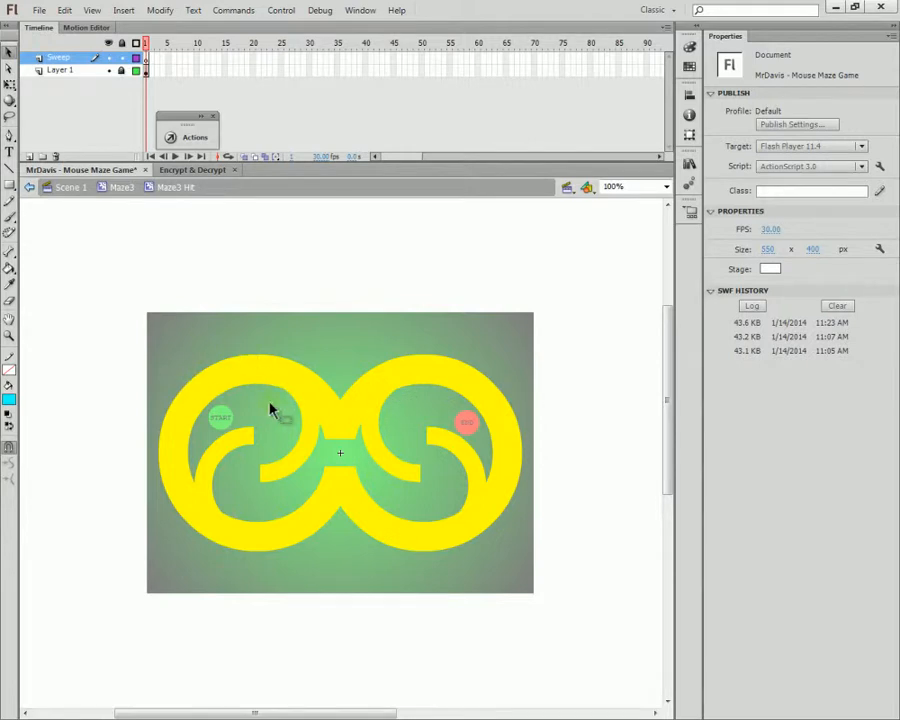
# - On Scene 1's work layer, draw a yellow vertical rectangle about 30 by 400 px just left of the stage
pyautogui.click(31, 190)
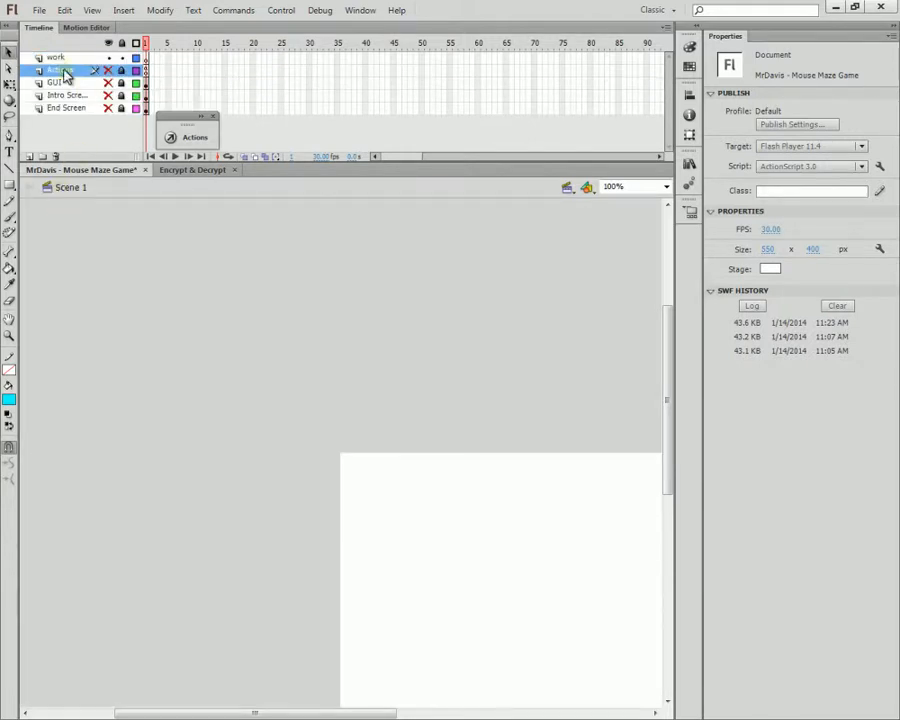
pyautogui.click(55, 57)
pyautogui.scroll(-1, 150, 300)
pyautogui.click(155, 315)
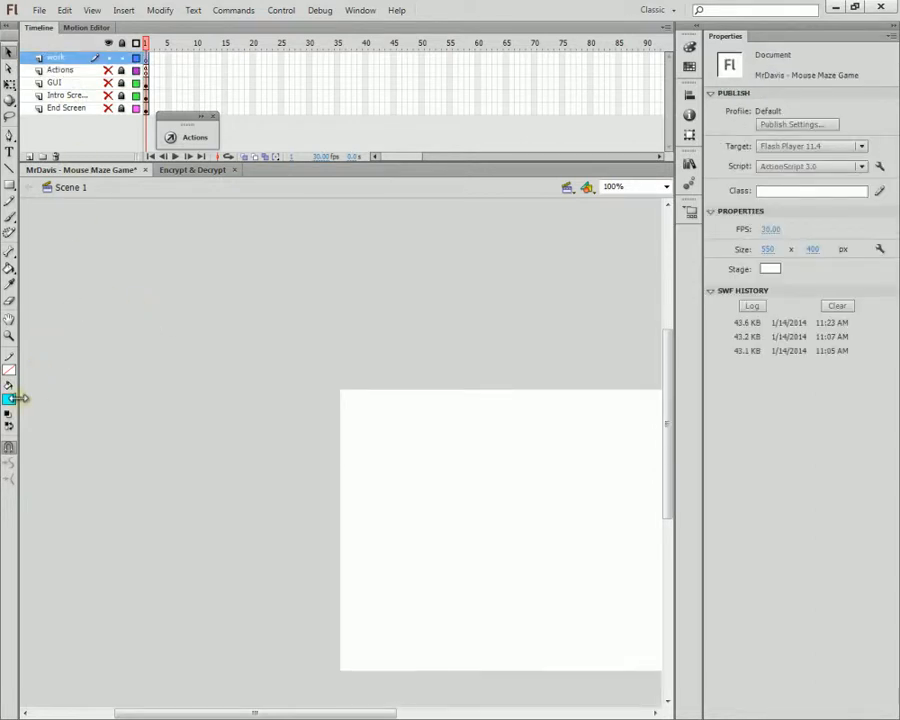
pyautogui.click(9, 185)
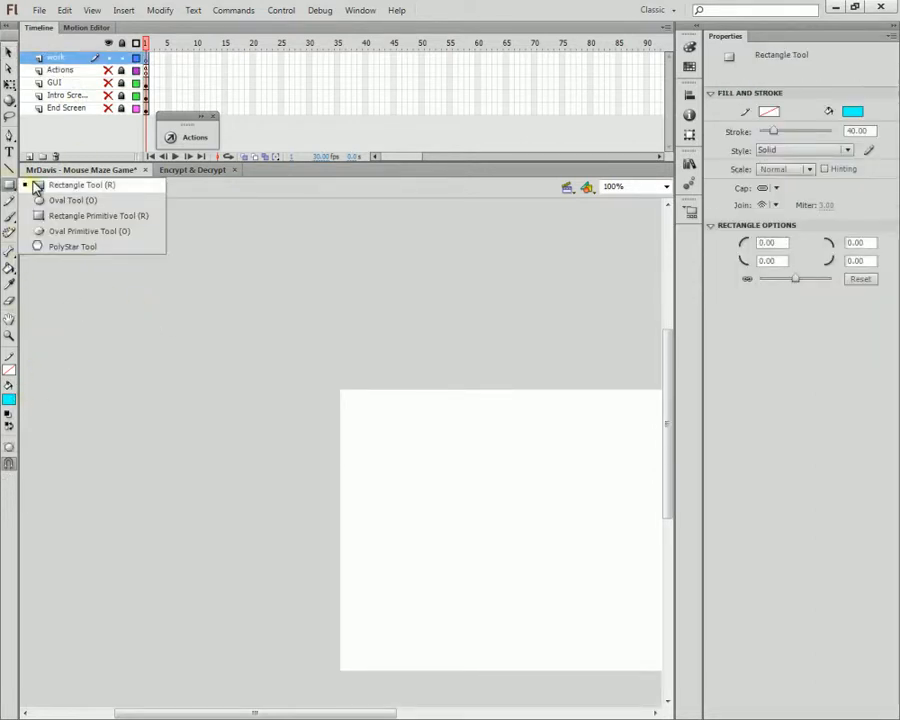
pyautogui.click(36, 186)
pyautogui.click(9, 400)
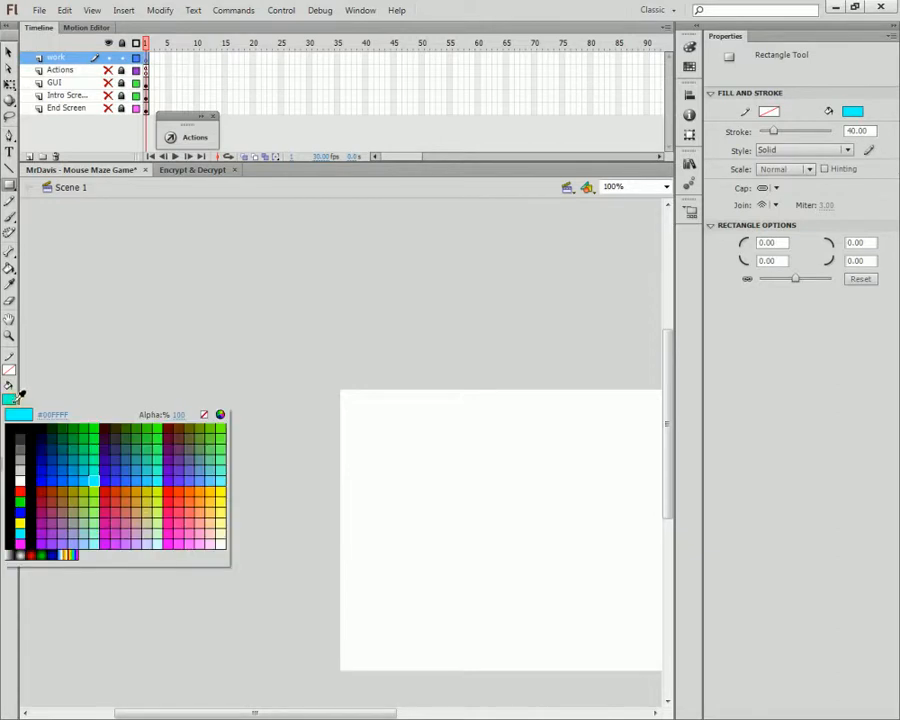
pyautogui.click(24, 516)
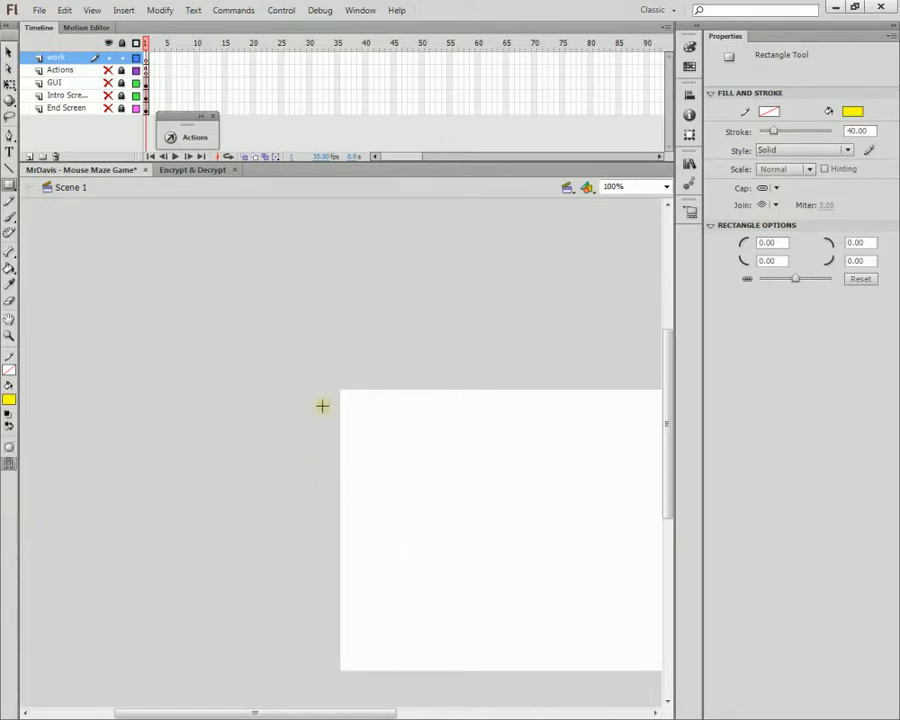
pyautogui.moveTo(297, 390); pyautogui.dragTo(322, 674)
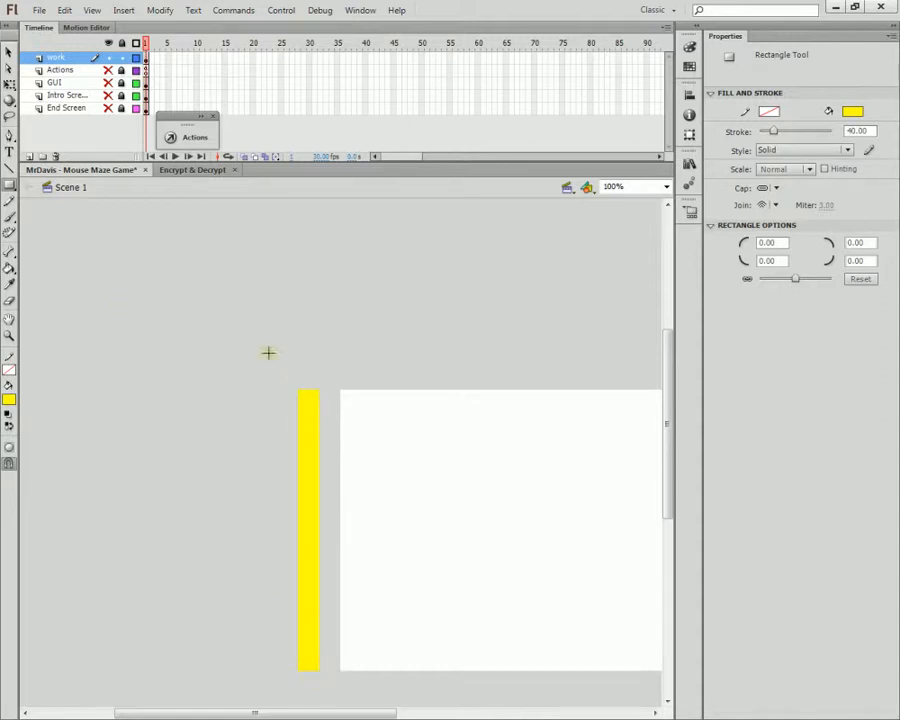
# - Select the yellow rectangle and match its height to the stage
pyautogui.click(9, 50)
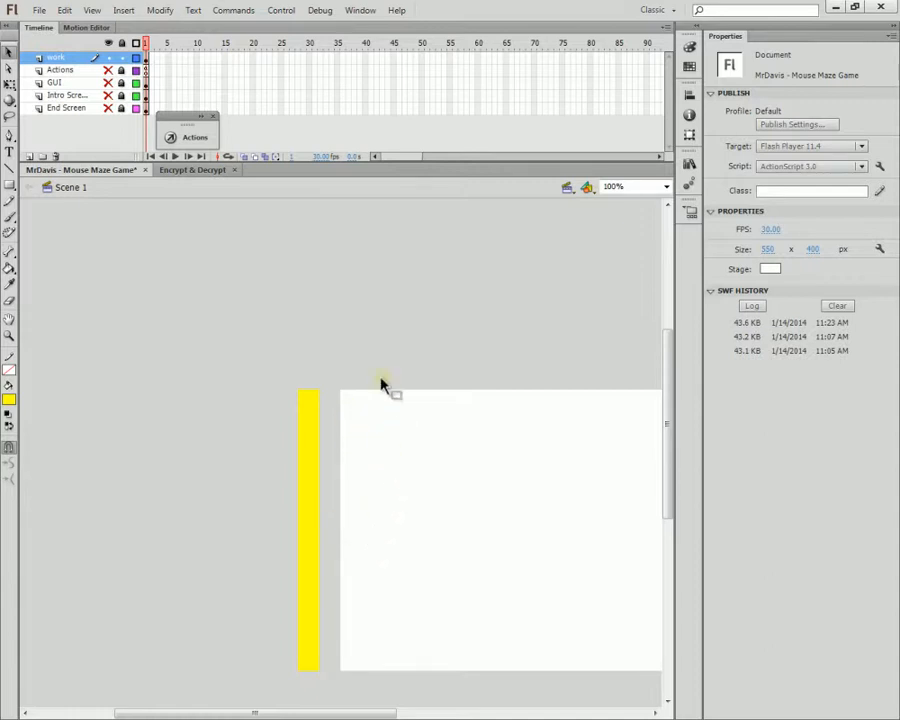
pyautogui.moveTo(362, 341); pyautogui.dragTo(233, 703)
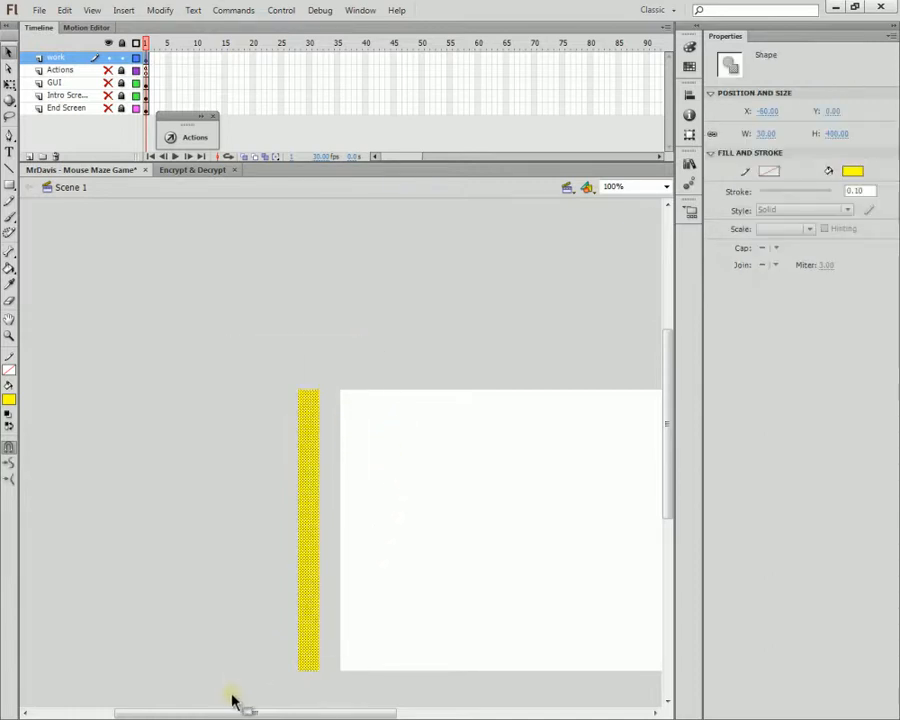
pyautogui.click(690, 100)
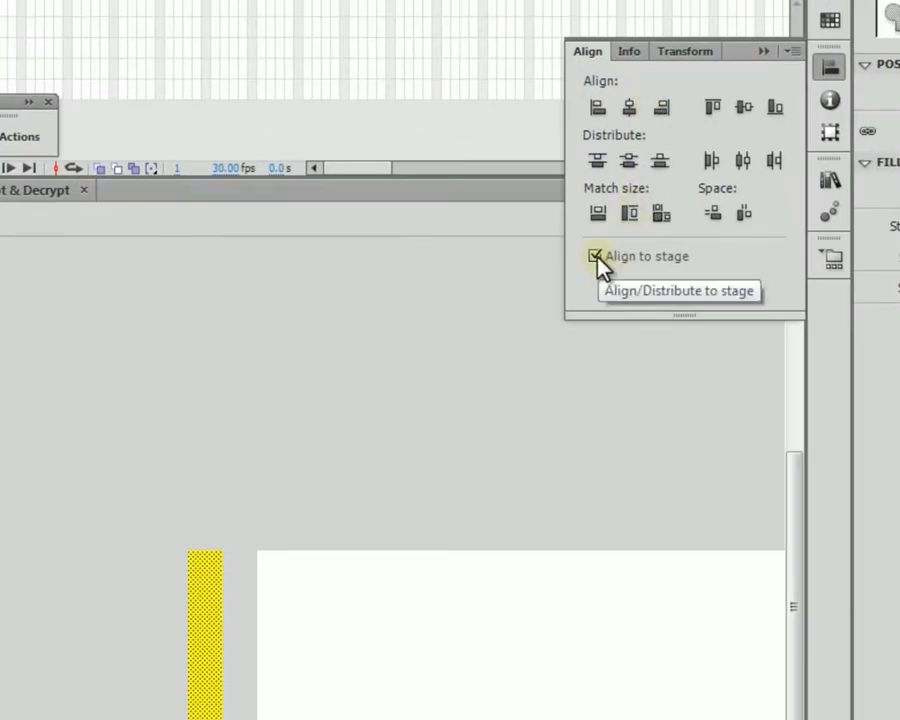
pyautogui.click(629, 214)
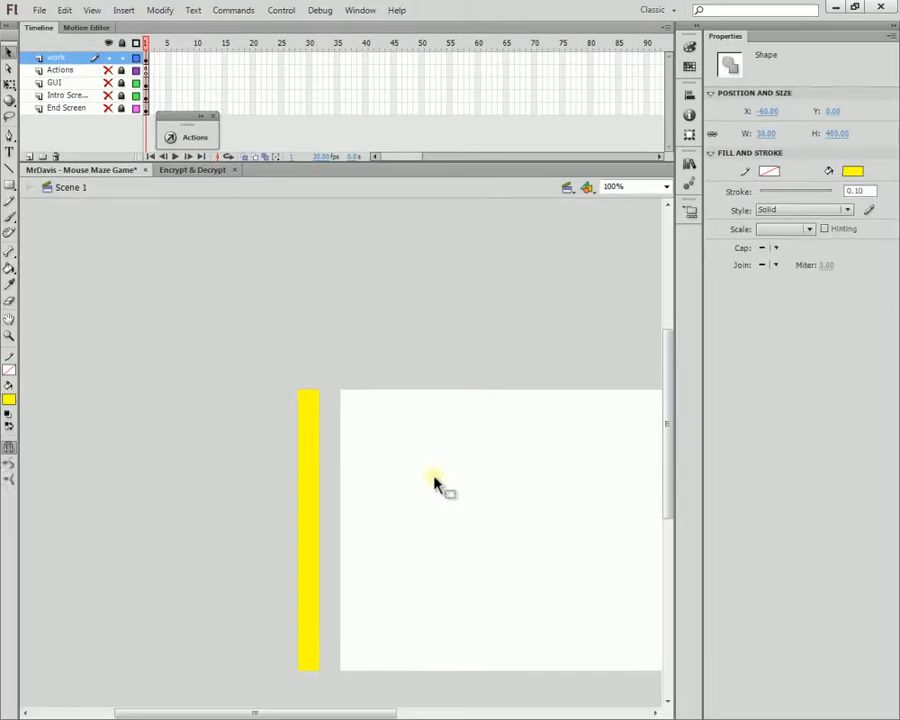
# - Cut the yellow rectangle from the work layer in Scene 1
pyautogui.click(434, 484)
pyautogui.click(313, 454)
pyautogui.rightClick(308, 446)
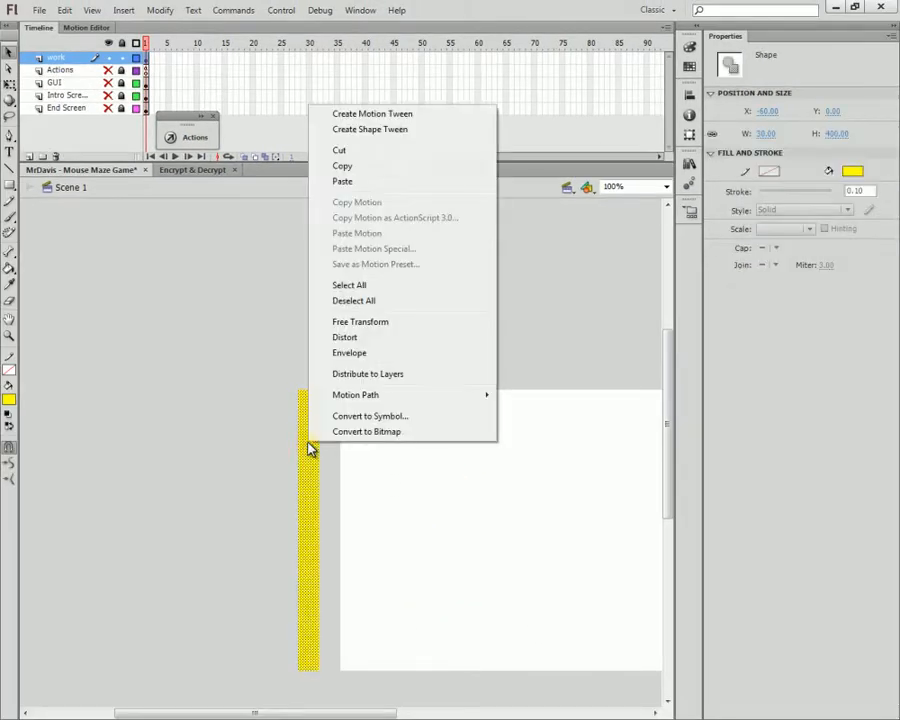
pyautogui.click(354, 151)
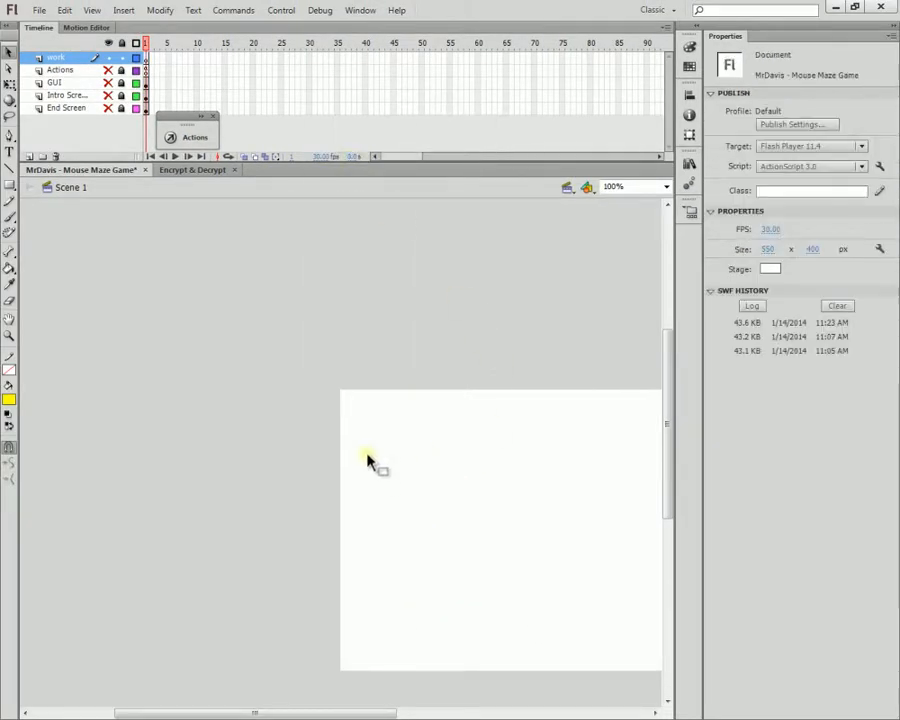
# - Open Maze3 Hit from the library and paste the cut rectangle in place on its Sweep layer
pyautogui.click(689, 163)
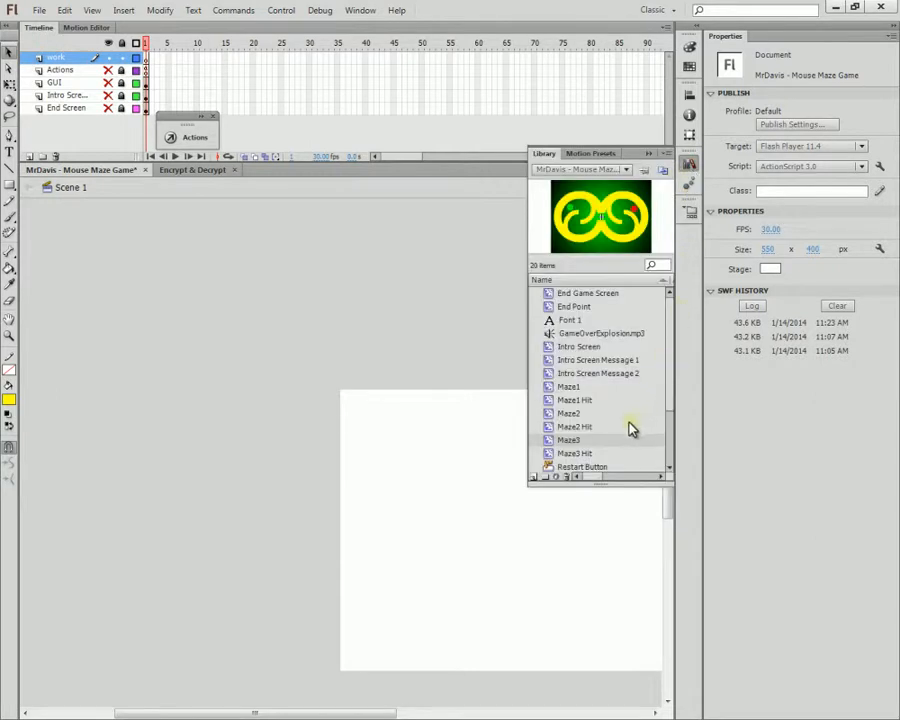
pyautogui.click(588, 455)
pyautogui.doubleClick(624, 259)
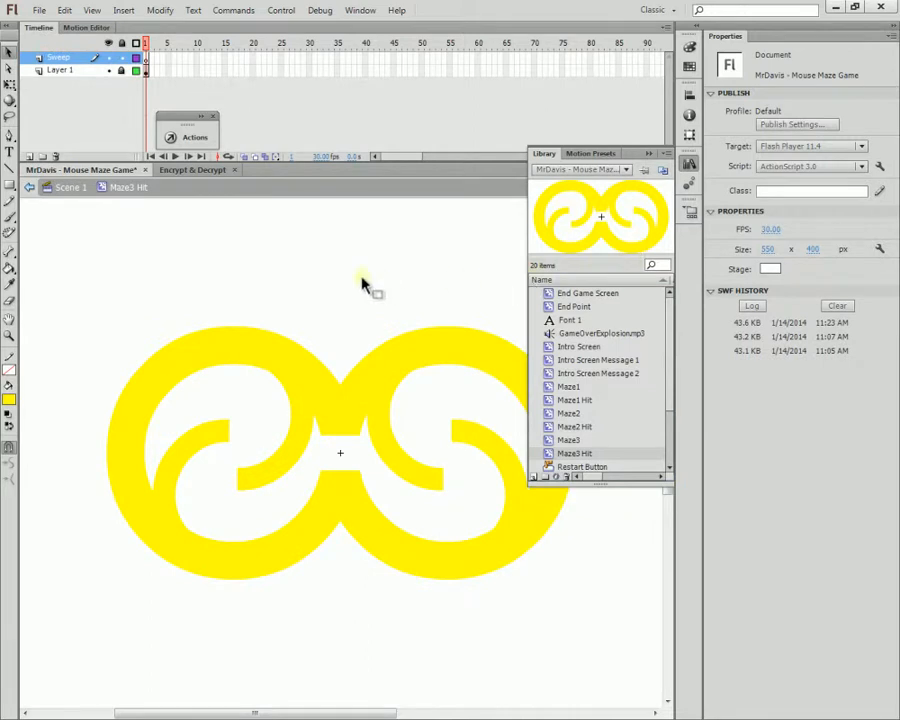
pyautogui.click(152, 58)
pyautogui.click(173, 249)
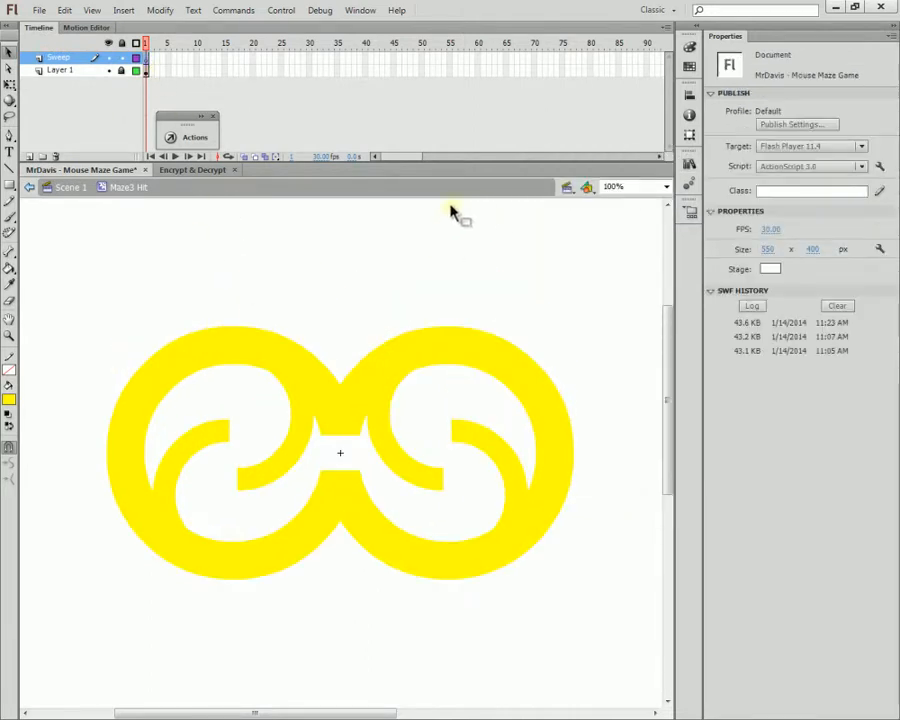
pyautogui.click(8, 335)
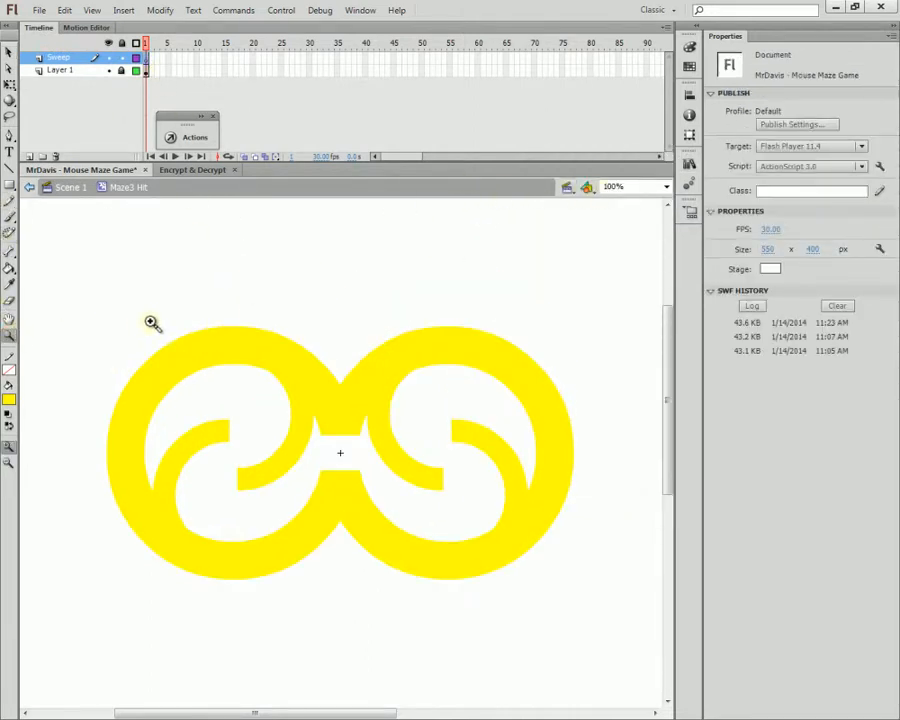
pyautogui.keyDown('alt'); pyautogui.click(215, 315); pyautogui.keyUp('alt')
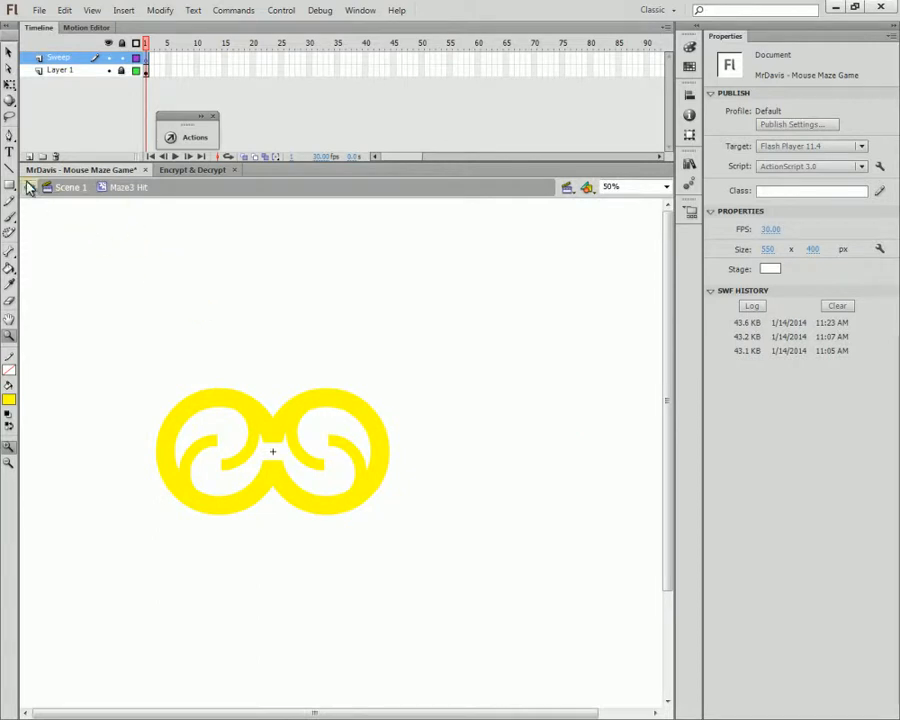
pyautogui.click(7, 54)
pyautogui.rightClick(167, 320)
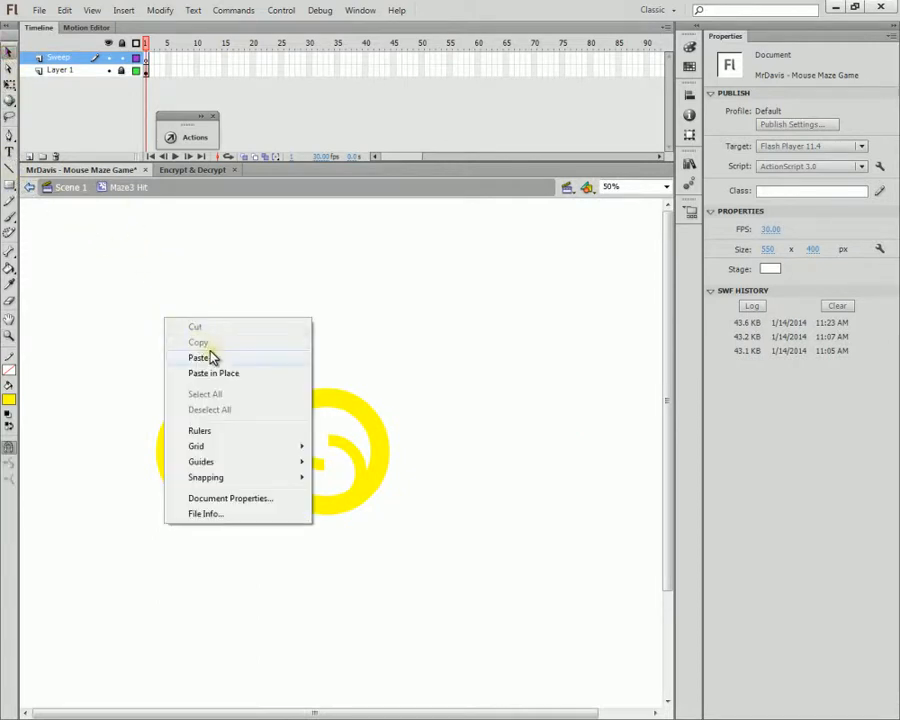
pyautogui.click(212, 372)
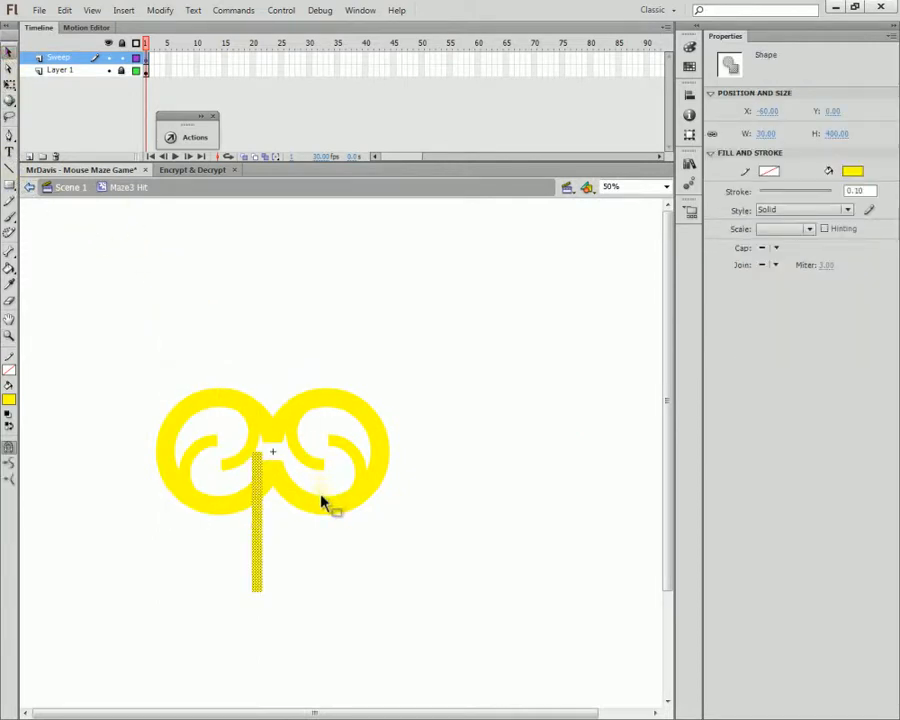
# - Center the yellow bar vertically on the registration point and move it left of the maze to about X -430
pyautogui.click(691, 95)
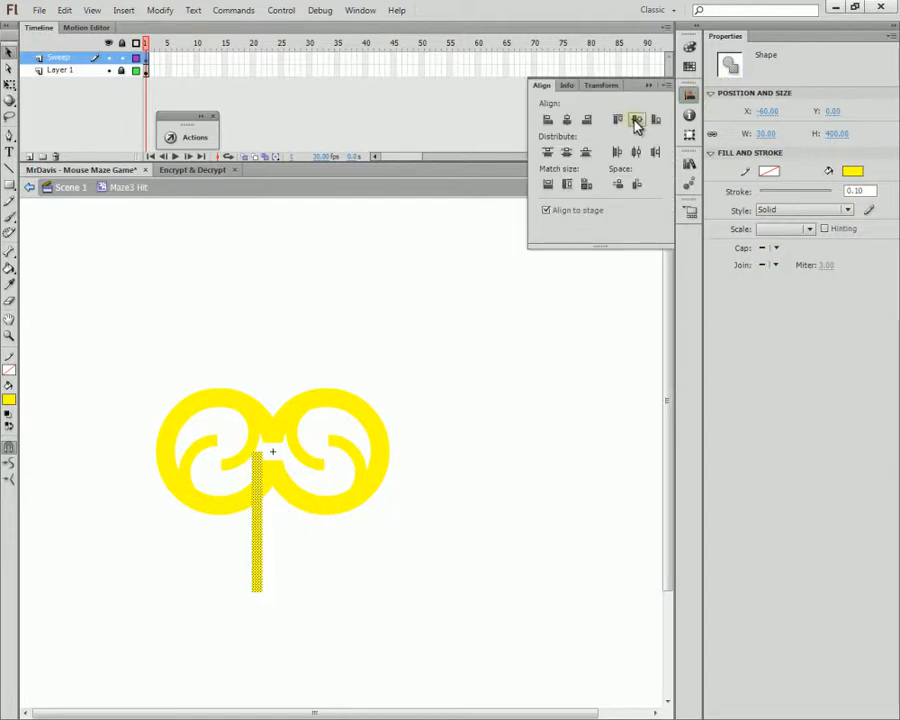
pyautogui.click(636, 121)
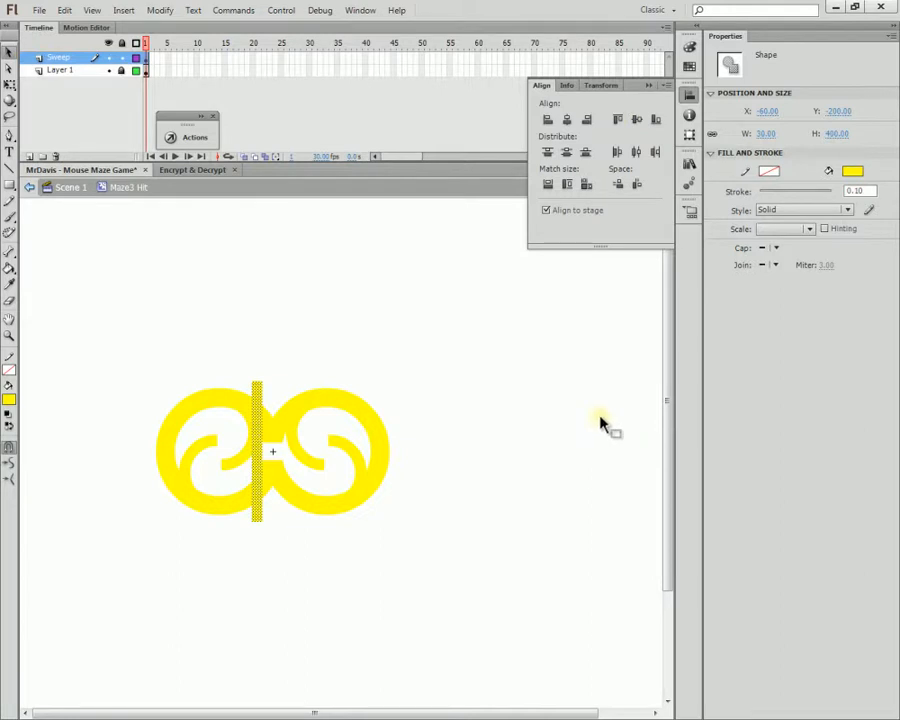
pyautogui.moveTo(261, 442); pyautogui.dragTo(134, 432)
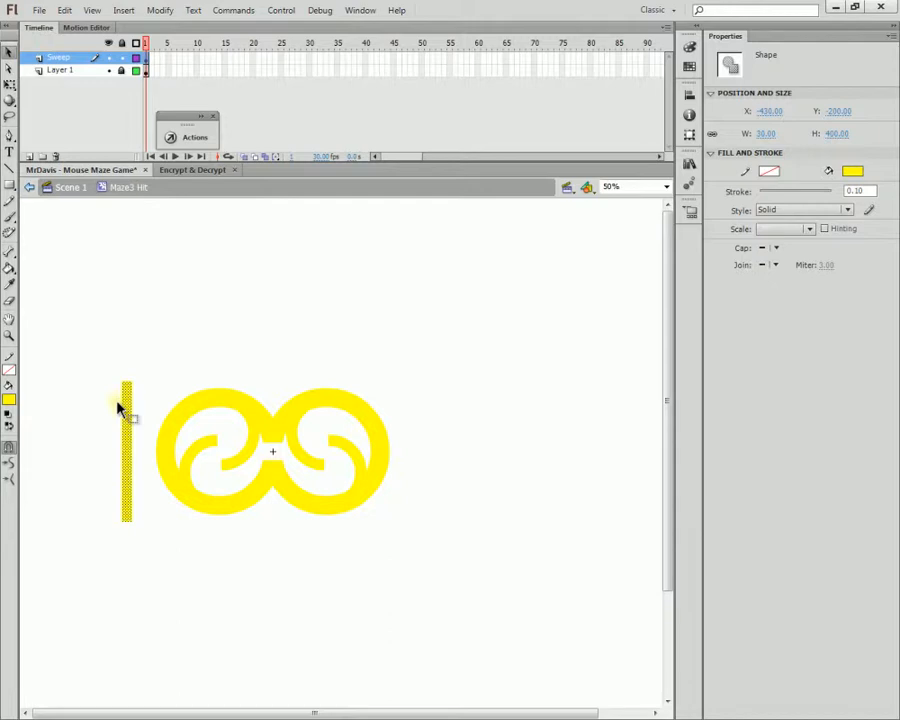
# - Convert the yellow bar to a movie clip symbol named Sweep with centre registration
pyautogui.moveTo(139, 353); pyautogui.dragTo(91, 537)
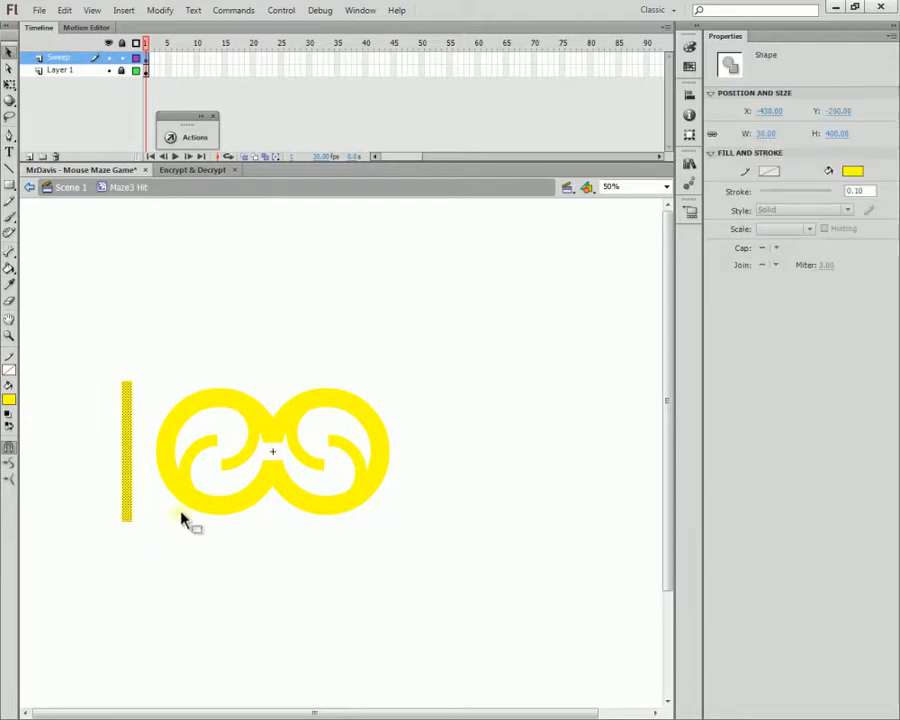
pyautogui.press('F8')
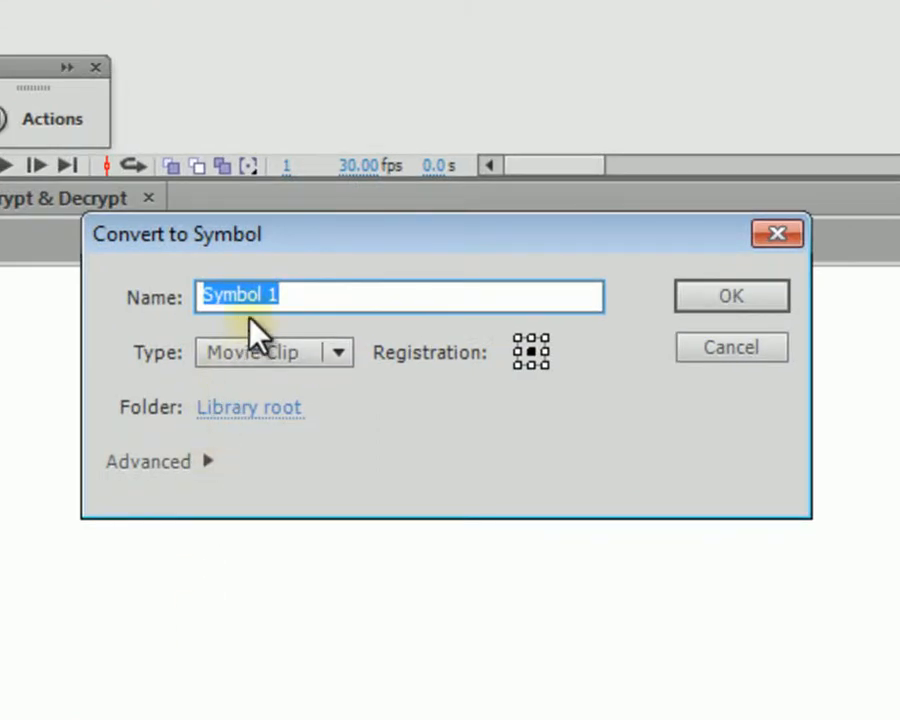
pyautogui.write('Sweep')
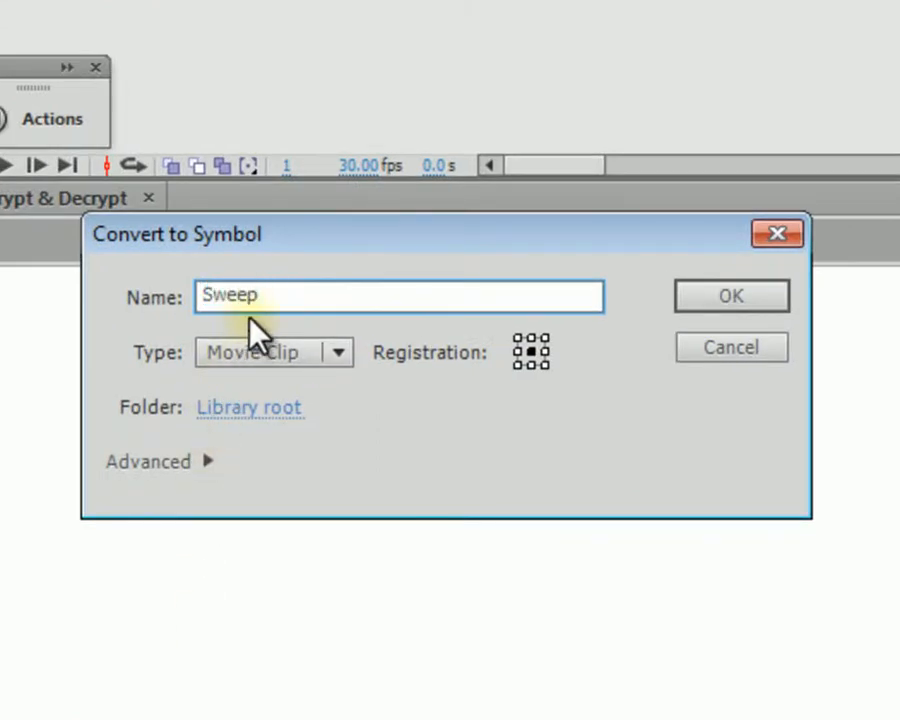
pyautogui.click(749, 292)
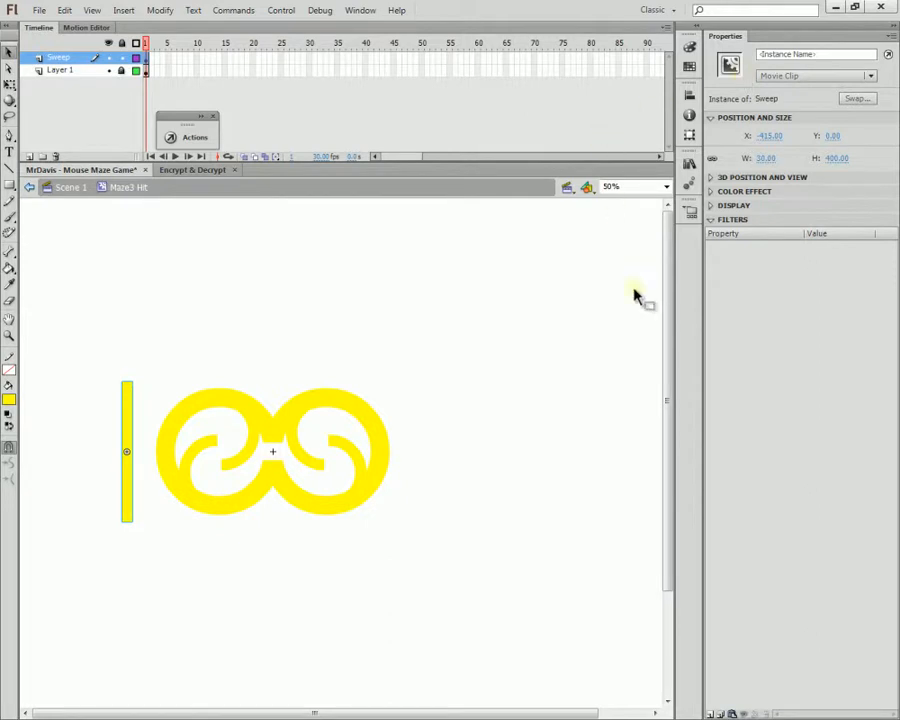
# - Open the Sweep movie clip for editing and select its yellow bar shape
pyautogui.click(450, 340)
pyautogui.doubleClick(130, 412)
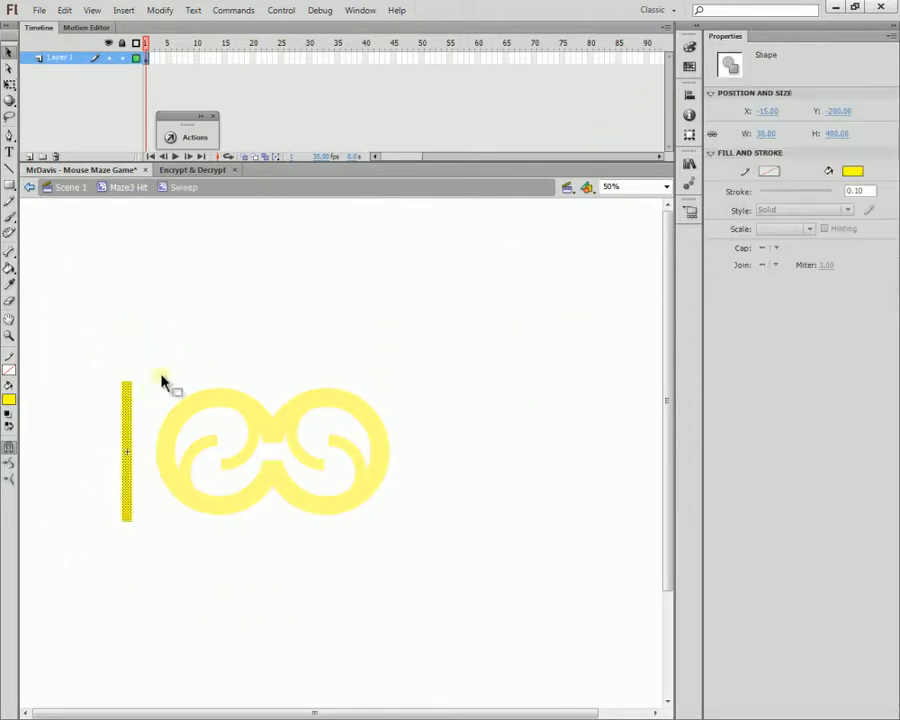
pyautogui.click(215, 342)
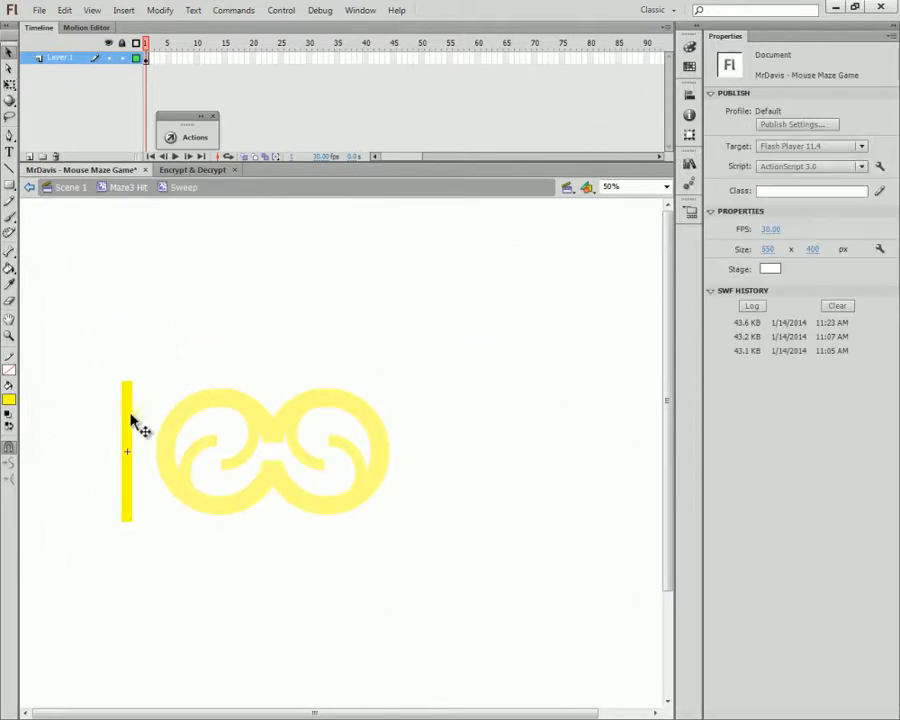
pyautogui.click(131, 421)
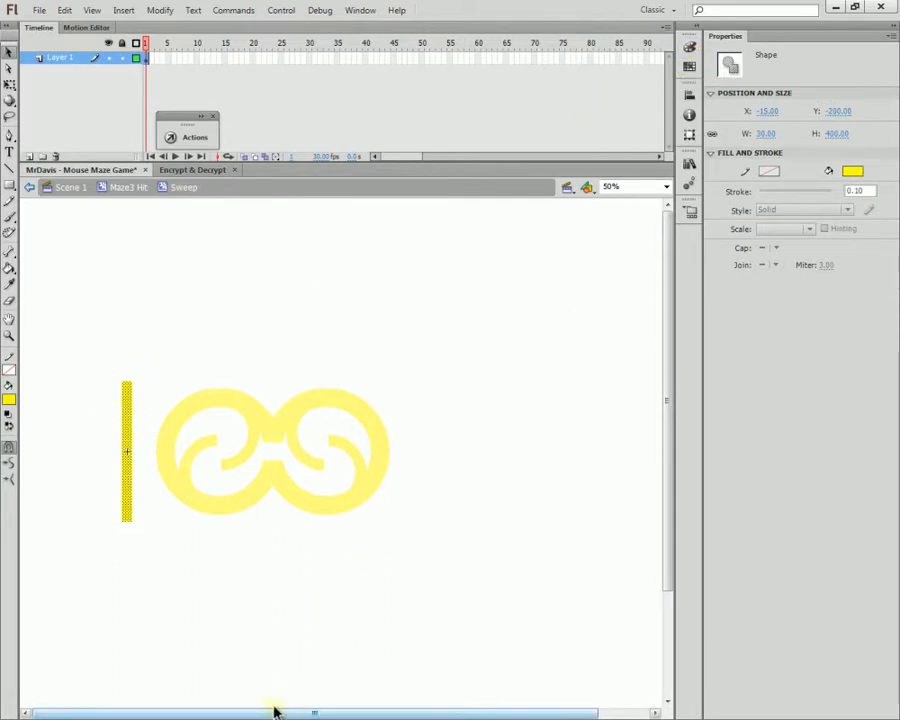
pyautogui.click(666, 187)
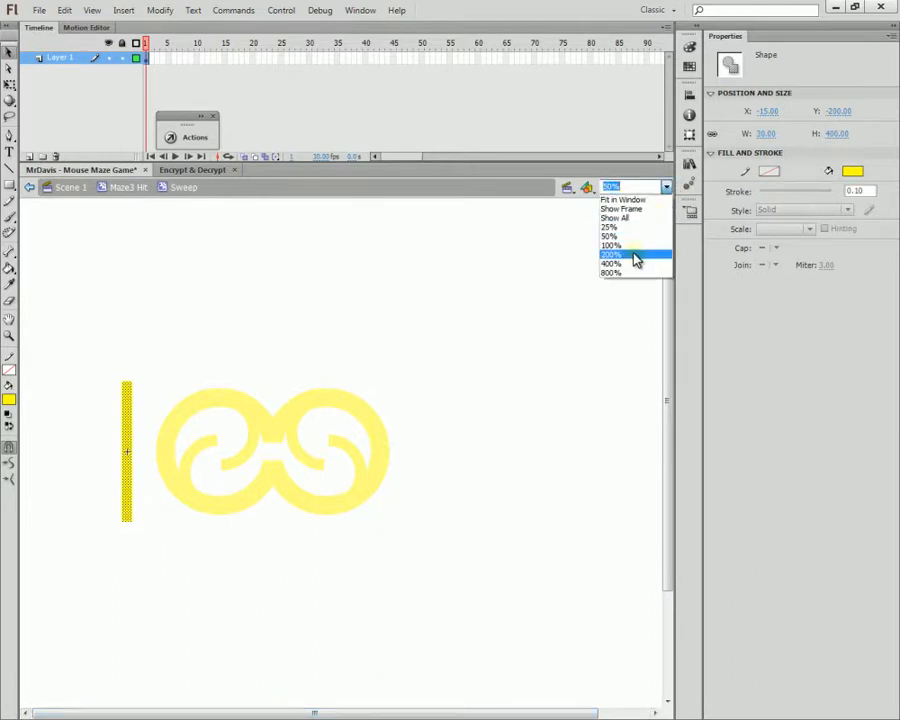
pyautogui.click(634, 256)
pyautogui.click(666, 187)
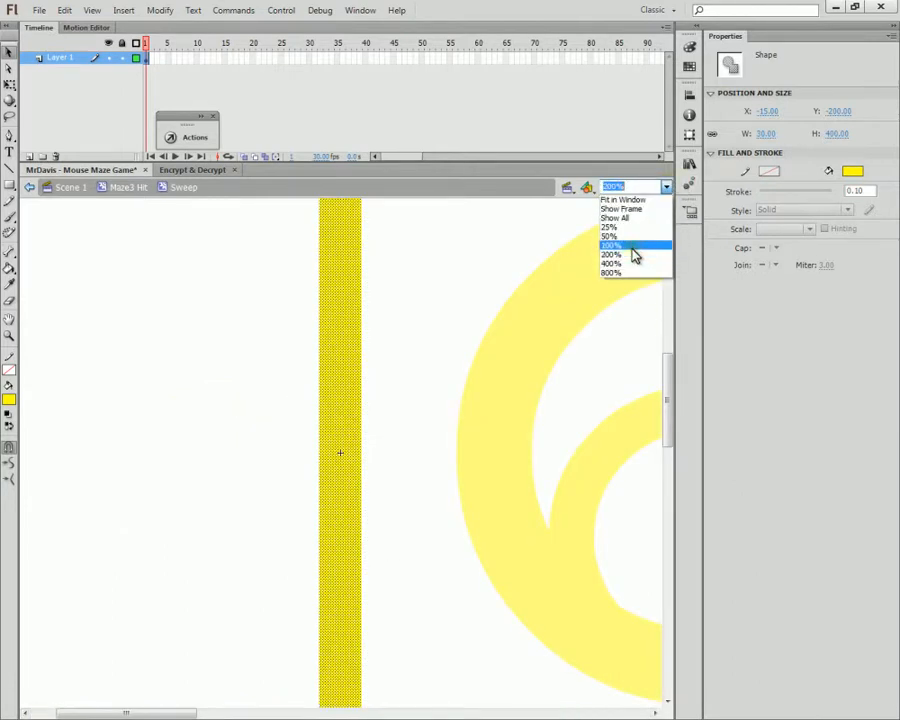
pyautogui.click(632, 247)
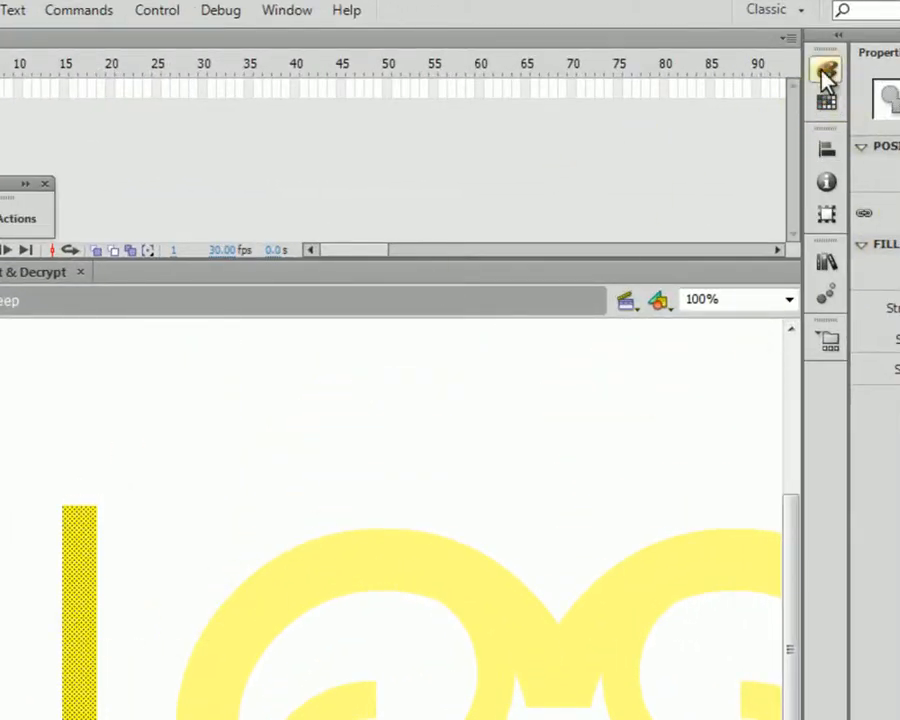
# - Change the Sweep bar's solid fill to the white-to-black linear gradient preset
pyautogui.click(824, 71)
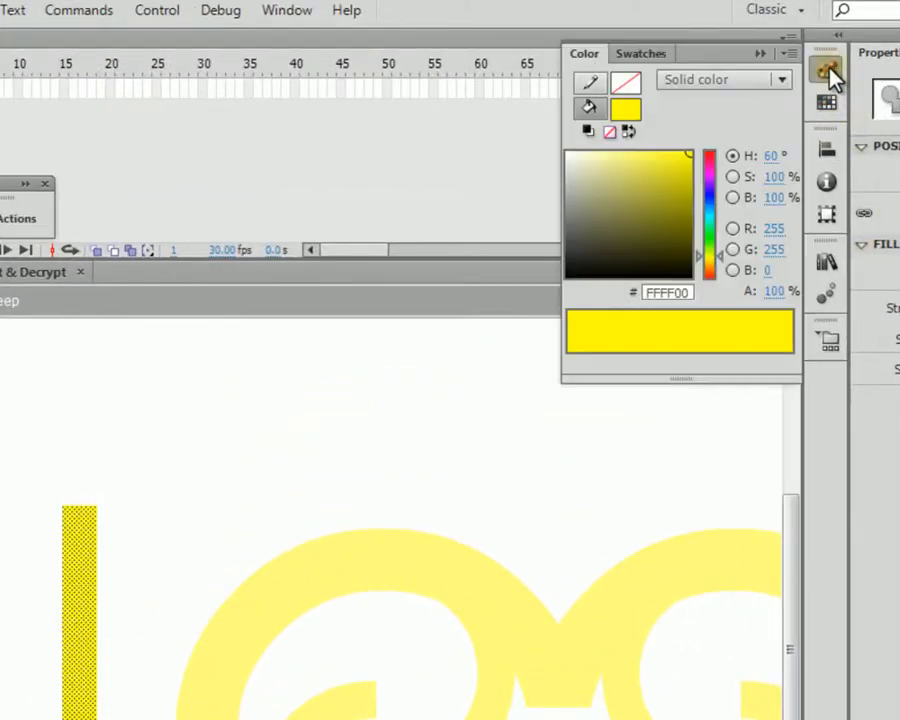
pyautogui.click(712, 82)
pyautogui.click(737, 157)
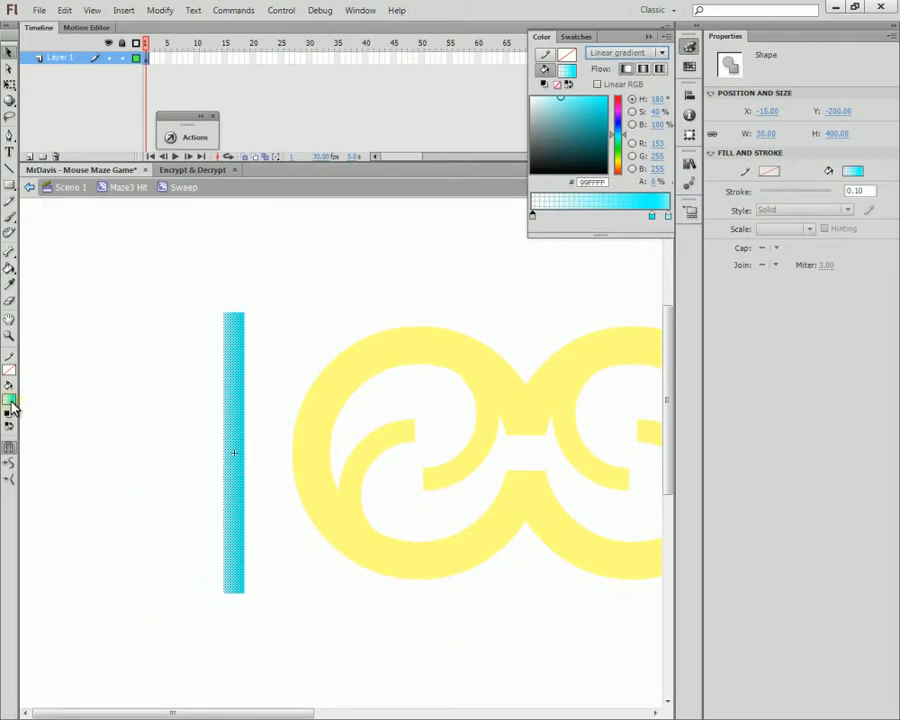
pyautogui.click(9, 400)
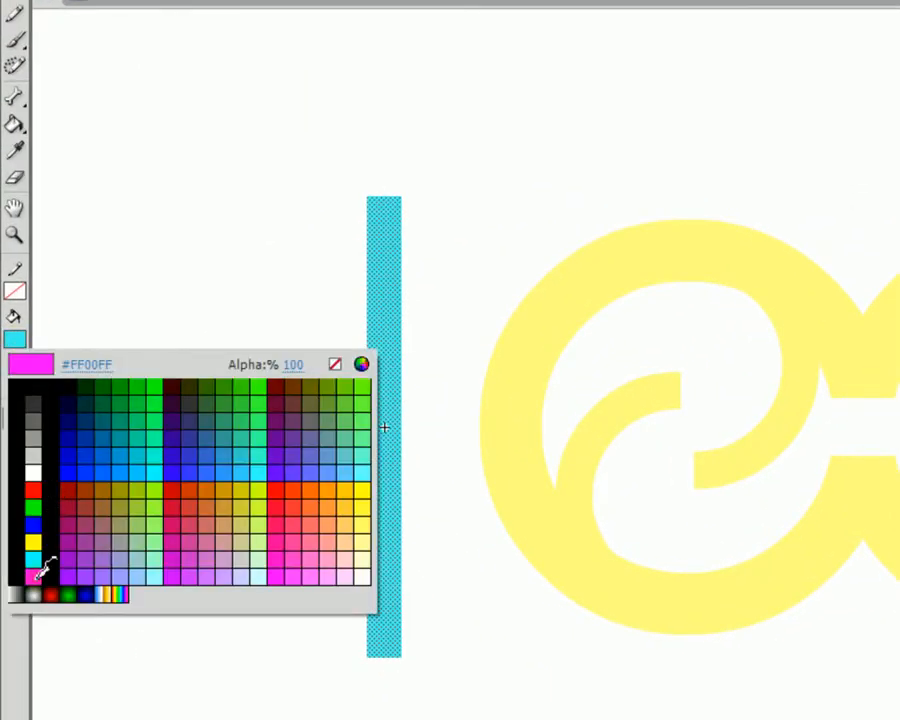
pyautogui.click(16, 594)
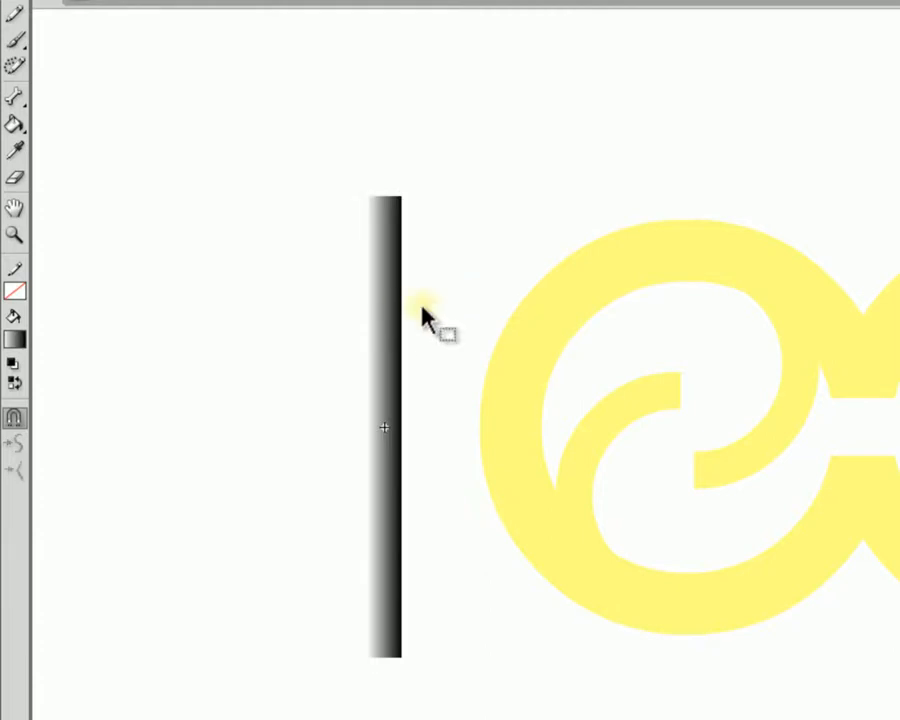
pyautogui.click(392, 312)
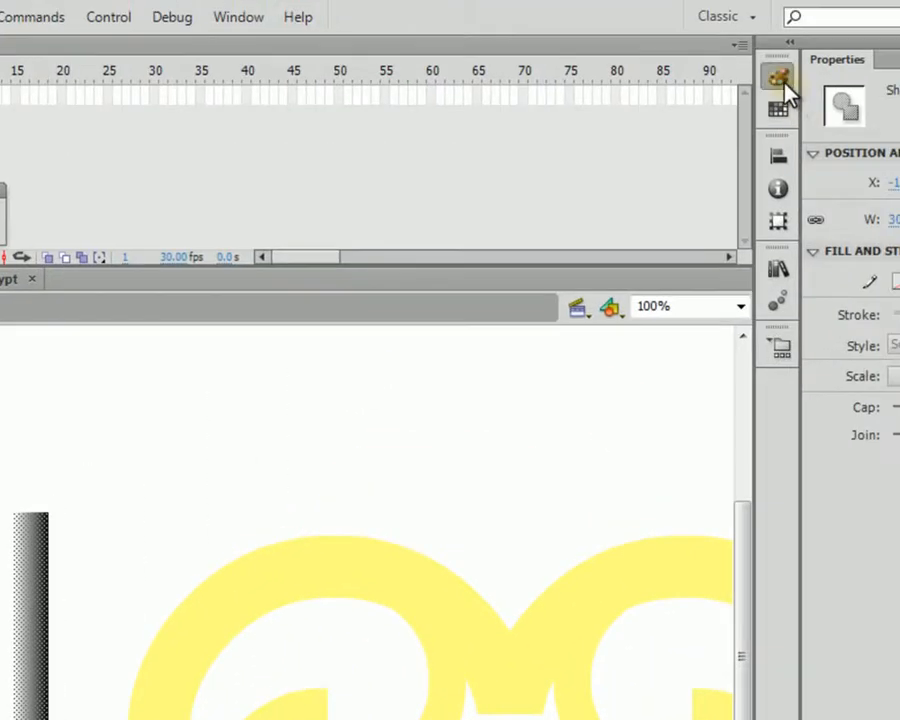
# - Set both colour stops of the bar's linear gradient to yellow #FFFF00
pyautogui.click(780, 80)
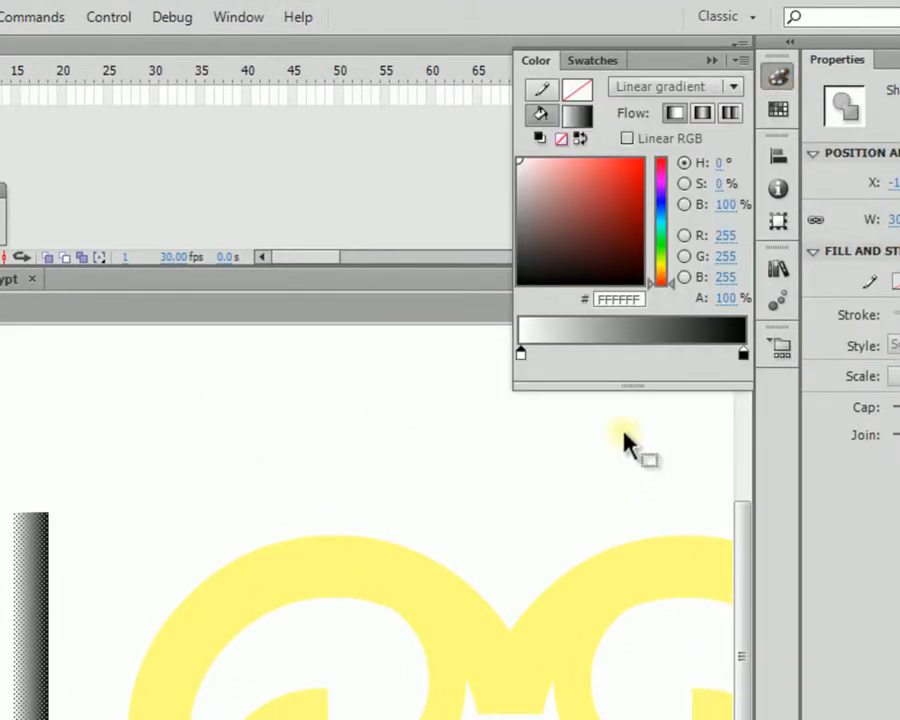
pyautogui.click(743, 356)
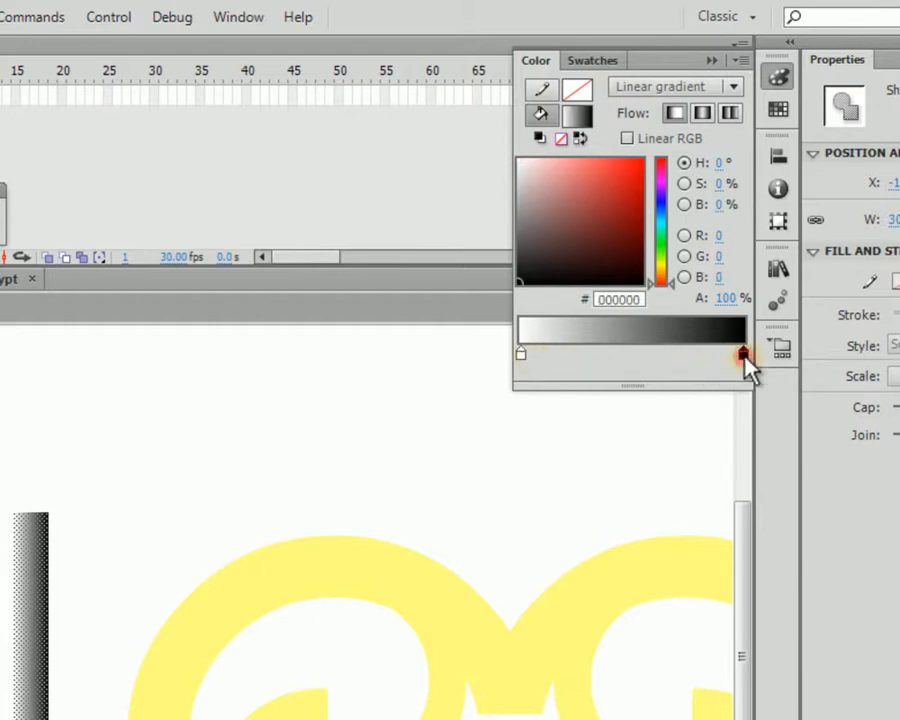
pyautogui.click(744, 357)
pyautogui.click(768, 538)
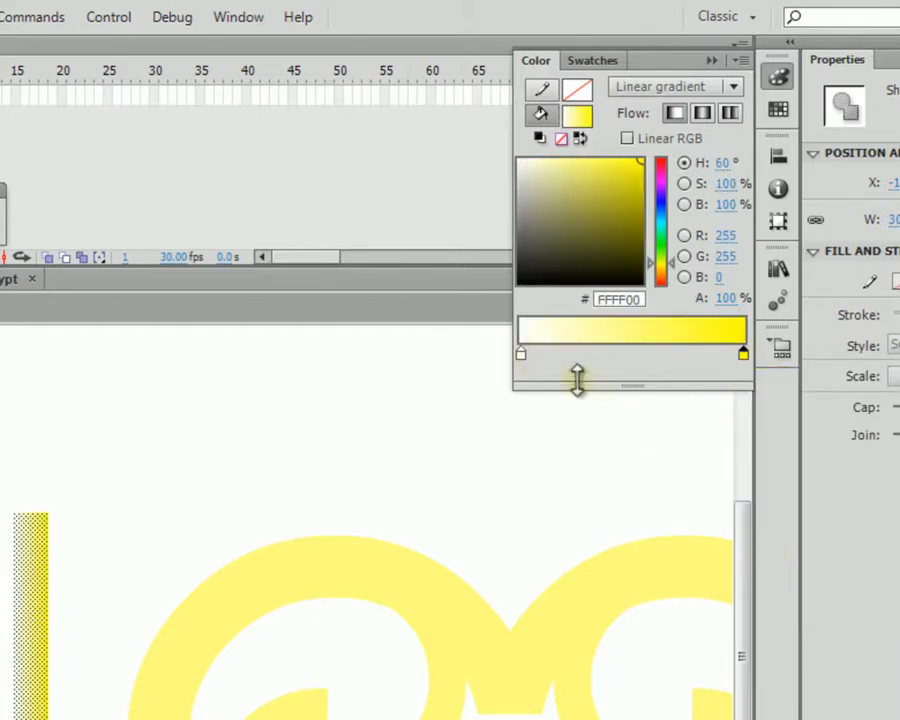
pyautogui.click(521, 354)
pyautogui.click(521, 354)
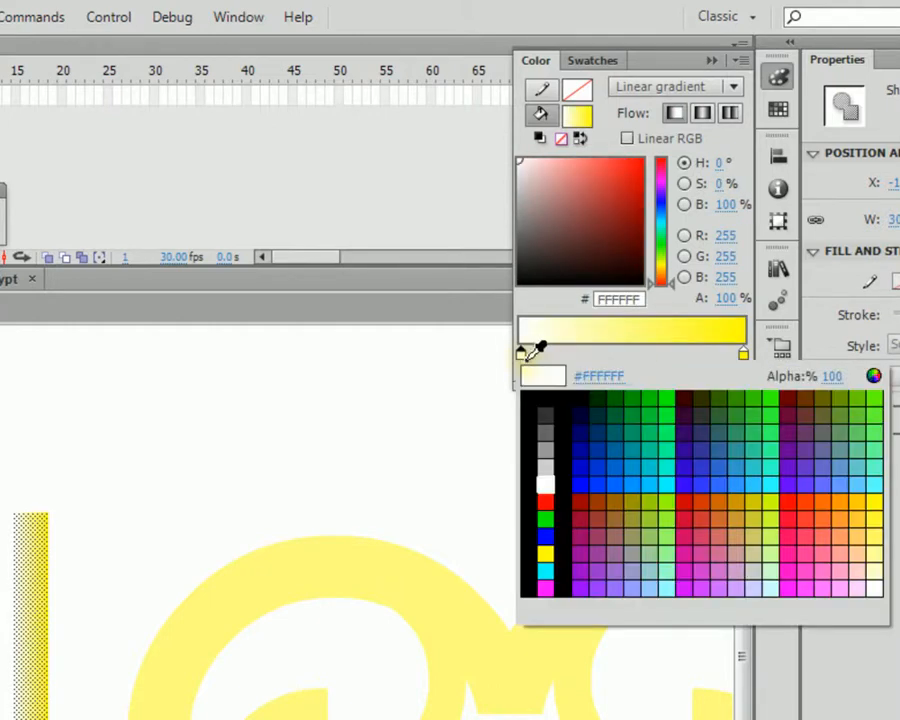
pyautogui.click(553, 552)
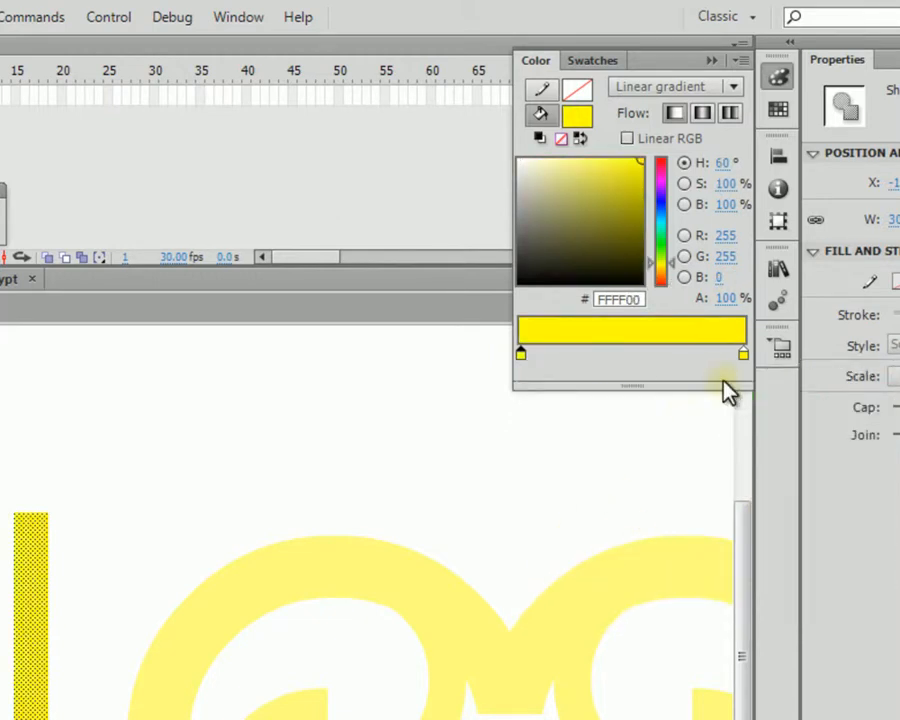
# - Try to set the alpha of the gradient's starting colour stop to 0%, and undo the change
pyautogui.click(521, 356)
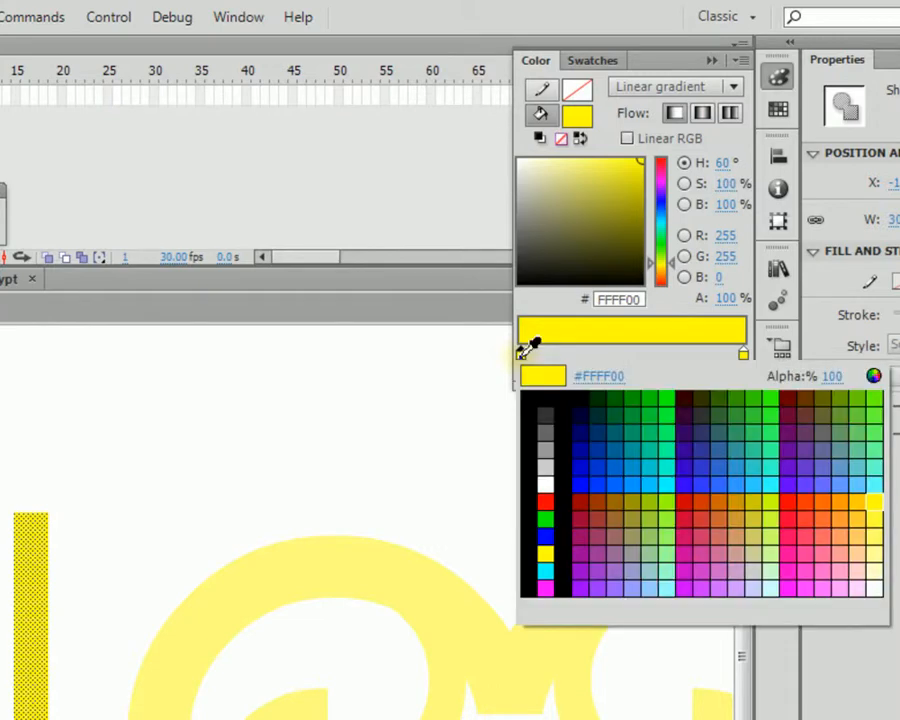
pyautogui.click(832, 377)
pyautogui.write('0')
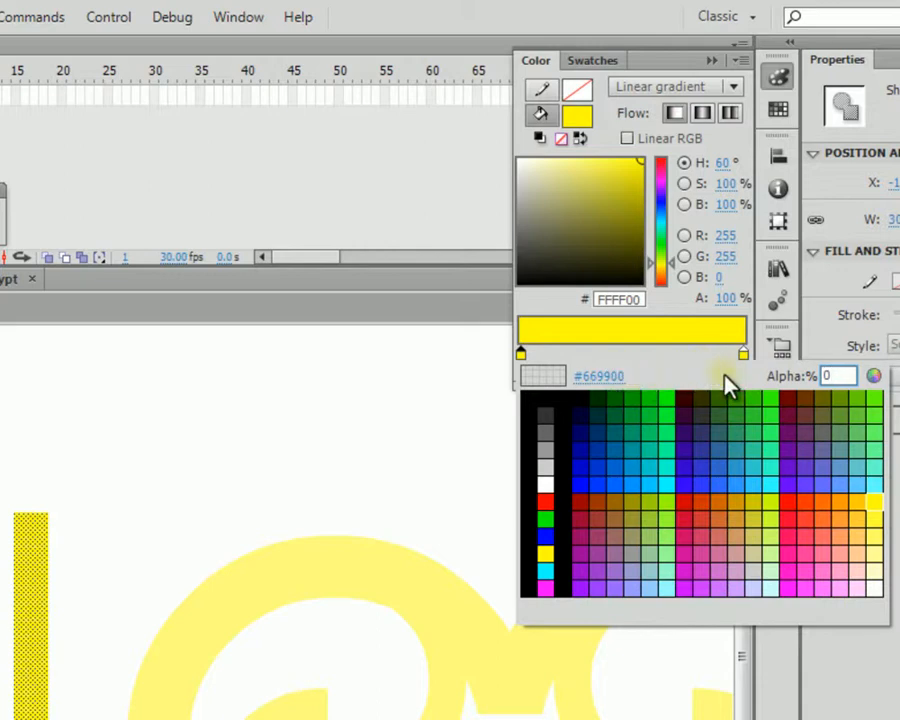
pyautogui.click(680, 373)
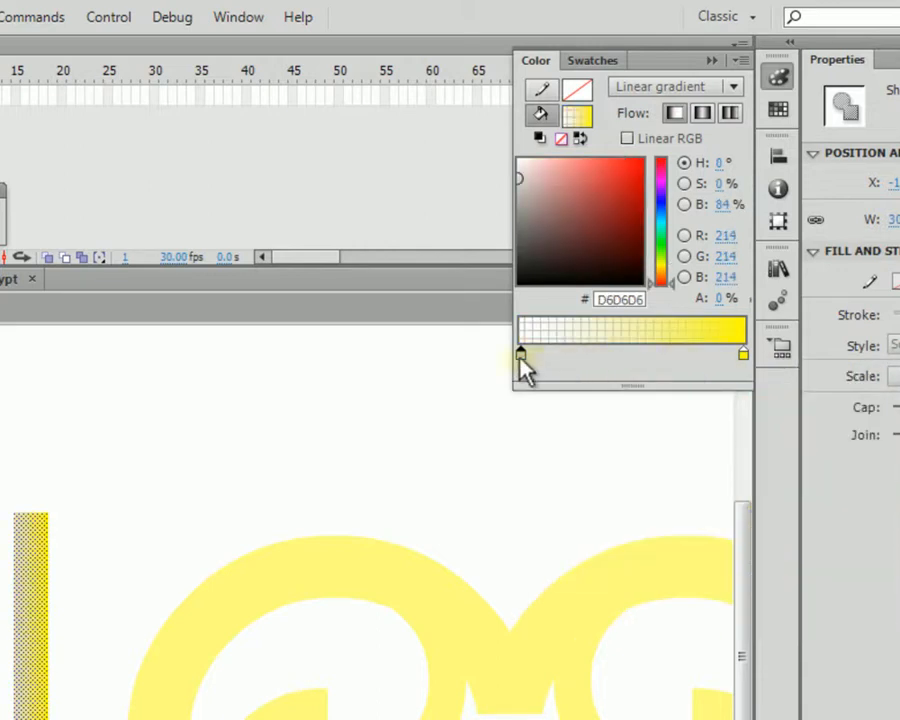
pyautogui.hotkey('ctrl', 'z')
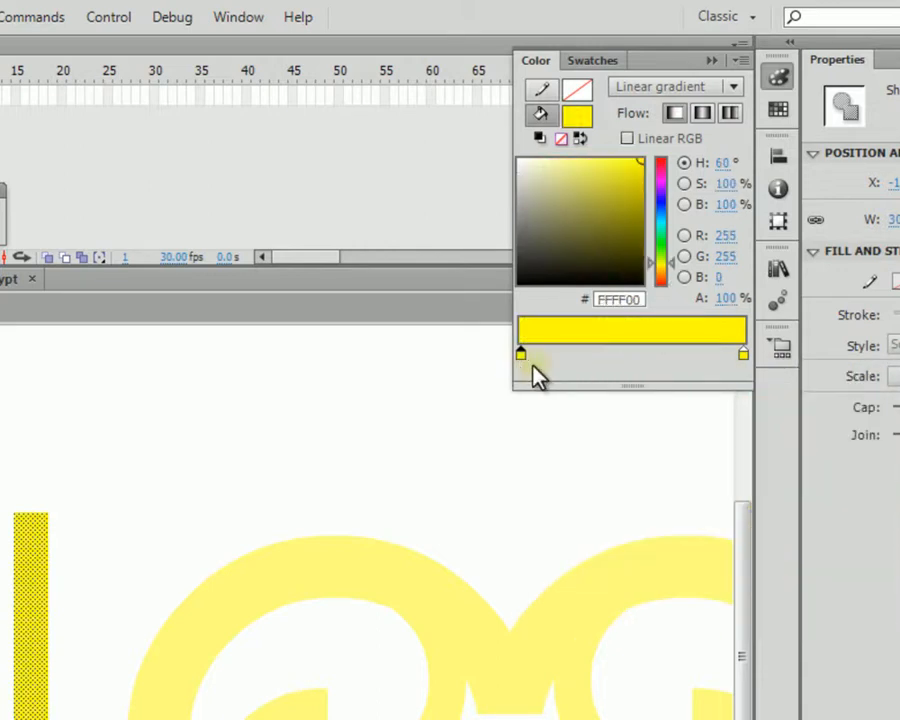
# - Make the gradient's starting stop yellow #FFFF00 with 0% alpha so the bar fades out along its trailing edge
pyautogui.click(521, 354)
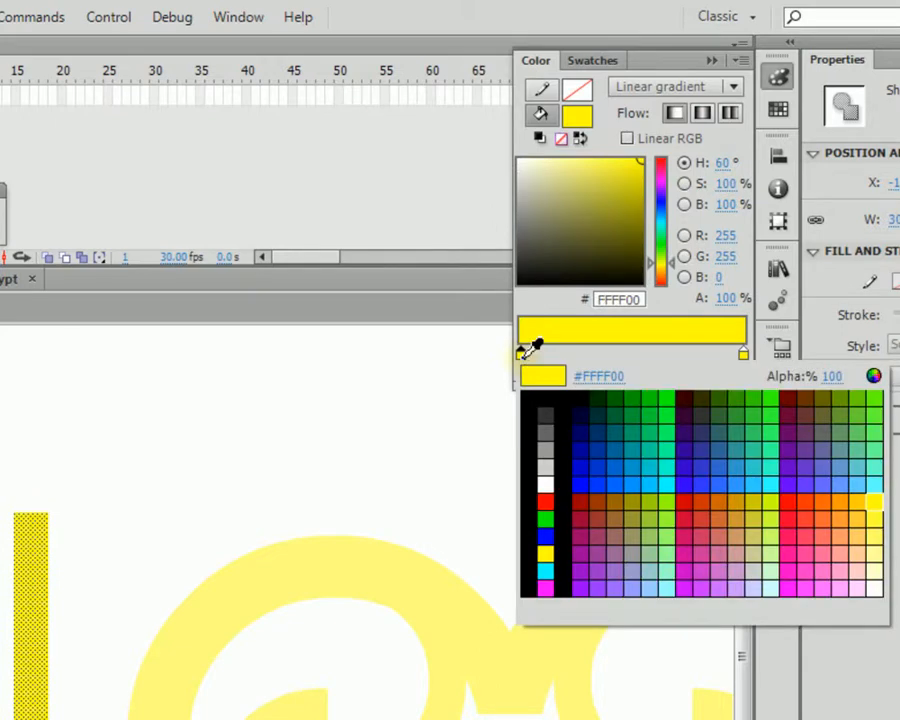
pyautogui.click(829, 378)
pyautogui.write('0')
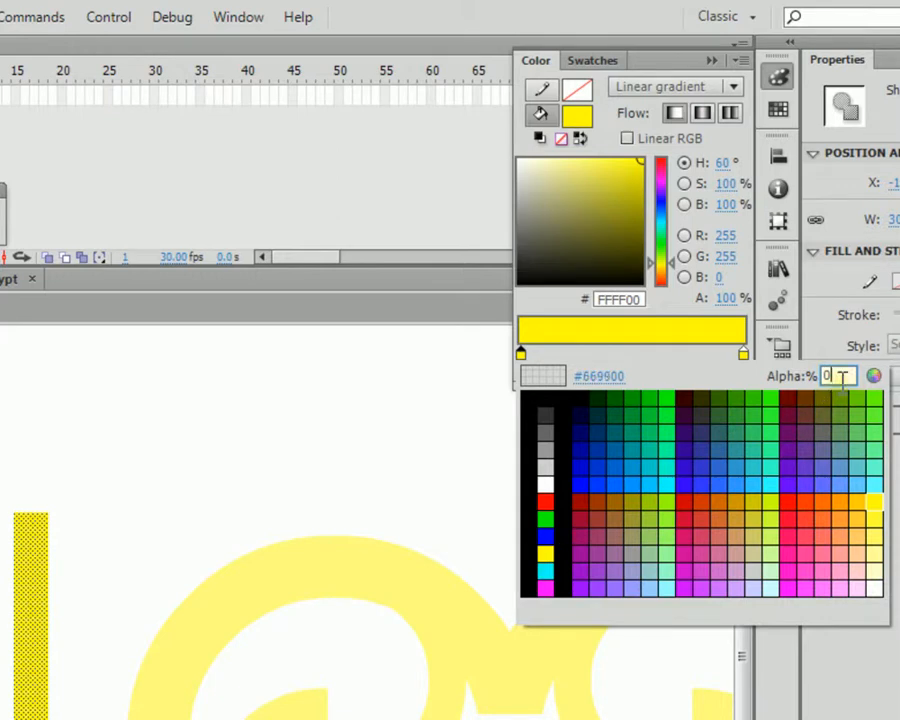
pyautogui.click(546, 552)
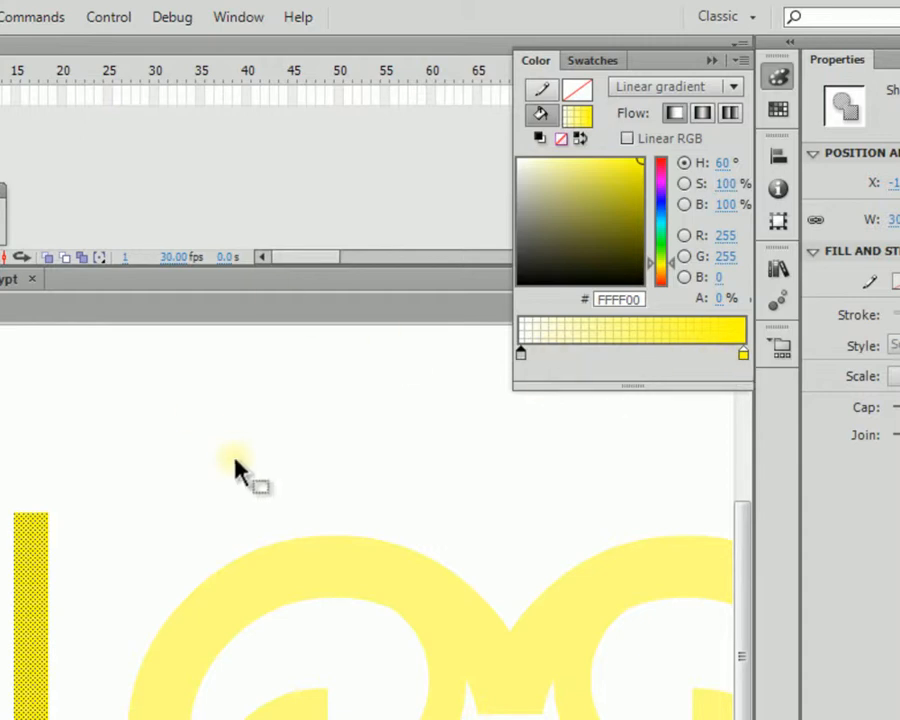
pyautogui.click(187, 481)
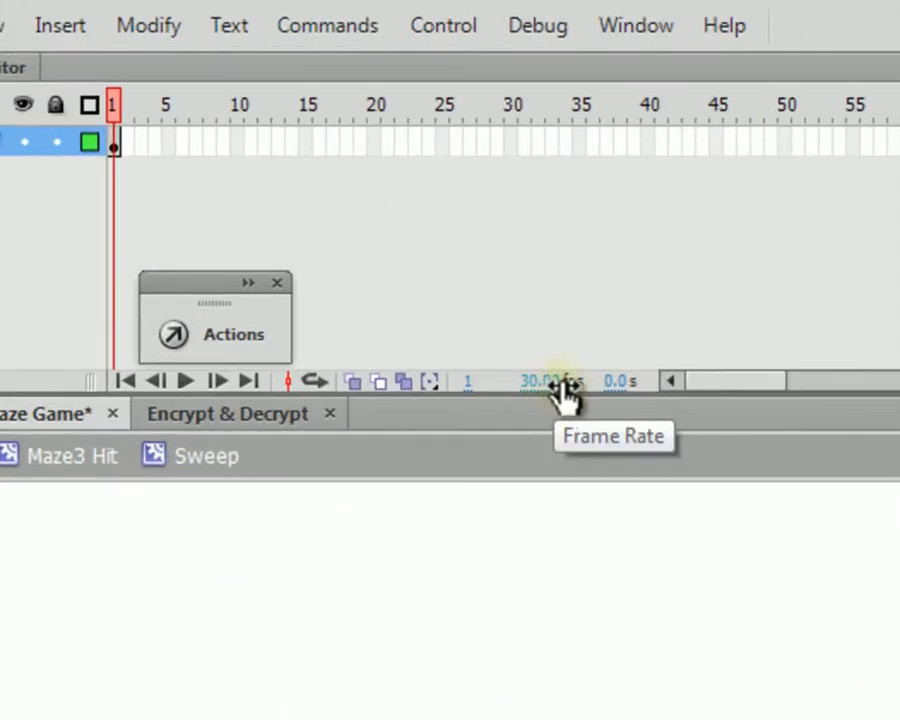
# - Insert a keyframe at frame 150 on Layer 1 of the Sweep clip
pyautogui.moveTo(708, 386); pyautogui.dragTo(838, 382)
pyautogui.click(675, 143)
pyautogui.rightClick(675, 145)
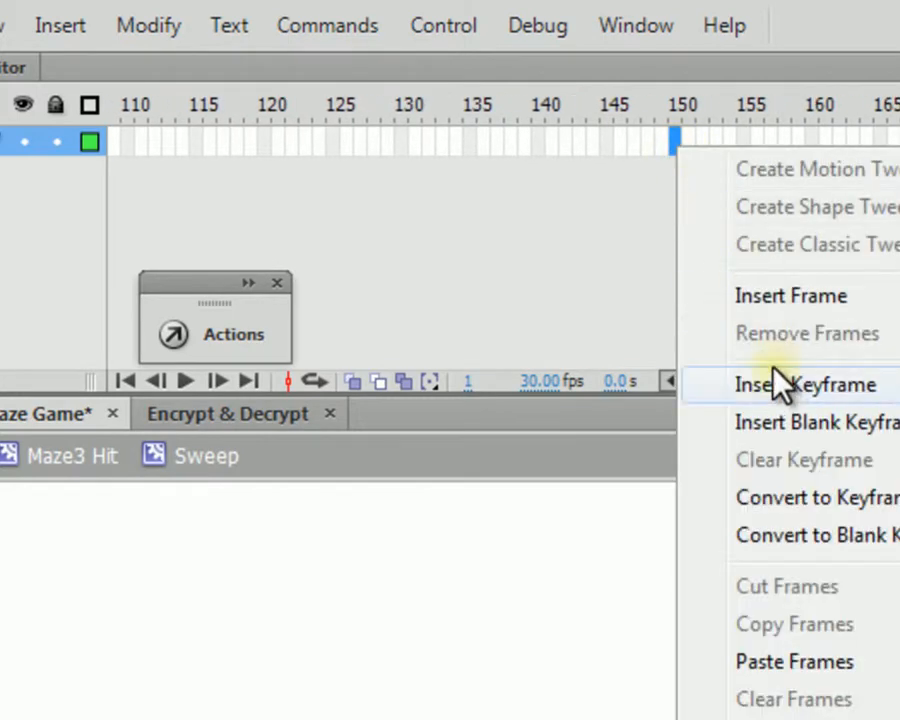
pyautogui.click(780, 384)
# - At frame 150, move the bar horizontally across to the far side of the maze, at about X 800
pyautogui.scroll(-2, 656, 664)
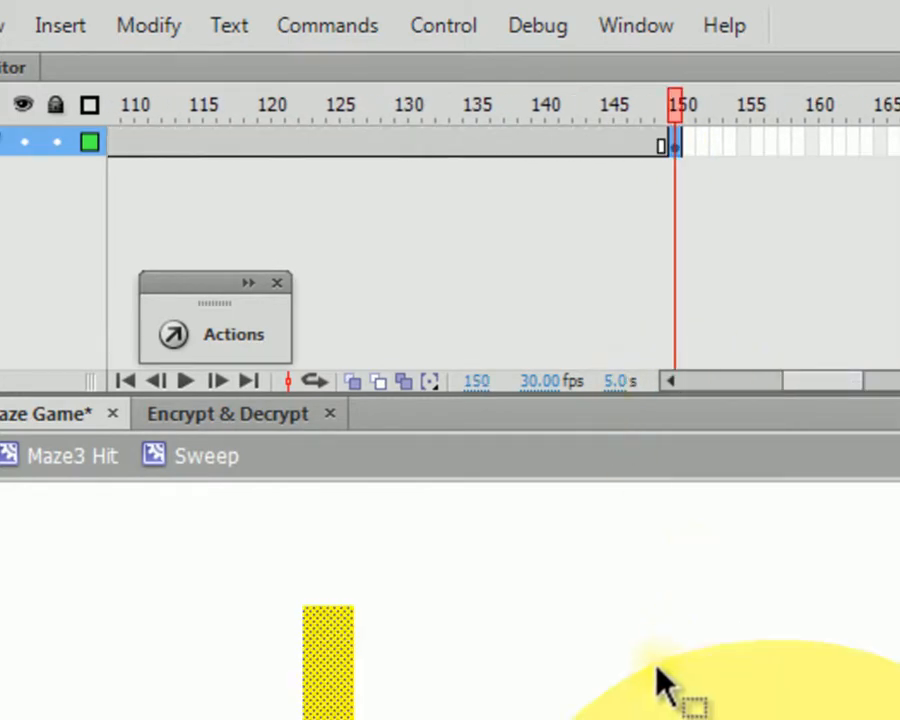
pyautogui.scroll(2, 686, 710)
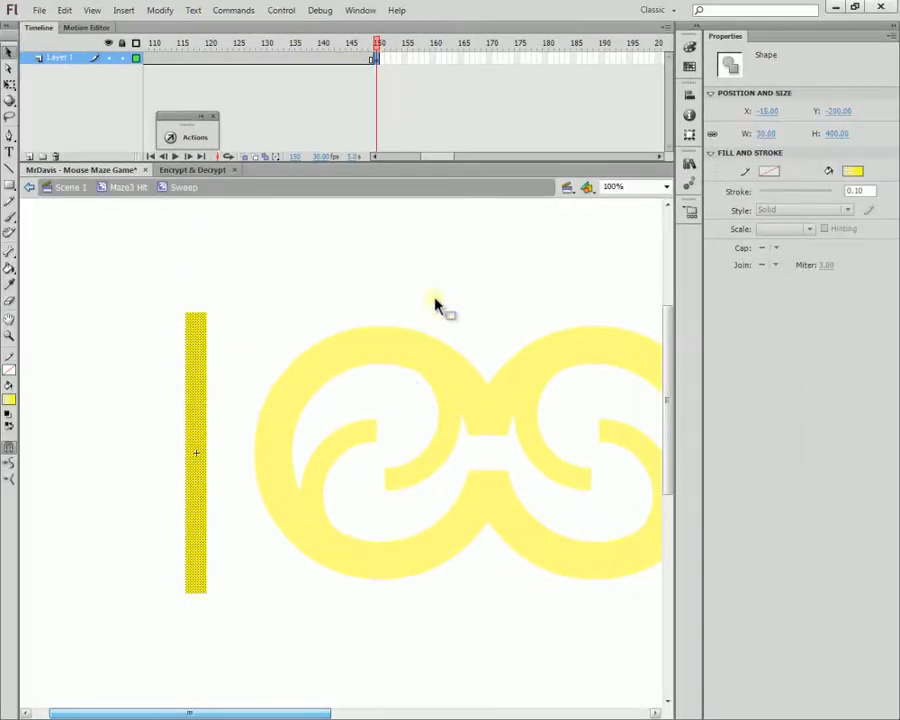
pyautogui.moveTo(297, 707); pyautogui.dragTo(360, 709)
pyautogui.moveTo(56, 392); pyautogui.dragTo(630, 385)
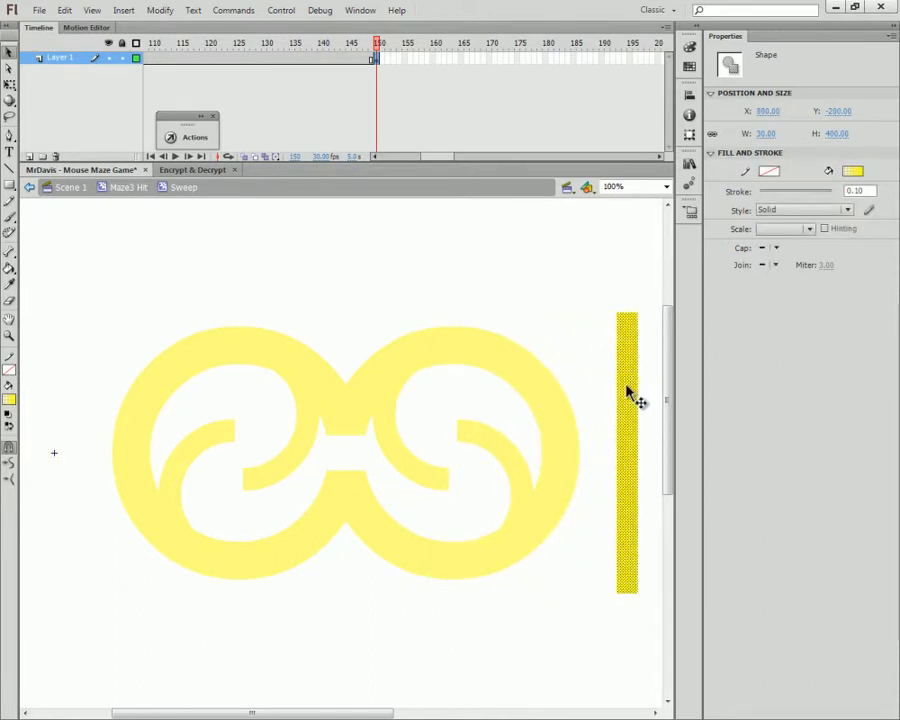
pyautogui.click(689, 94)
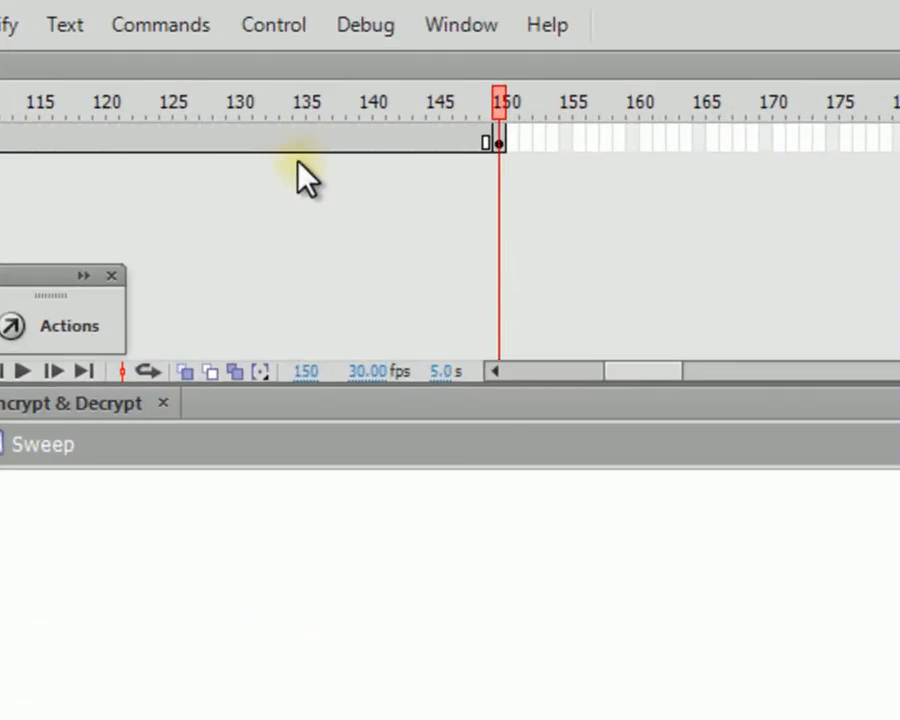
# - Create a shape tween between the bar's two keyframes and play the sweep animation from frame 1
pyautogui.rightClick(294, 59)
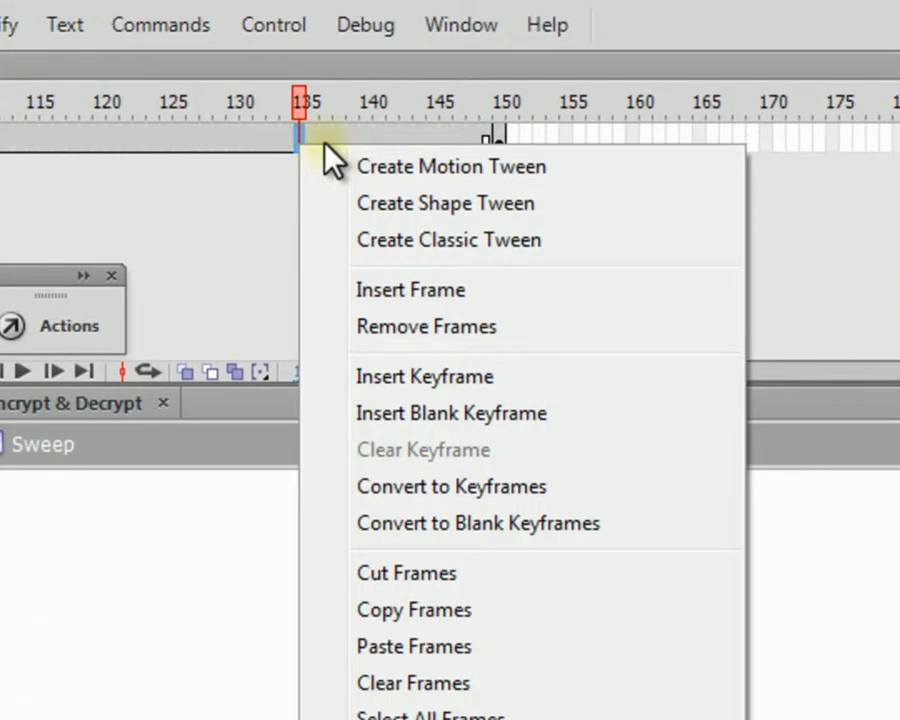
pyautogui.click(405, 203)
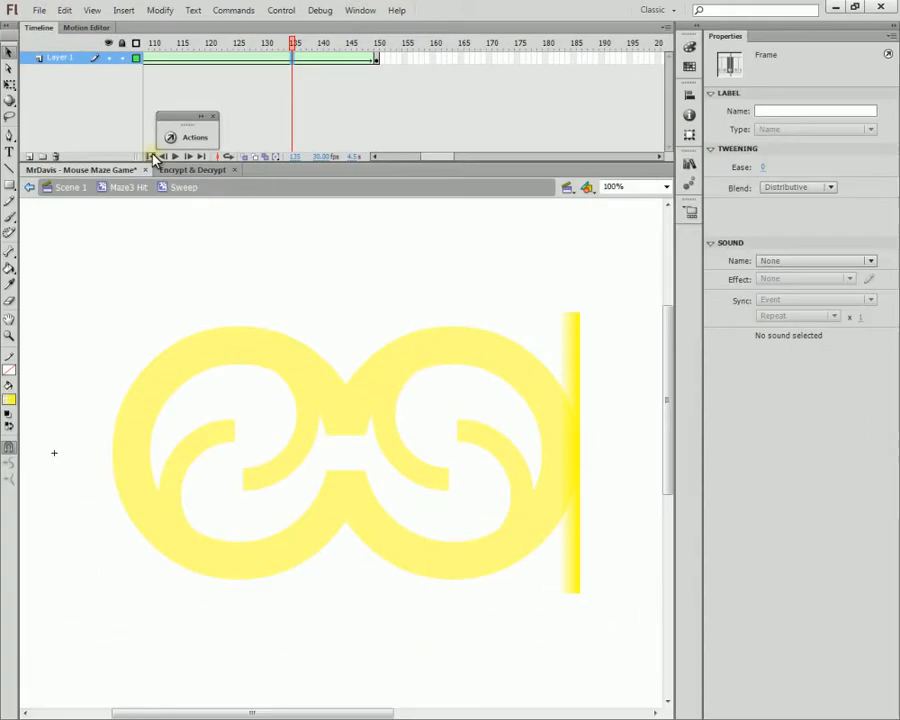
pyautogui.click(152, 156)
pyautogui.click(215, 328)
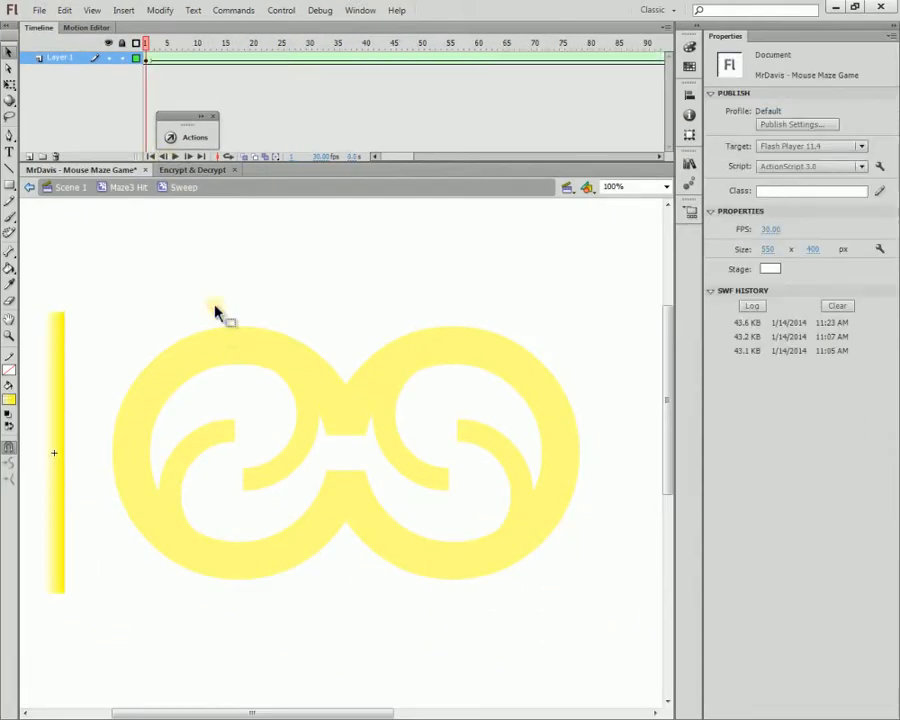
pyautogui.click(177, 157)
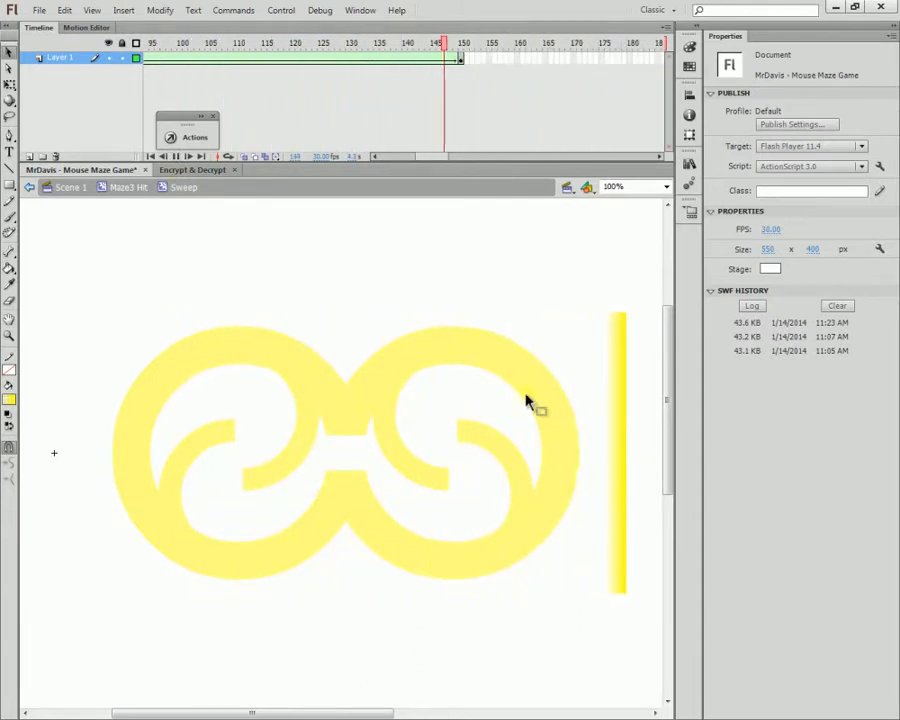
# - Save the game file, test the movie, start the game to watch the sweeping bar in the third maze, and close the preview
pyautogui.hotkey('ctrl', 's')
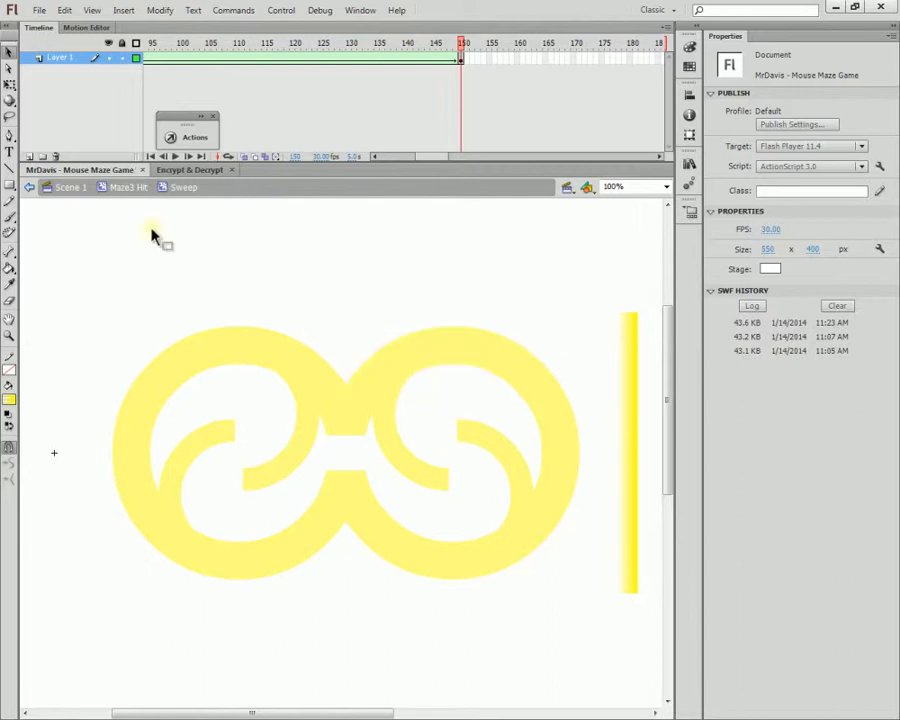
pyautogui.hotkey('ctrl', 'Return')
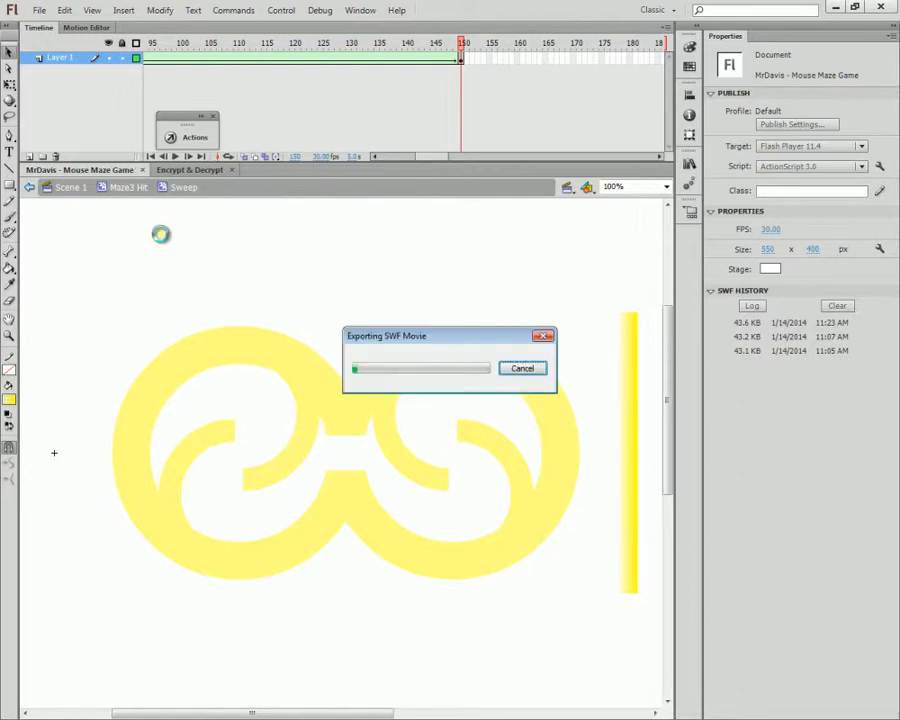
pyautogui.click(385, 510)
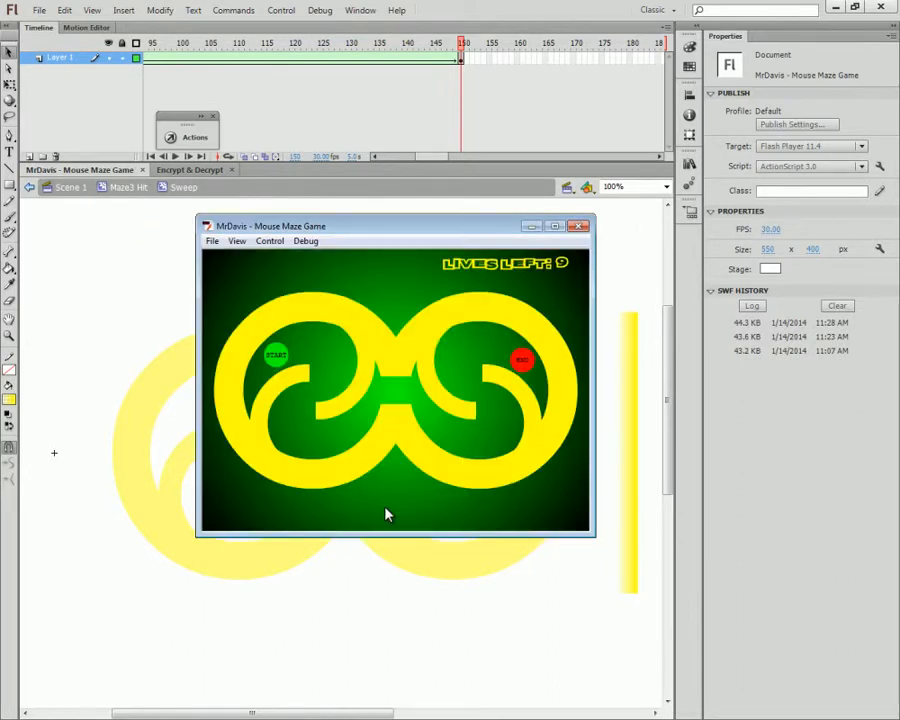
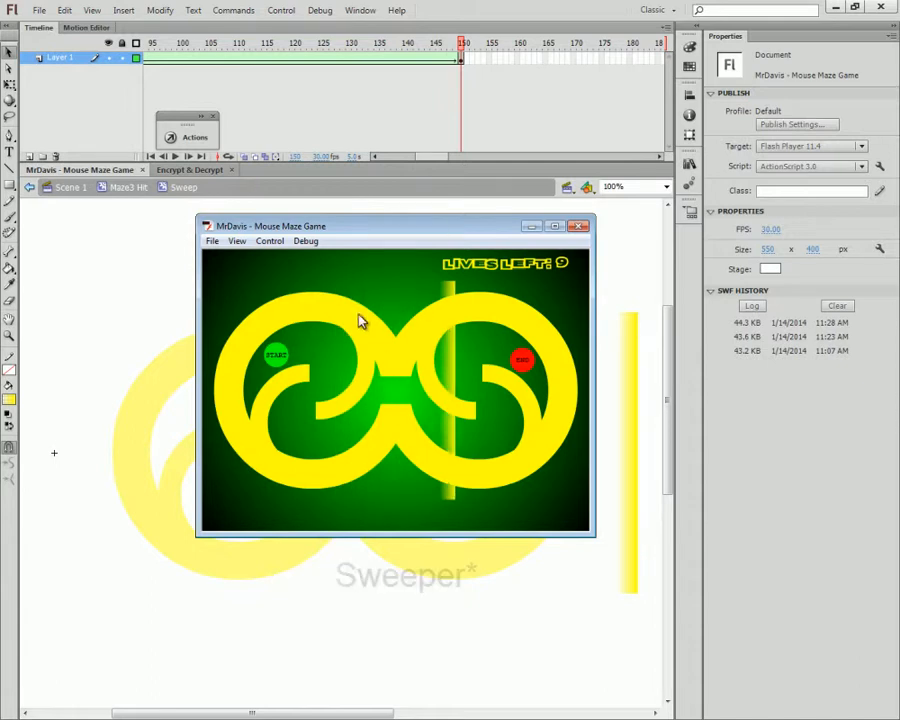
pyautogui.click(578, 226)
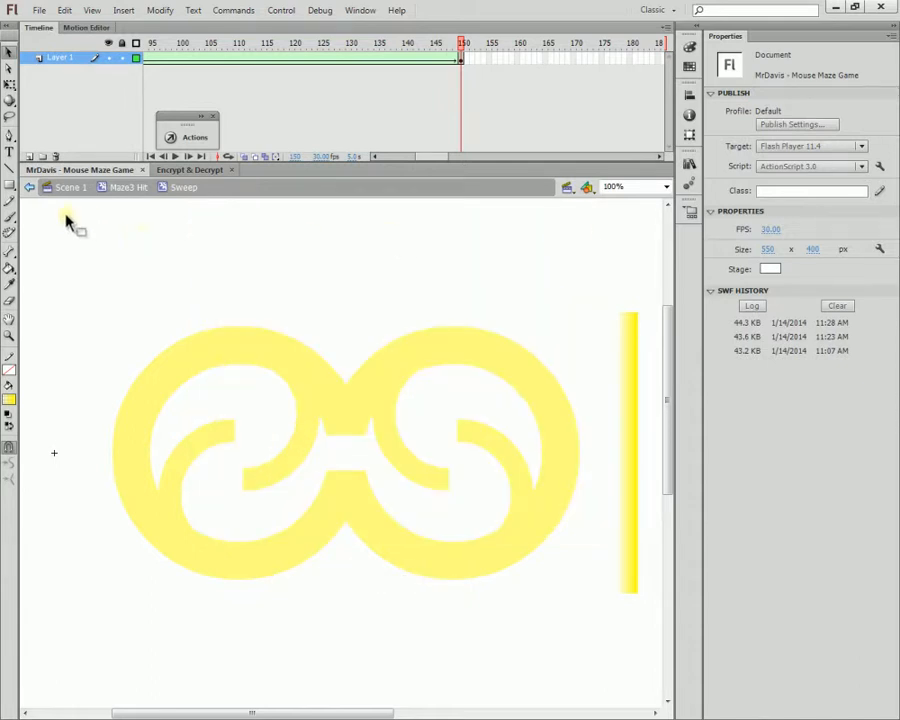
# - Leave the Sweep clip and open the Maze3 clip from the library for editing
pyautogui.click(29, 190)
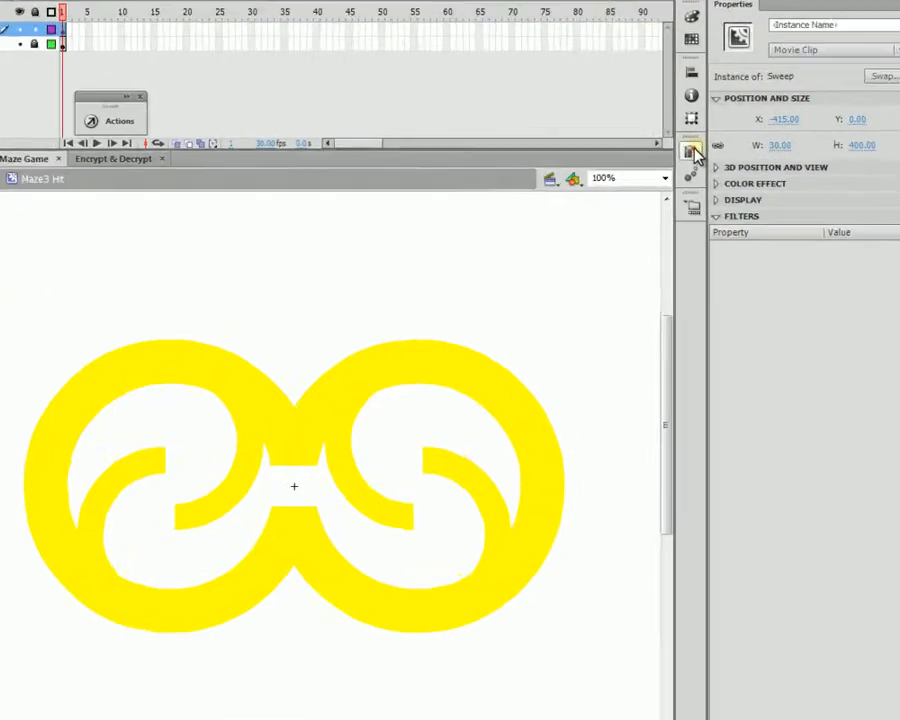
pyautogui.click(687, 162)
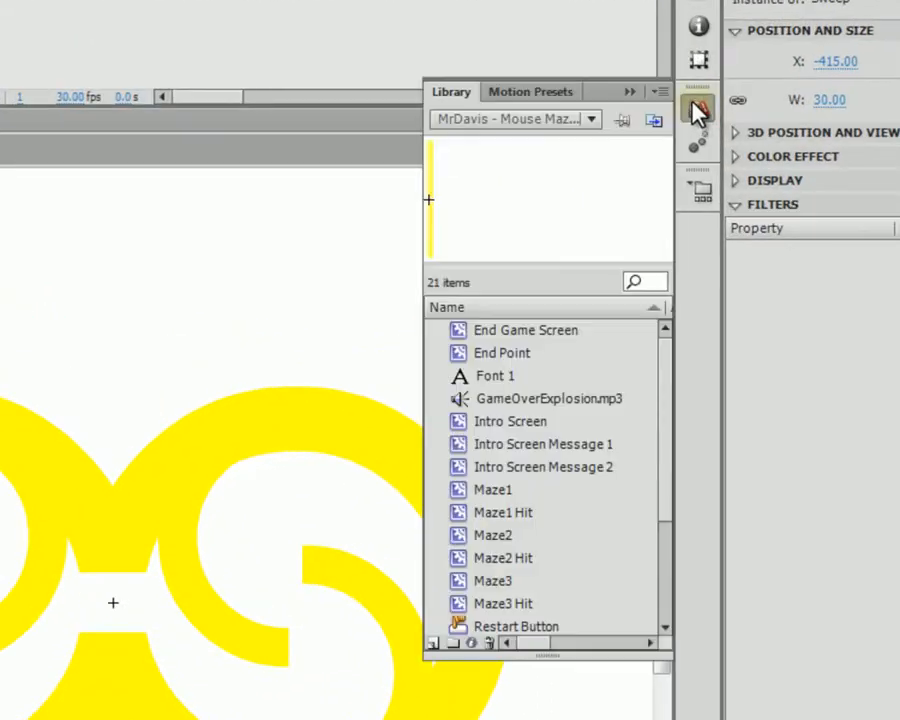
pyautogui.click(497, 582)
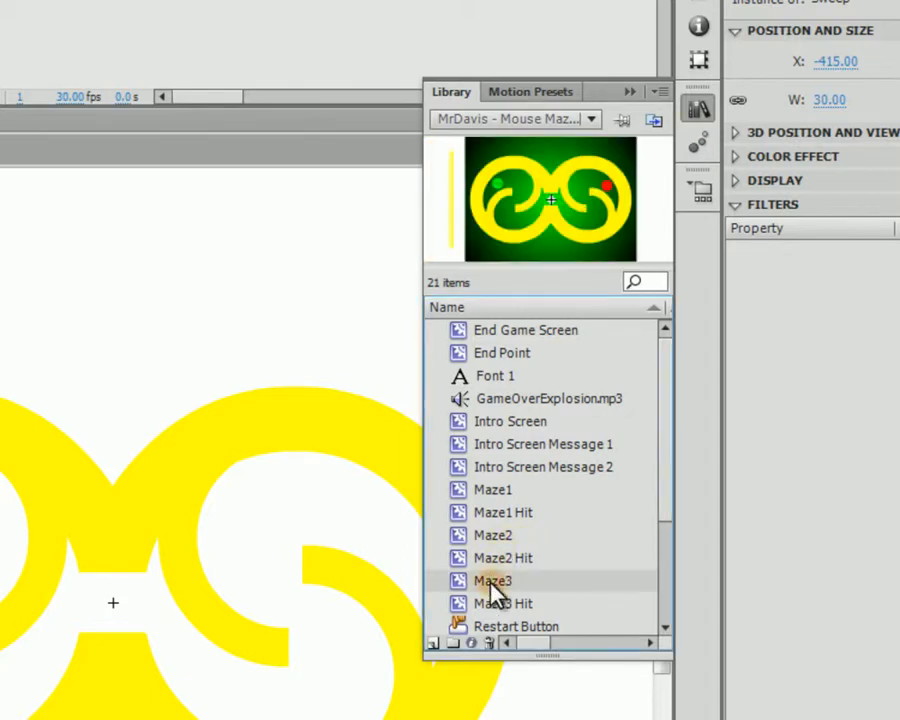
pyautogui.doubleClick(540, 258)
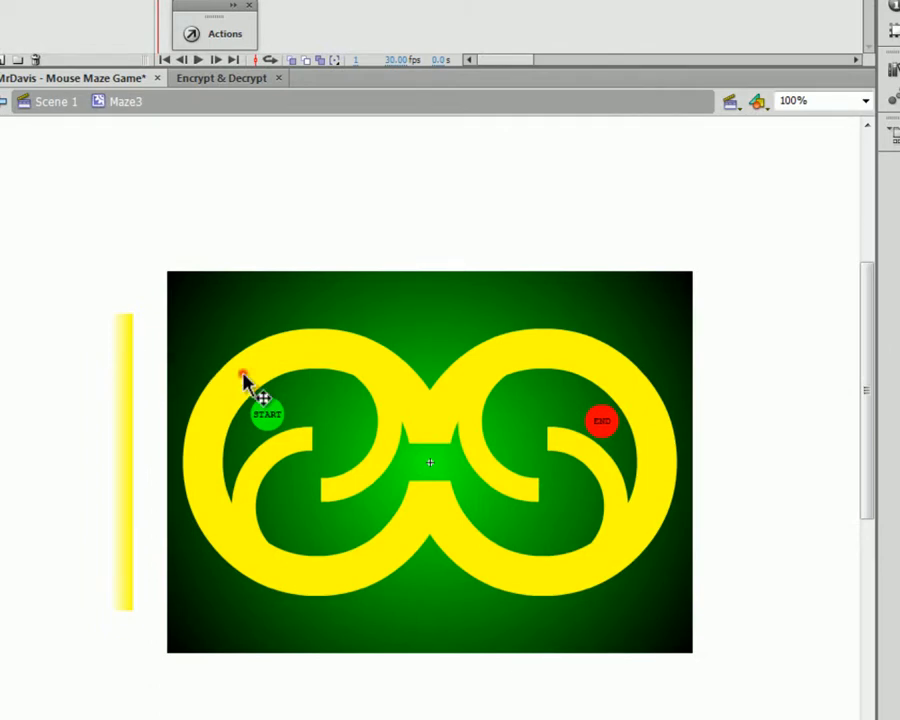
# - Scale the hit walls instance in the Maze3 clip to 100% width and height, then deselect it
pyautogui.click(243, 374)
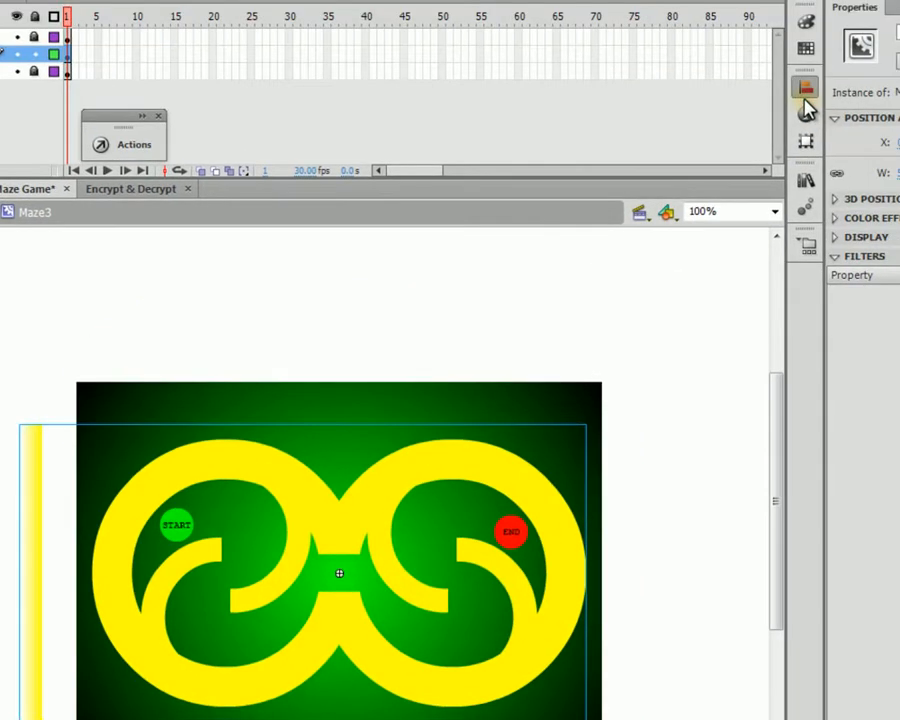
pyautogui.click(805, 96)
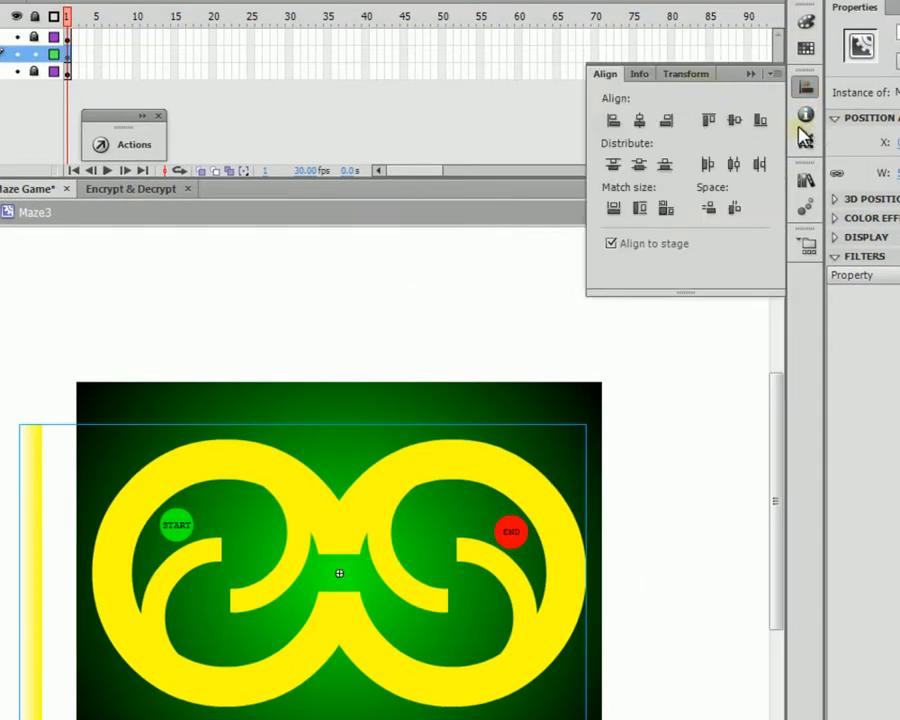
pyautogui.click(803, 142)
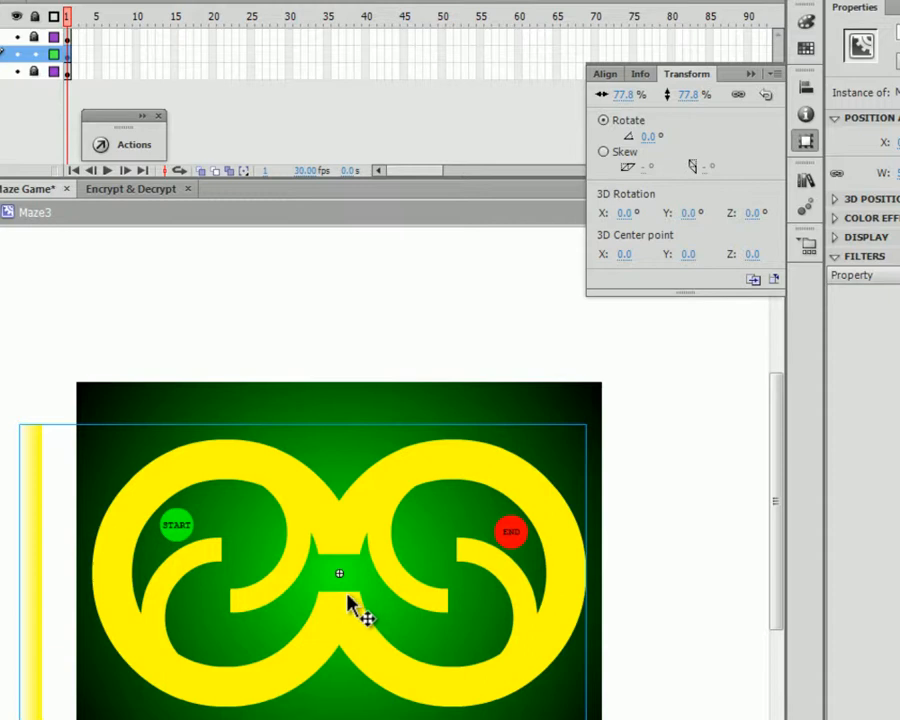
pyautogui.click(632, 96)
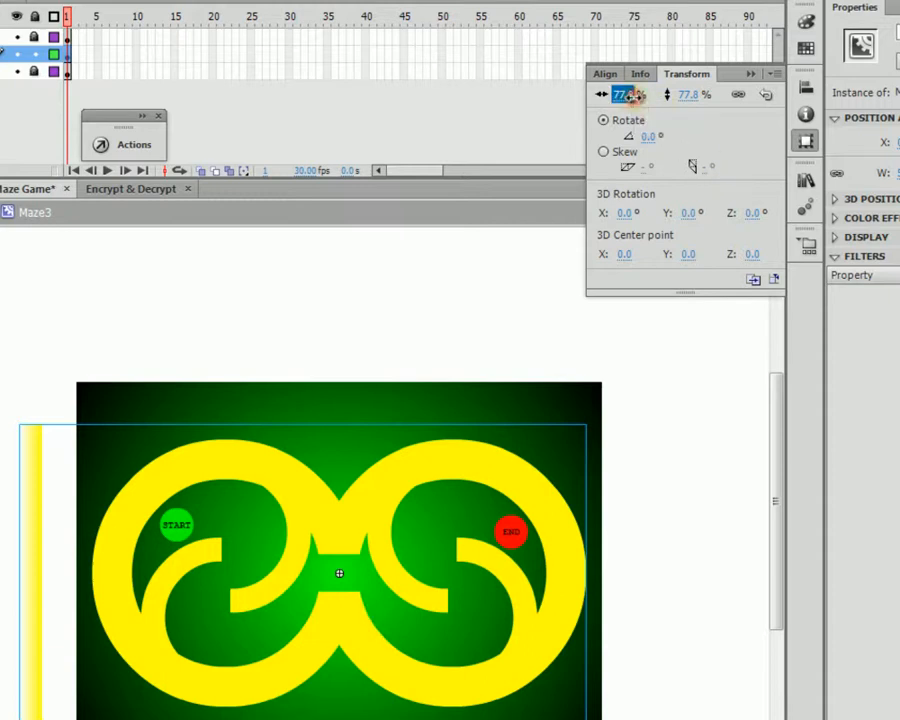
pyautogui.write('100')
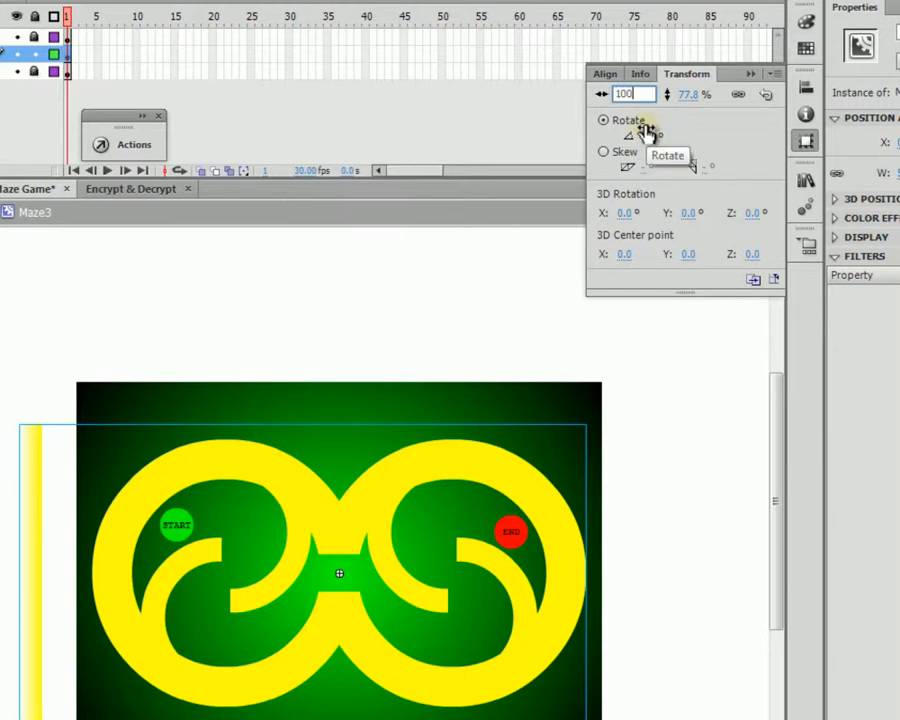
pyautogui.press('Return')
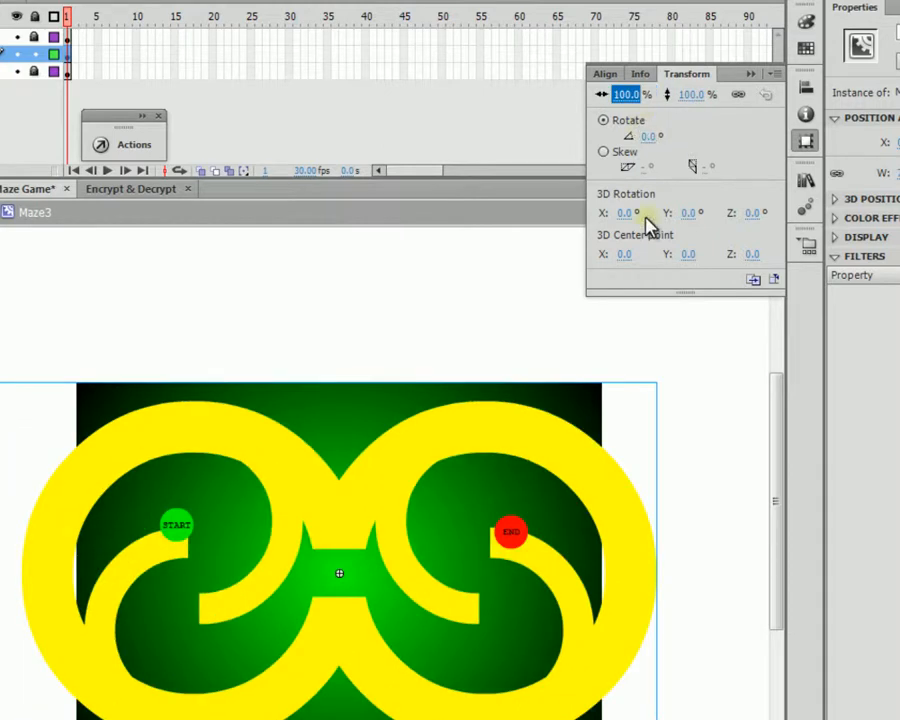
pyautogui.click(716, 490)
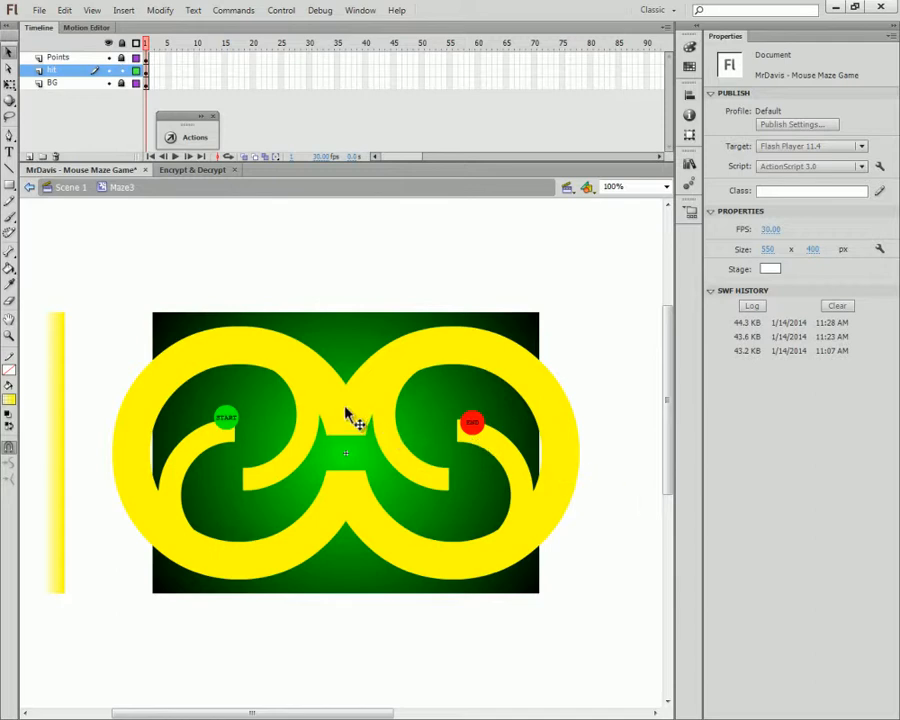
# - Open the hit walls clip for editing in place from Maze3 and unlock its Layer 1
pyautogui.click(343, 419)
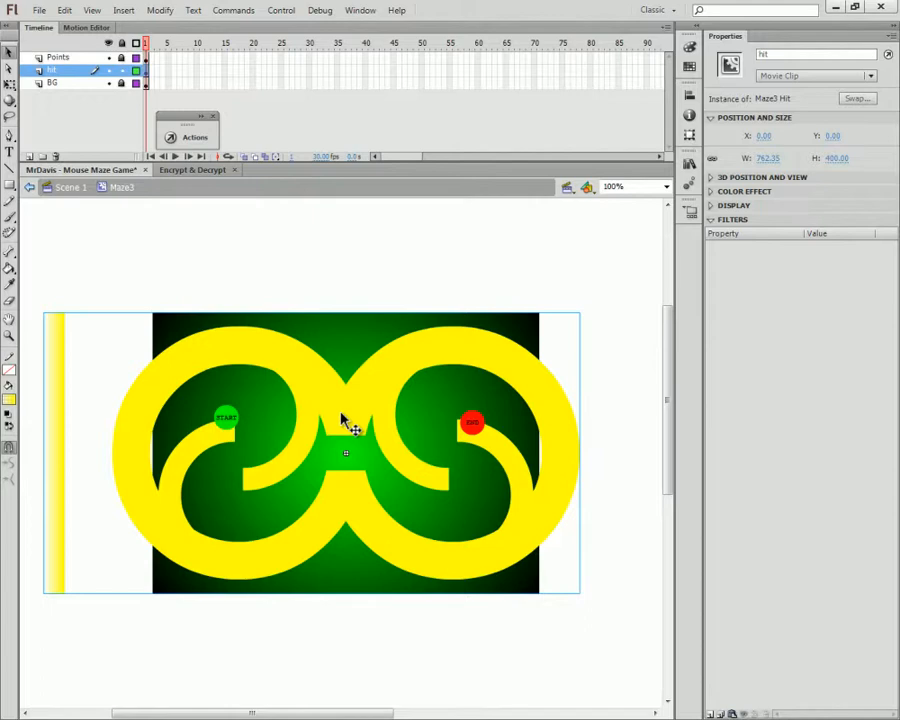
pyautogui.doubleClick(342, 419)
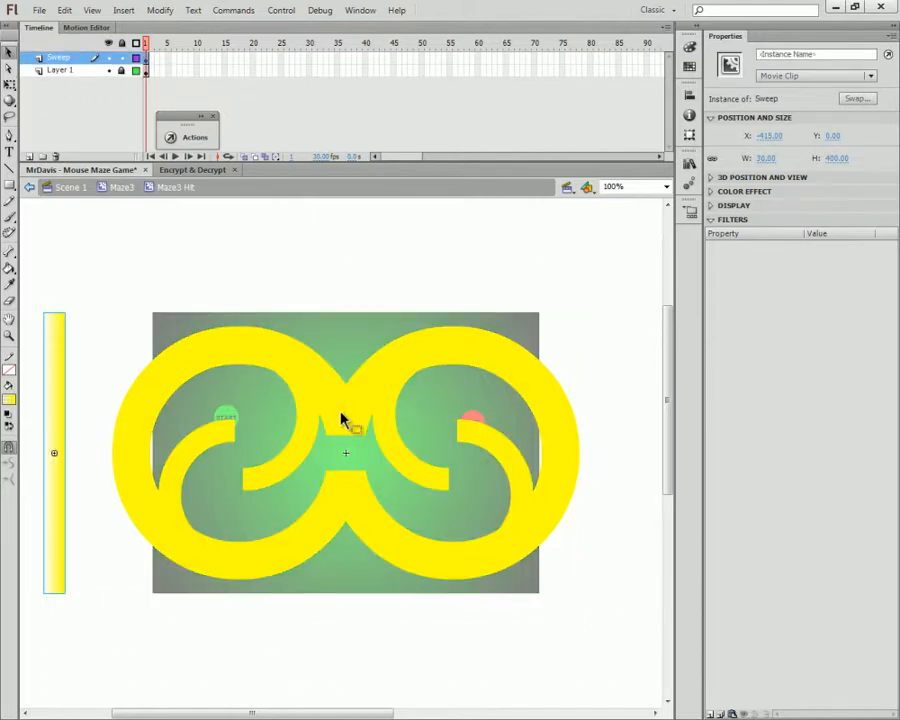
pyautogui.click(334, 416)
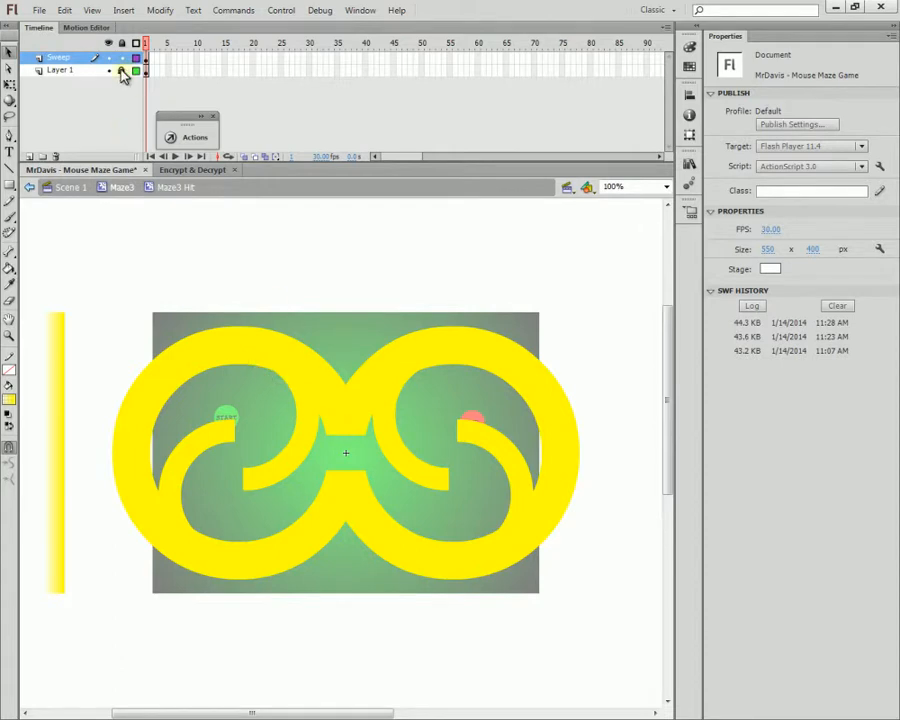
pyautogui.click(299, 387)
pyautogui.click(416, 375)
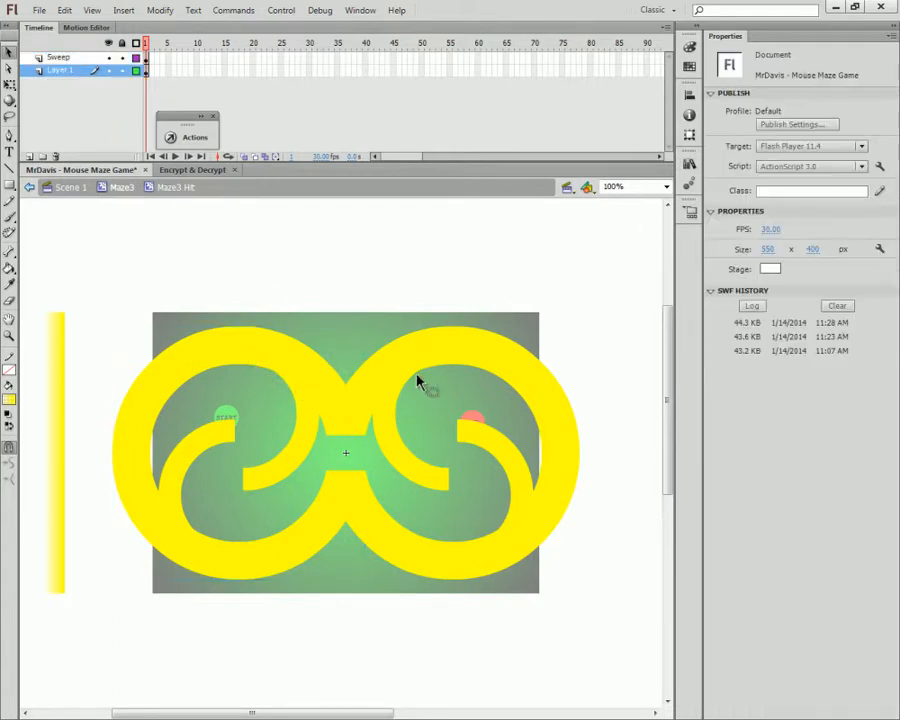
# - Select both halves of the maze walls on Layer 1 and scale them down together to about 517 by 280 with Free Transform
pyautogui.click(314, 379)
pyautogui.keyDown('shift'); pyautogui.click(425, 373); pyautogui.keyUp('shift')
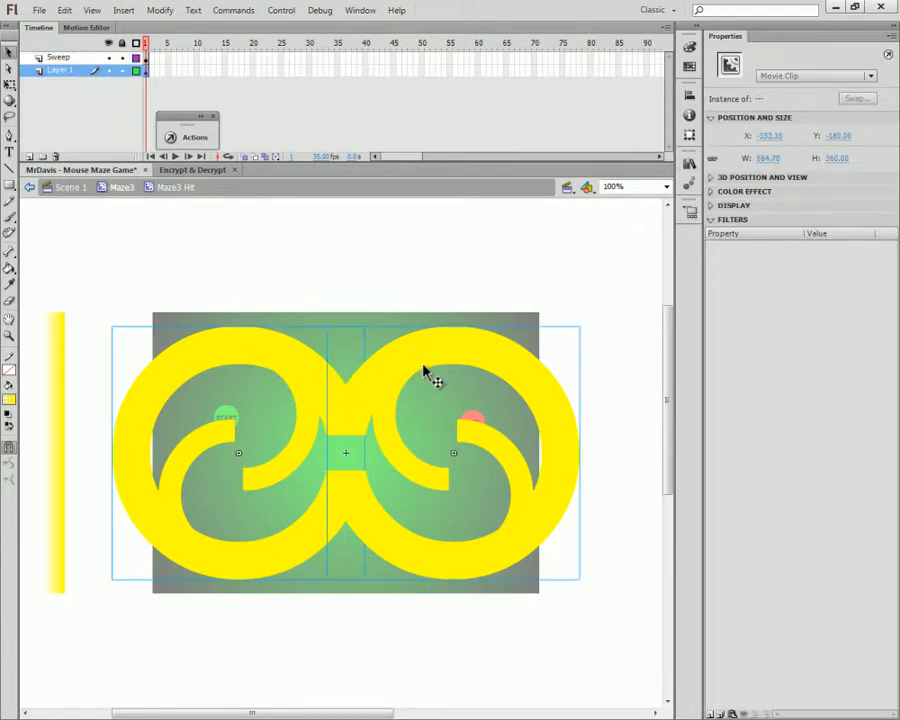
pyautogui.click(12, 86)
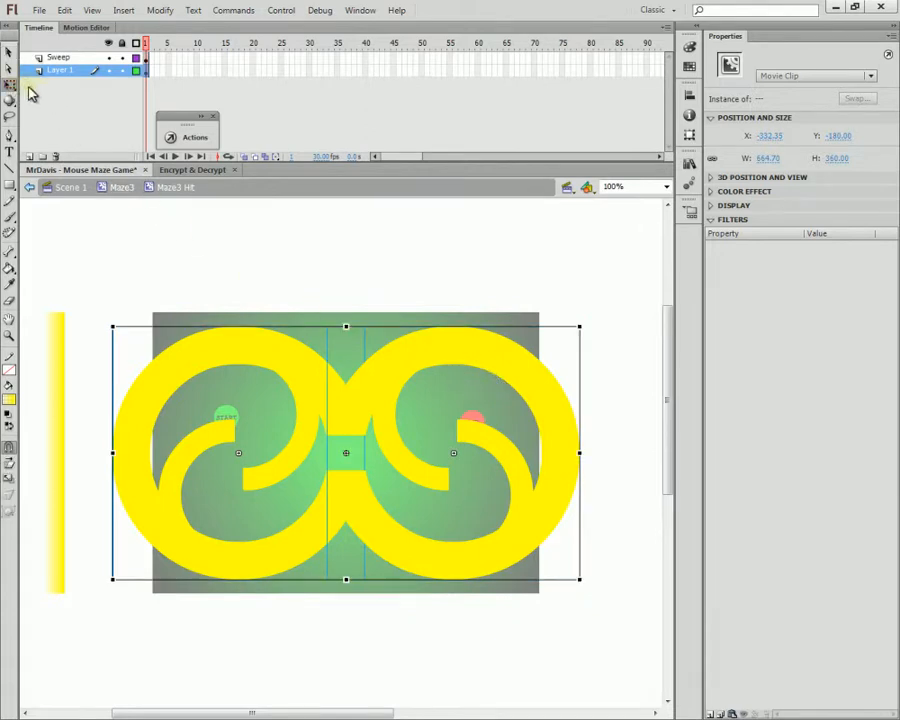
pyautogui.moveTo(580, 326); pyautogui.dragTo(559, 349)
pyautogui.hotkey('ctrl', 'z')
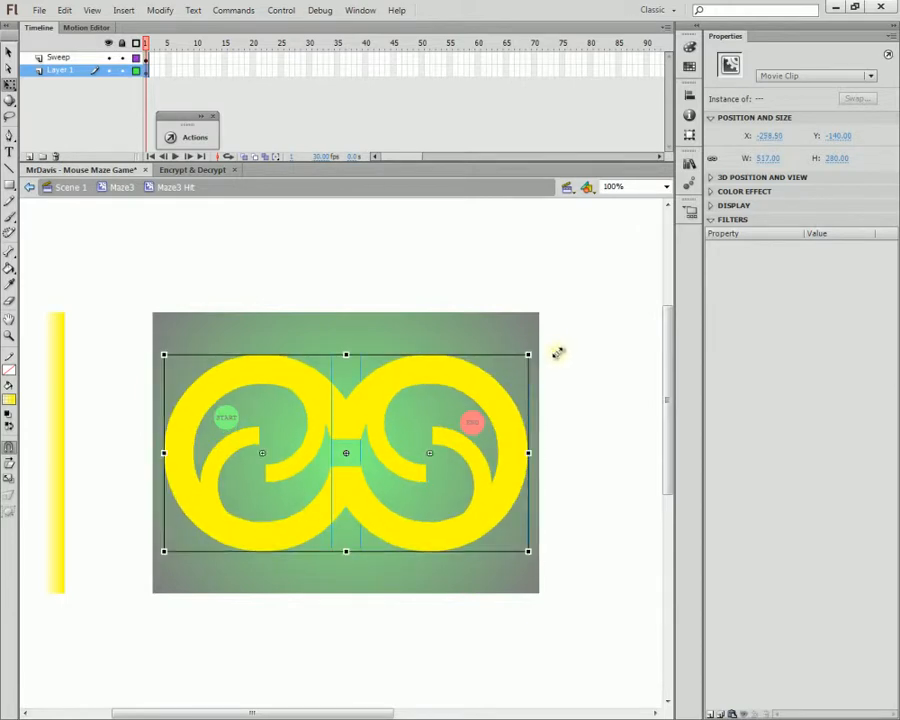
pyautogui.click(594, 405)
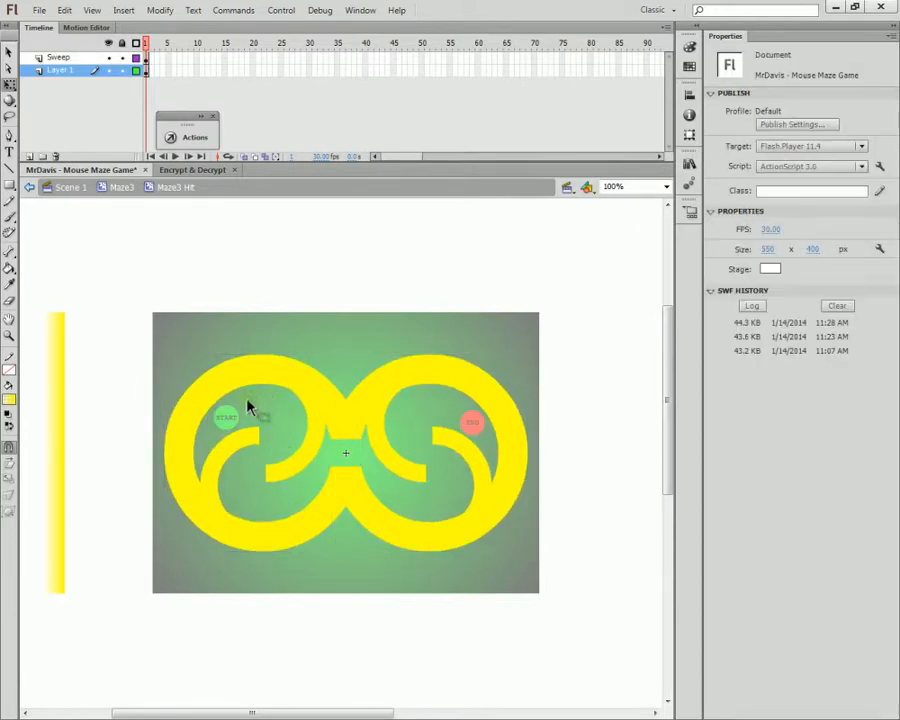
# - Return to the Maze3 clip, reselect the hit walls instance and switch to the Selection tool
pyautogui.click(30, 189)
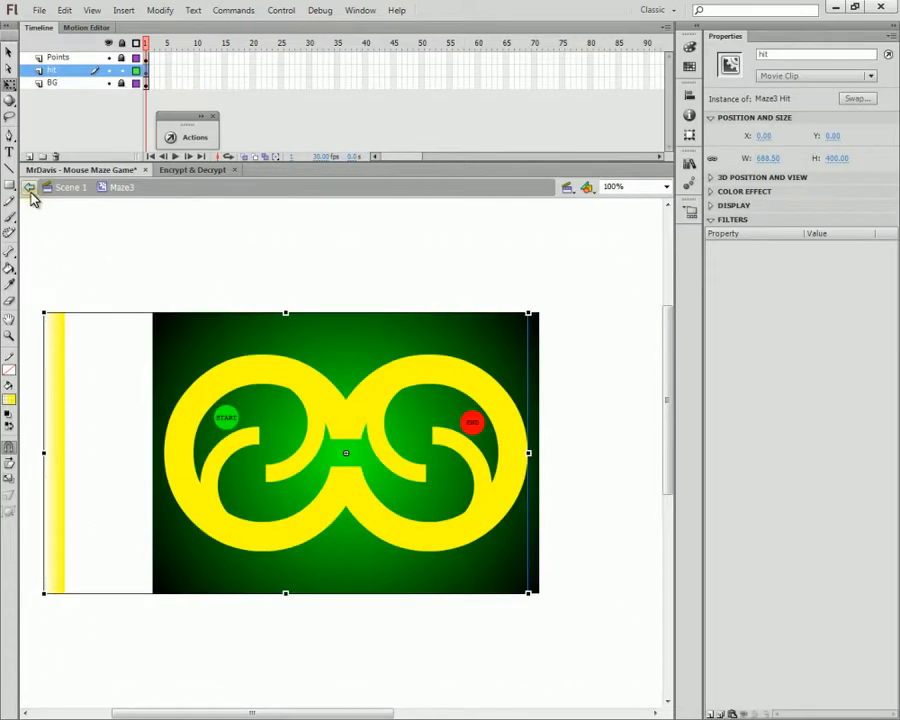
pyautogui.click(331, 307)
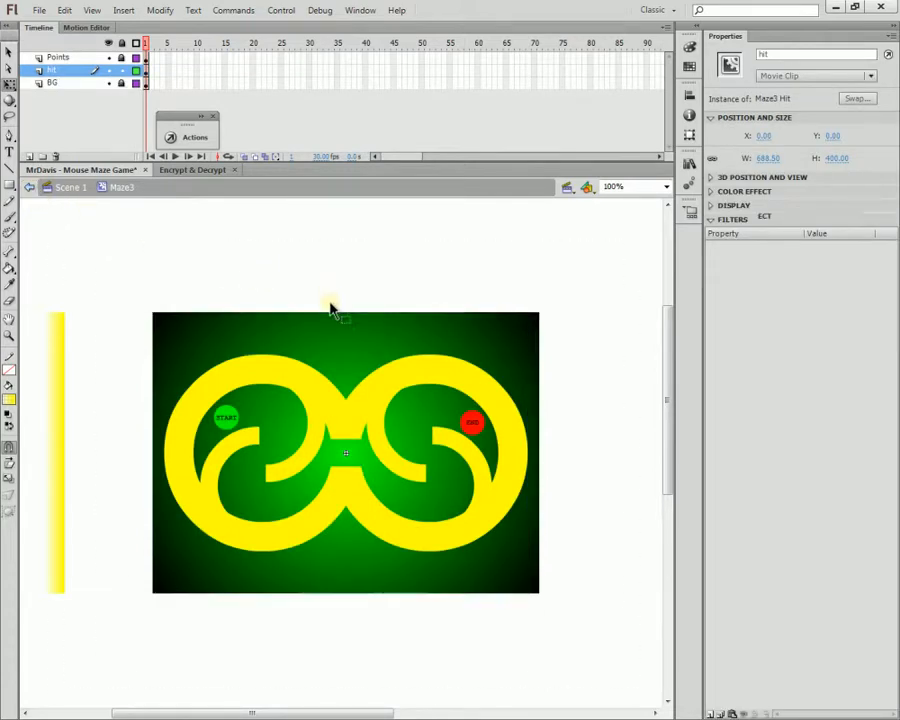
pyautogui.click(372, 430)
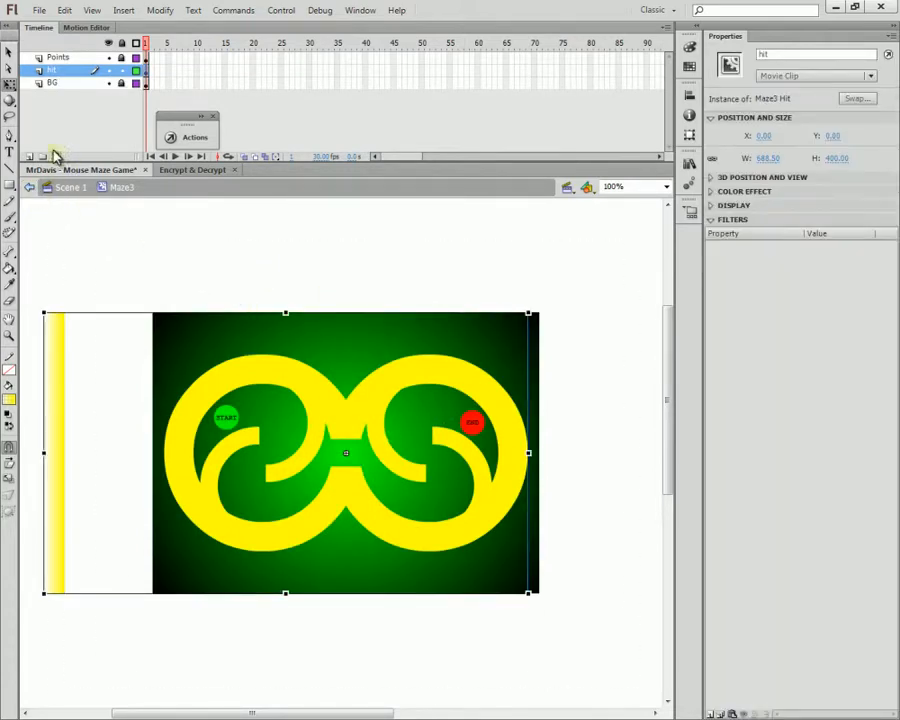
pyautogui.click(8, 51)
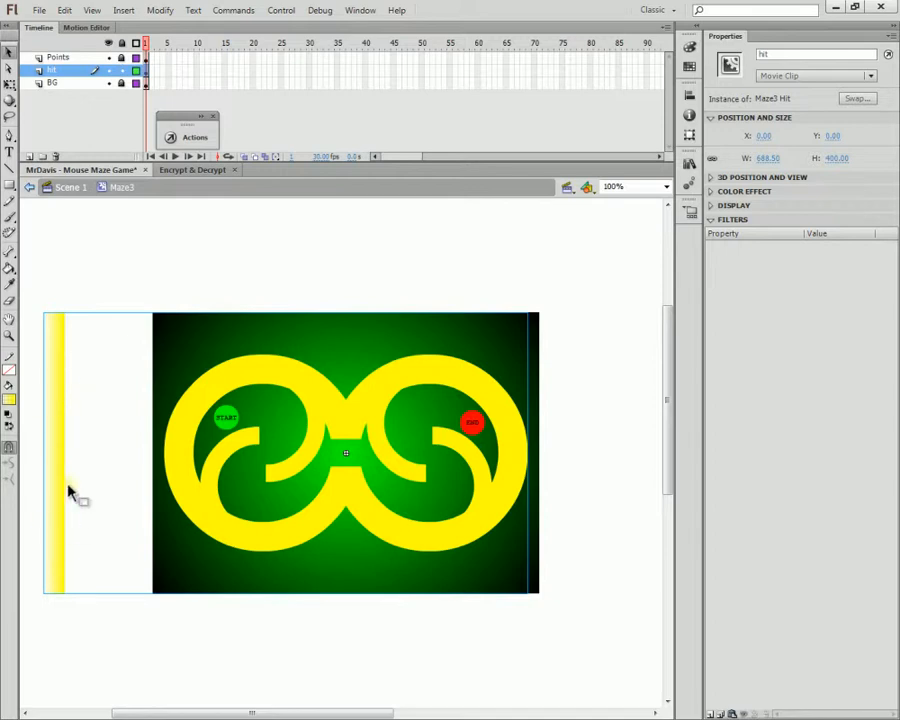
# - Save the file, test the movie and play the third maze from its start point to its end point
pyautogui.hotkey('ctrl', 's')
pyautogui.hotkey('ctrl', 'Return')
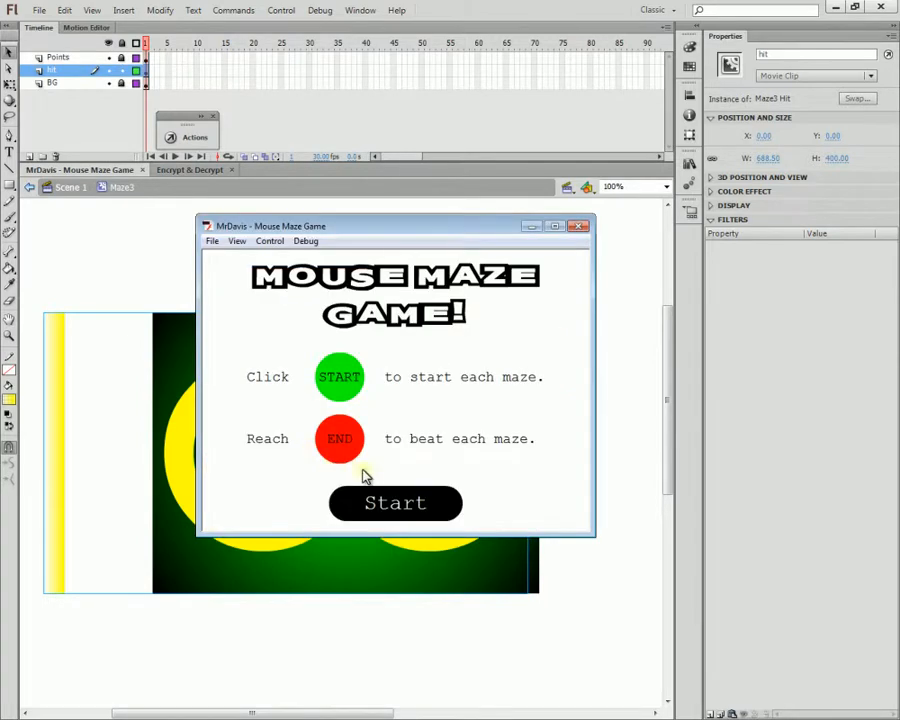
pyautogui.click(400, 506)
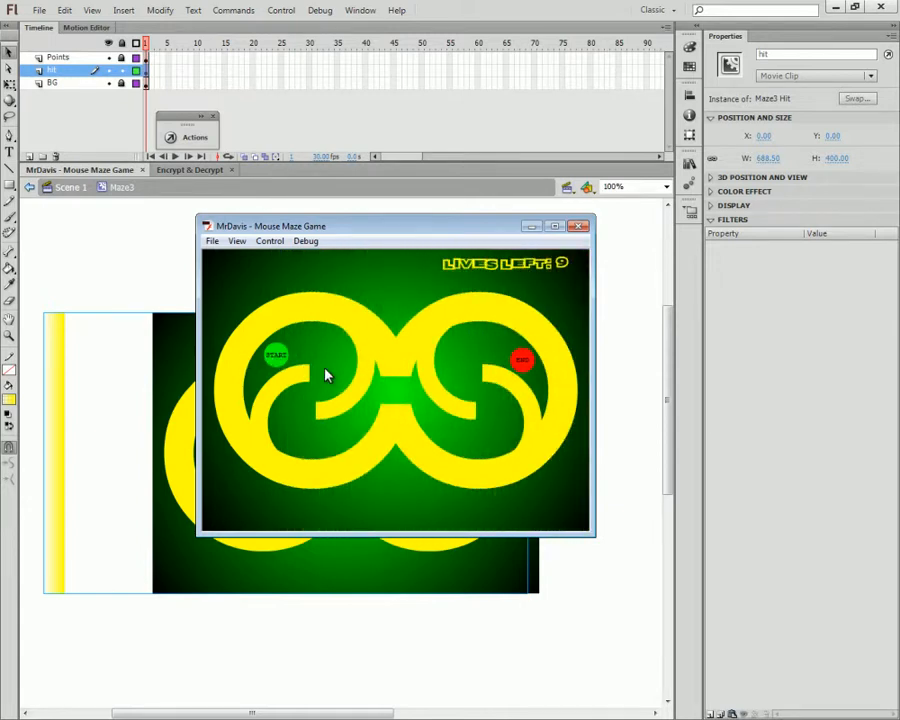
pyautogui.click(277, 360)
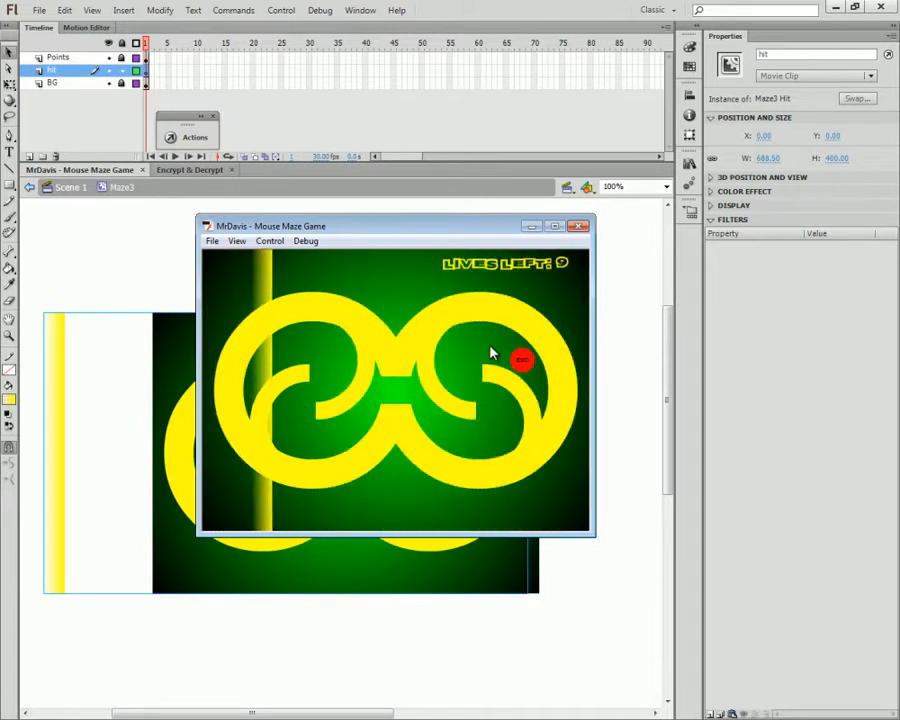
pyautogui.moveTo(512, 355)
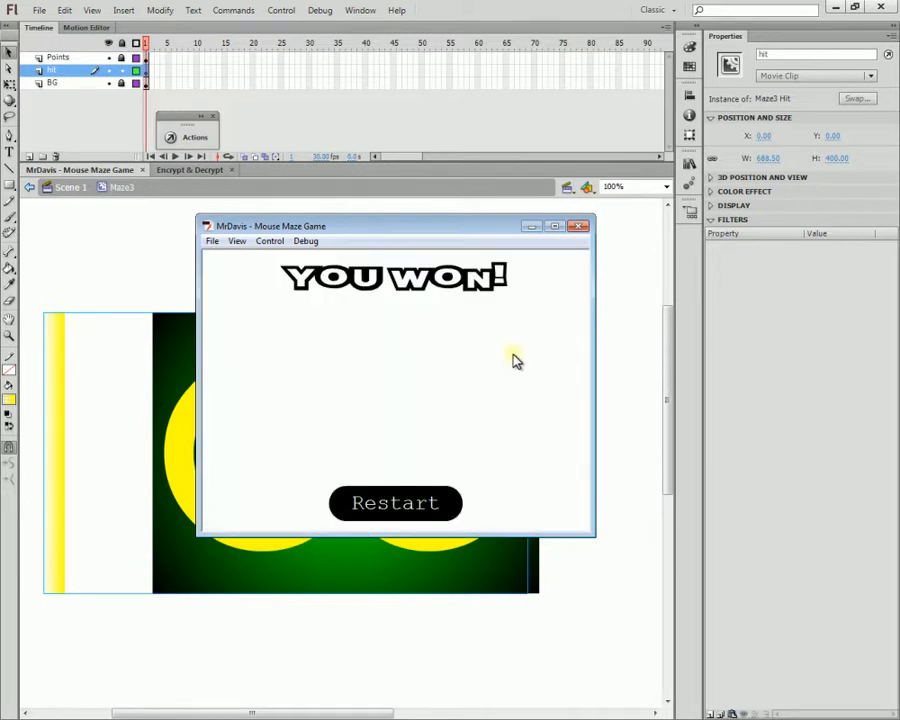
# - Restart the game from the win screen, begin the first maze, then close the preview and test the movie again
pyautogui.click(425, 508)
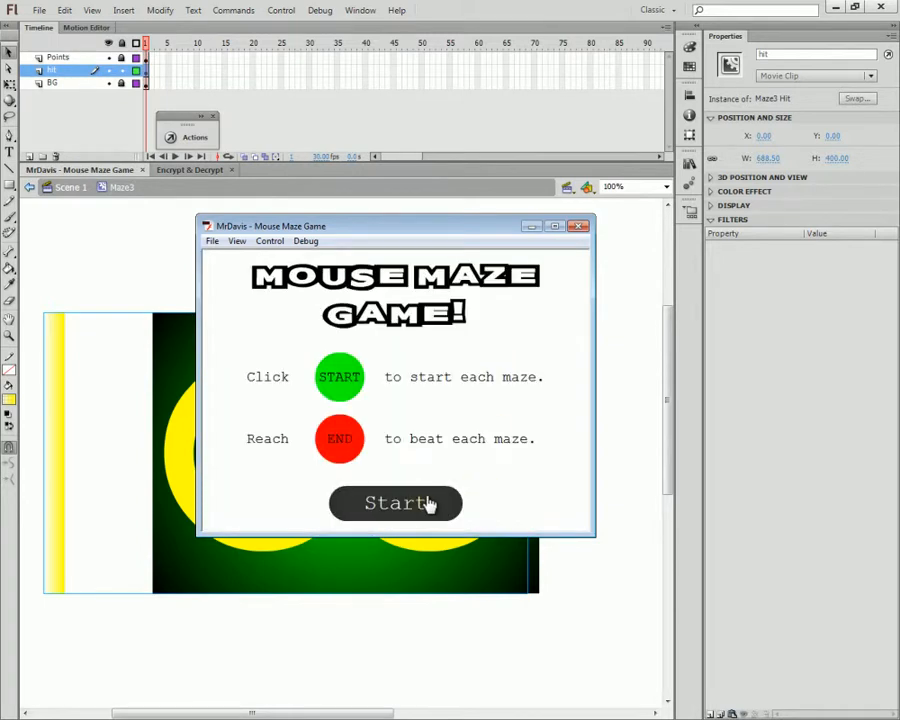
pyautogui.click(420, 502)
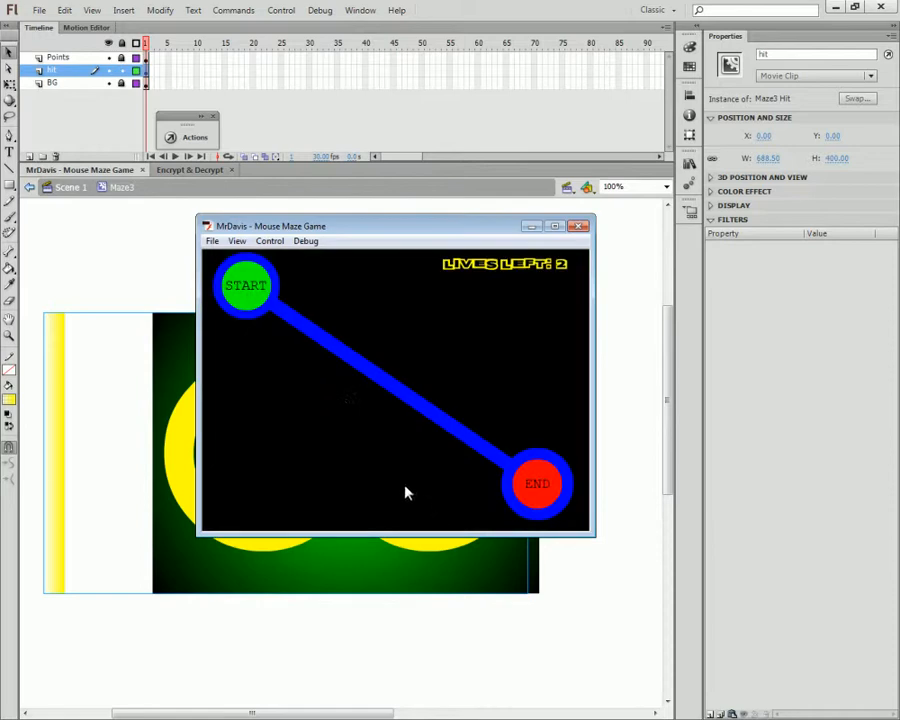
pyautogui.click(578, 226)
pyautogui.hotkey('ctrl', 'Return')
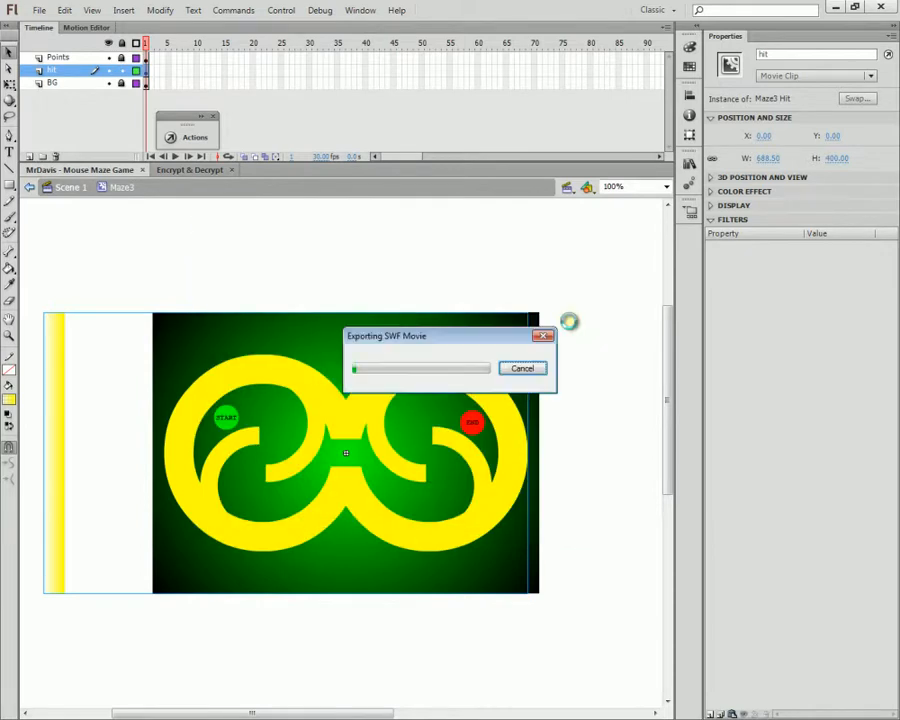
# - Start the game in the preview, watch the bar sweep across the third maze, and close the preview
pyautogui.click(410, 499)
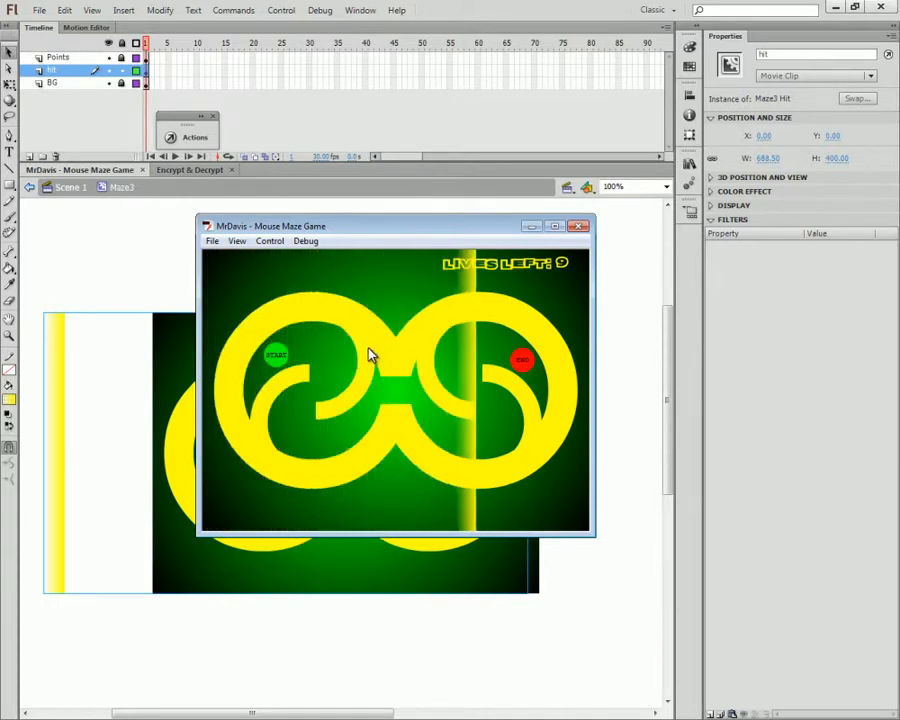
pyautogui.click(578, 226)
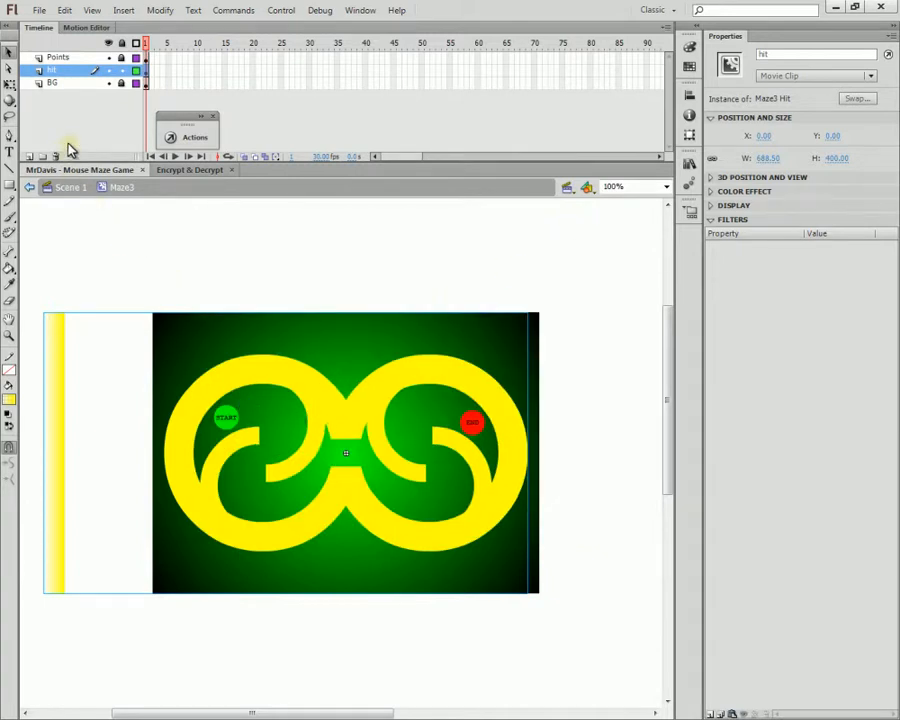
# - Leave the Maze3 clip and open the Sweep movie clip from the library for editing
pyautogui.click(31, 189)
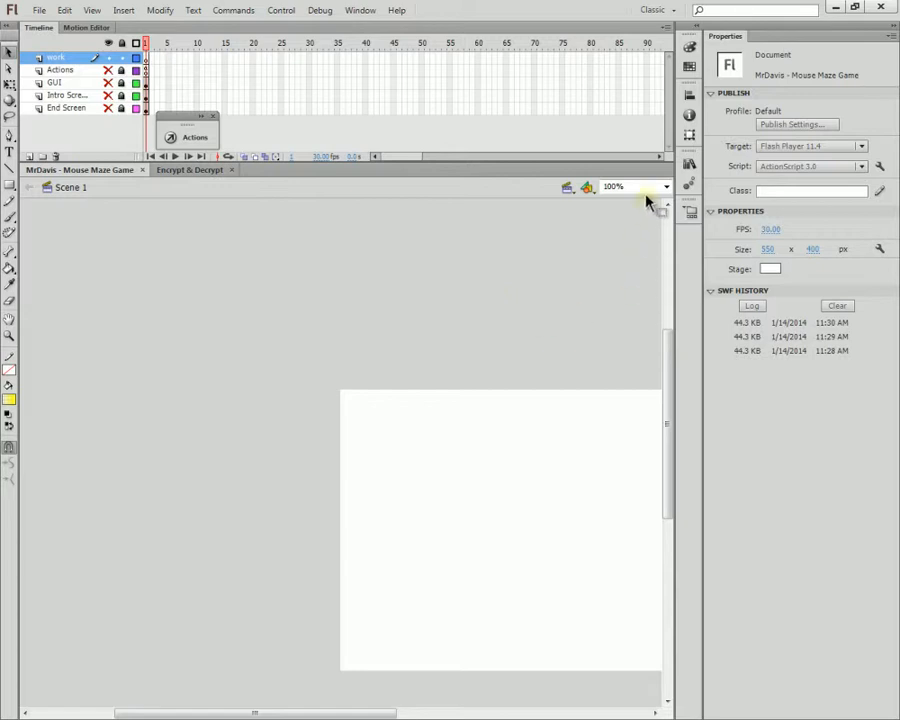
pyautogui.click(688, 166)
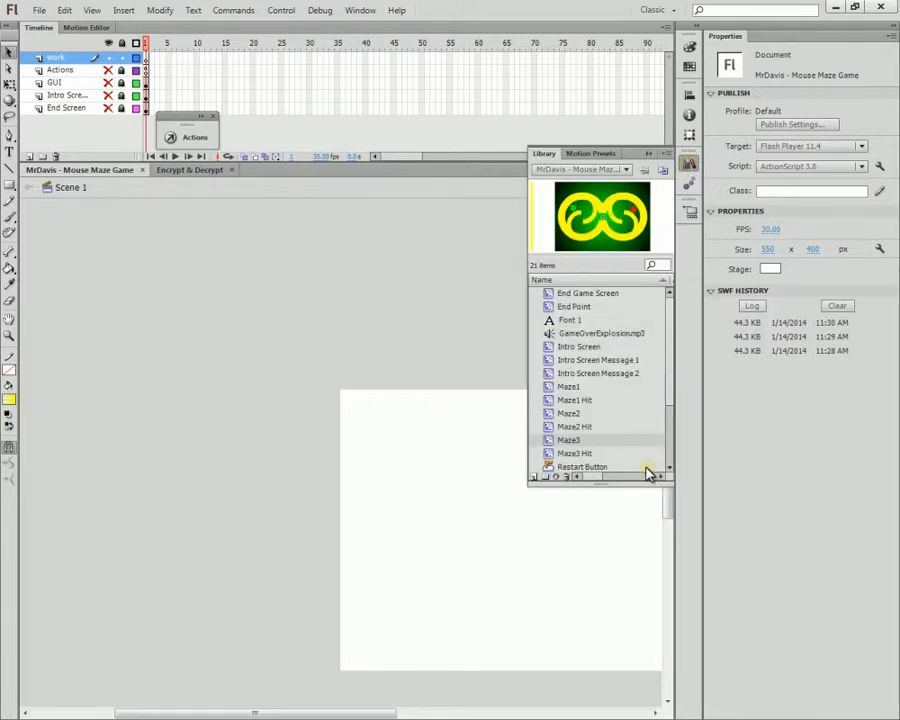
pyautogui.click(592, 347)
pyautogui.scroll(-3, 616, 388)
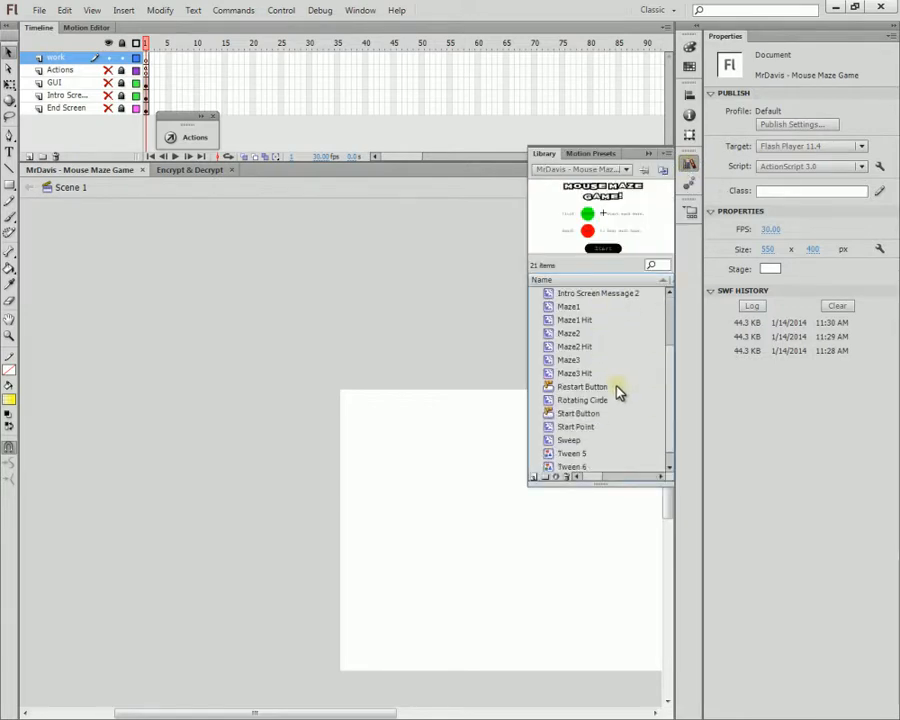
pyautogui.click(570, 428)
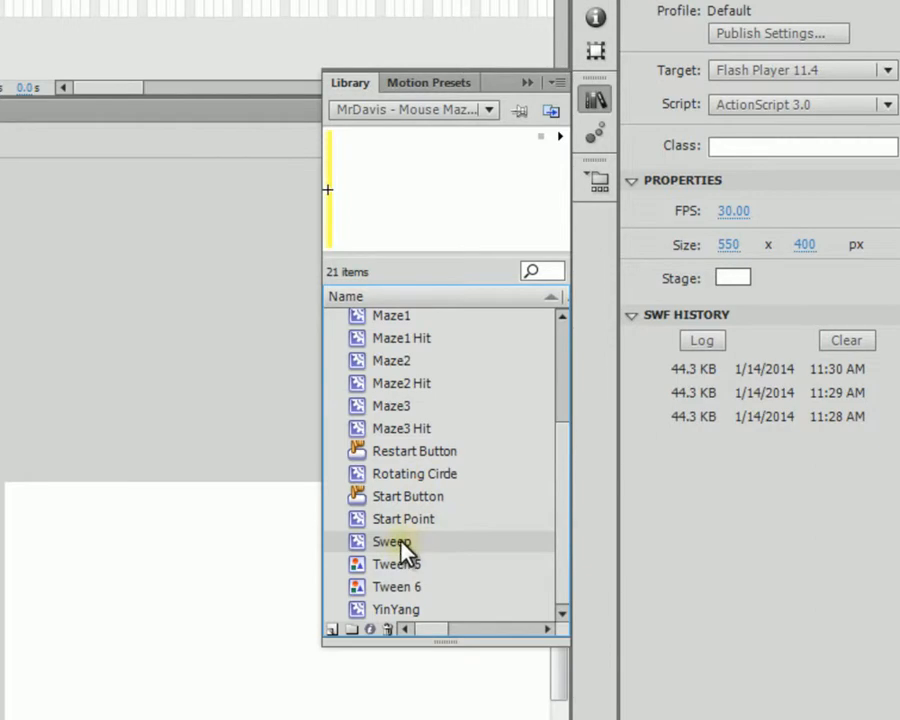
pyautogui.doubleClick(386, 195)
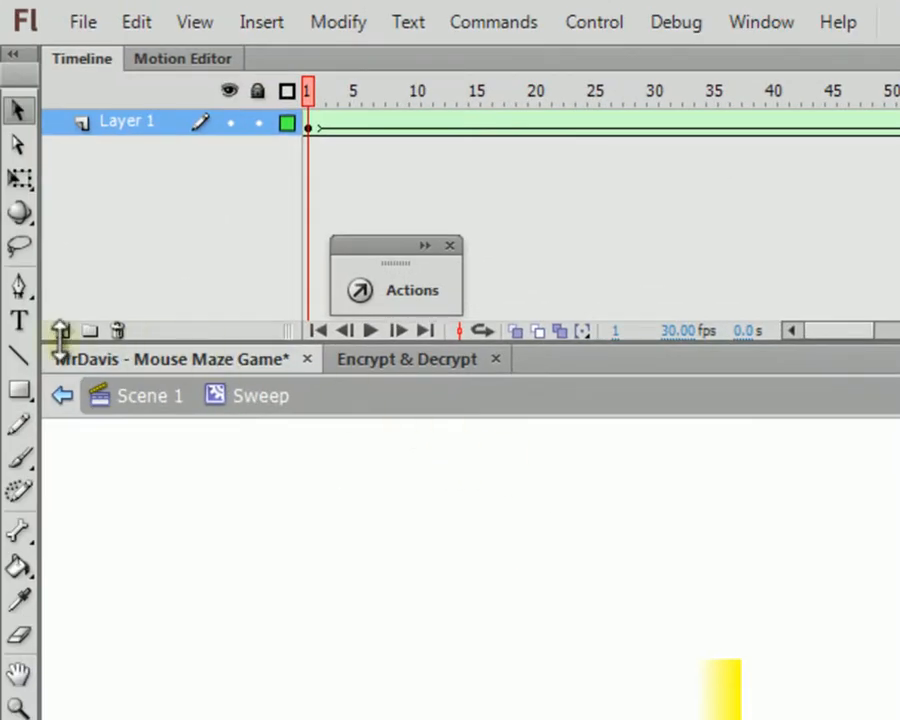
# - Add a new layer above Layer 1 in the Sweep clip and remove its frames 2 to 150
pyautogui.click(60, 328)
pyautogui.click(320, 124)
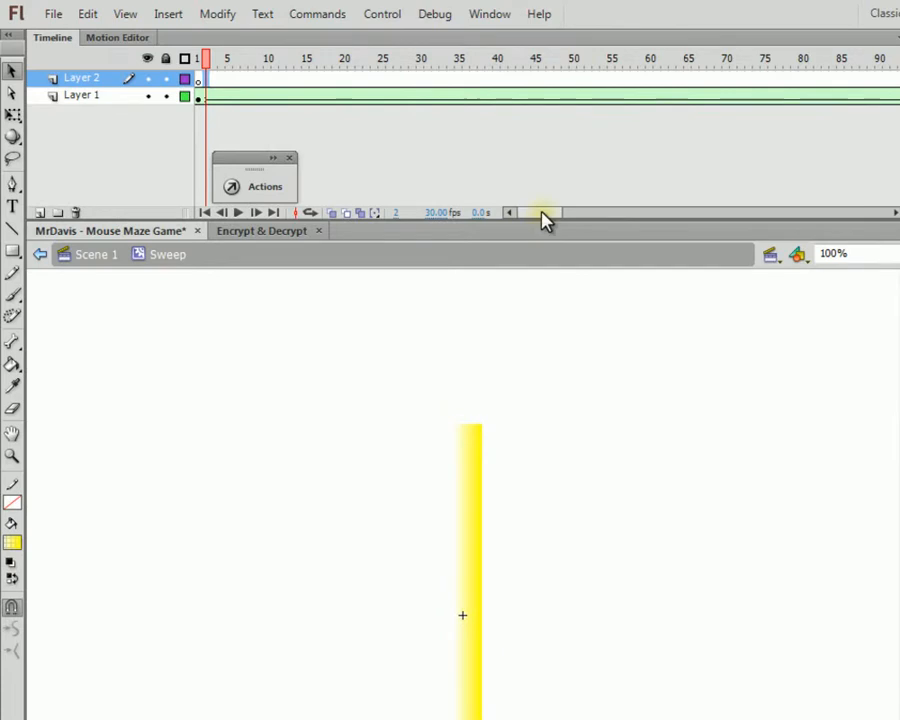
pyautogui.moveTo(542, 219); pyautogui.dragTo(579, 208)
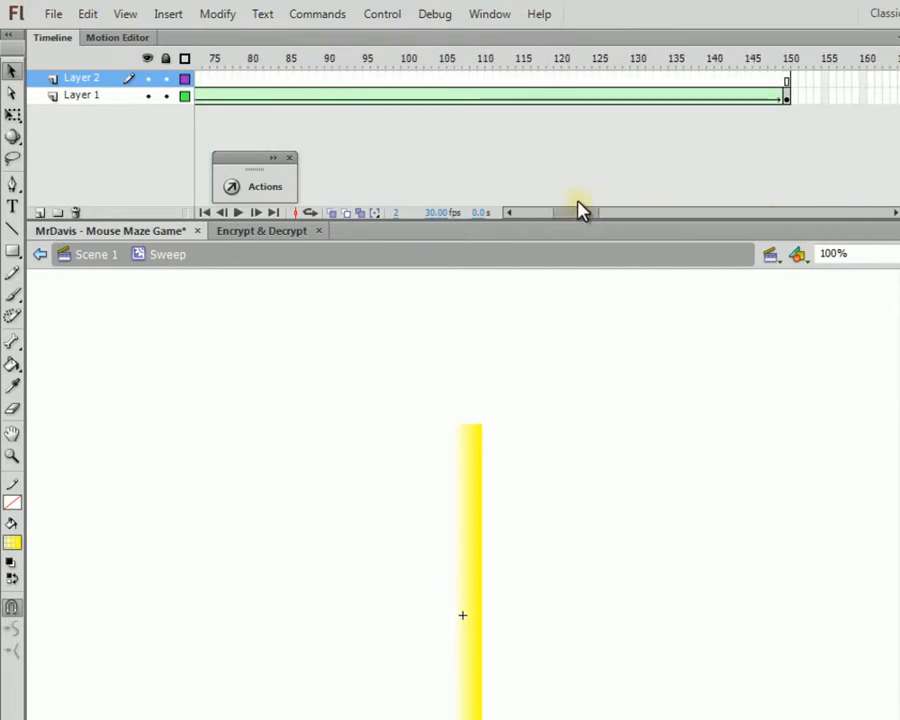
pyautogui.keyDown('shift'); pyautogui.click(786, 80); pyautogui.keyUp('shift')
pyautogui.rightClick(784, 92)
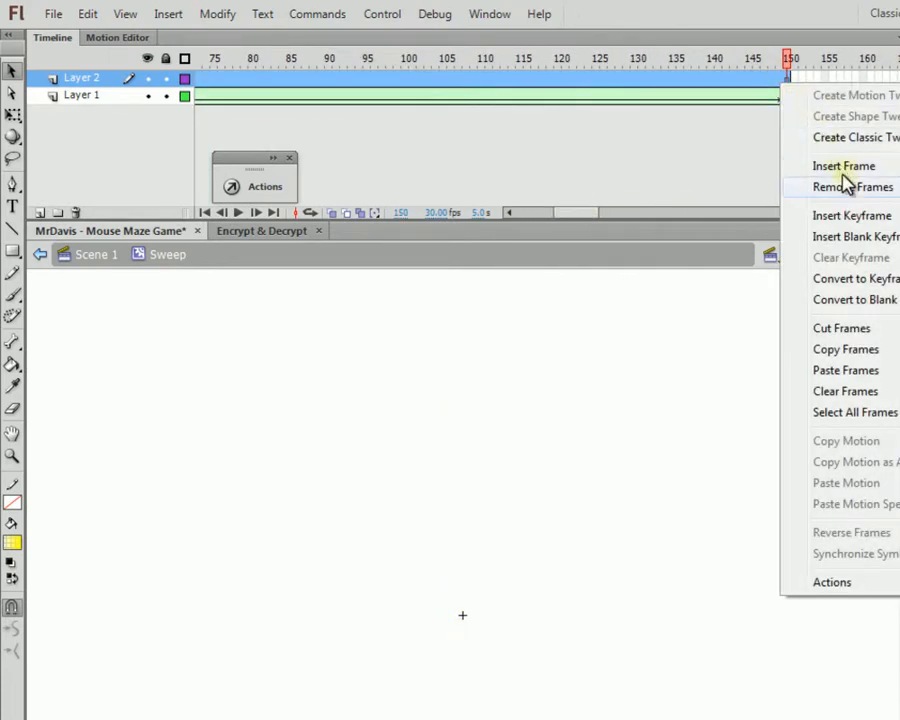
pyautogui.click(836, 188)
# - Add the script stop(); to frame 1 of Layer 2 and save the file
pyautogui.moveTo(593, 212); pyautogui.dragTo(466, 215)
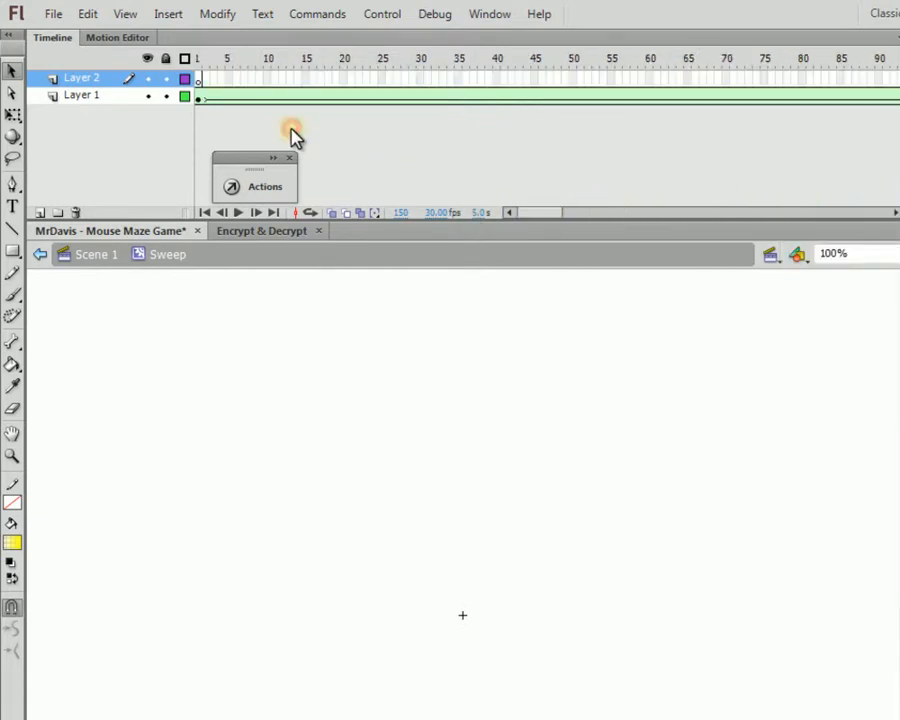
pyautogui.click(198, 82)
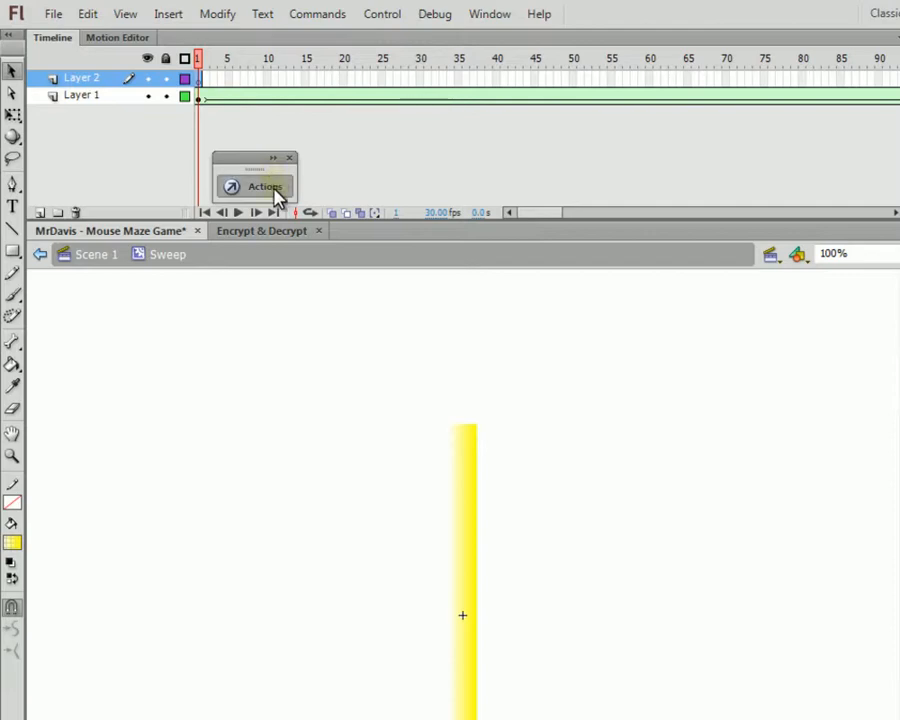
pyautogui.click(235, 187)
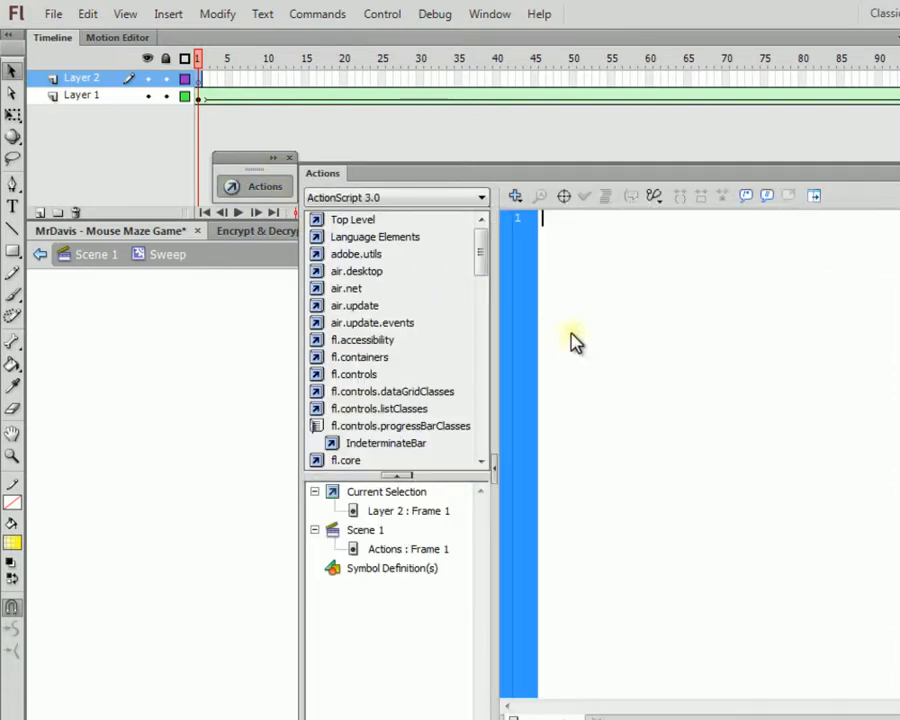
pyautogui.write('stop();')
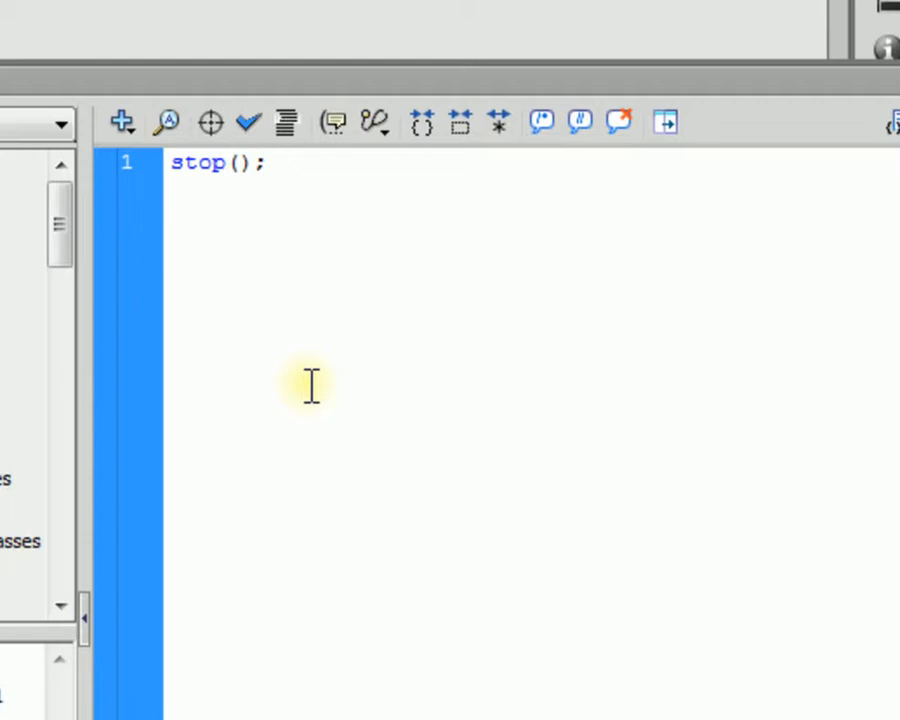
pyautogui.hotkey('ctrl', 's')
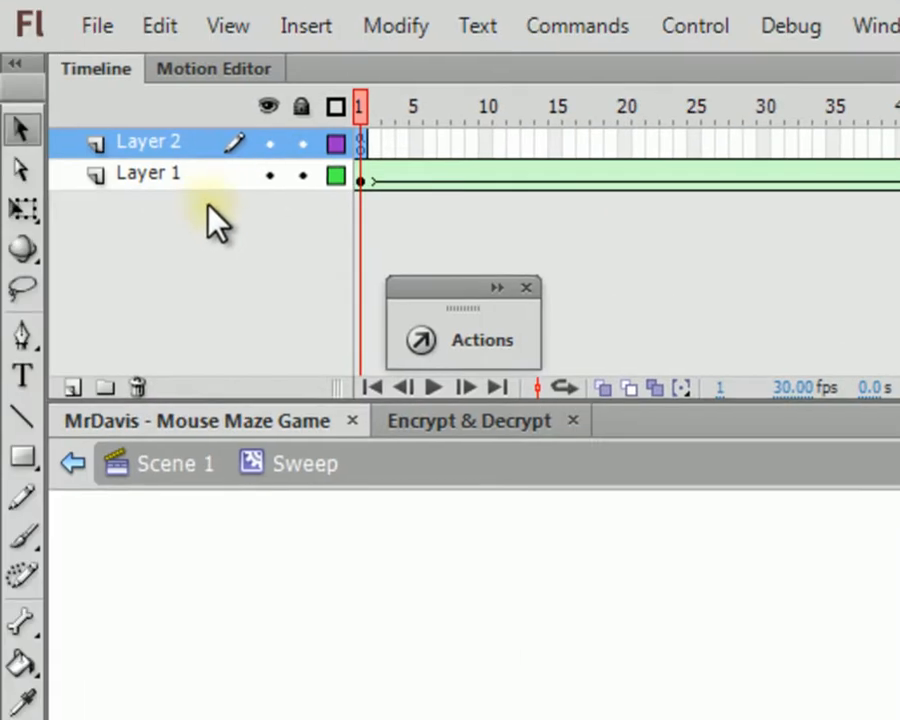
# - Rename Layer 2 of the Sweep clip to Actions and save the file
pyautogui.doubleClick(157, 146)
pyautogui.write('Acrt')
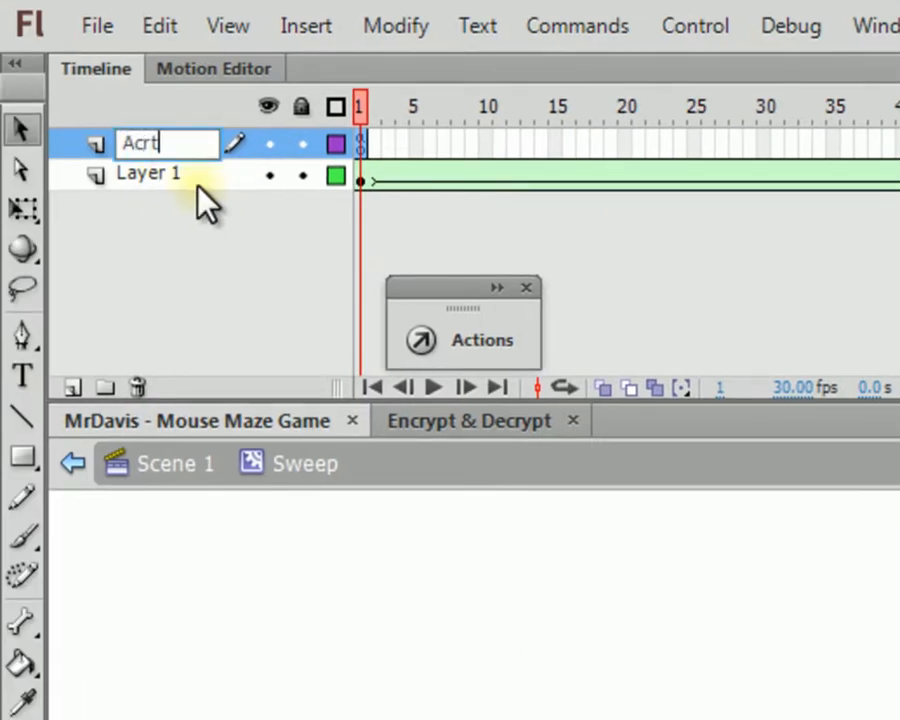
pyautogui.press('BackSpace')
pyautogui.press('BackSpace')
pyautogui.write('tions')
pyautogui.press('Return')
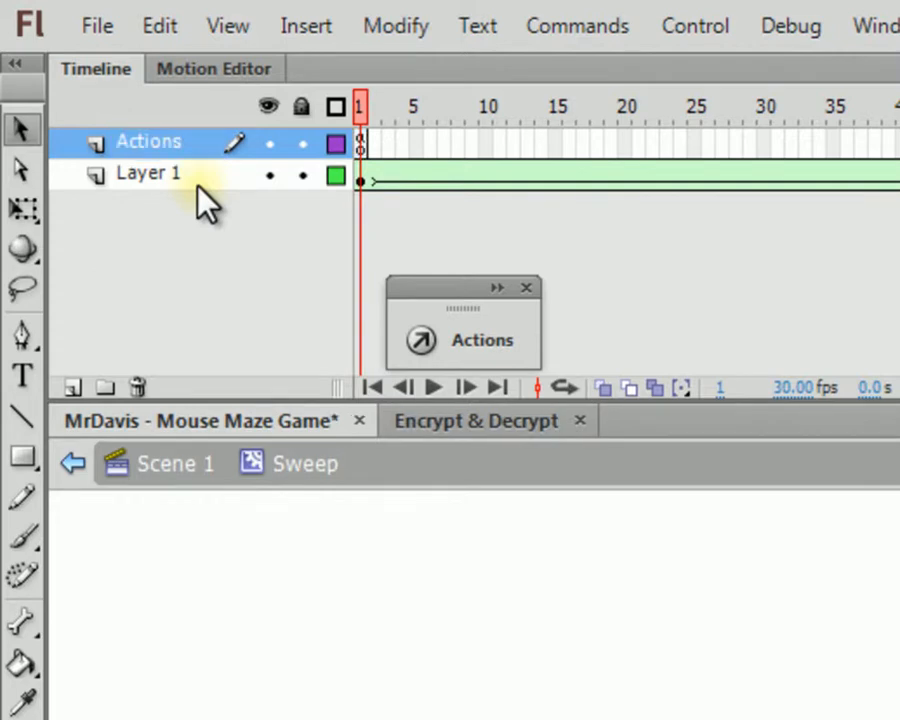
pyautogui.hotkey('ctrl', 's')
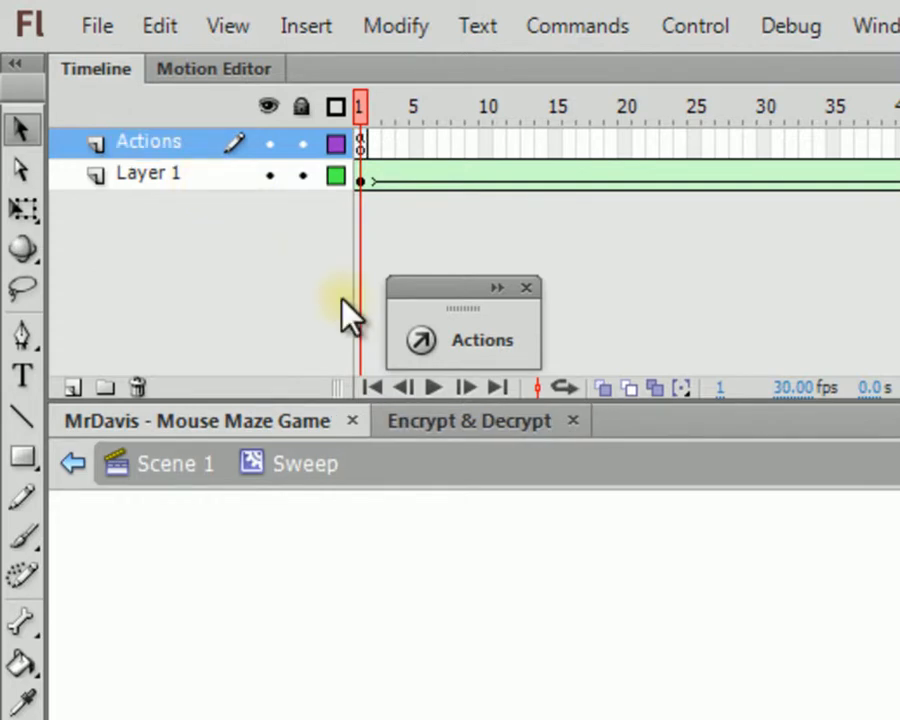
# - Test the movie, start the game, widen the preview window to check the bar outside the stage, and close the preview
pyautogui.hotkey('ctrl', 'Return')
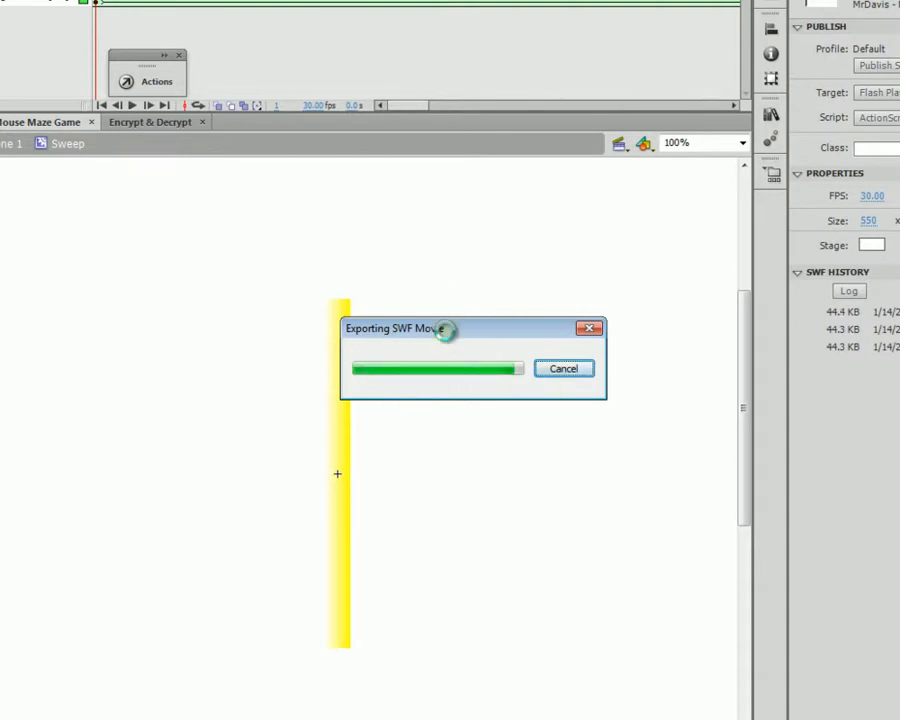
pyautogui.click(404, 538)
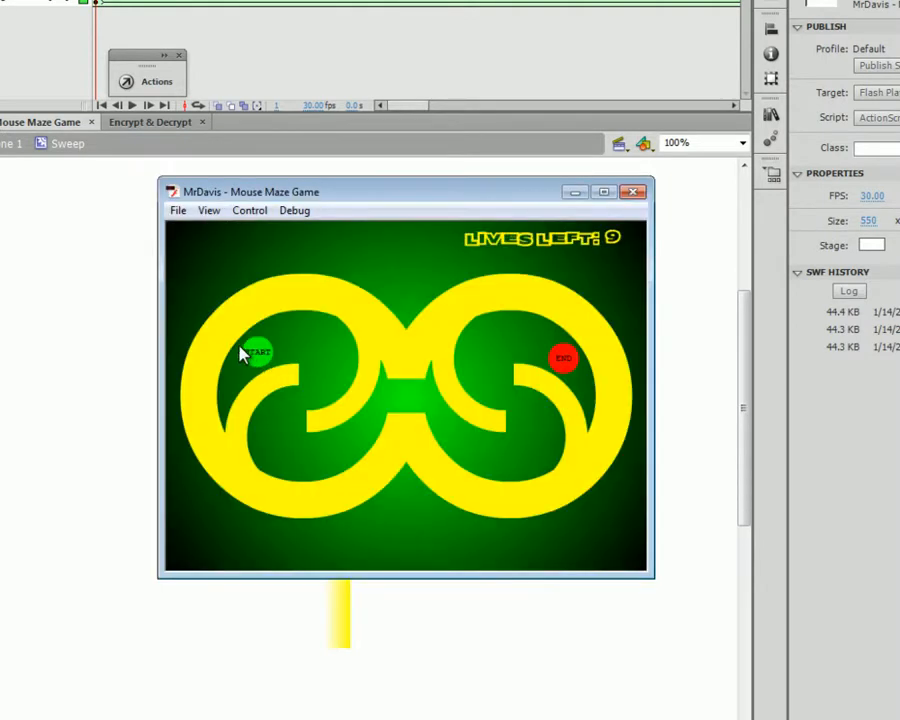
pyautogui.moveTo(162, 324); pyautogui.dragTo(0, 322)
pyautogui.moveTo(98, 199); pyautogui.dragTo(294, 205)
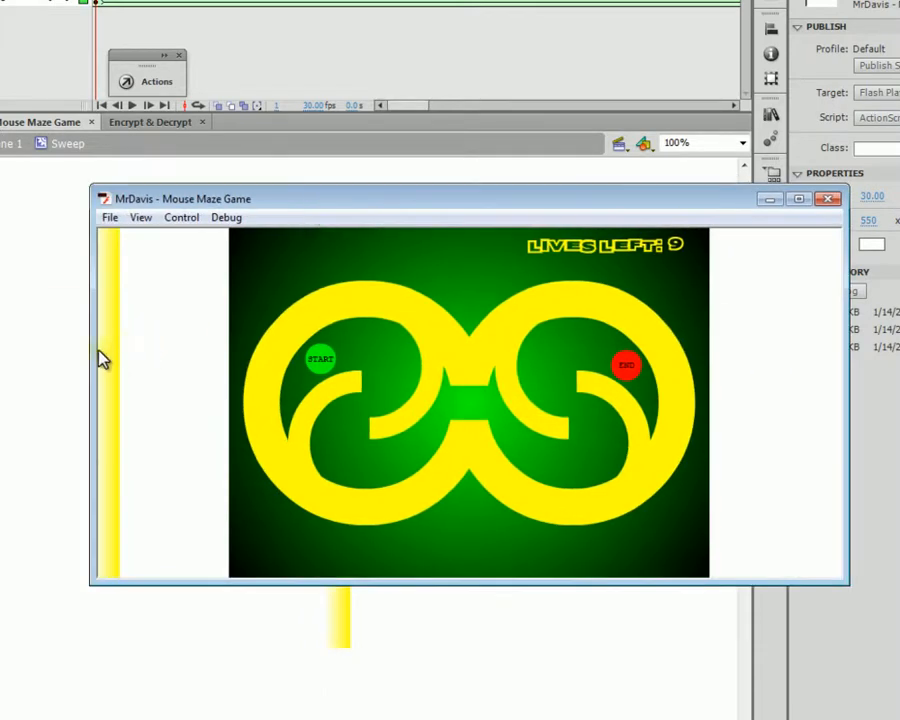
pyautogui.moveTo(90, 355); pyautogui.dragTo(20, 360)
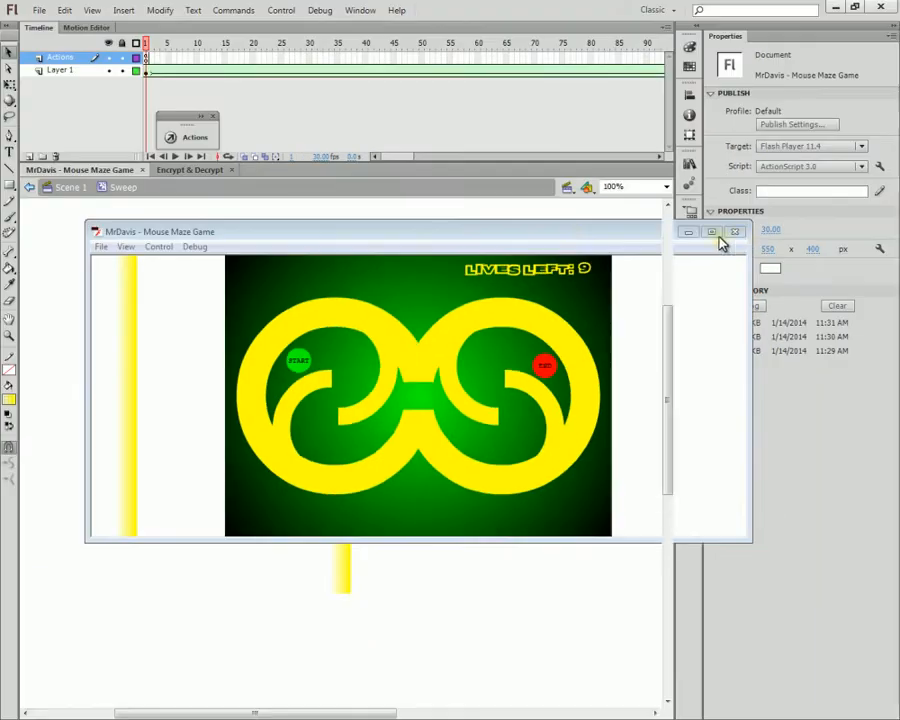
pyautogui.click(827, 199)
# - Return to the main scene and open the Maze3 movie clip from the library for editing
pyautogui.click(29, 188)
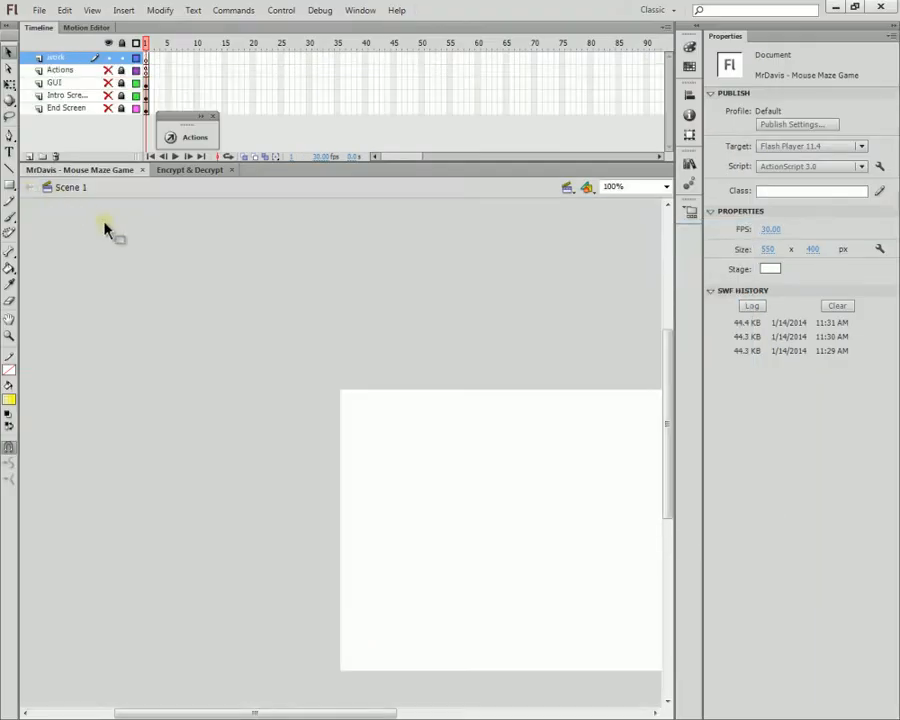
pyautogui.click(168, 137)
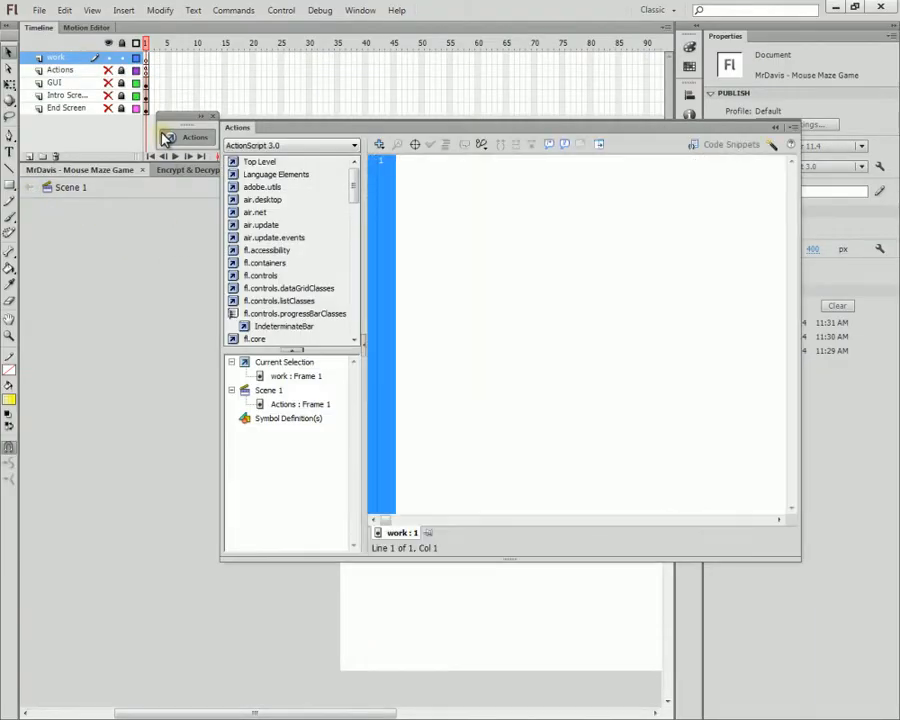
pyautogui.click(192, 139)
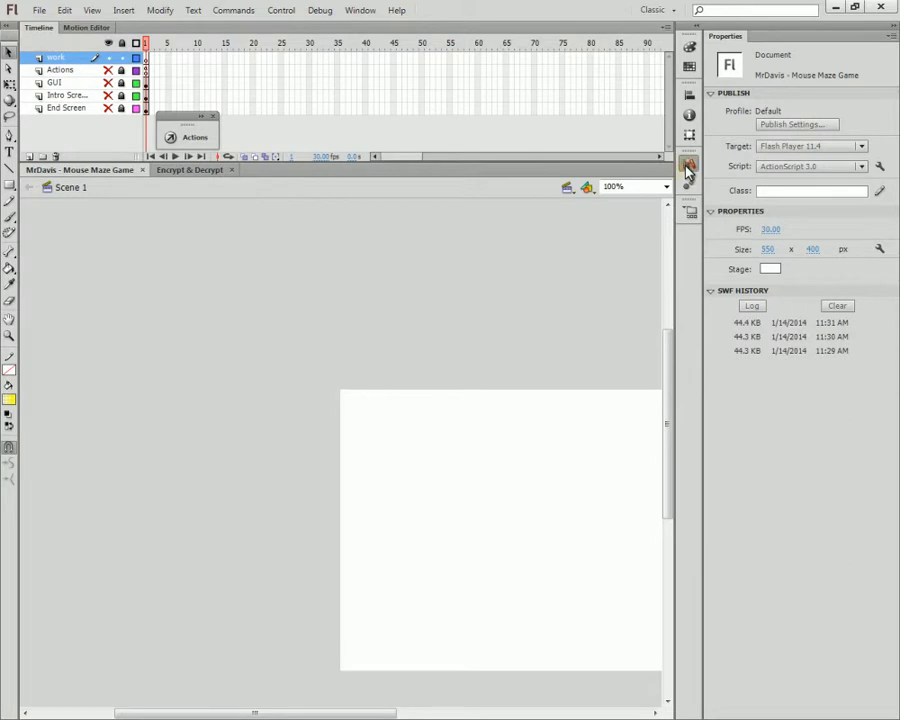
pyautogui.click(689, 164)
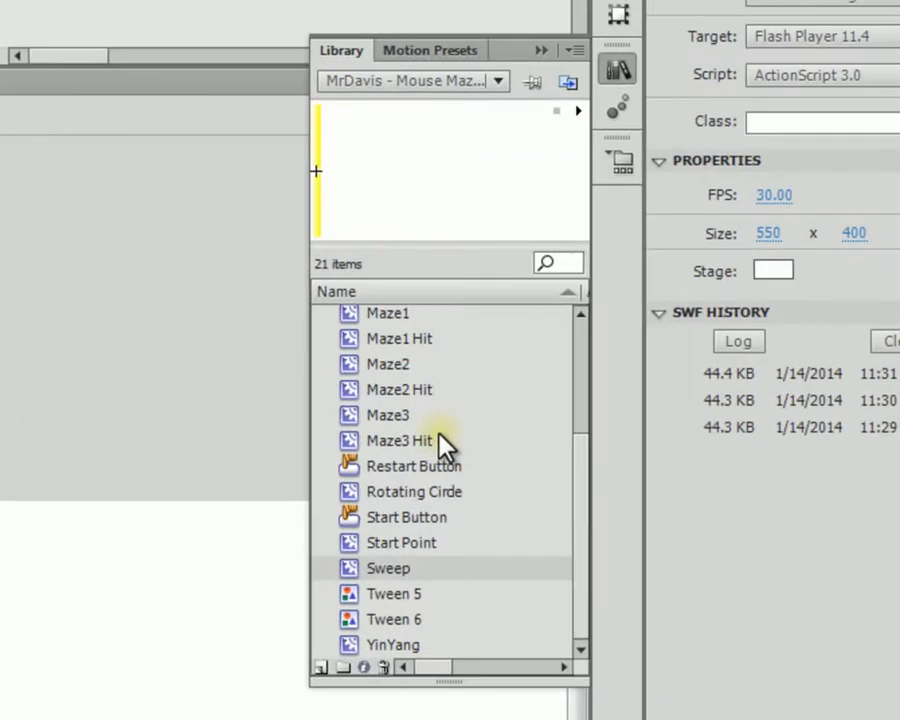
pyautogui.click(588, 344)
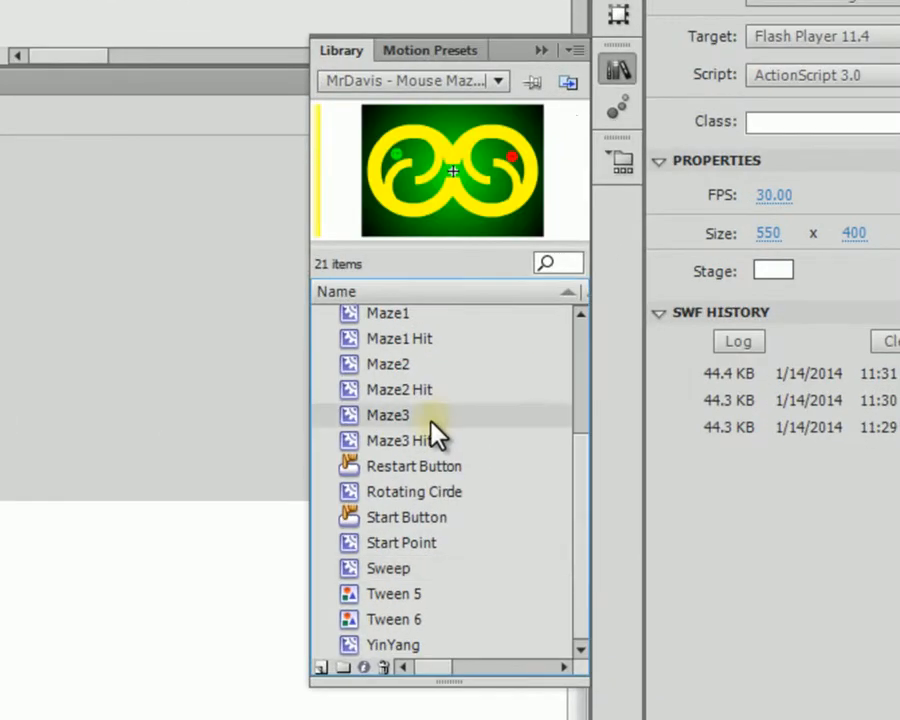
pyautogui.doubleClick(432, 233)
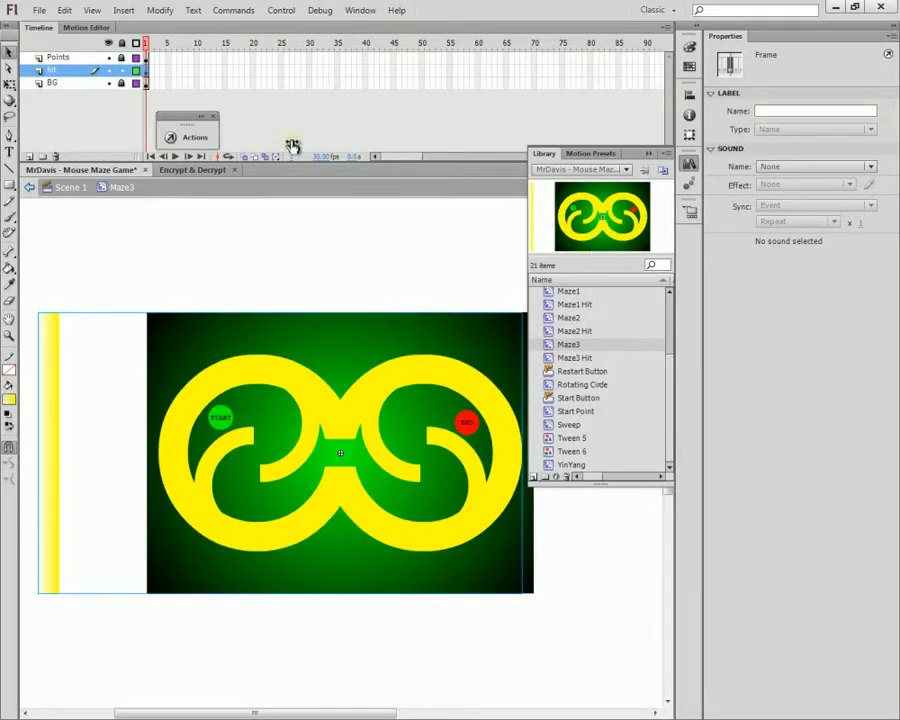
# - Add a new layer named Actions above the Points layer in the Maze3 clip
pyautogui.click(64, 58)
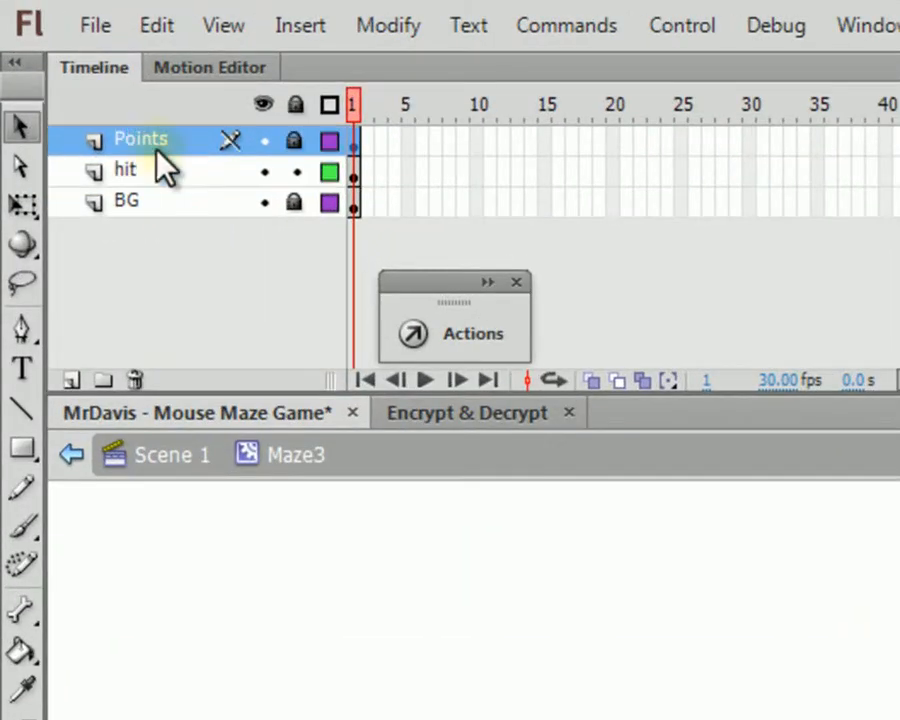
pyautogui.click(70, 379)
pyautogui.doubleClick(152, 141)
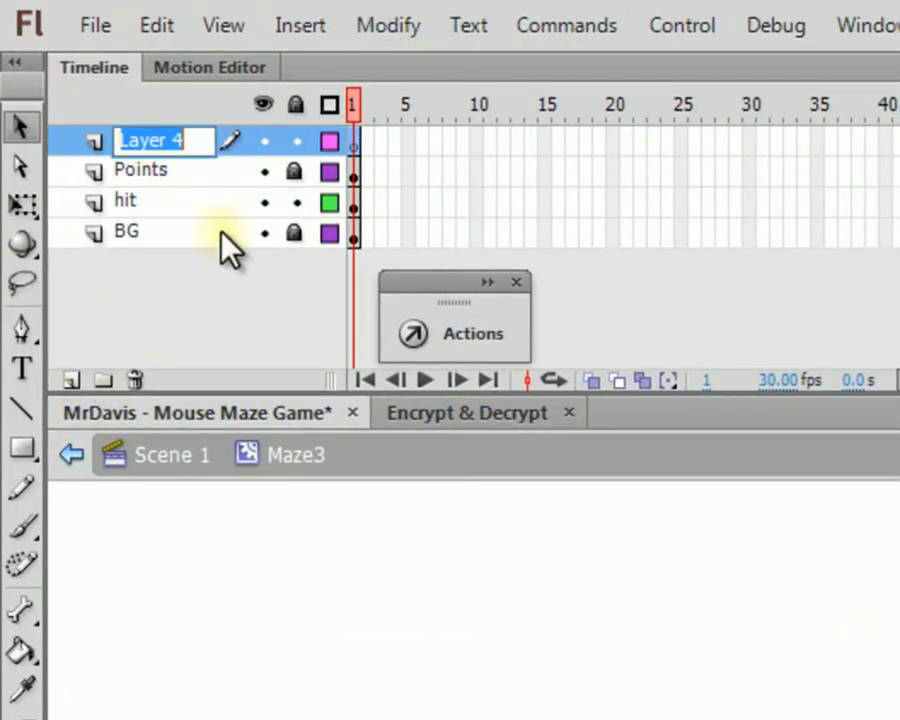
pyautogui.write('Actions')
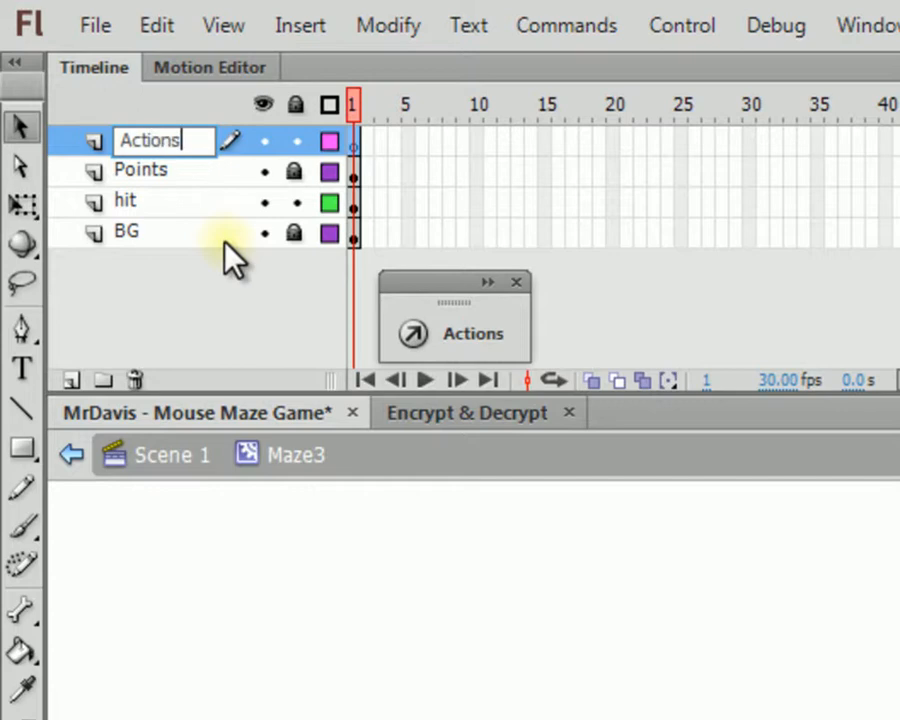
pyautogui.press('Return')
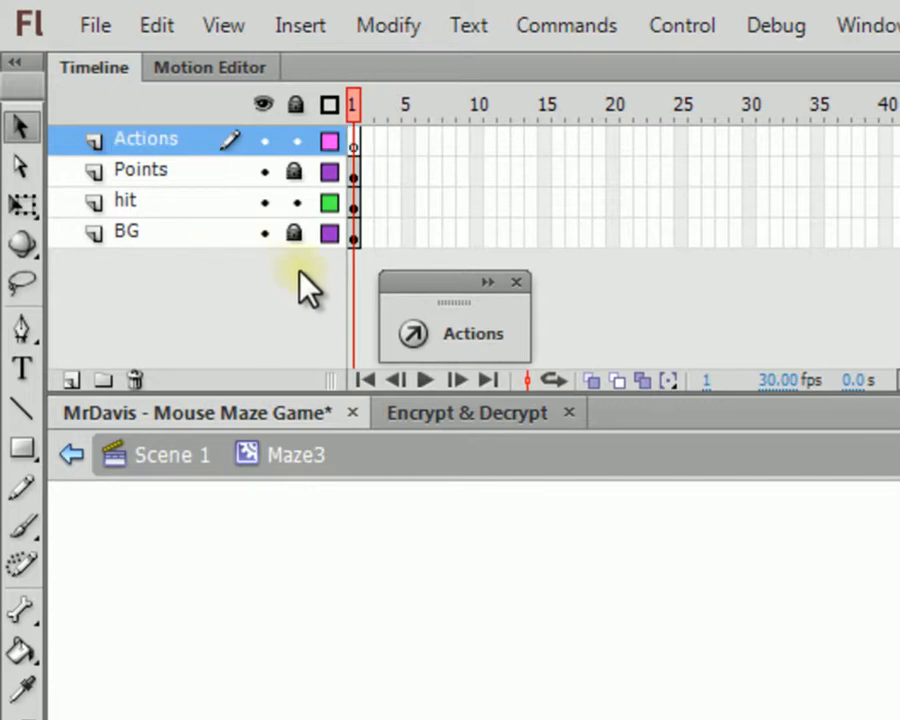
# - Write an empty function startAnimations():void with braces in the script of the Maze3 clip's Actions layer and close the script editor
pyautogui.click(462, 342)
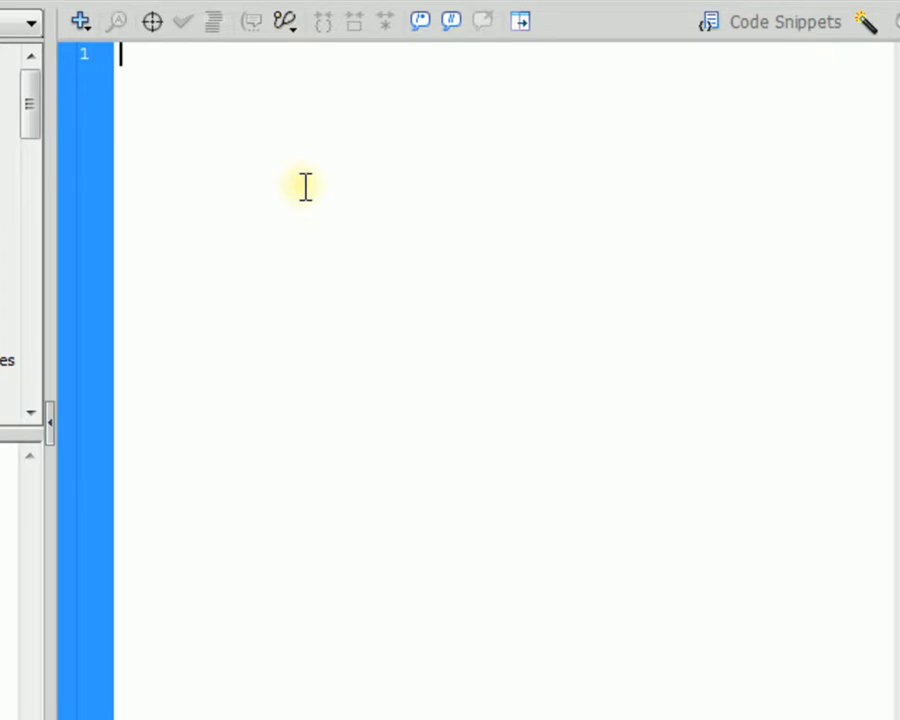
pyautogui.write('function s')
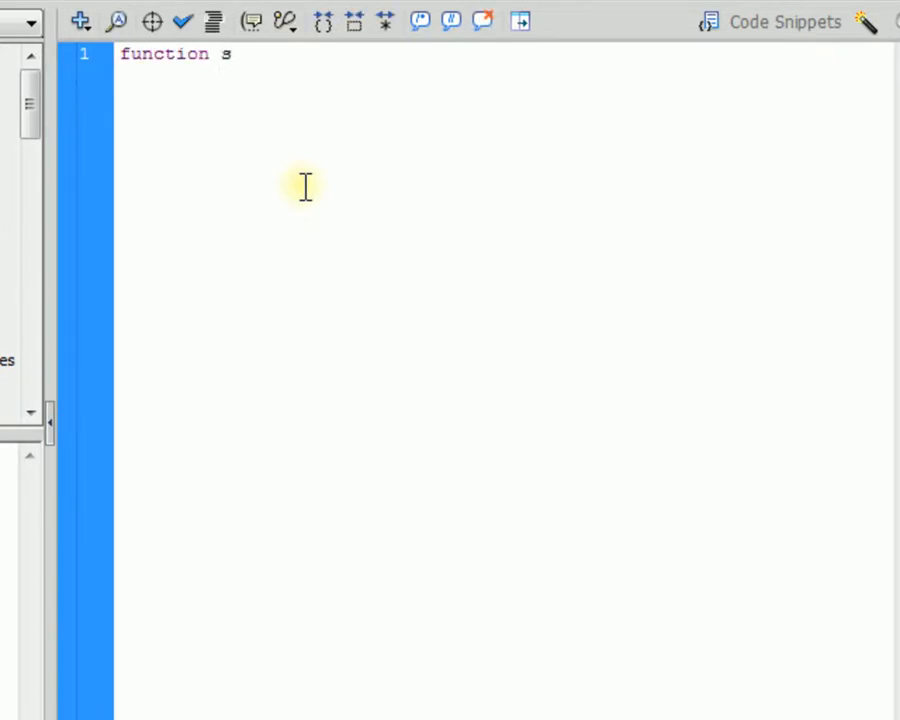
pyautogui.write('tartAnimat')
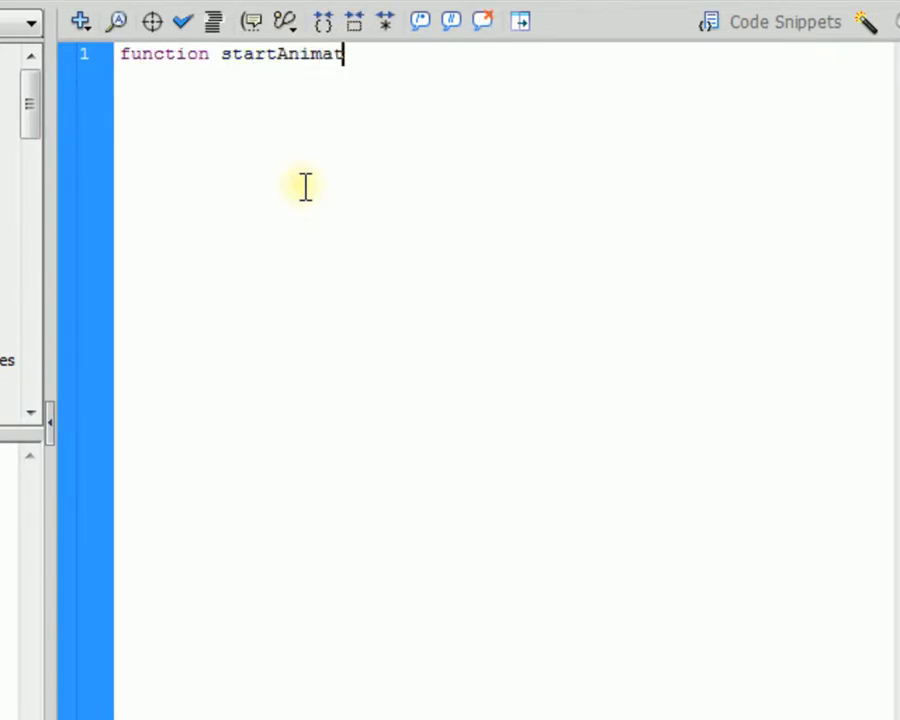
pyautogui.write('ions()')
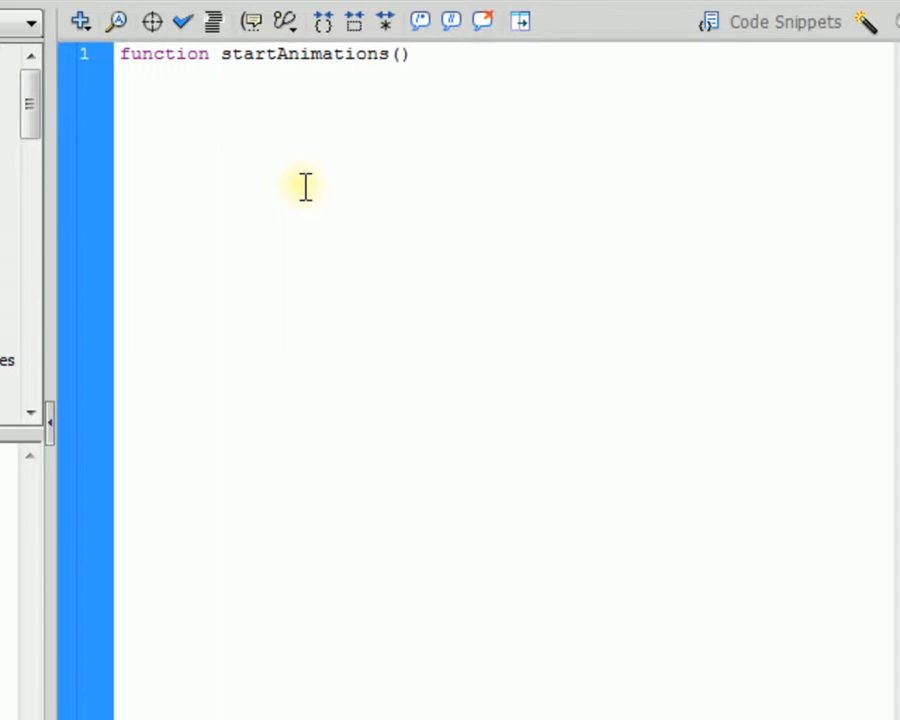
pyautogui.write(':void')
pyautogui.press('Return')
pyautogui.write('{')
pyautogui.press('Return')
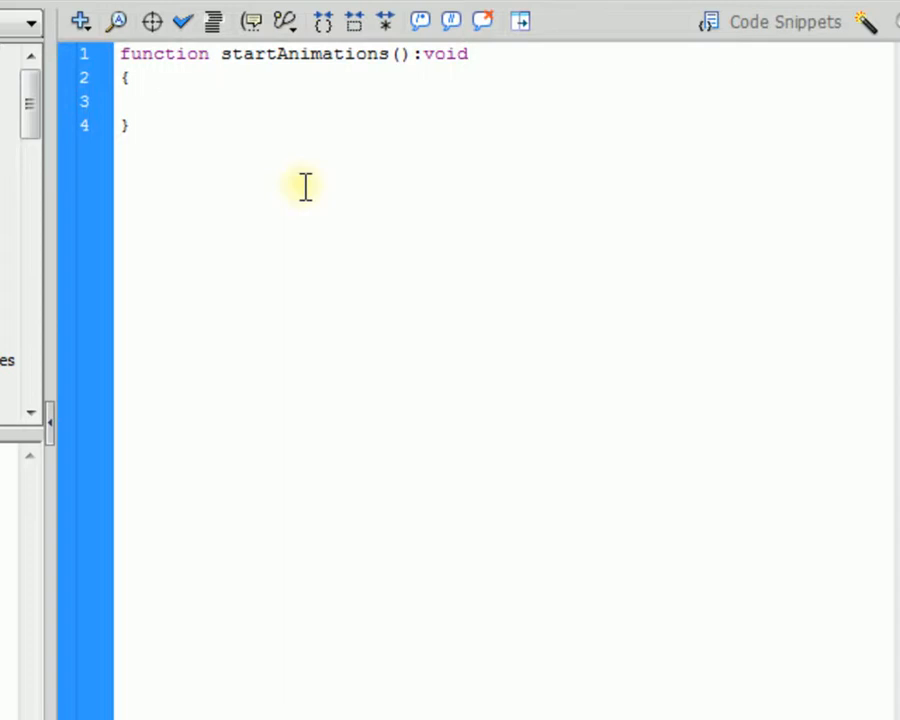
pyautogui.click(221, 157)
pyautogui.click(179, 105)
pyautogui.click(418, 285)
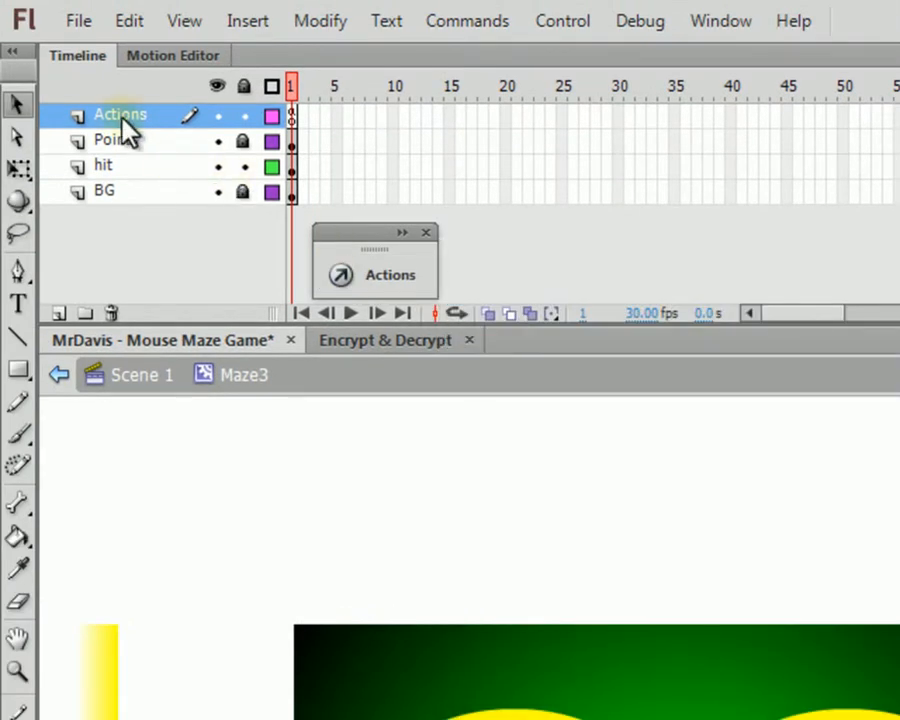
# - Copy the Actions layer of Maze3 and open the Maze2 movie clip from the library for editing
pyautogui.rightClick(122, 117)
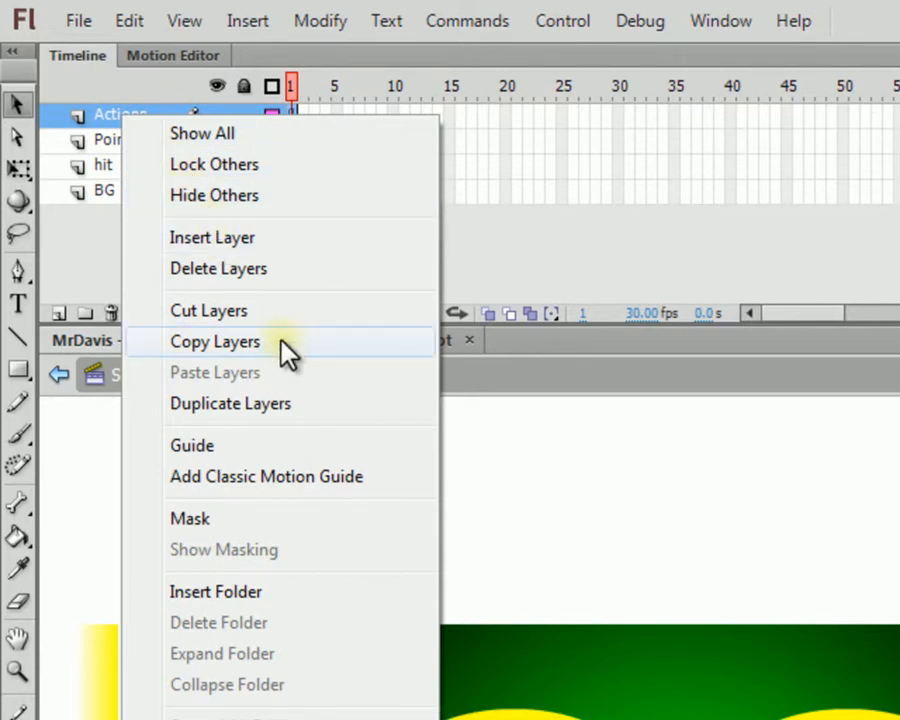
pyautogui.click(287, 343)
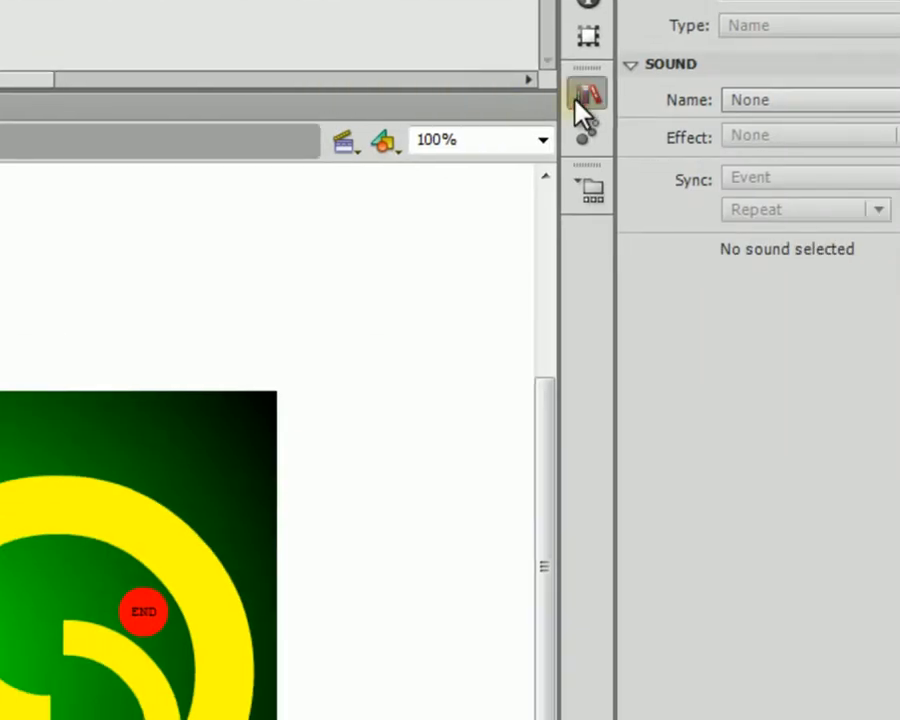
pyautogui.click(585, 95)
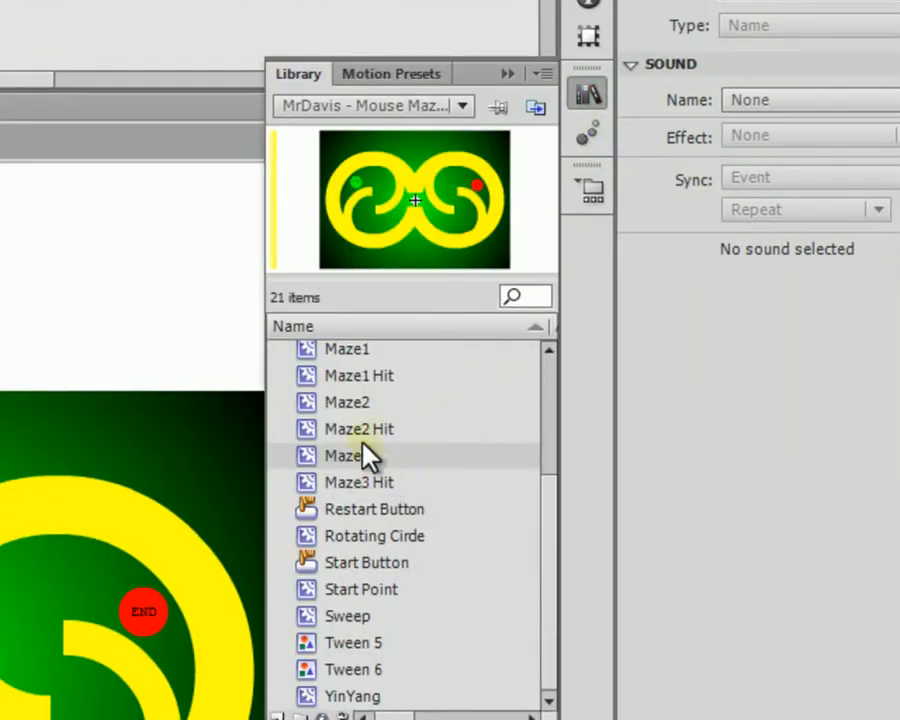
pyautogui.click(367, 403)
pyautogui.click(367, 403)
pyautogui.click(330, 430)
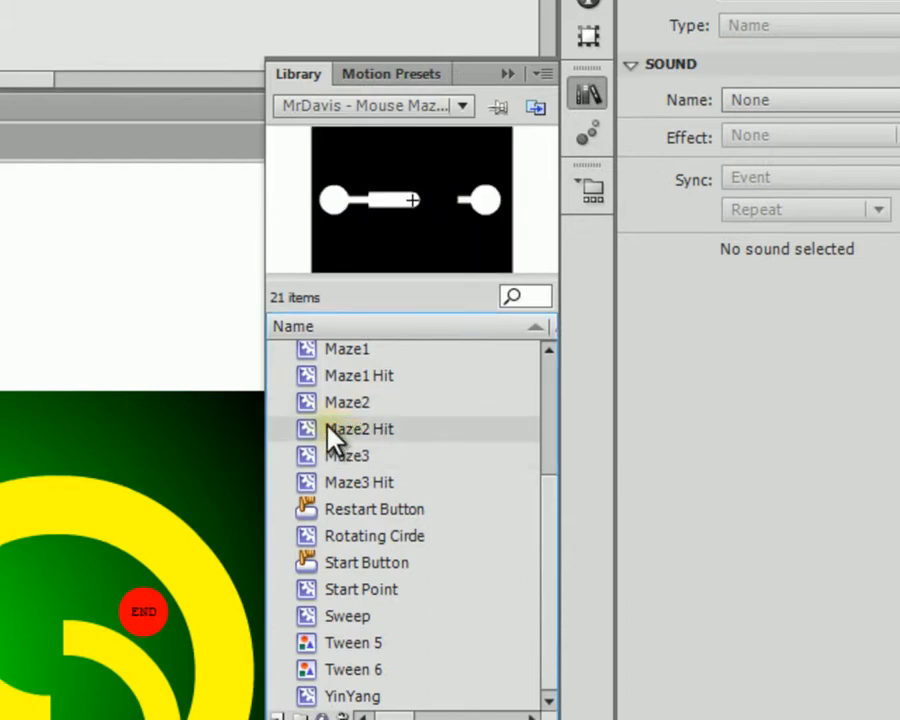
pyautogui.click(316, 412)
pyautogui.doubleClick(367, 252)
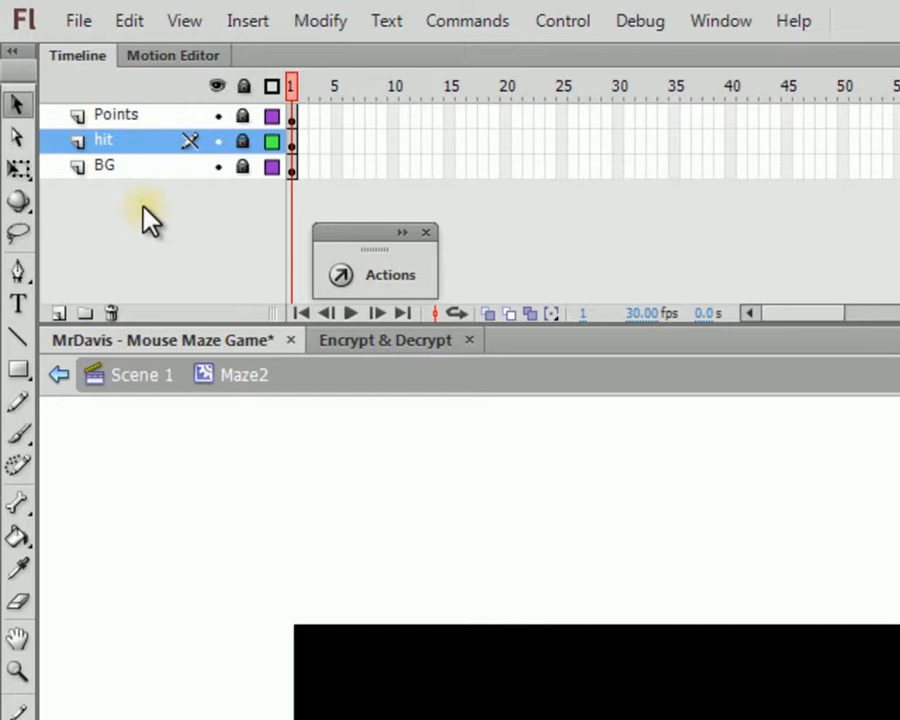
# - Paste the copied Actions layer above the Points layer in Maze2 and check its script
pyautogui.rightClick(122, 112)
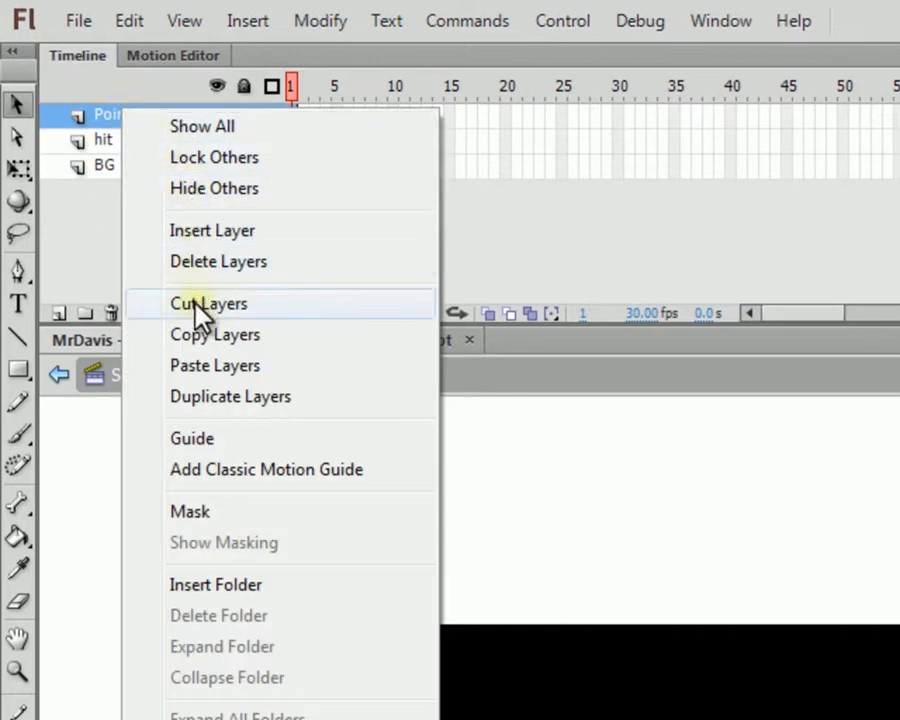
pyautogui.click(210, 370)
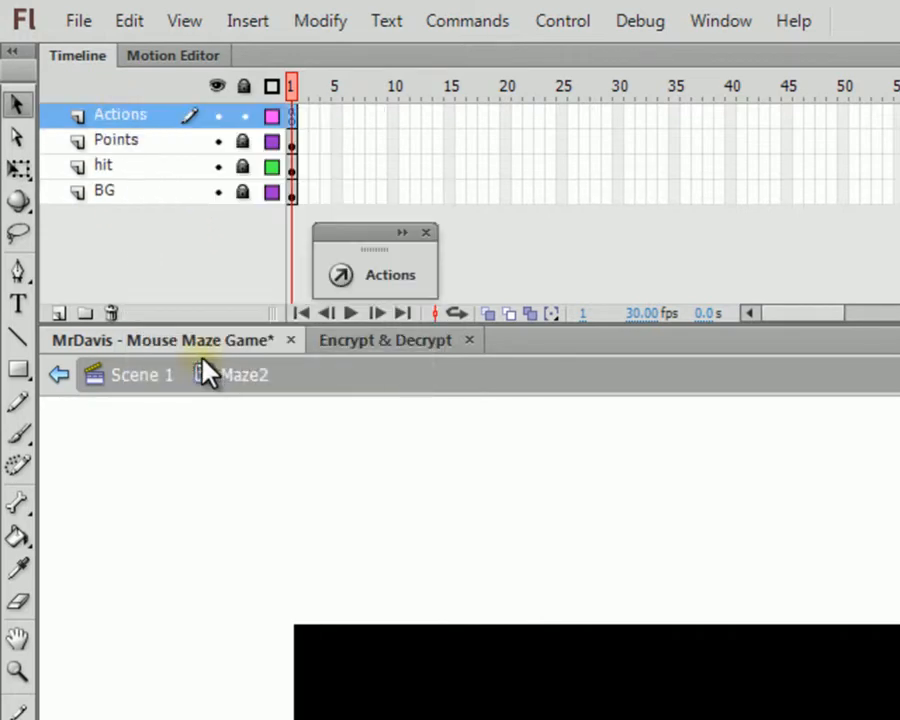
pyautogui.click(379, 284)
pyautogui.click(349, 208)
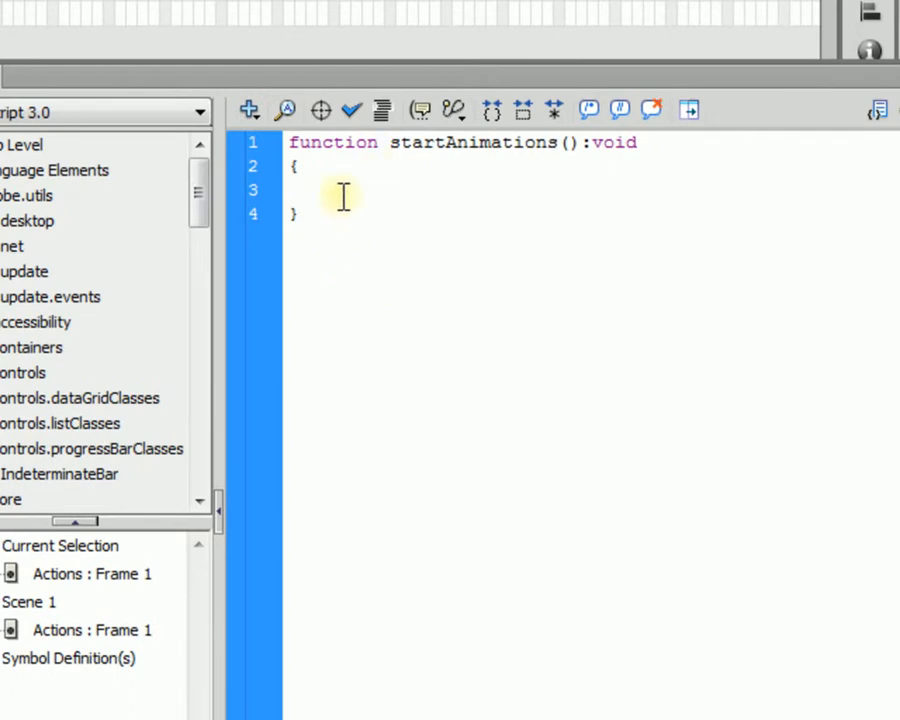
pyautogui.click(897, 66)
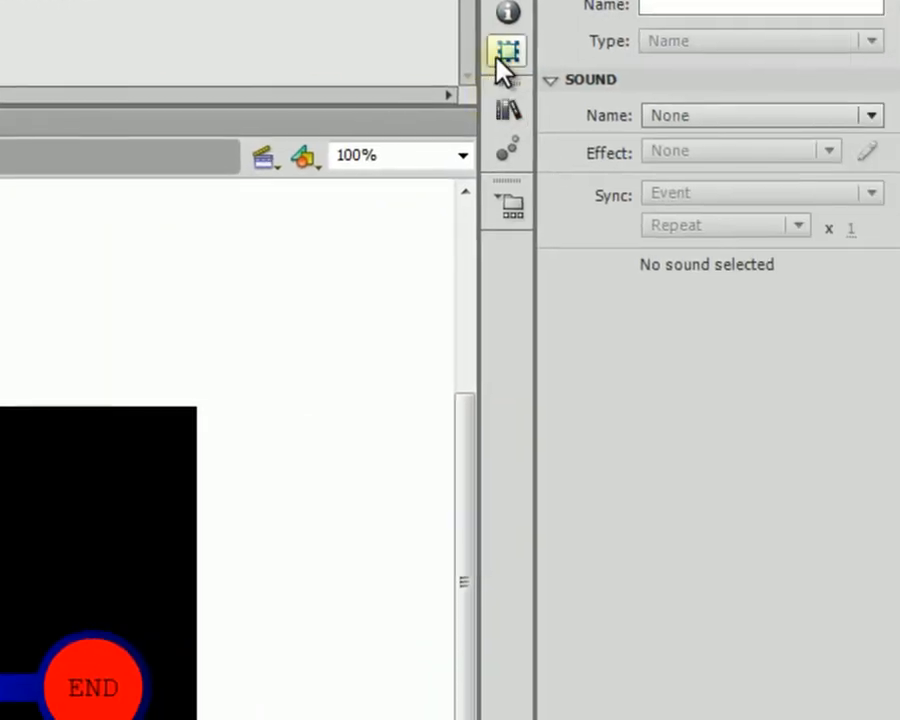
# - Open the Maze1 movie clip from the library for editing
pyautogui.click(858, 145)
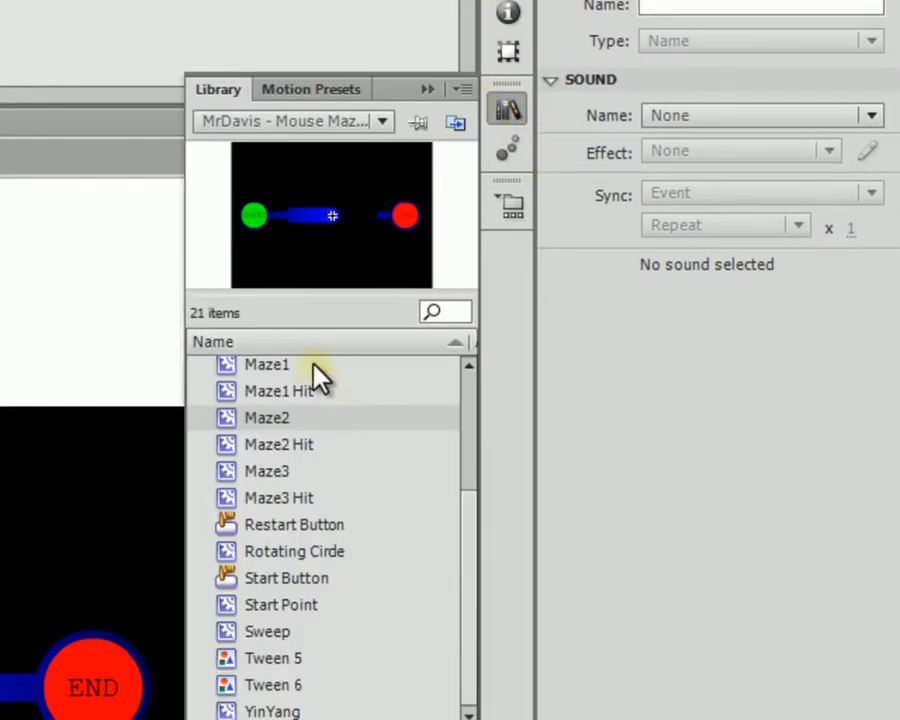
pyautogui.scroll(3, 314, 370)
pyautogui.click(358, 446)
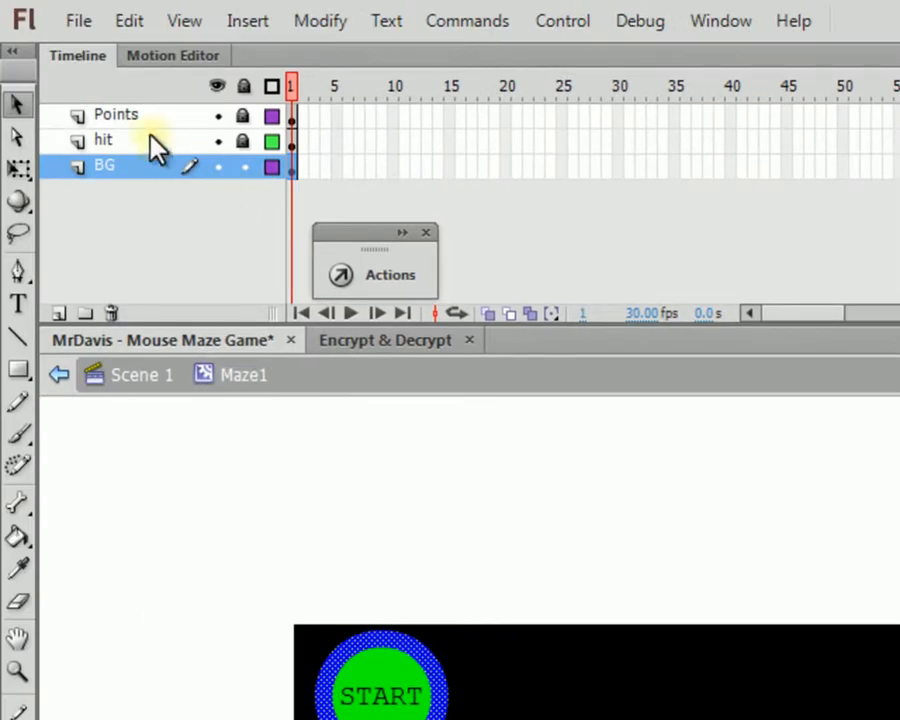
# - Paste the copied Actions layer above the Points layer in Maze1 and check its startAnimations script
pyautogui.click(130, 116)
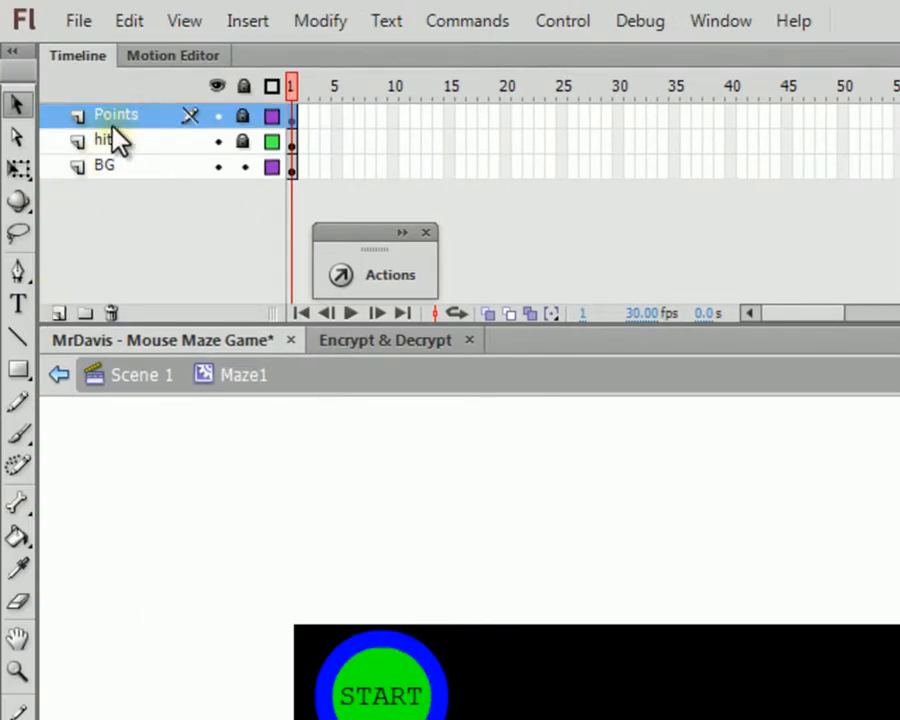
pyautogui.rightClick(150, 125)
pyautogui.click(242, 382)
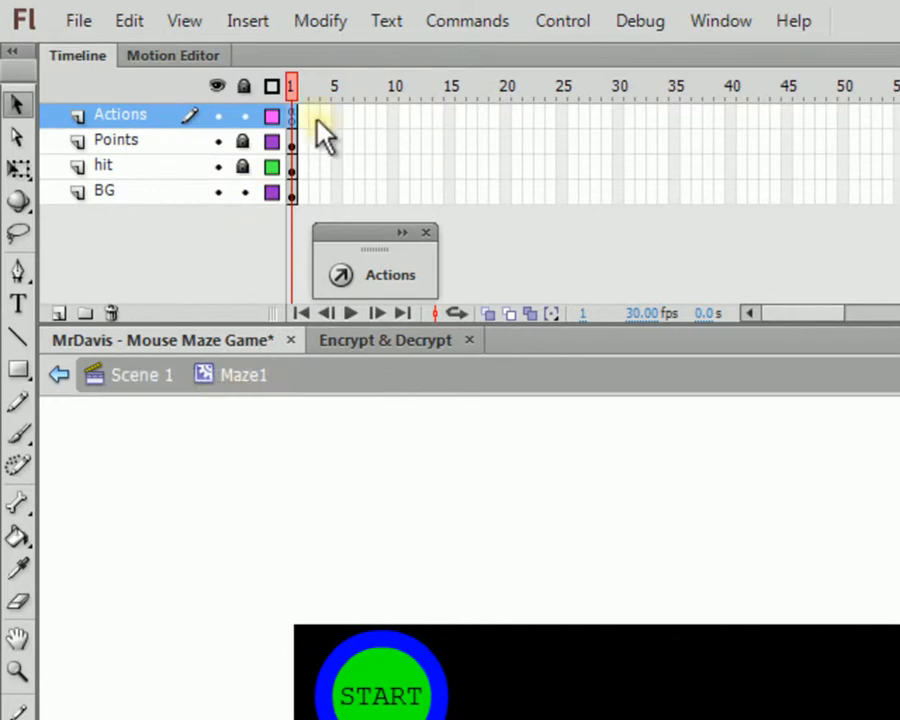
pyautogui.click(390, 278)
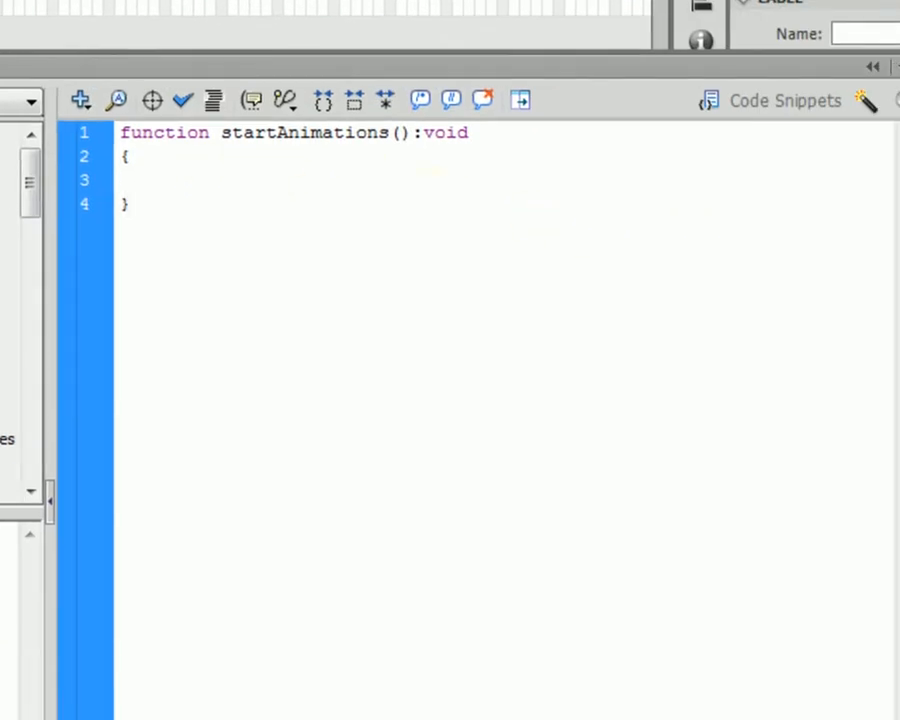
pyautogui.press('F9')
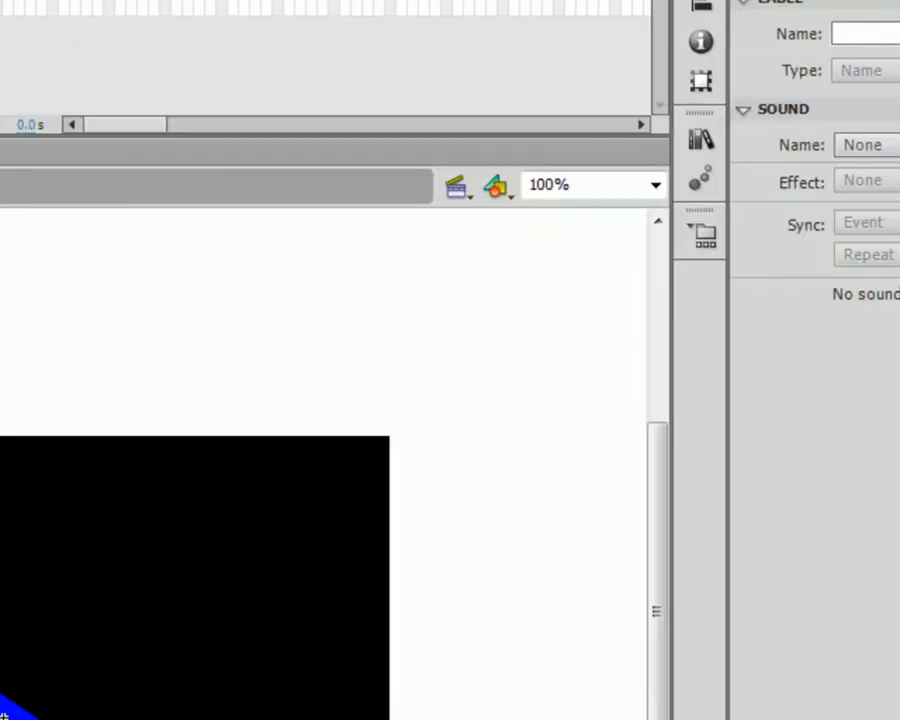
pyautogui.press('F9')
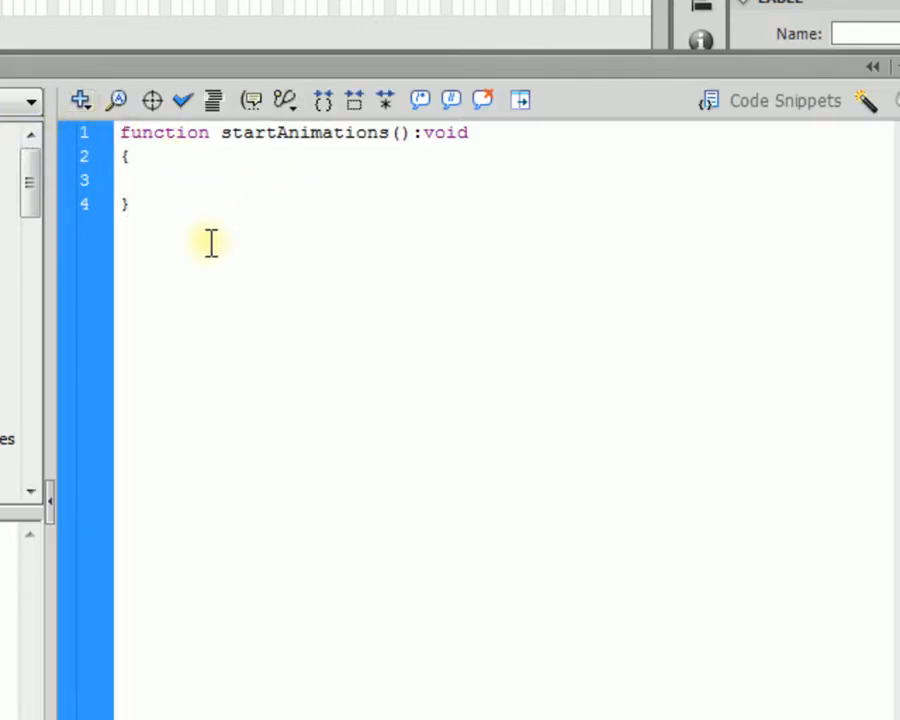
pyautogui.press('F9')
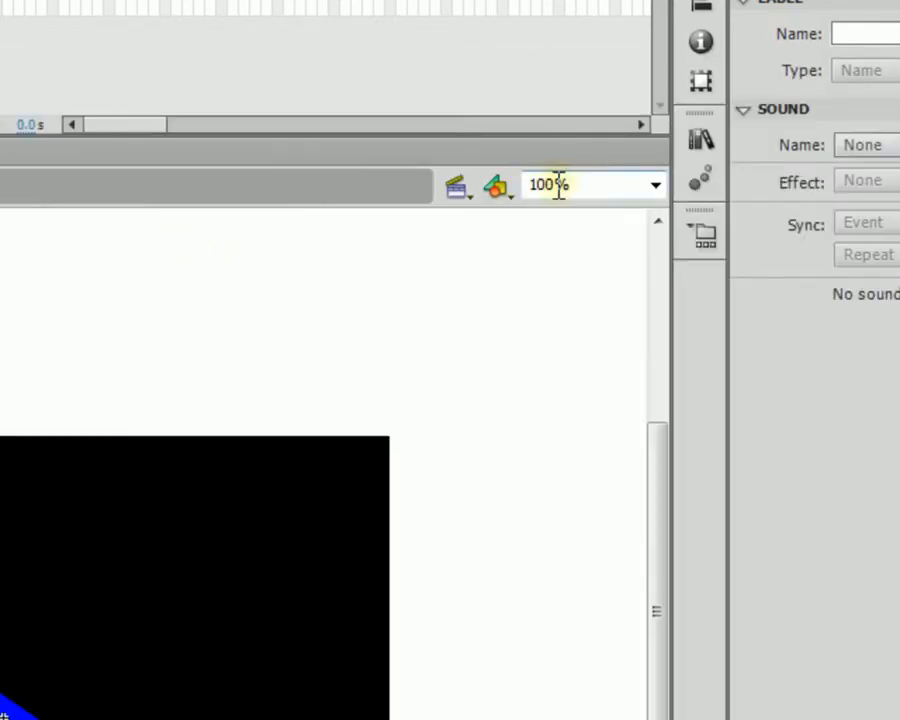
# - Reopen the Maze3 movie clip from the library and enter its nested Maze3 Hit clip for editing in place
pyautogui.click(703, 141)
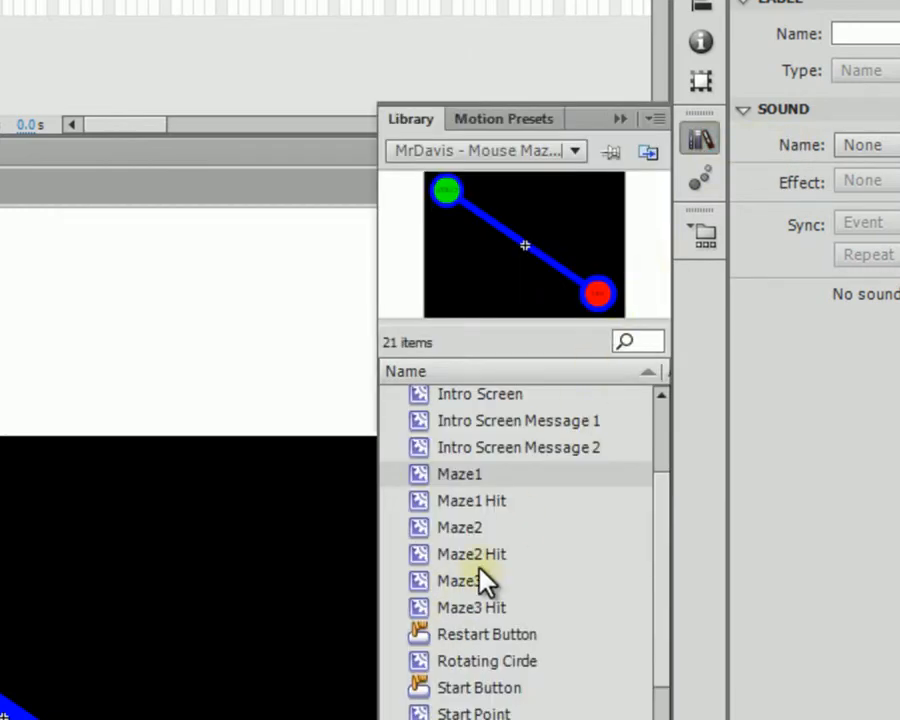
pyautogui.click(480, 580)
pyautogui.doubleClick(528, 295)
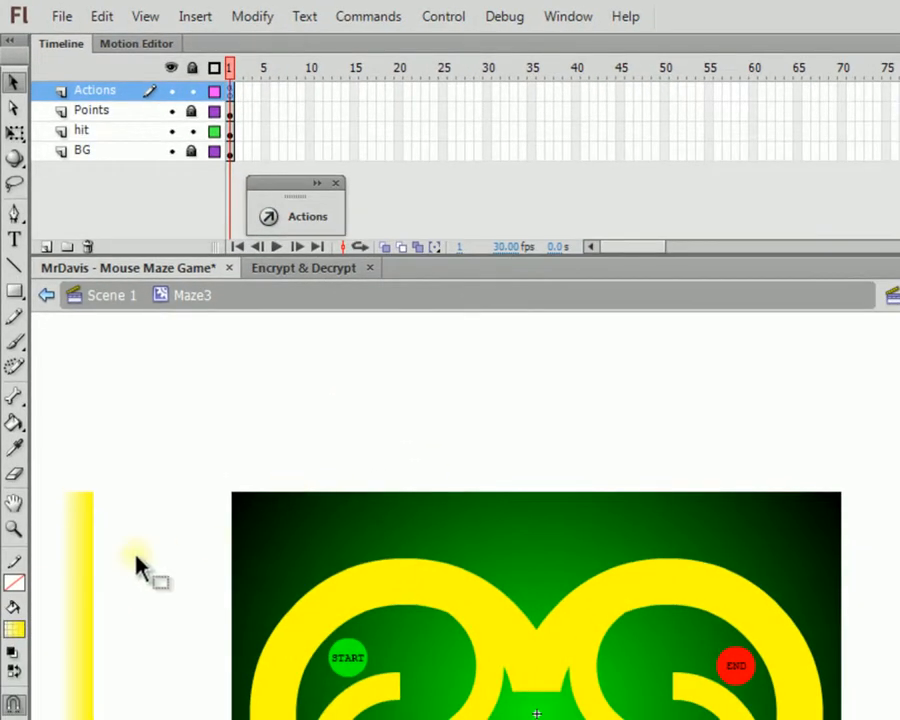
pyautogui.click(123, 695)
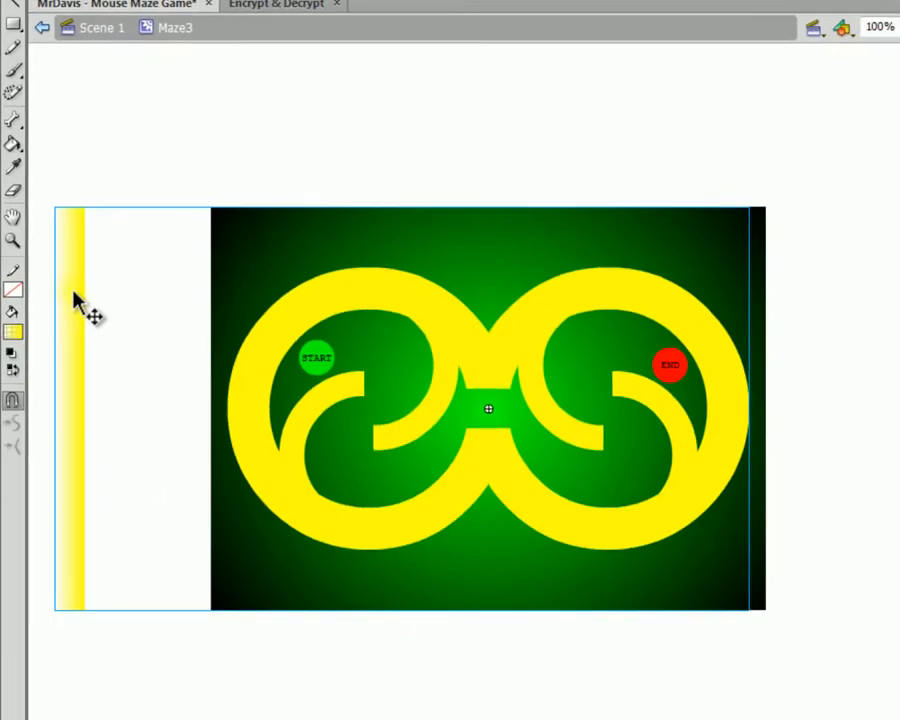
pyautogui.doubleClick(80, 300)
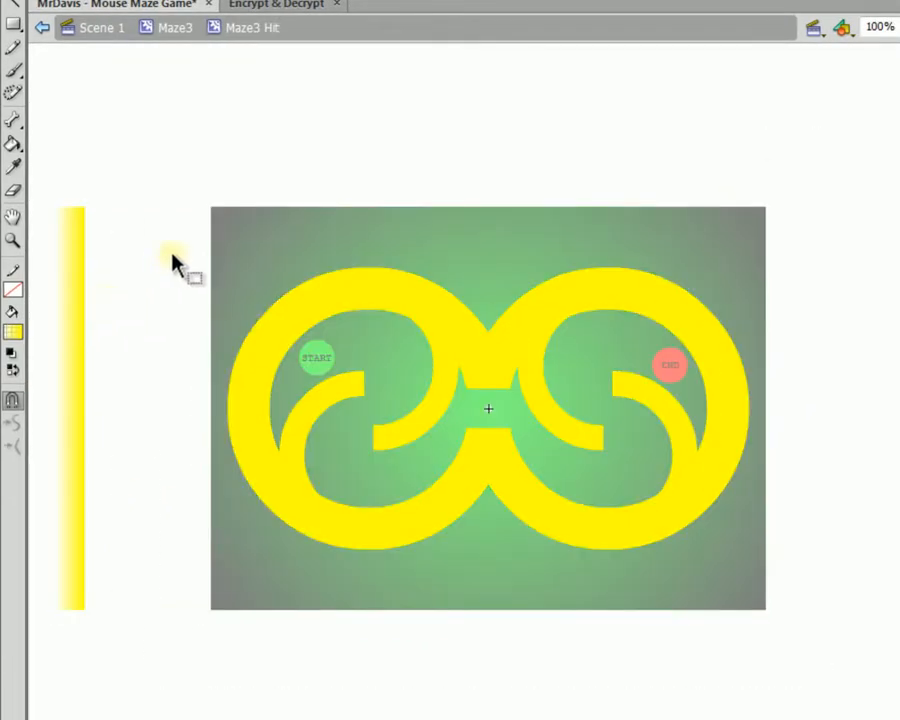
# - Give the yellow sweeping bar the instance name sweep and return to the Maze3 clip
pyautogui.click(75, 278)
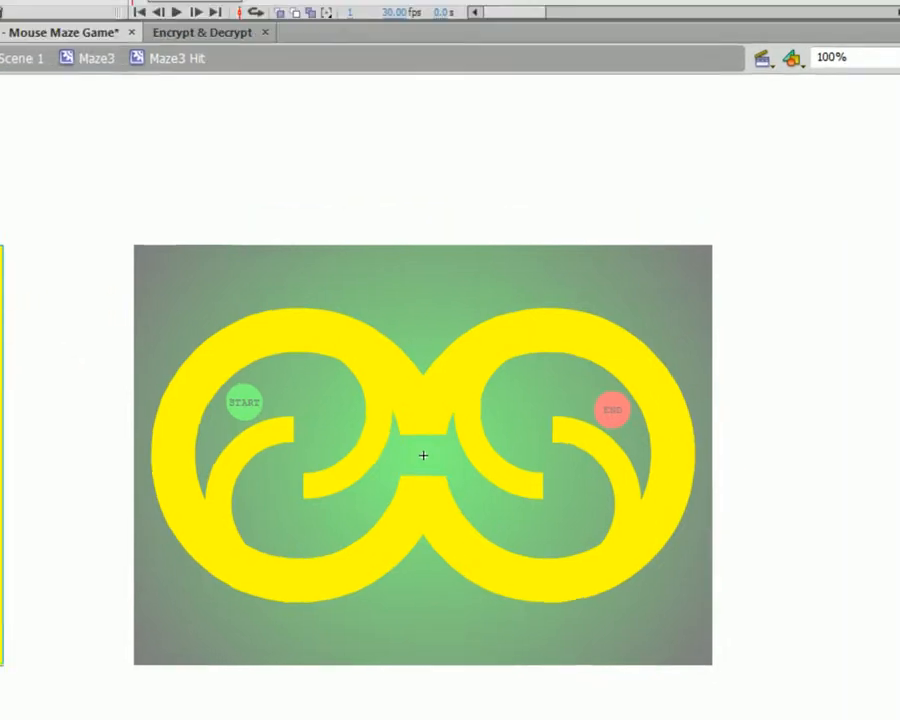
pyautogui.click(772, 121)
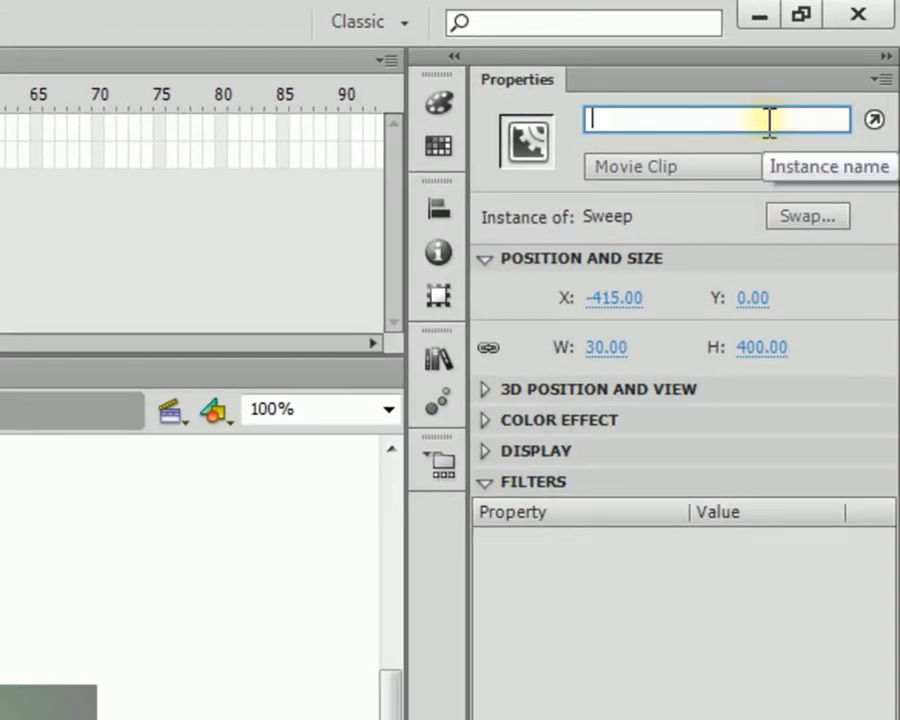
pyautogui.write('sweep')
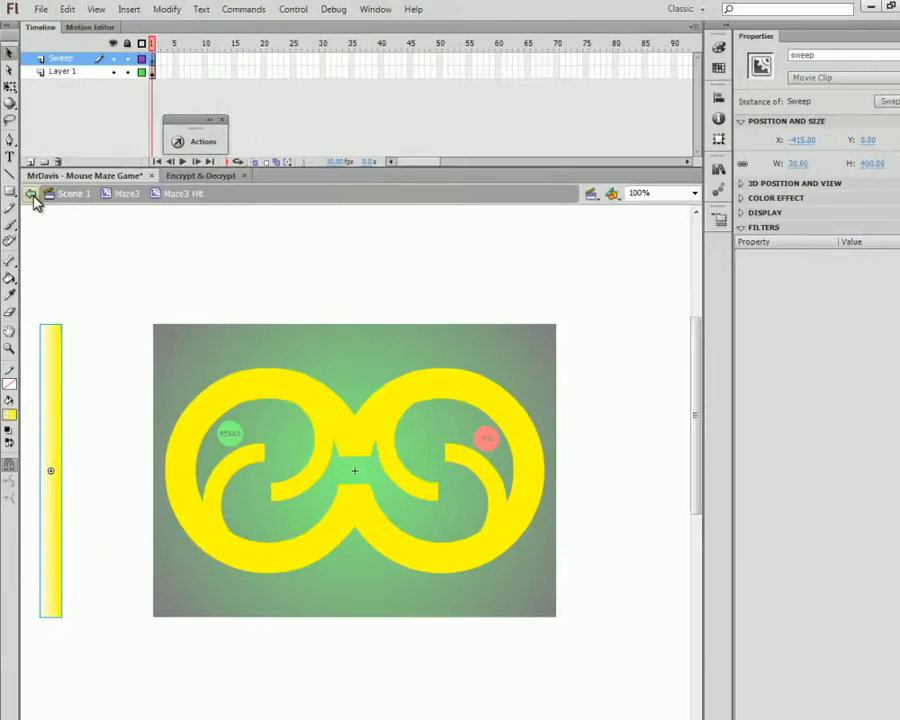
pyautogui.click(35, 197)
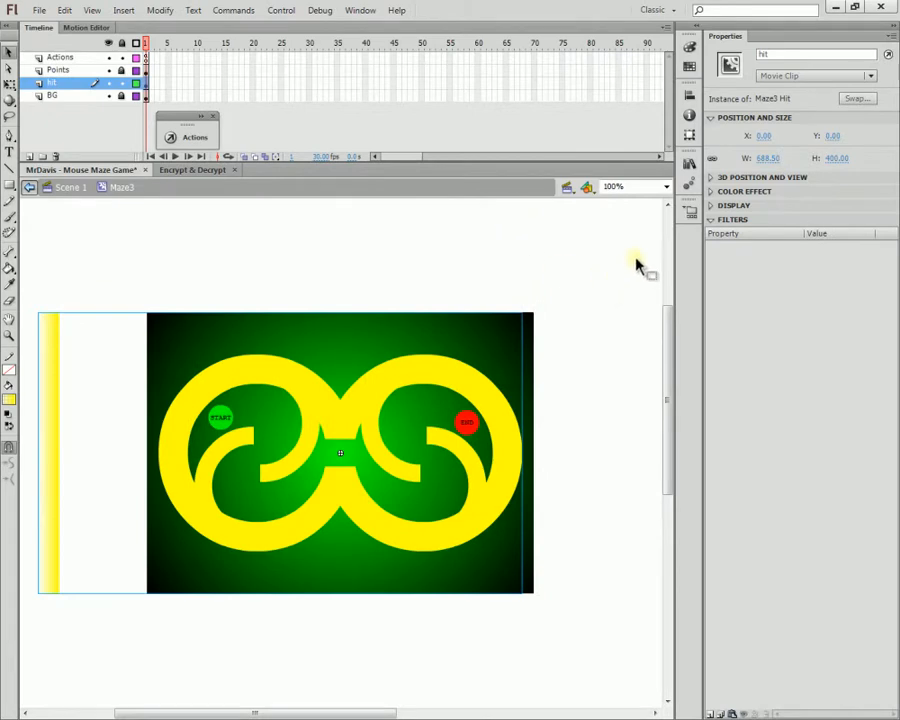
# - Add the call hit.sweep.play() inside the startAnimations function on frame 1 of Maze3's Actions layer
pyautogui.click(146, 57)
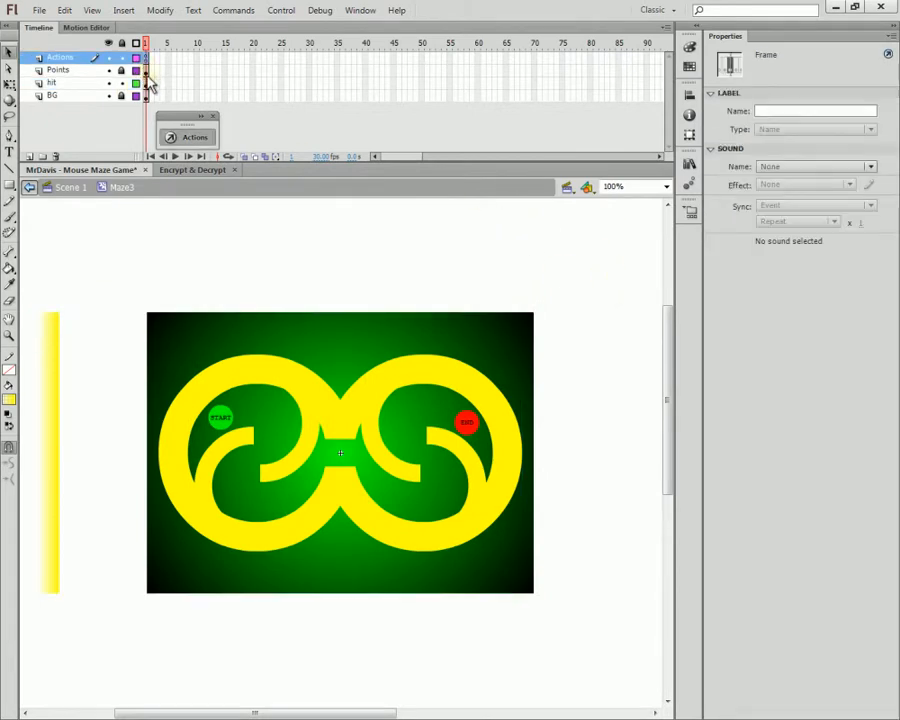
pyautogui.click(190, 137)
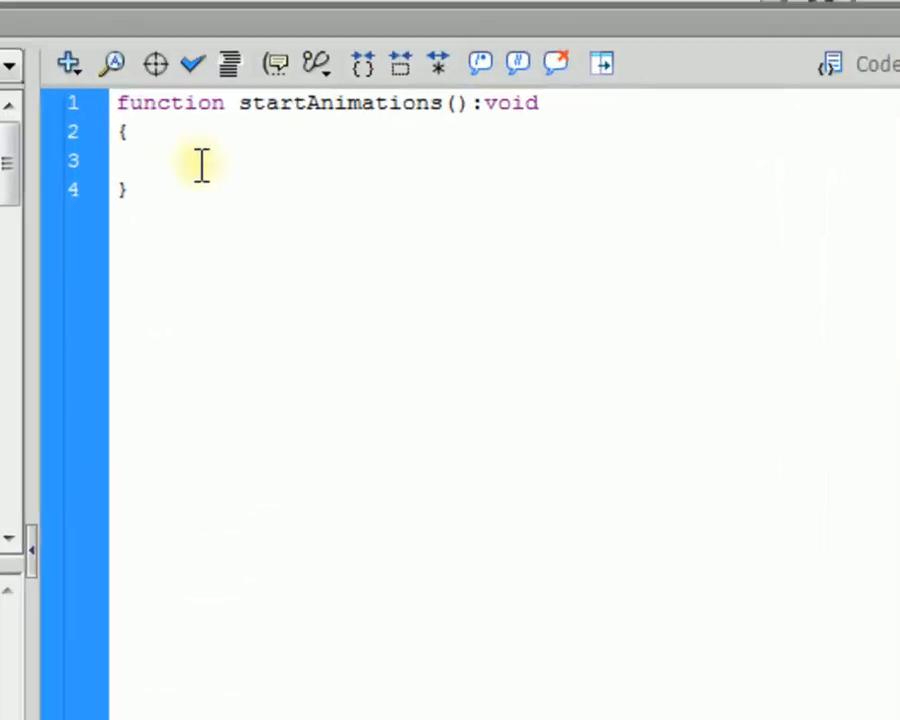
pyautogui.write('hit.sweep')
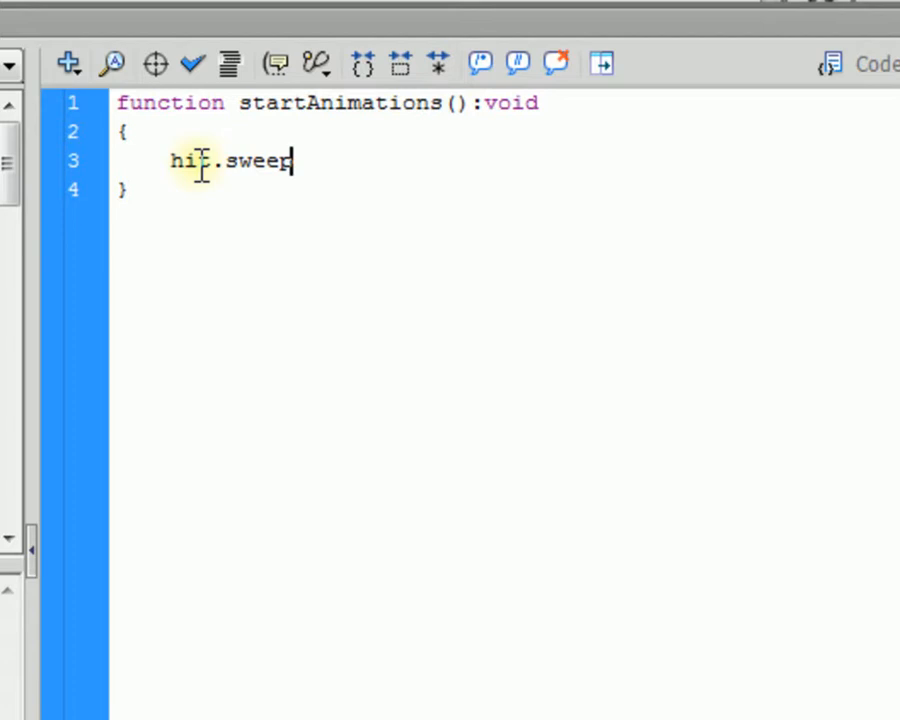
pyautogui.write('.play()')
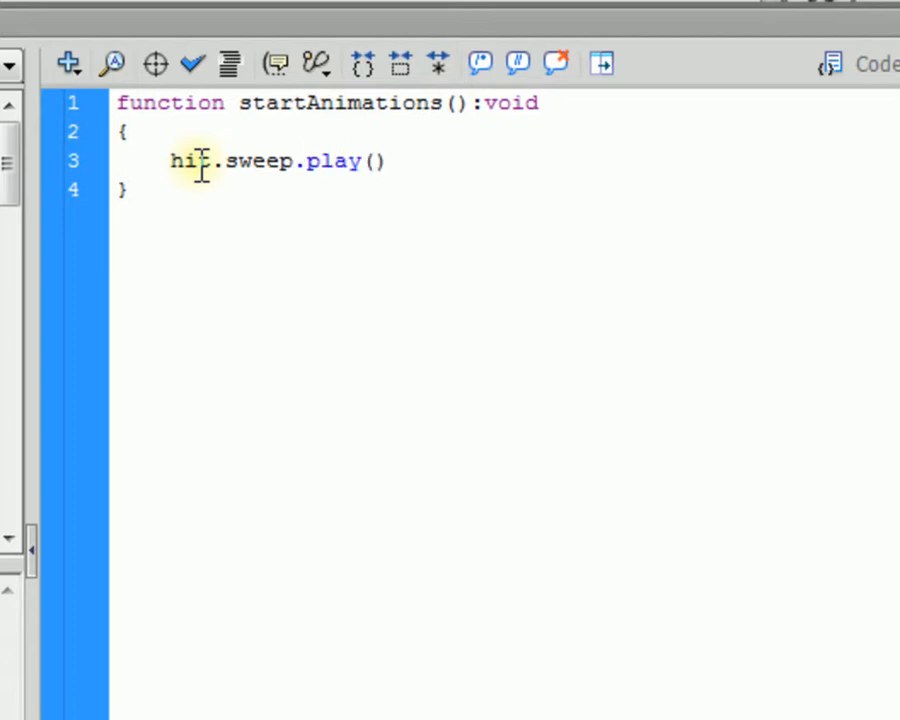
# - End the hit.sweep.play() line in Maze3's startAnimations function with a semicolon and save the file
pyautogui.write(';')
pyautogui.hotkey('ctrl', 's')
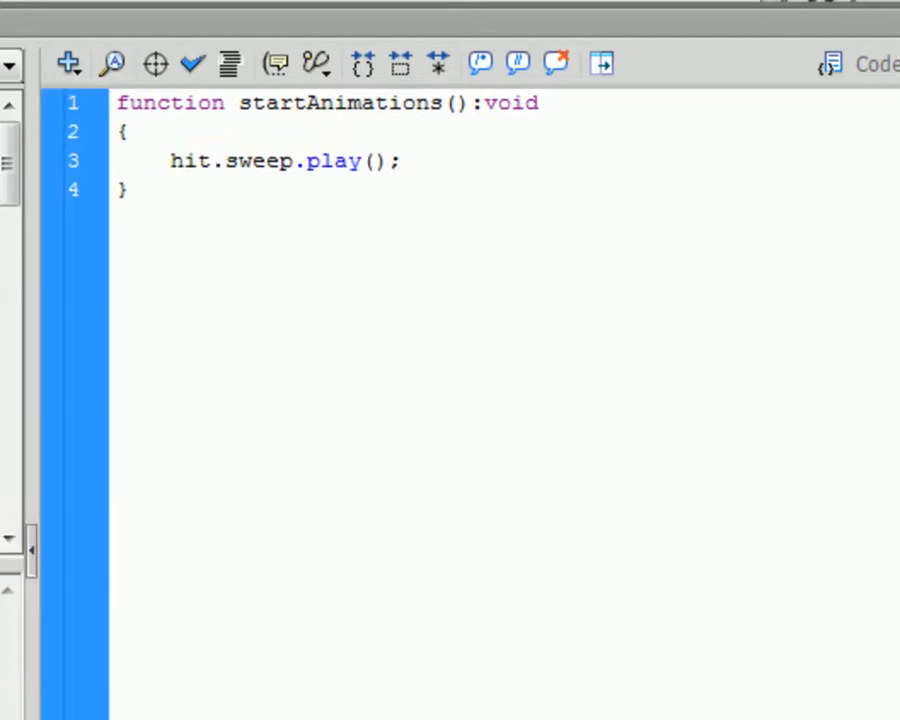
# - Test the movie on maze 3 in a widened player window to check the sweeping bar before the level starts
pyautogui.hotkey('ctrl', 'Return')
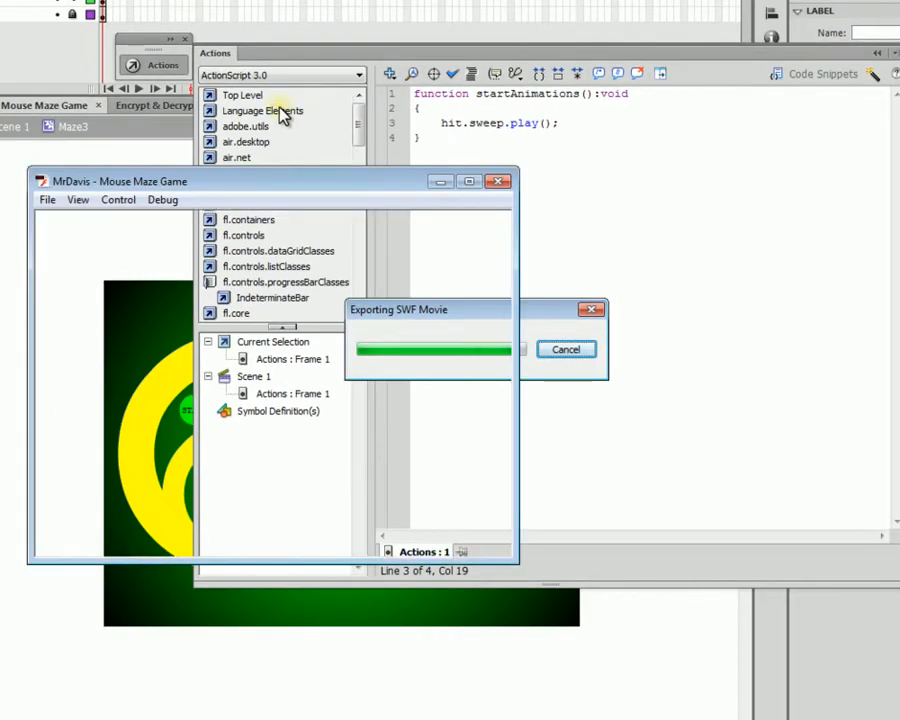
pyautogui.click(312, 537)
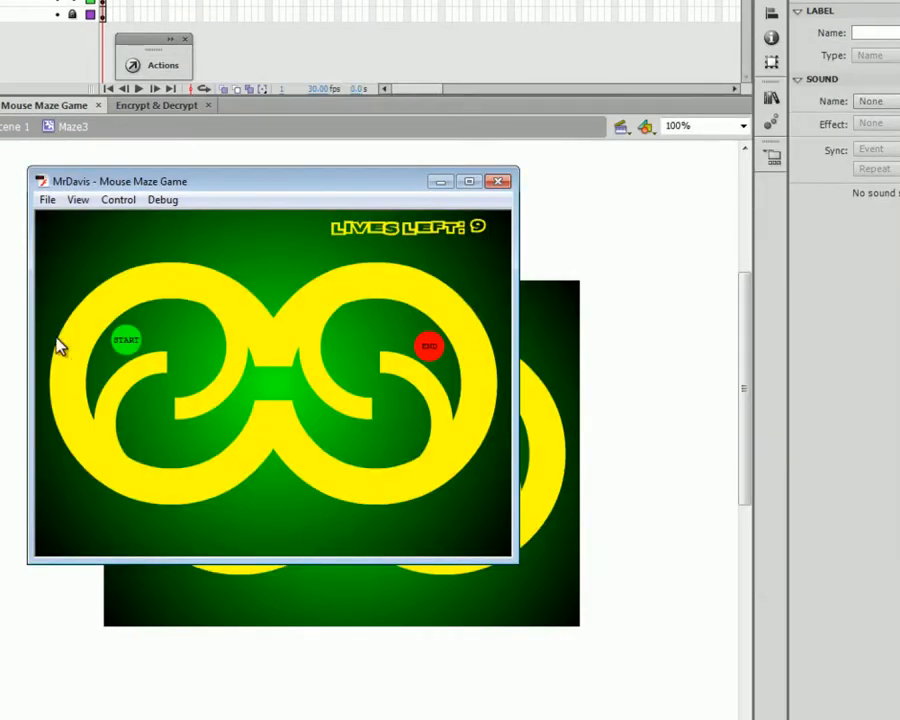
pyautogui.moveTo(29, 344); pyautogui.dragTo(0, 342)
pyautogui.moveTo(198, 181); pyautogui.dragTo(573, 184)
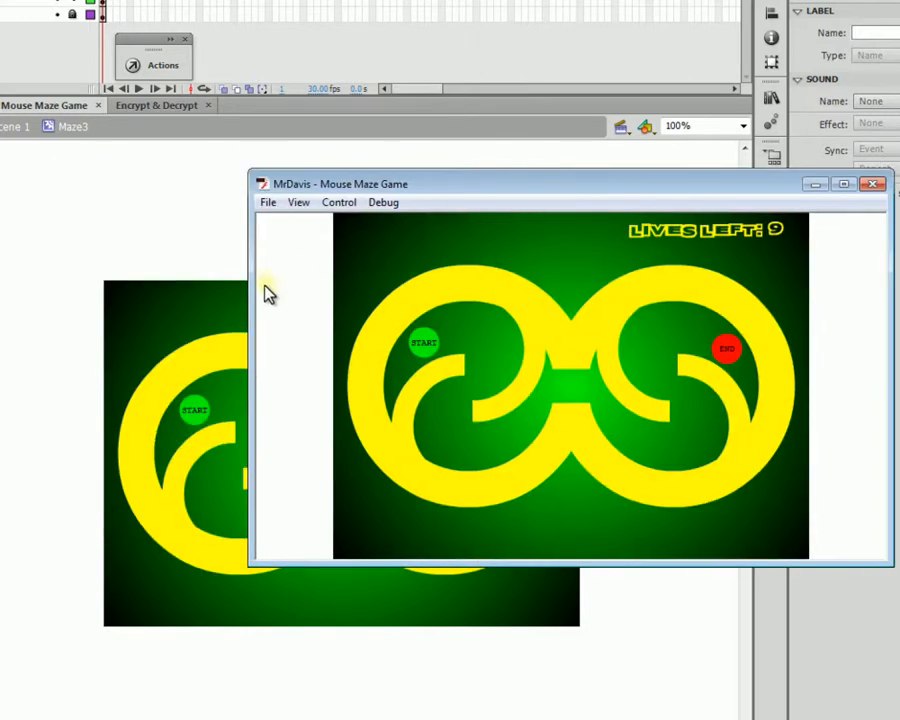
pyautogui.moveTo(253, 296); pyautogui.dragTo(95, 301)
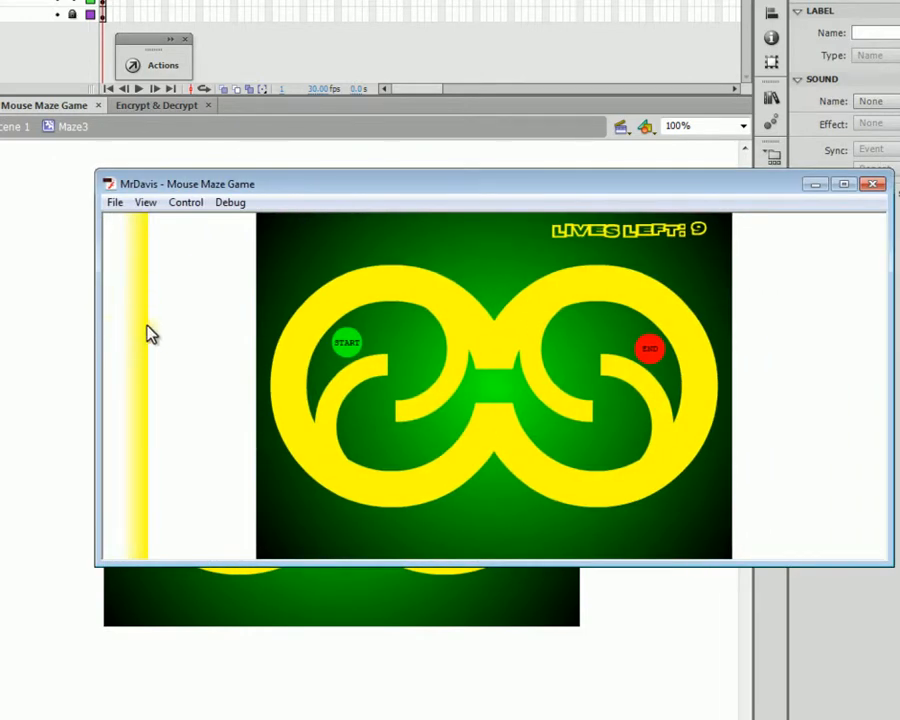
pyautogui.click(872, 184)
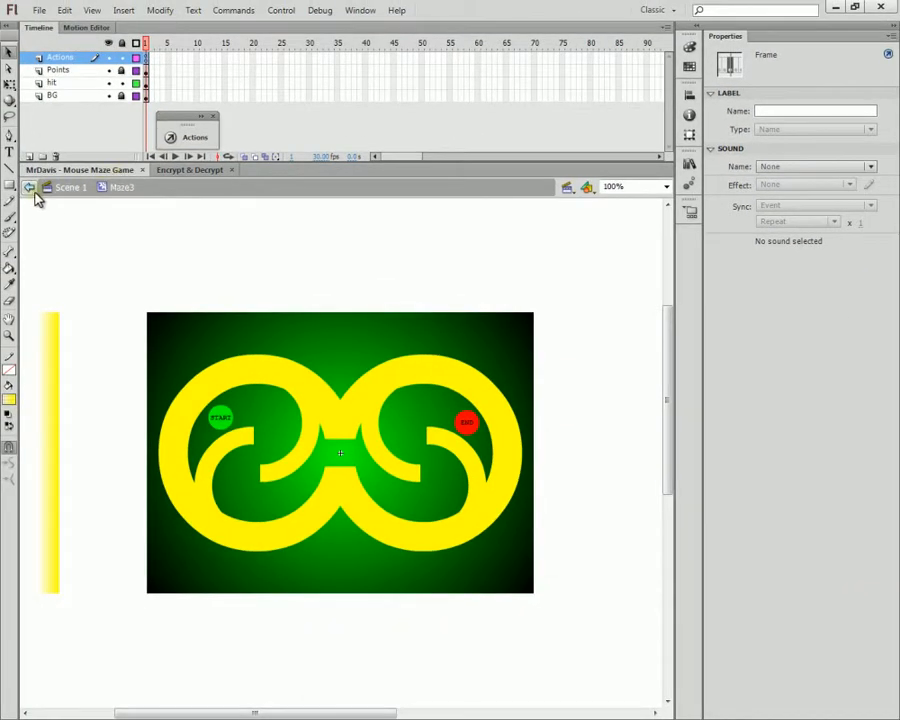
# - Return to Scene 1, delete the work layer and open the script on frame 1 of the Actions layer
pyautogui.click(70, 189)
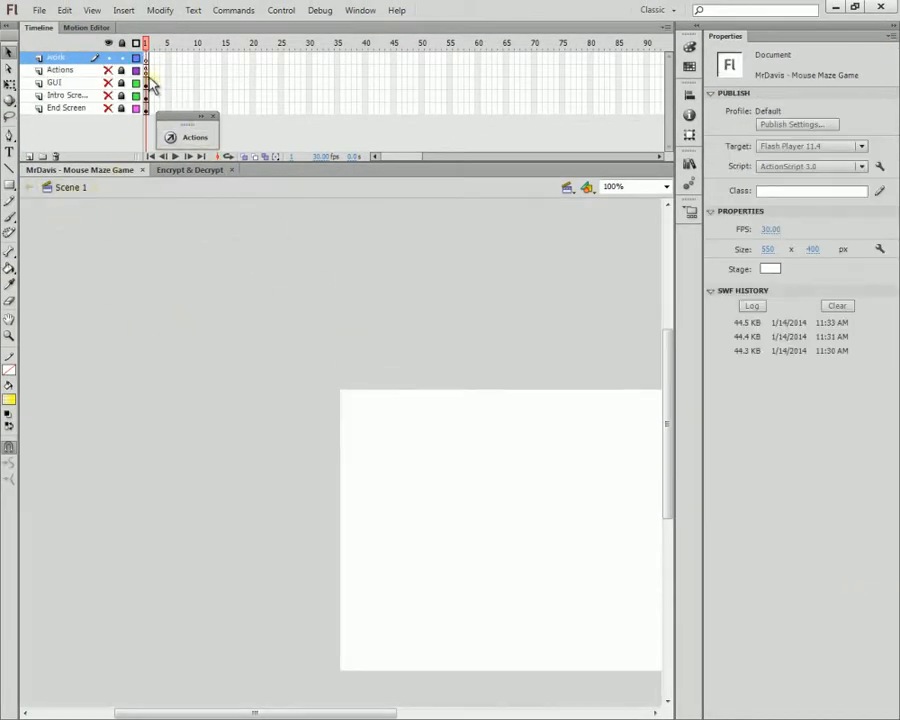
pyautogui.click(56, 157)
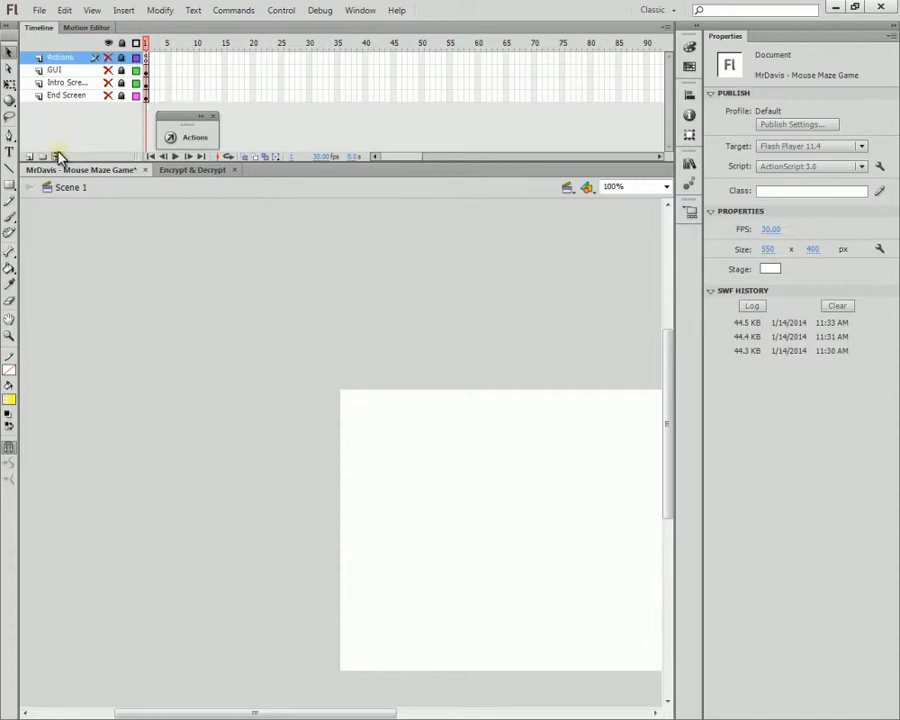
pyautogui.click(146, 58)
pyautogui.click(190, 139)
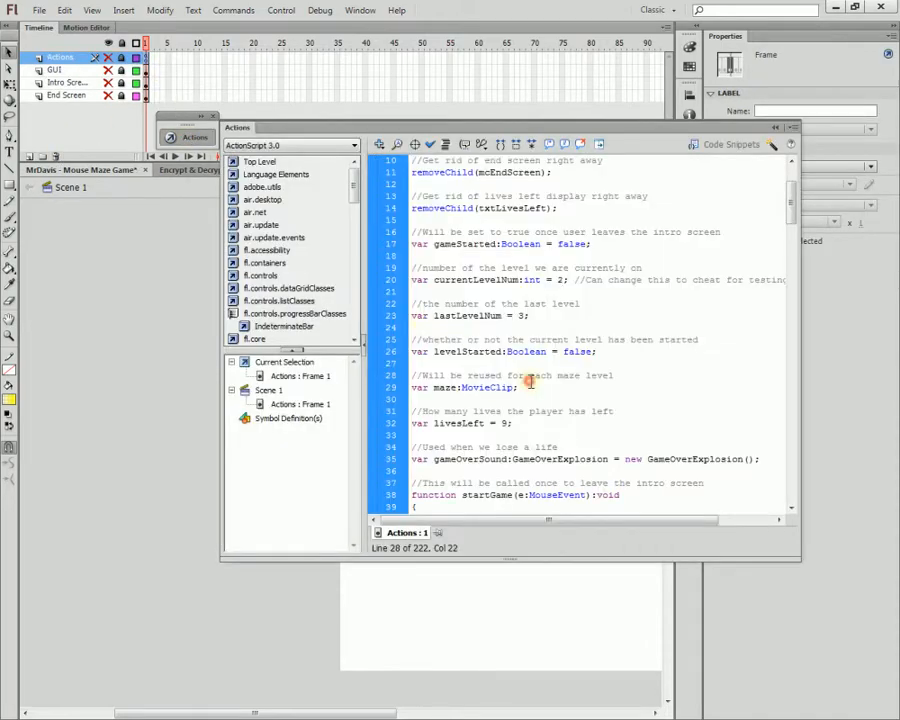
# - Look through the main script and search for startLevel to locate that function's definition
pyautogui.scroll(-6, 530, 380)
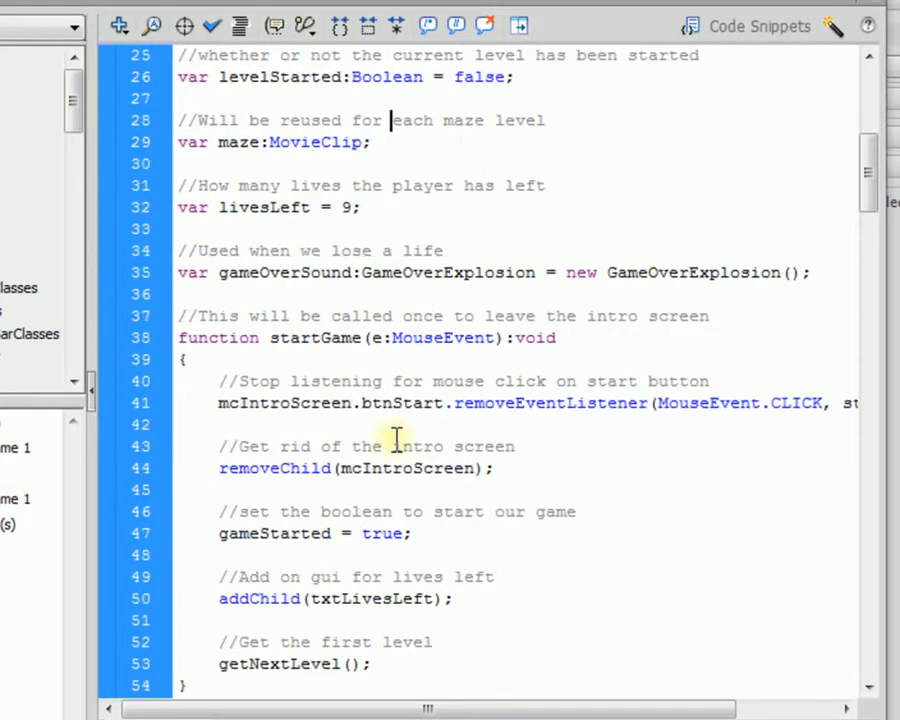
pyautogui.scroll(-6, 397, 440)
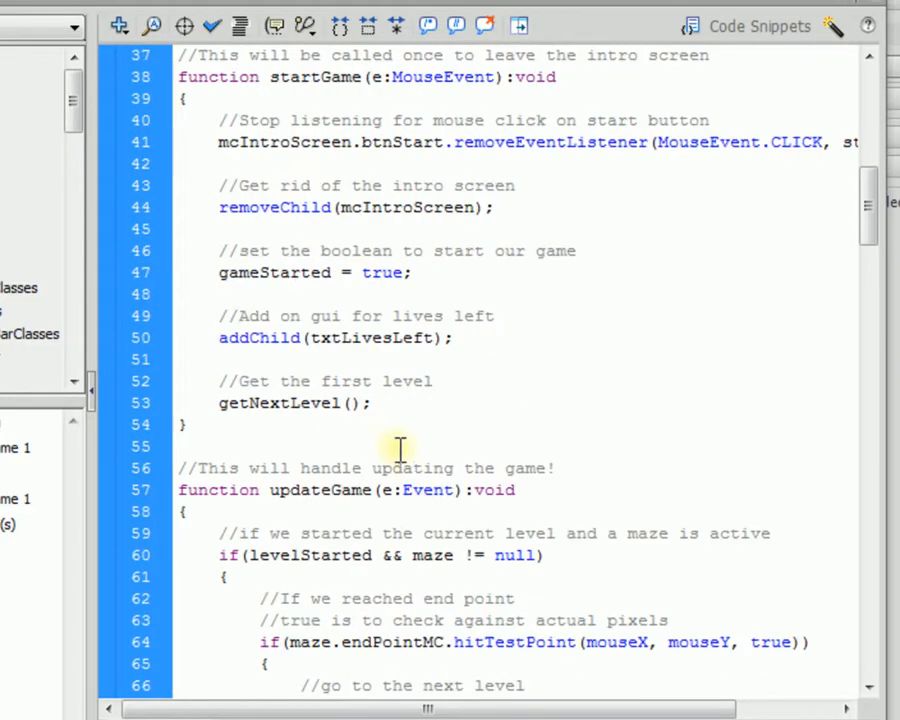
pyautogui.scroll(-7, 405, 458)
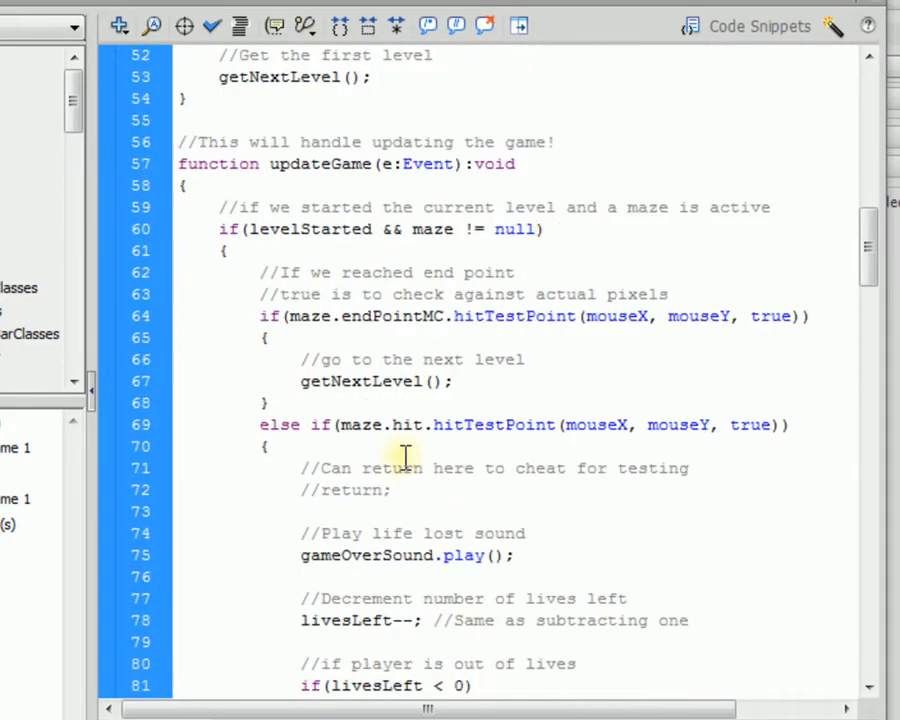
pyautogui.scroll(8, 405, 456)
pyautogui.scroll(14, 400, 455)
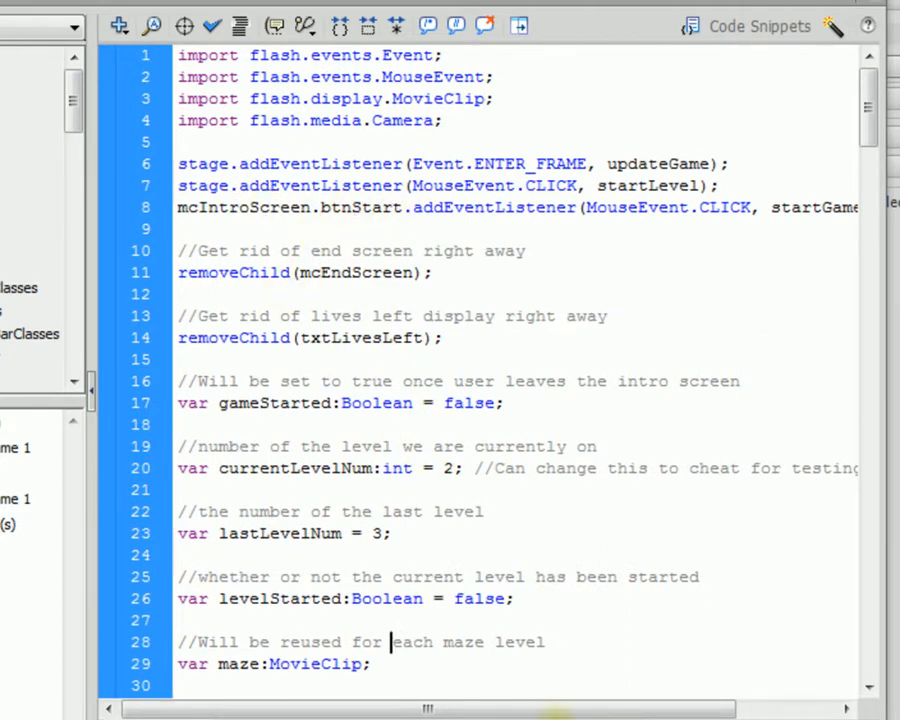
pyautogui.moveTo(595, 713); pyautogui.dragTo(569, 713)
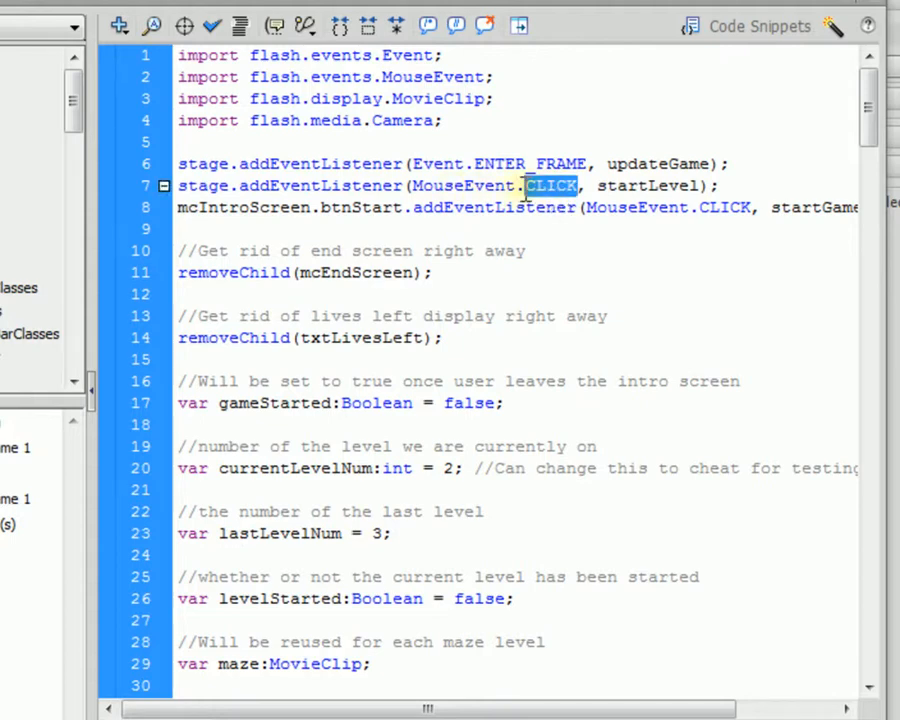
pyautogui.doubleClick(634, 186)
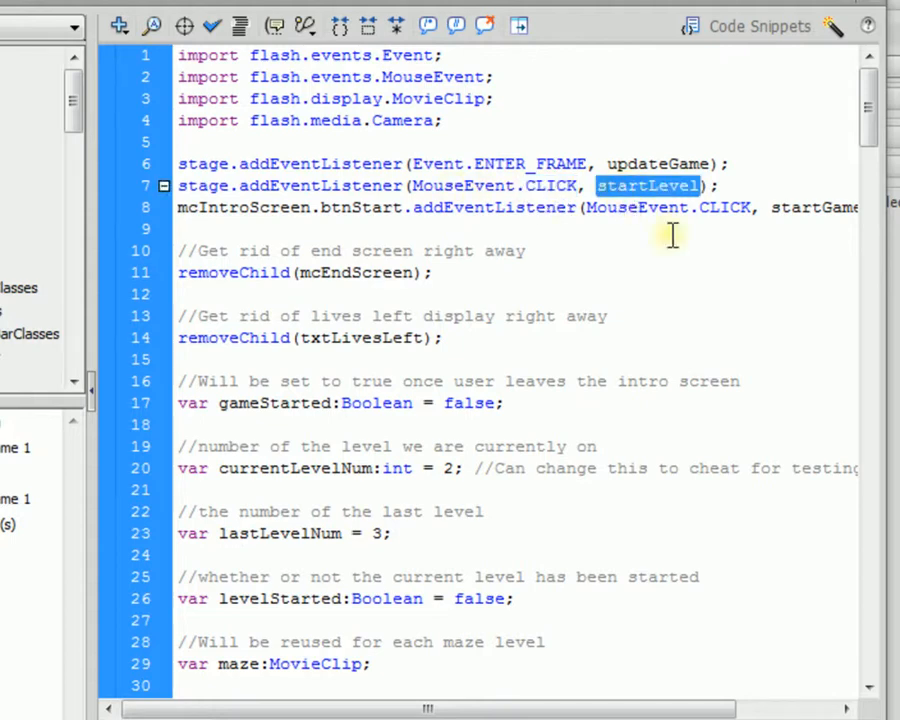
pyautogui.hotkey('ctrl', 'f')
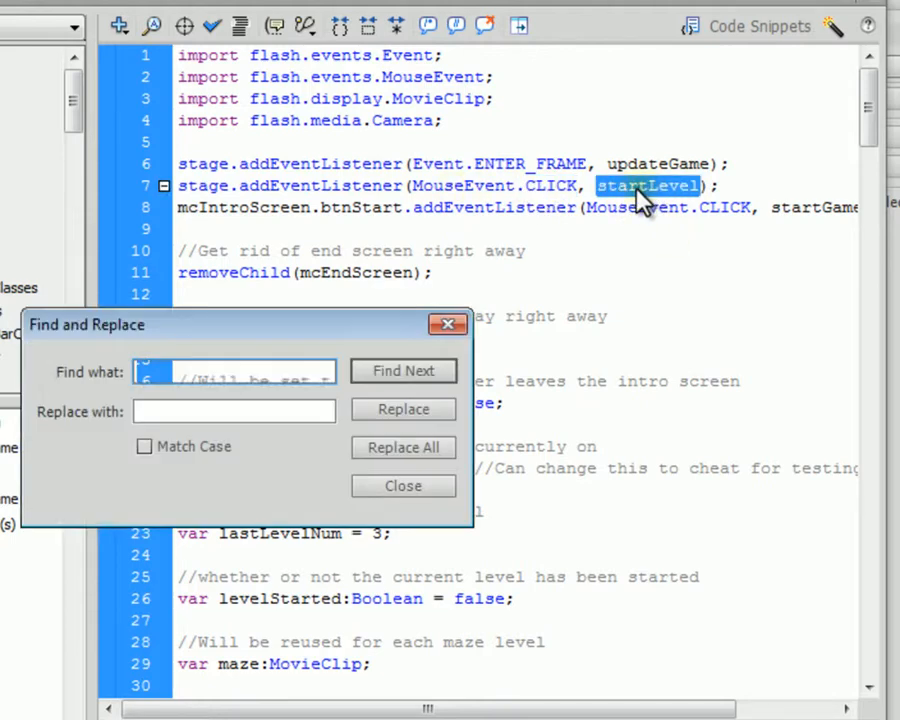
pyautogui.moveTo(266, 327); pyautogui.dragTo(541, 271)
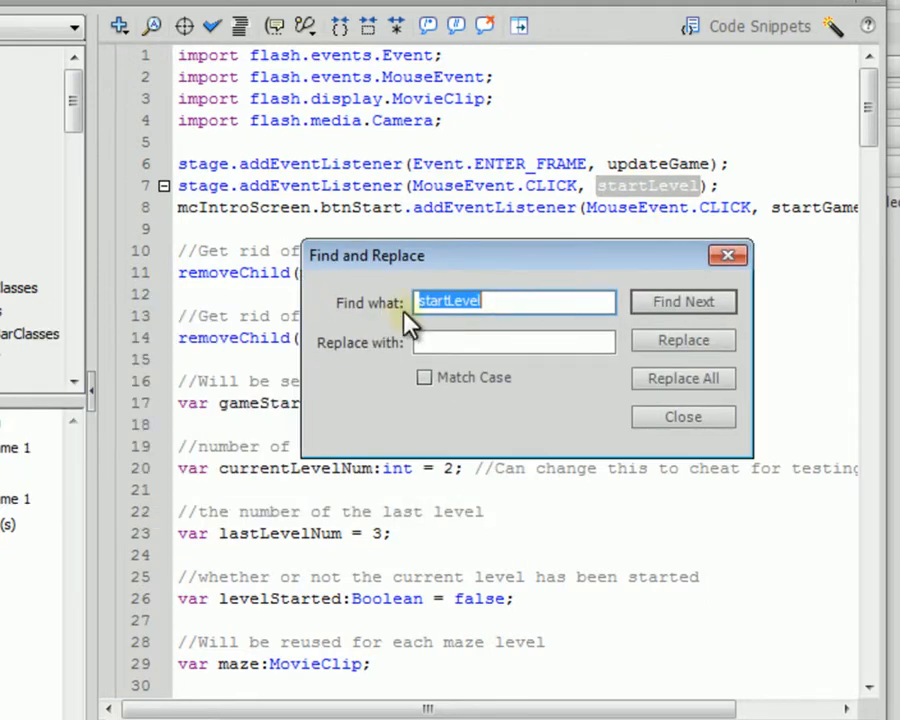
pyautogui.click(662, 308)
pyautogui.moveTo(448, 262); pyautogui.dragTo(355, 408)
pyautogui.click(643, 406)
pyautogui.click(327, 356)
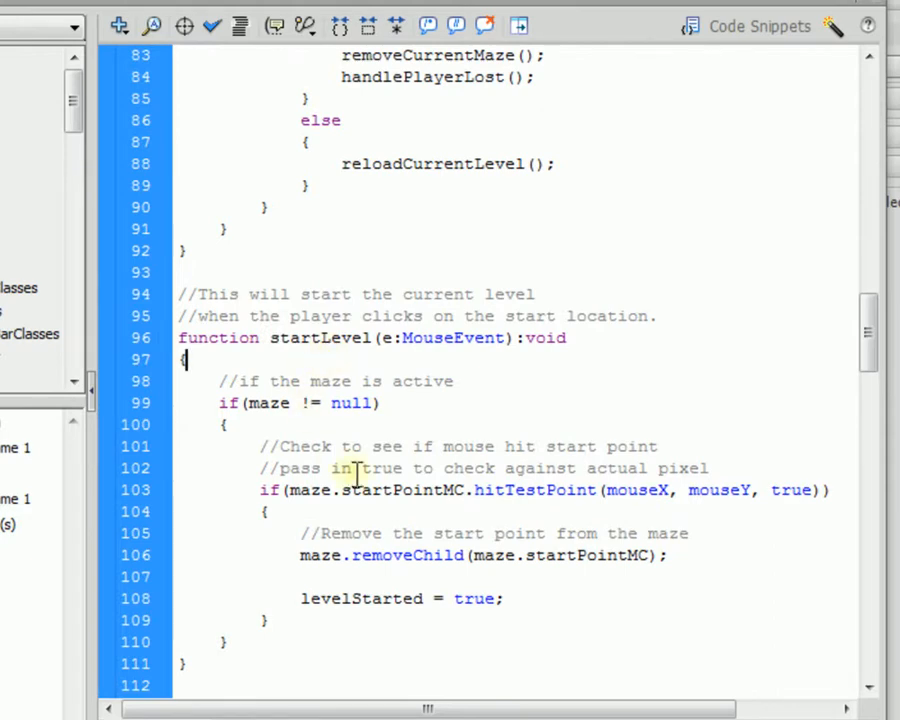
pyautogui.scroll(-1, 370, 474)
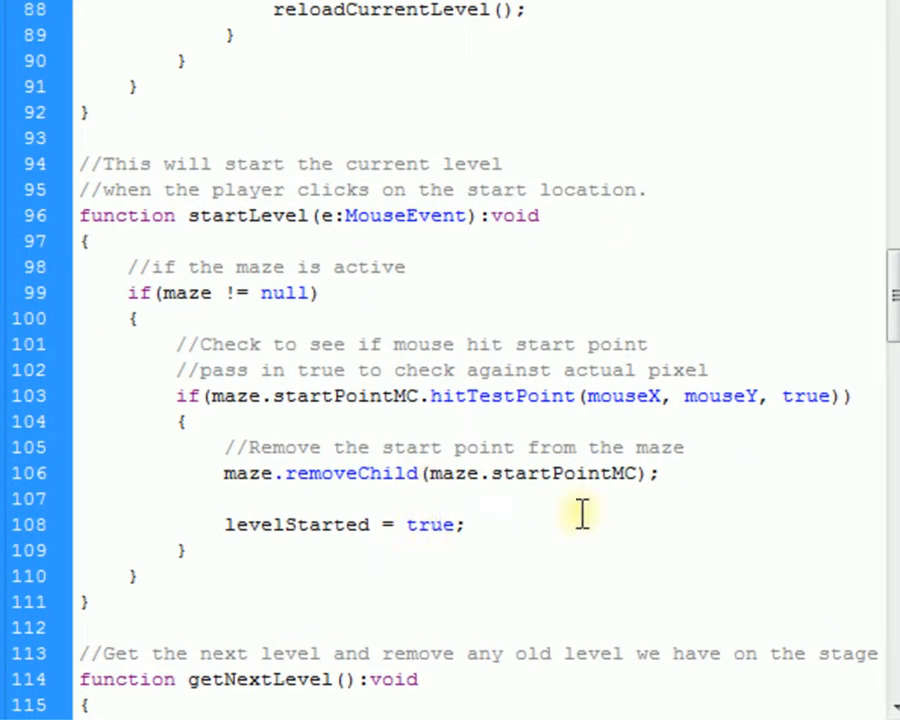
# - Add the call maze.startAnimations(); to the startLevel function, below the line that removes the start point from the maze
pyautogui.click(707, 476)
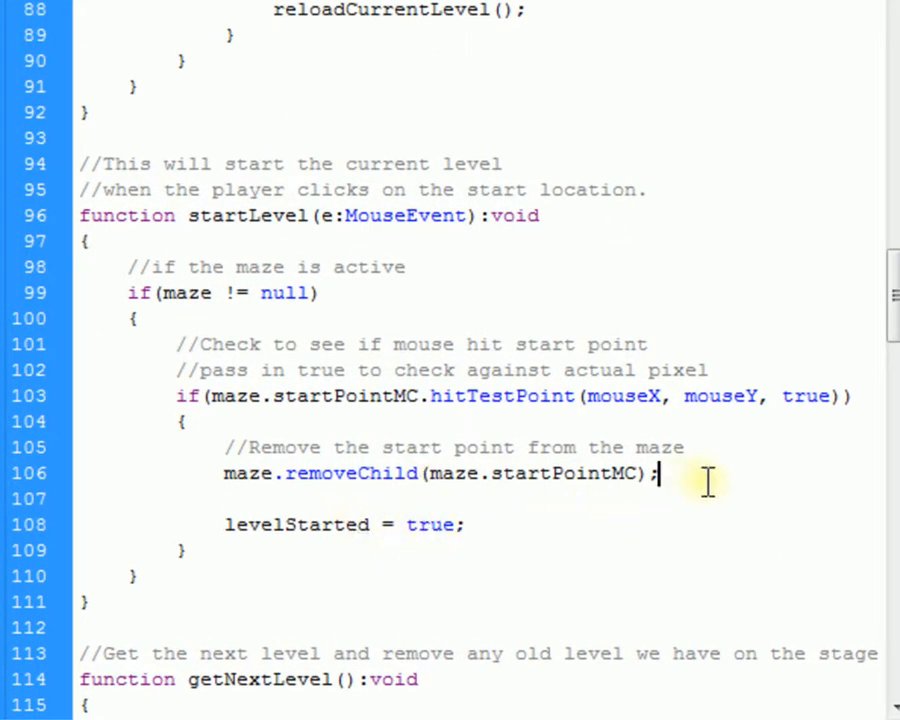
pyautogui.press('Return')
pyautogui.press('Return')
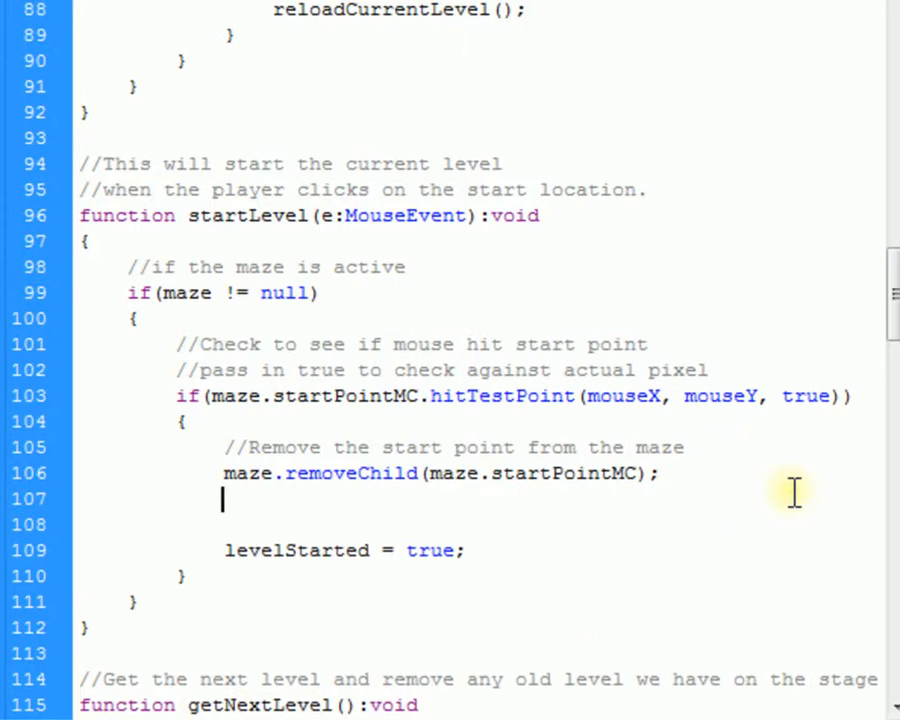
pyautogui.write('maze.st')
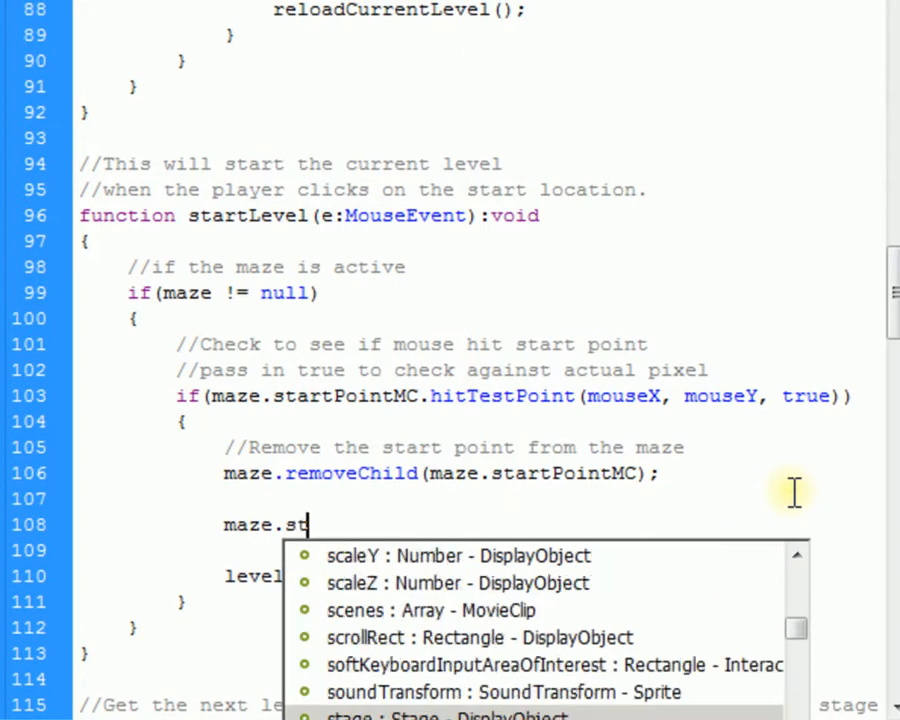
pyautogui.write('artAmo,s')
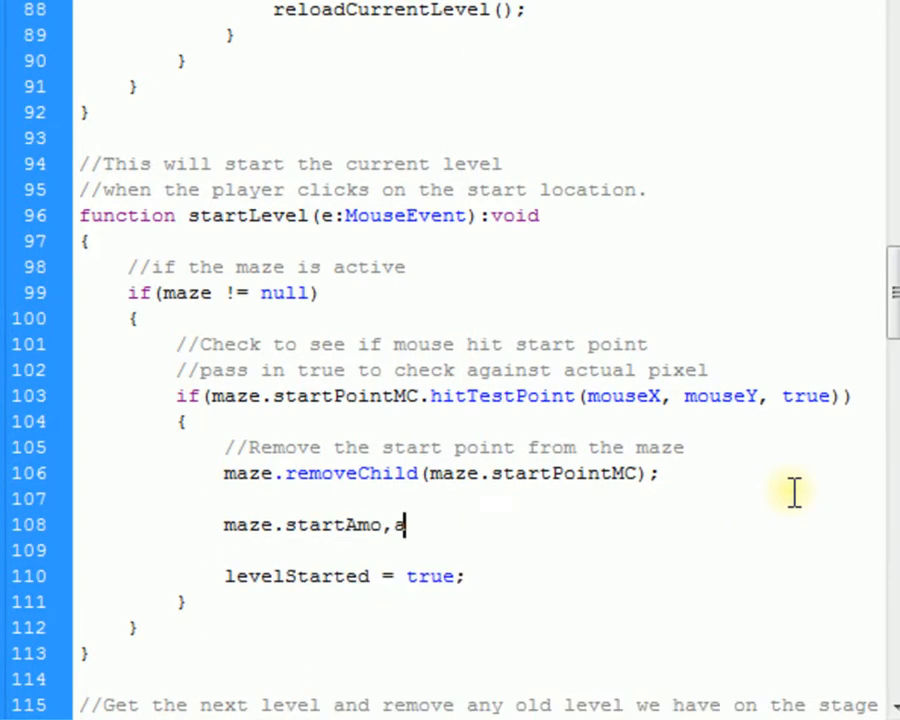
pyautogui.press('BackSpace')
pyautogui.press('BackSpace')
pyautogui.press('BackSpace')
pyautogui.press('BackSpace')
pyautogui.write('nimations();')
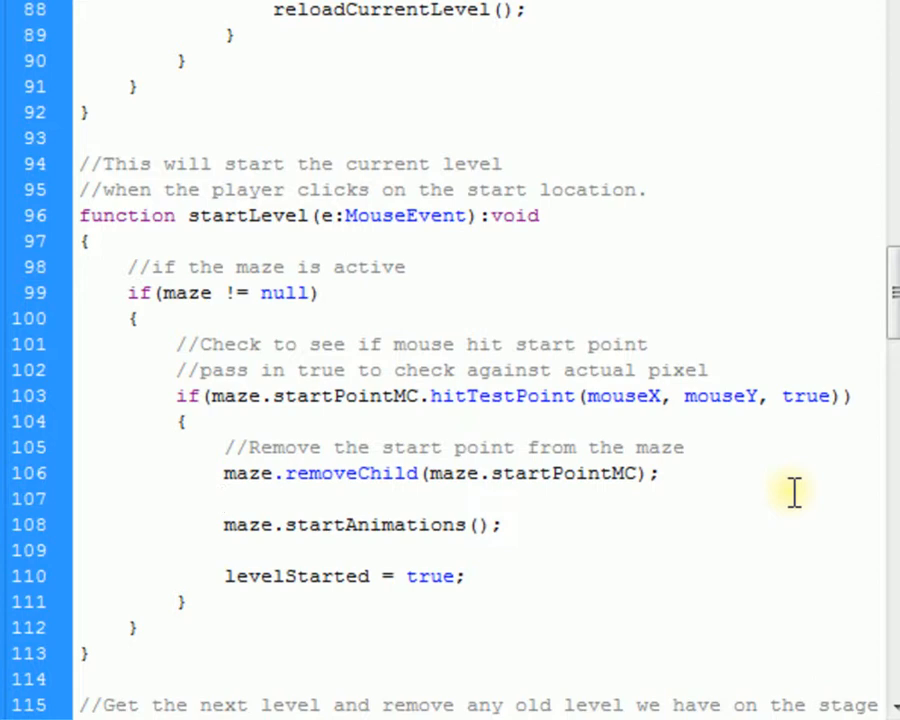
# - Add the comment "//Start all timed animations" above the maze.startAnimations() call
pyautogui.press('Return')
pyautogui.write('//Start all tim')
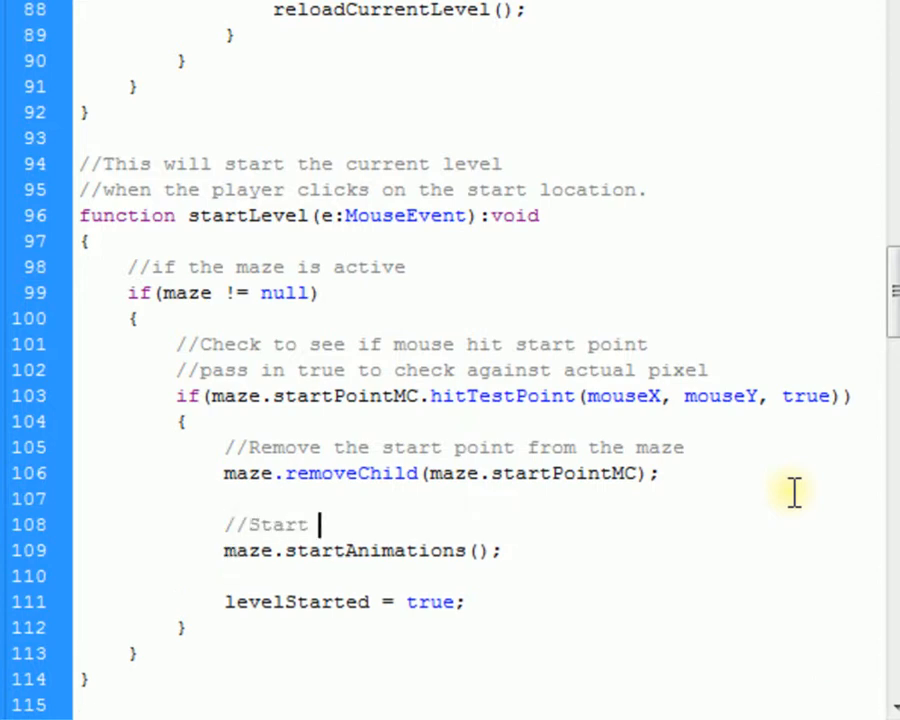
pyautogui.write('ed animations')
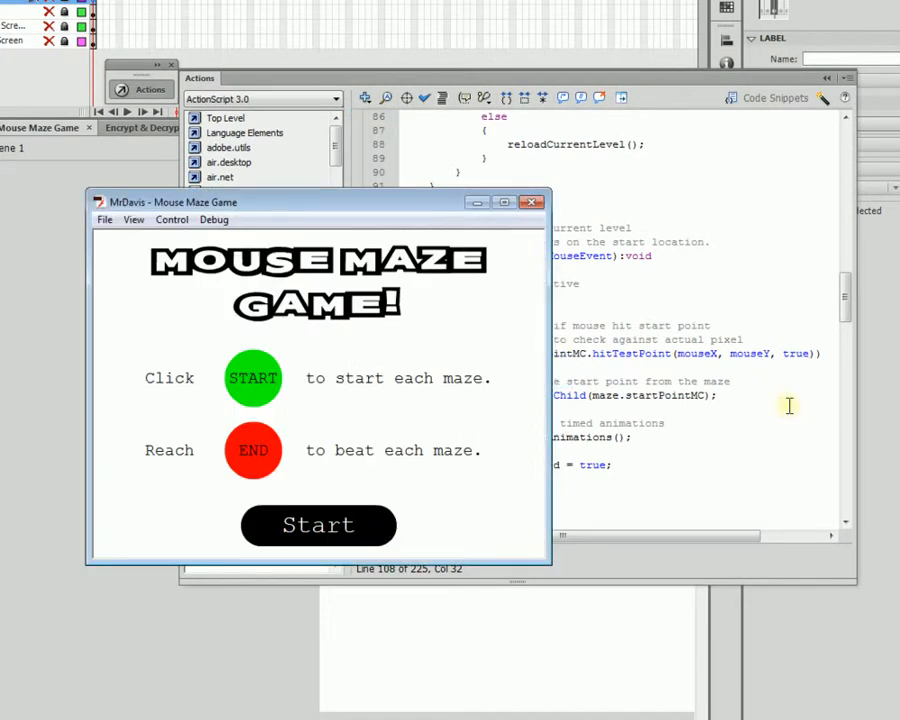
# - Play maze 3 from start to end in a widened test window, checking when the sweeping bar moves, and restart the game
pyautogui.click(352, 527)
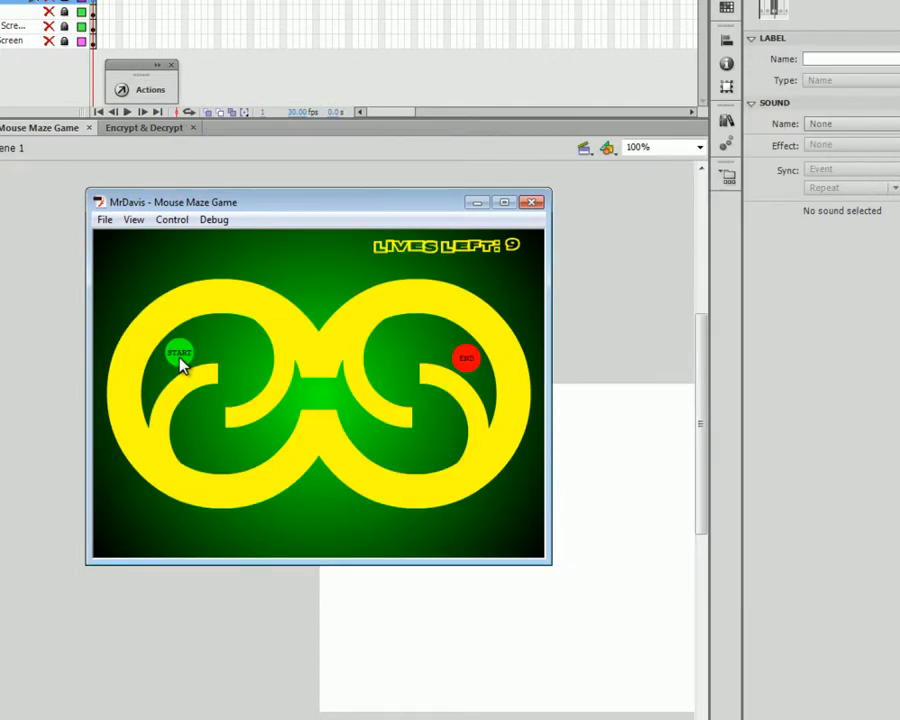
pyautogui.moveTo(88, 362); pyautogui.dragTo(0, 362)
pyautogui.moveTo(171, 207); pyautogui.dragTo(363, 215)
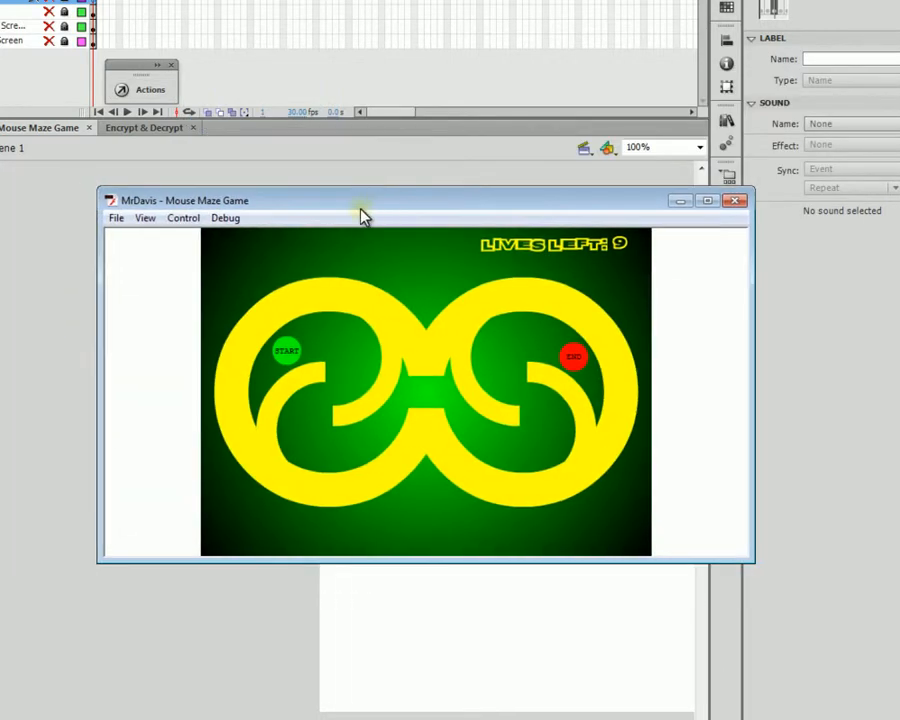
pyautogui.moveTo(97, 352); pyautogui.dragTo(0, 354)
pyautogui.moveTo(182, 208); pyautogui.dragTo(226, 208)
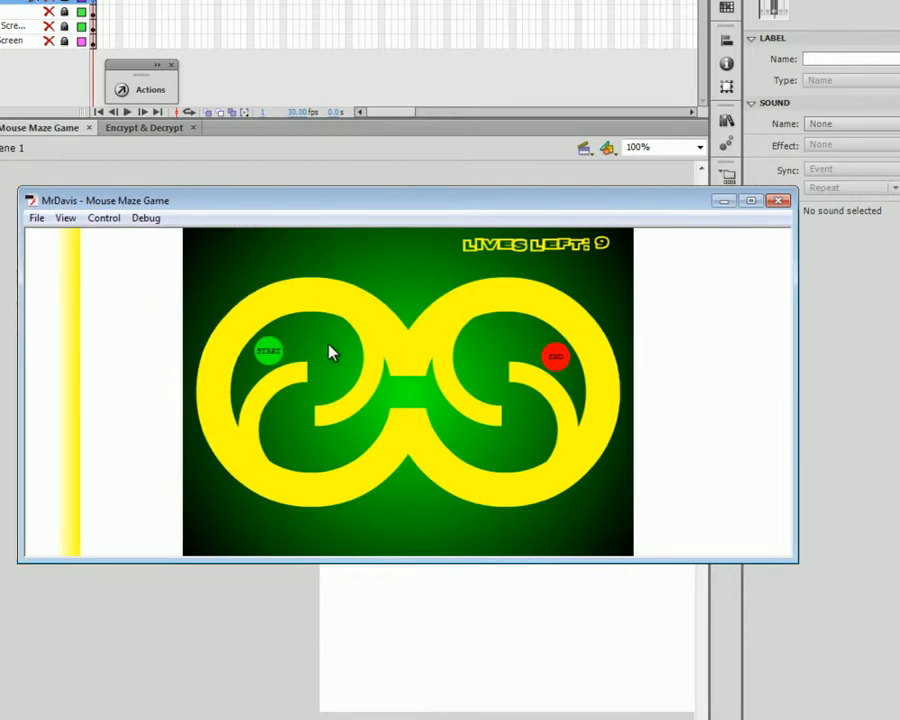
pyautogui.click(272, 352)
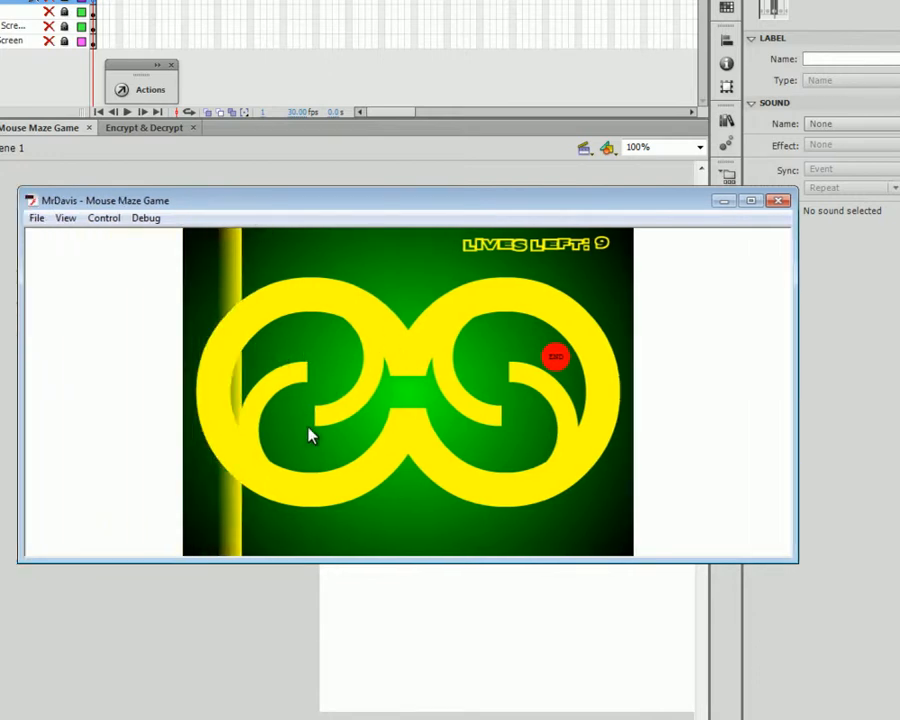
pyautogui.click(548, 352)
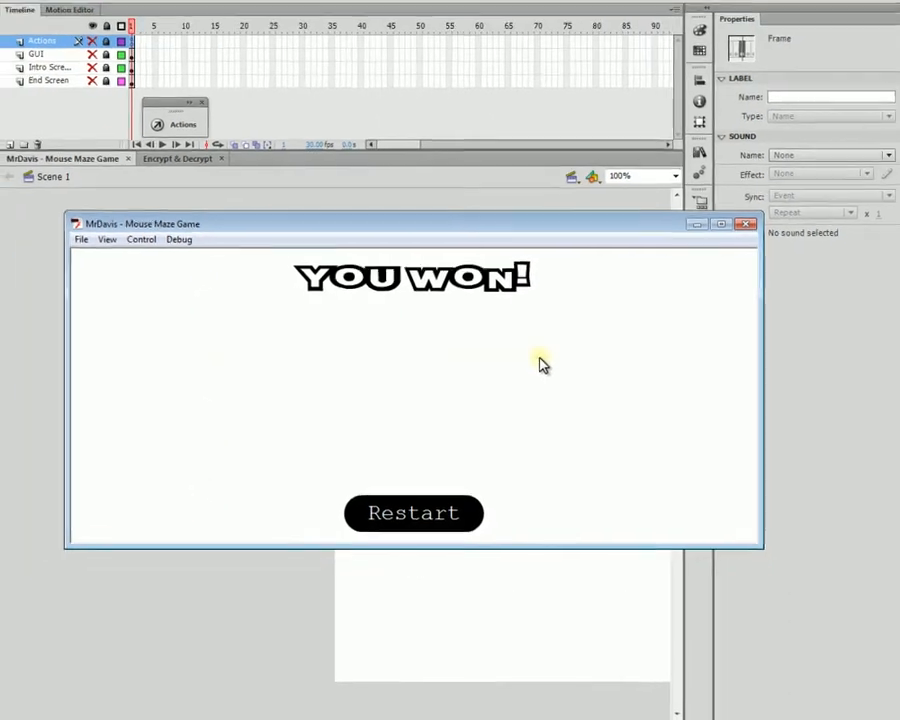
pyautogui.click(447, 528)
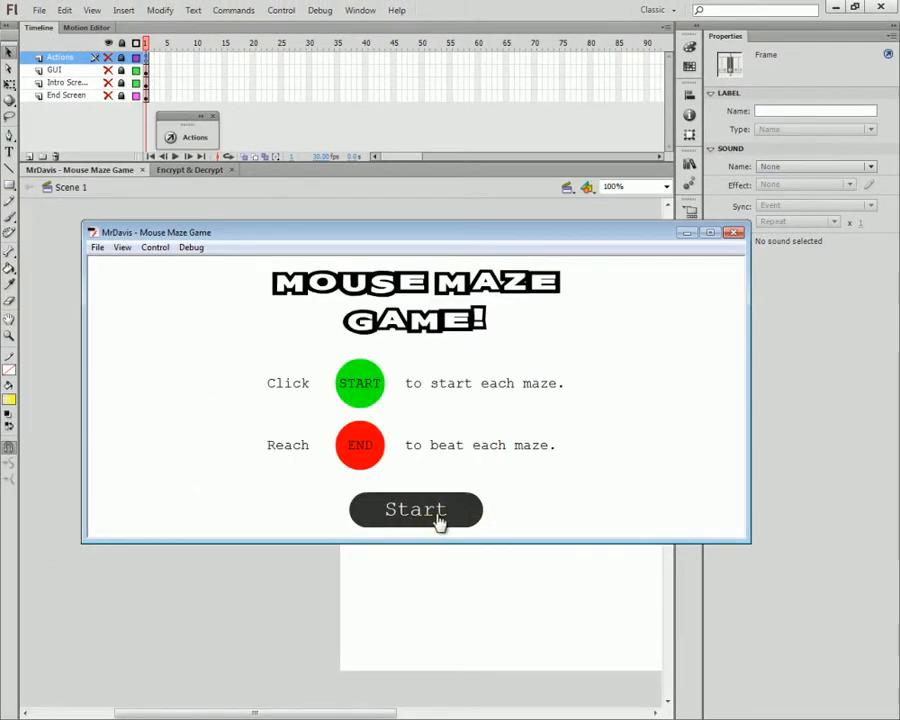
pyautogui.click(732, 235)
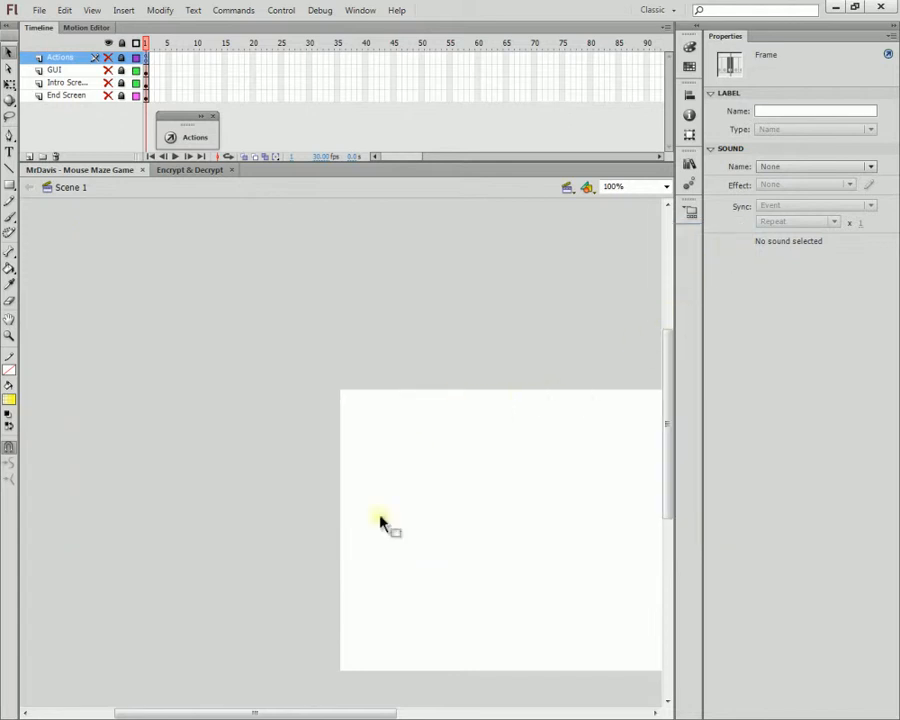
# - Open the Maze3 symbol from the library for editing and collapse the library
pyautogui.moveTo(327, 712); pyautogui.dragTo(410, 700)
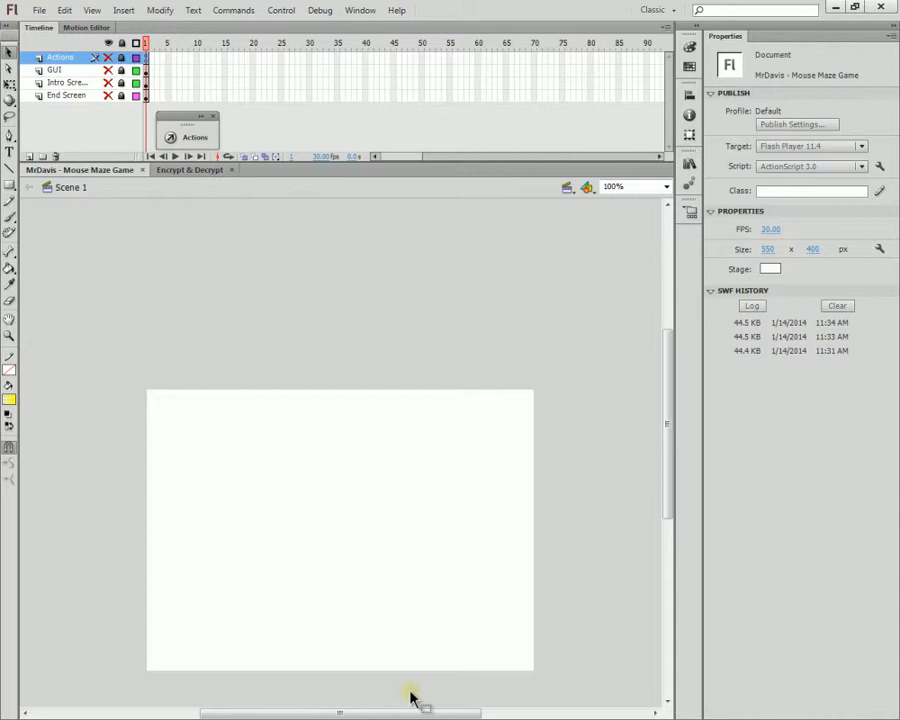
pyautogui.click(689, 164)
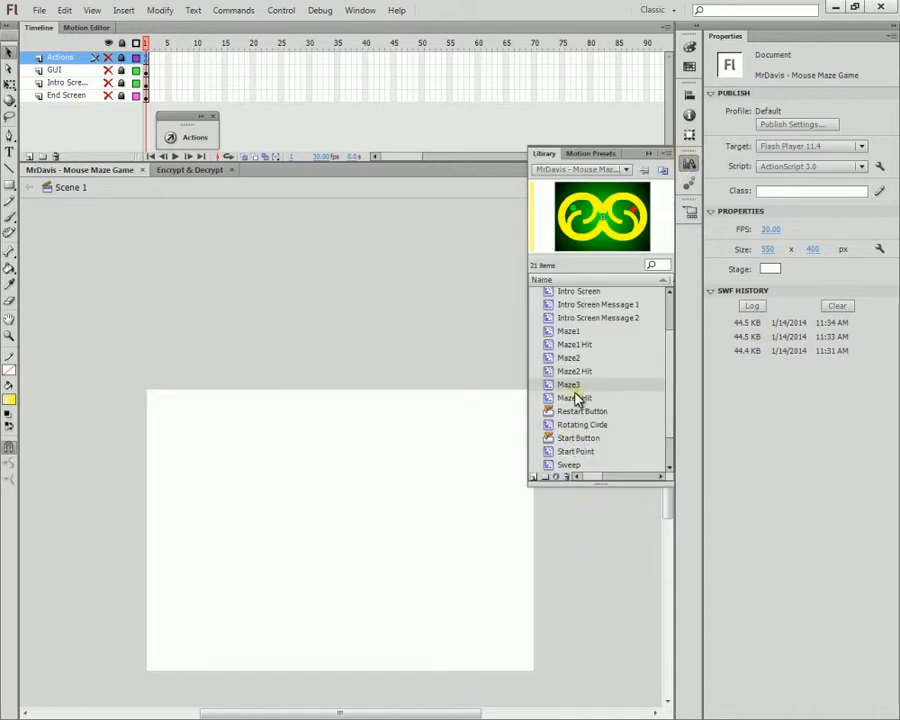
pyautogui.doubleClick(585, 256)
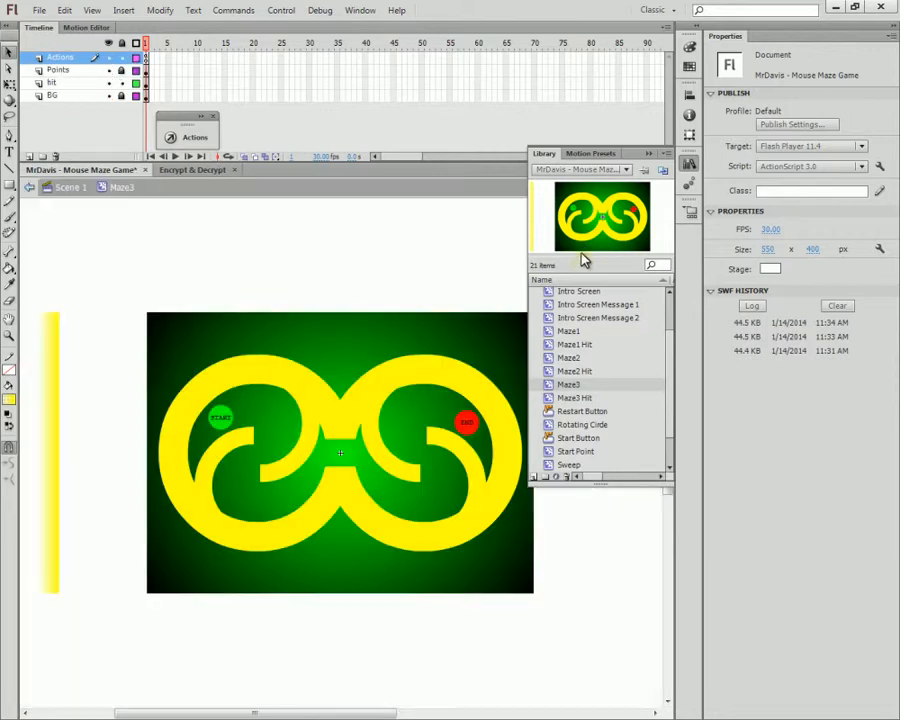
pyautogui.click(648, 154)
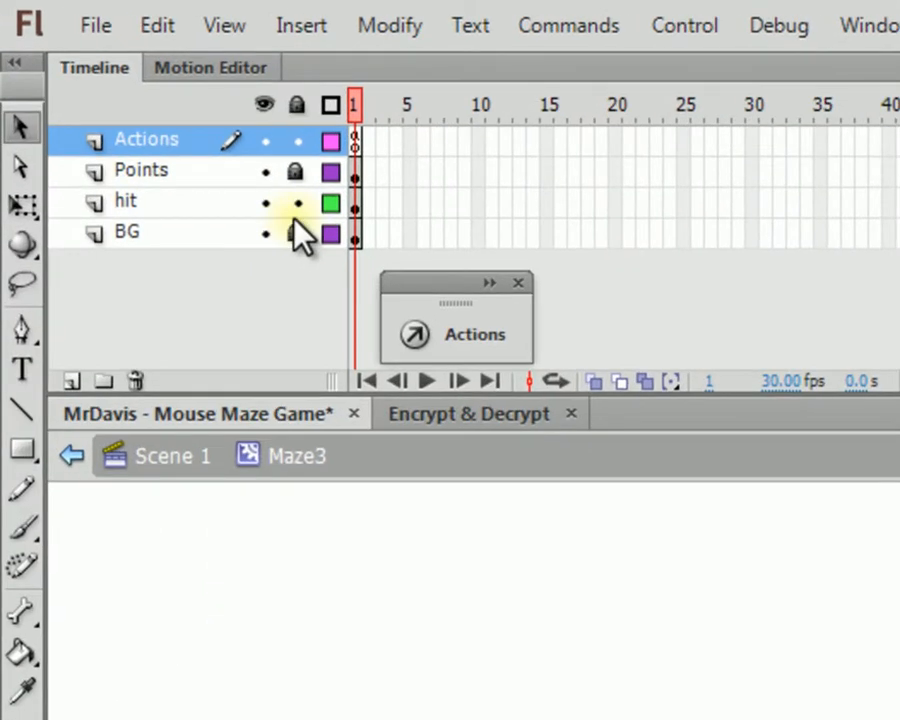
# - Review the BG, hit and Points layers of Maze3, toggling the BG layer's lock and visibility and restoring both
pyautogui.click(191, 232)
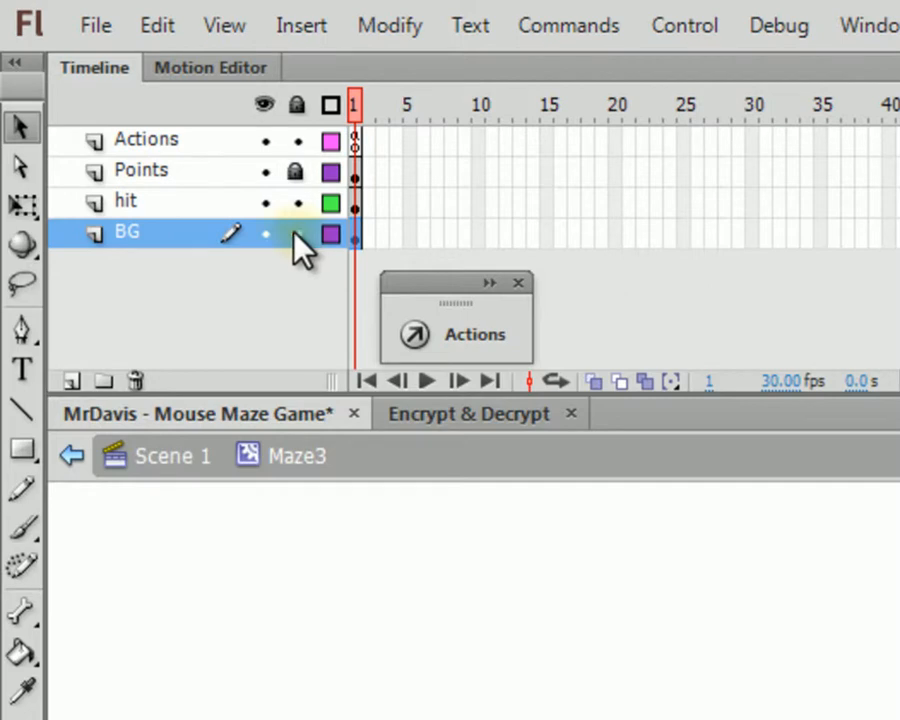
pyautogui.click(291, 236)
pyautogui.click(291, 236)
pyautogui.click(291, 236)
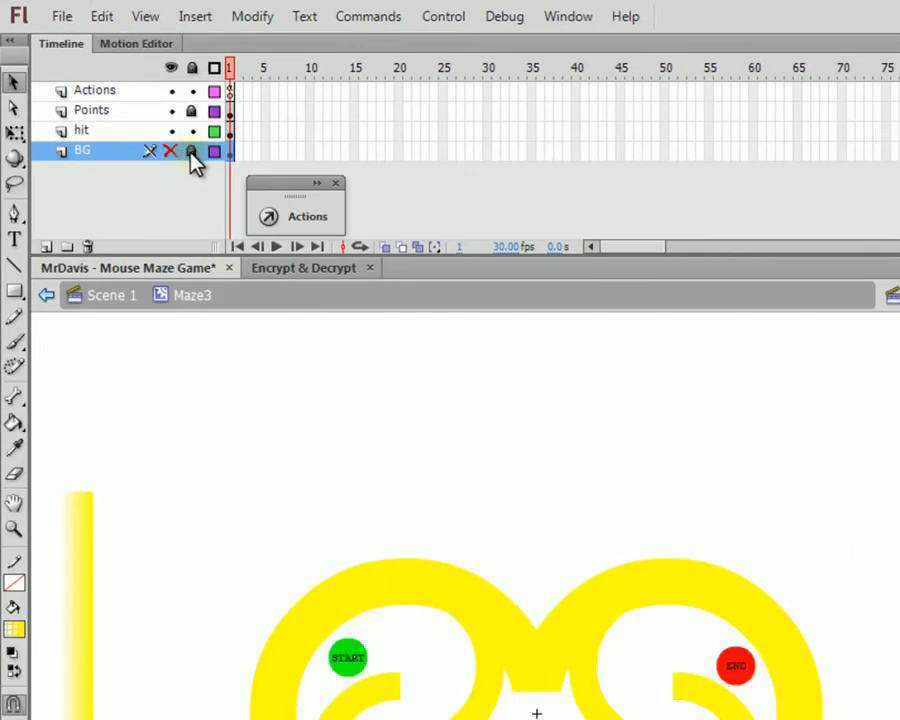
pyautogui.click(180, 152)
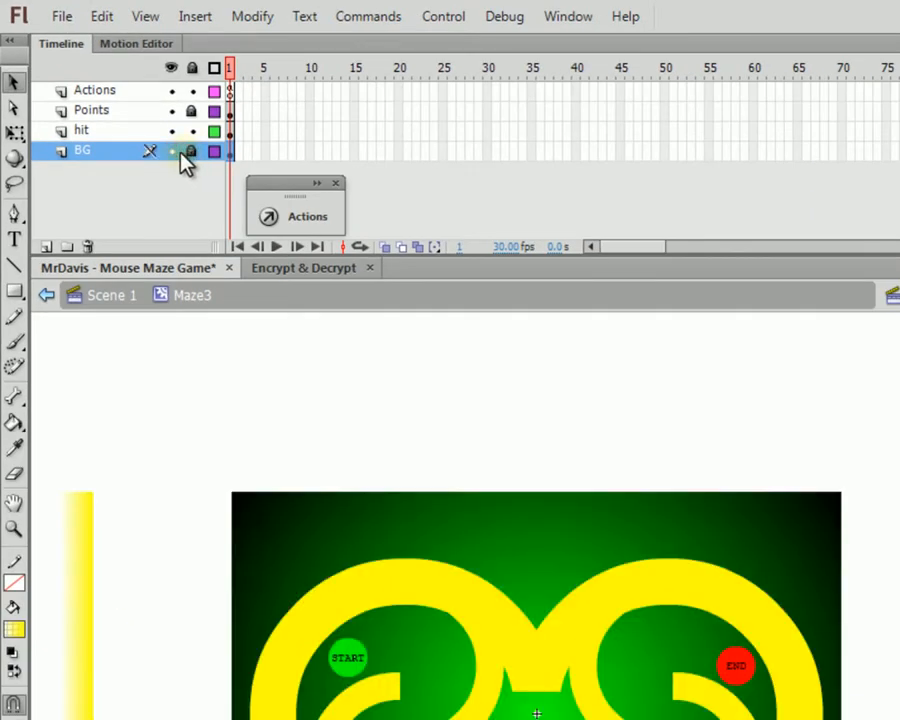
pyautogui.click(101, 131)
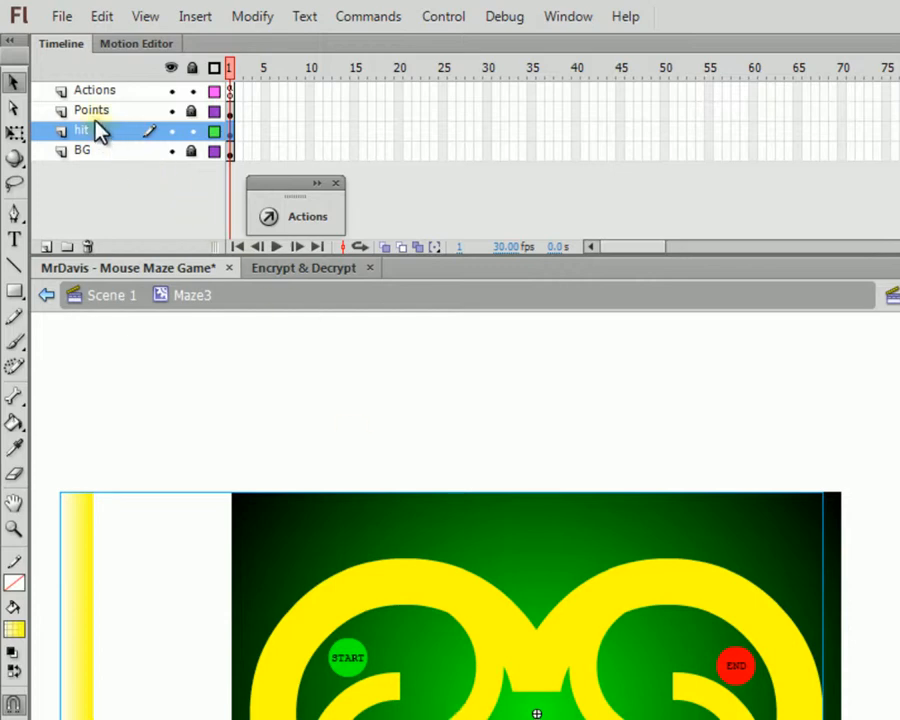
pyautogui.click(132, 112)
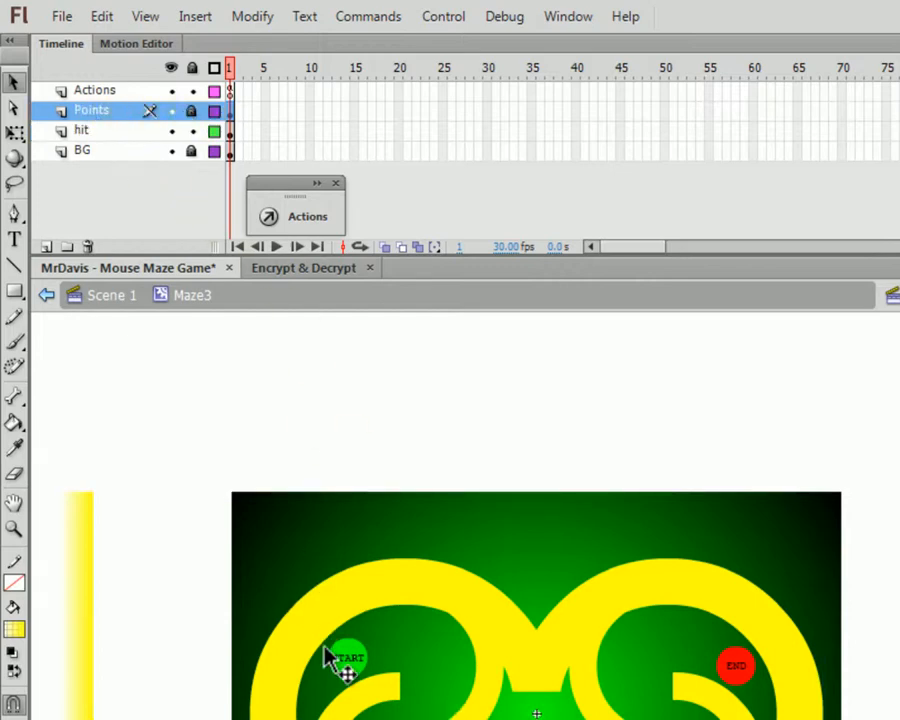
# - Review the startAnimations function and its body in the script on Maze3's Actions layer
pyautogui.click(105, 93)
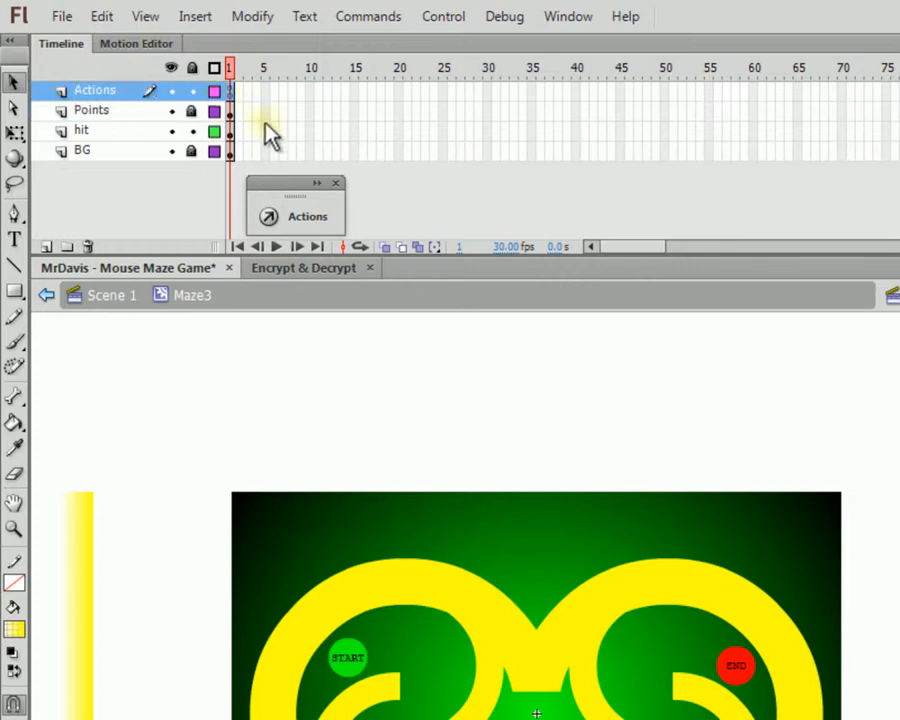
pyautogui.click(284, 222)
pyautogui.moveTo(865, 346); pyautogui.dragTo(623, 232)
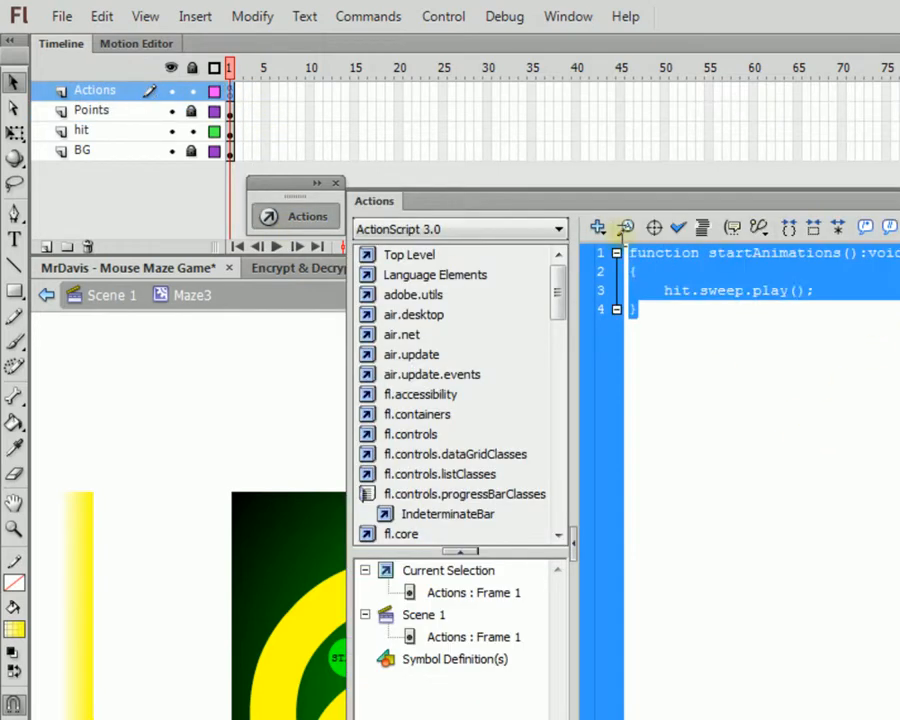
pyautogui.click(803, 290)
pyautogui.moveTo(687, 293); pyautogui.dragTo(664, 294)
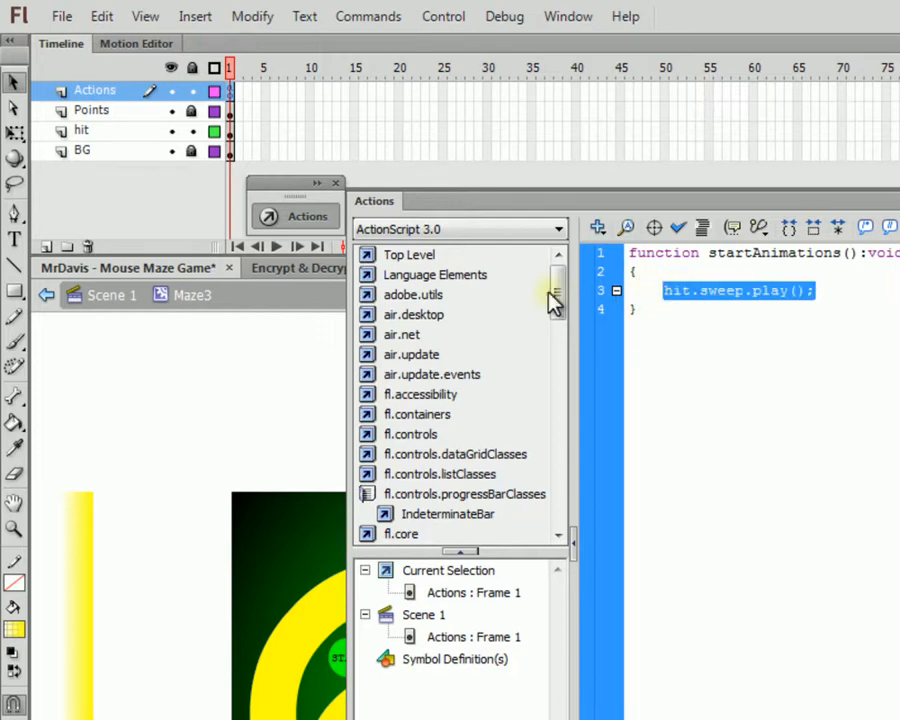
pyautogui.click(297, 216)
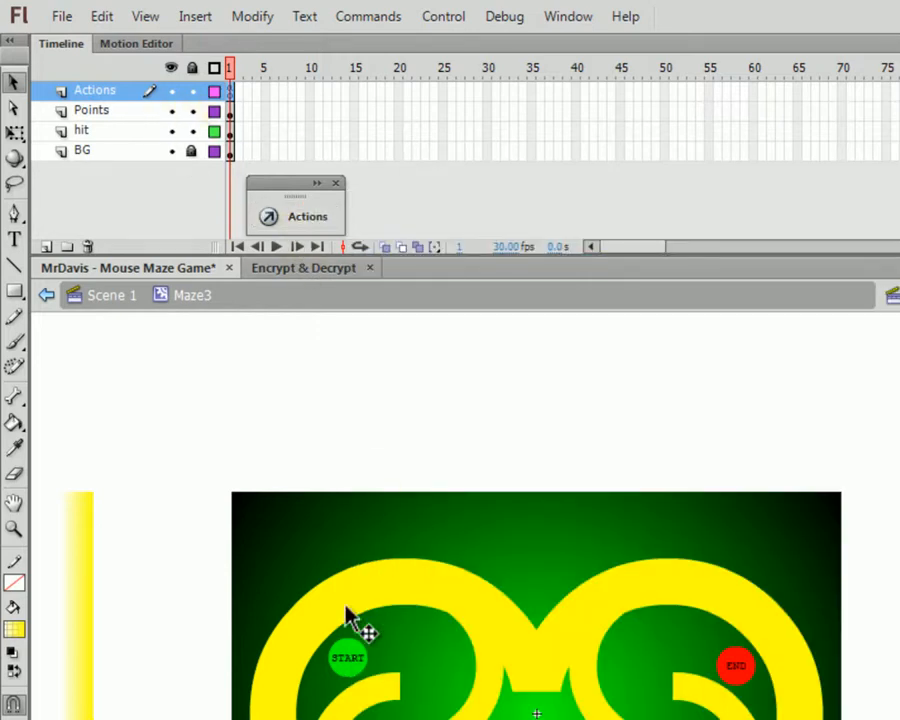
# - Check the instance names of the start and end point clips in Maze3, leaving the Points layer locked
pyautogui.click(350, 663)
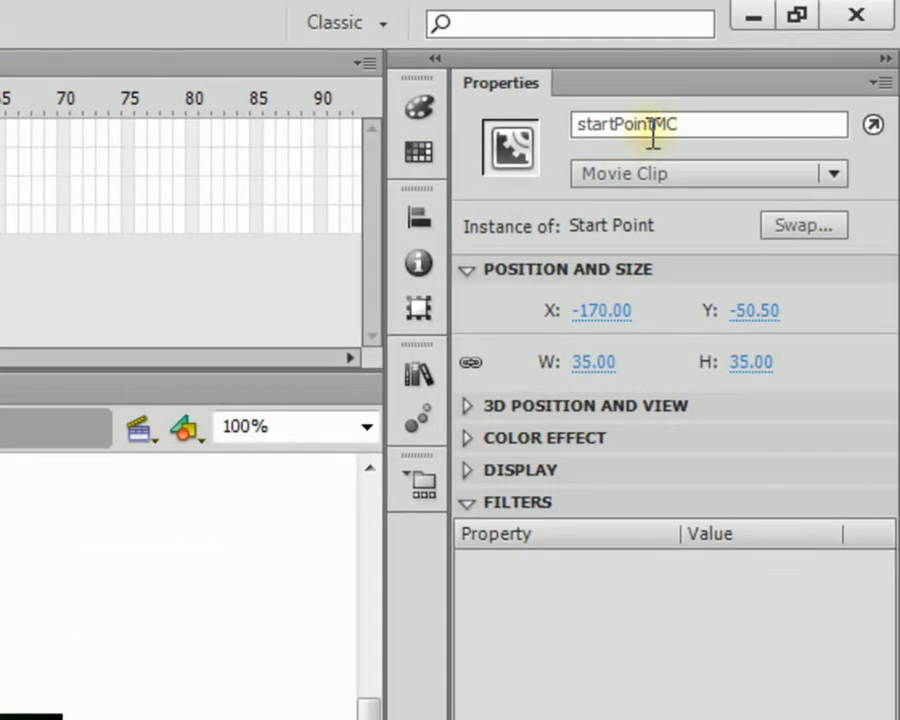
pyautogui.click(845, 143)
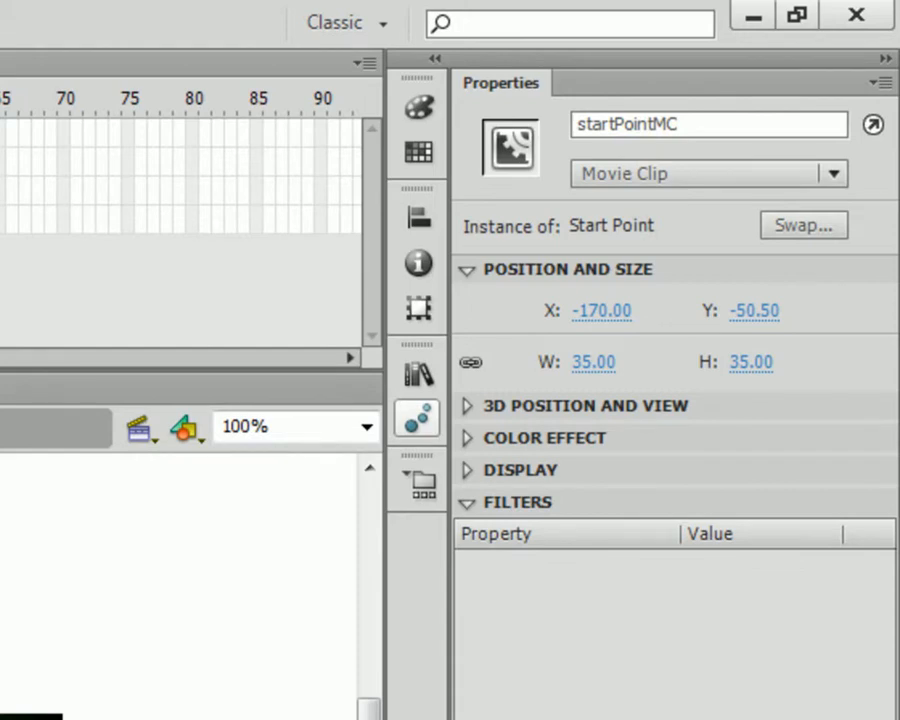
pyautogui.click(10, 715)
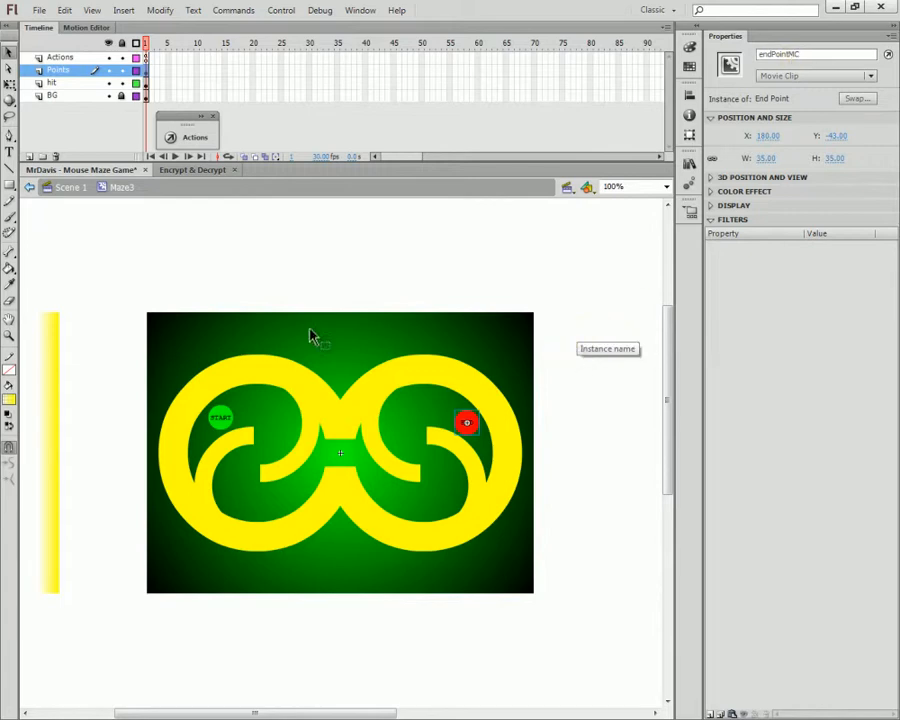
pyautogui.click(222, 424)
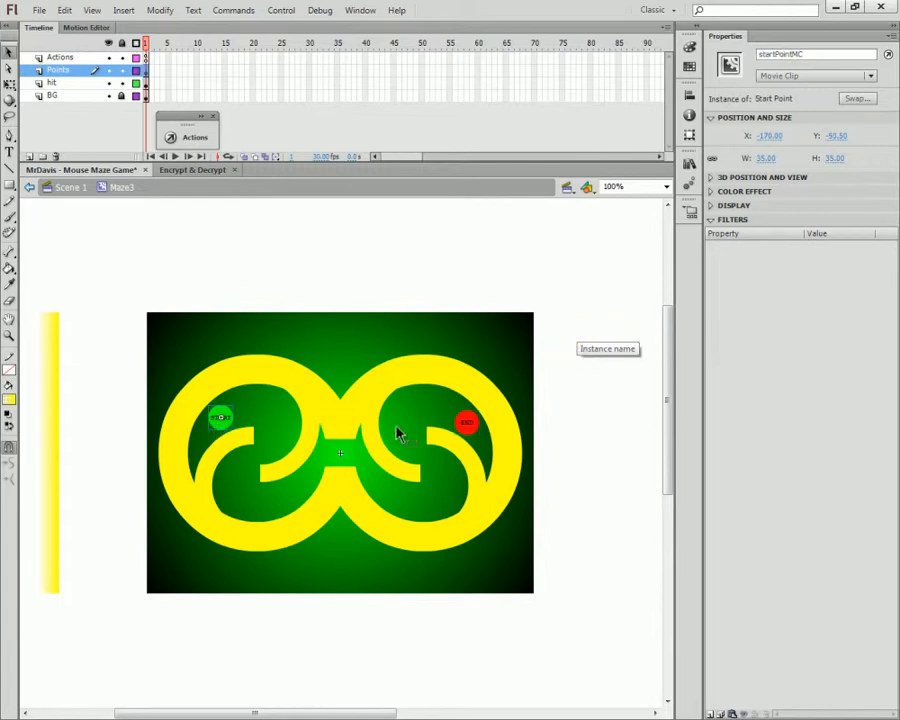
pyautogui.click(465, 425)
pyautogui.click(90, 66)
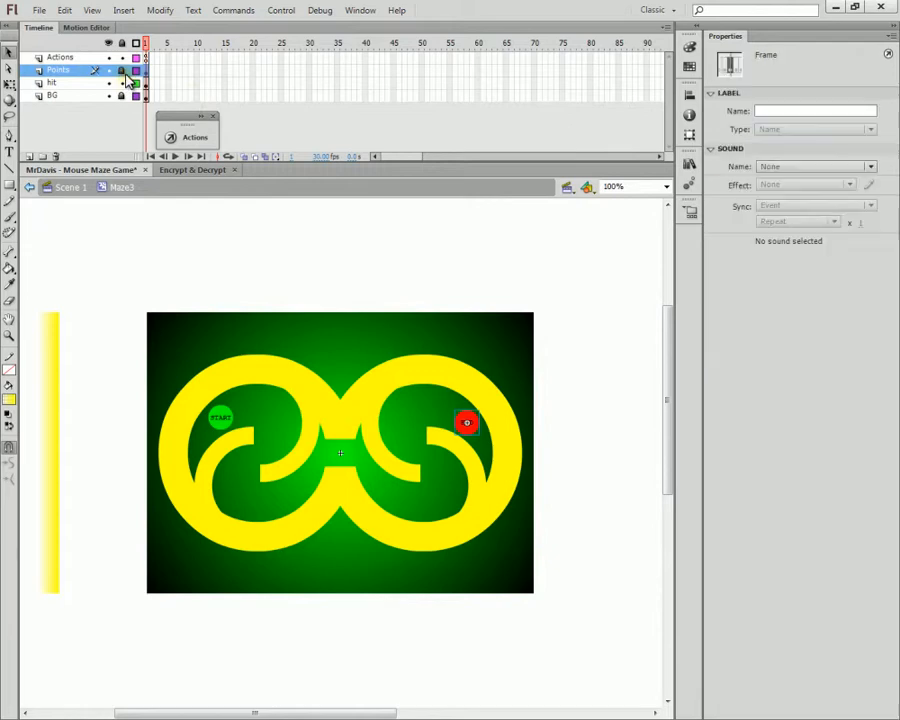
# - Check the instance name of the Maze3 Hit clip on the hit layer
pyautogui.click(78, 85)
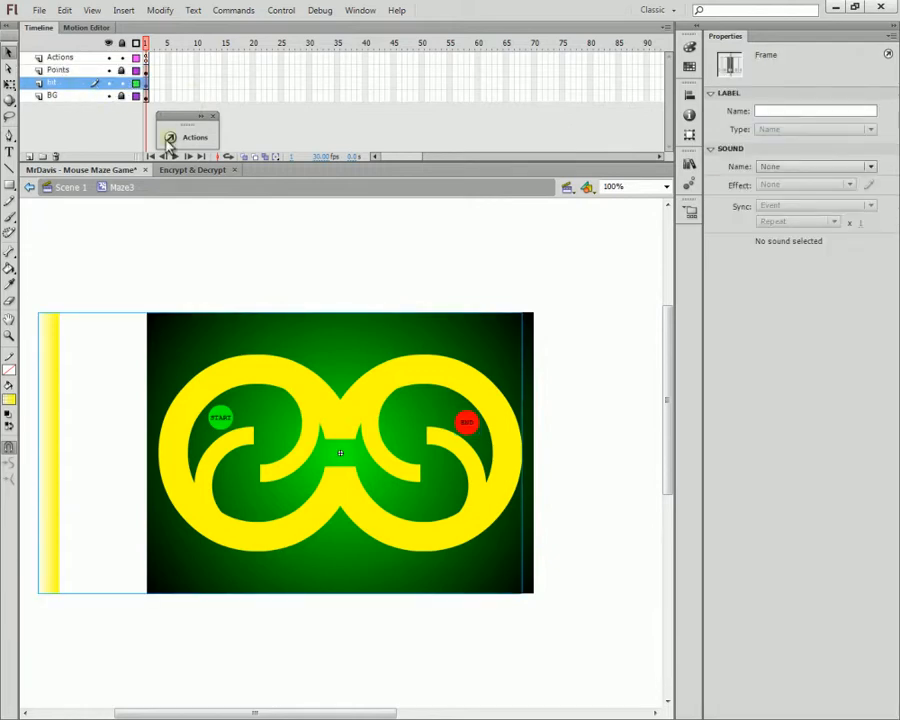
pyautogui.click(351, 430)
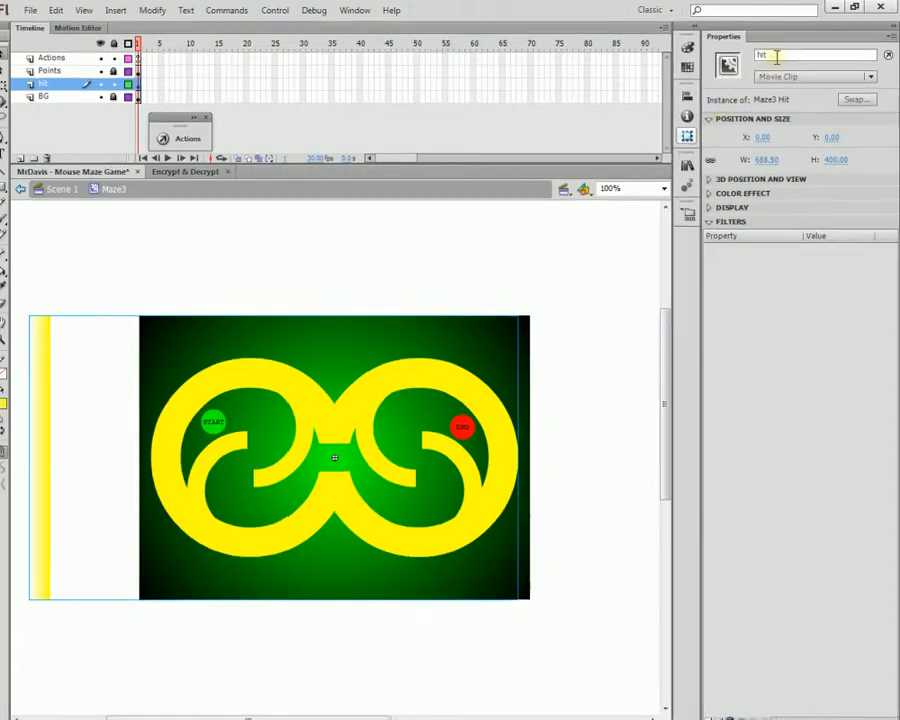
pyautogui.moveTo(776, 57); pyautogui.dragTo(752, 58)
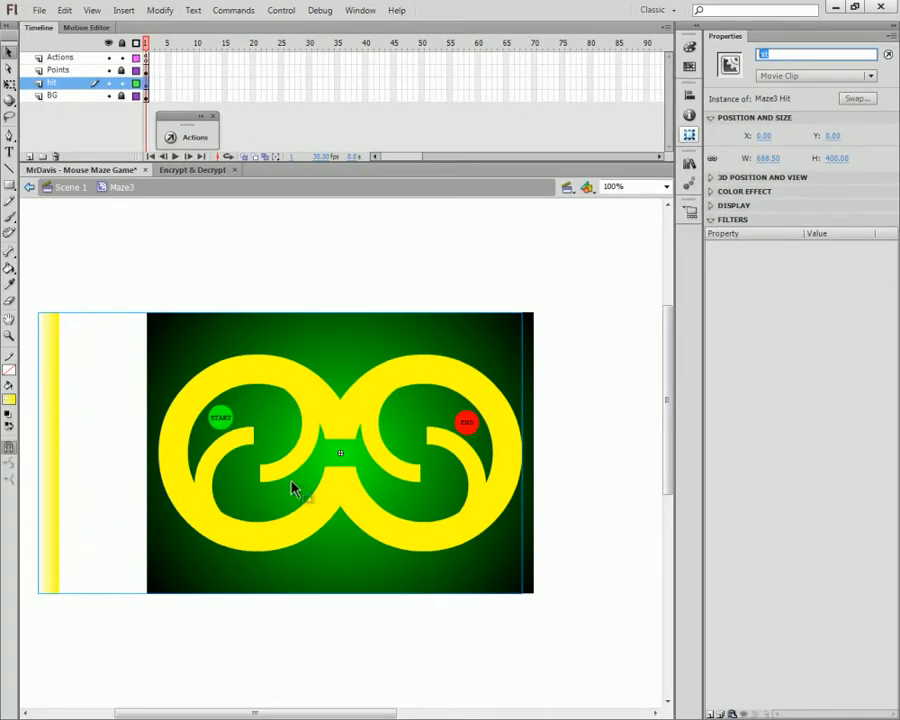
# - Open the Sweep clip nested inside Maze3 Hit and review the script on the first frame of its Actions layer
pyautogui.doubleClick(336, 428)
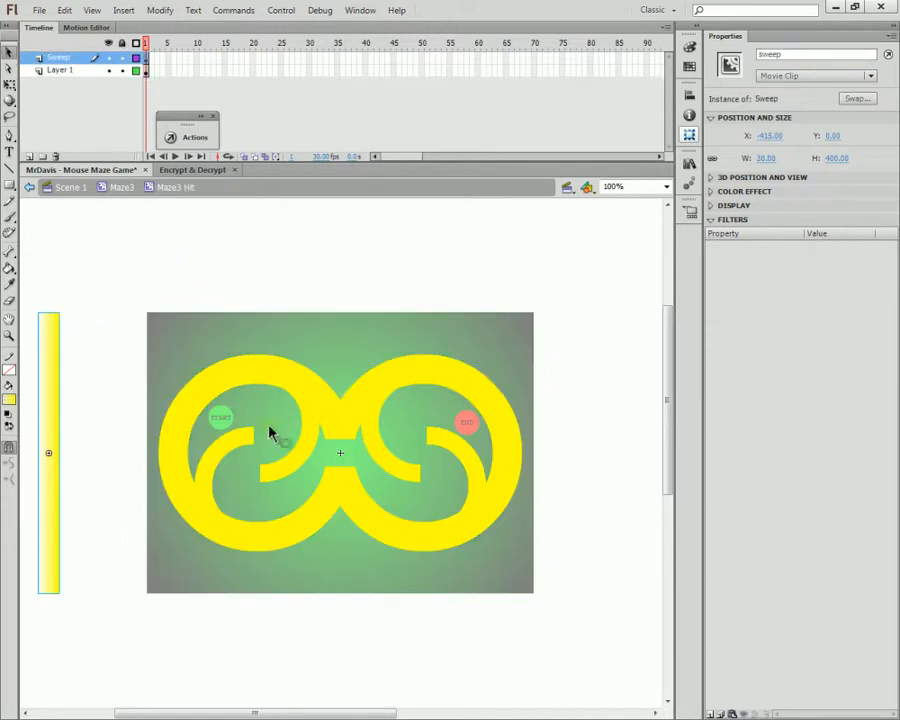
pyautogui.click(114, 414)
pyautogui.doubleClick(58, 378)
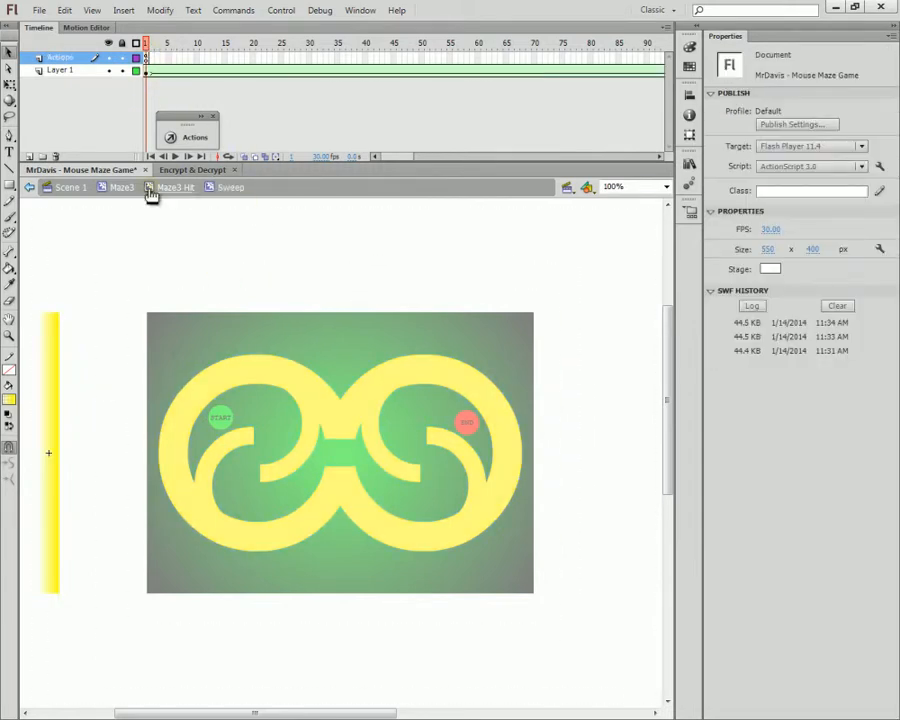
pyautogui.click(150, 61)
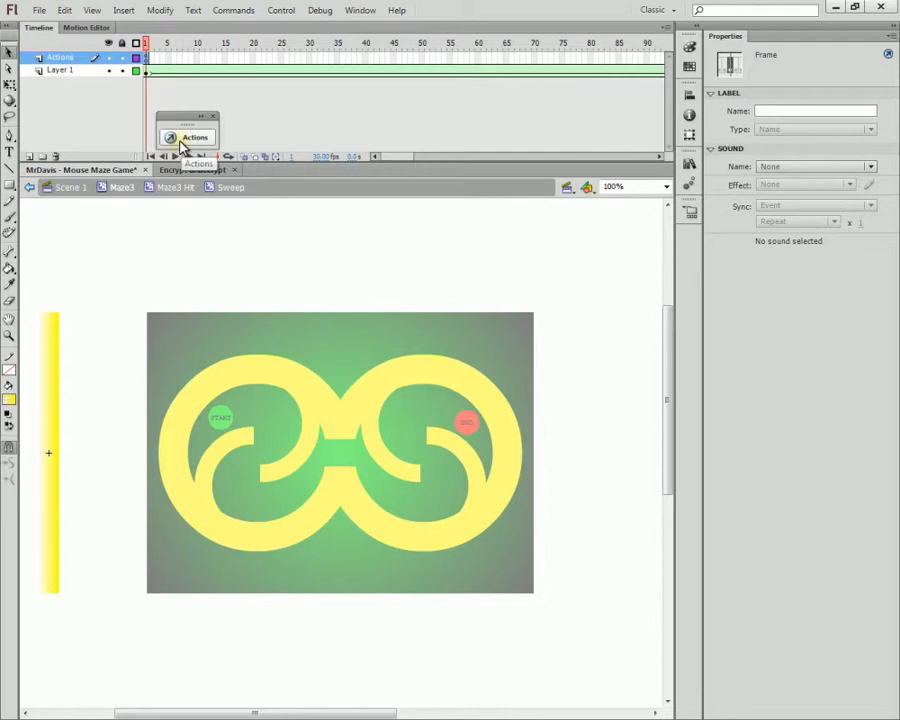
pyautogui.click(181, 141)
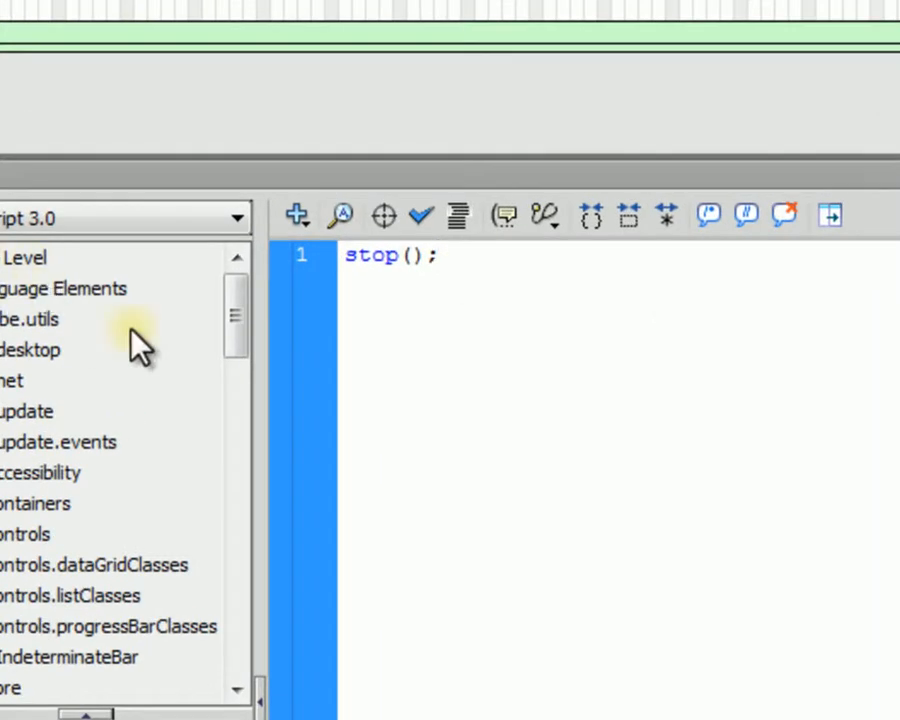
pyautogui.click(416, 147)
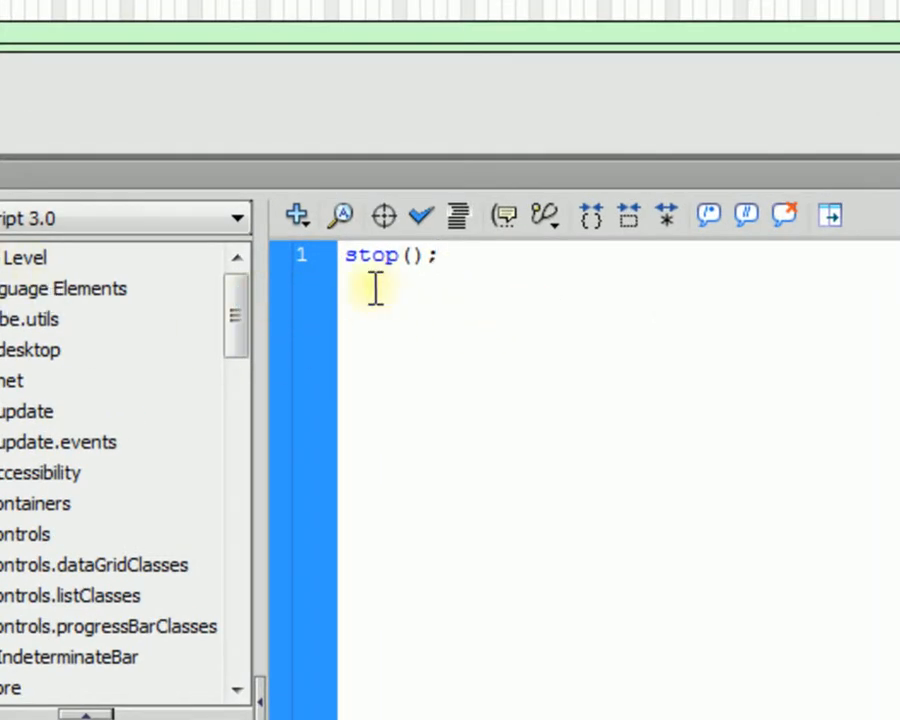
pyautogui.moveTo(467, 285); pyautogui.dragTo(106, 262)
pyautogui.click(190, 138)
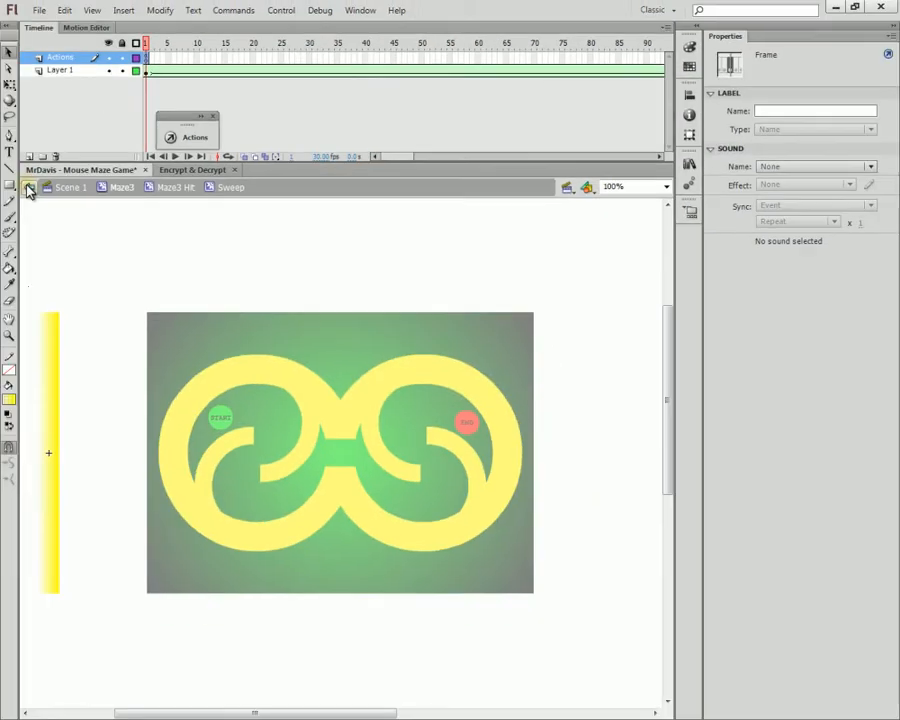
# - Go back up to the Maze3 symbol and save the document
pyautogui.click(30, 189)
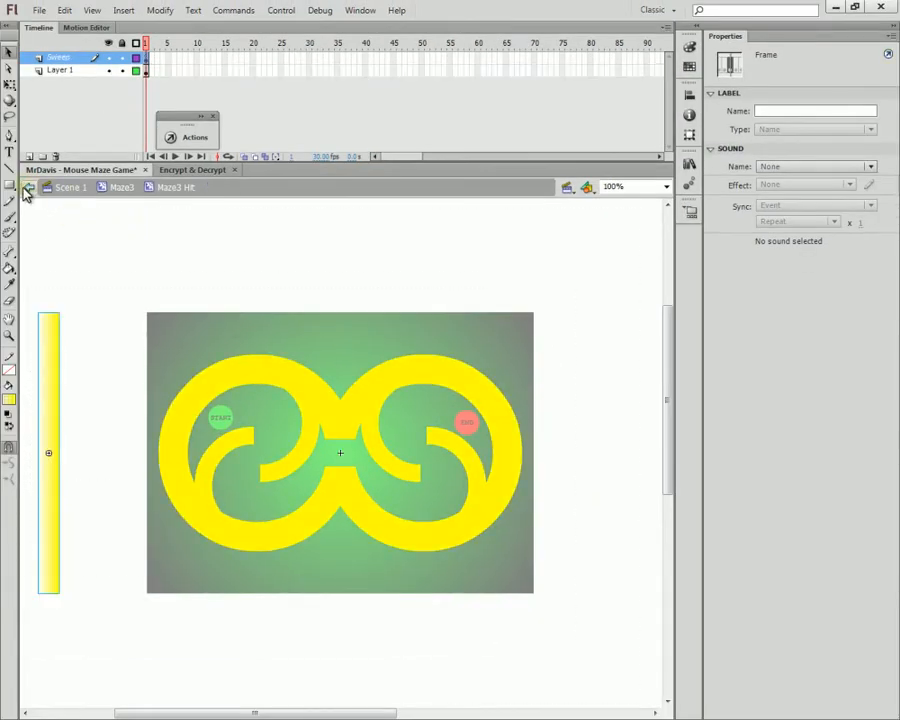
pyautogui.click(29, 187)
pyautogui.hotkey('ctrl', 's')
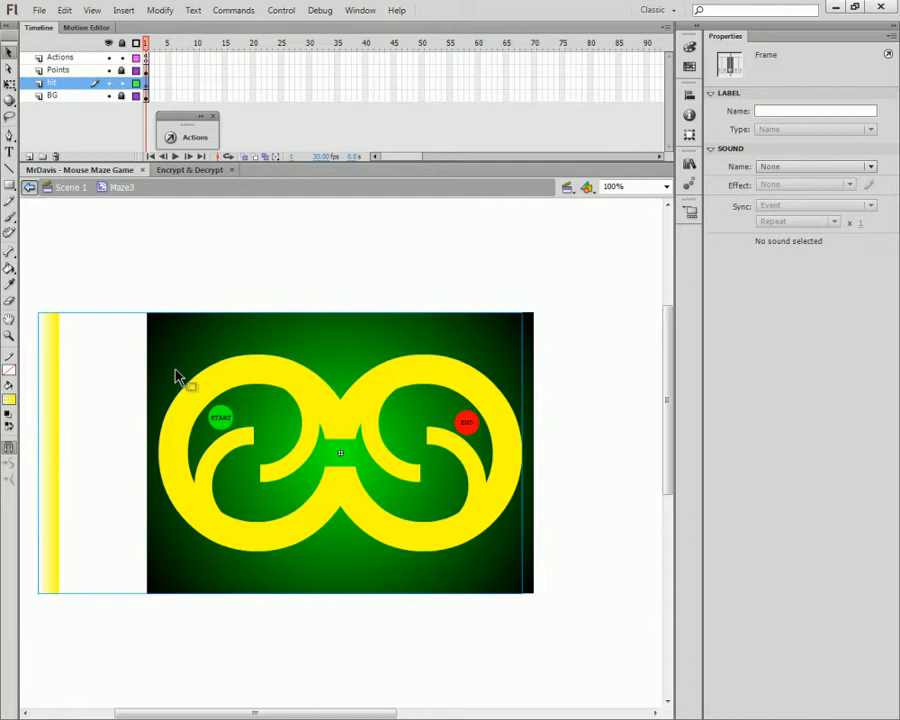
# - Compare Maze3's symbol name with its ActionScript linkage class in the advanced symbol properties, leaving the settings as they are
pyautogui.click(689, 164)
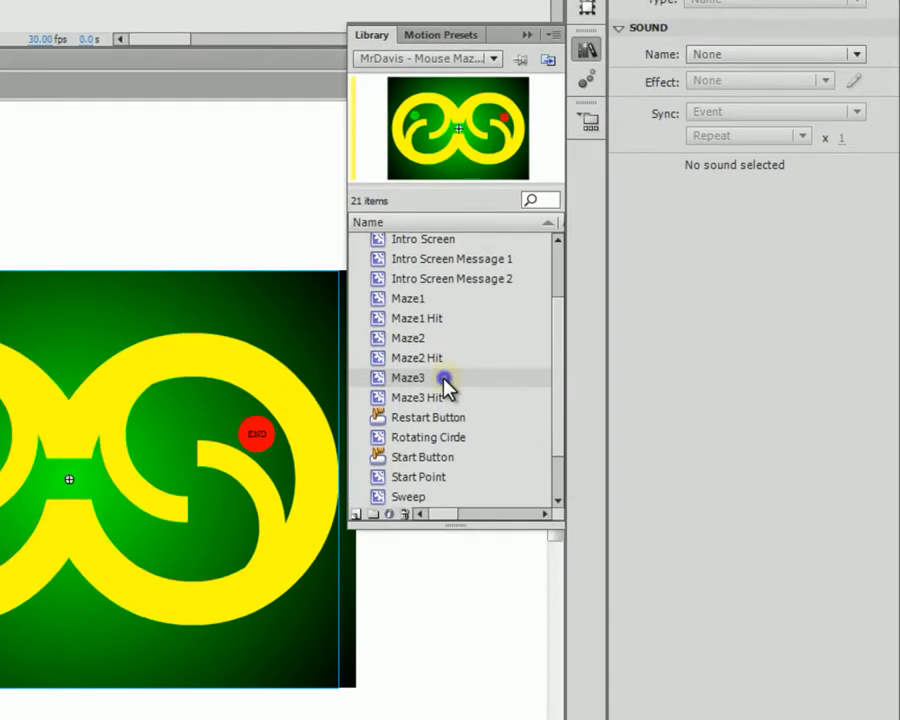
pyautogui.rightClick(584, 385)
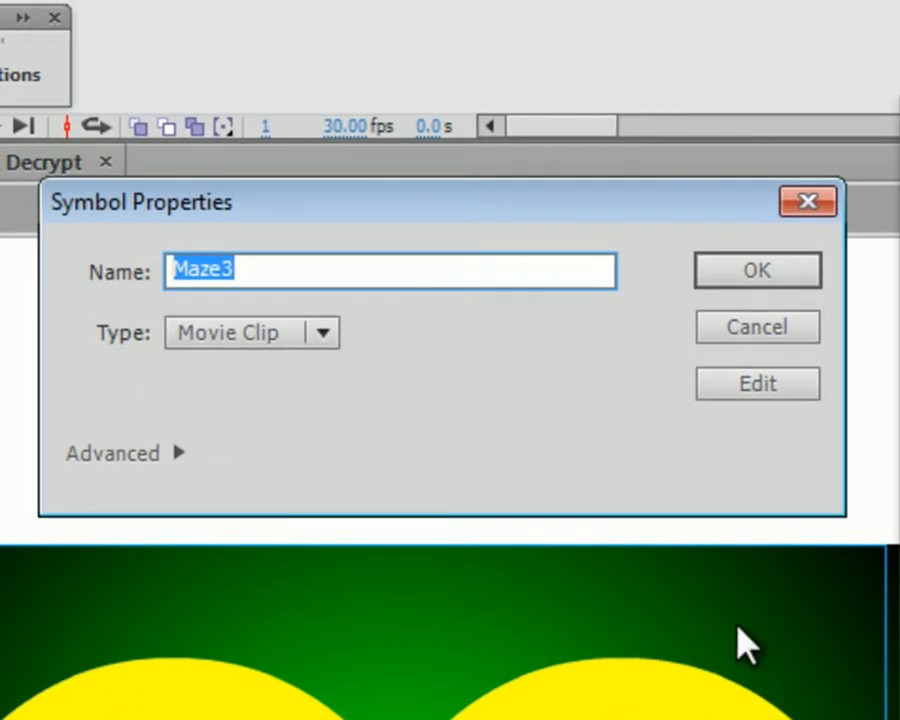
pyautogui.click(176, 452)
pyautogui.click(370, 615)
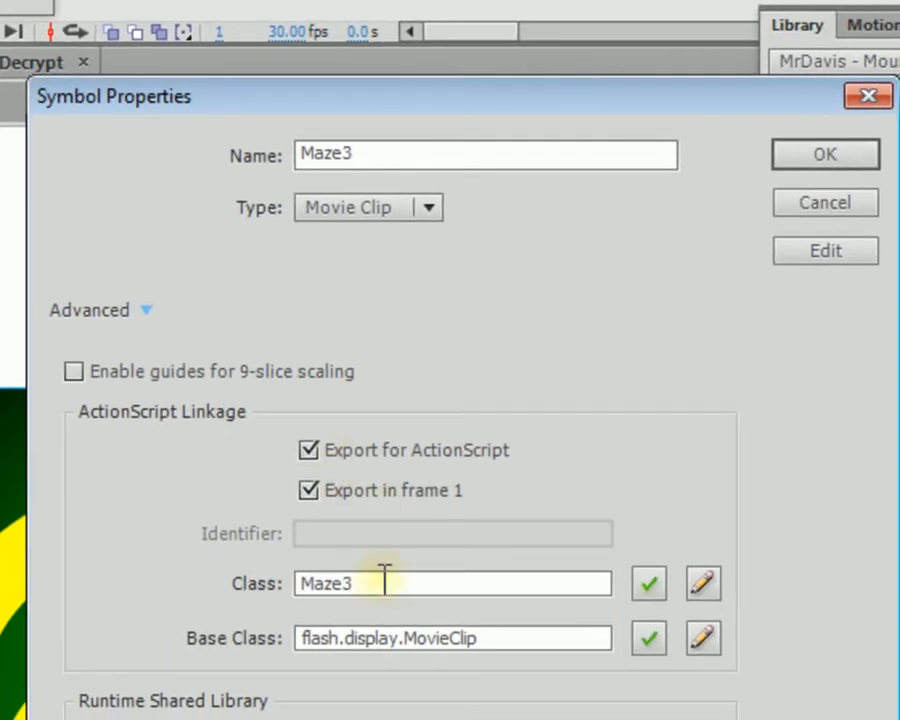
pyautogui.moveTo(412, 585); pyautogui.dragTo(281, 585)
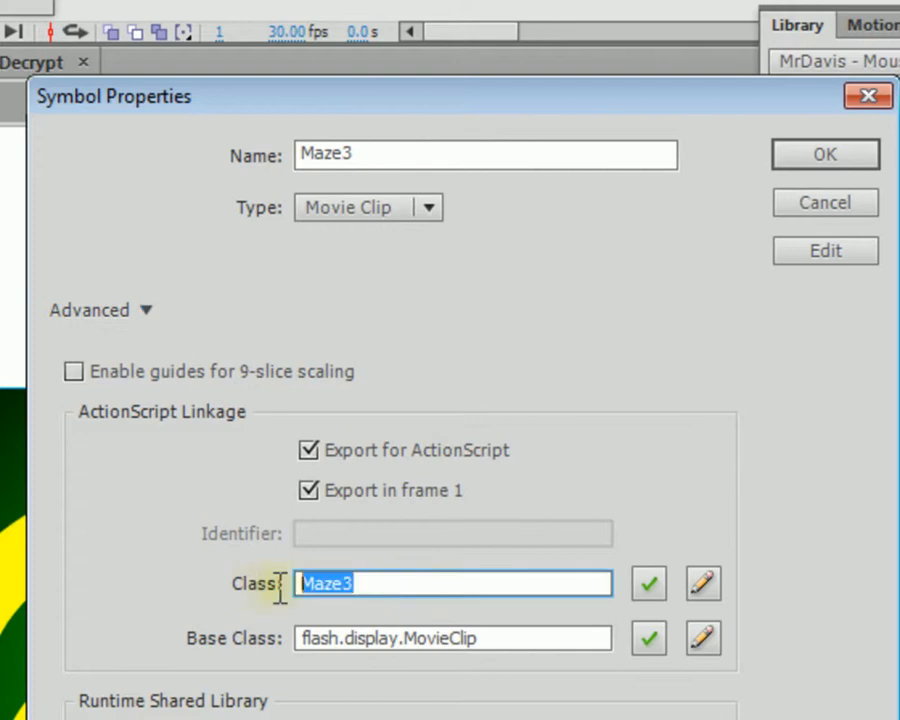
pyautogui.doubleClick(412, 158)
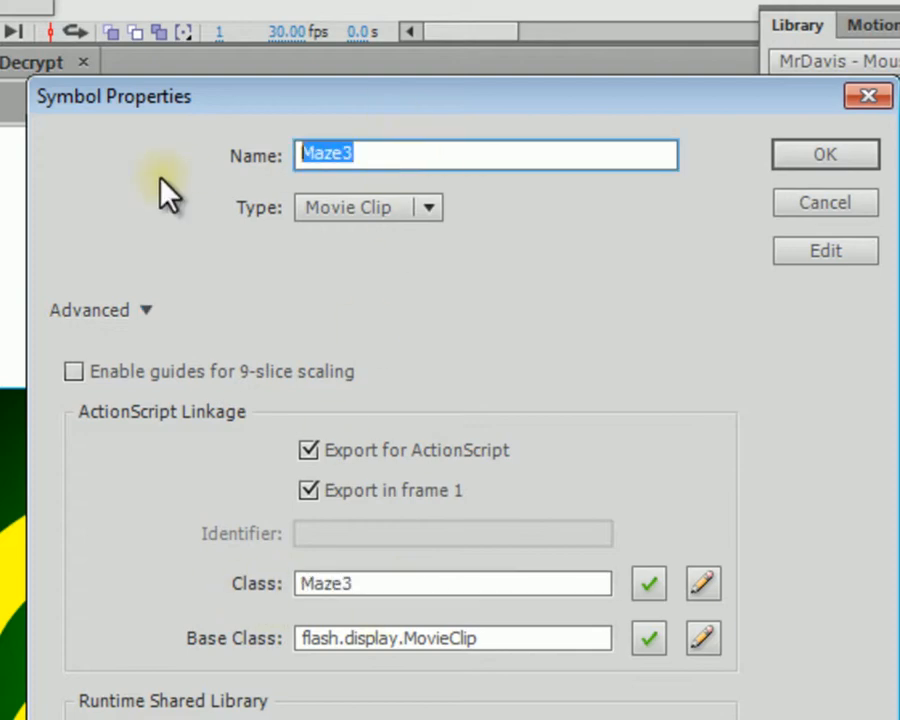
pyautogui.moveTo(400, 586); pyautogui.dragTo(285, 588)
pyautogui.click(832, 202)
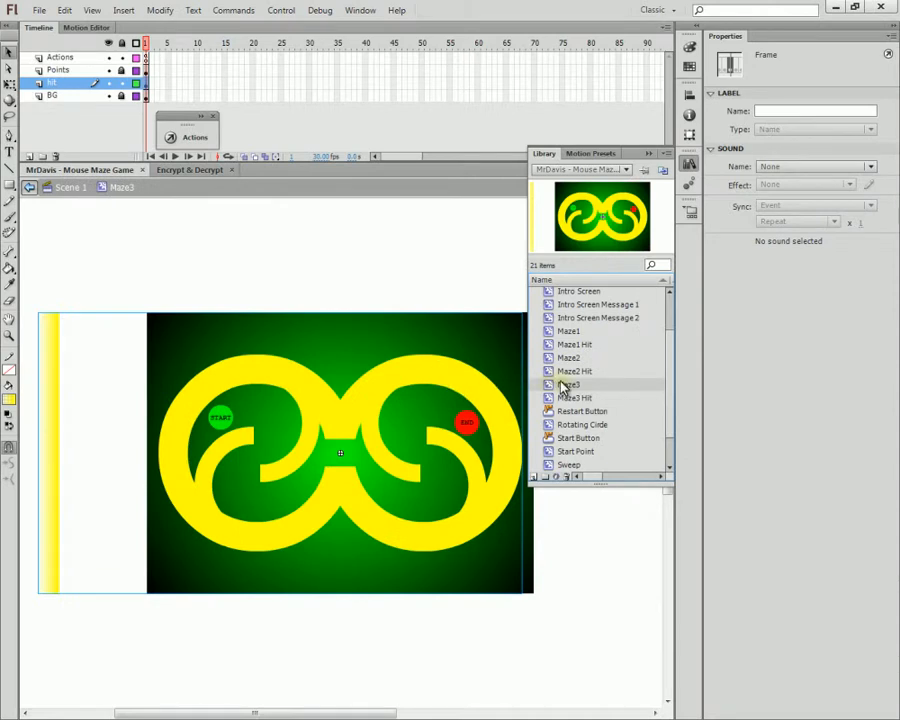
# - Recheck the Maze3 symbol's name and linkage class in its properties without changes, and put the library away
pyautogui.rightClick(855, 554)
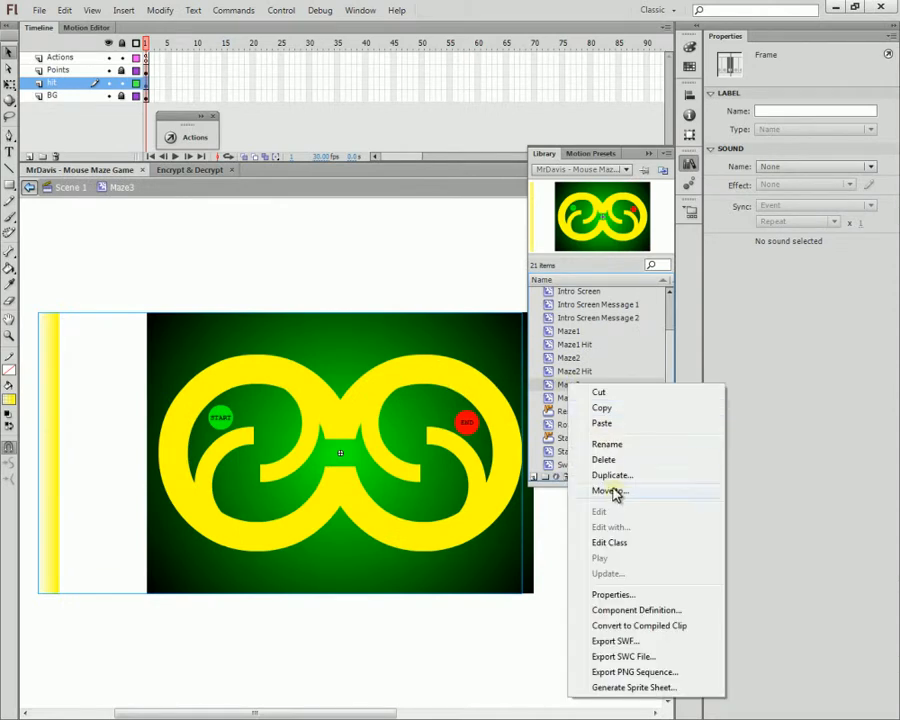
pyautogui.click(633, 594)
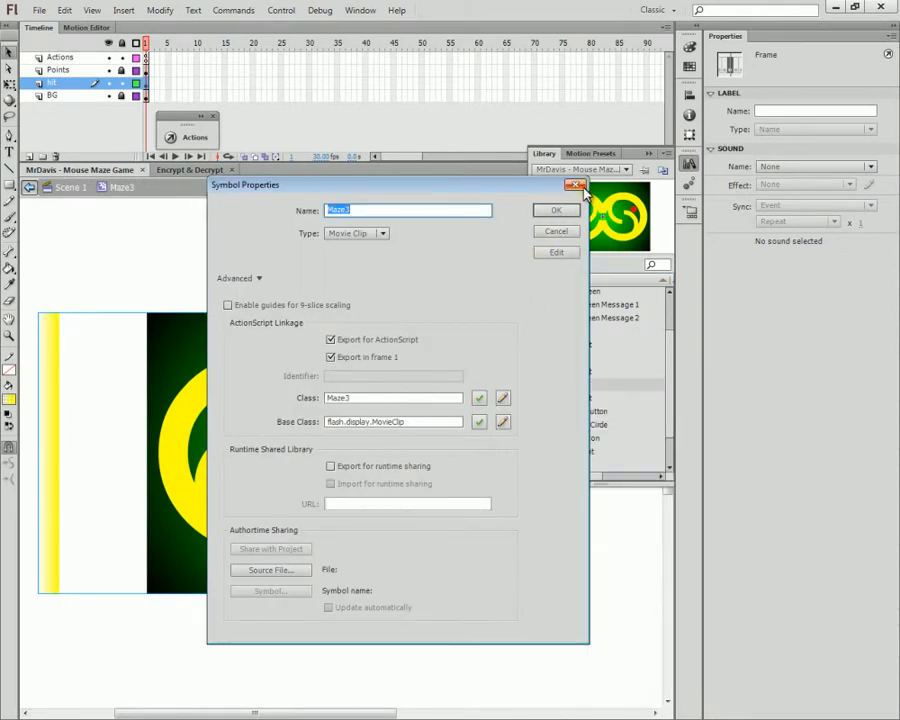
pyautogui.click(577, 186)
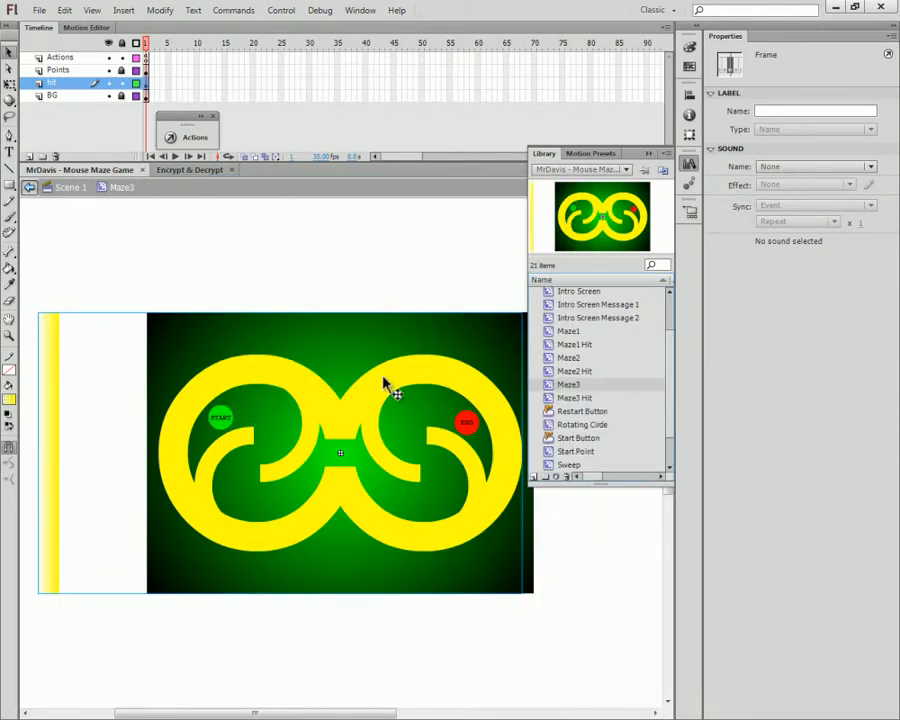
pyautogui.click(650, 154)
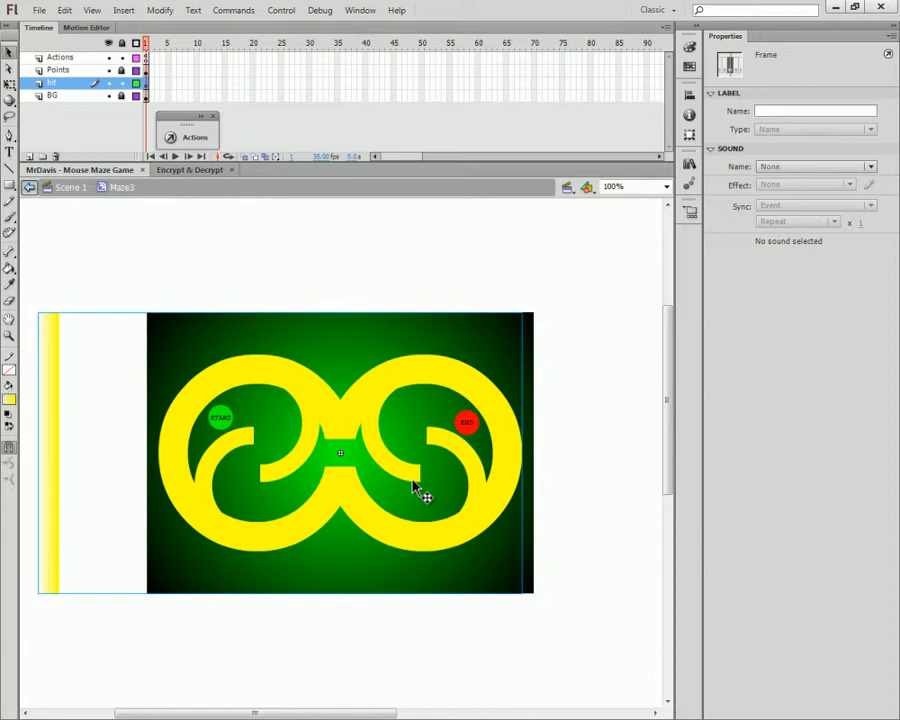
# - Return to Scene 1, open the frame script on its Actions layer and set currentLevelNum to 0
pyautogui.click(9, 217)
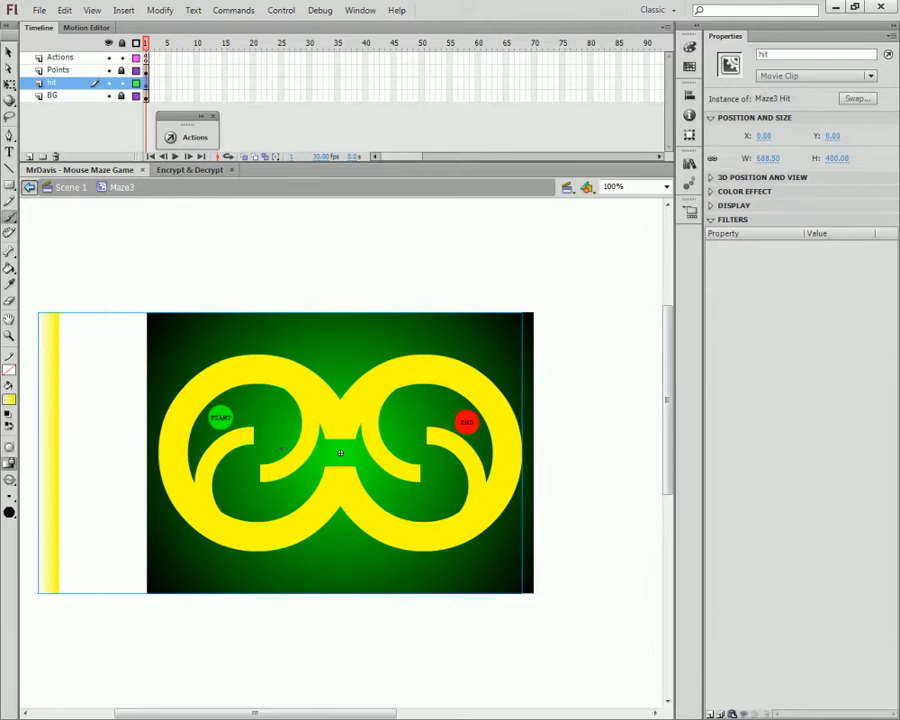
pyautogui.click(30, 193)
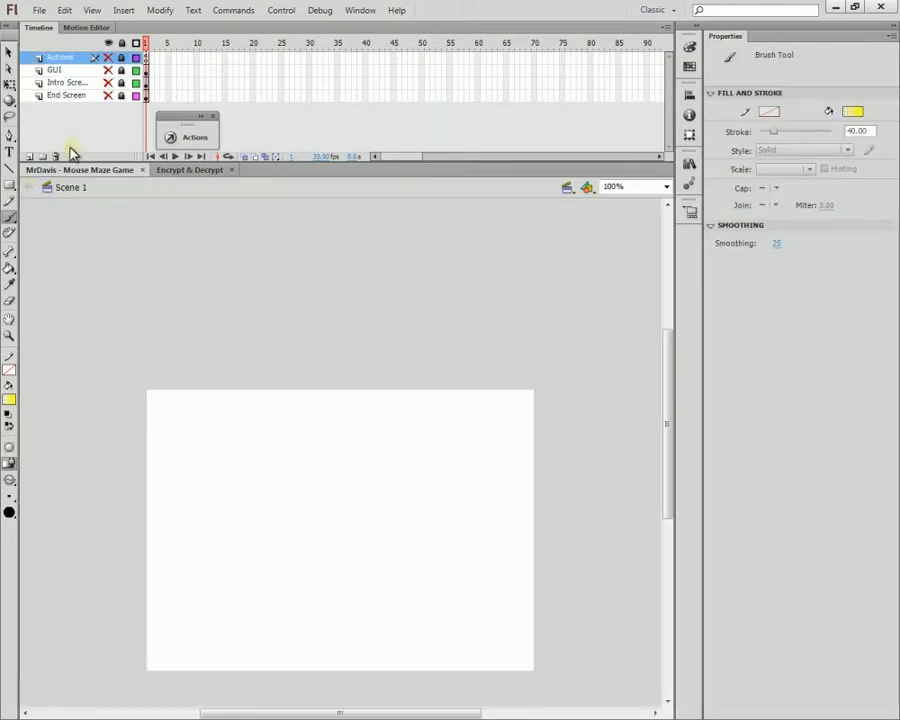
pyautogui.click(146, 58)
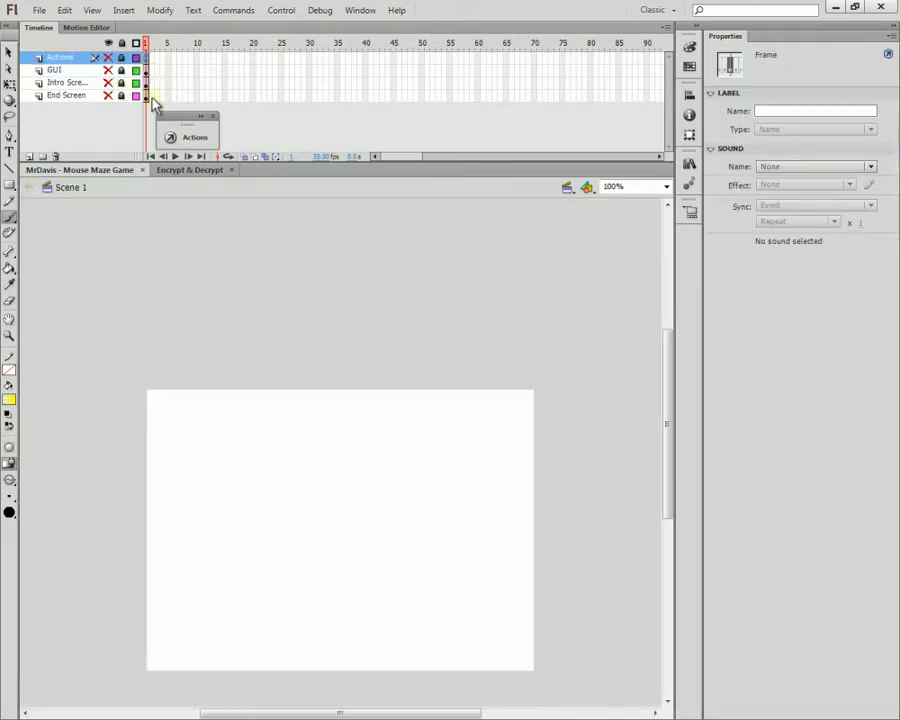
pyautogui.click(184, 140)
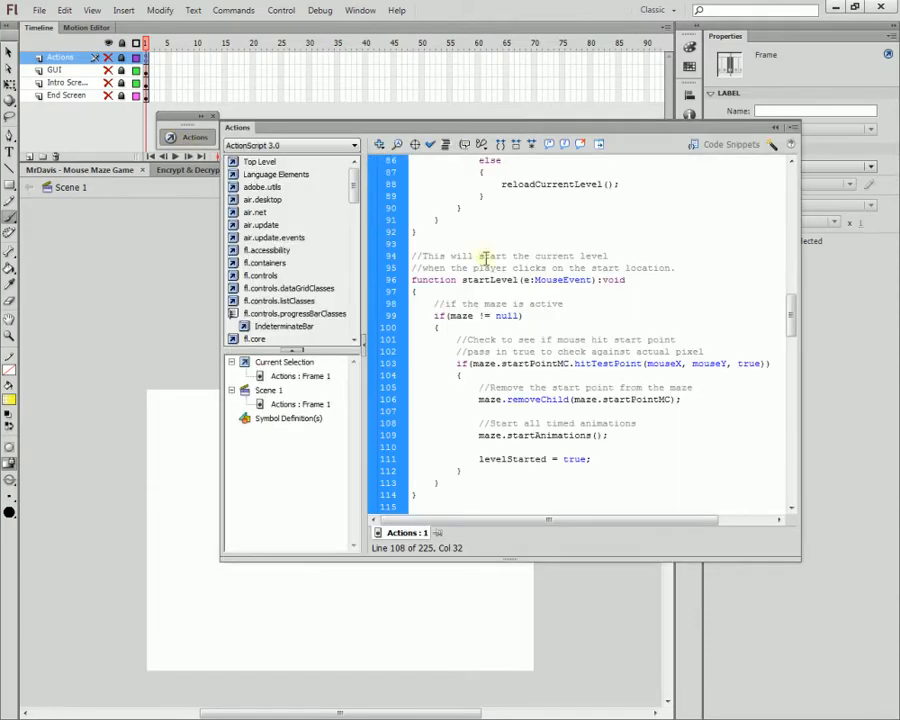
pyautogui.scroll(20, 563, 385)
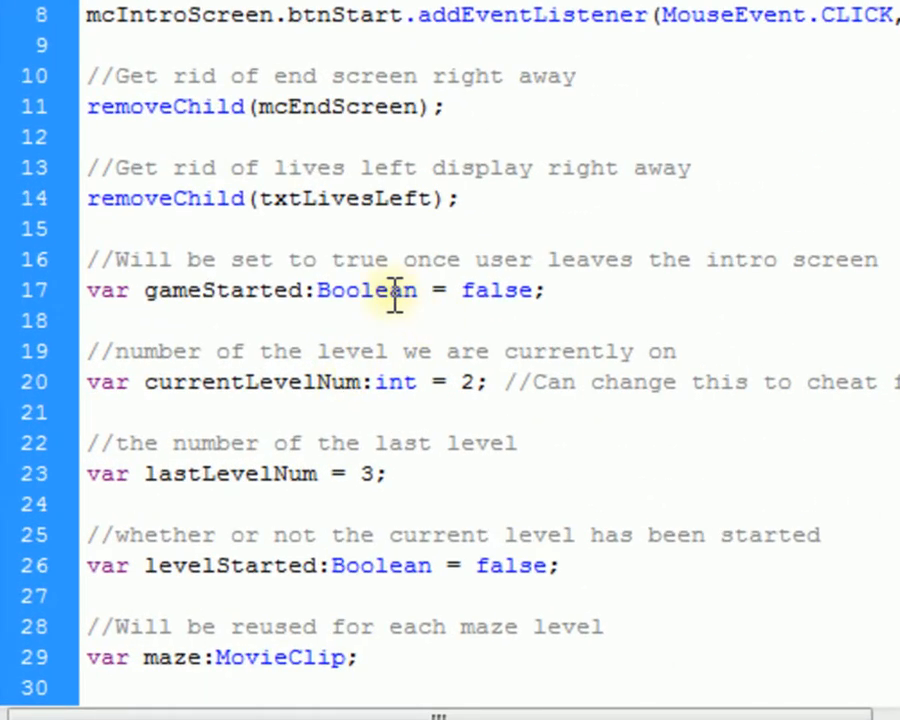
pyautogui.scroll(-1, 396, 296)
pyautogui.doubleClick(468, 293)
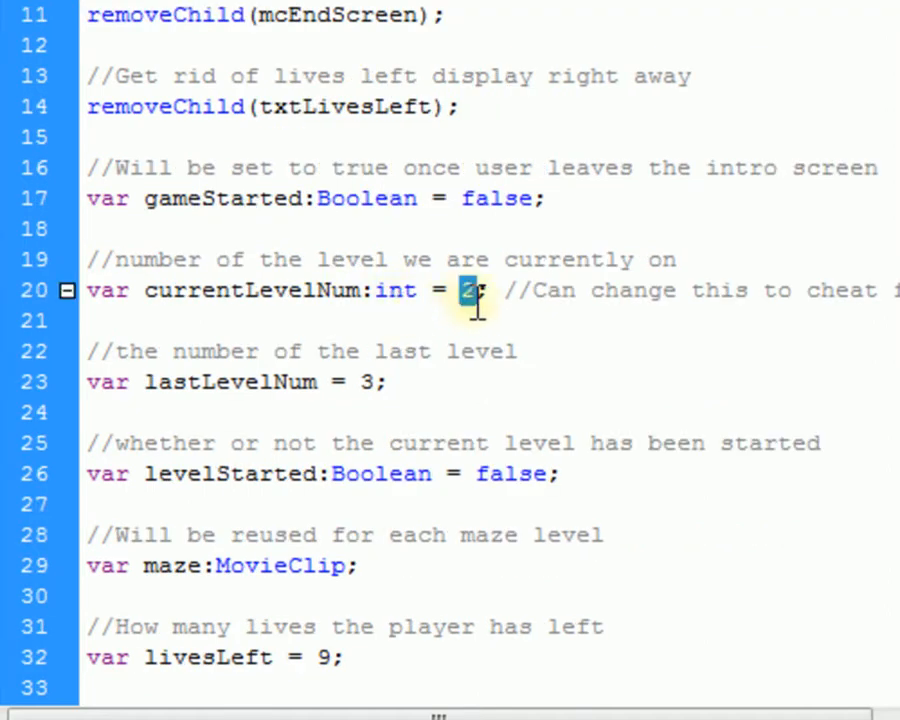
pyautogui.write('0')
# - Add the comment "//to test at start, set the number equal to the level to test - 1" above the currentLevelNum declaration
pyautogui.press('Up')
pyautogui.press('End')
pyautogui.press('Return')
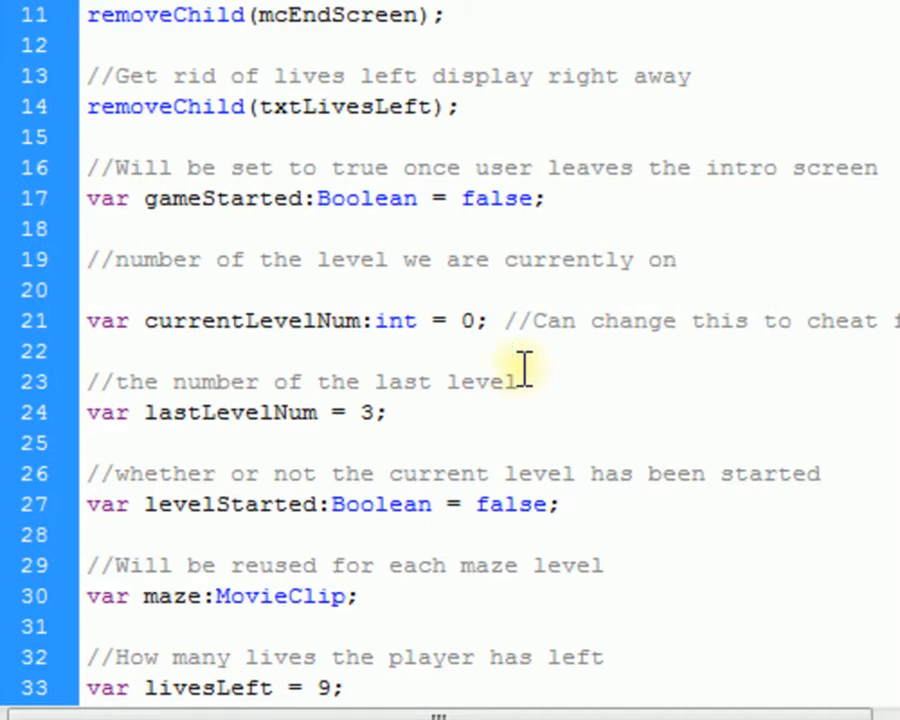
pyautogui.write('//To test')
pyautogui.press('Left')
pyautogui.press('Left')
pyautogui.press('Left')
pyautogui.press('Left')
pyautogui.press('Left')
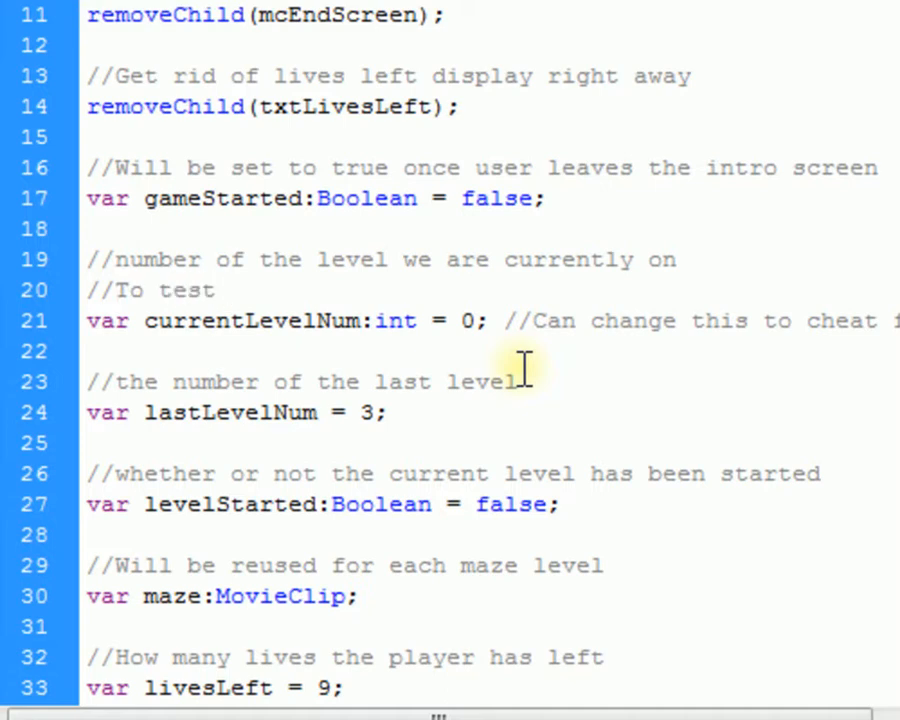
pyautogui.press('BackSpace')
pyautogui.press('BackSpace')
pyautogui.write('to')
pyautogui.press('End')
pyautogui.write('at start')
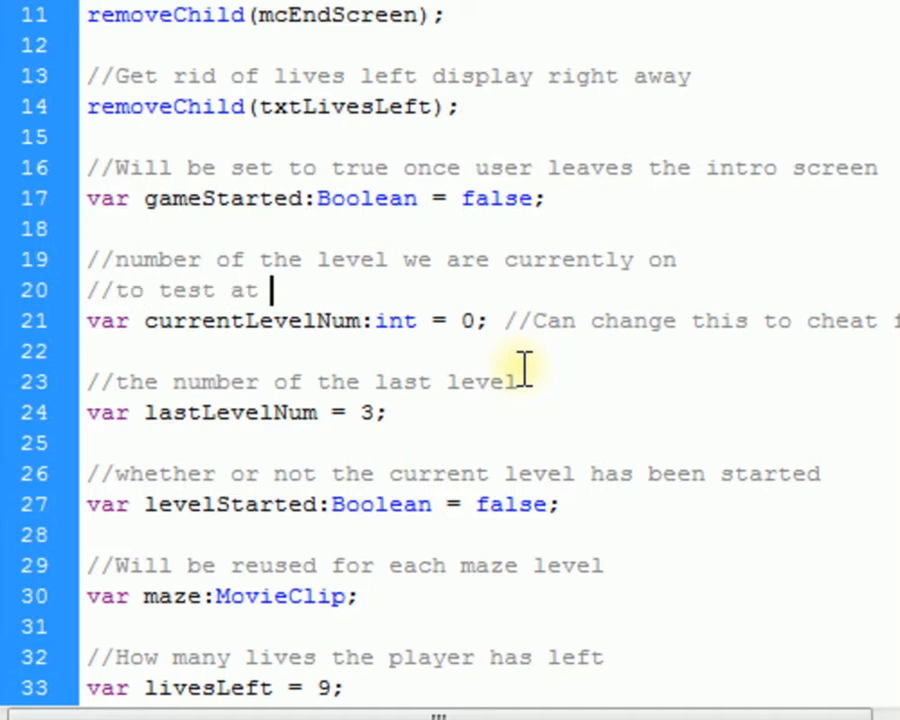
pyautogui.write(',')
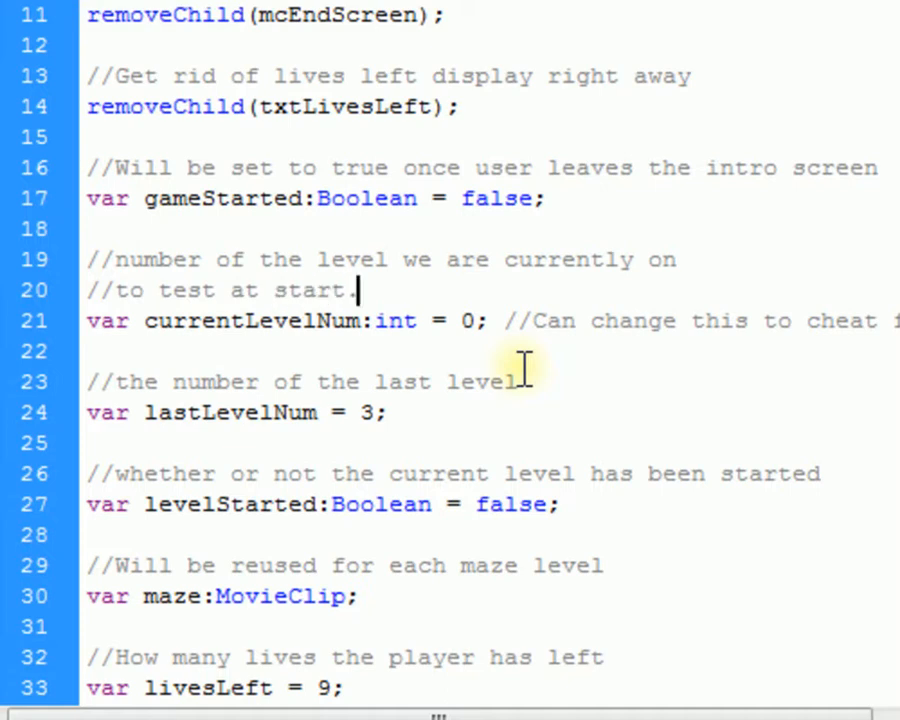
pyautogui.write(' set t')
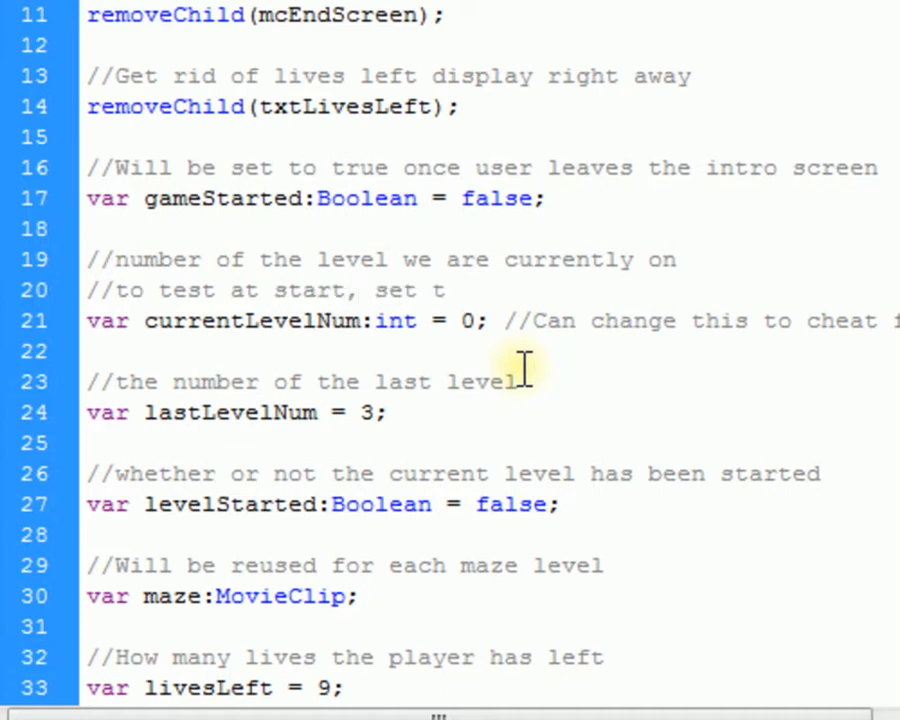
pyautogui.write('he num')
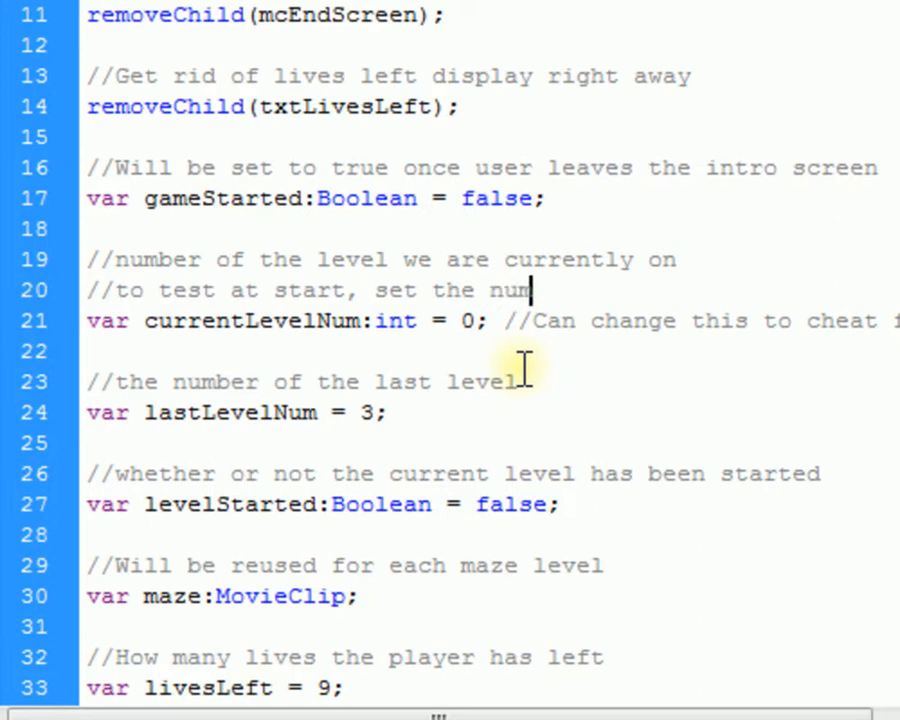
pyautogui.write('ber equal to the ')
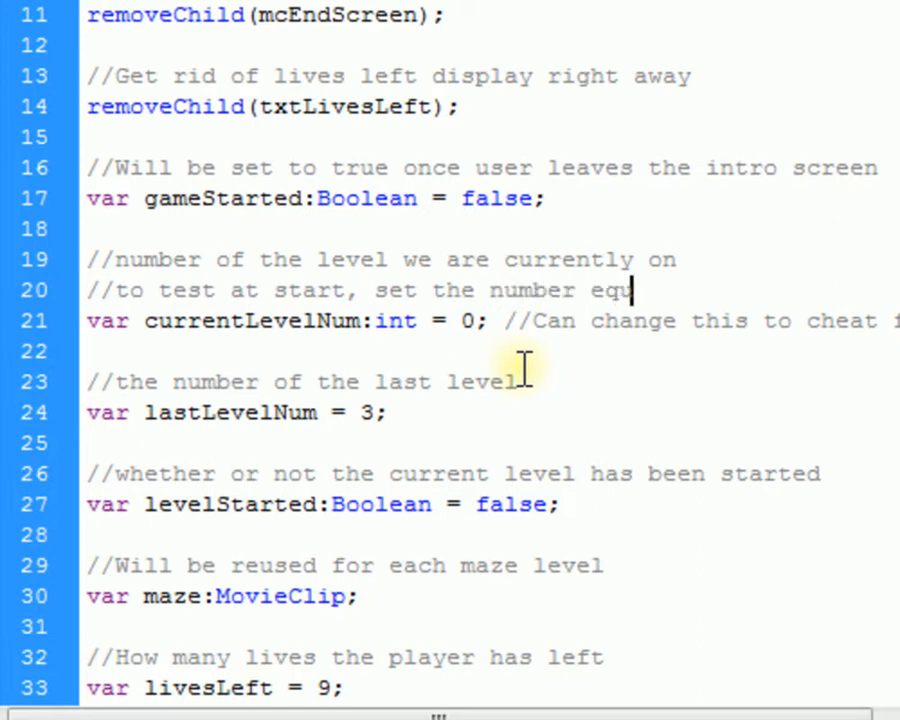
pyautogui.write('levt to')
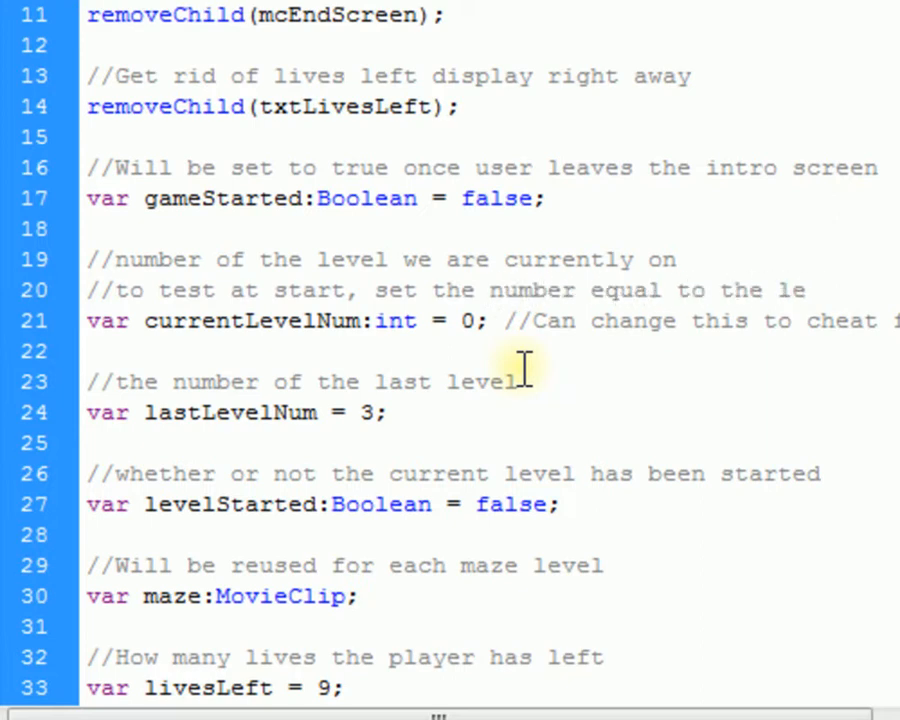
pyautogui.press('BackSpace')
pyautogui.press('BackSpace')
pyautogui.press('BackSpace')
pyautogui.press('BackSpace')
pyautogui.write('el t')
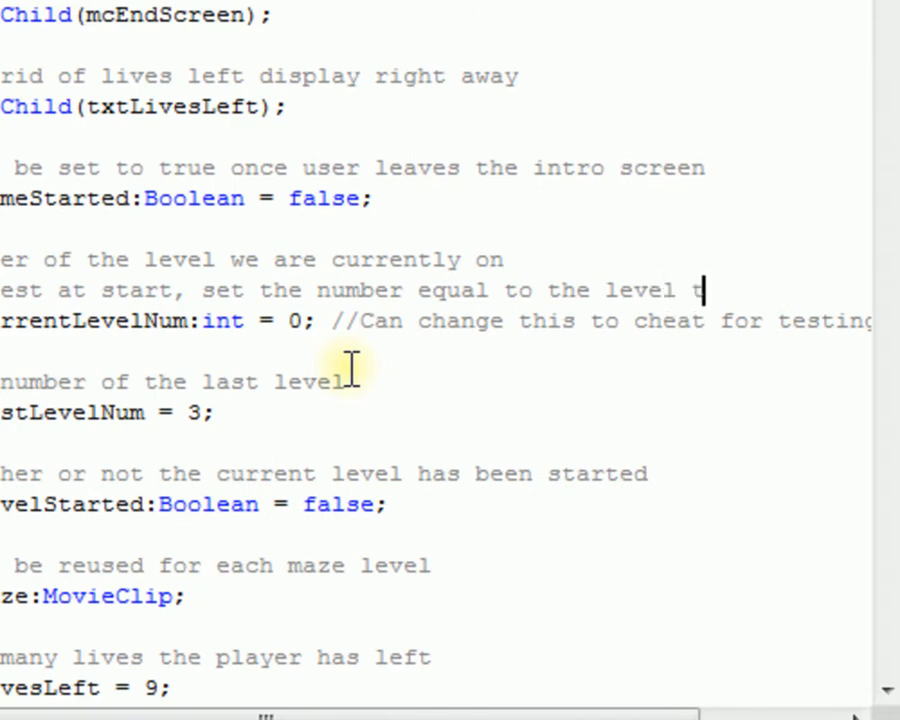
pyautogui.write('o test - ')
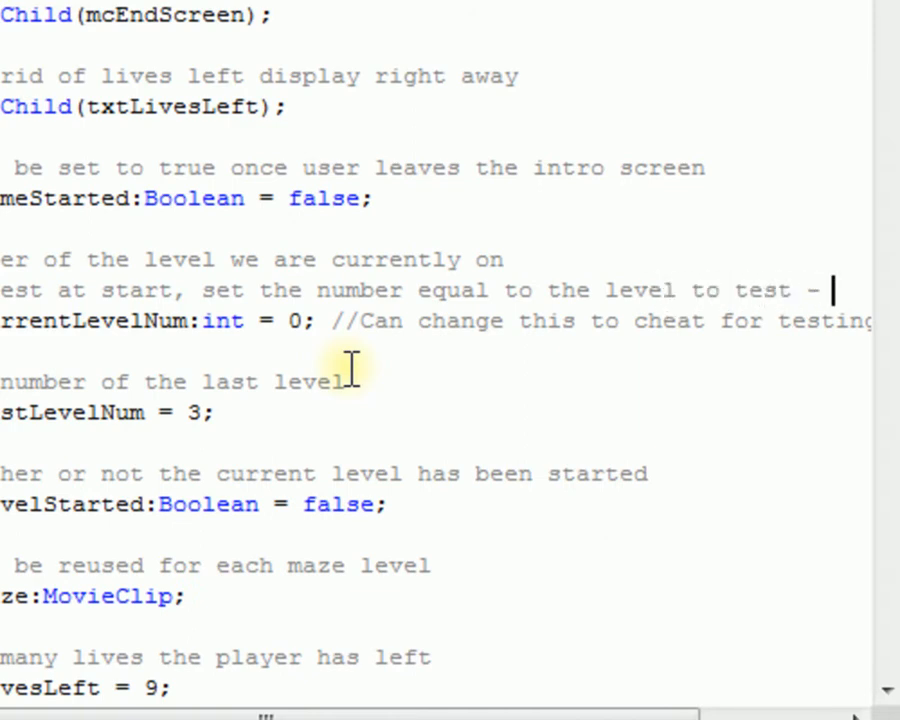
pyautogui.write('1')
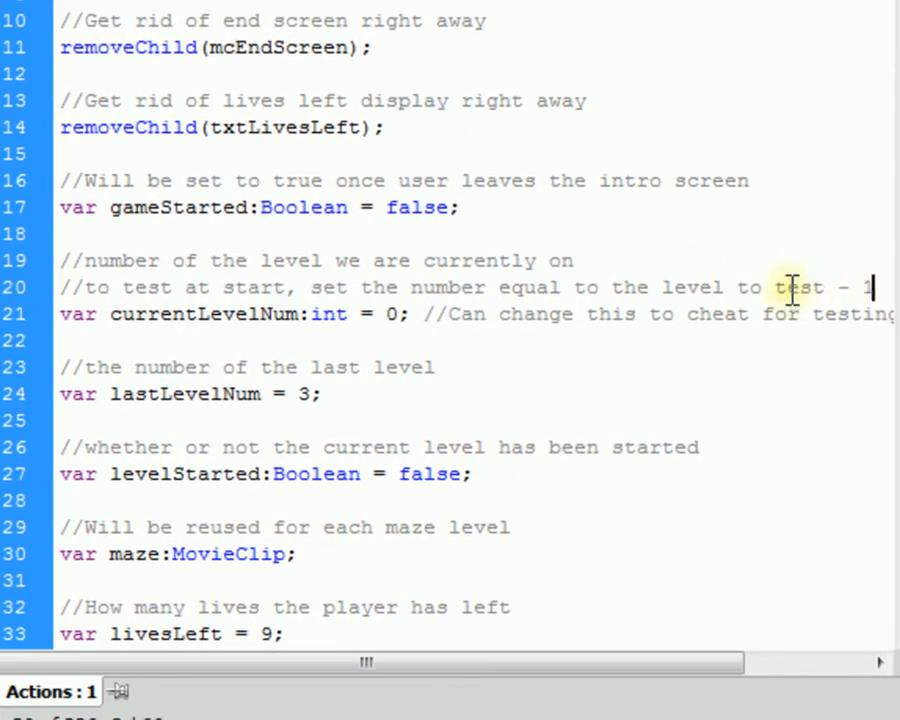
# - Review the new testing comment together with the currentLevelNum and lastLevelNum declarations in the script
pyautogui.moveTo(660, 288); pyautogui.dragTo(826, 288)
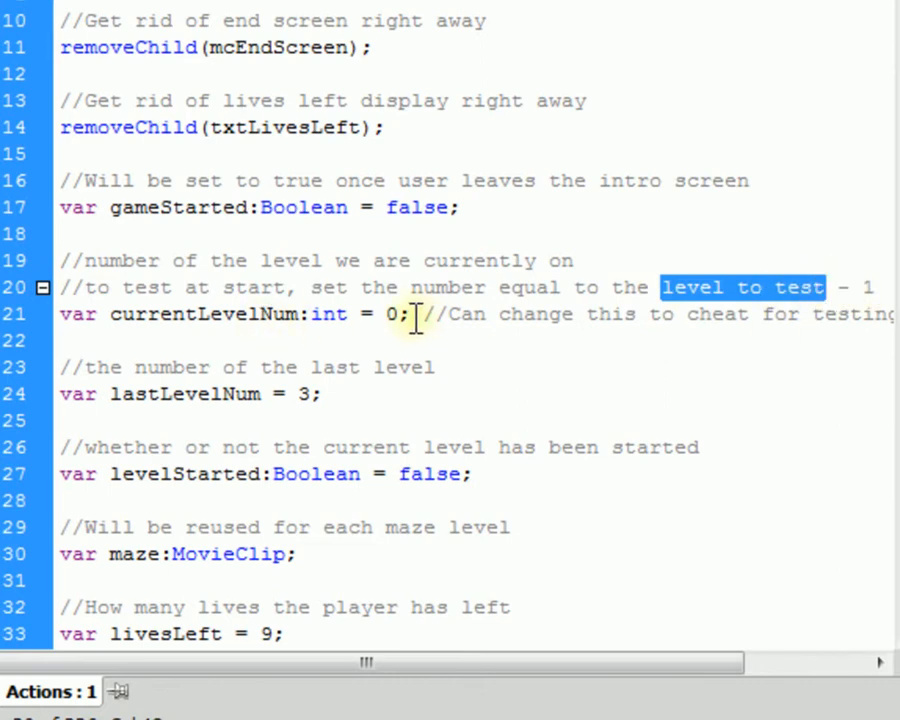
pyautogui.moveTo(402, 316); pyautogui.dragTo(388, 318)
pyautogui.click(388, 368)
pyautogui.click(271, 393)
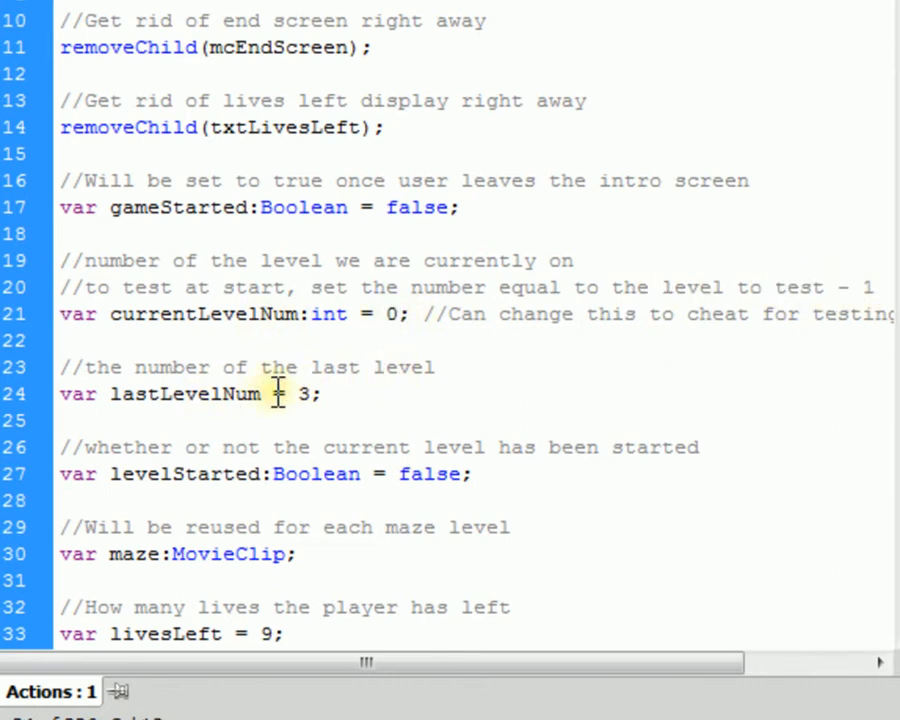
pyautogui.moveTo(412, 394); pyautogui.dragTo(45, 368)
pyautogui.click(315, 394)
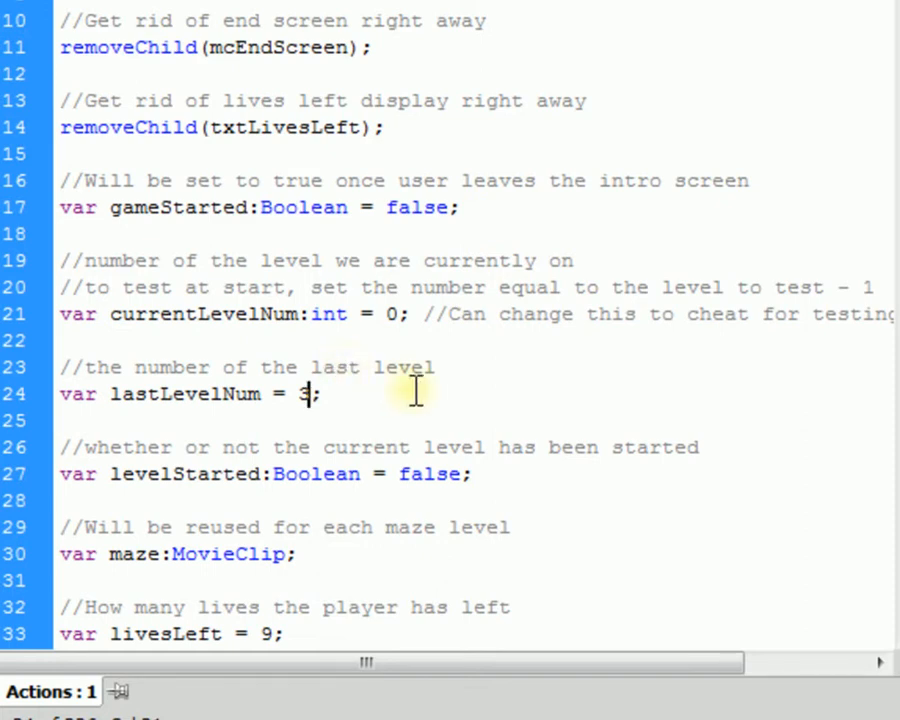
pyautogui.scroll(-1, 414, 386)
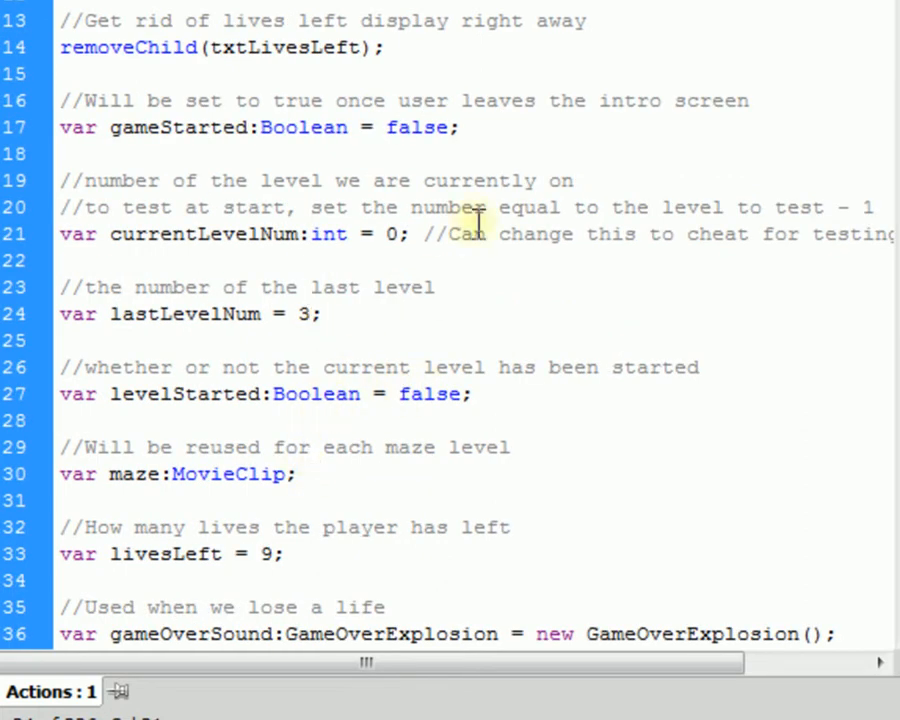
pyautogui.scroll(-1, 484, 452)
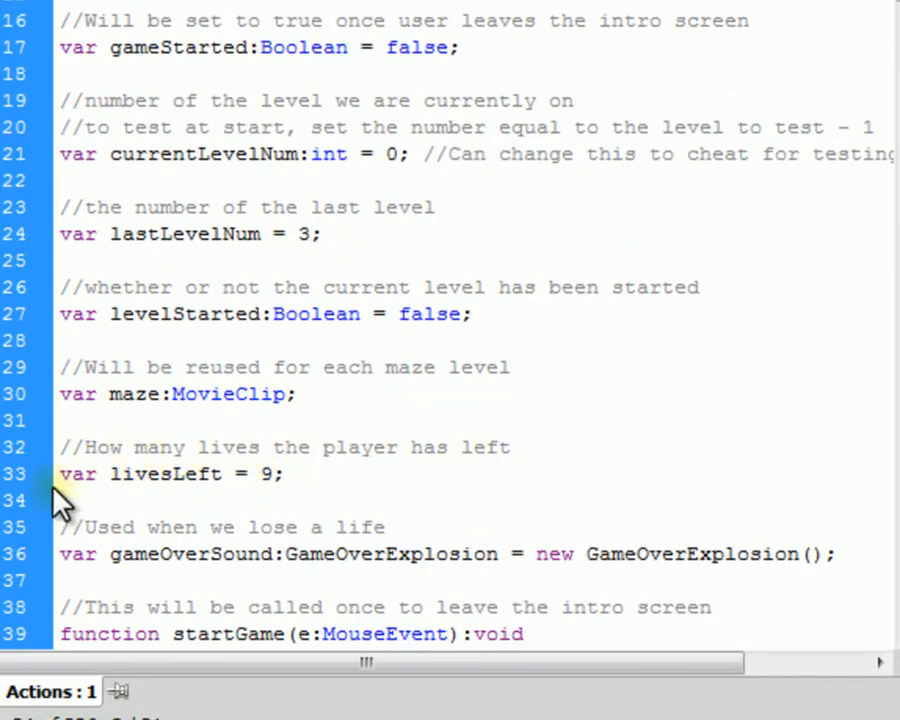
# - Add the comment "//Means that, total, the player will have liveLeft+1 lives." above the livesLeft declaration
pyautogui.click(548, 422)
pyautogui.click(566, 448)
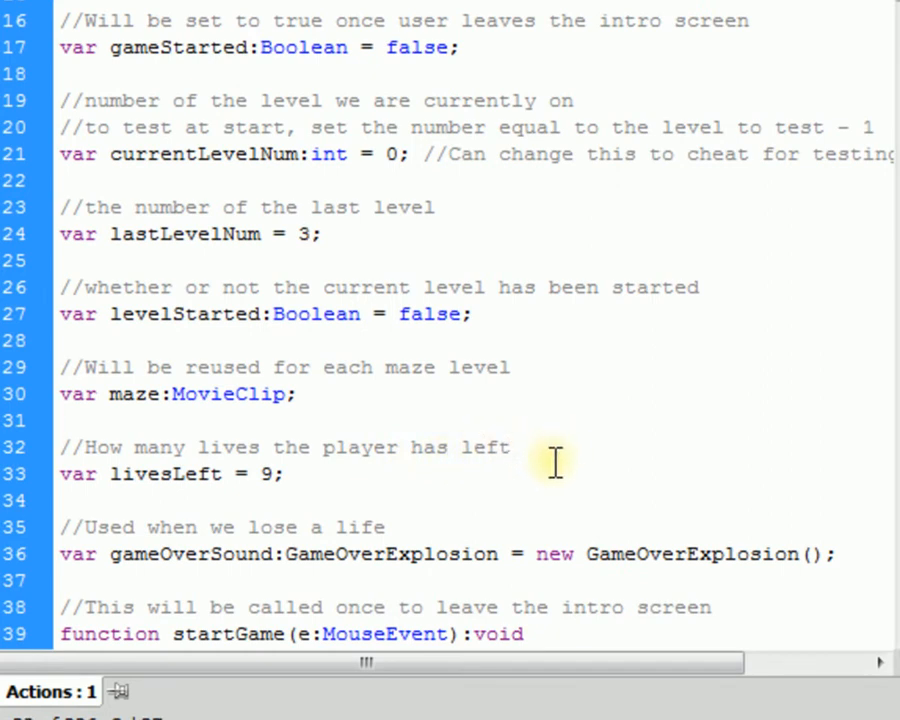
pyautogui.press('Return')
pyautogui.write('//Me')
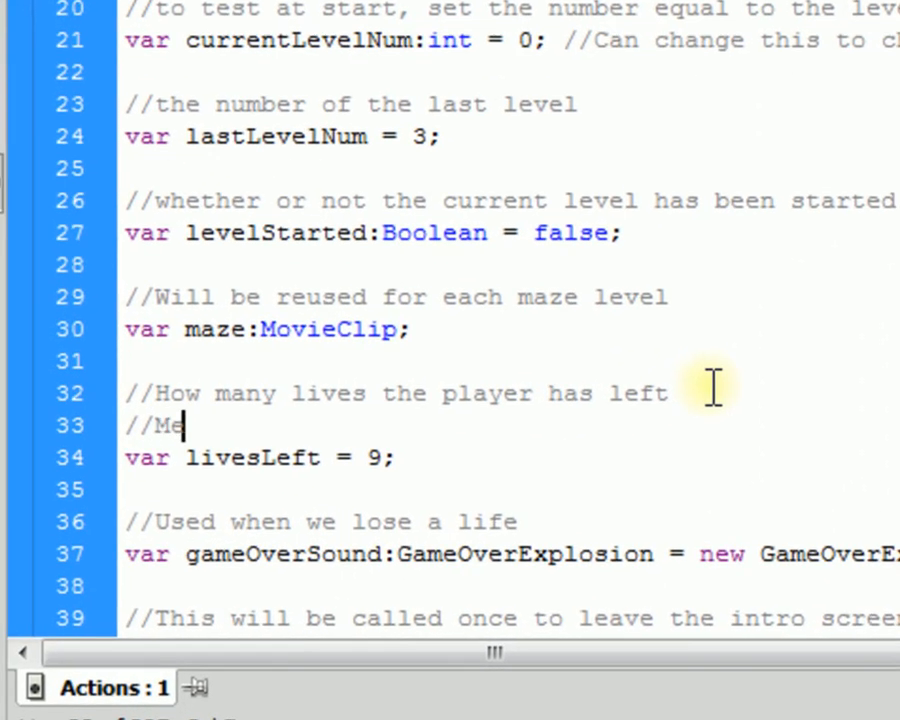
pyautogui.write('an th')
pyautogui.press('BackSpace')
pyautogui.press('BackSpace')
pyautogui.press('BackSpace')
pyautogui.write('s')
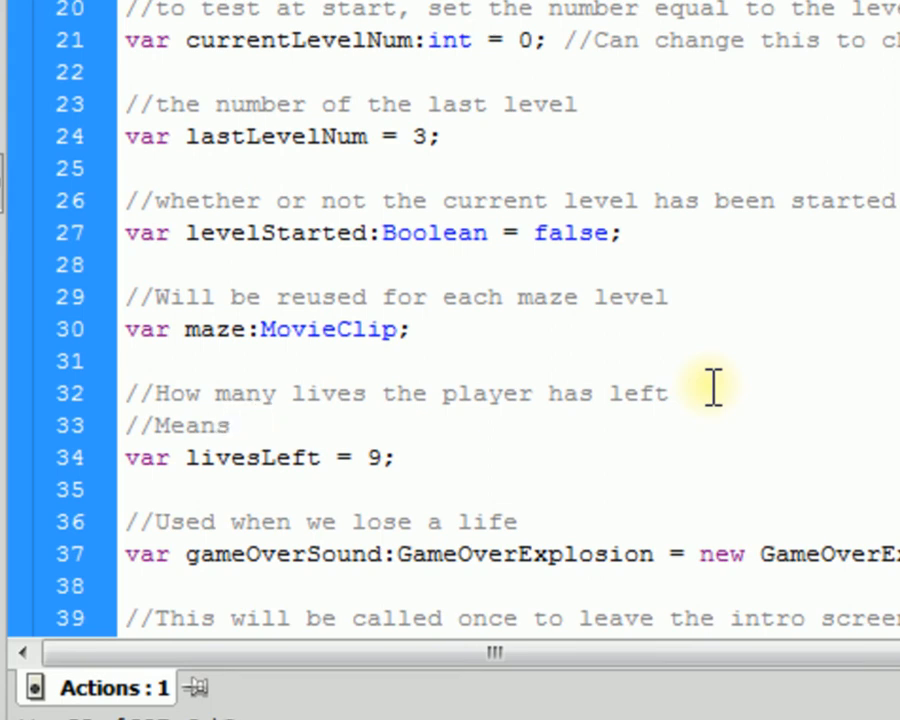
pyautogui.write(' that, total')
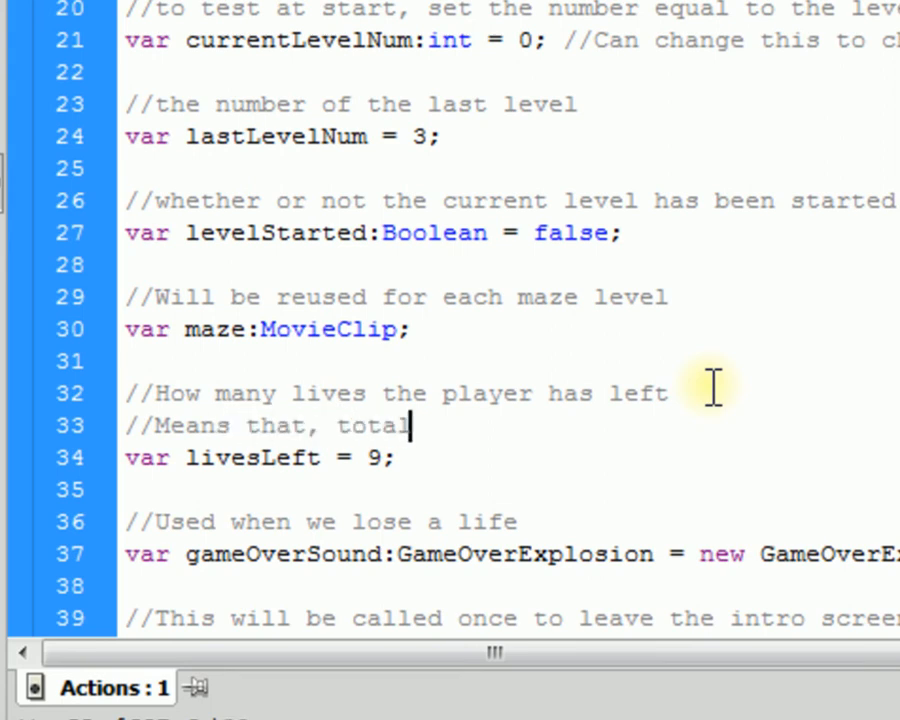
pyautogui.write(', the player')
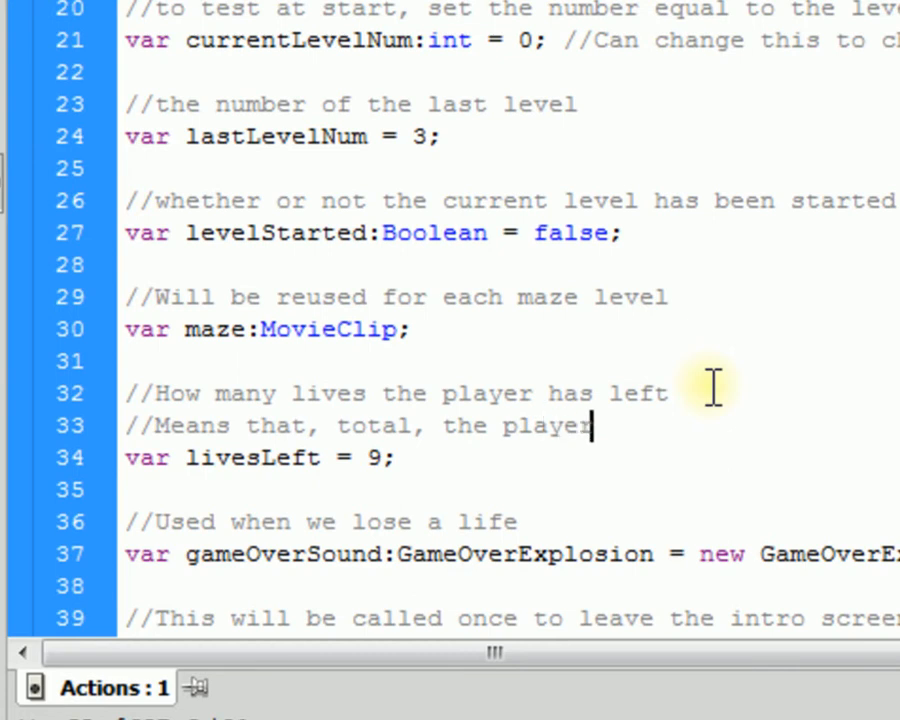
pyautogui.write(' will have ')
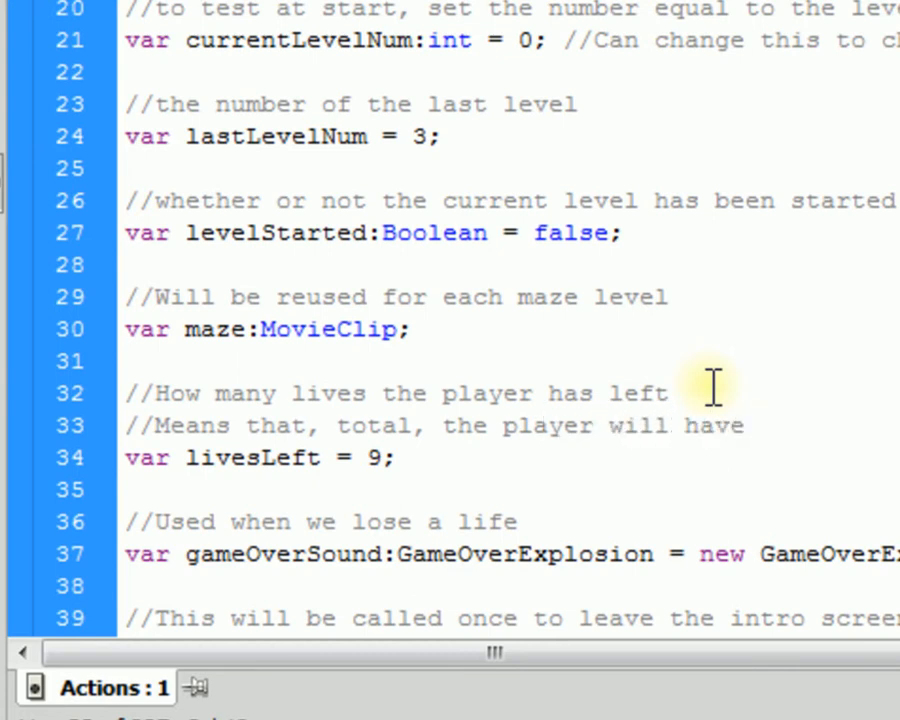
pyautogui.write('live')
pyautogui.write('Lef')
pyautogui.press('BackSpace')
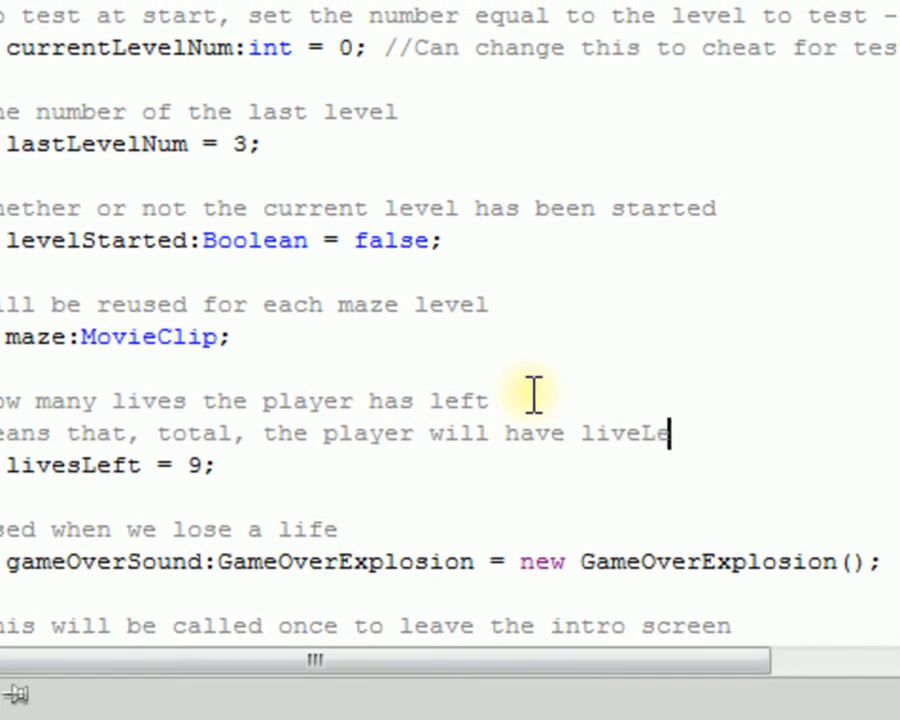
pyautogui.write('ft+1 ')
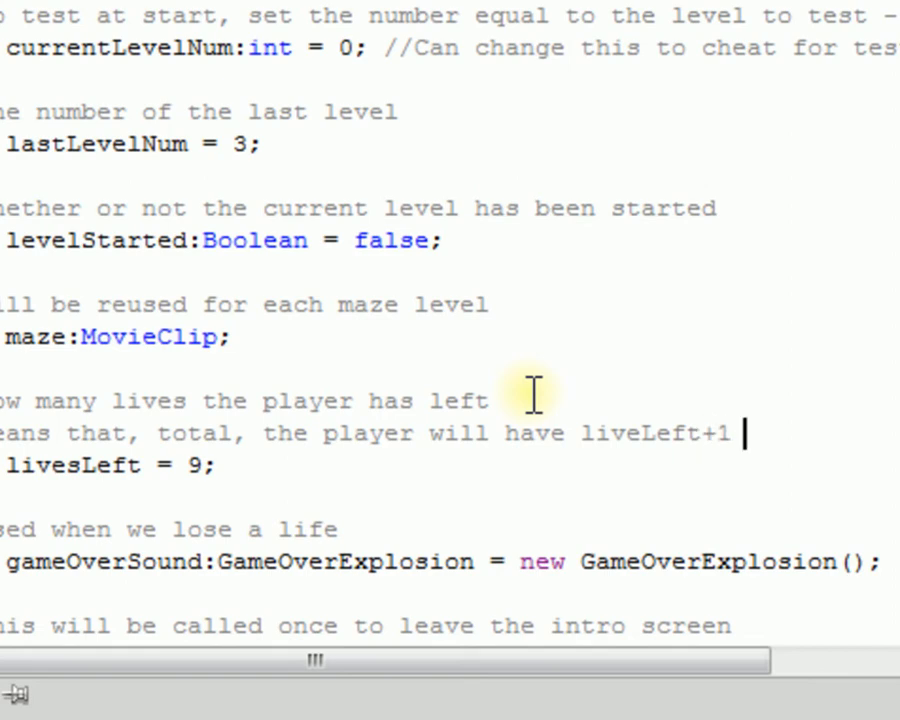
pyautogui.write('lives')
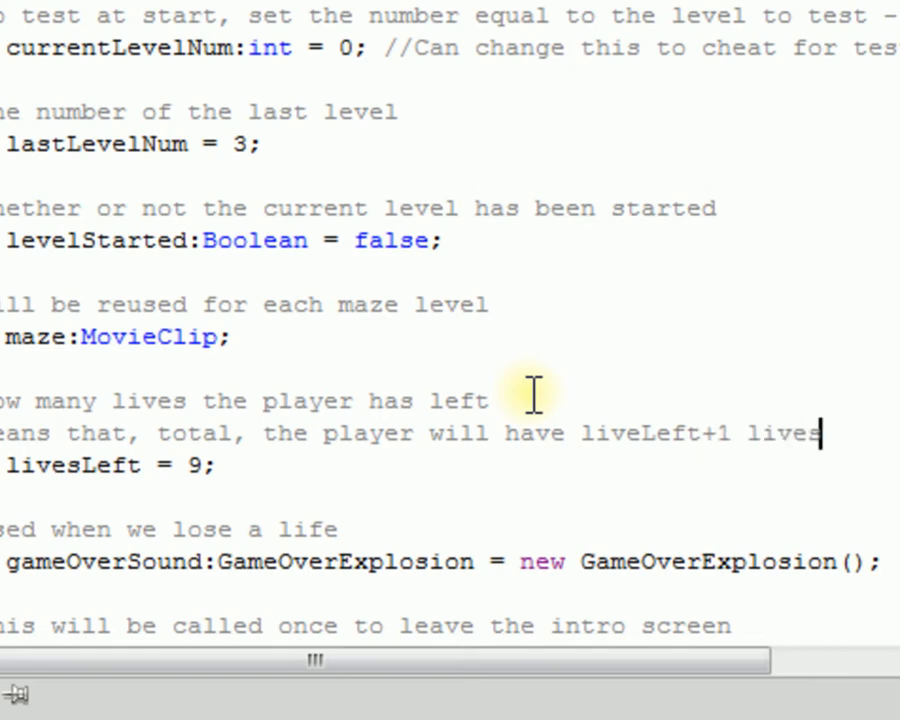
pyautogui.write('.')
# - In the new livesLeft comment, replace the word "lives" with "chances" and correct "liveLeft" to "livesLeft"
pyautogui.hotkey('ctrl', 'shift', 'Left')
pyautogui.hotkey('ctrl', 'shift', 'Right')
pyautogui.hotkey('ctrl', 'shift', 'Right')
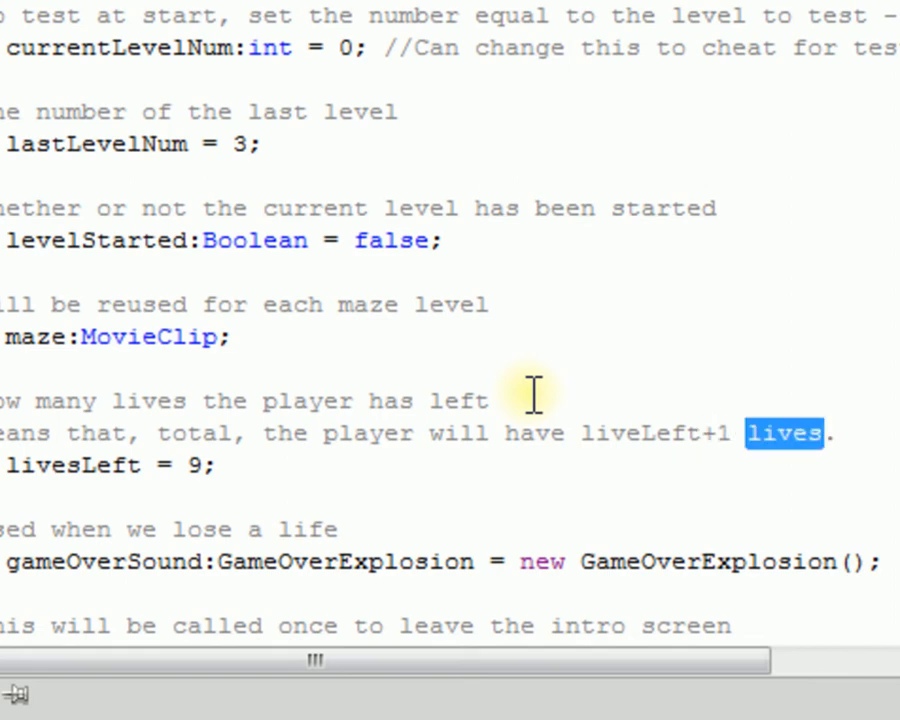
pyautogui.write('chances')
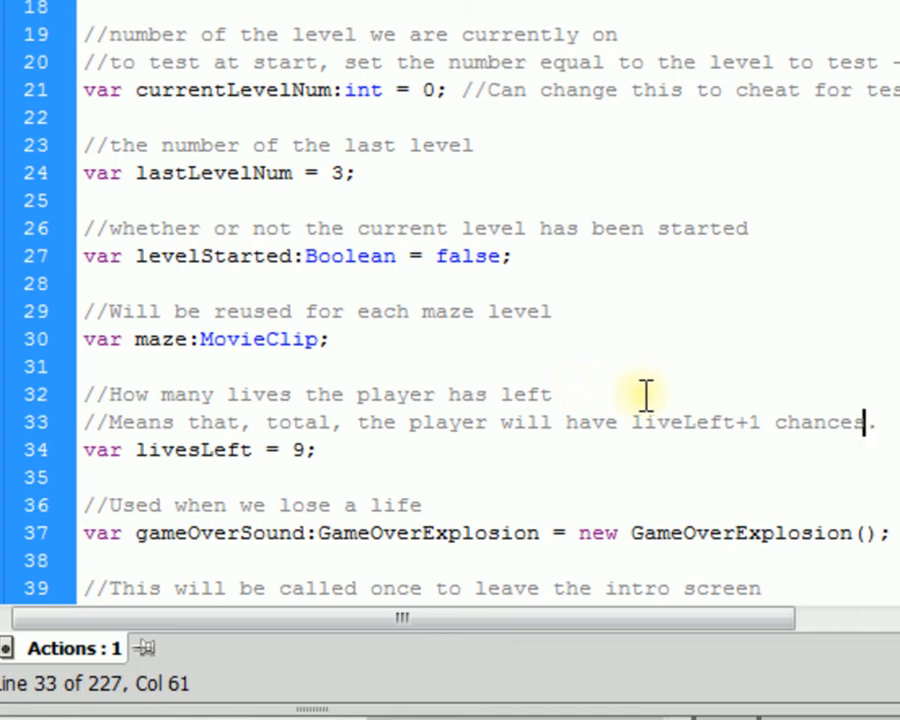
pyautogui.click(684, 424)
pyautogui.write('s')
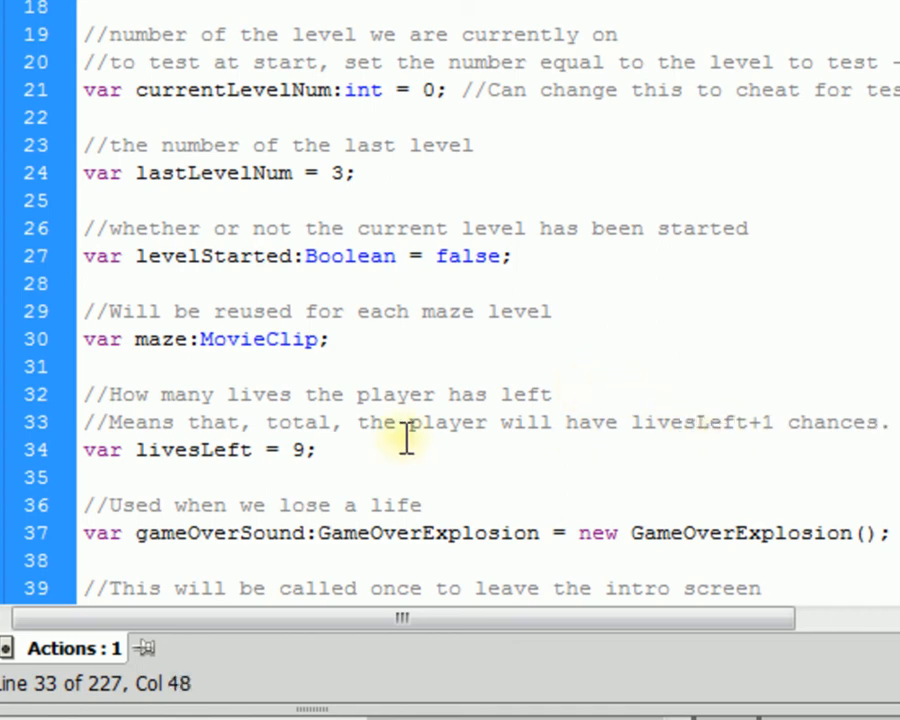
# - Test the movie with the updated script
pyautogui.click(760, 424)
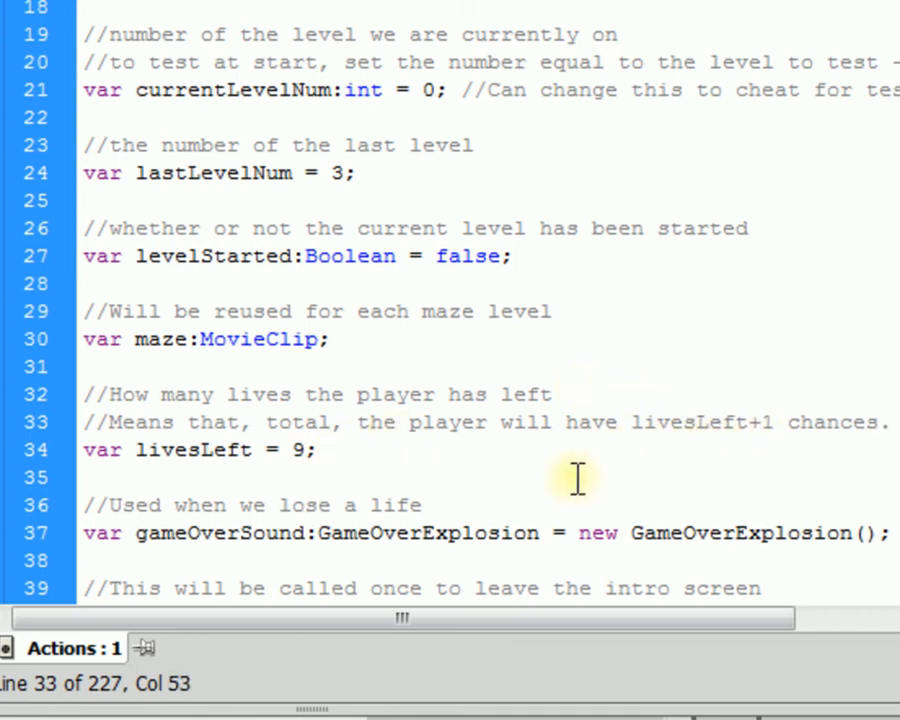
pyautogui.hotkey('ctrl', 'Return')
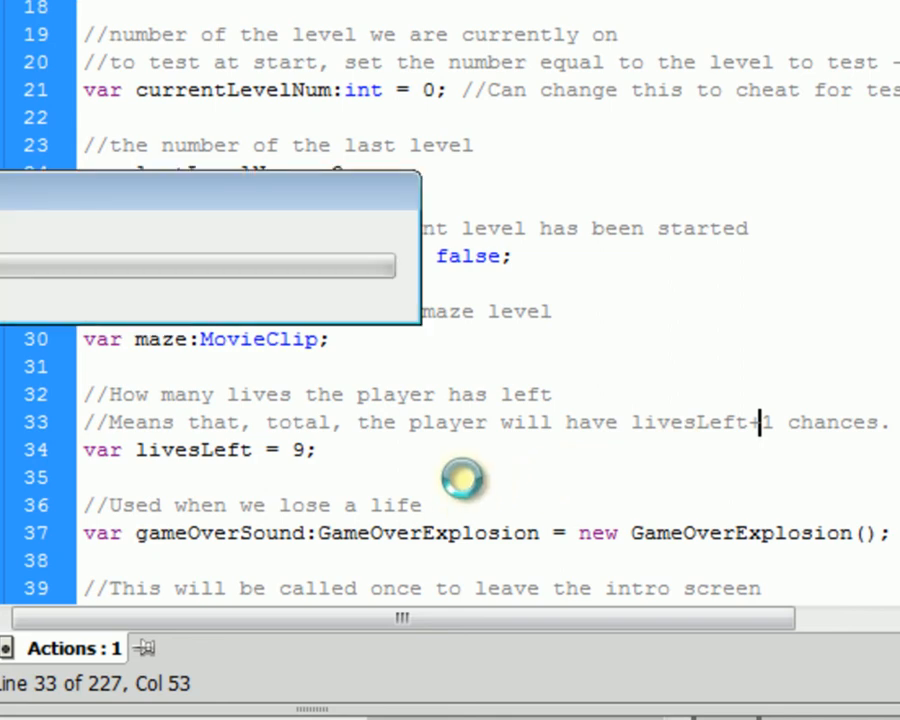